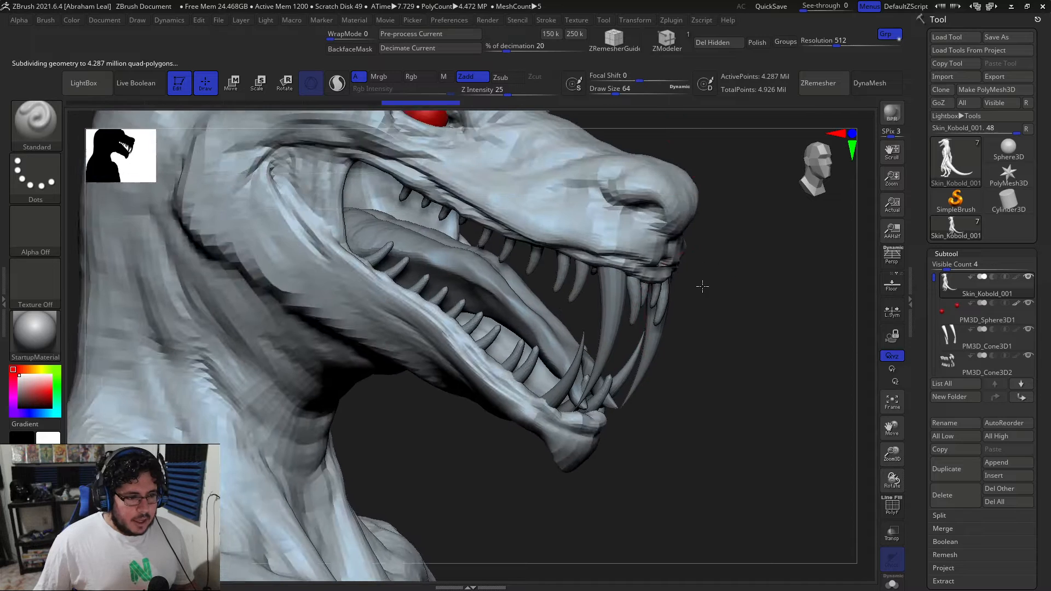
Set the Standard brush's draw size to 28.75 for detailing the creature's head.
left_click_drag(733, 210, 677, 288, "alt")
key("space")
left_click_drag(598, 229, 610, 231)
key("space")
left_click_drag(408, 220, 401, 221)
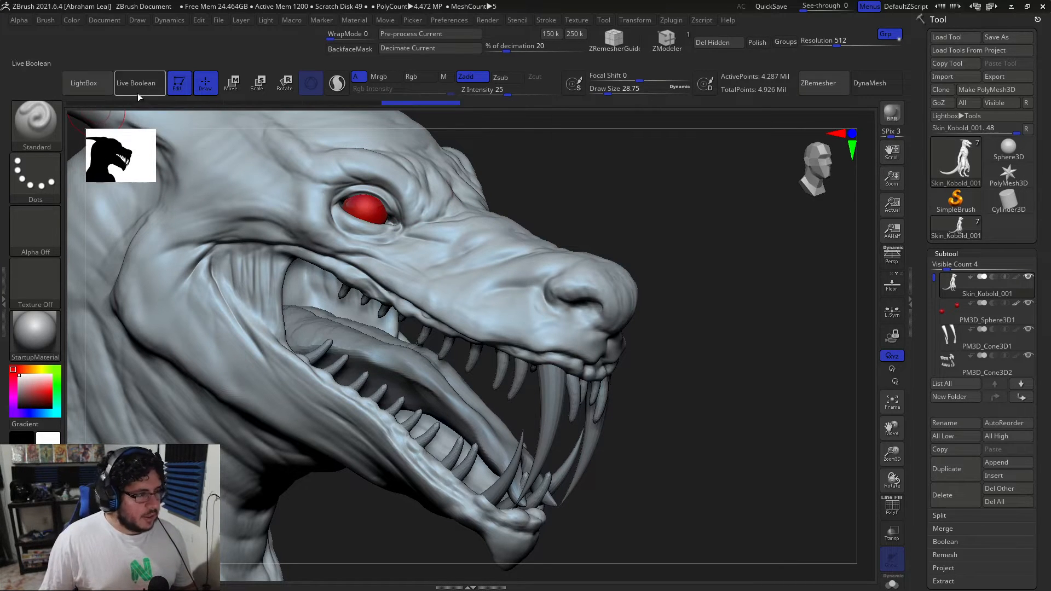
Load the Leathery Skin99 alpha from LightBox onto the Standard brush and close LightBox.
left_click(90, 88)
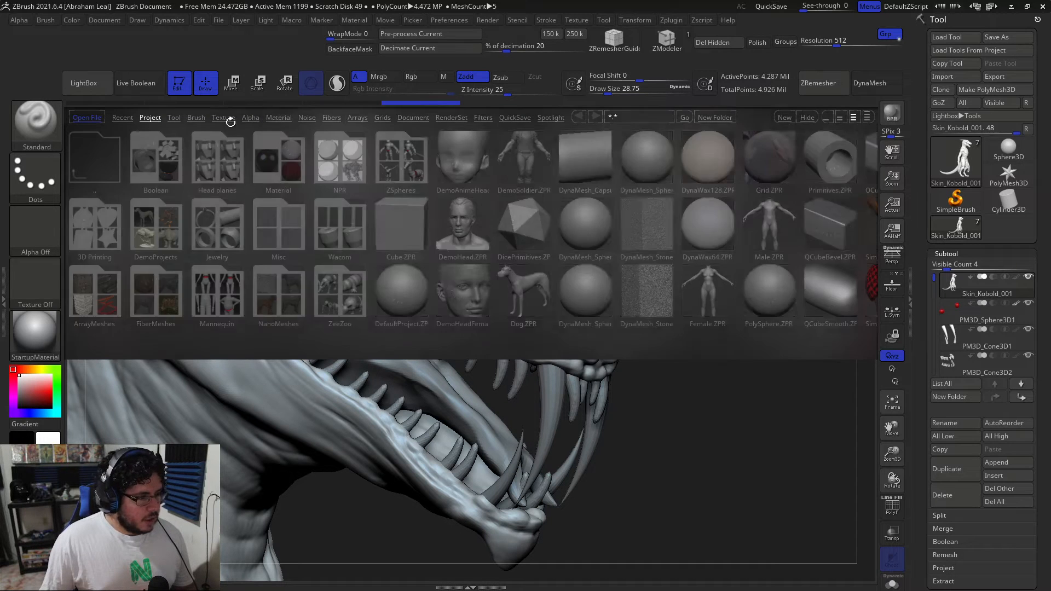
left_click(251, 117)
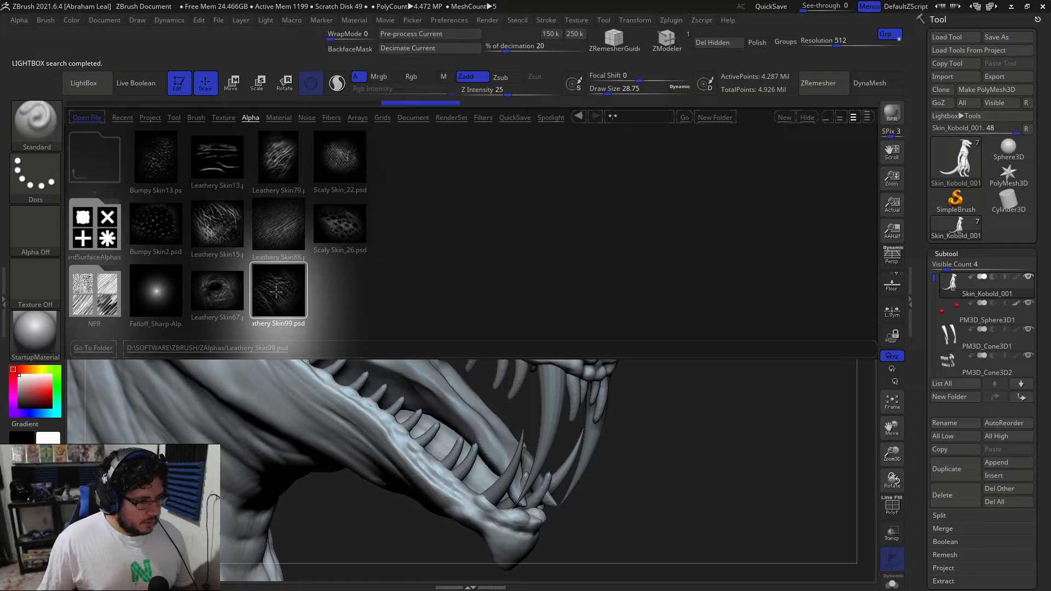
double_click(276, 294)
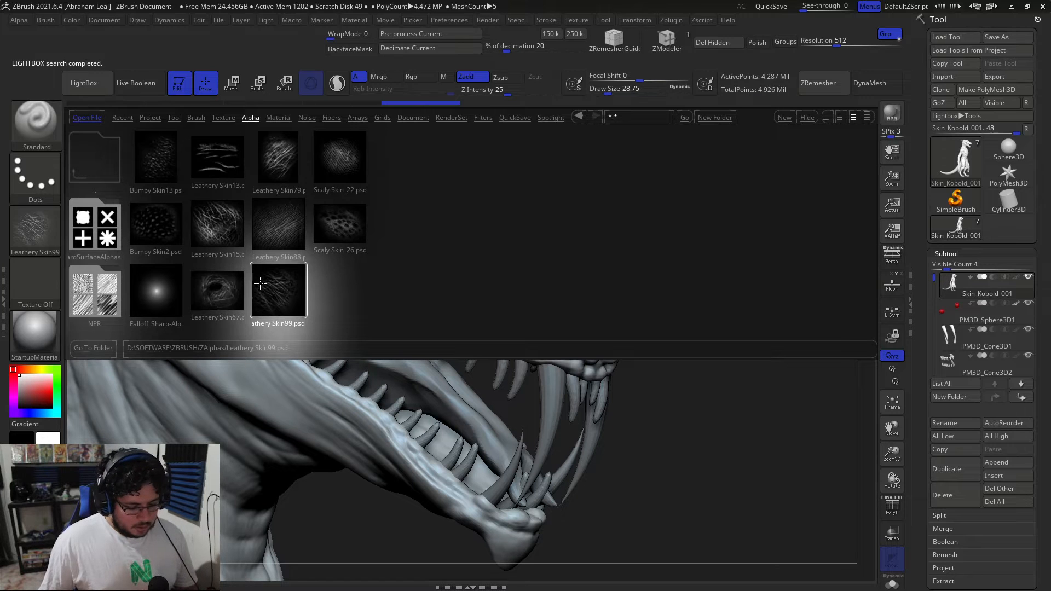
key("comma")
Try the skin alpha on the snout with the Dots stroke, undo it, and change the stroke to DragRect.
mouse_move(476, 272)
left_mouse_down()
mouse_move(437, 245)
mouse_move(518, 298)
left_mouse_up()
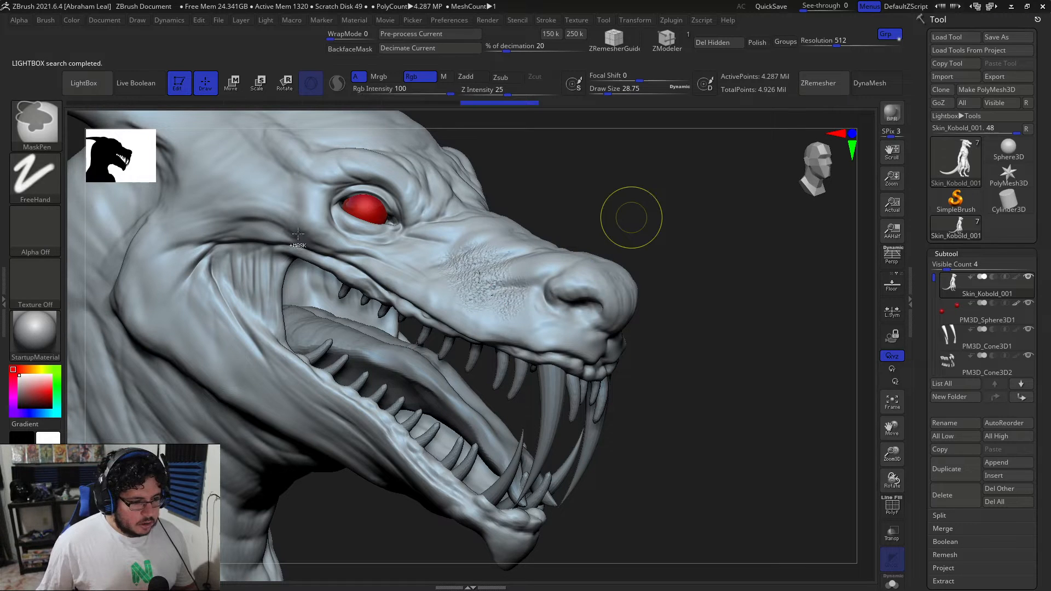
key("ctrl+z")
left_click(28, 183)
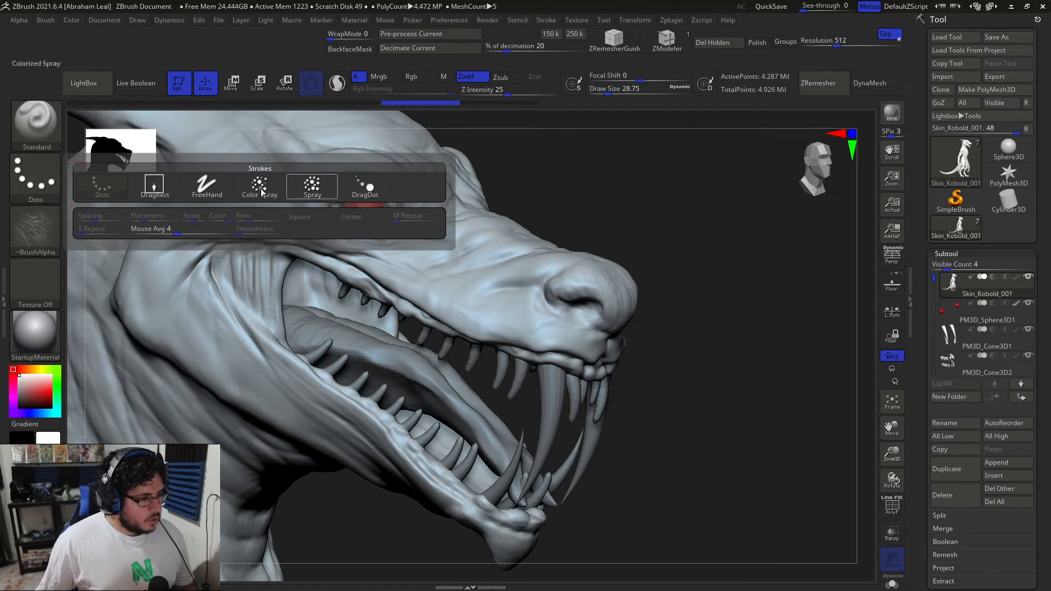
left_click(152, 183)
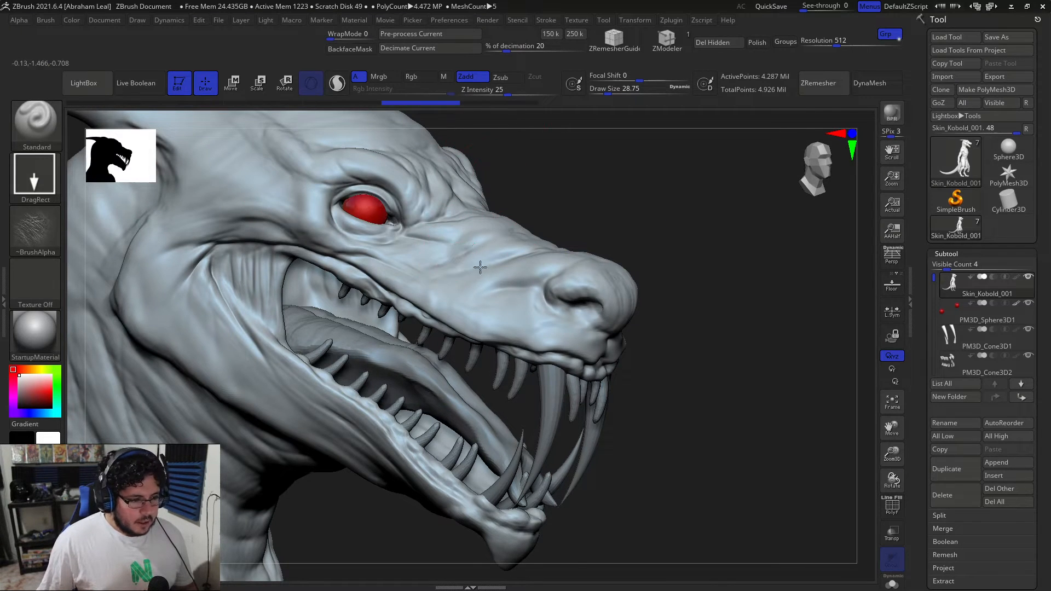
Switch the brush to Zsub and try a skin stamp on the side of the snout, undoing the stamp.
key("ctrl")
left_click(501, 77)
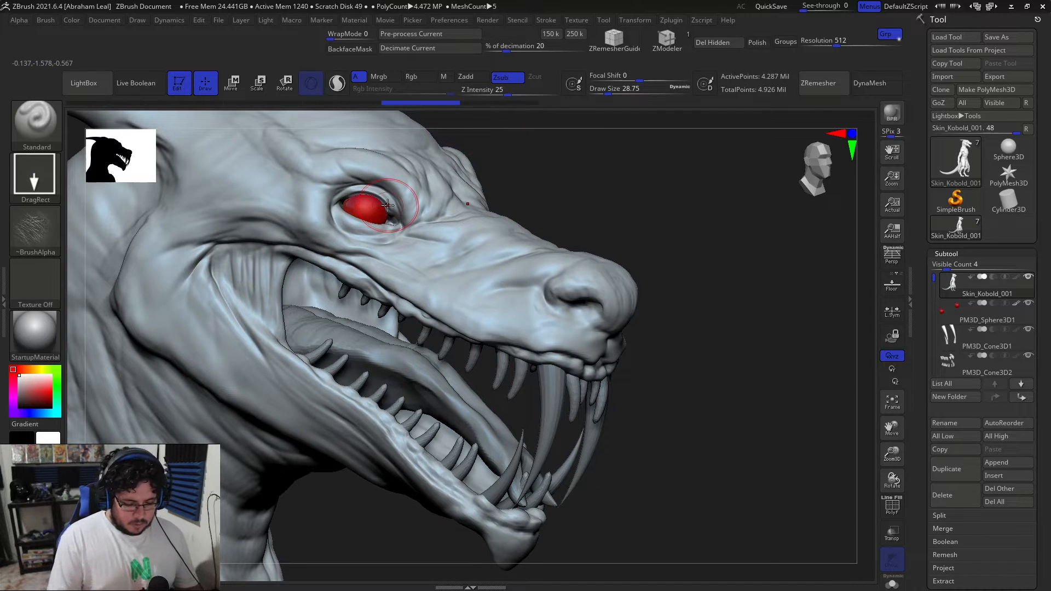
left_click_drag(696, 252, 521, 232)
left_click_drag(276, 222, 273, 244)
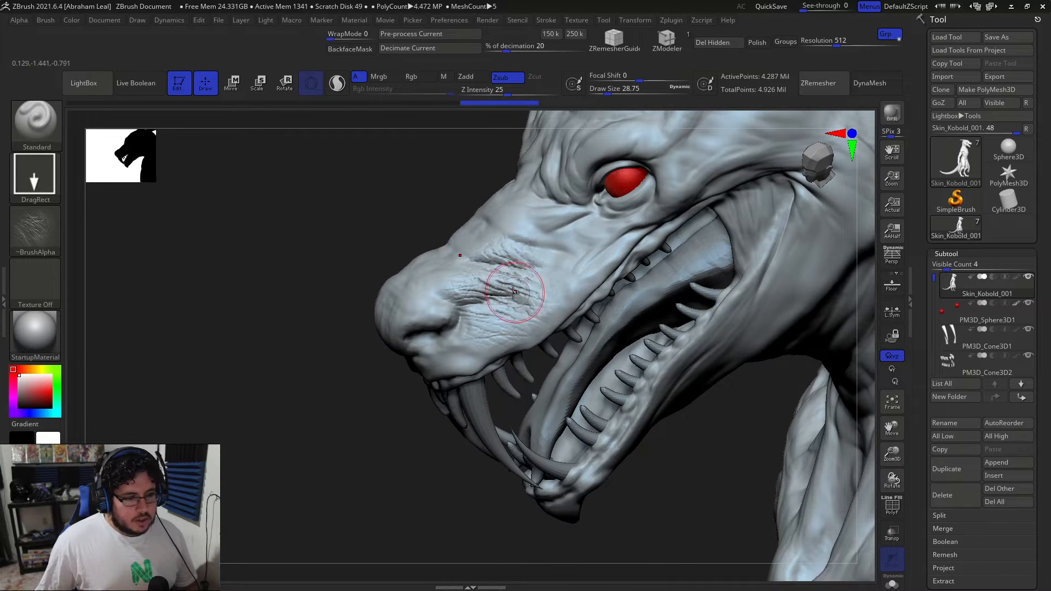
key("ctrl+z")
Test the skin stamp near the eye at Z Intensity 6, and set the Z Intensity to 7.
left_click(495, 92)
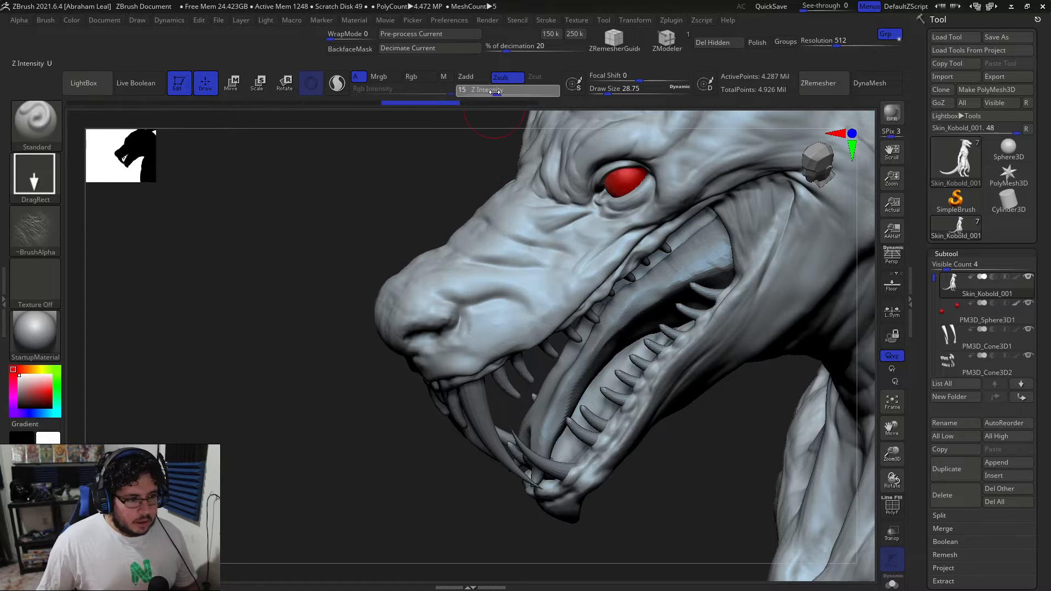
left_click_drag(485, 92, 483, 92)
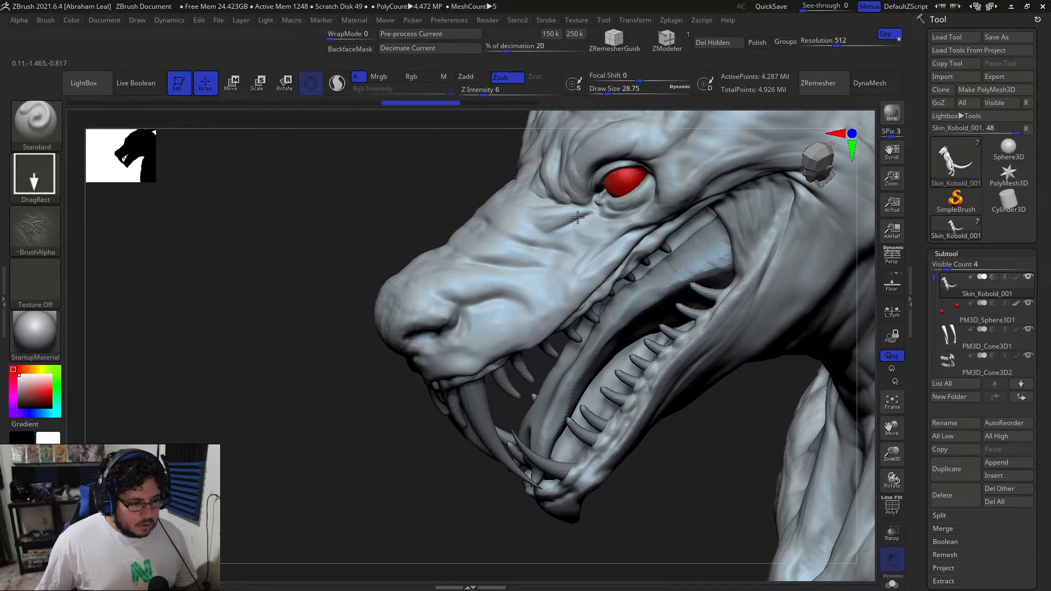
left_click_drag(553, 242, 553, 242)
left_click(485, 93)
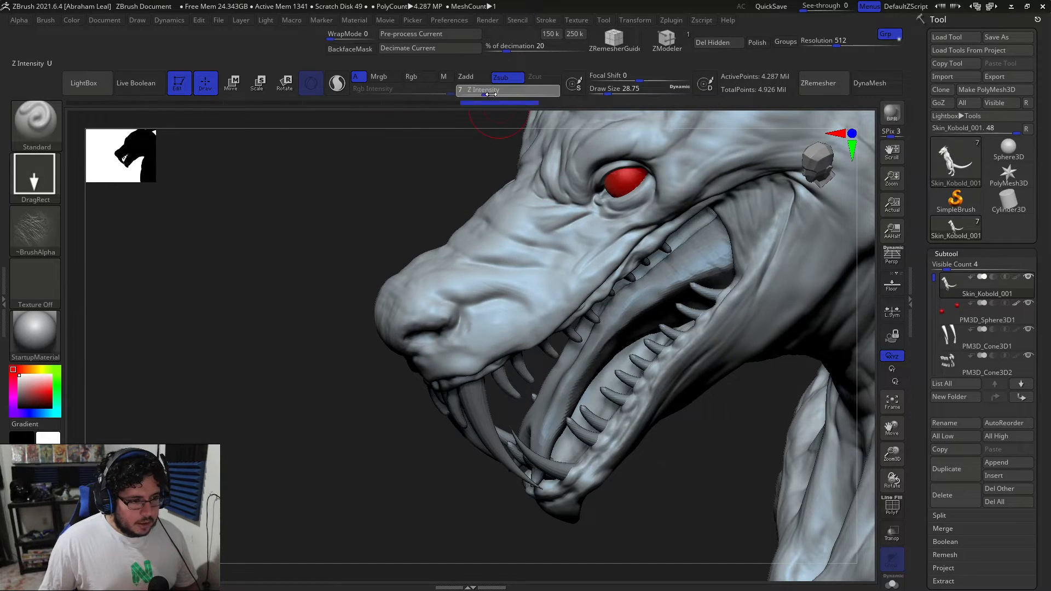
Change the stroke to Spray and brush fine leathery texture along the bridge of the snout.
left_click(34, 175)
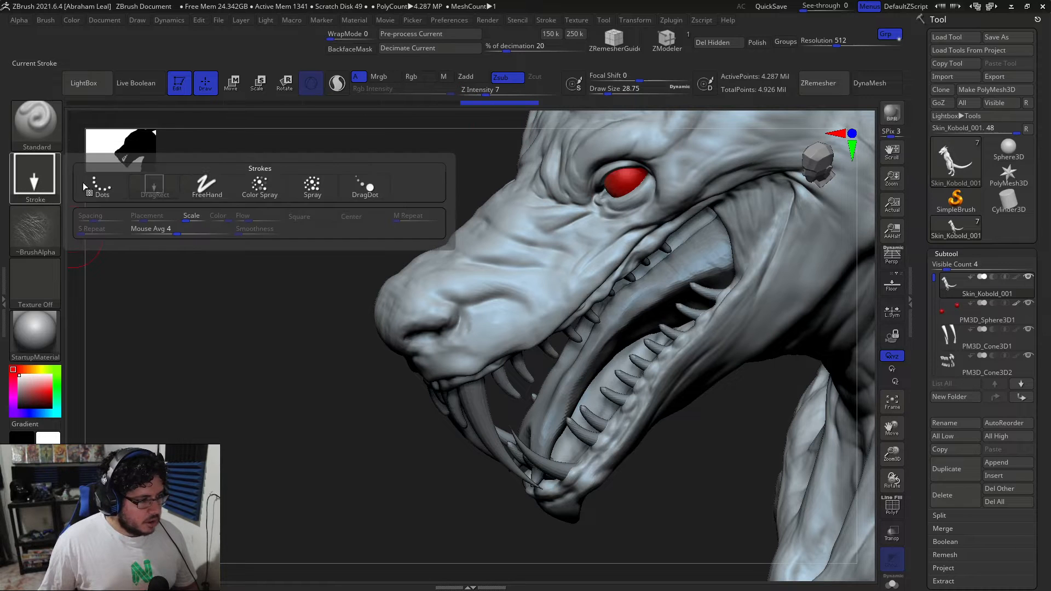
left_click(327, 189)
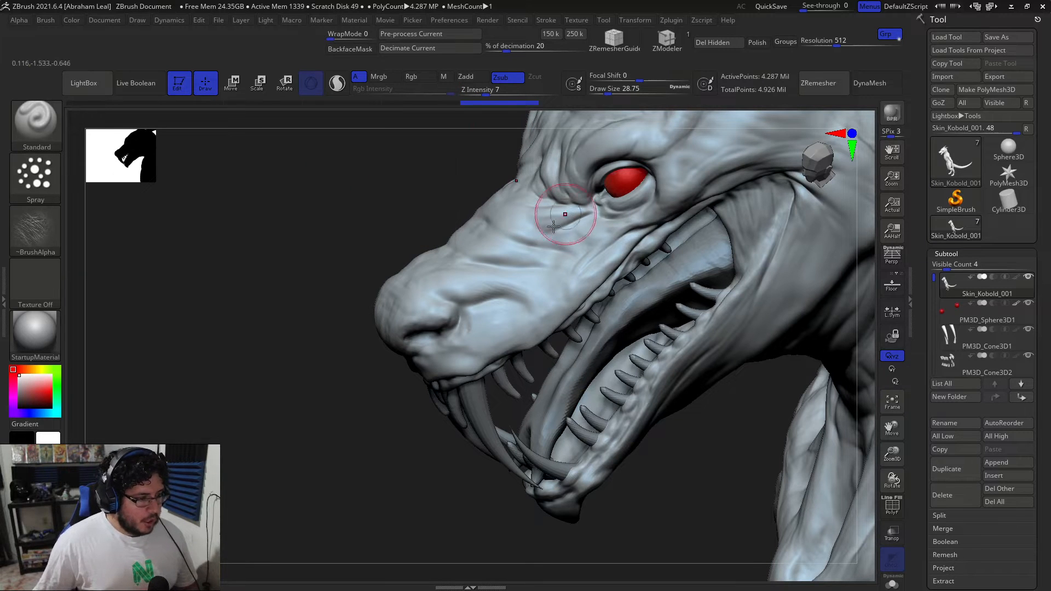
left_click_drag(517, 234, 437, 259)
left_click_drag(383, 198, 419, 285)
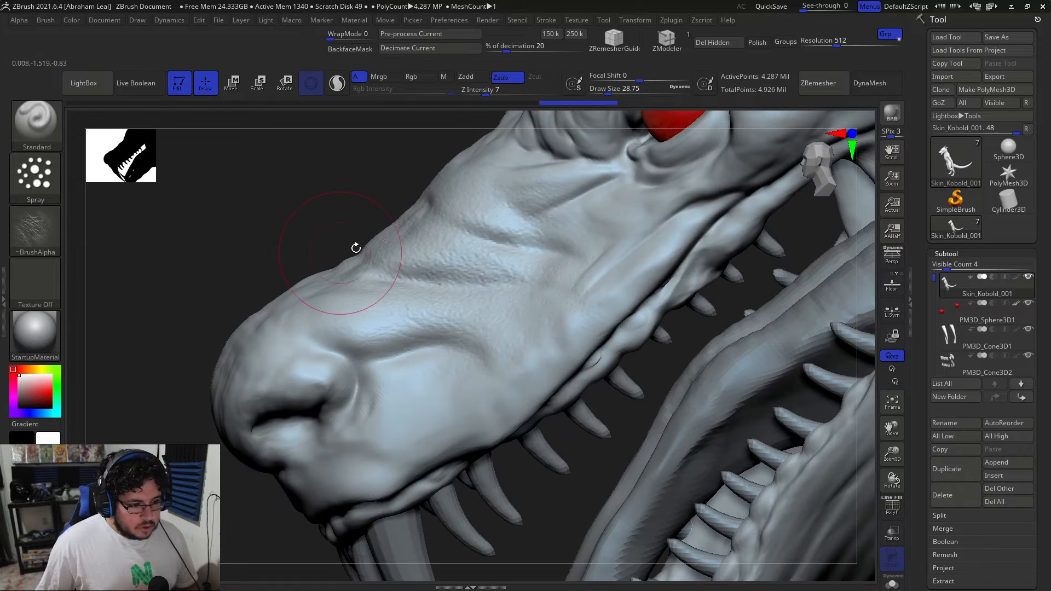
Subdivide the body mesh one more level and spray leathery skin texture over the snout's sides, nostril area and upper lip.
key("ctrl")
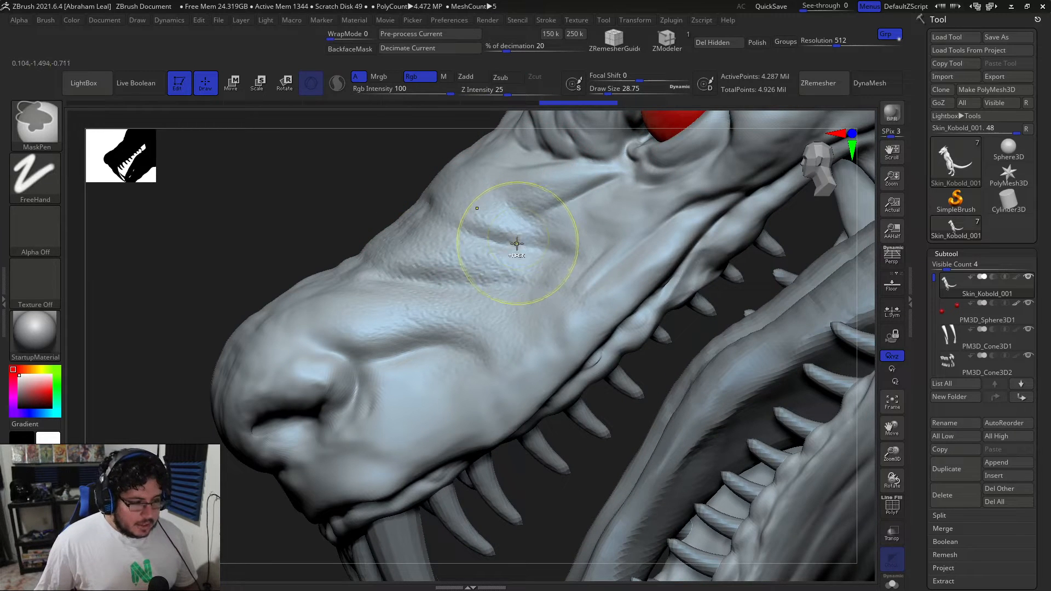
key("ctrl+d")
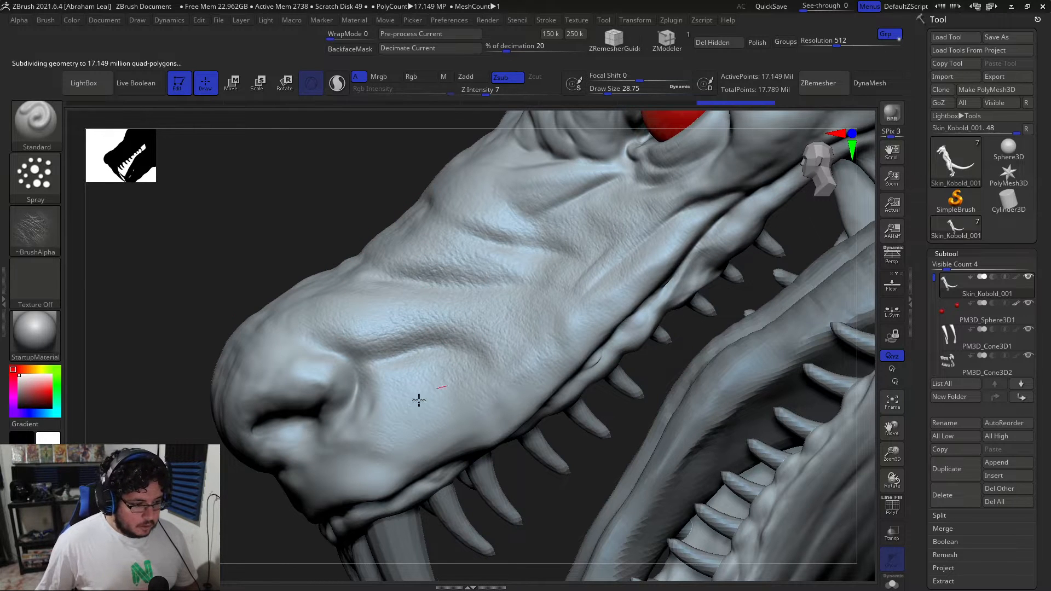
left_click_drag(247, 489, 354, 437)
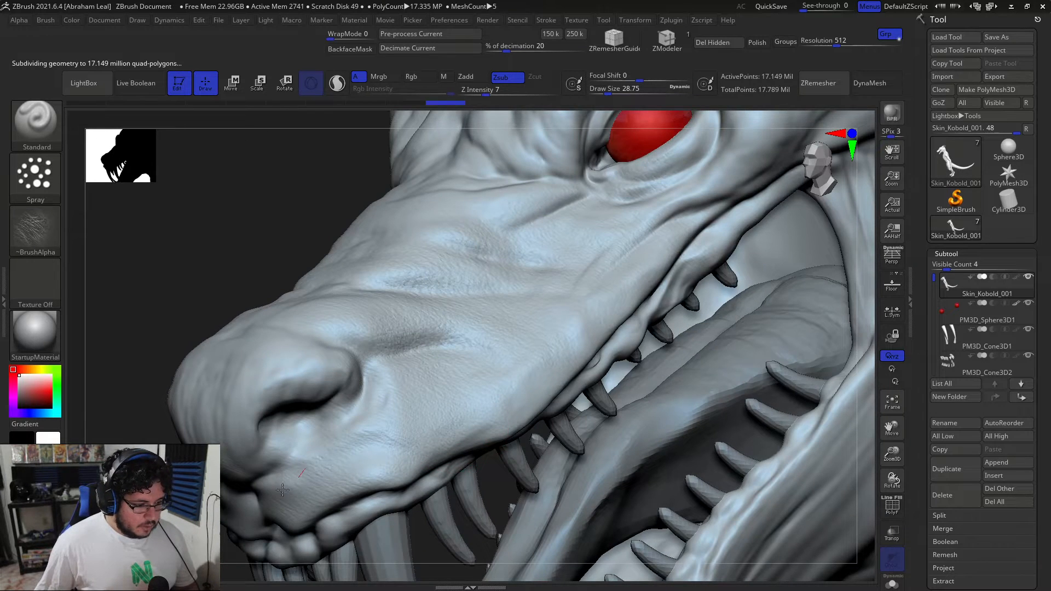
left_click_drag(169, 300, 273, 304)
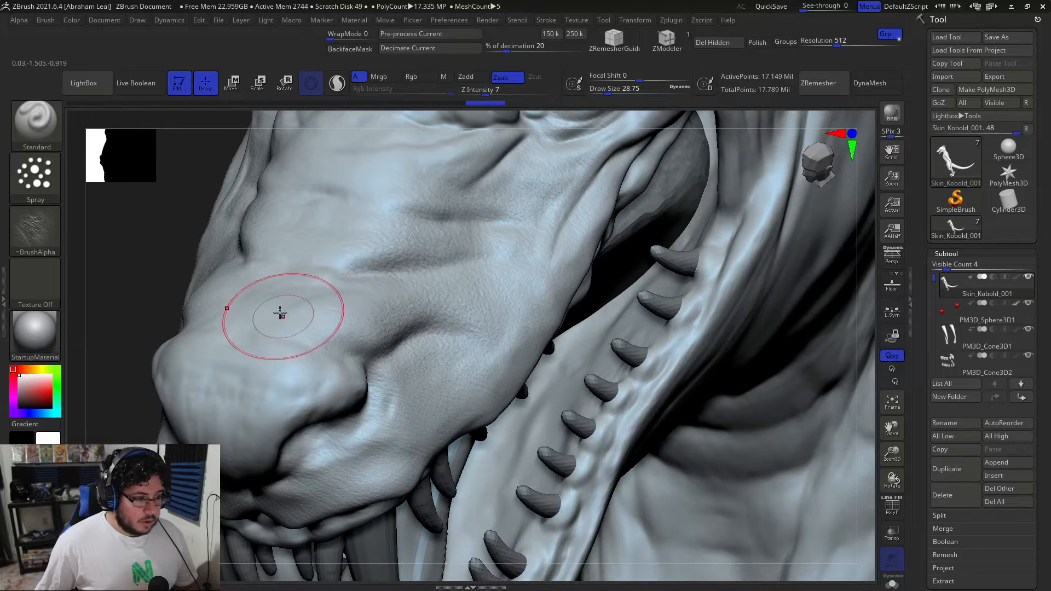
left_click_drag(406, 249, 387, 208)
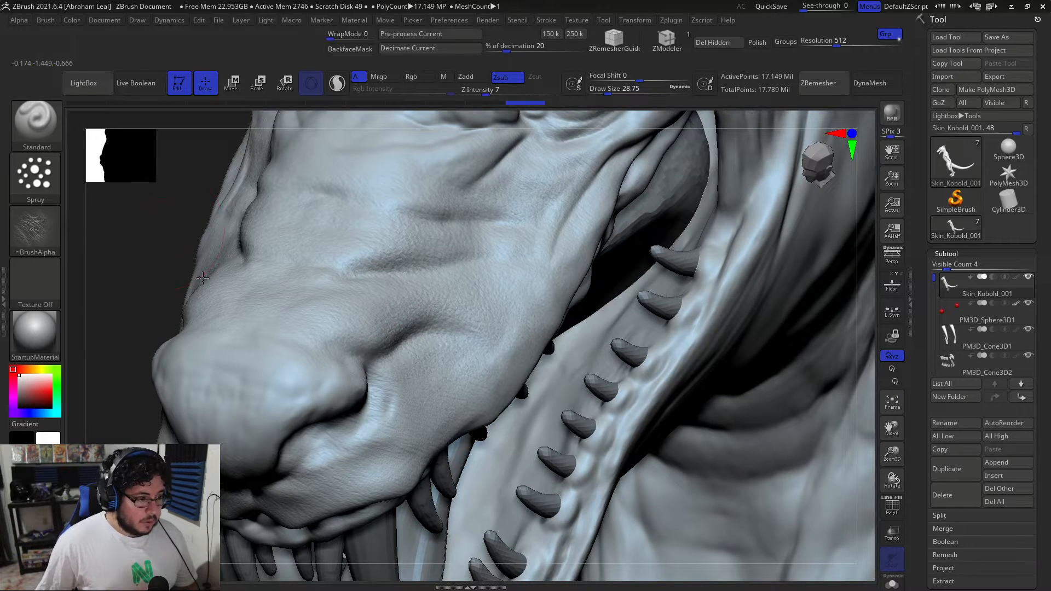
Spray the leathery skin texture between the eyes and across the brow and temple.
left_click_drag(165, 230, 264, 359, "alt")
left_click_drag(575, 290, 534, 259)
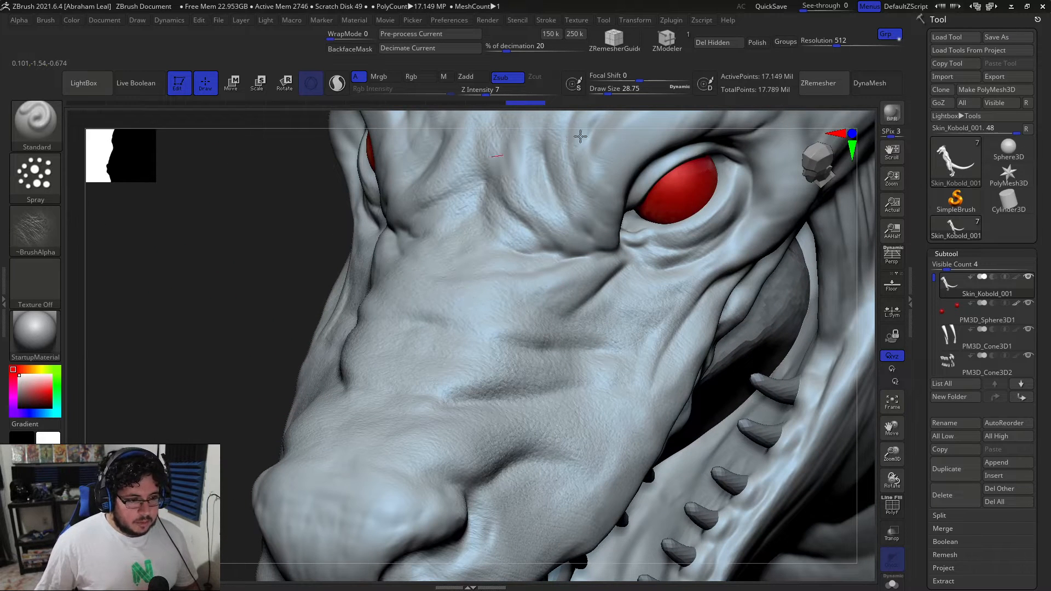
left_click_drag(155, 285, 568, 225)
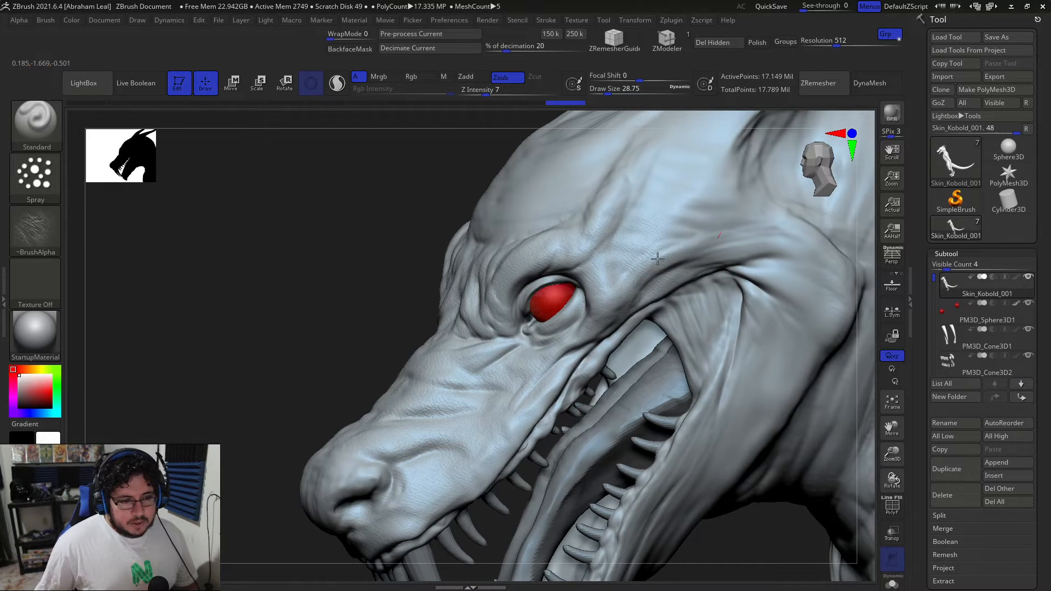
Texture the forehead, horn bases and side of the skull with the sprayed leathery skin alpha.
left_click_drag(272, 270, 476, 237)
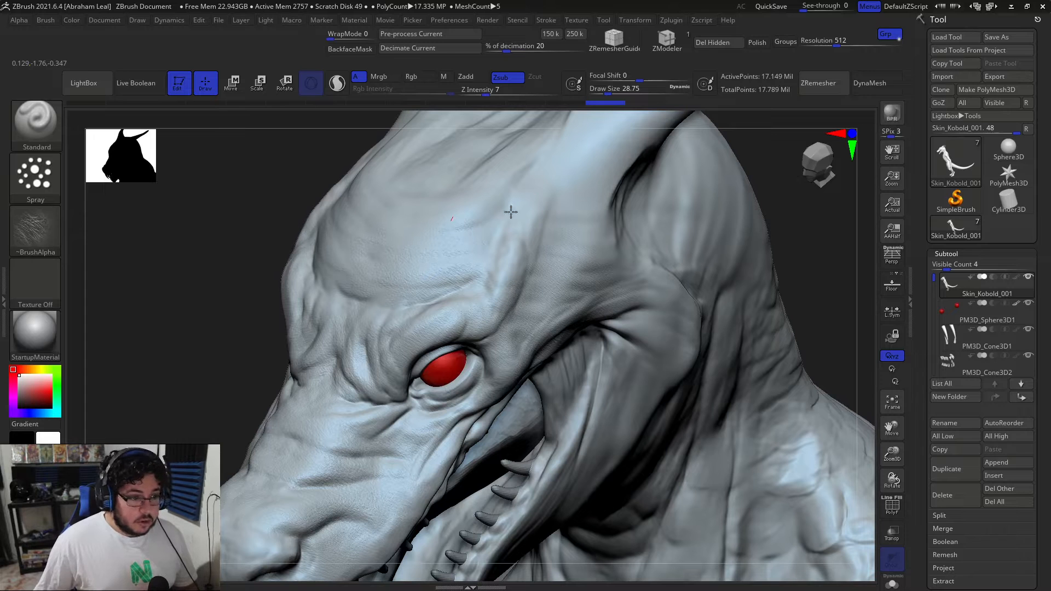
left_click_drag(232, 181, 347, 259)
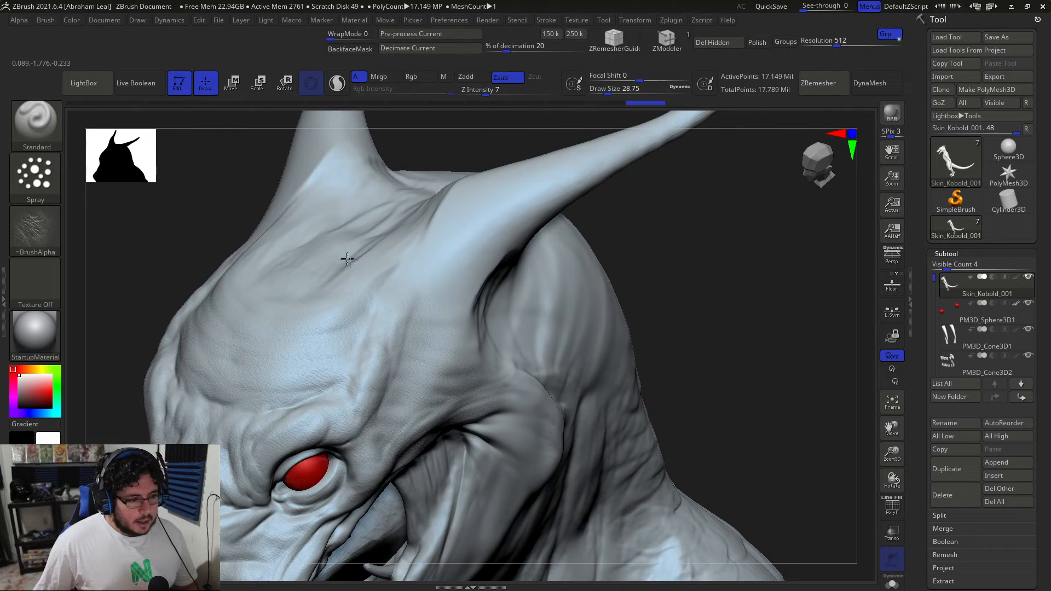
left_click_drag(794, 247, 582, 258)
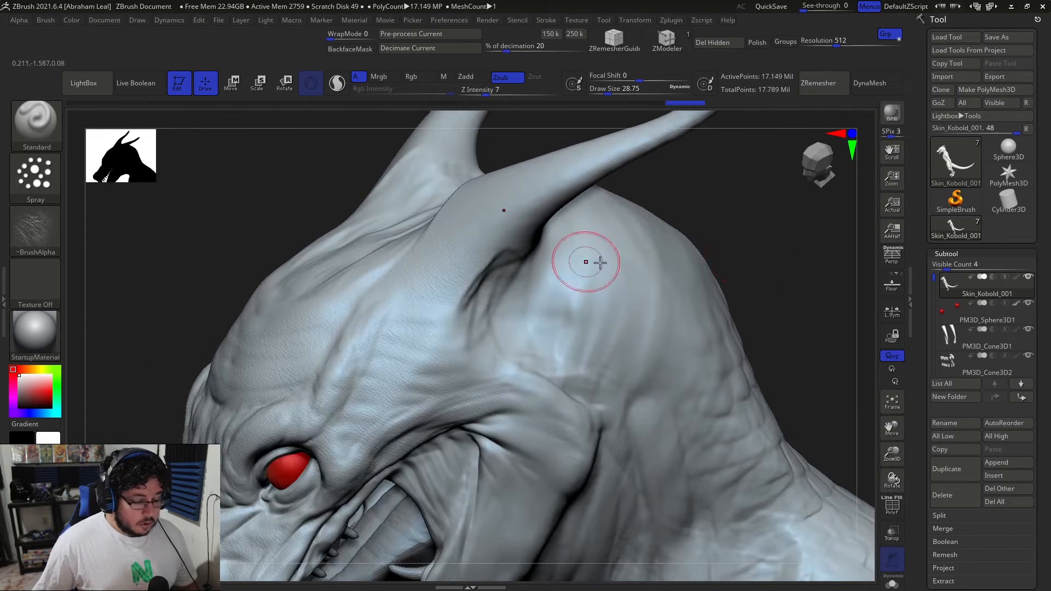
left_click_drag(763, 197, 353, 307)
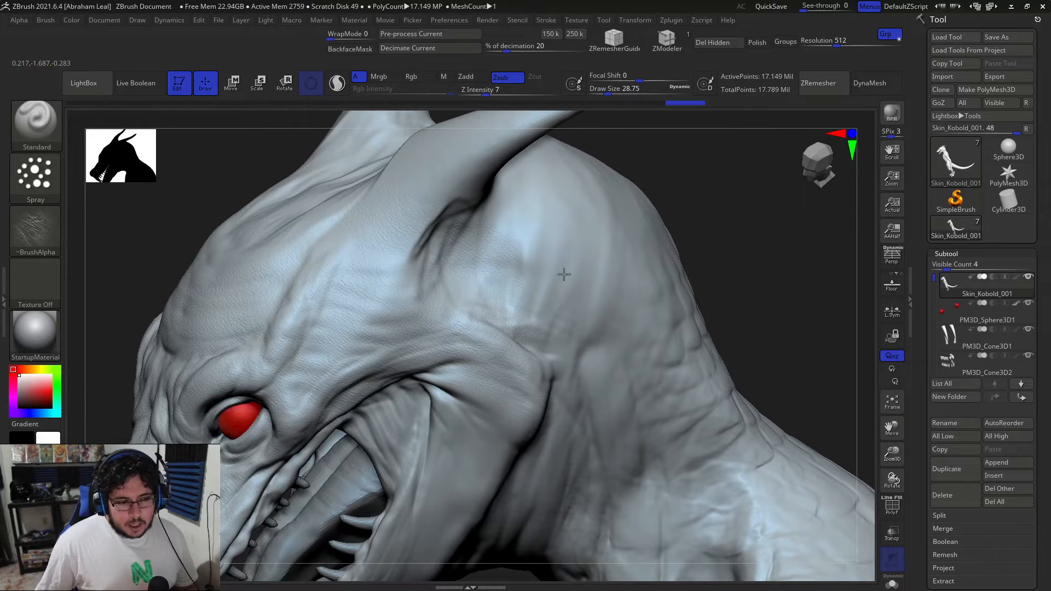
Spray leathery texture over the cheek and the folds around the corner of the mouth.
left_click_drag(784, 256, 739, 180, "alt")
left_click_drag(772, 218, 766, 158)
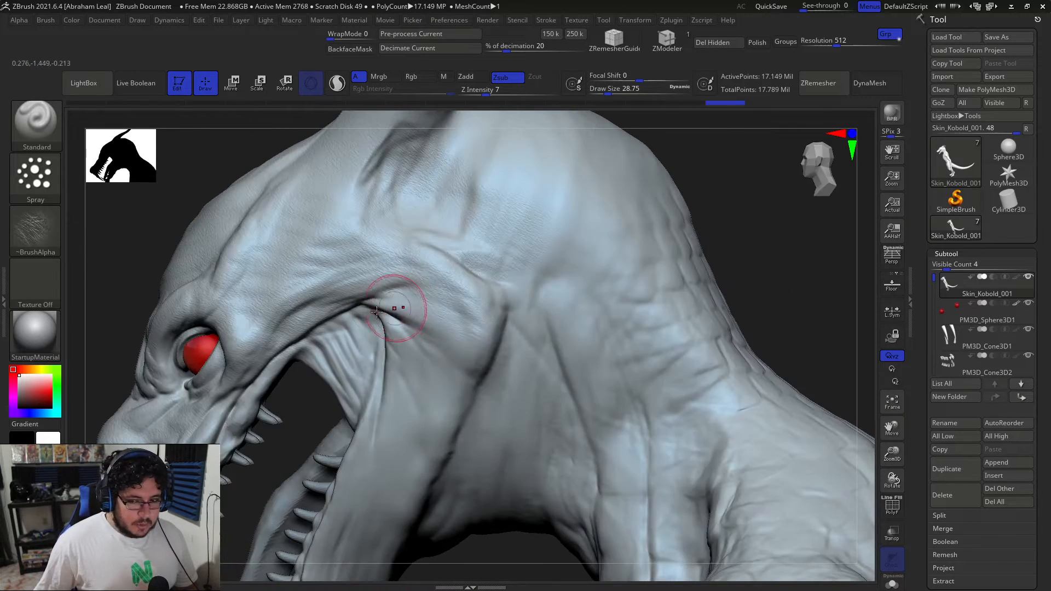
left_click_drag(855, 254, 911, 174, "alt")
left_click_drag(463, 338, 468, 345)
Cover the outer side of the lower jaw down to the chin with sprayed leathery texture.
left_click_drag(537, 485, 615, 353, "alt")
left_click_drag(602, 239, 545, 286)
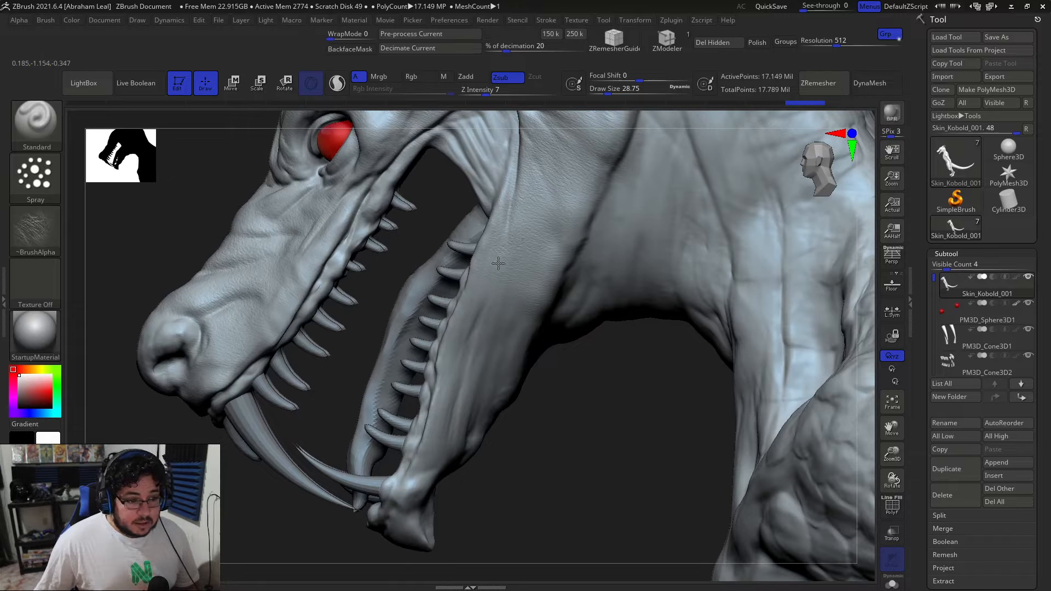
left_click_drag(504, 419, 469, 375)
left_click_drag(589, 385, 493, 347)
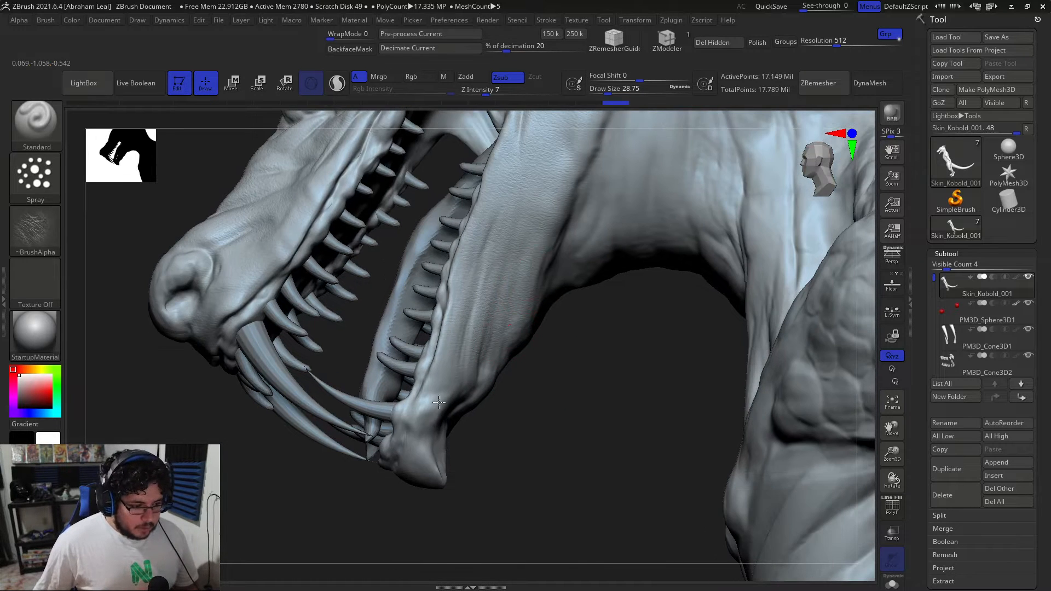
Spray the leathery skin texture over the throat and along the neck toward the upper chest.
left_click_drag(615, 298, 504, 323)
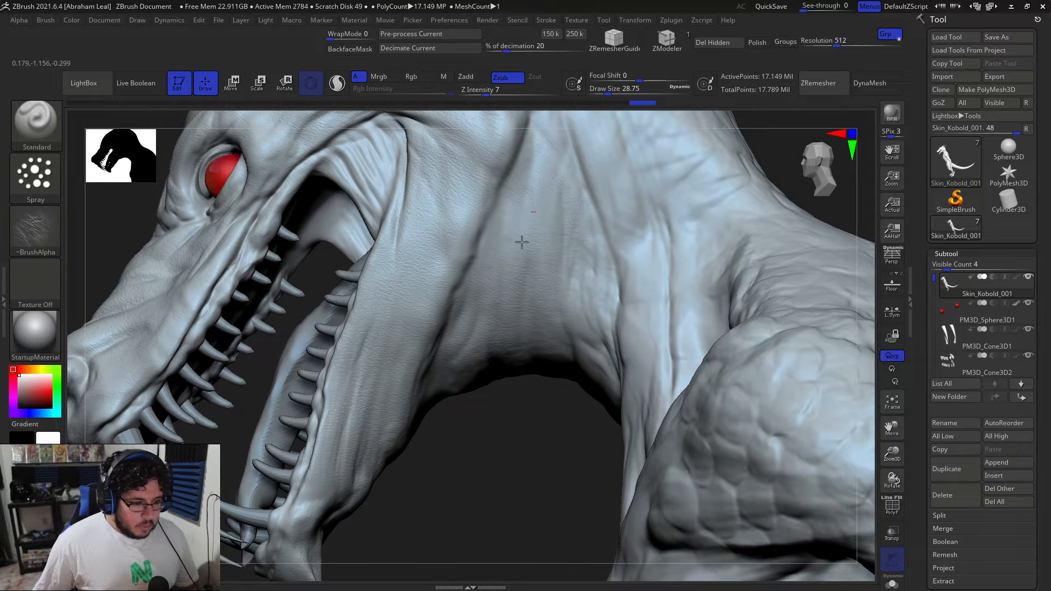
mouse_move(428, 416)
left_mouse_down()
mouse_move(433, 405)
mouse_move(406, 429)
mouse_move(411, 359)
mouse_move(388, 396)
mouse_move(384, 325)
left_mouse_up()
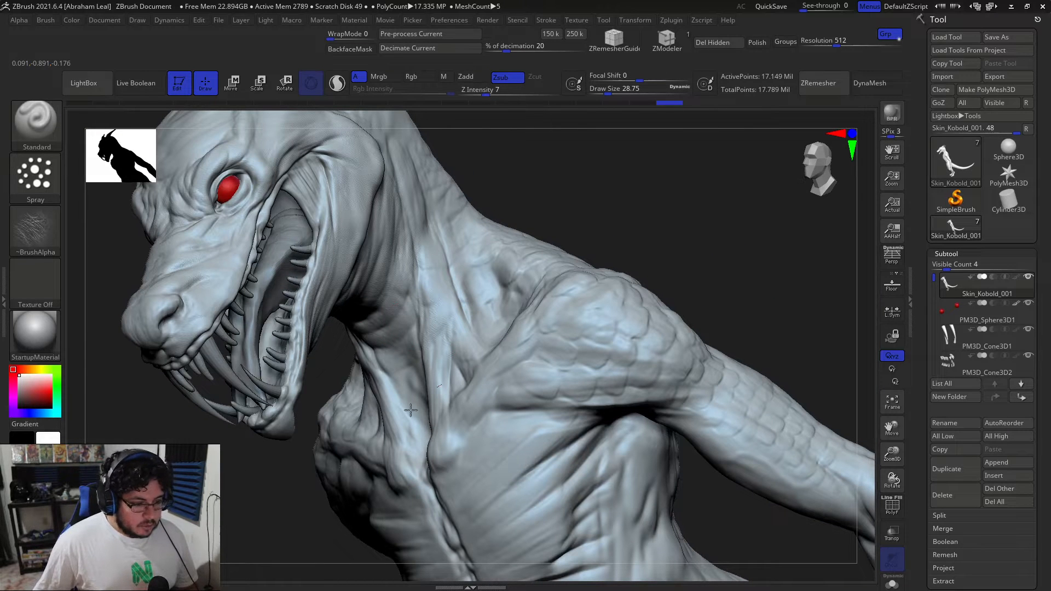
mouse_move(461, 275)
left_mouse_down()
mouse_move(580, 286)
mouse_move(600, 235)
mouse_move(397, 323)
left_mouse_up()
Add sprayed leathery texture to the back of the head, horn bases, forehead and temples from several angles.
mouse_move(473, 184)
left_mouse_down()
mouse_move(669, 261)
mouse_move(648, 244)
left_mouse_up()
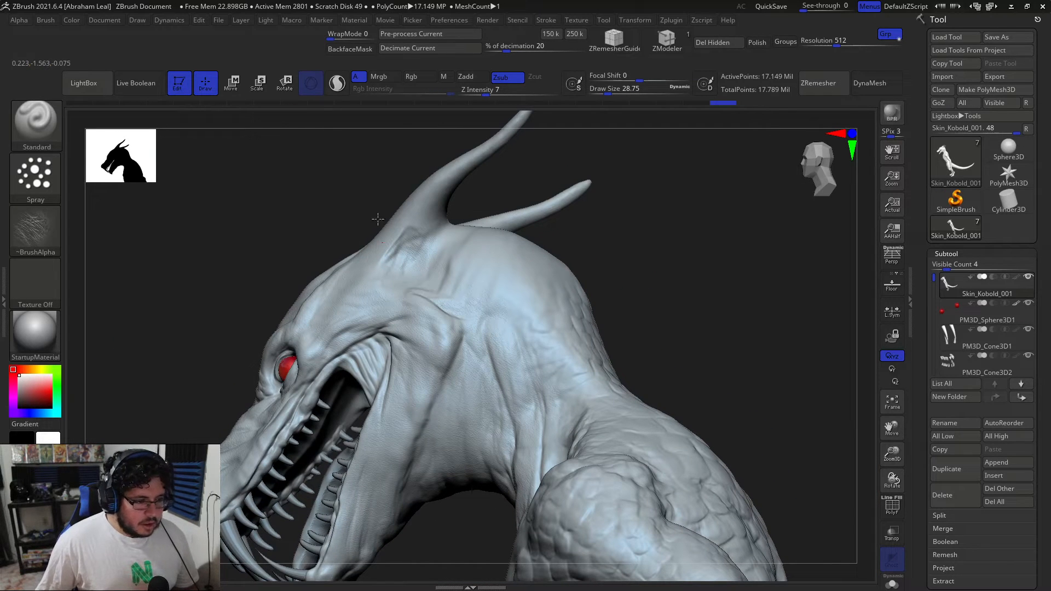
mouse_move(557, 241)
left_mouse_down()
mouse_move(645, 277)
mouse_move(486, 241)
left_mouse_up()
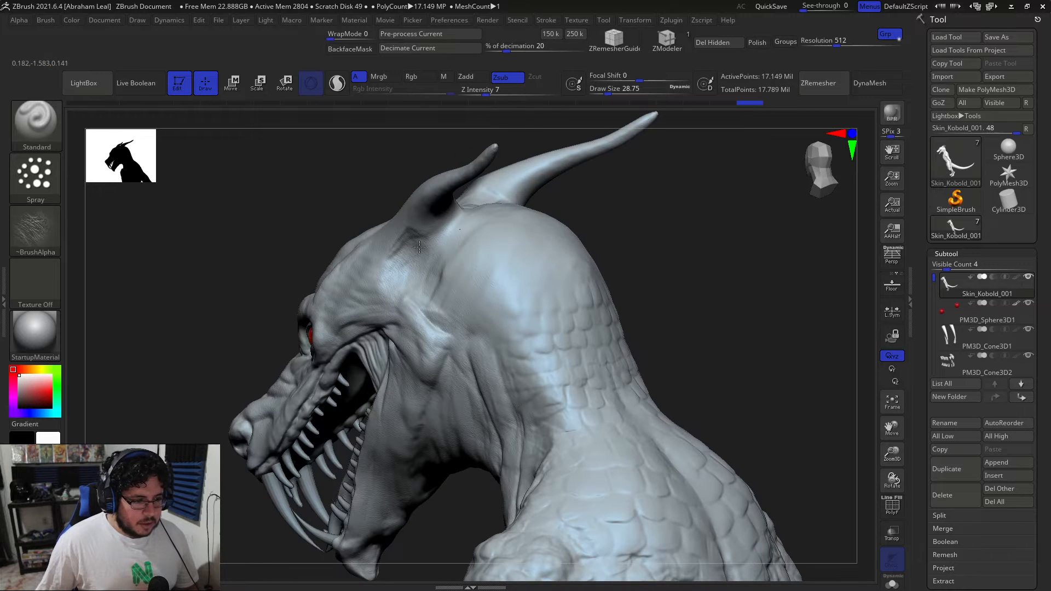
mouse_move(662, 249)
left_mouse_down()
mouse_move(633, 230)
mouse_move(402, 304)
left_mouse_up()
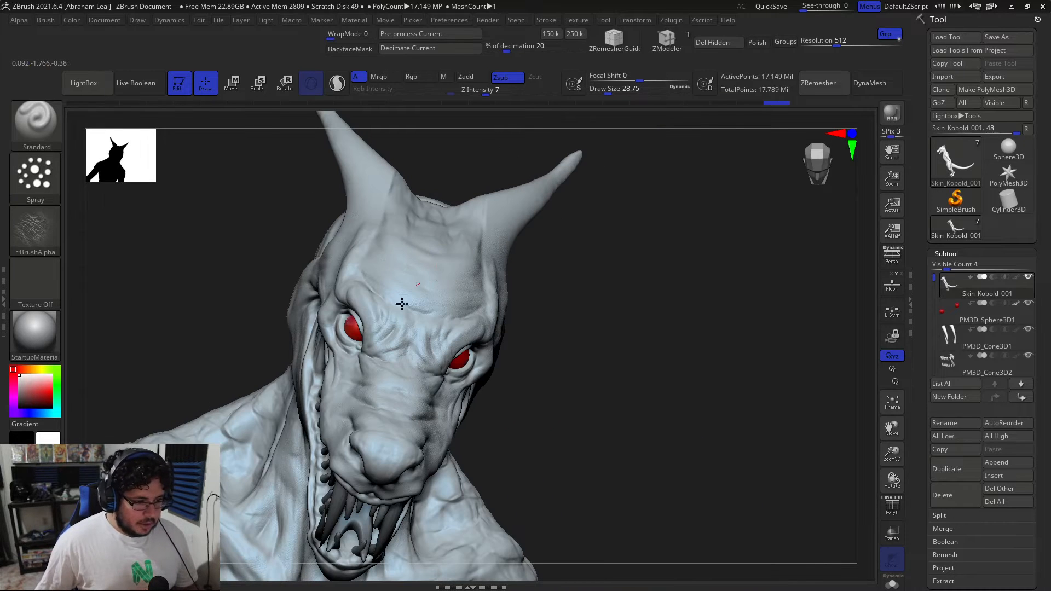
left_click_drag(279, 219, 335, 235)
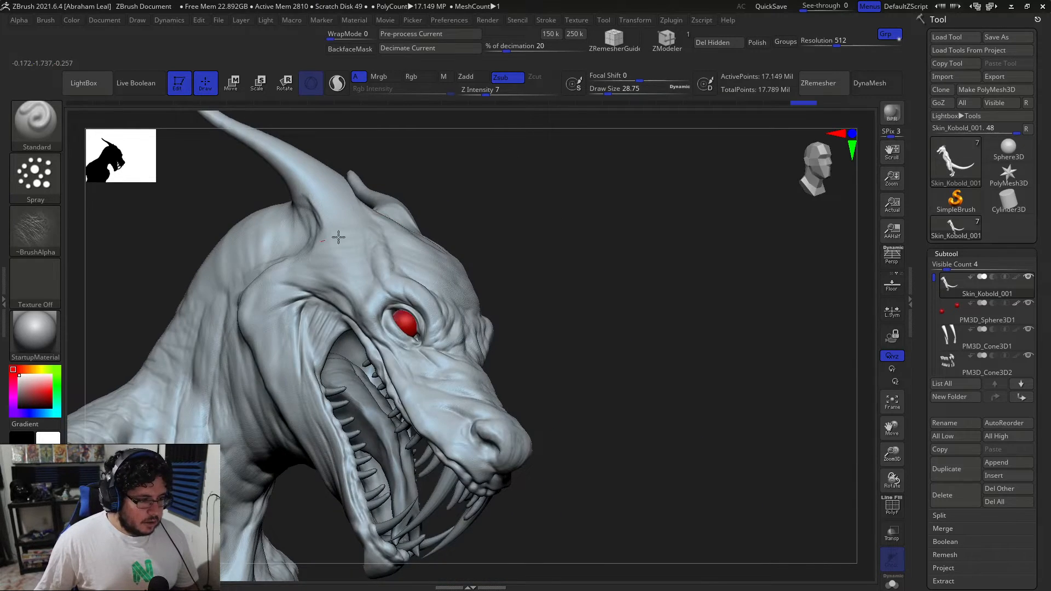
Spray leathery texture over the top of the head and the forehead between the horns.
mouse_move(515, 181)
left_mouse_down()
mouse_move(599, 273)
mouse_move(401, 277)
left_mouse_up()
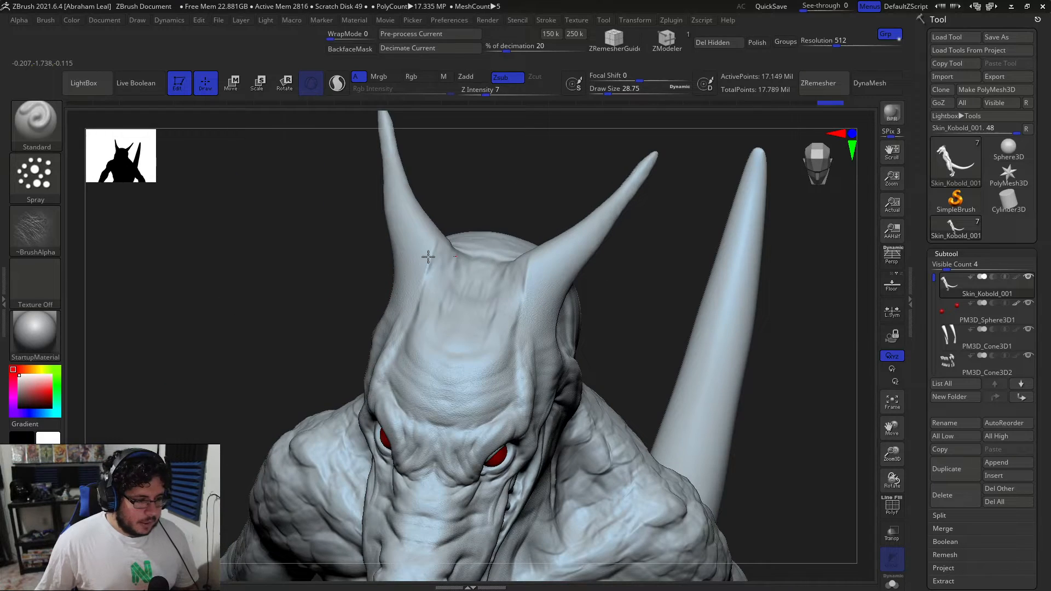
mouse_move(278, 277)
left_mouse_down()
mouse_move(720, 302)
mouse_move(638, 284)
mouse_move(704, 261)
mouse_move(681, 216)
mouse_move(653, 263)
mouse_move(340, 296)
left_mouse_up()
left_click_drag(440, 330, 423, 352)
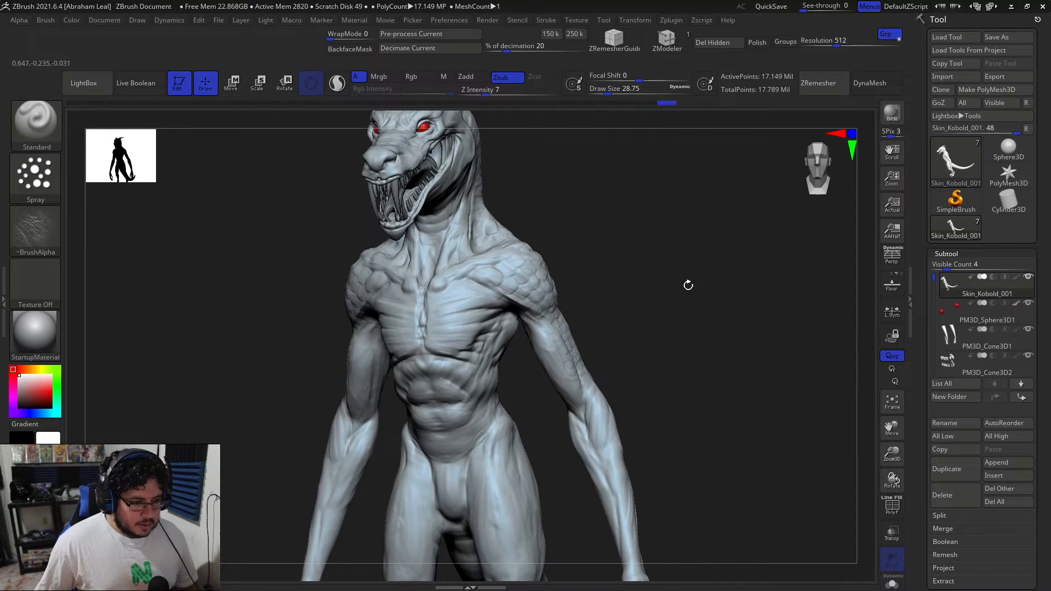
Change the Standard brush's stroke to DragRect and frame the head, neck and chest.
left_click_drag(638, 296, 651, 242, "alt")
left_click_drag(670, 196, 564, 246, "alt")
left_click(35, 175)
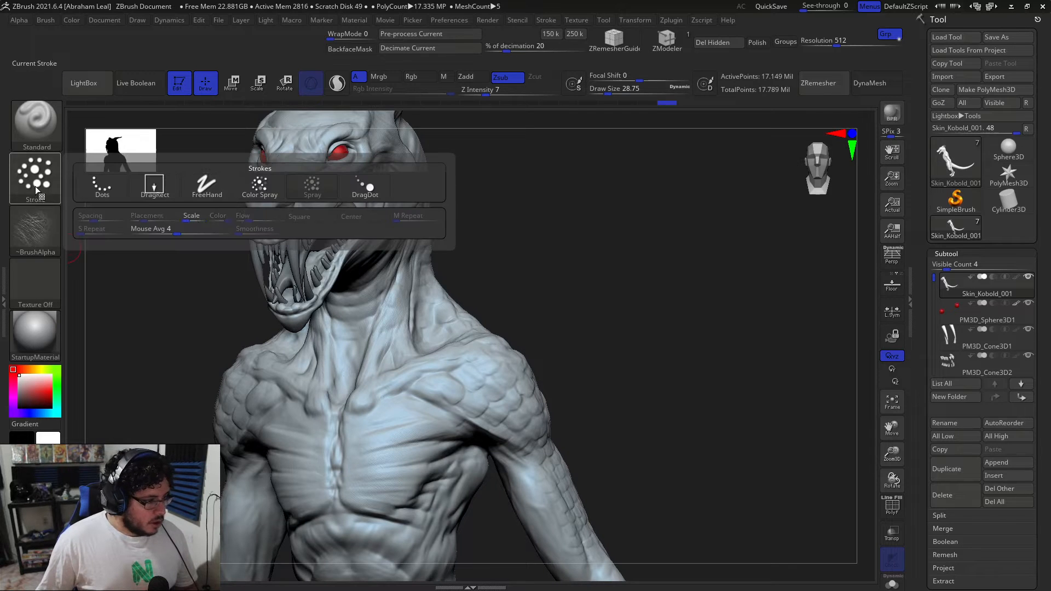
left_click(145, 185)
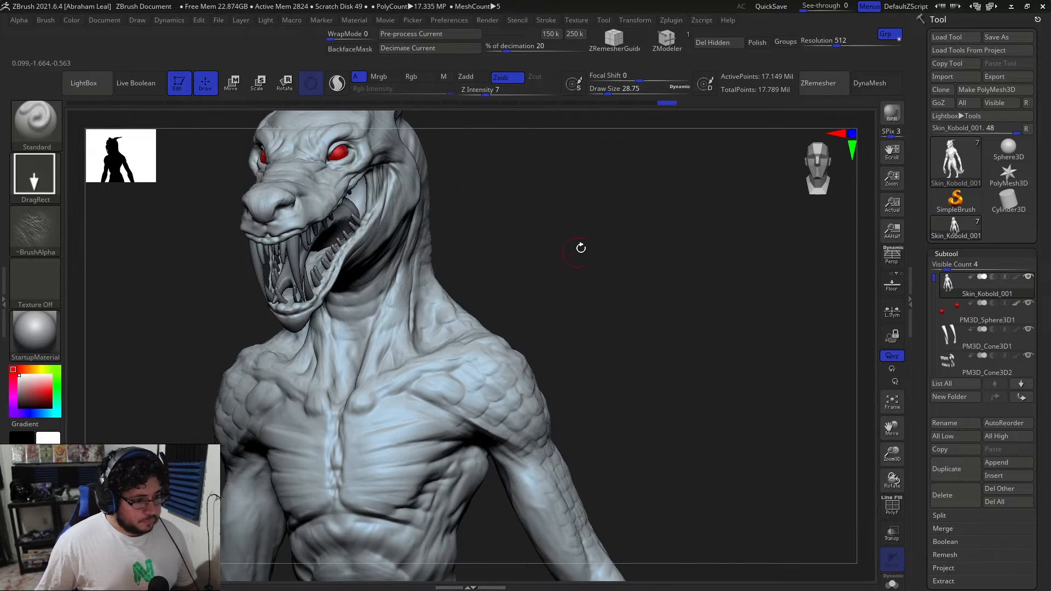
Stamp leathery wrinkles over the throat and the side of the neck, using Z Intensity 7 and 10.
left_click_drag(565, 252, 608, 247)
left_click_drag(501, 149, 497, 122)
mouse_move(403, 294)
left_mouse_down()
mouse_move(428, 268)
mouse_move(416, 244)
mouse_move(390, 245)
mouse_move(407, 241)
left_mouse_up()
key("ctrl+z")
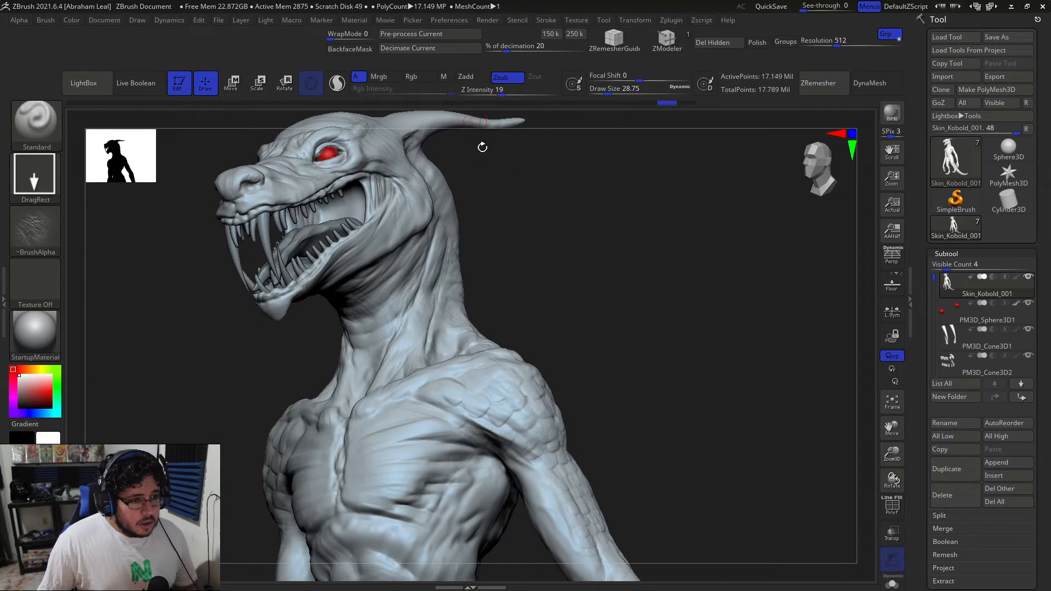
left_click_drag(488, 91, 477, 85)
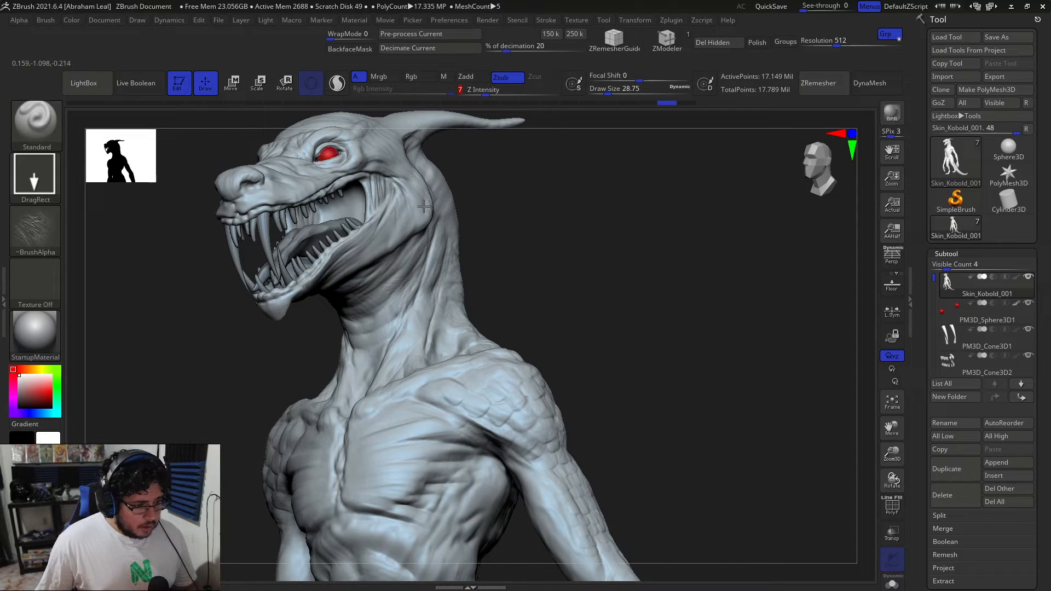
left_click_drag(386, 282, 382, 296)
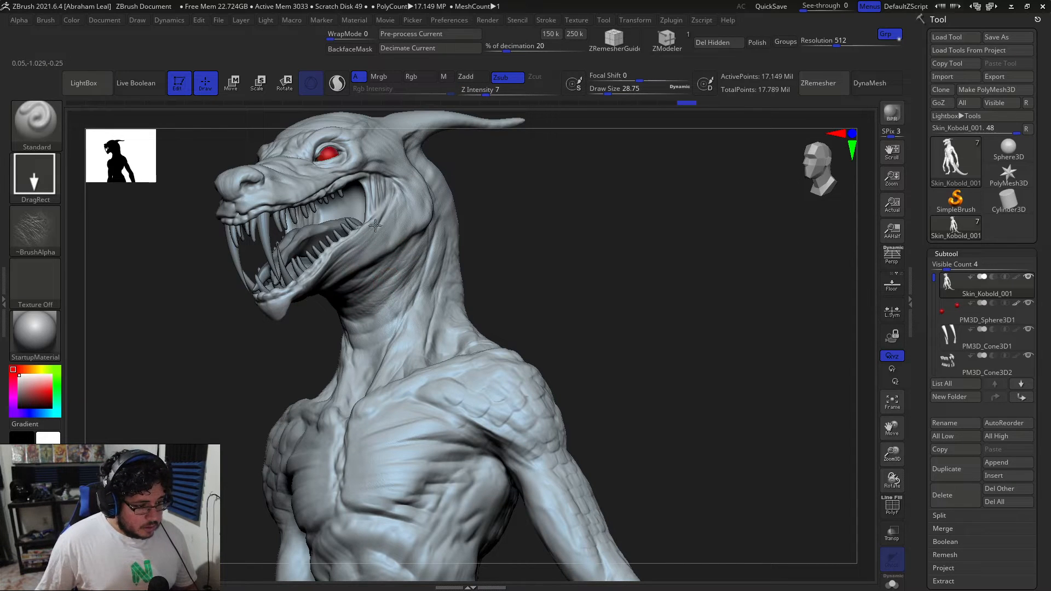
left_click_drag(411, 216, 412, 213)
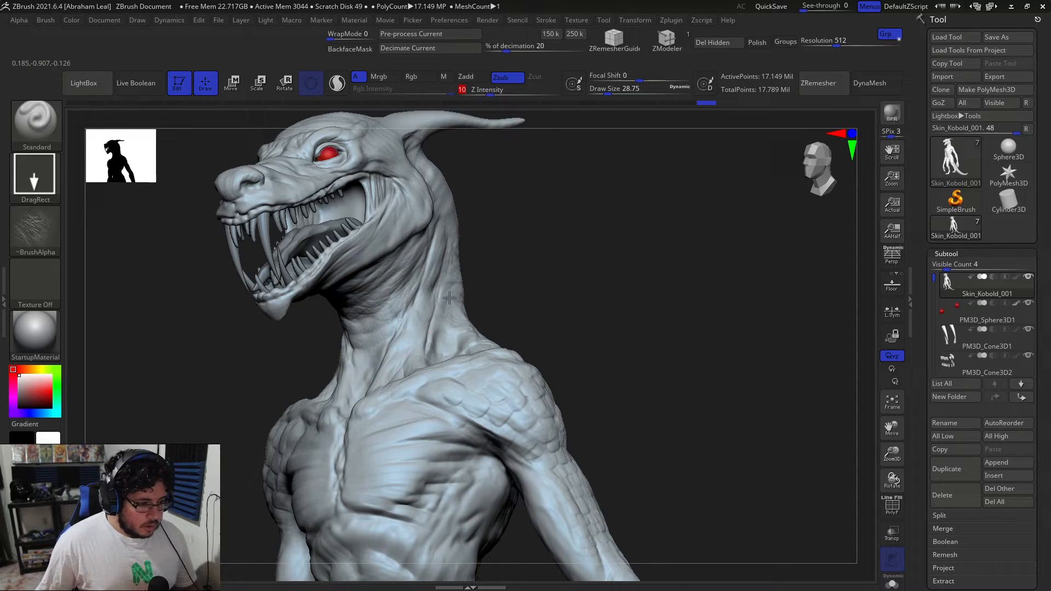
left_click_drag(378, 323, 370, 333)
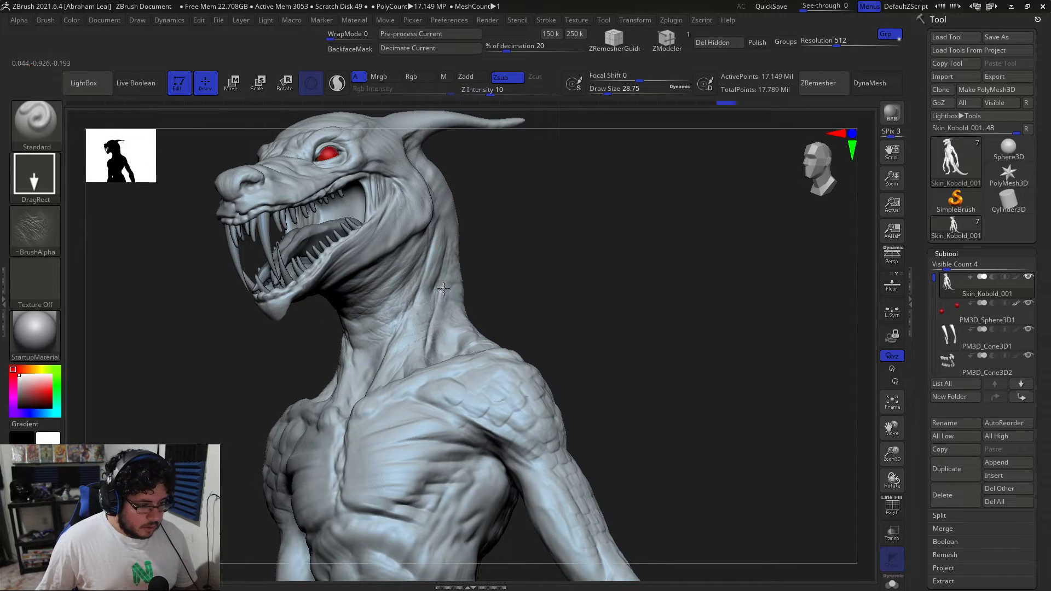
Stamp leathery wrinkles on the side of the neck behind the jaw and undo the last stamp.
left_click_drag(482, 256, 422, 243)
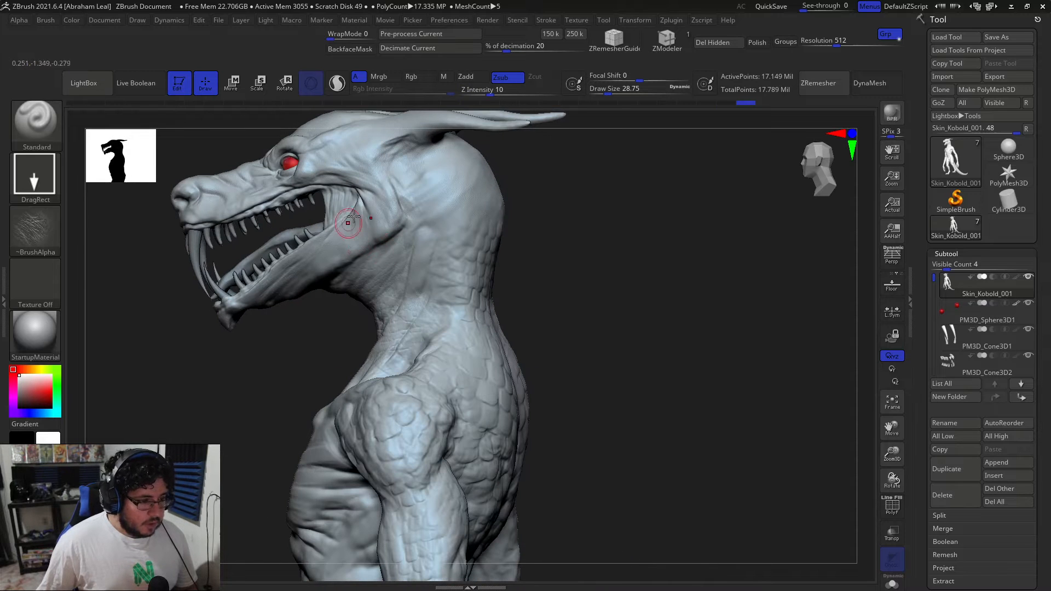
left_click_drag(429, 187, 417, 211)
left_click_drag(456, 165, 455, 167)
left_click_drag(427, 246, 471, 225)
key("ctrl")
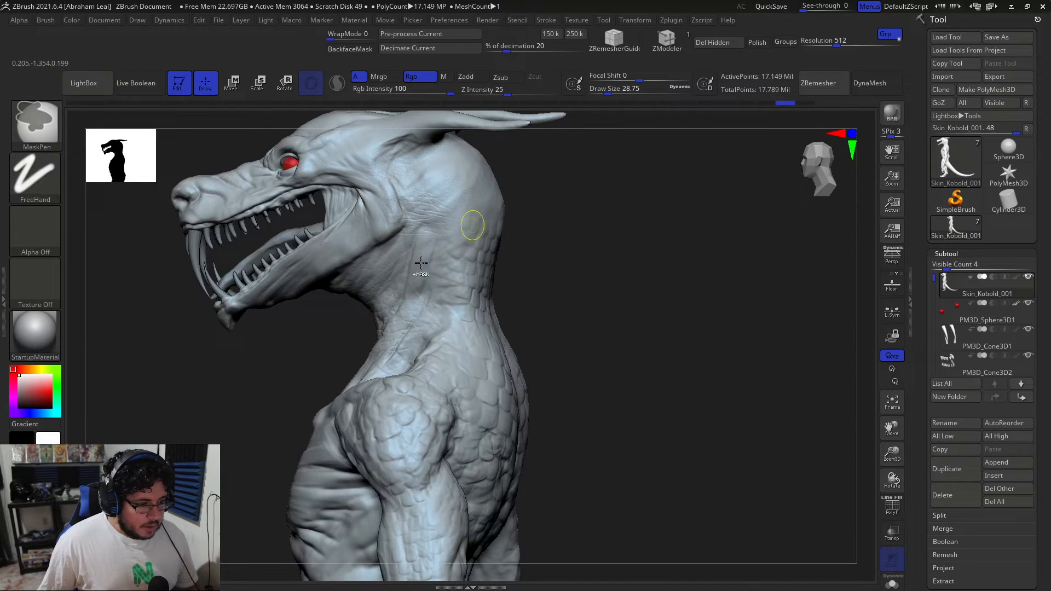
key("ctrl+z")
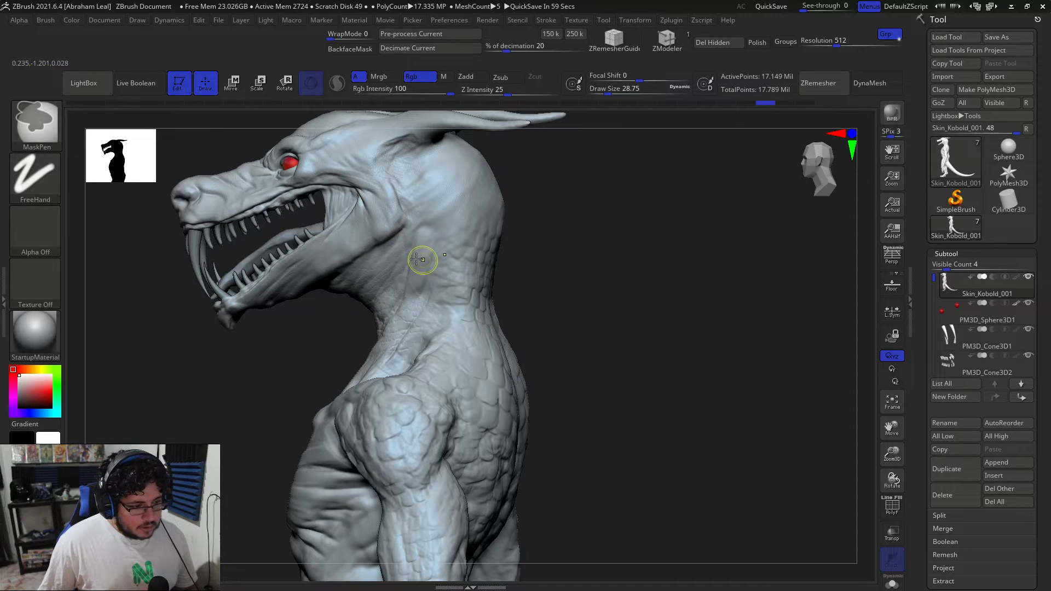
left_click_drag(571, 247, 600, 249)
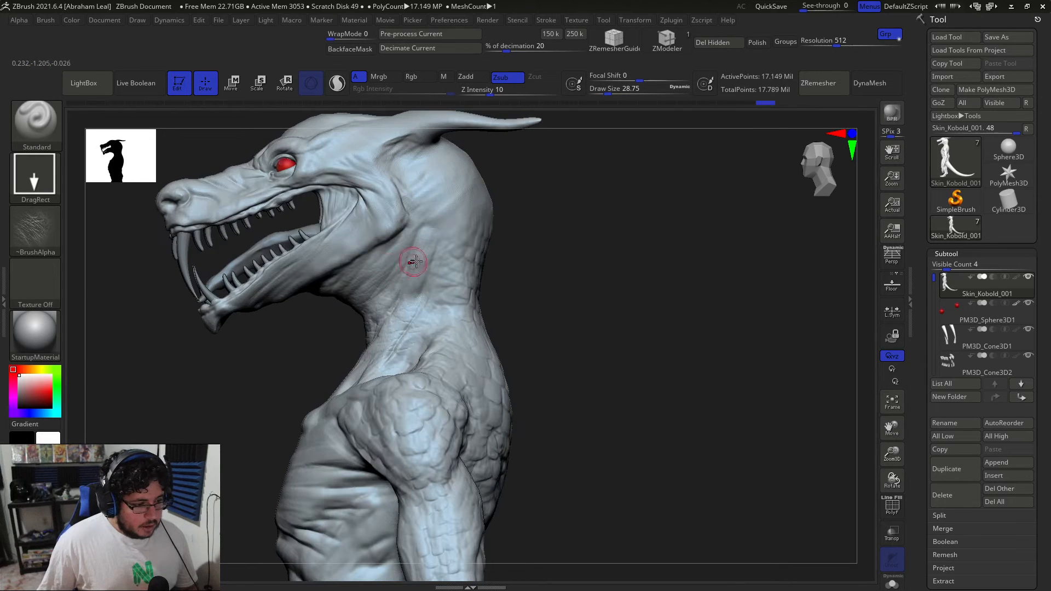
Set the draw size to about 25 and load the Leathery Skin67 alpha for detailing the eye area.
mouse_move(575, 202)
left_mouse_down()
mouse_move(590, 249)
mouse_move(403, 217)
left_mouse_up()
left_click_drag(190, 199, 257, 257)
left_click_drag(643, 191, 871, 311, "alt")
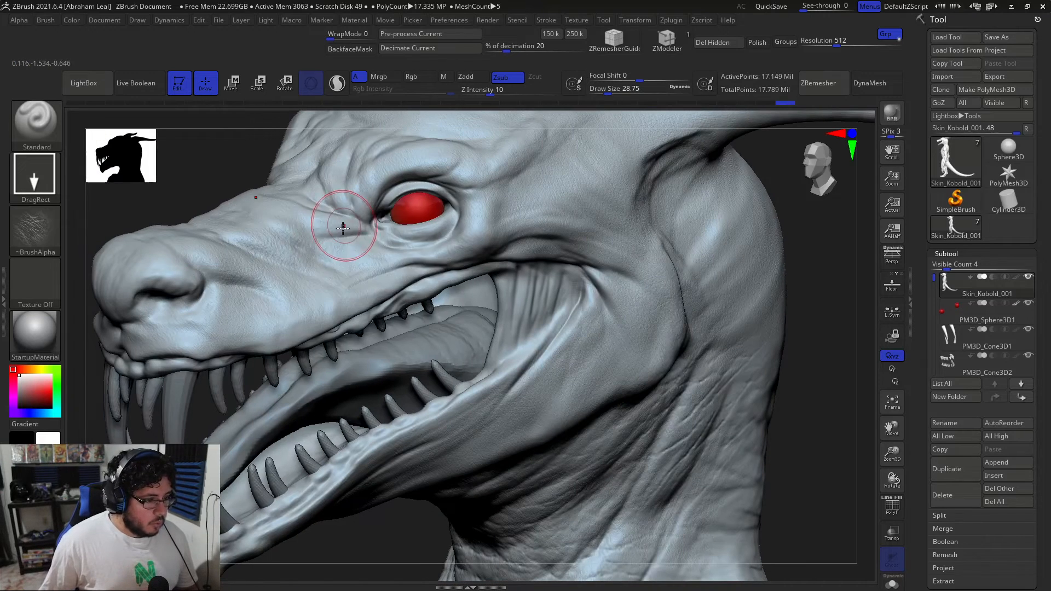
key("space")
left_click(382, 209)
key("space")
left_click_drag(382, 209, 387, 211)
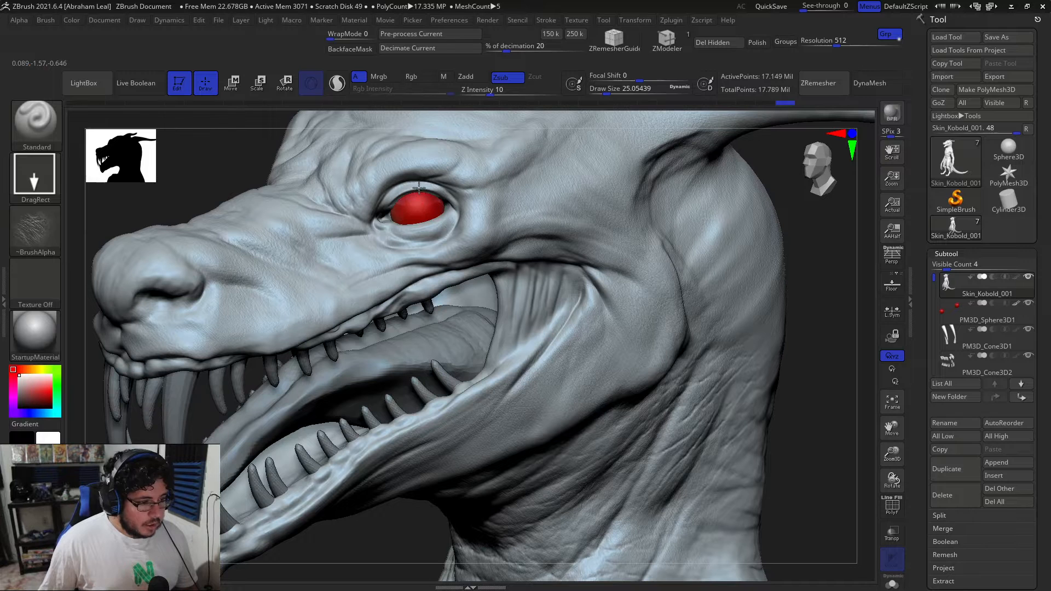
left_click(85, 83)
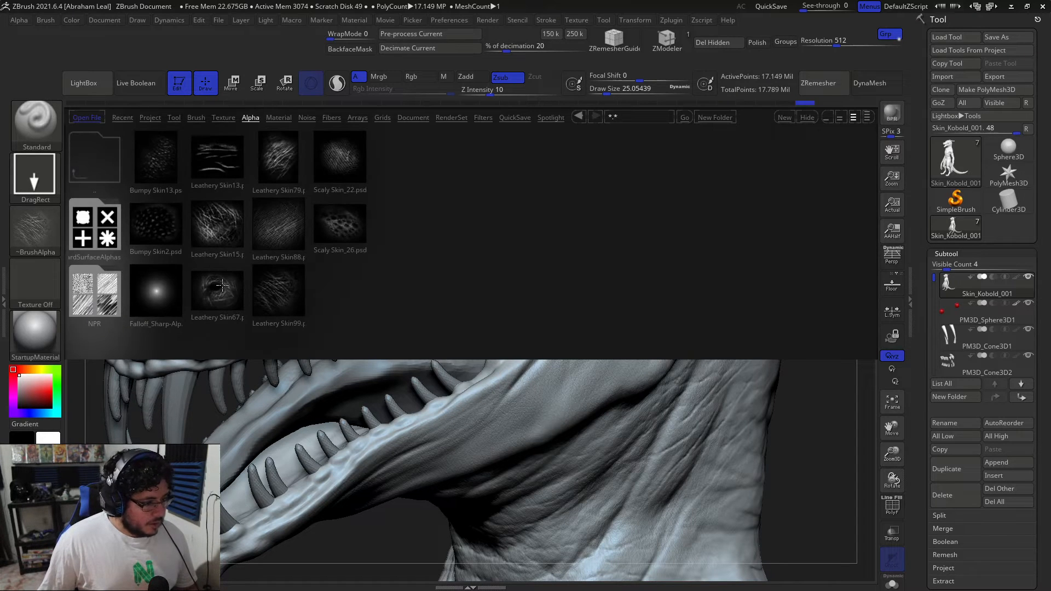
double_click(220, 288)
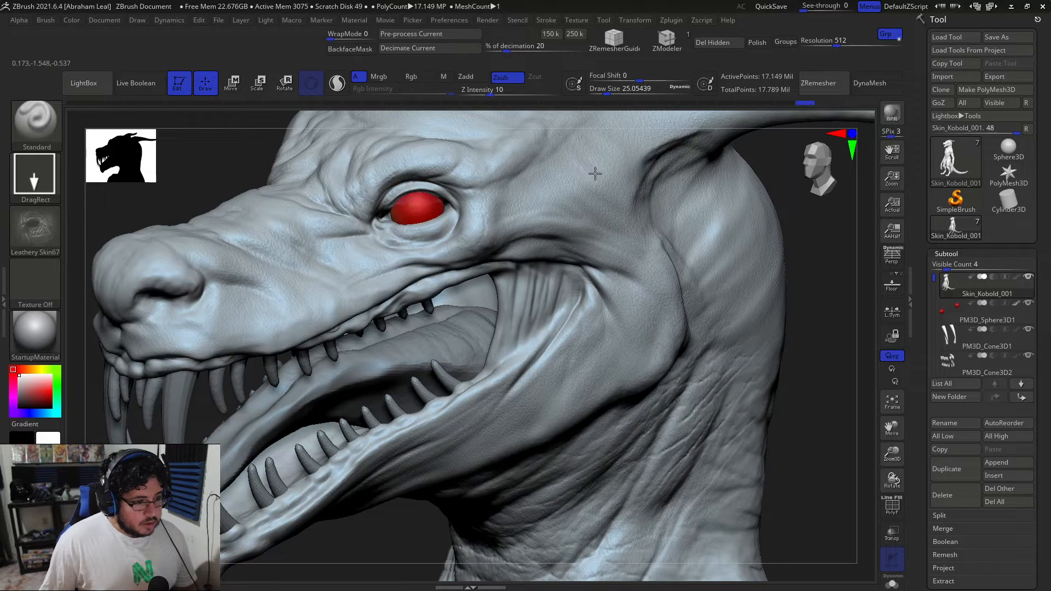
Stamp Leathery Skin67 wrinkles around the eye, across the brow and temple, and onto the side of the muzzle.
key("ctrl")
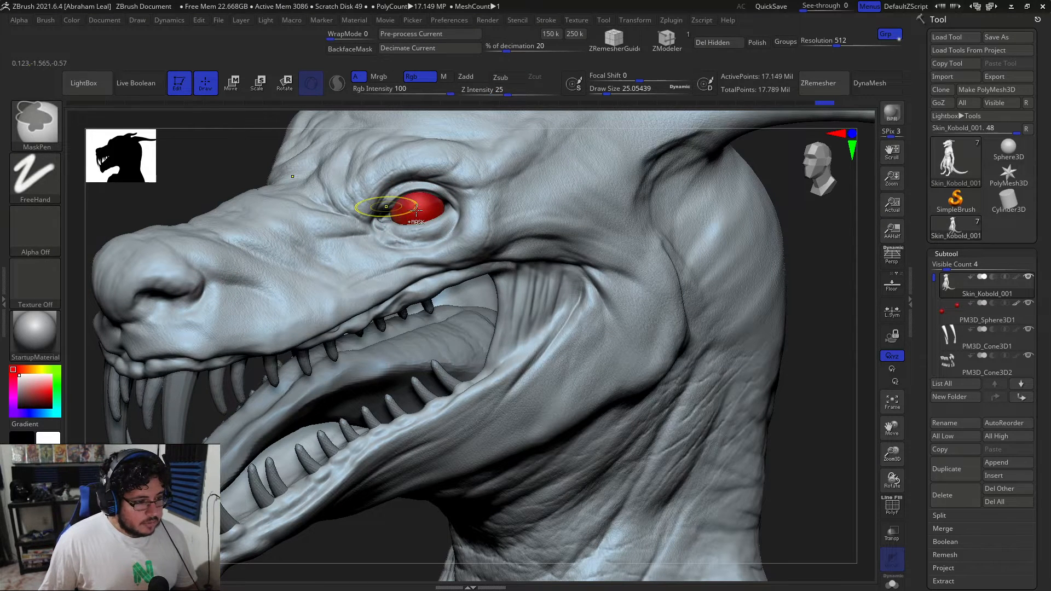
key("ctrl+z")
left_click_drag(415, 211, 542, 197)
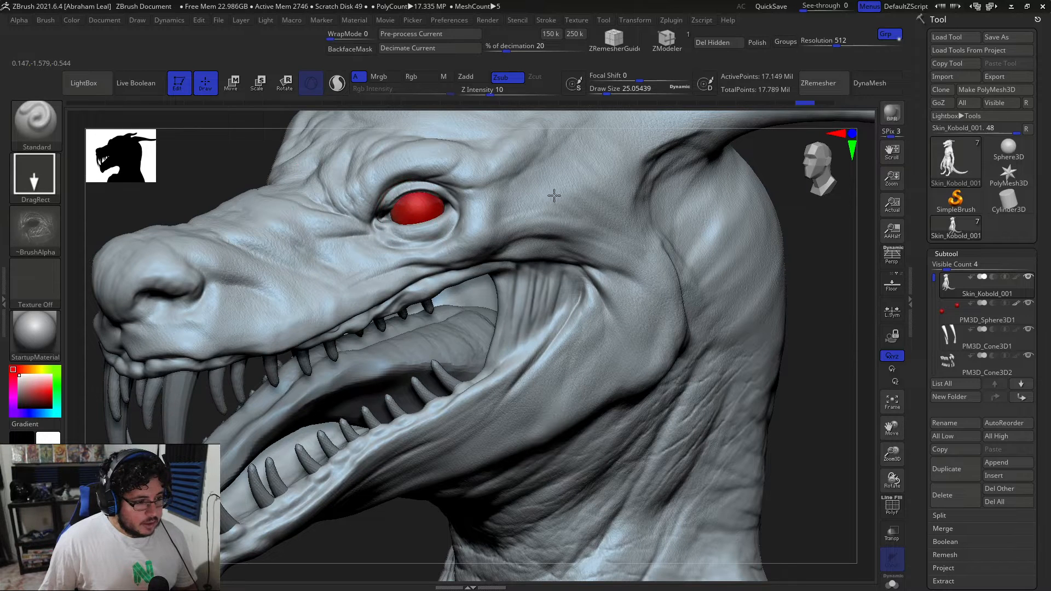
left_click_drag(312, 238, 469, 215)
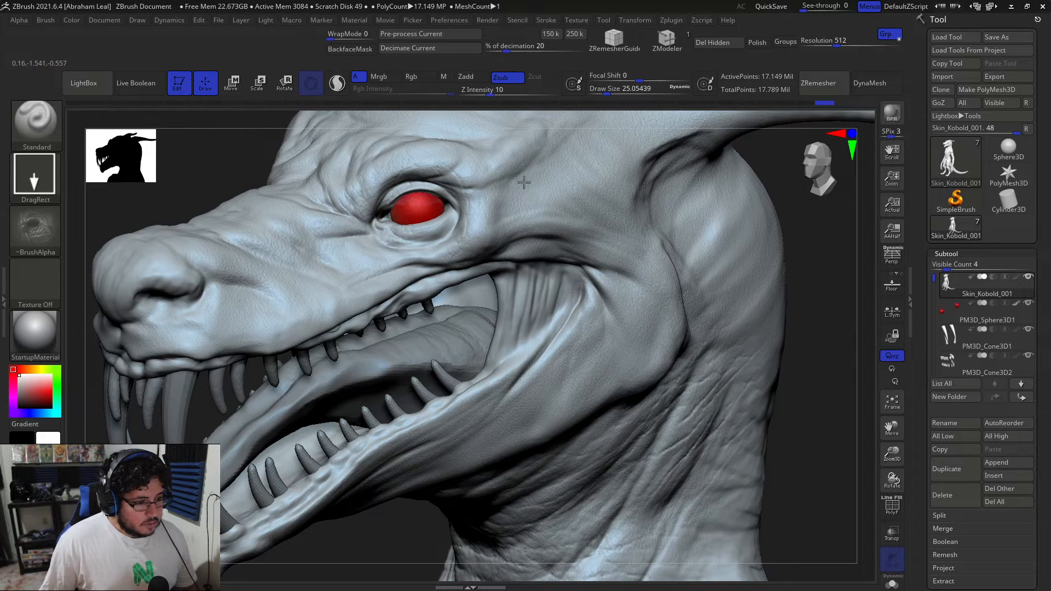
mouse_move(419, 158)
left_mouse_down()
mouse_move(432, 234)
mouse_move(438, 159)
left_mouse_up()
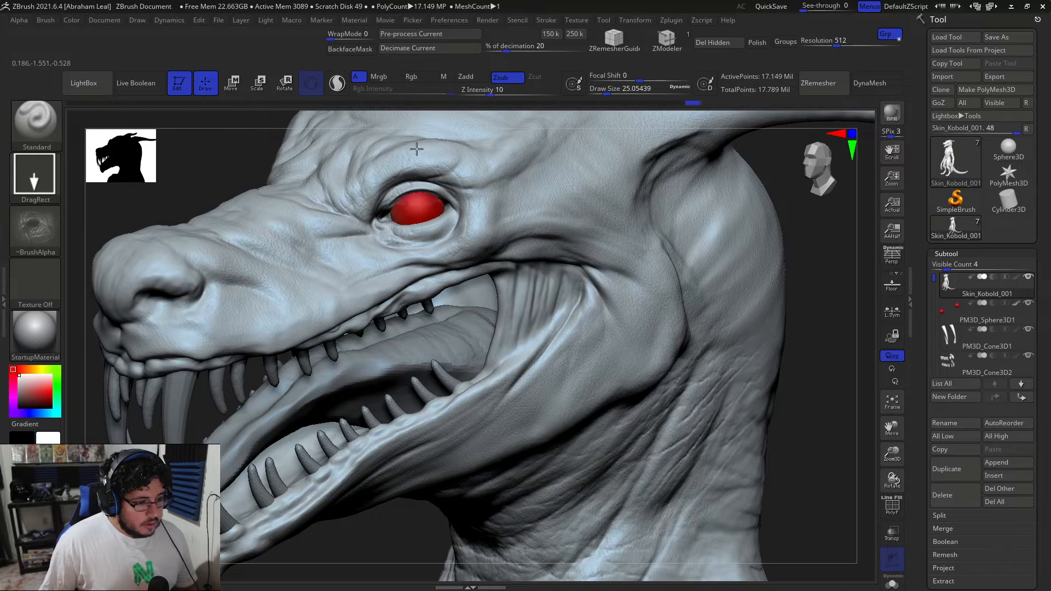
left_click_drag(364, 141, 366, 141)
left_click_drag(584, 151, 586, 137)
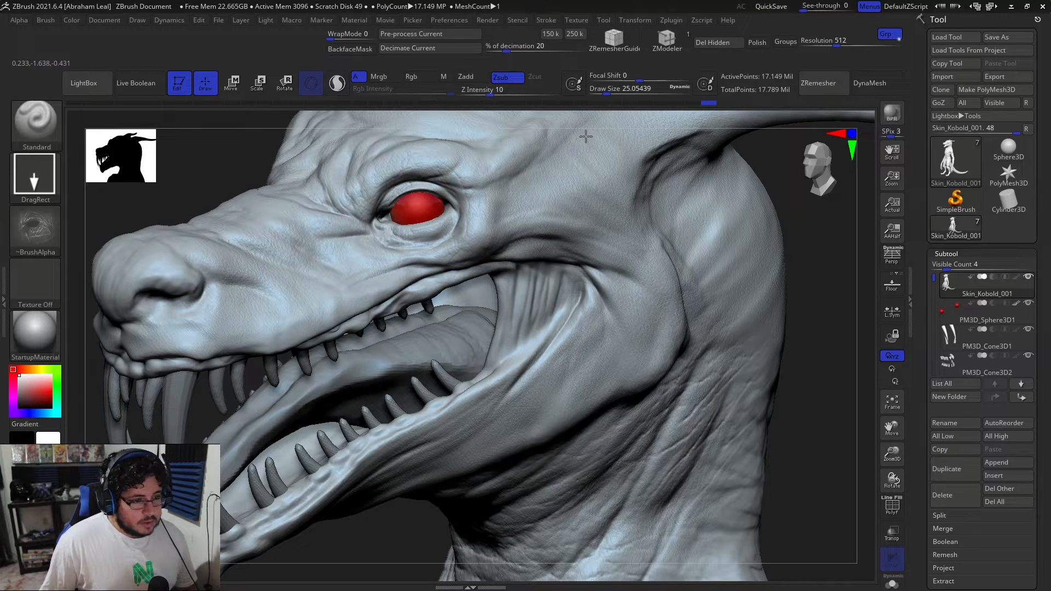
left_click_drag(256, 253, 395, 226)
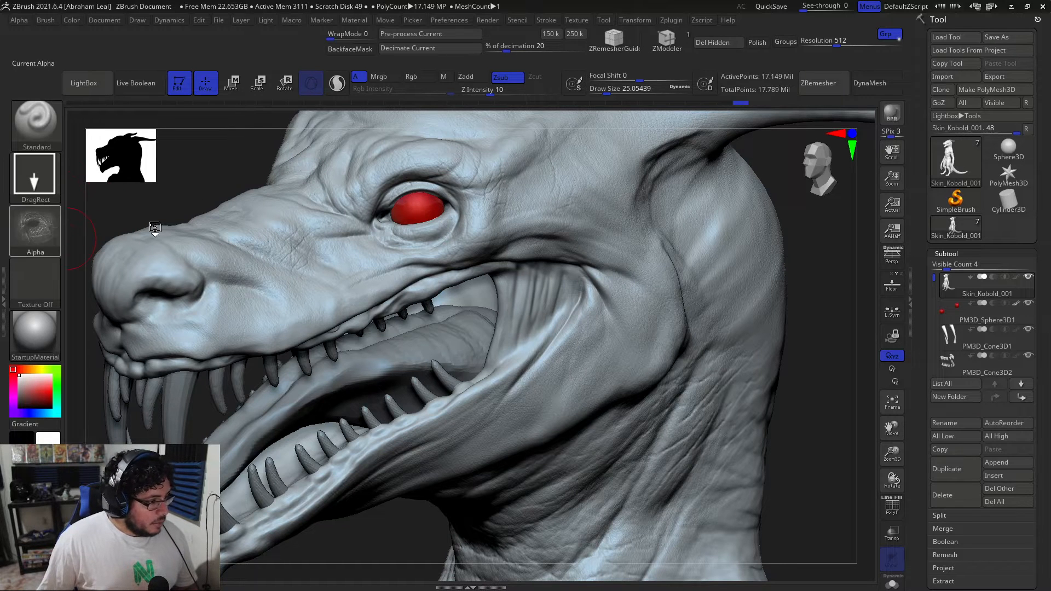
Switch to the Leathery Skin99 alpha and stamp wrinkles over the head.
left_click(35, 230)
left_click(306, 244)
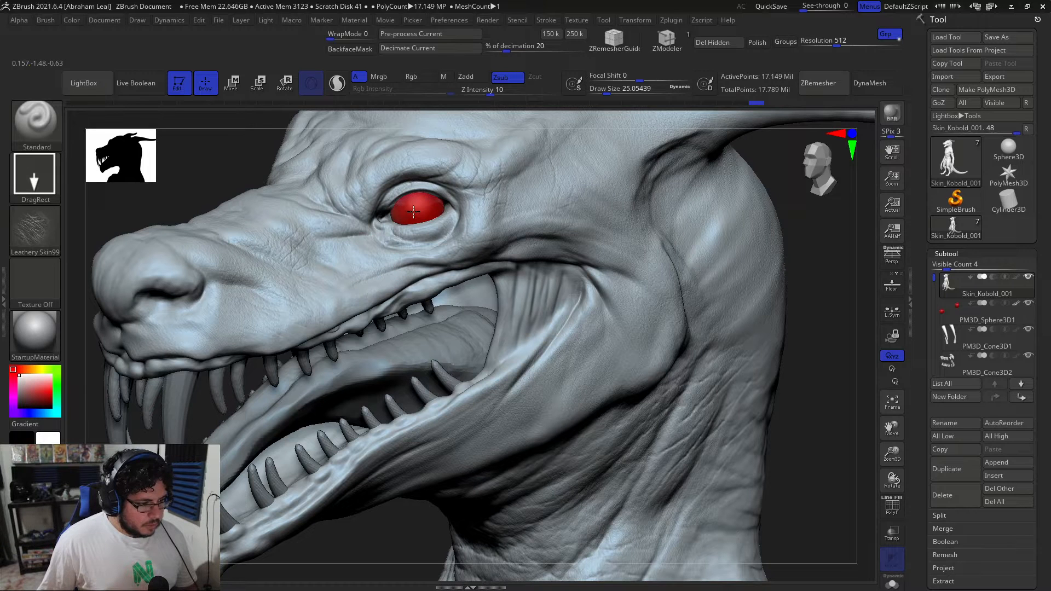
left_click_drag(203, 199, 385, 175)
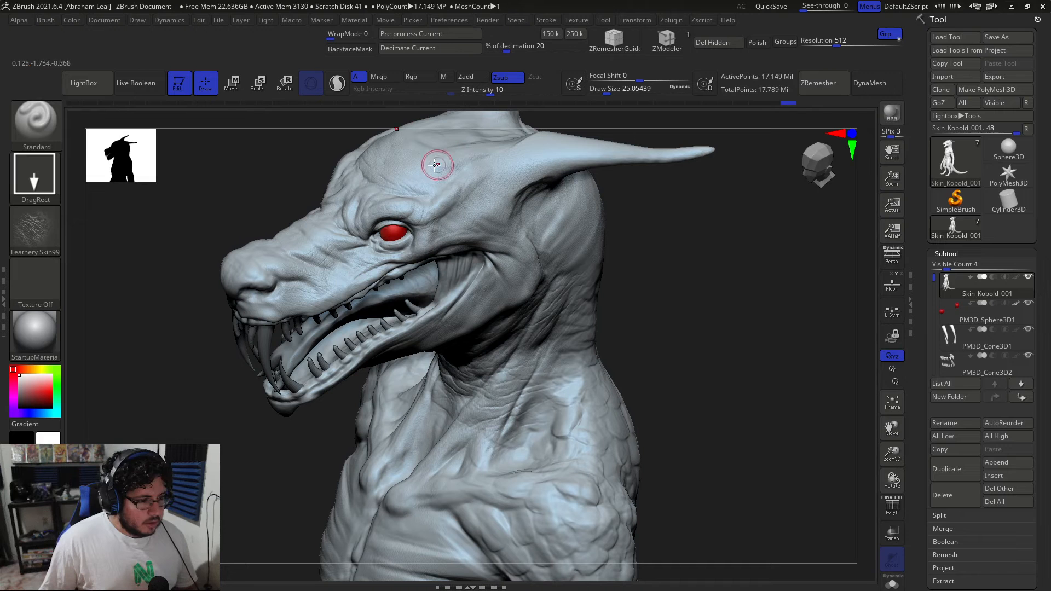
left_click_drag(359, 137, 673, 131)
Stamp Leathery Skin99 wrinkles over the chest, flank, waist and hips from several angles.
left_click_drag(196, 226, 253, 229)
left_click_drag(413, 322, 446, 294)
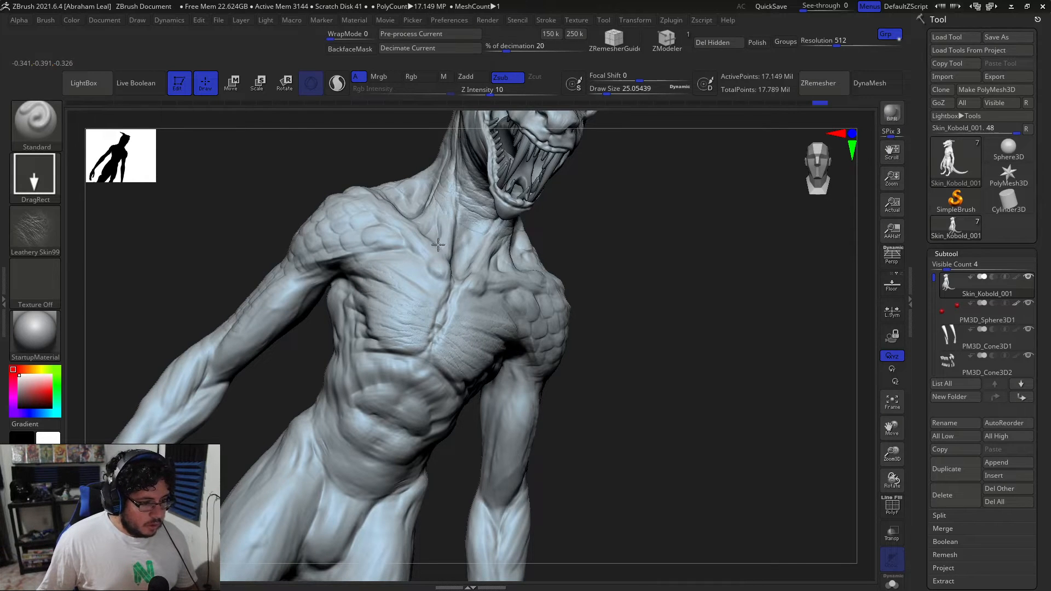
left_click_drag(715, 265, 370, 301)
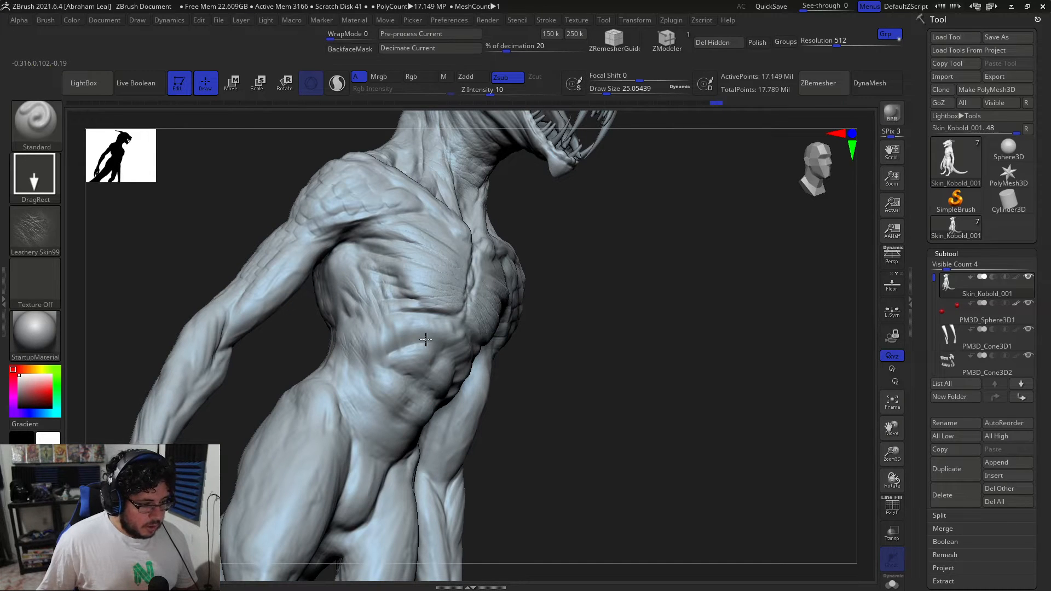
left_click_drag(614, 310, 644, 232, "alt")
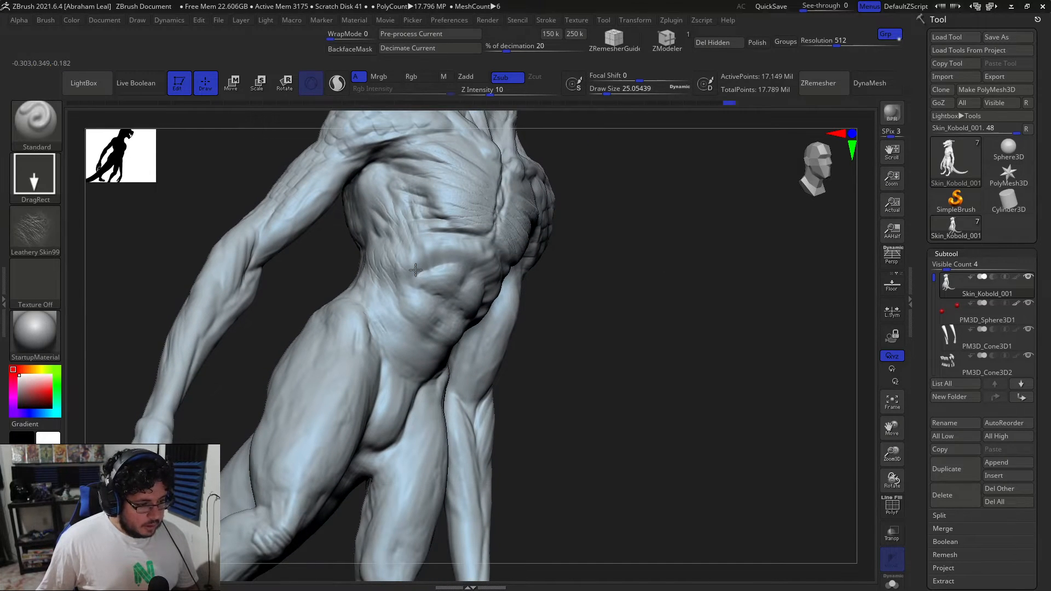
left_click_drag(644, 308, 662, 287)
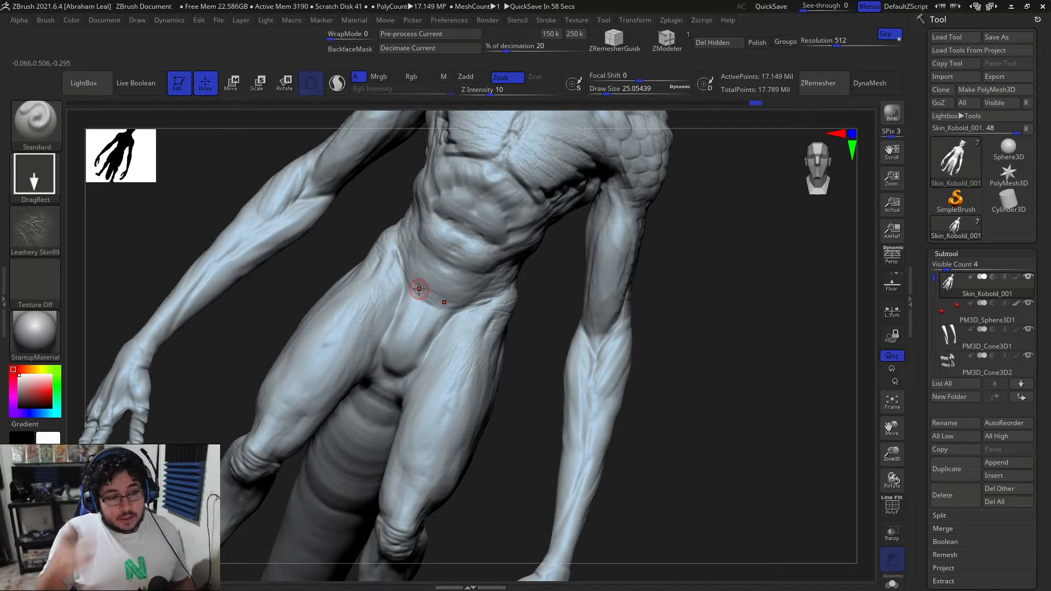
left_click_drag(762, 333, 598, 268)
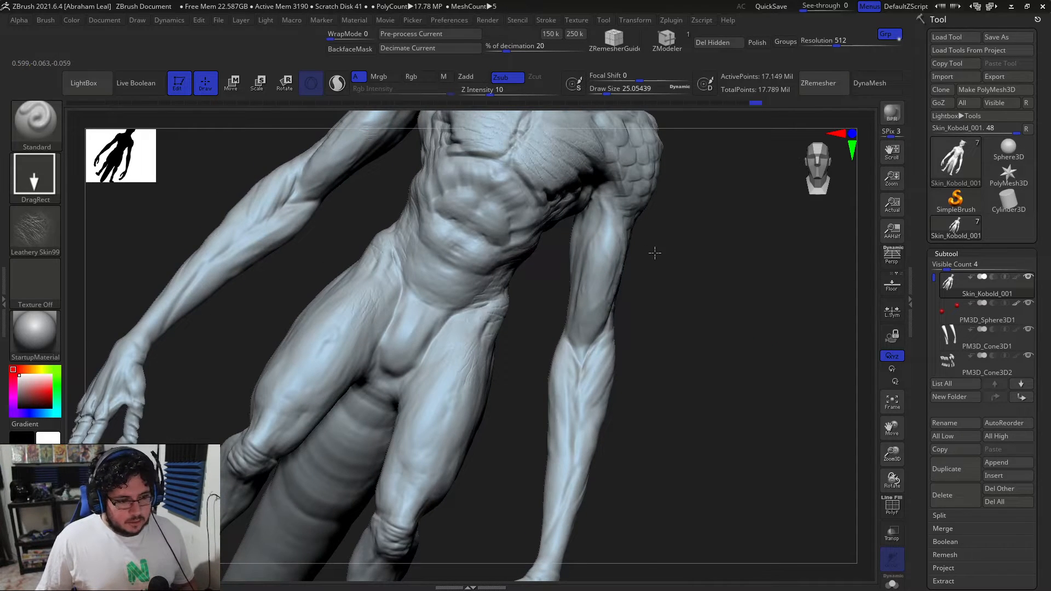
Switch to the Spray stroke with a draw size of about 41 and spray leathery texture over the upper arm.
key("ctrl")
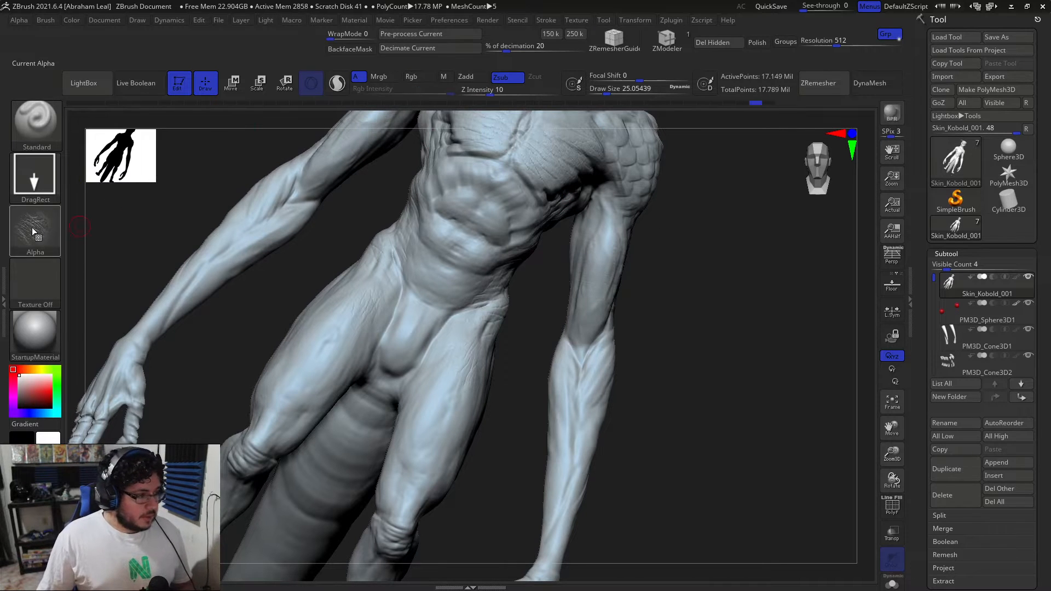
left_click(43, 211)
left_click(44, 184)
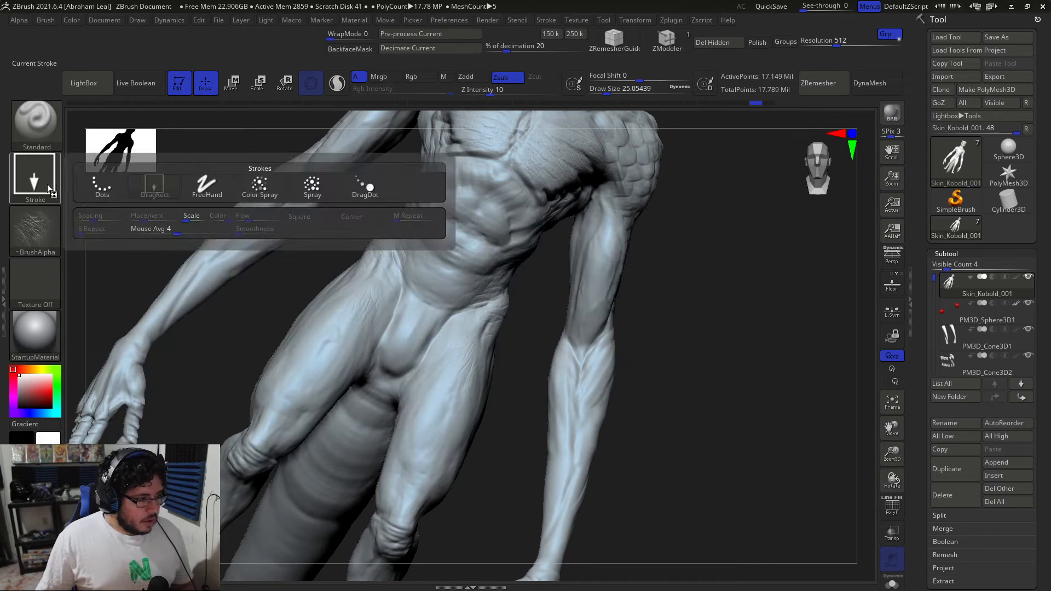
left_click(307, 192)
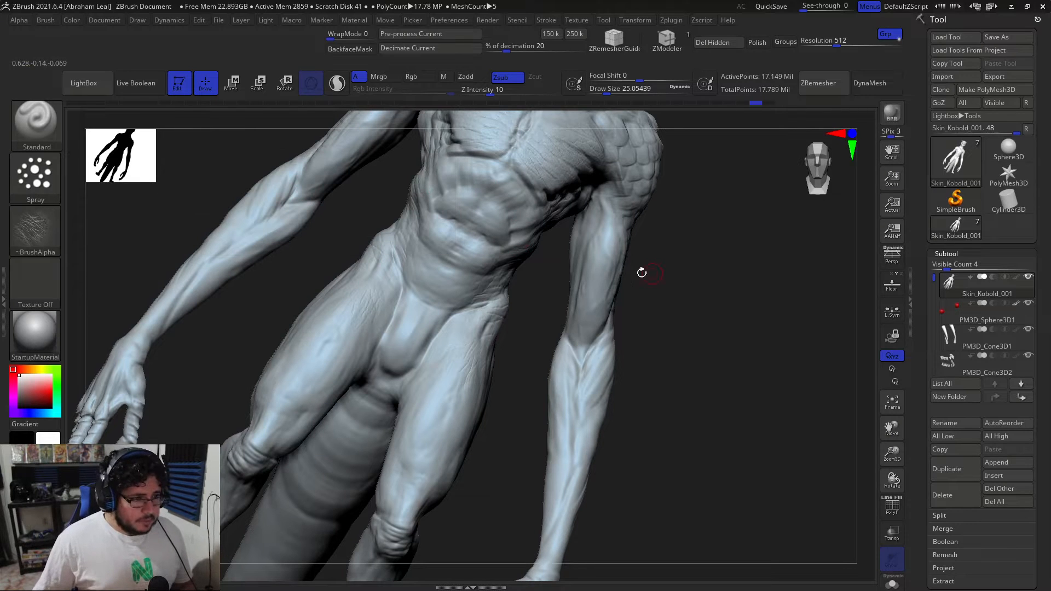
left_click_drag(579, 271, 613, 252)
key("space")
left_click(646, 251)
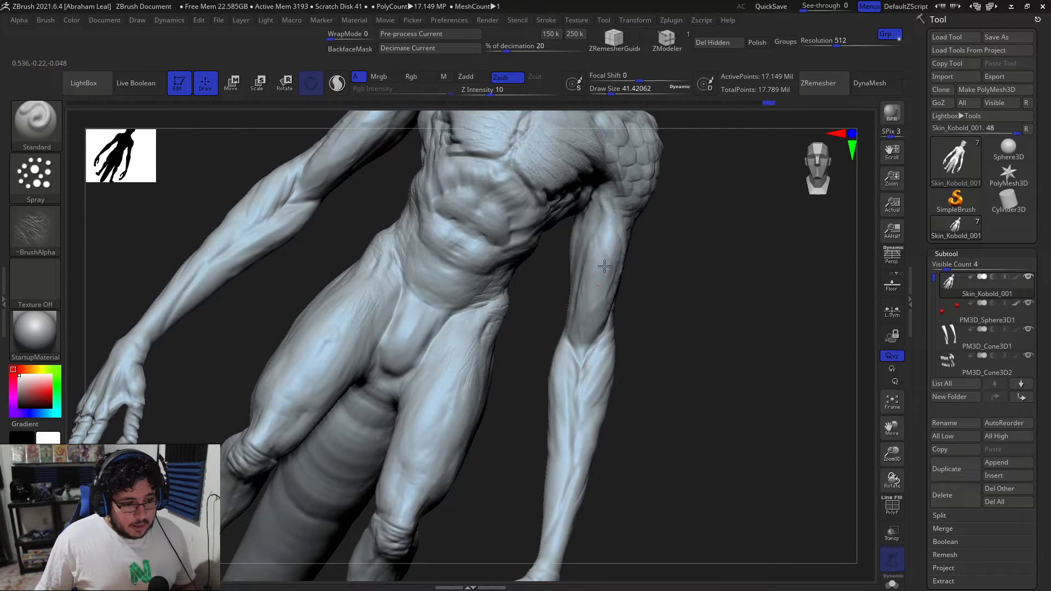
left_click_drag(657, 330, 514, 282)
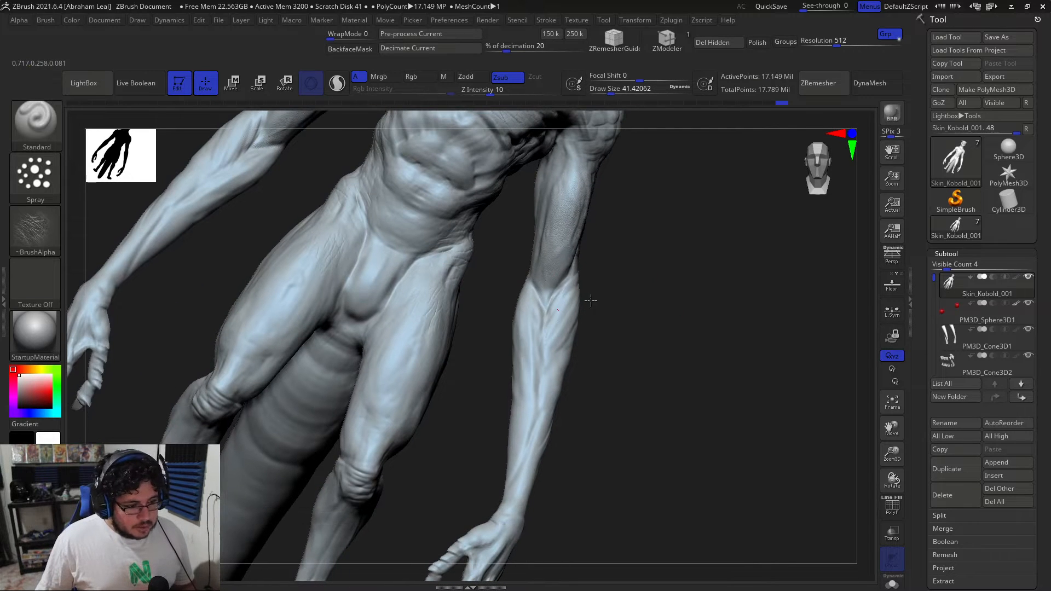
Spray leathery skin texture over the forearms from the elbow to the wrist, front and back.
left_click_drag(635, 353, 515, 277)
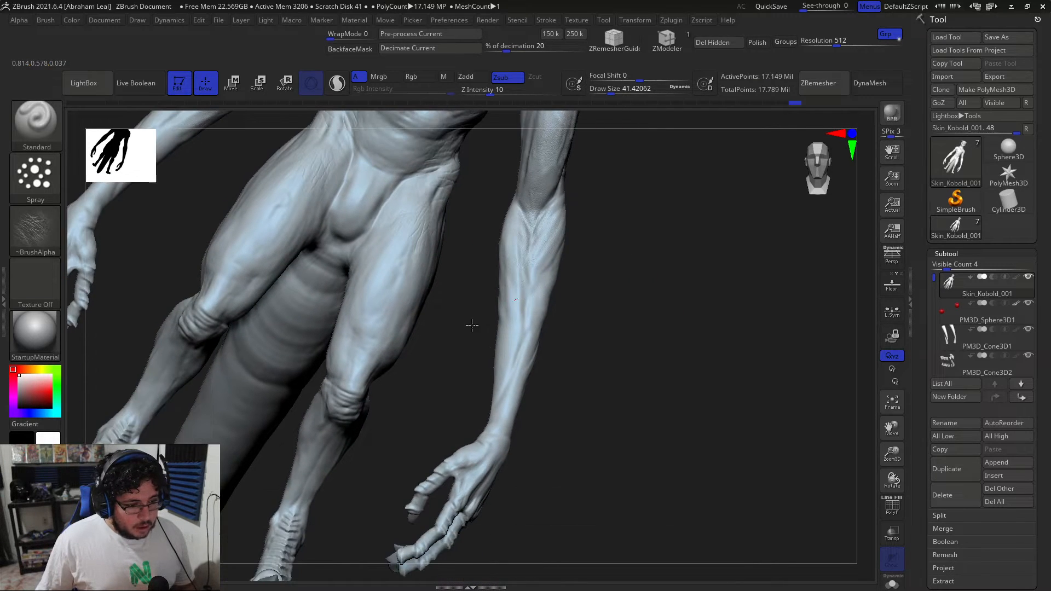
left_click_drag(649, 400, 470, 307)
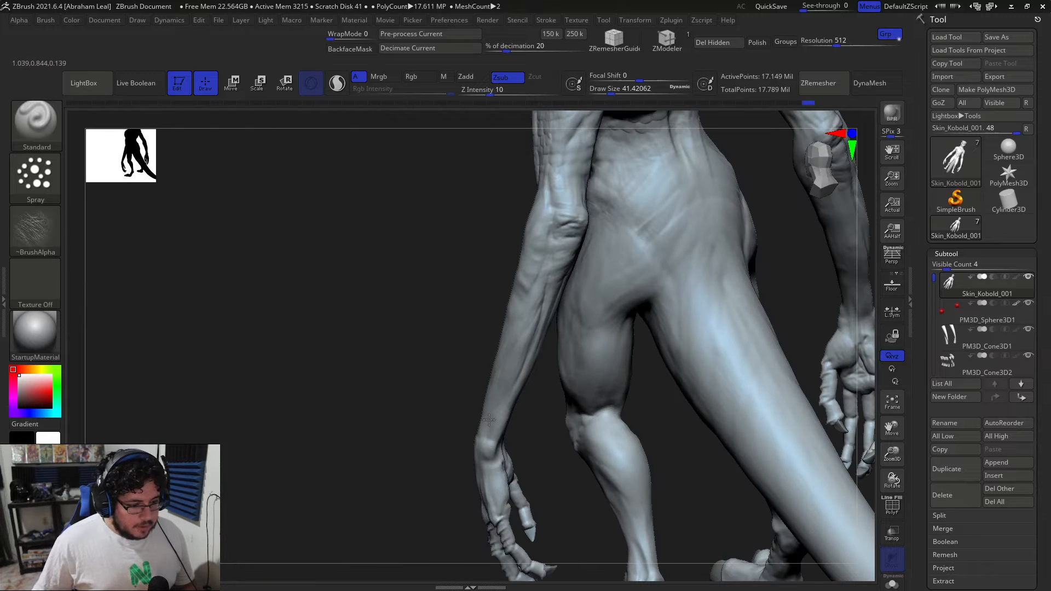
mouse_move(449, 227)
left_mouse_down()
mouse_move(371, 298)
mouse_move(529, 265)
left_mouse_up()
mouse_move(387, 269)
left_mouse_down()
mouse_move(292, 276)
mouse_move(444, 236)
left_mouse_up()
Spray leathery skin texture over the lower back and the back of the hips.
left_click_drag(707, 193, 721, 180)
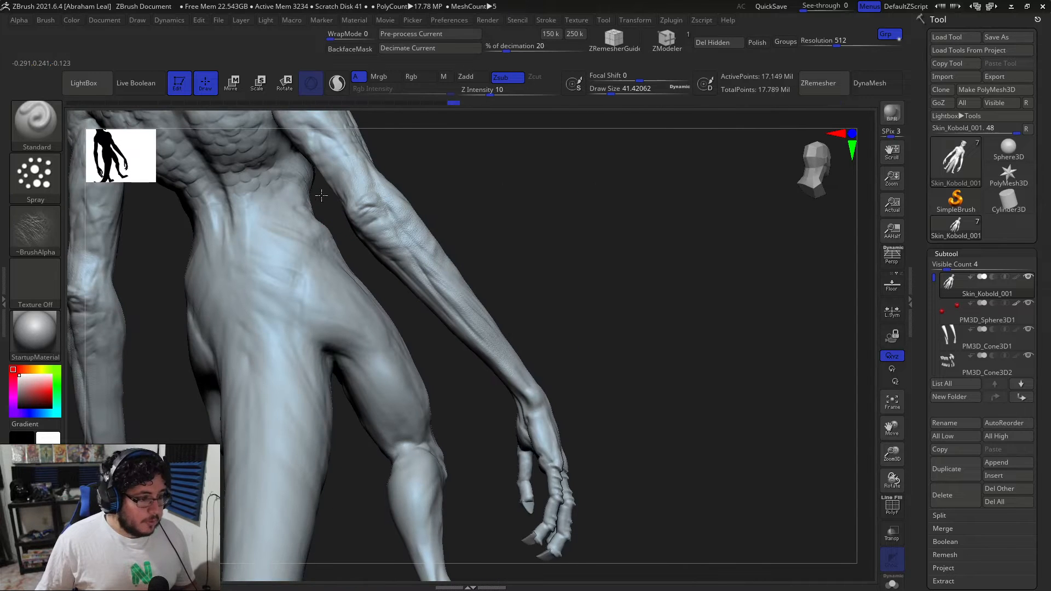
left_click_drag(626, 230, 462, 210)
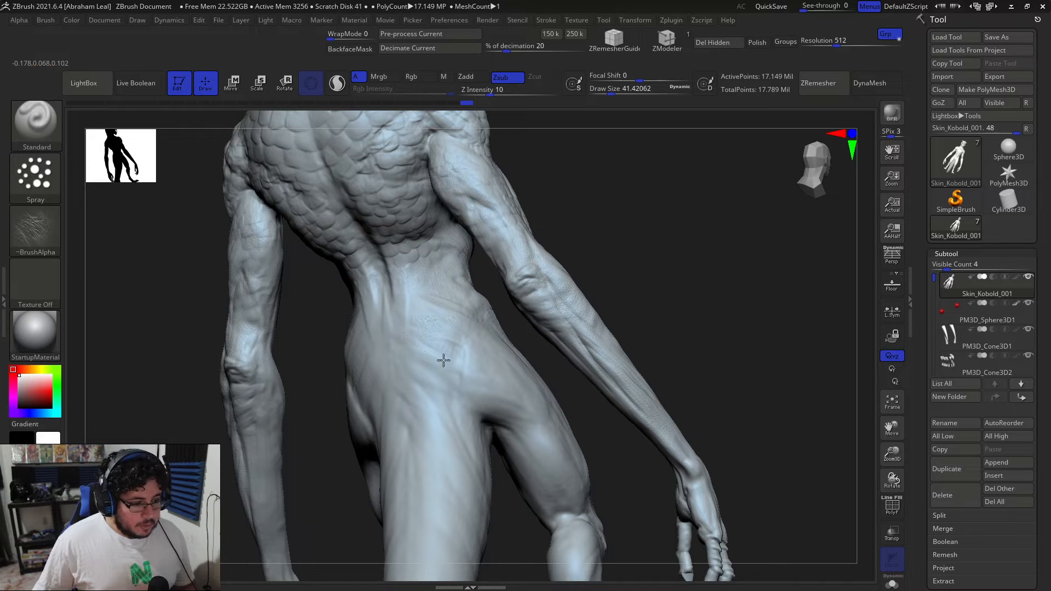
left_click_drag(729, 303, 662, 228, "alt")
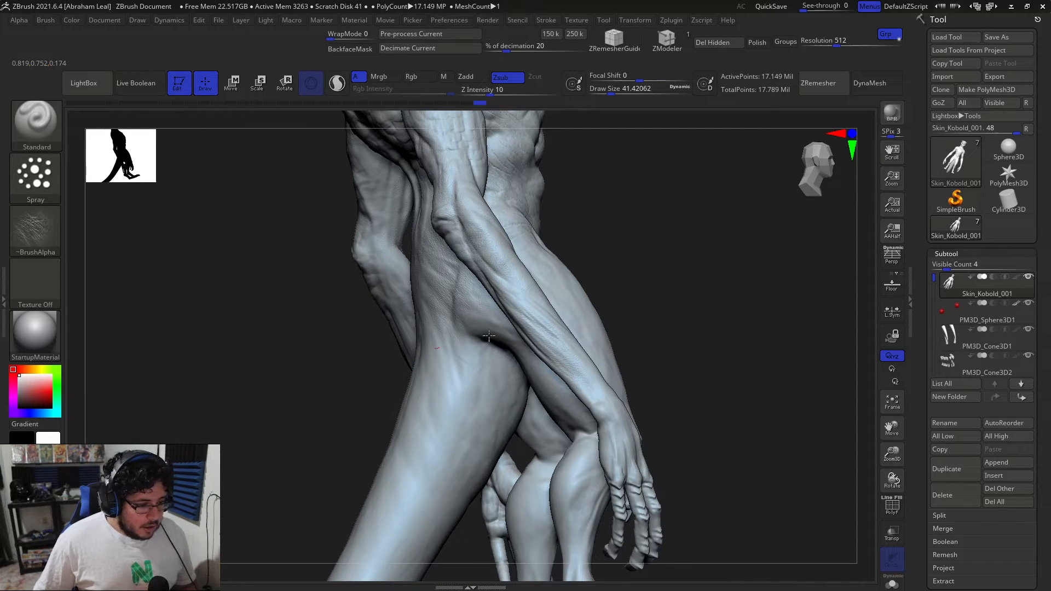
Spray leathery skin texture along the side of the tail from its base toward the tip.
left_click_drag(372, 476, 432, 382, "alt")
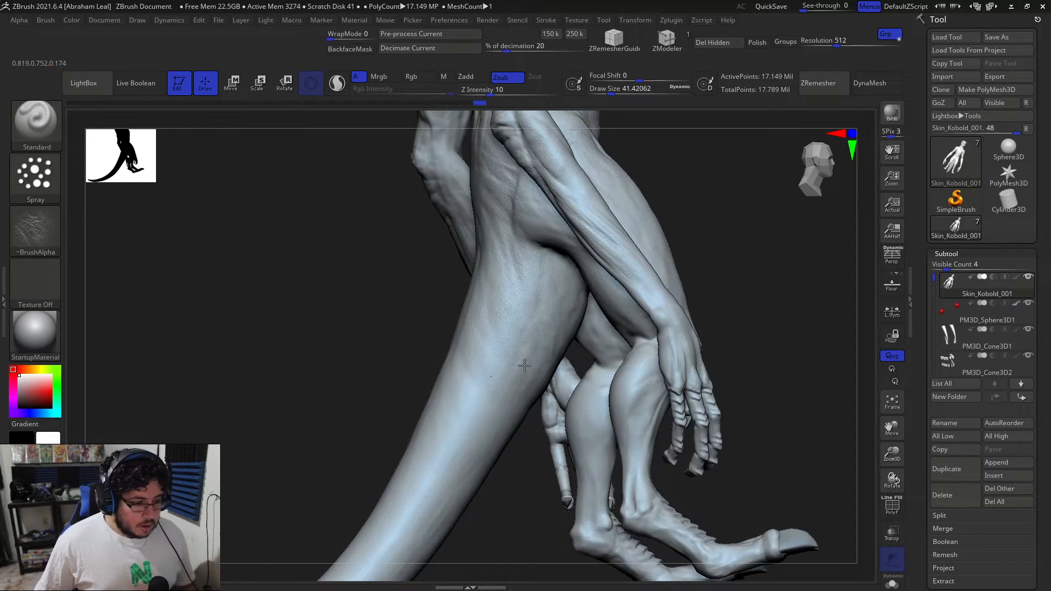
mouse_move(346, 419)
left_mouse_down("alt")
mouse_move(359, 343)
mouse_move(432, 376)
left_mouse_up("alt")
left_click_drag(457, 444, 432, 359, "alt")
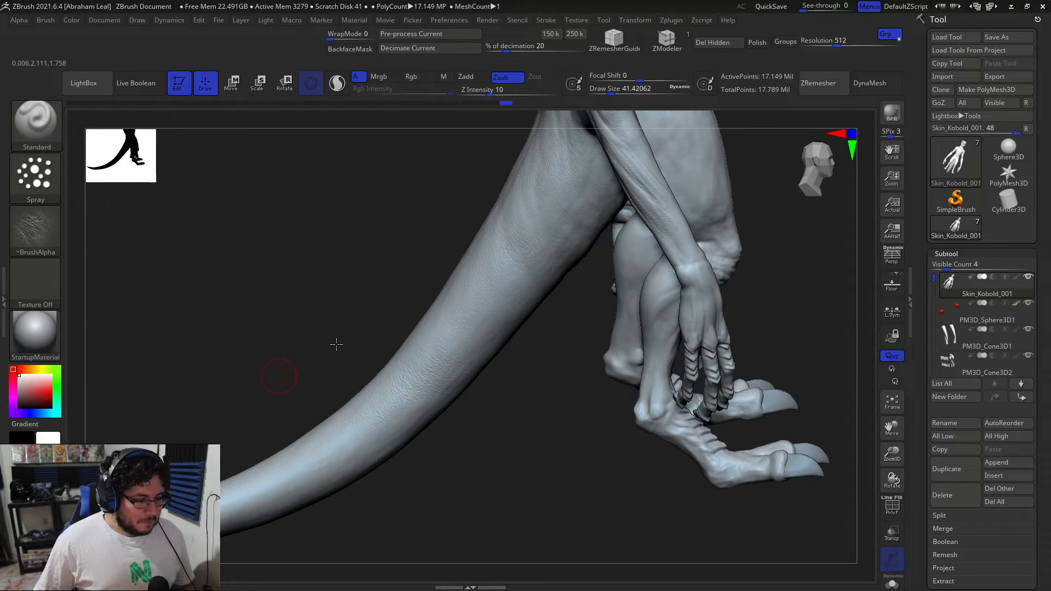
left_click_drag(336, 345, 378, 387, "alt")
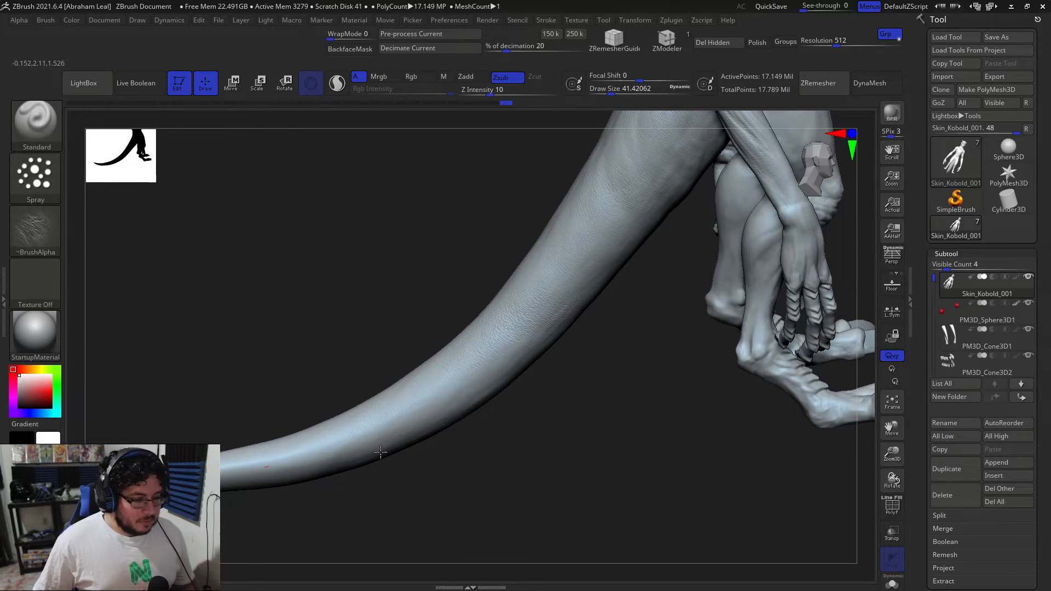
left_click_drag(643, 342, 504, 309)
left_click_drag(490, 416, 499, 363)
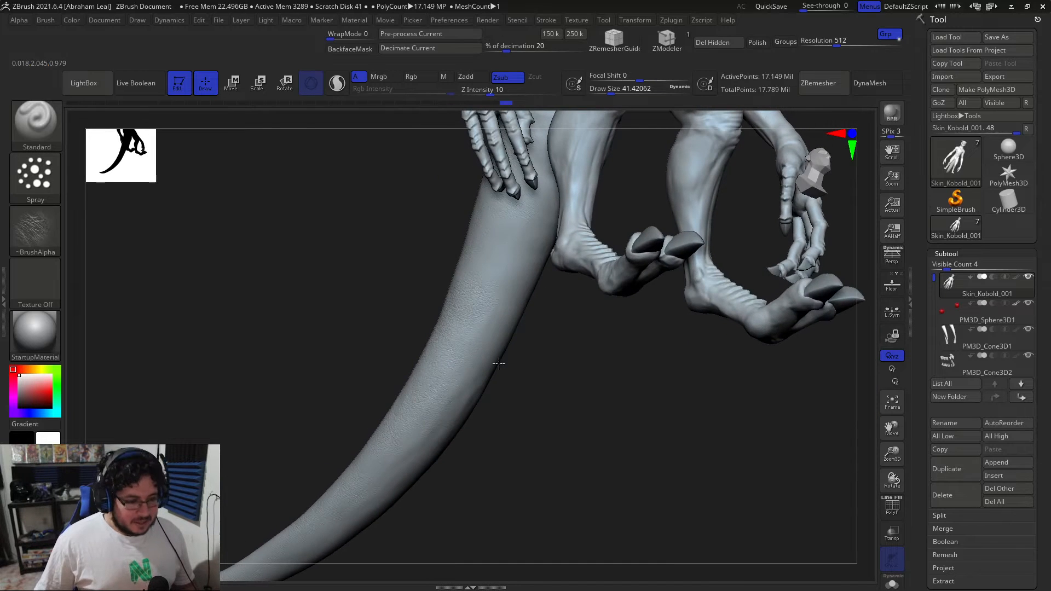
left_click_drag(451, 404, 446, 362)
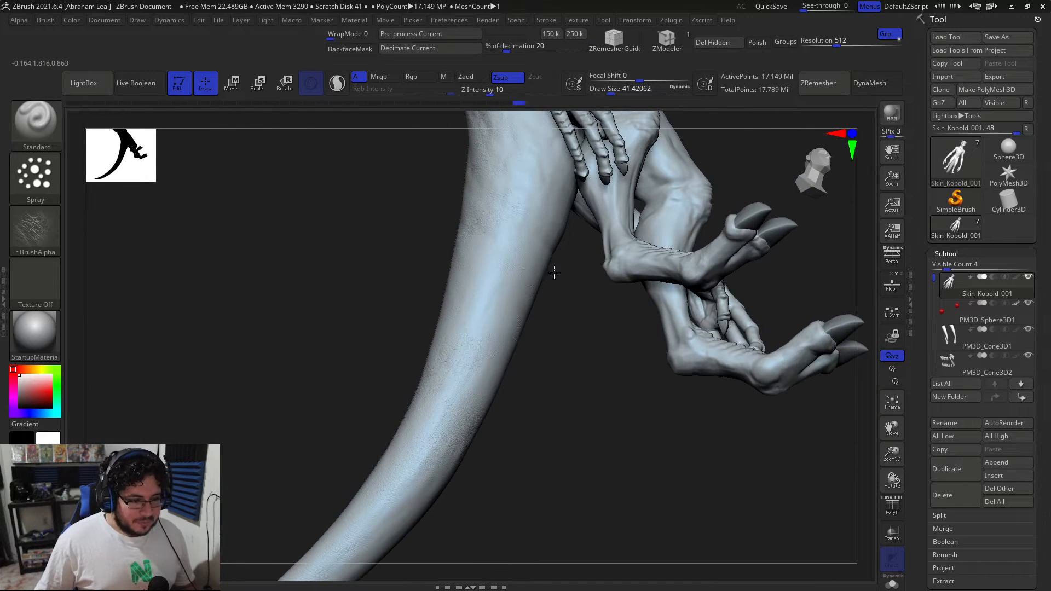
Spray leathery skin texture over the front and outer side of the thighs.
left_click_drag(335, 270, 431, 273)
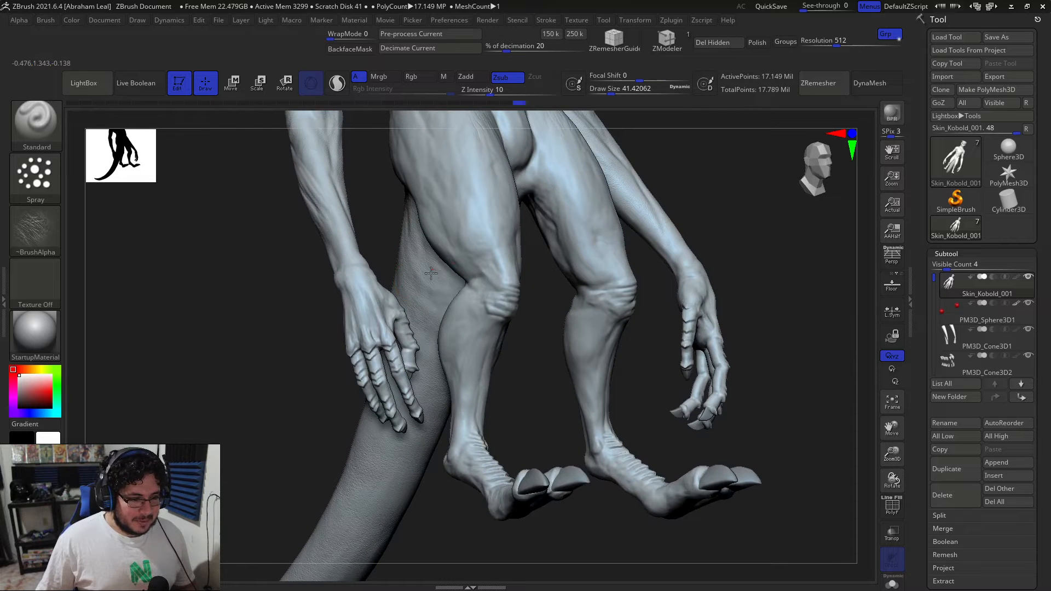
left_click_drag(444, 227, 442, 258)
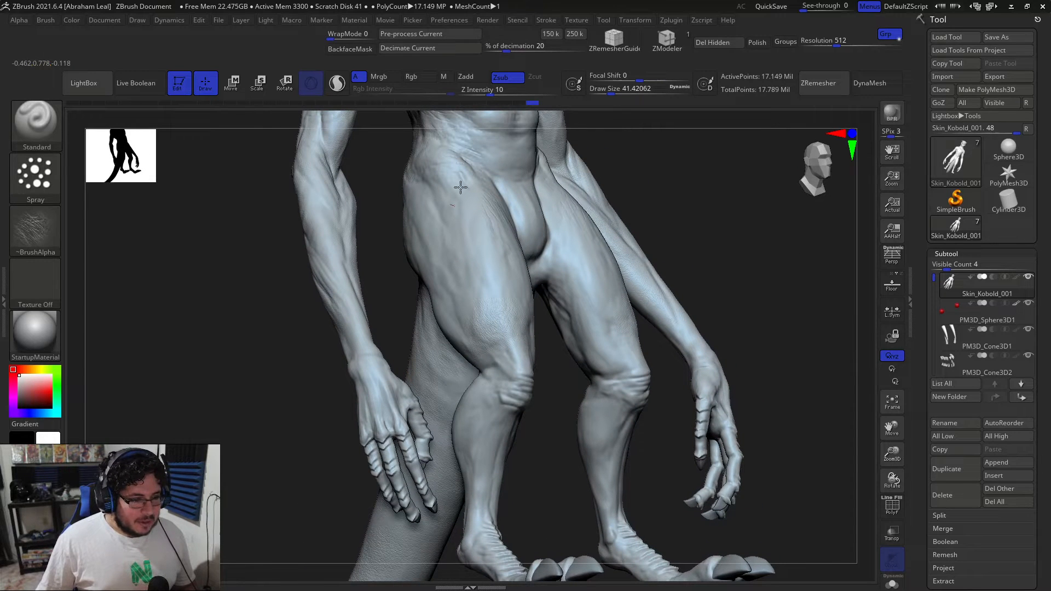
left_click_drag(829, 251, 467, 247, "shift")
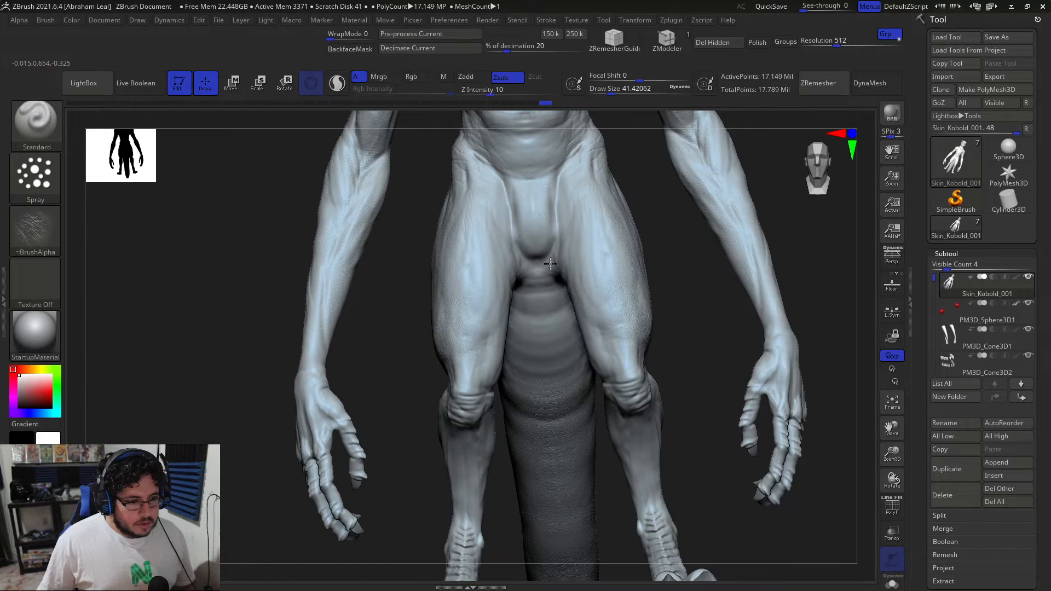
Spray leathery skin texture over the groin, the underside of the tail and the lower legs.
left_click_drag(531, 427, 535, 422)
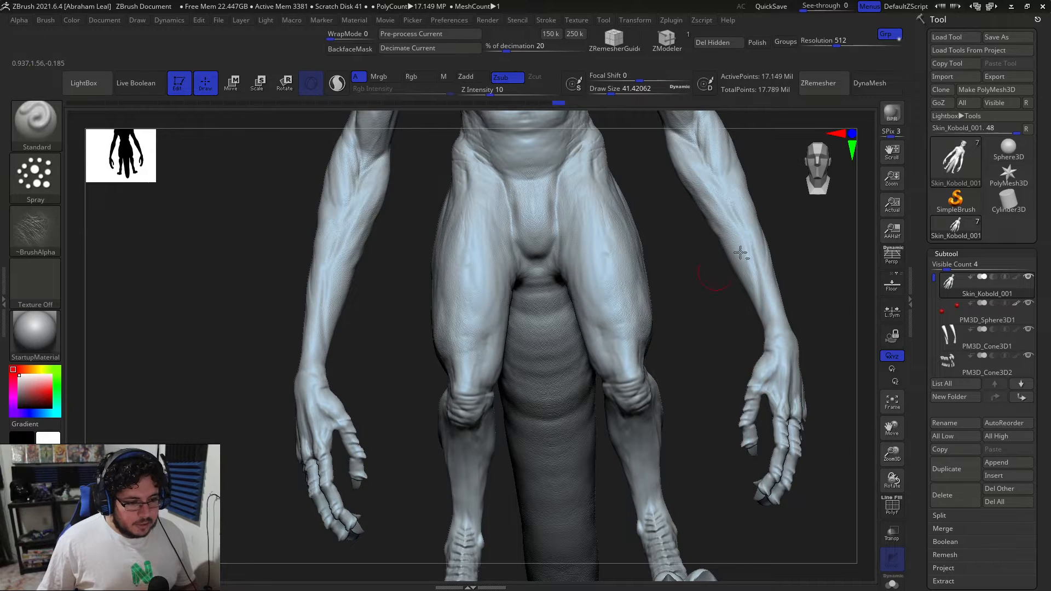
left_click_drag(643, 406, 645, 407)
left_click_drag(717, 380, 646, 290, "alt")
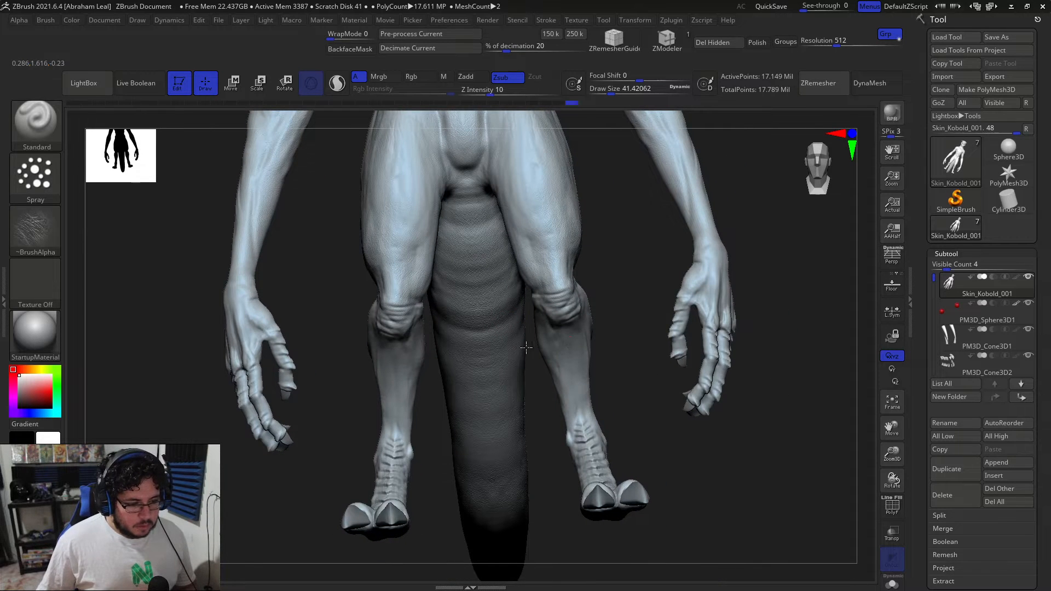
left_click_drag(595, 408, 627, 426)
left_click_drag(564, 493, 271, 288)
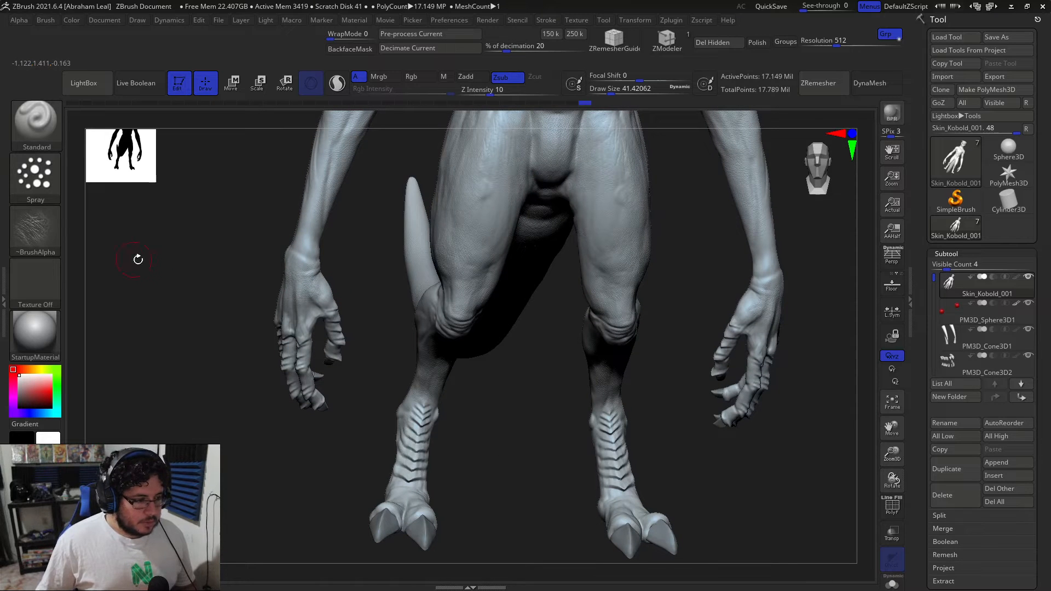
Switch to the DragRect stroke and stamp leathery wrinkles above the knees and over the shins.
left_click(32, 188)
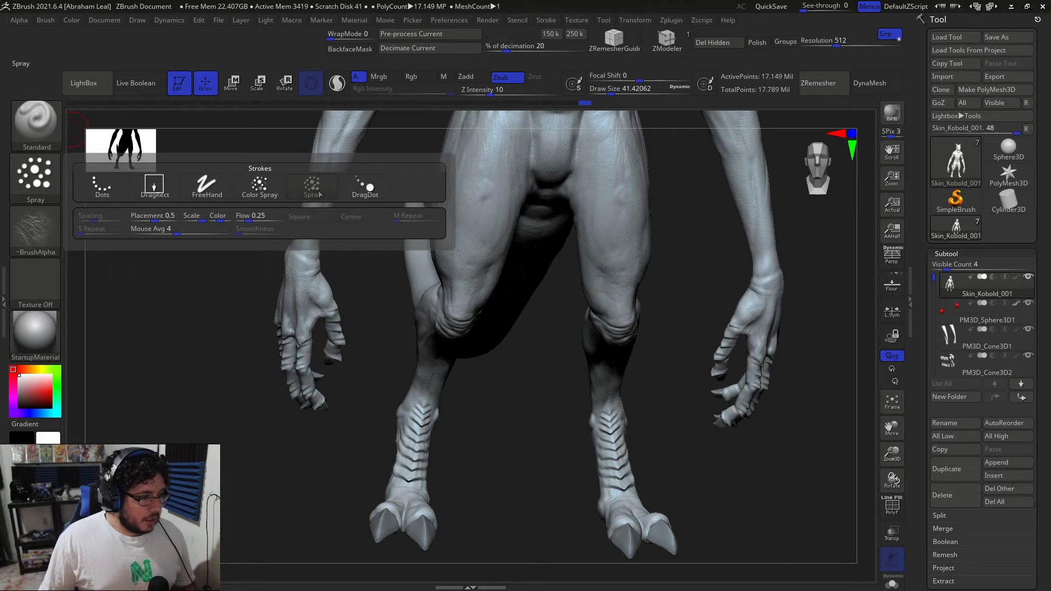
left_click(159, 190)
left_click_drag(364, 294, 362, 277)
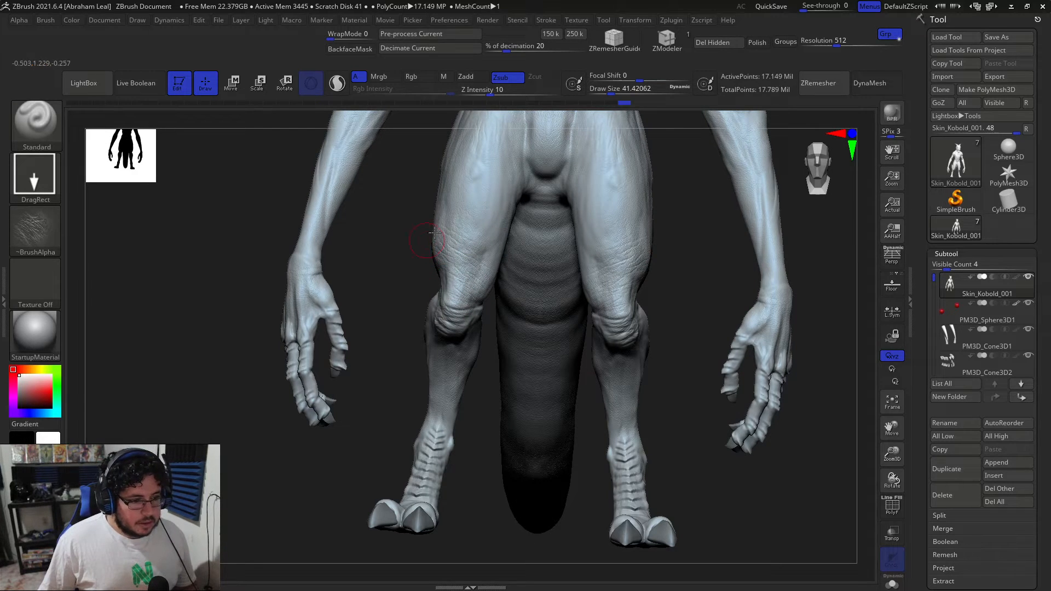
left_click_drag(357, 270, 422, 281)
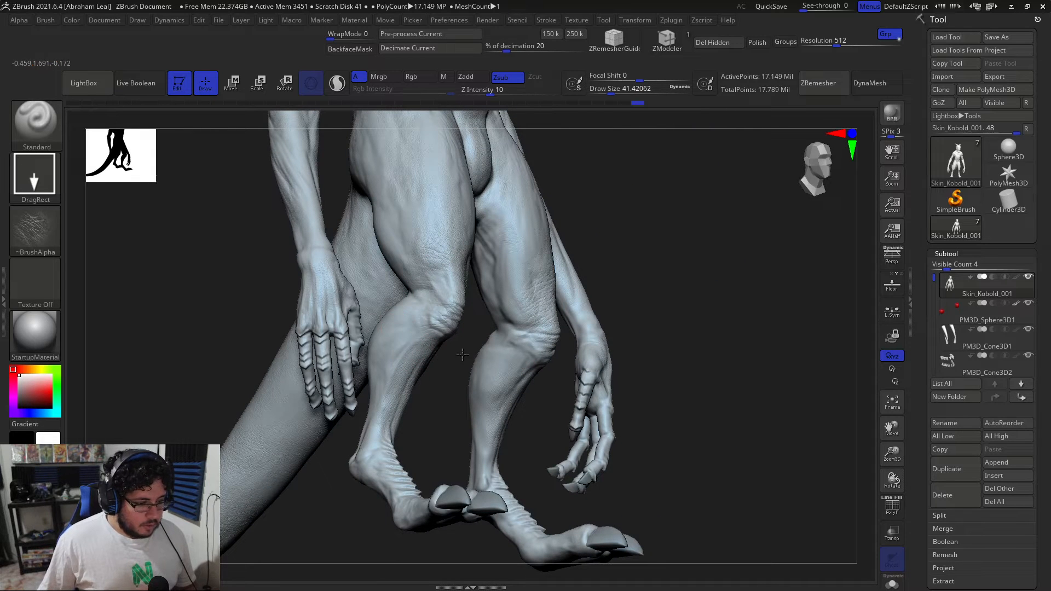
key("ctrl")
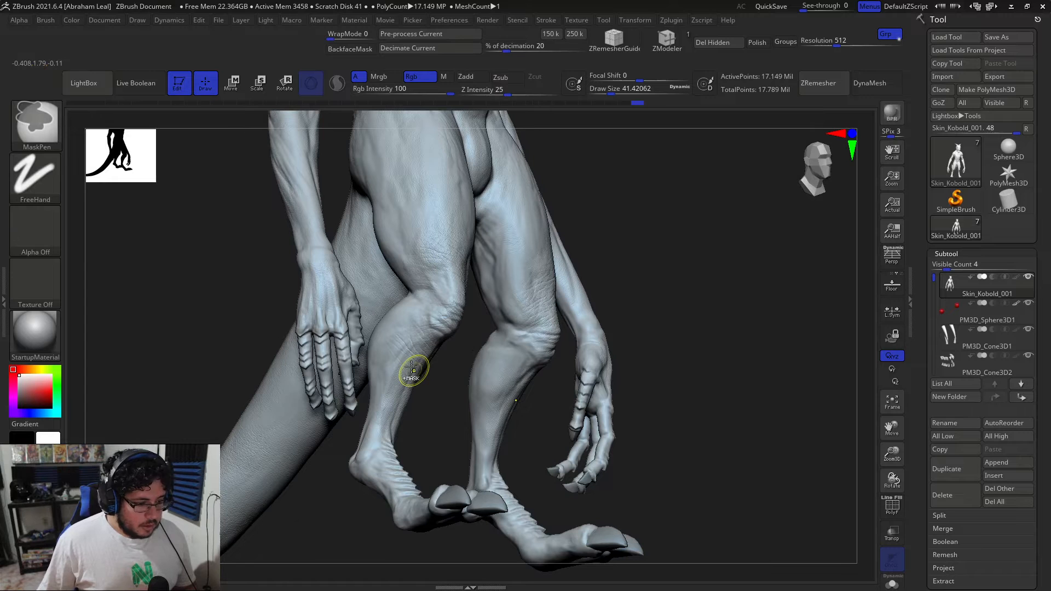
left_click_drag(412, 375, 430, 377)
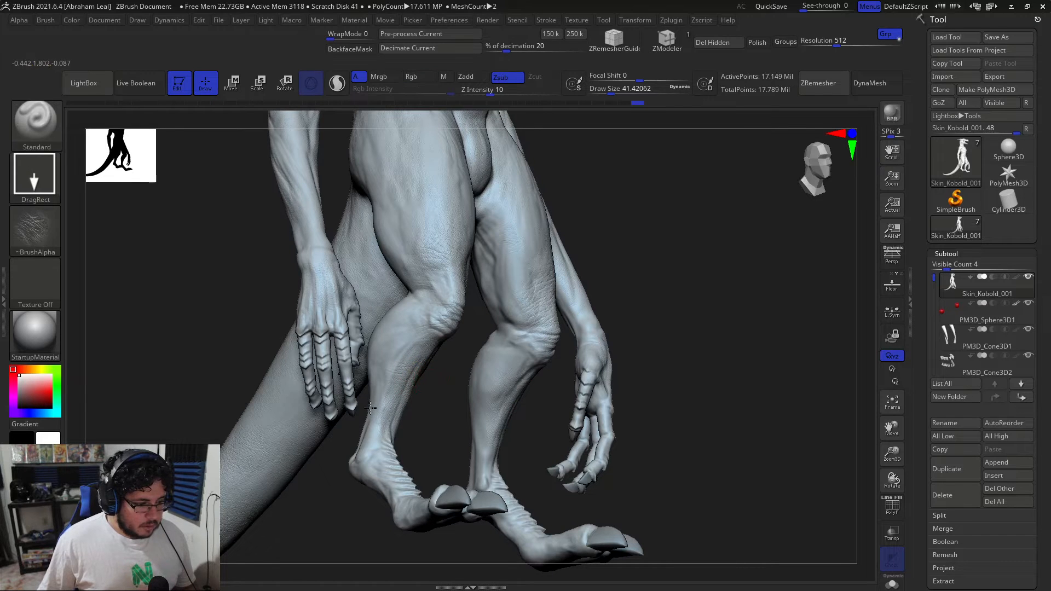
mouse_move(431, 429)
left_mouse_down()
mouse_move(406, 445)
mouse_move(327, 359)
mouse_move(357, 344)
mouse_move(356, 394)
mouse_move(460, 275)
left_mouse_up()
Carve skin folds across the front of the hips and upper thighs with the DamStandard brush at a draw size of about 27.
key("b")
key("d")
key("s")
key("space")
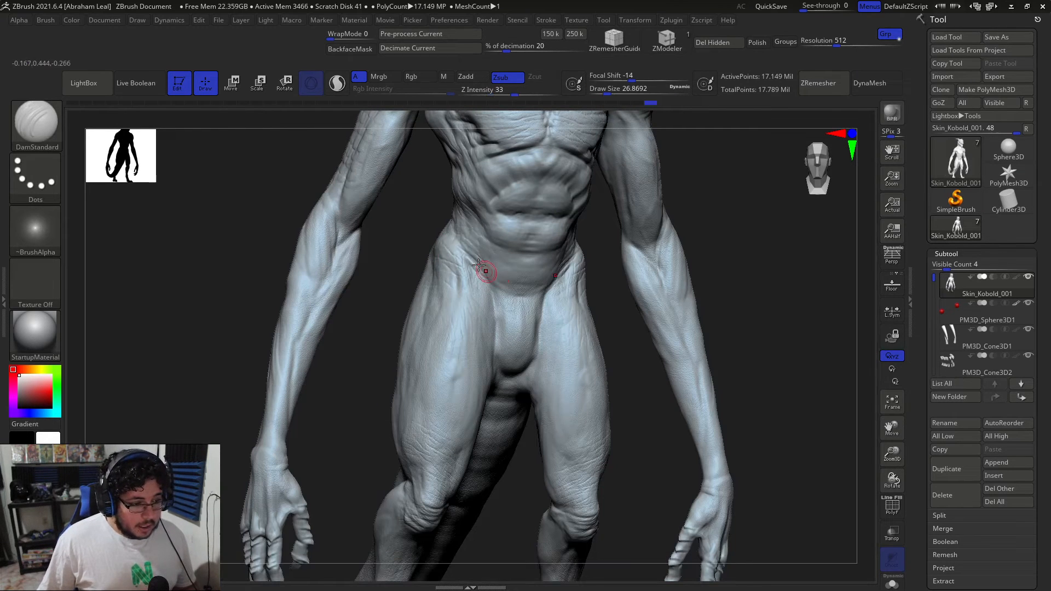
left_click_drag(463, 254, 489, 278)
mouse_move(458, 233)
left_mouse_down()
mouse_move(482, 301)
mouse_move(466, 244)
mouse_move(481, 276)
mouse_move(441, 259)
mouse_move(457, 309)
left_mouse_up()
left_click_drag(445, 262, 463, 322)
left_click_drag(389, 281, 441, 278)
left_click_drag(403, 263, 417, 308)
mouse_move(403, 266)
left_mouse_down()
mouse_move(436, 317)
mouse_move(431, 338)
left_mouse_up()
left_click_drag(421, 301, 425, 370)
mouse_move(720, 302)
left_mouse_down()
mouse_move(654, 318)
mouse_move(571, 361)
left_mouse_up()
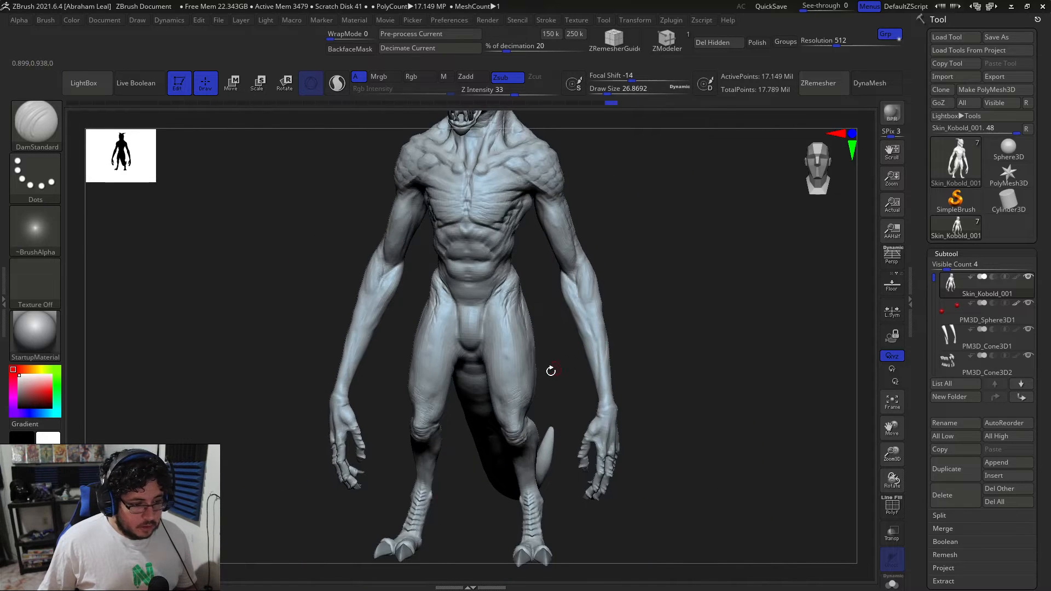
mouse_move(603, 285)
left_mouse_down()
mouse_move(660, 322)
mouse_move(587, 357)
mouse_move(373, 355)
mouse_move(431, 352)
mouse_move(398, 348)
mouse_move(425, 368)
left_mouse_up()
left_click_drag(418, 318, 439, 347)
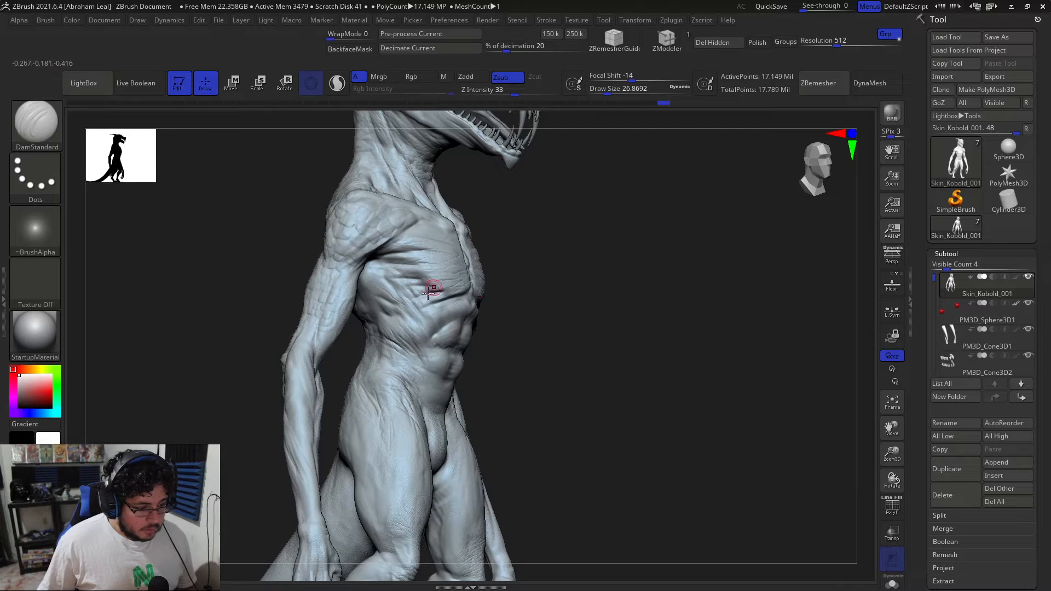
Build up the flank and waist folds using the ClayBuildup brush with Alpha 13, enlarging the draw size to about 31.
key("b")
key("c")
key("b")
key("space")
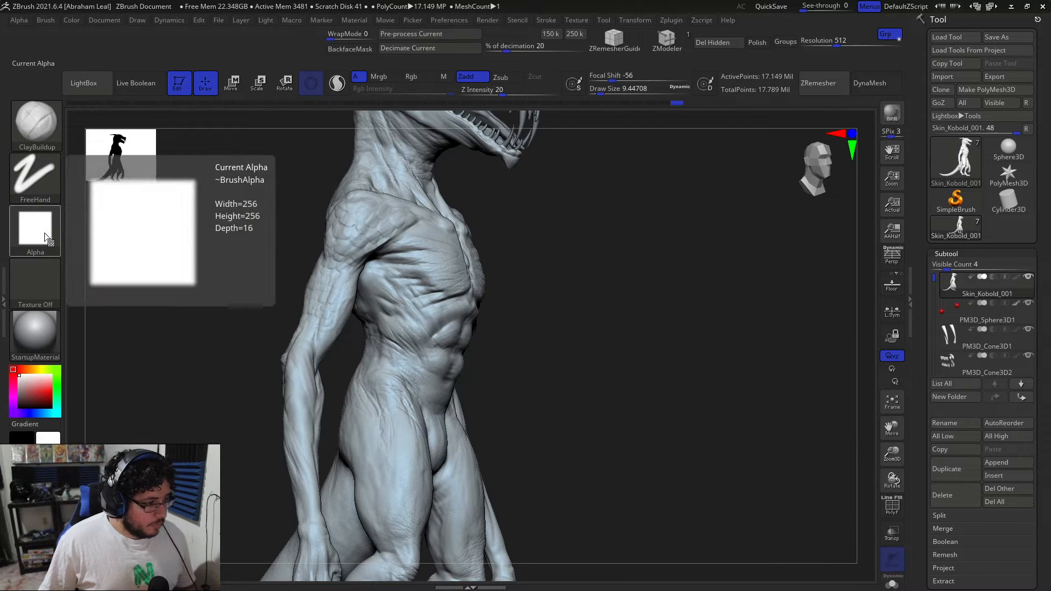
left_click(53, 209)
left_click(159, 308)
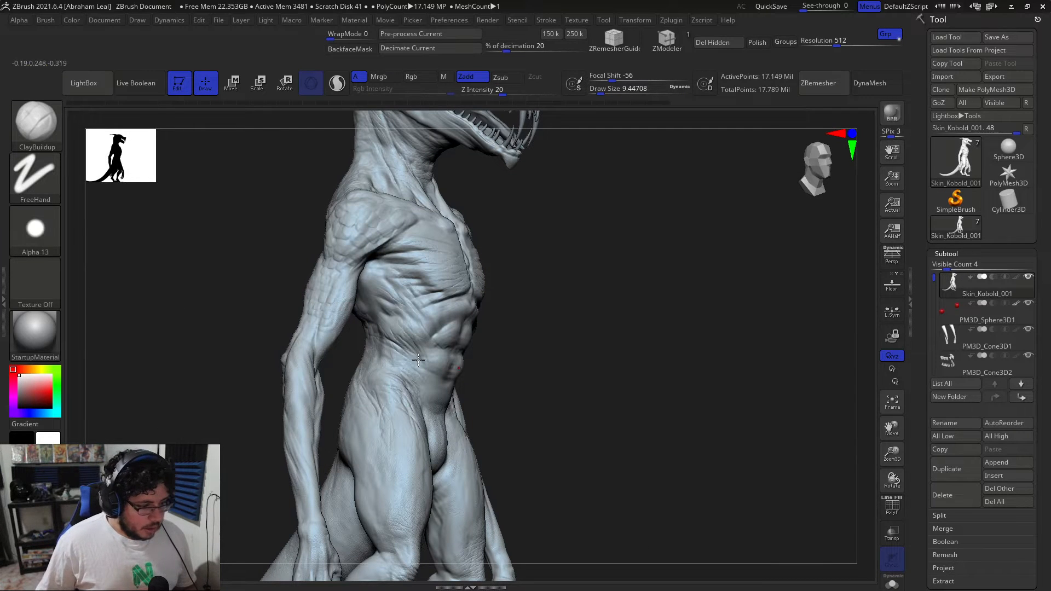
key("space")
left_click_drag(416, 338, 419, 353)
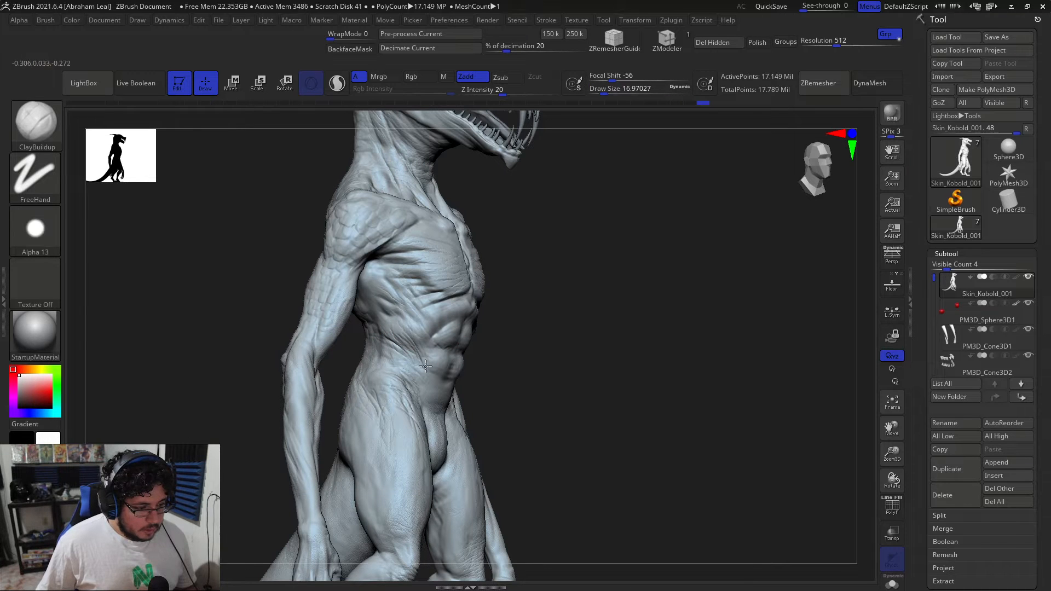
key("space")
left_click_drag(545, 323, 434, 333)
key("space")
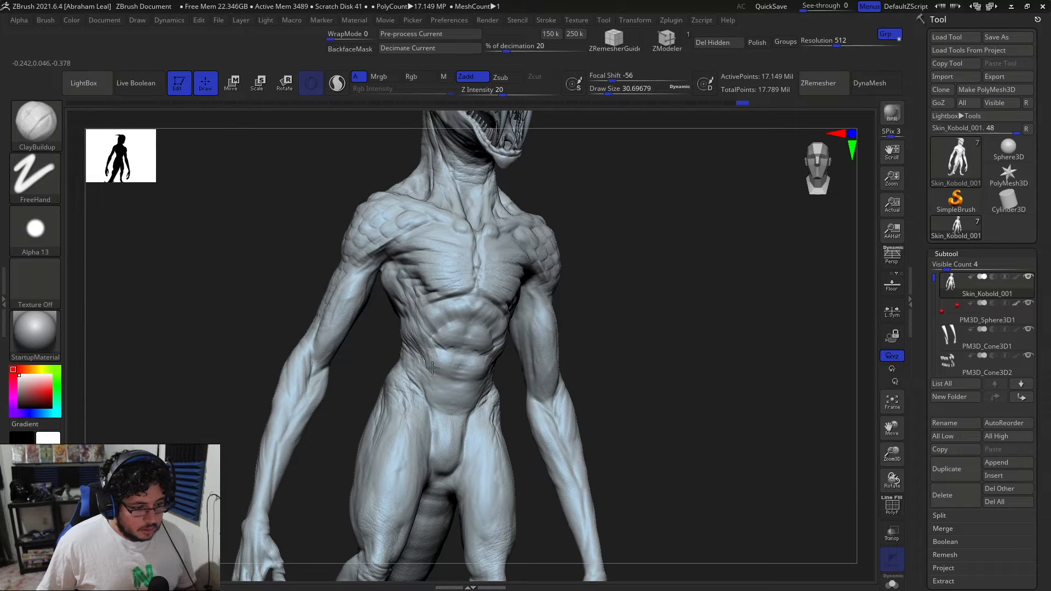
key("shift")
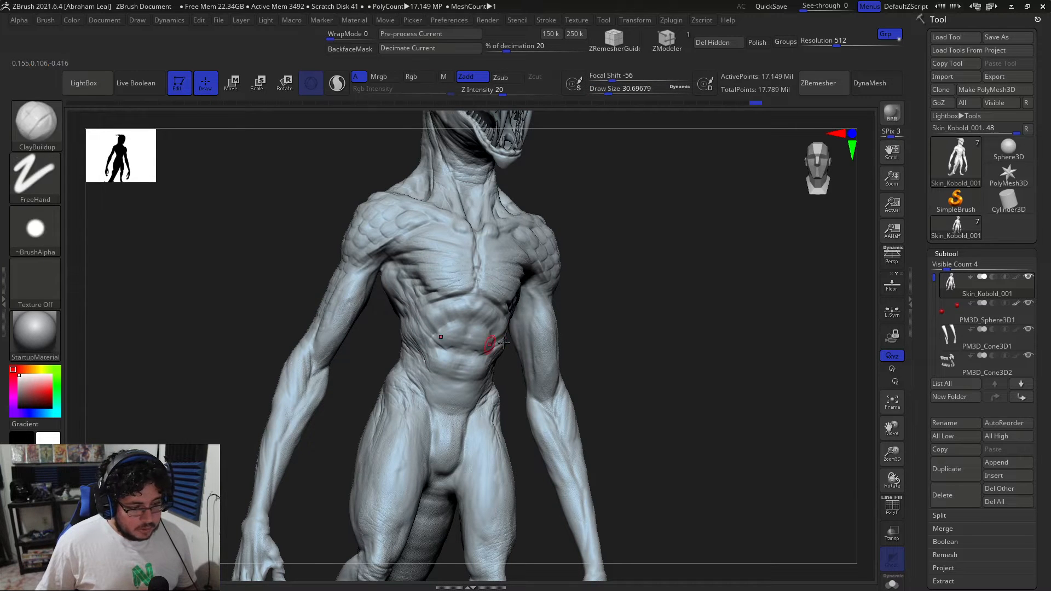
left_click_drag(685, 317, 500, 376)
Switch to the DamStandard brush and carve creases across the backs of the knees.
key("ctrl")
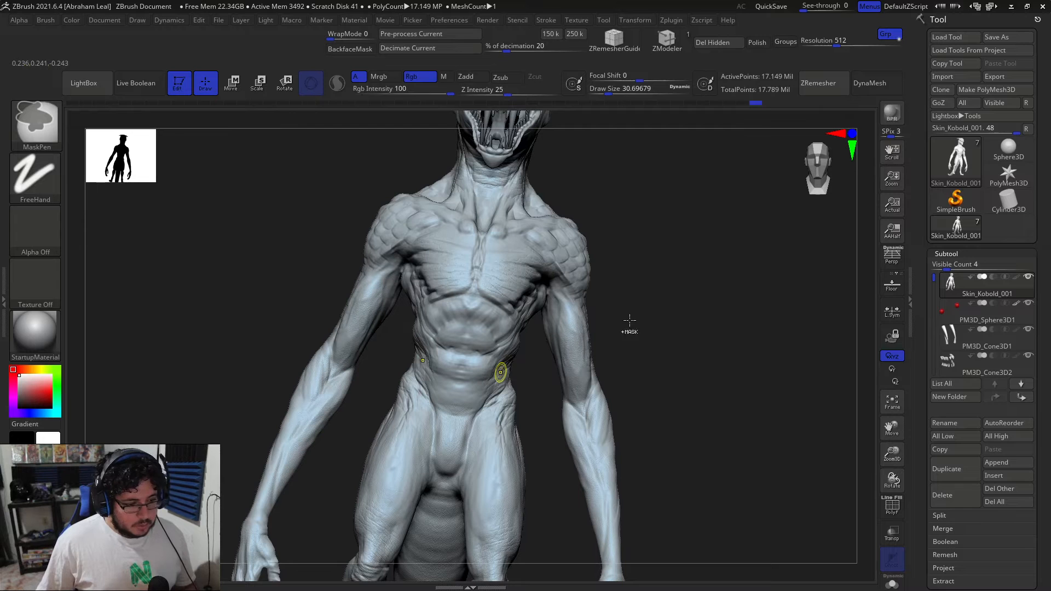
left_click_drag(668, 324, 647, 285, "alt")
left_click_drag(615, 331, 639, 225, "shift")
key("b")
key("d")
key("s")
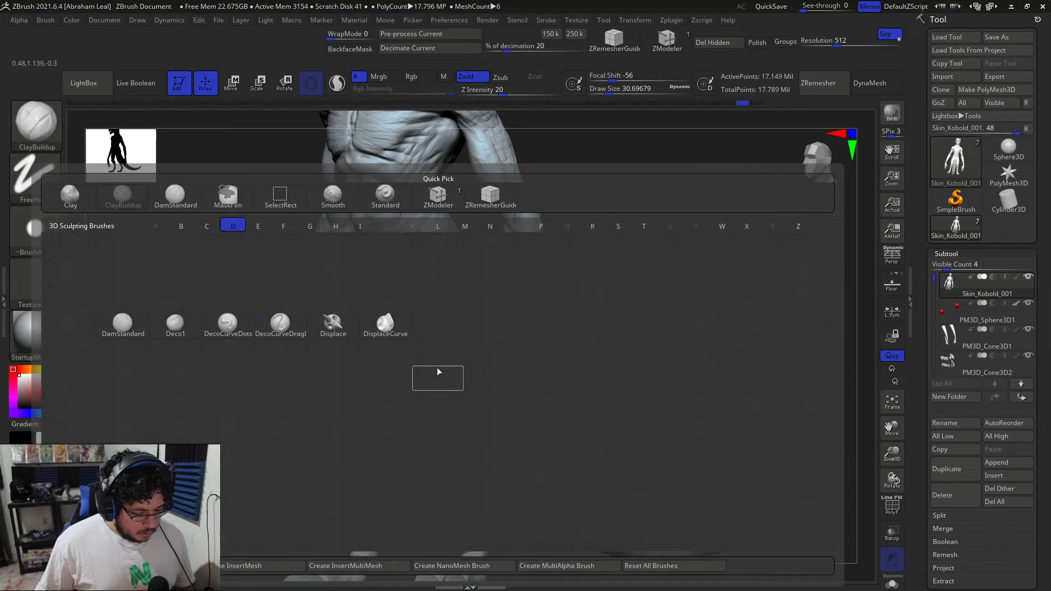
right_click_drag(437, 367, 442, 402)
left_click_drag(441, 403, 427, 415)
right_click_drag(436, 412, 466, 405)
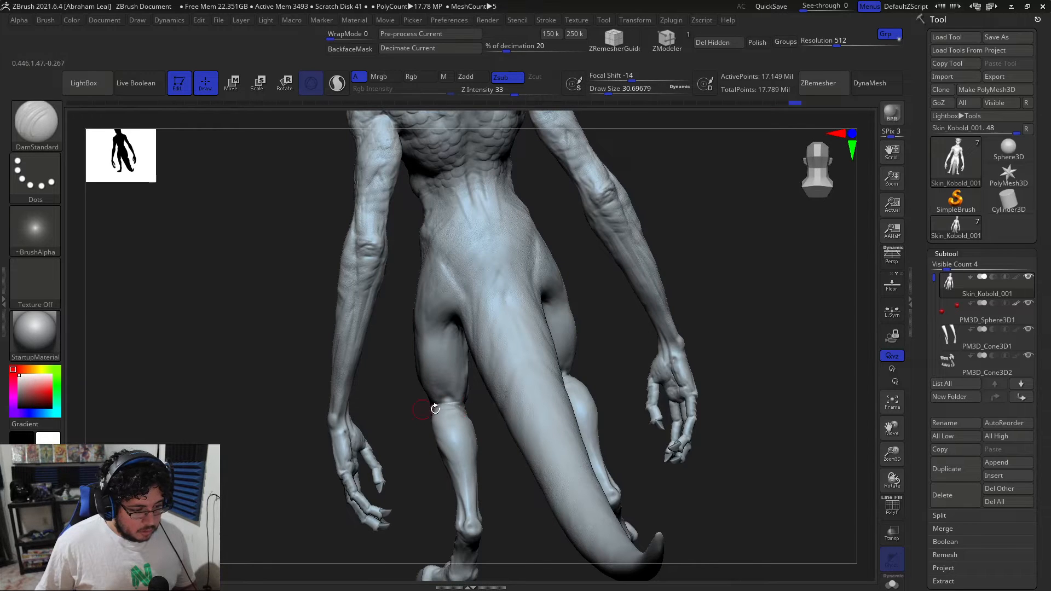
Carve skin folds where the buttocks and lower back meet the base of the tail.
mouse_move(599, 365)
right_mouse_down()
mouse_move(500, 399)
mouse_move(474, 310)
right_mouse_up()
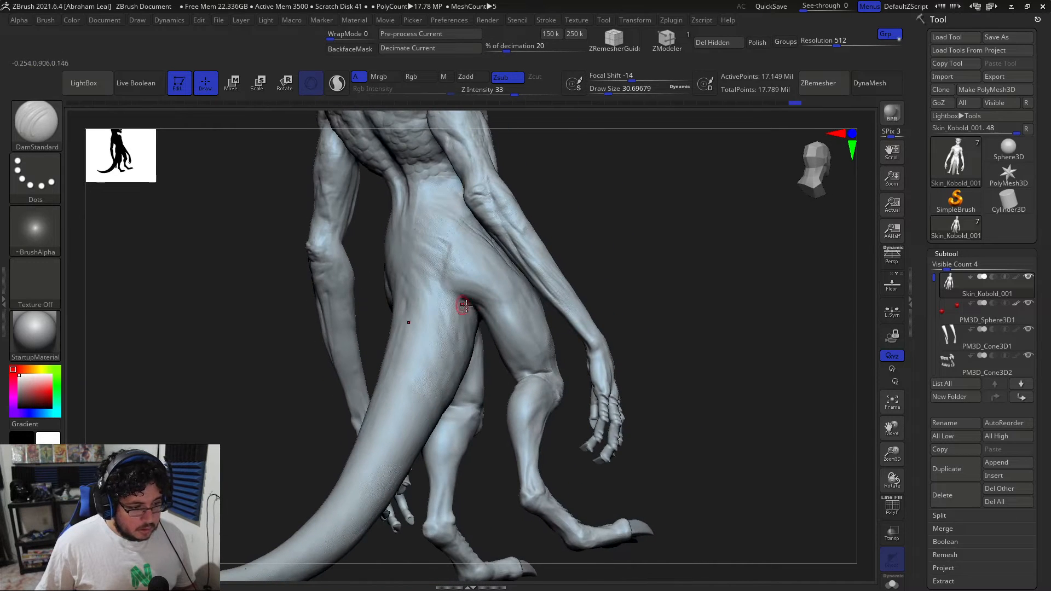
mouse_move(437, 275)
left_mouse_down()
mouse_move(465, 303)
mouse_move(447, 288)
left_mouse_up()
right_click_drag(332, 301, 441, 253)
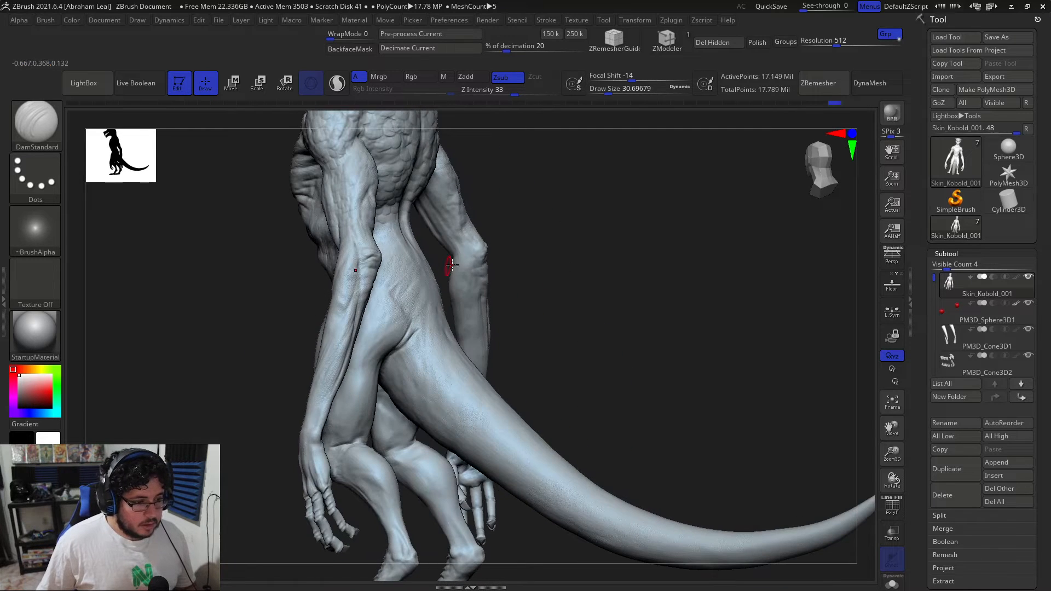
left_click_drag(456, 239, 457, 257)
mouse_move(541, 215)
right_mouse_down()
mouse_move(455, 252)
mouse_move(343, 270)
mouse_move(426, 294)
right_mouse_up()
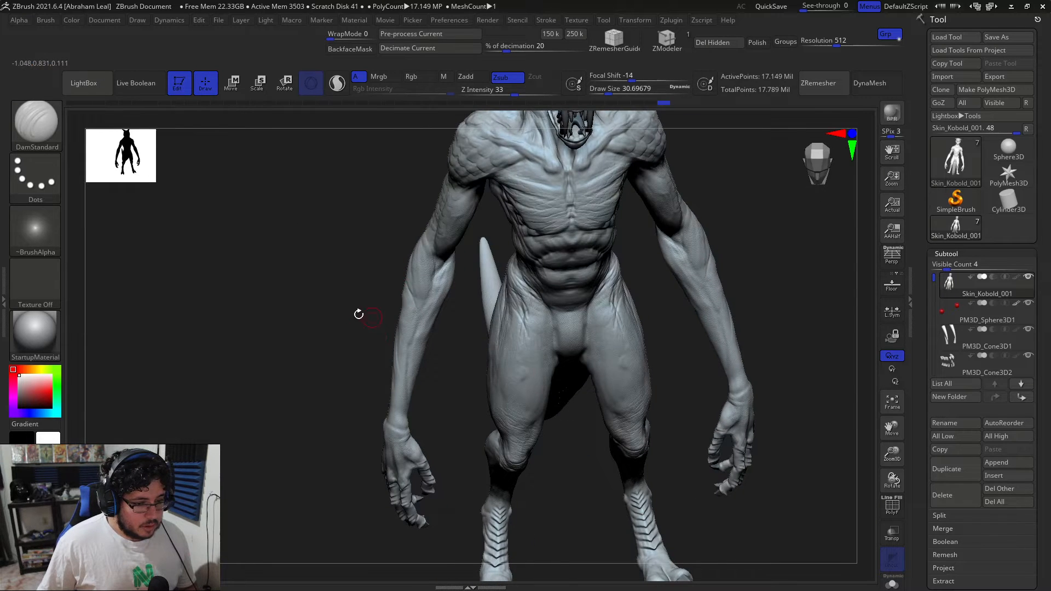
Switch to the ClayBuildup brush and reduce the draw size to about 4 to detail the forearm and hand.
right_click_drag(371, 312, 345, 296)
key("ctrl")
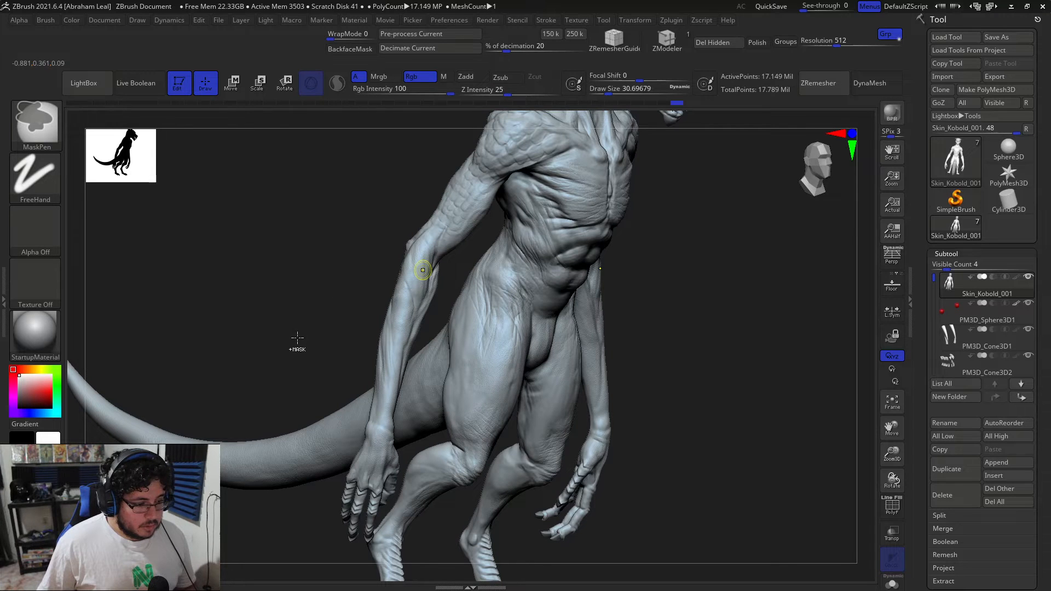
key("b")
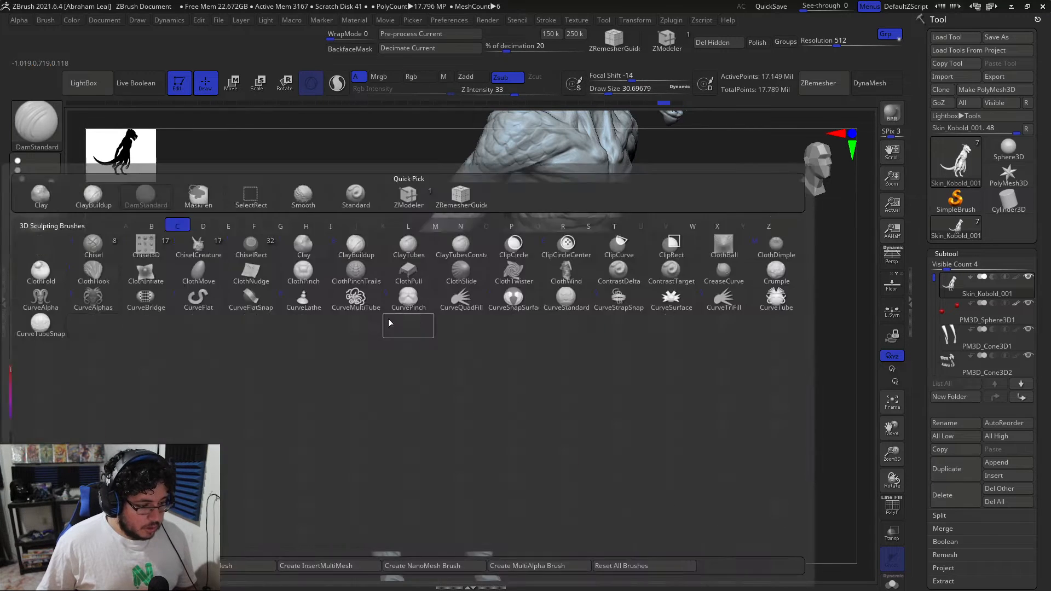
key("c")
key("b")
key("space")
left_click_drag(389, 312, 385, 312)
right_click_drag(337, 283, 344, 261, "alt")
mouse_move(319, 306)
left_mouse_down("alt")
mouse_move(320, 282)
mouse_move(373, 248)
left_mouse_up("alt")
key("space")
left_click(395, 266)
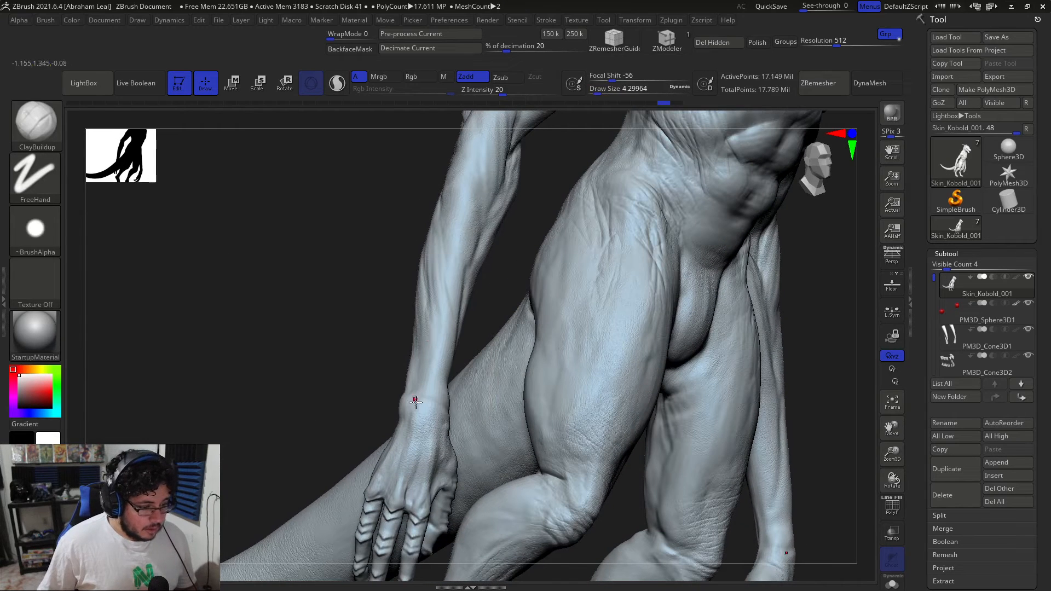
Build up raised veins on the back of the hand and muscle strands along the forearm, using a draw size of about 10.5.
key("space")
left_click(425, 395)
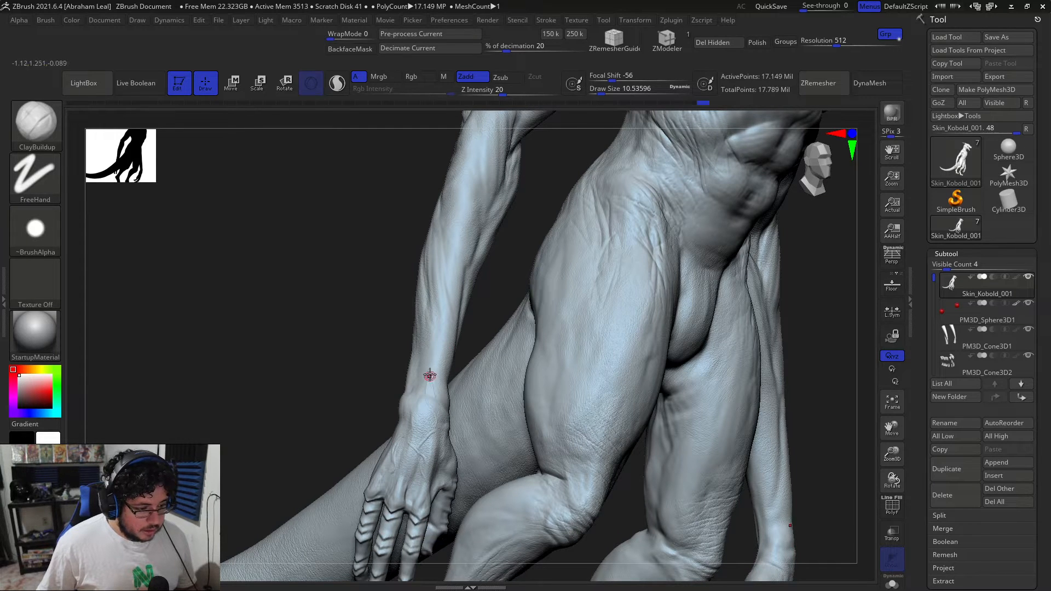
right_click_drag(424, 294, 466, 266)
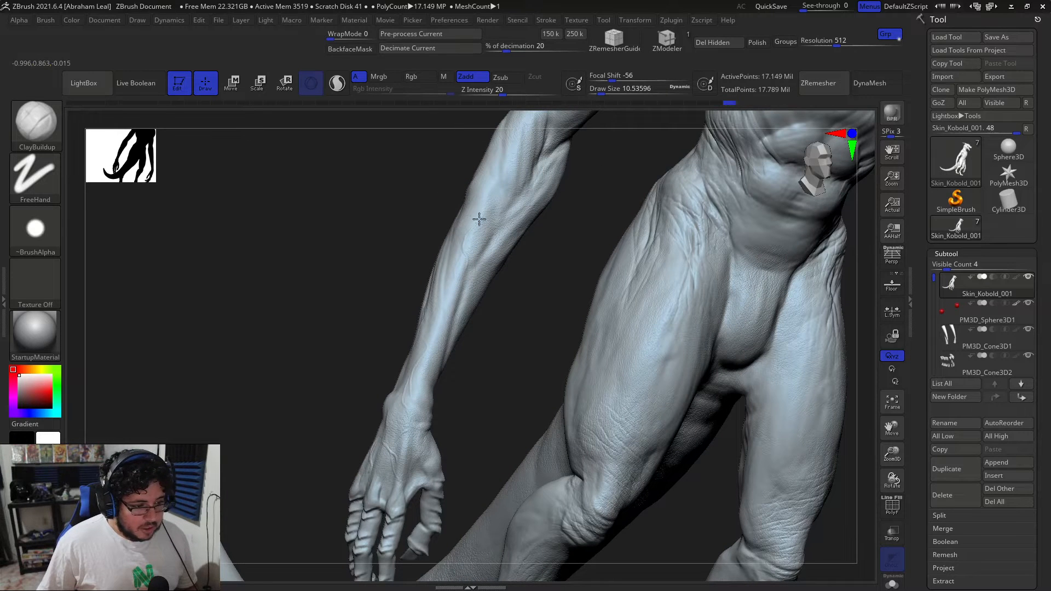
right_click_drag(489, 198, 454, 254)
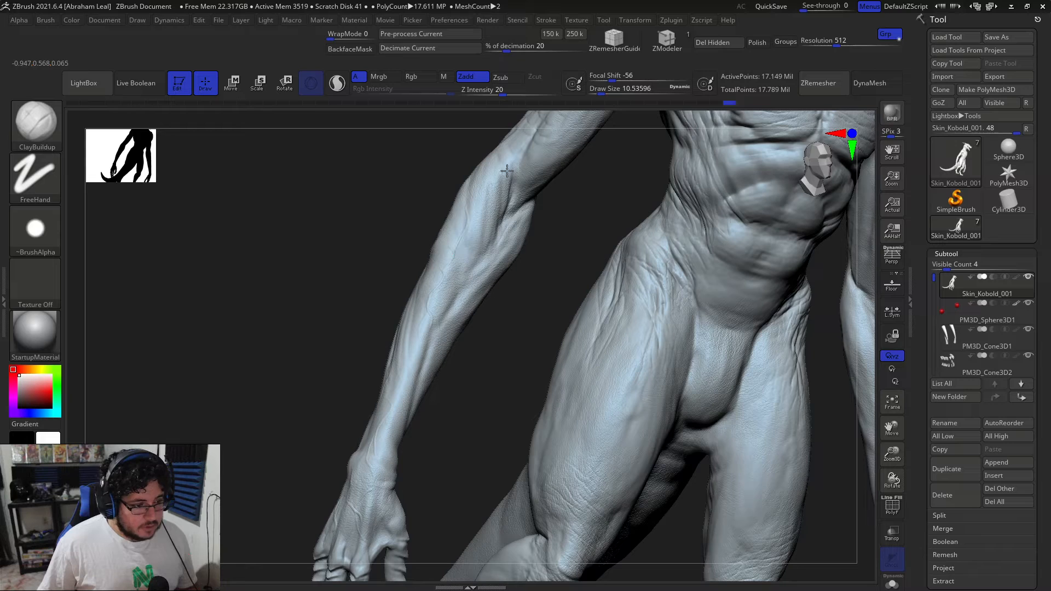
right_click_drag(534, 300, 493, 274)
Switch to the Standard brush and stamp leathery skin wrinkles onto the thumb and the base of the palm.
right_click_drag(497, 324, 327, 353)
mouse_move(320, 404)
right_mouse_down()
mouse_move(392, 328)
mouse_move(197, 345)
mouse_move(219, 369)
mouse_move(226, 349)
mouse_move(145, 356)
mouse_move(488, 364)
mouse_move(557, 320)
mouse_move(528, 345)
mouse_move(507, 340)
right_mouse_up()
key("b")
key("b")
key("s")
key("t")
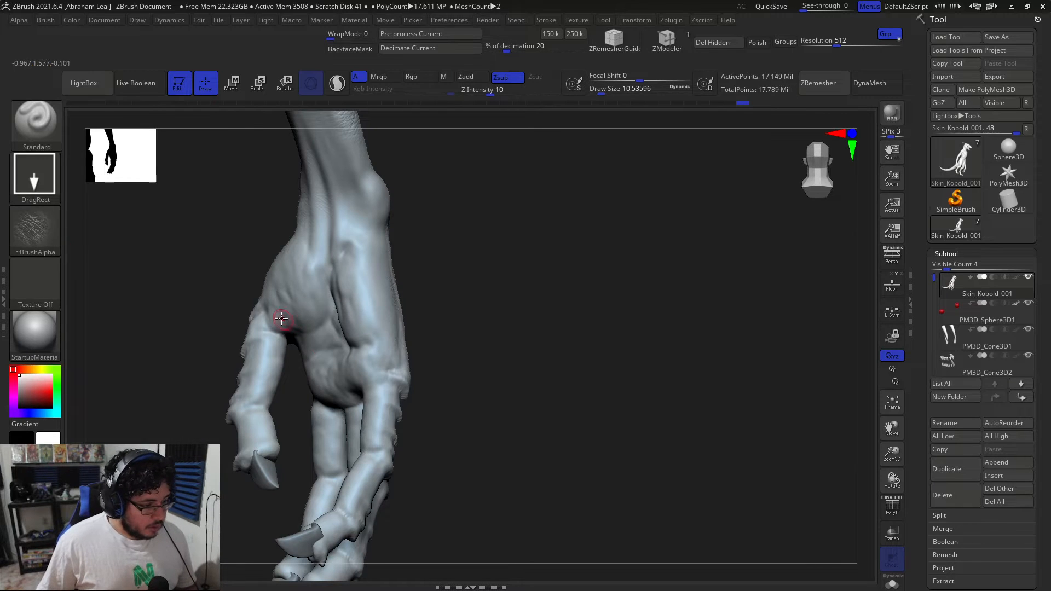
mouse_move(382, 294)
left_mouse_down()
mouse_move(393, 287)
mouse_move(363, 293)
left_mouse_up()
left_click_drag(265, 355, 311, 349)
left_click_drag(403, 317, 263, 426)
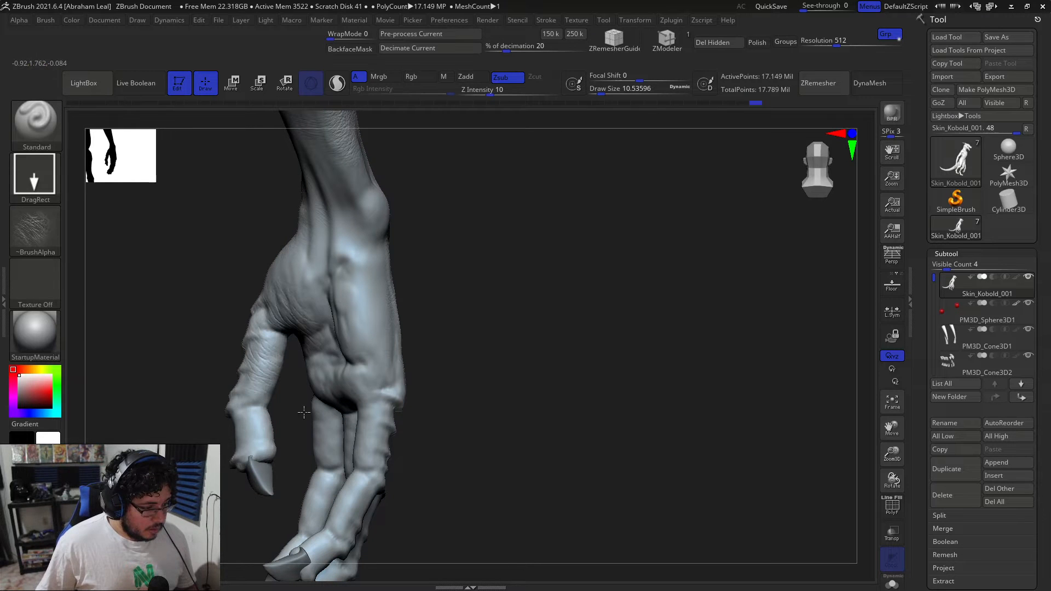
Stamp leathery skin wrinkles across the rest of the palm and along the undersides of the fingers.
left_click_drag(348, 361, 393, 424)
left_click_drag(468, 418, 423, 428)
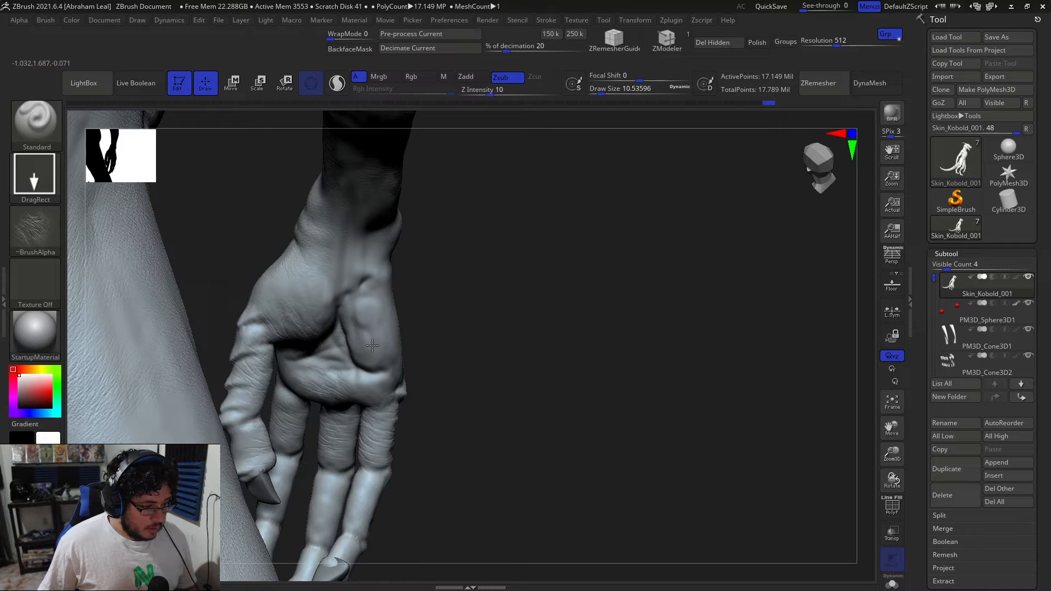
left_click_drag(523, 316, 379, 391)
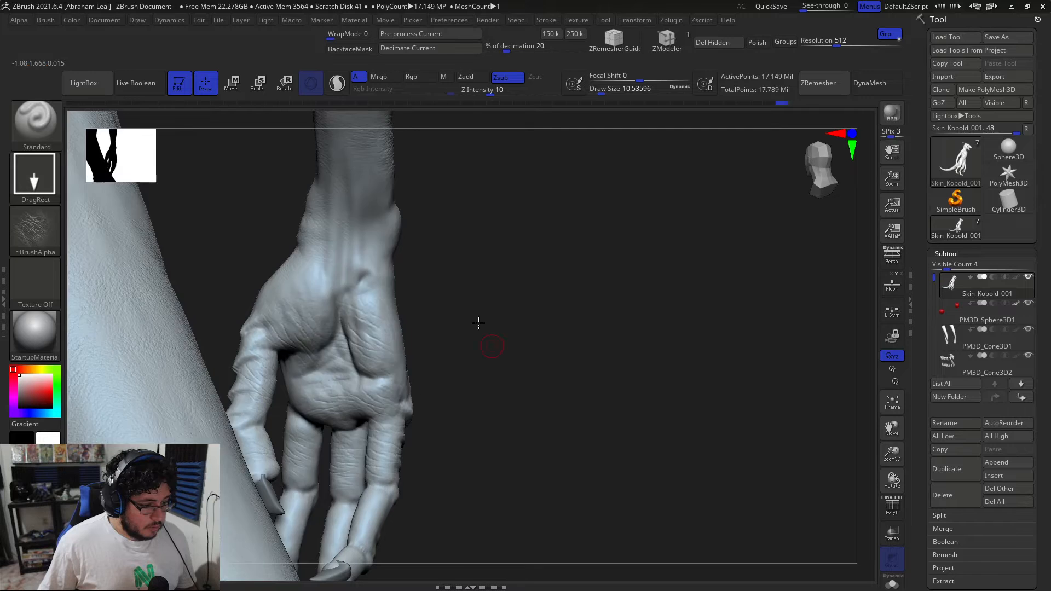
left_click_drag(479, 323, 309, 311)
left_click_drag(507, 340, 358, 442)
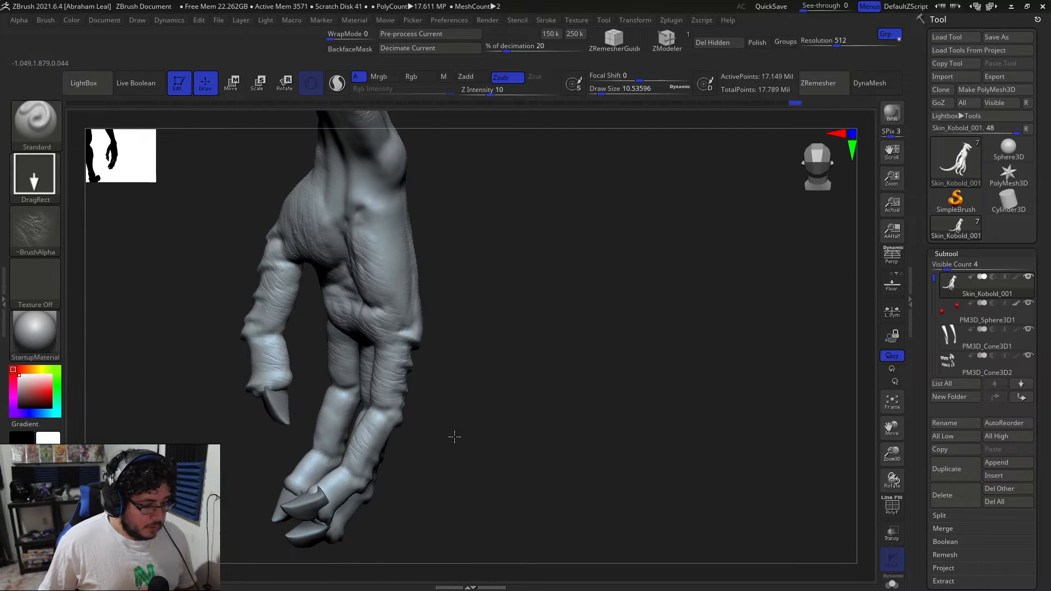
left_click_drag(454, 437, 282, 421)
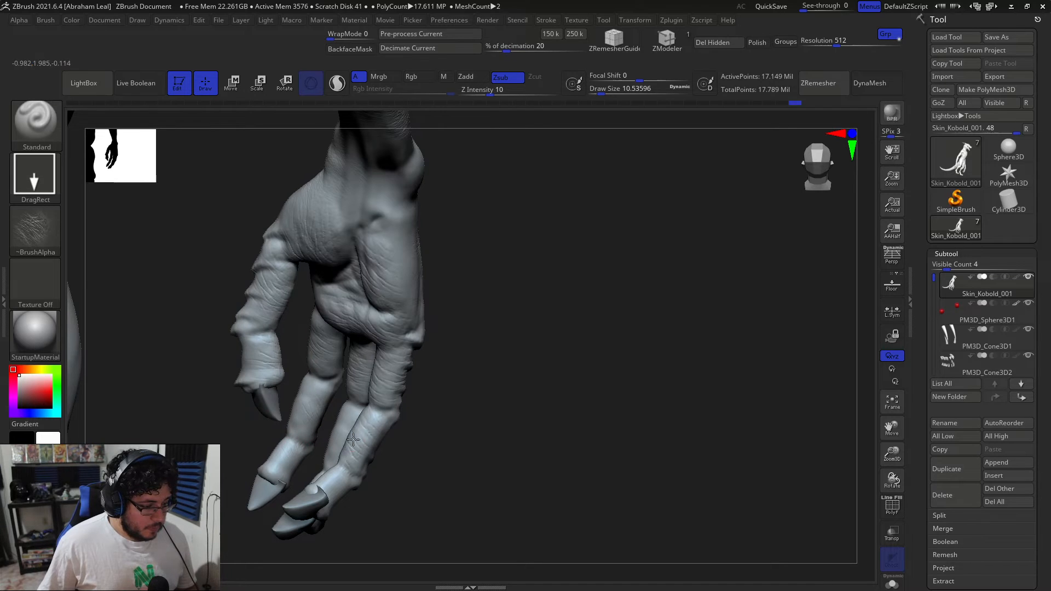
mouse_move(432, 431)
left_mouse_down()
mouse_move(565, 411)
mouse_move(521, 408)
mouse_move(489, 311)
mouse_move(394, 340)
mouse_move(363, 422)
mouse_move(318, 319)
mouse_move(230, 392)
mouse_move(216, 418)
mouse_move(239, 345)
mouse_move(262, 337)
mouse_move(225, 347)
mouse_move(223, 326)
left_mouse_up()
Configure the Standard brush with Alpha 23, a Spray stroke, additive sculpting and a draw size of about 65.
left_click(38, 235)
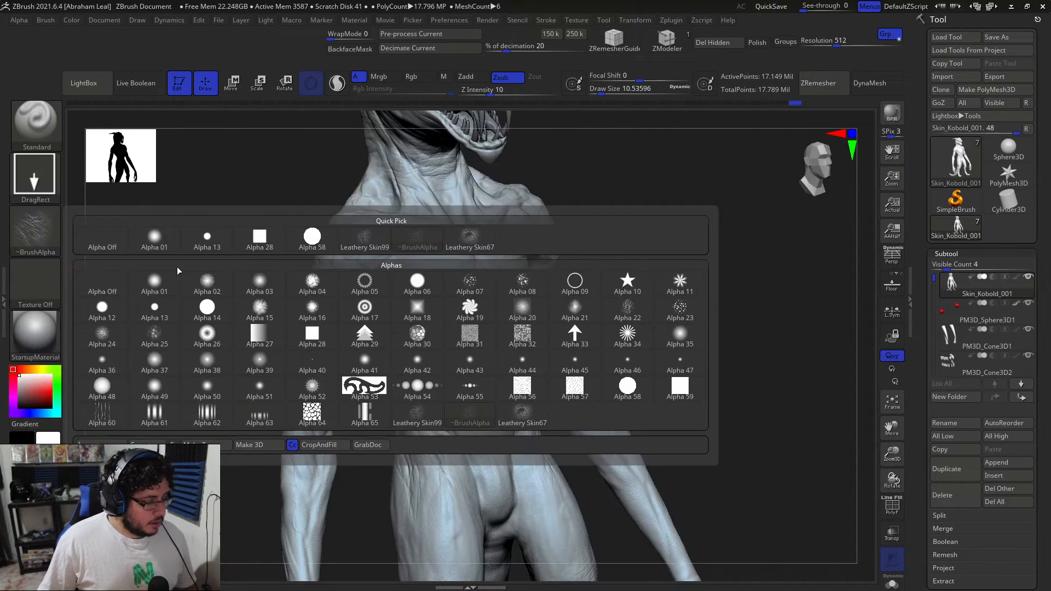
left_click(688, 317)
left_click_drag(285, 263, 345, 243)
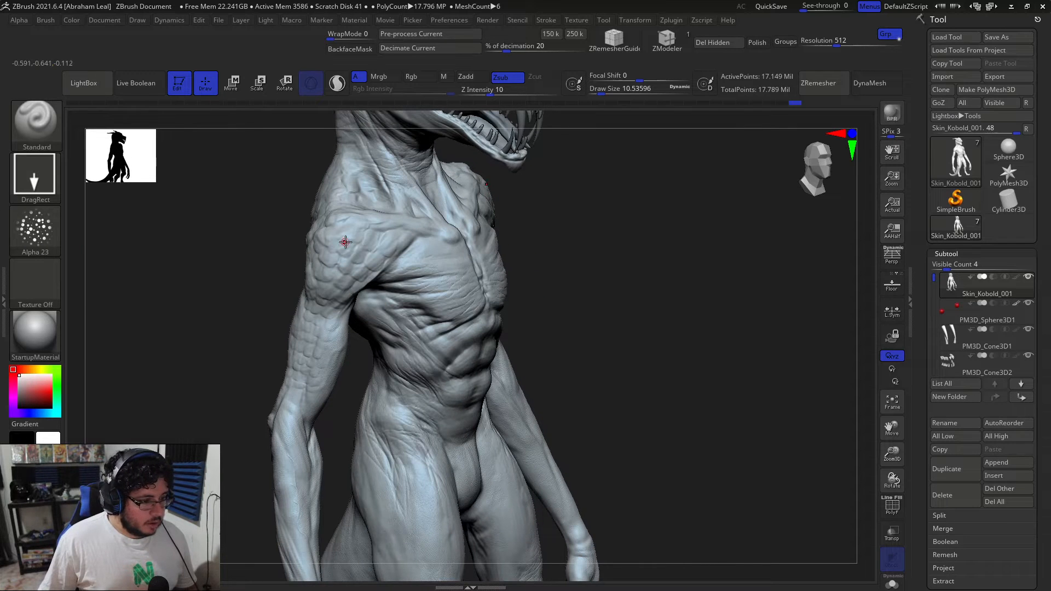
key("ctrl")
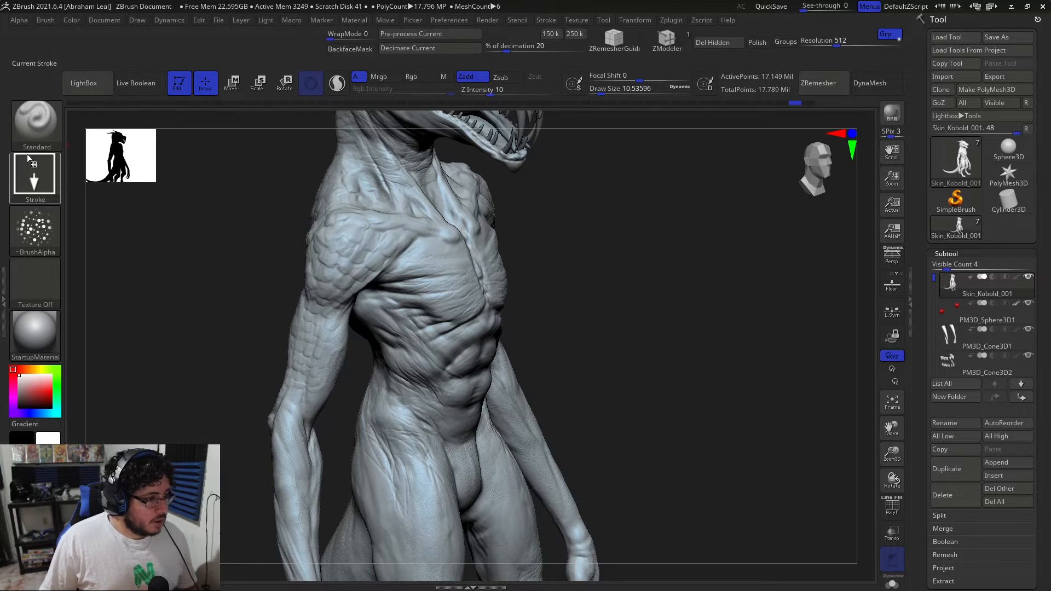
left_click(32, 173)
left_click(312, 186)
key("space")
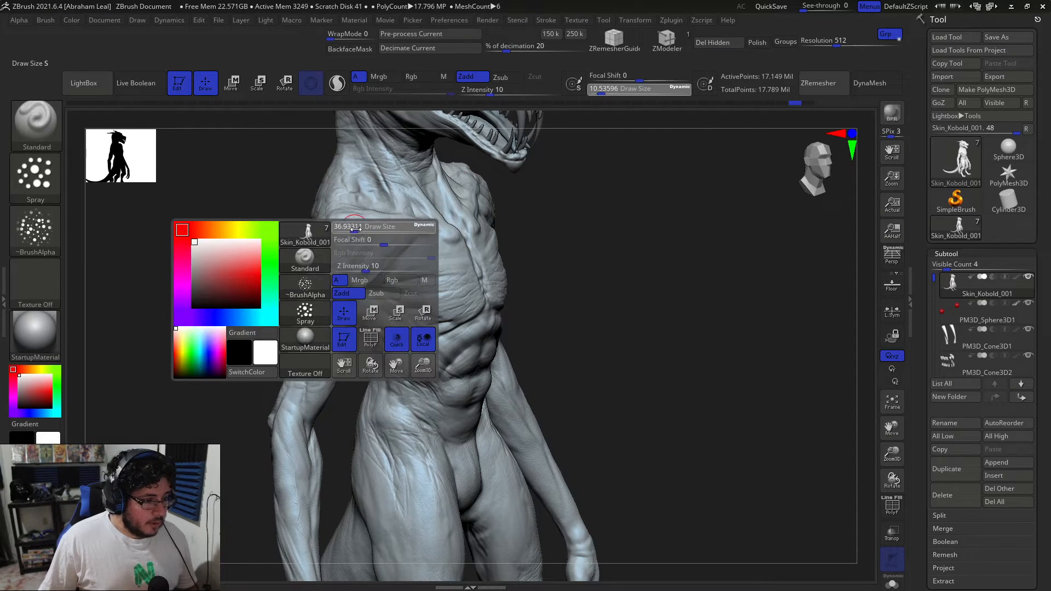
mouse_move(340, 223)
left_mouse_down()
mouse_move(336, 276)
mouse_move(409, 244)
mouse_move(407, 225)
left_mouse_up()
Spray fine bumpy skin texture over the scales of the shoulders, back and rear of the neck.
left_click_drag(246, 205, 455, 265)
left_click_drag(262, 183, 282, 249)
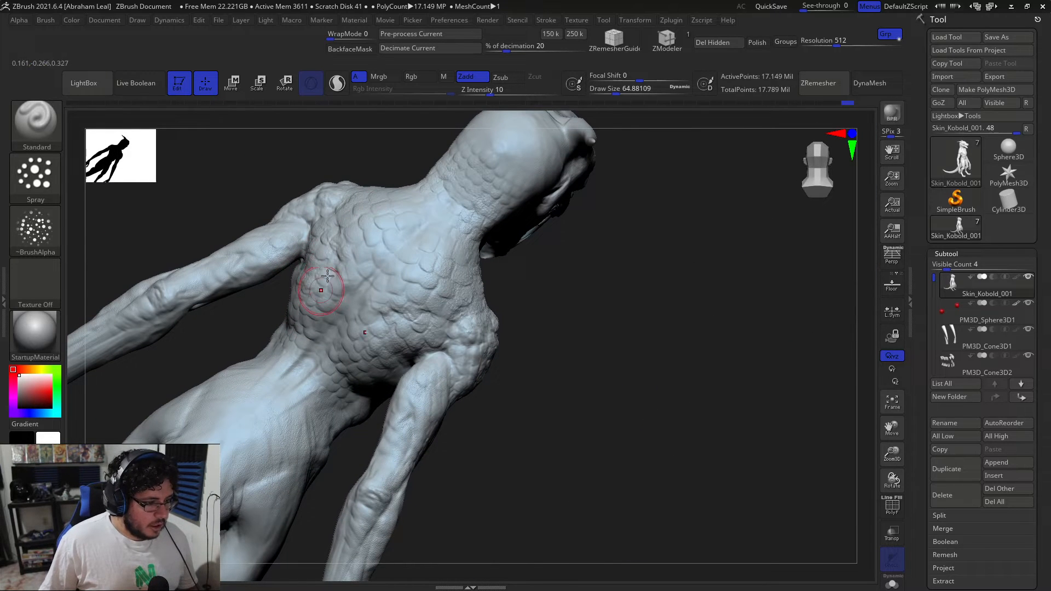
mouse_move(370, 273)
left_mouse_down()
mouse_move(329, 301)
mouse_move(294, 347)
mouse_move(344, 358)
left_mouse_up()
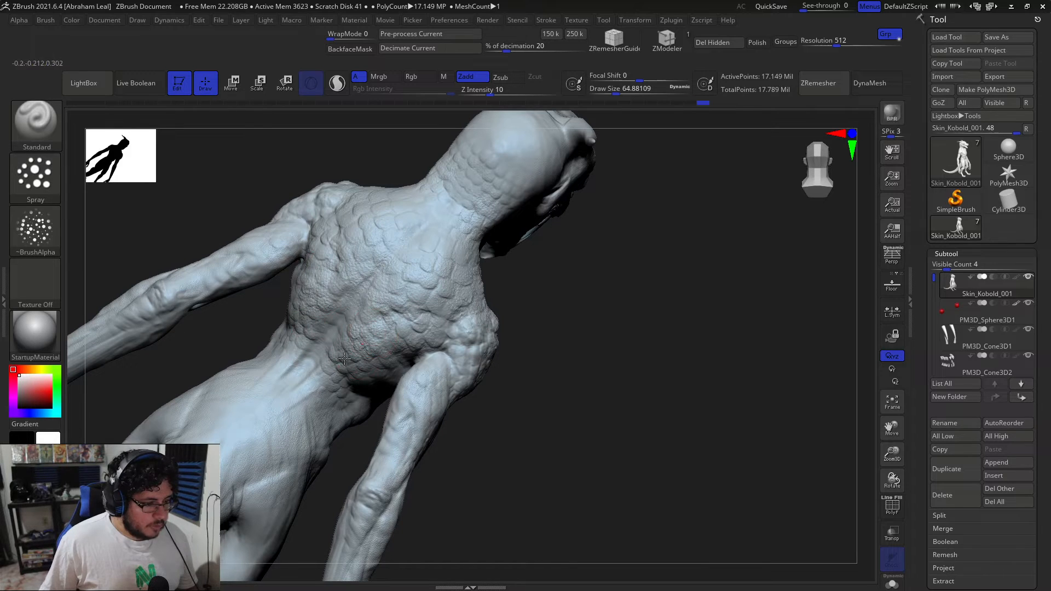
mouse_move(507, 329)
left_mouse_down()
mouse_move(548, 323)
mouse_move(535, 320)
mouse_move(505, 262)
left_mouse_up()
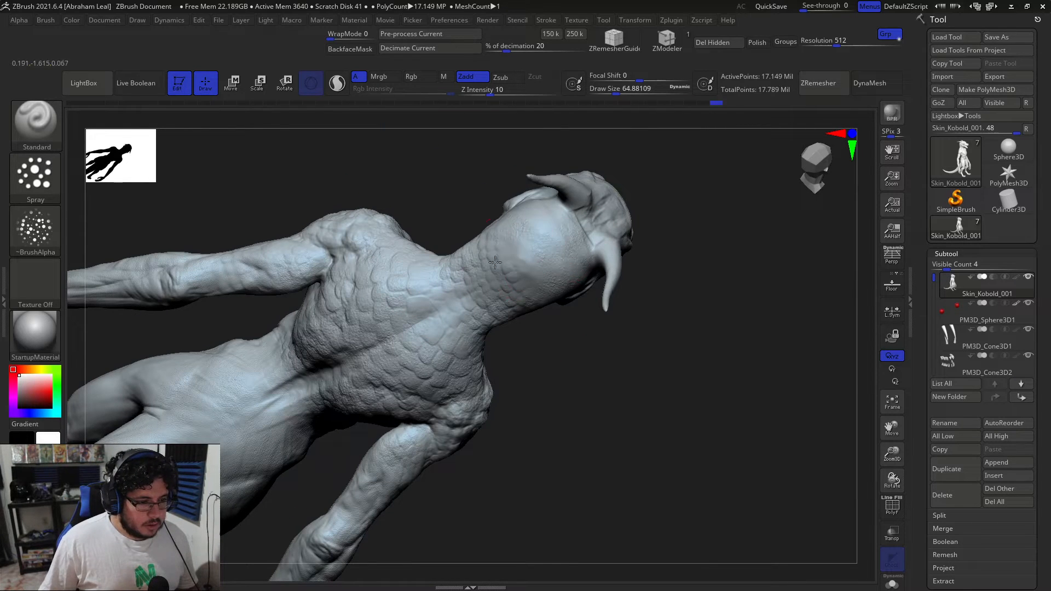
left_click_drag(600, 329, 712, 318)
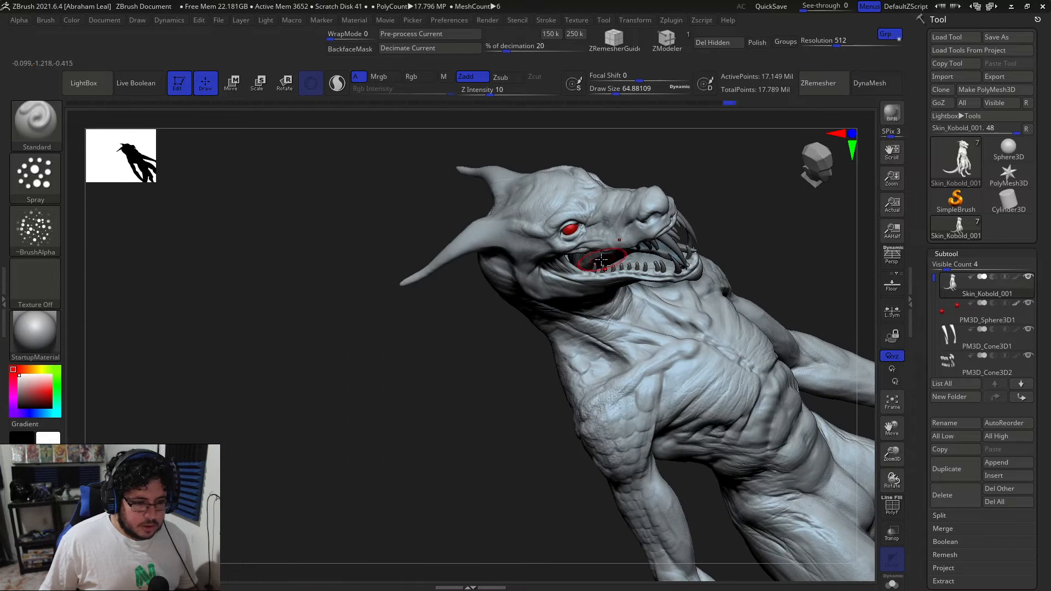
Select the tongue subtool, isolate it and subdivide its mesh for finer detail.
left_click(608, 262, "alt")
left_click_drag(835, 223, 810, 350)
key("alt+s")
mouse_move(664, 315)
left_mouse_down("alt")
mouse_move(672, 400)
mouse_move(639, 359)
left_mouse_up("alt")
key("ctrl+d")
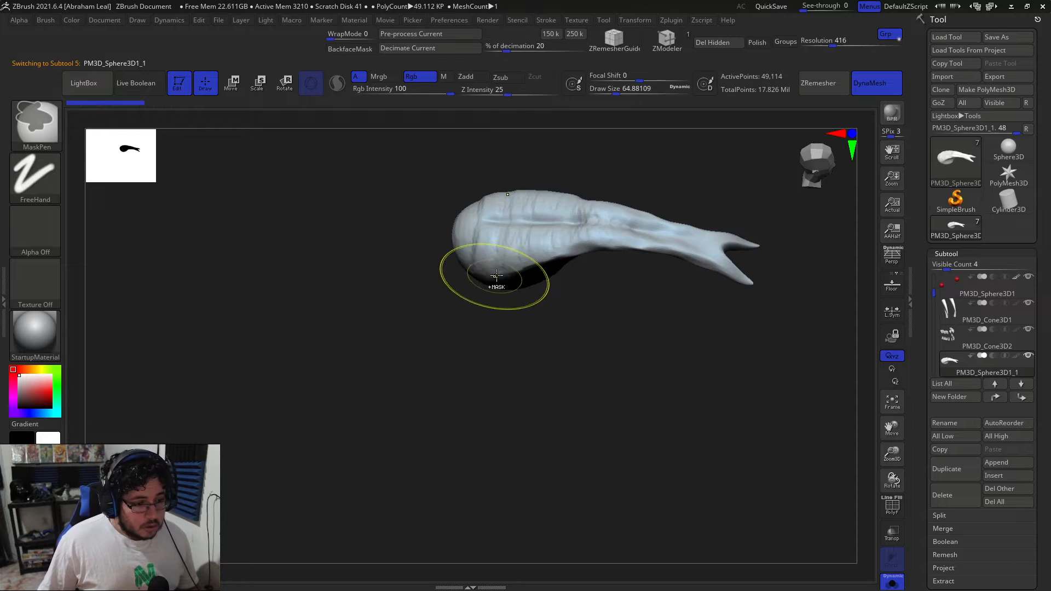
key("ctrl+d")
Spray bumpy texture over the top and underside of the tongue with the draw size reduced to about 31.
key("space")
left_click_drag(572, 227, 526, 234)
key("space")
left_click_drag(590, 229, 597, 229)
mouse_move(614, 233)
left_mouse_down()
mouse_move(482, 260)
mouse_move(650, 228)
mouse_move(736, 251)
mouse_move(471, 262)
mouse_move(469, 276)
left_mouse_up()
left_click_drag(691, 328, 646, 235)
left_click_drag(586, 251, 558, 266)
left_click_drag(590, 320, 581, 308)
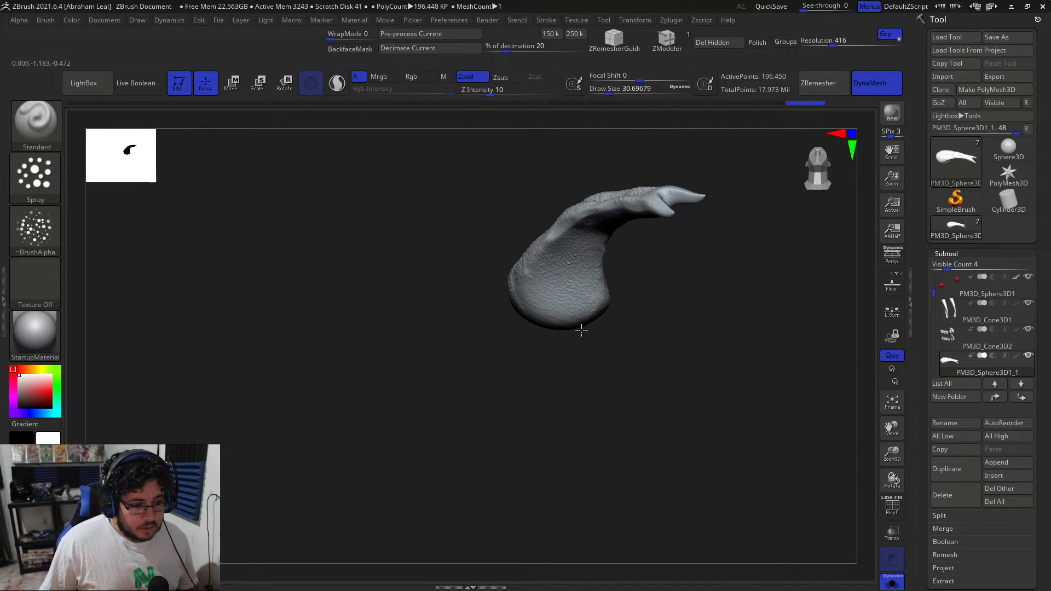
left_click_drag(686, 339, 726, 241, "alt")
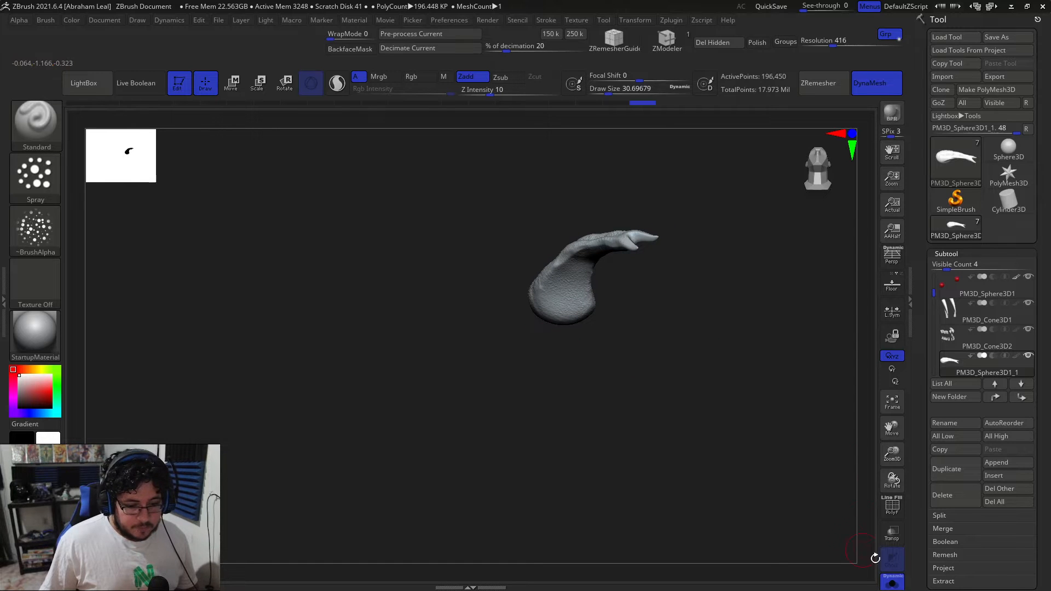
Show the whole kobold again, reselect the skin subtool and switch to the DamStandard brush.
left_click(888, 582)
left_click_drag(805, 323, 790, 284)
left_click(555, 281, "alt")
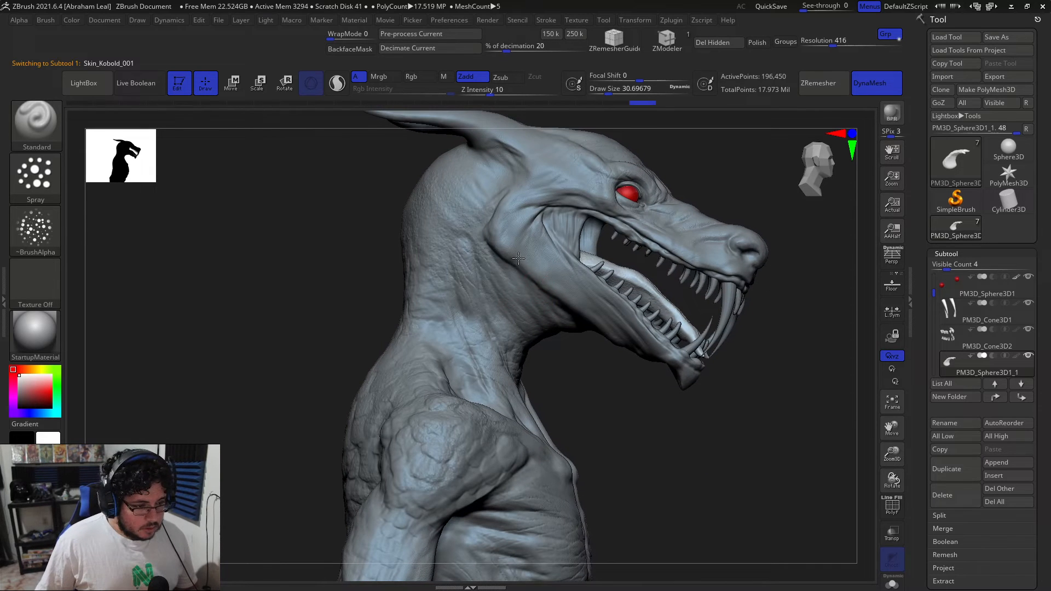
key("b")
key("d")
key("s")
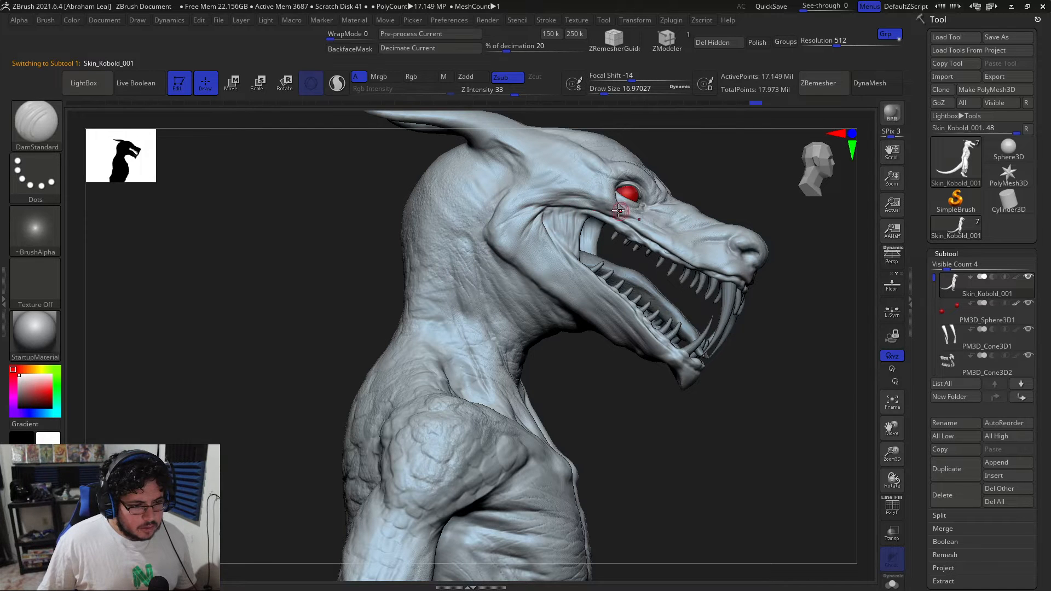
mouse_move(756, 188)
left_mouse_down()
mouse_move(763, 181)
mouse_move(580, 244)
mouse_move(686, 197)
left_mouse_up()
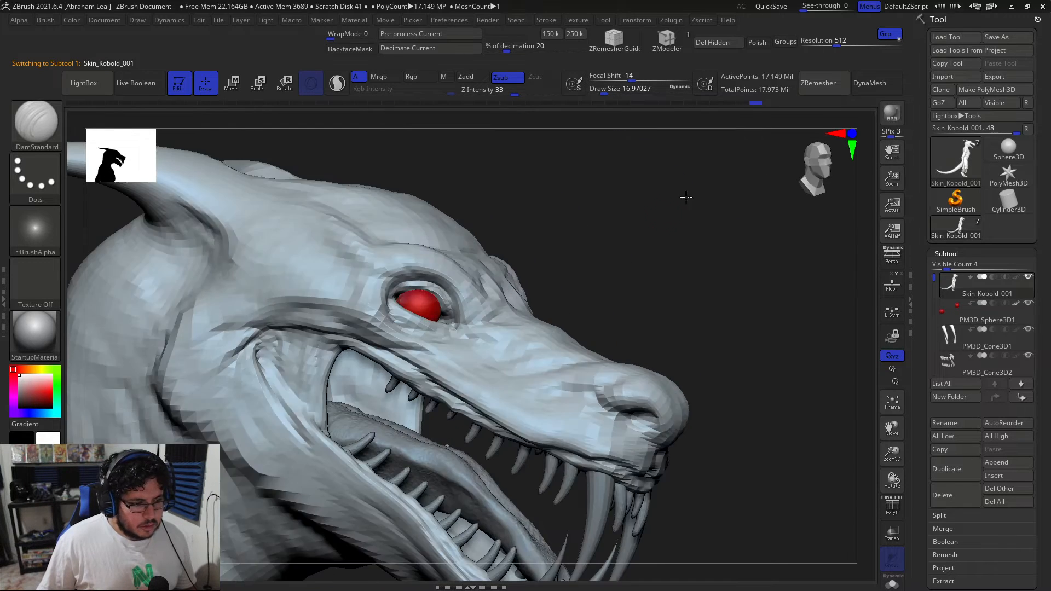
Carve fine wrinkles around the eyes, brow and muzzle at the highest subdivision level with a draw size of about 9.4.
key("shift+d")
key("shift+d")
key("shift+d")
key("d")
key("d")
key("d")
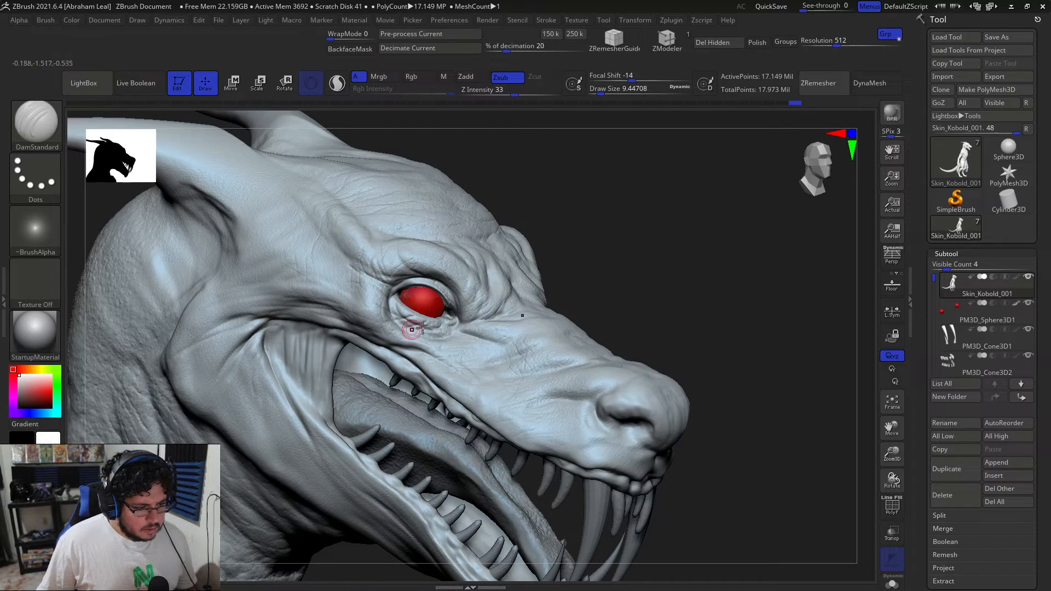
mouse_move(594, 299)
left_mouse_down()
mouse_move(434, 329)
mouse_move(437, 344)
mouse_move(485, 370)
left_mouse_up()
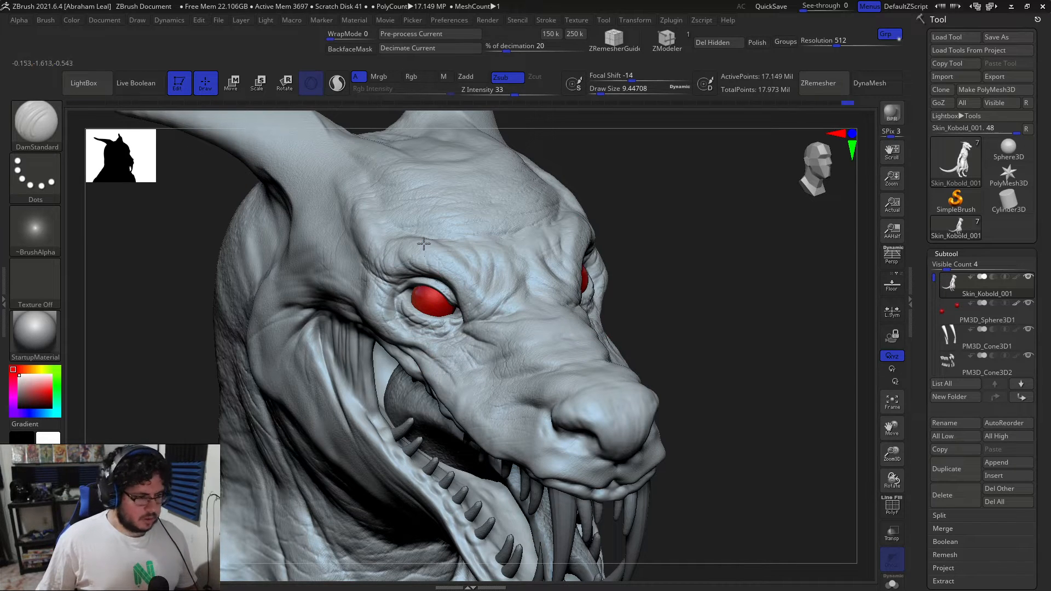
Turn on the polypaint colour display for the kobold skin subtool.
left_click_drag(679, 241, 650, 243)
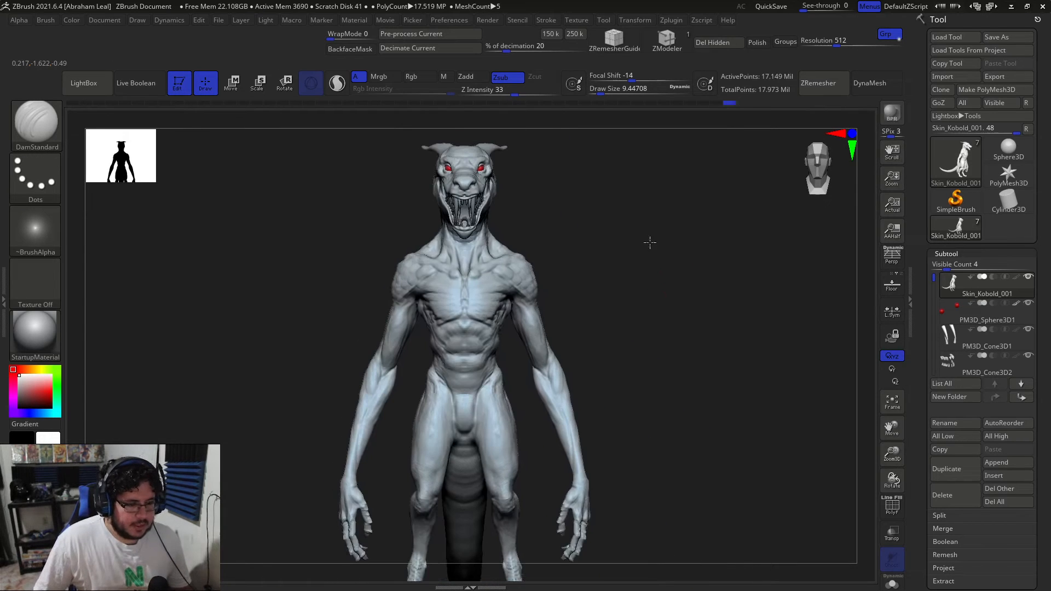
left_click_drag(646, 287, 623, 231)
left_click_drag(614, 279, 621, 242)
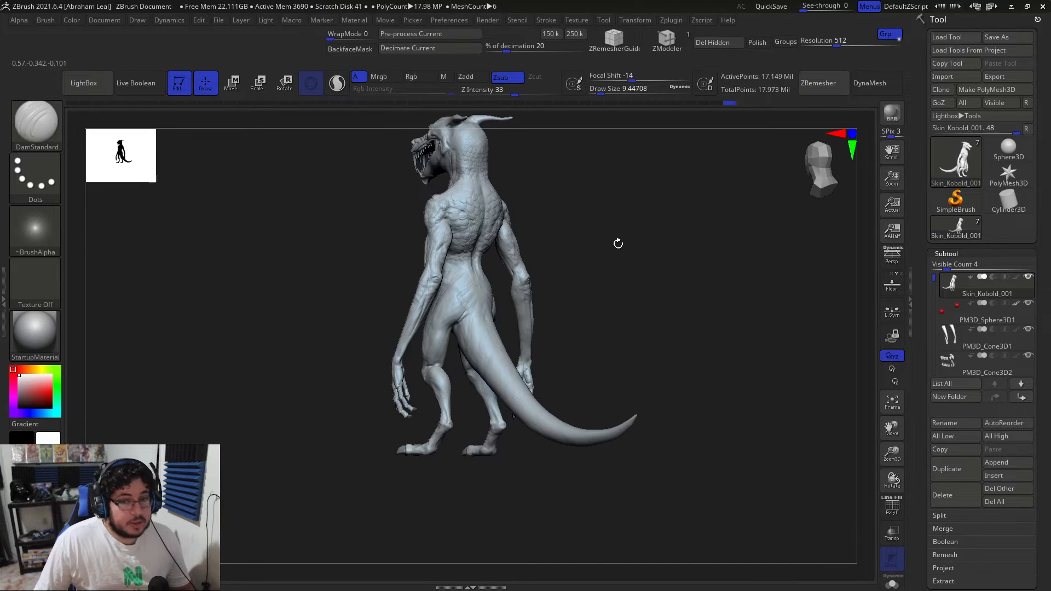
left_click_drag(627, 283, 652, 248)
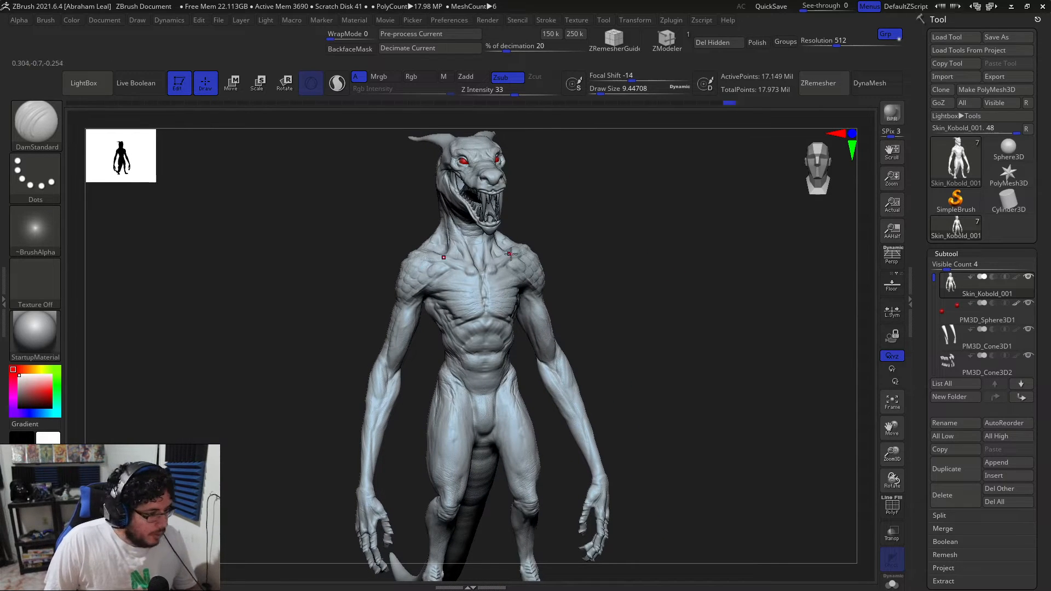
left_click_drag(329, 281, 540, 334)
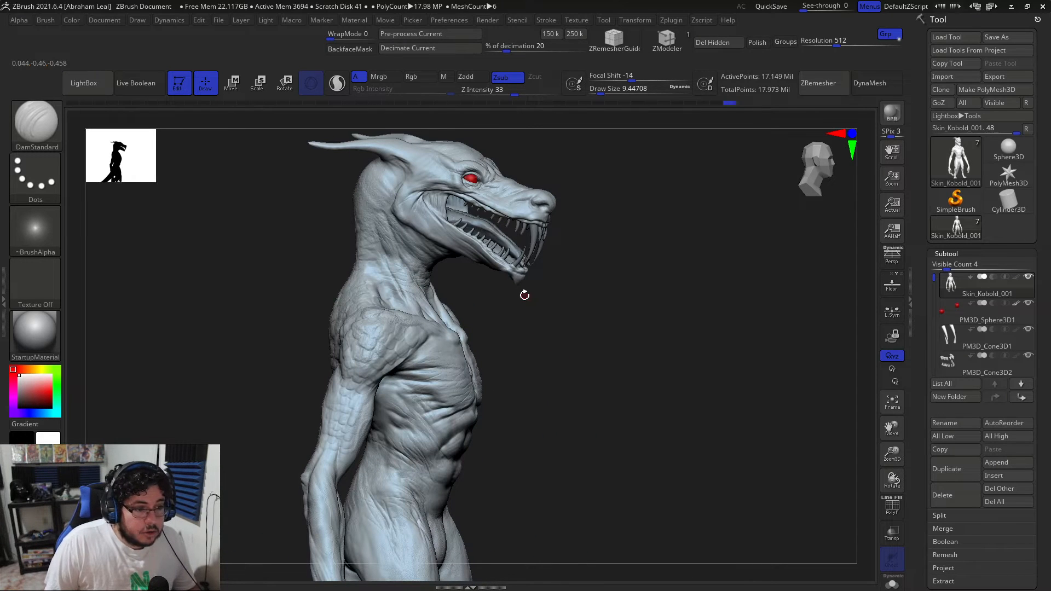
left_click(1015, 277)
left_click_drag(793, 315, 697, 345)
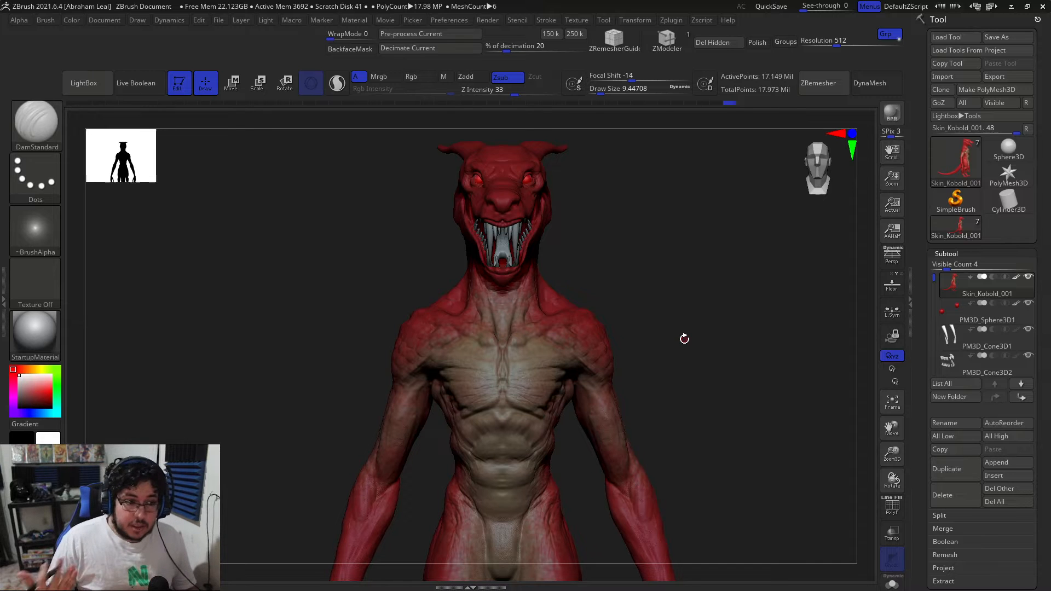
left_click_drag(685, 339, 608, 288)
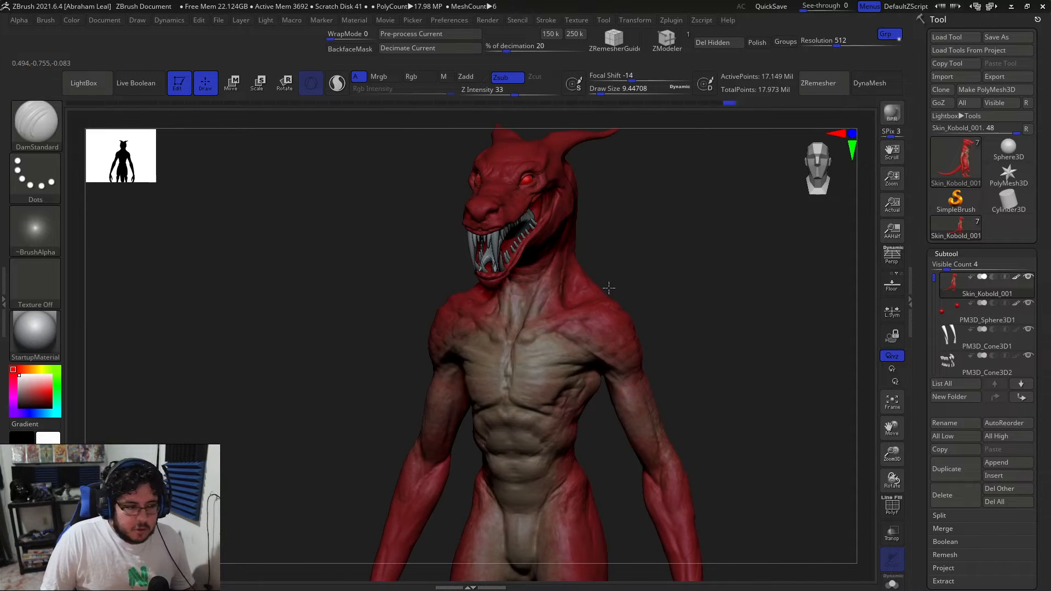
Switch to the Standard brush and set its stroke to Color Spray.
left_click(56, 334)
left_click(34, 340)
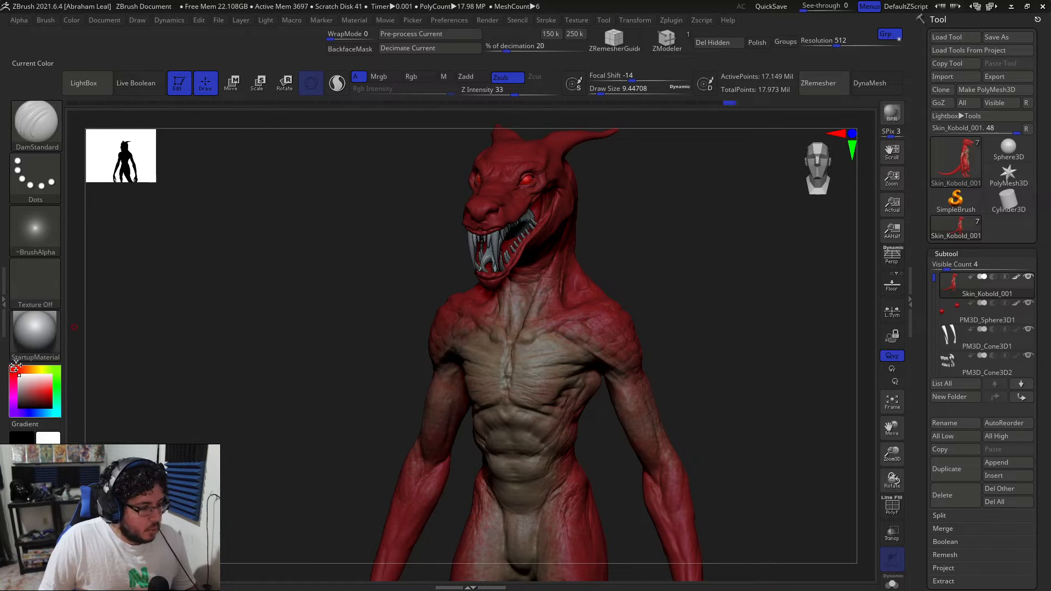
left_click(383, 77)
key("b")
key("s")
key("t")
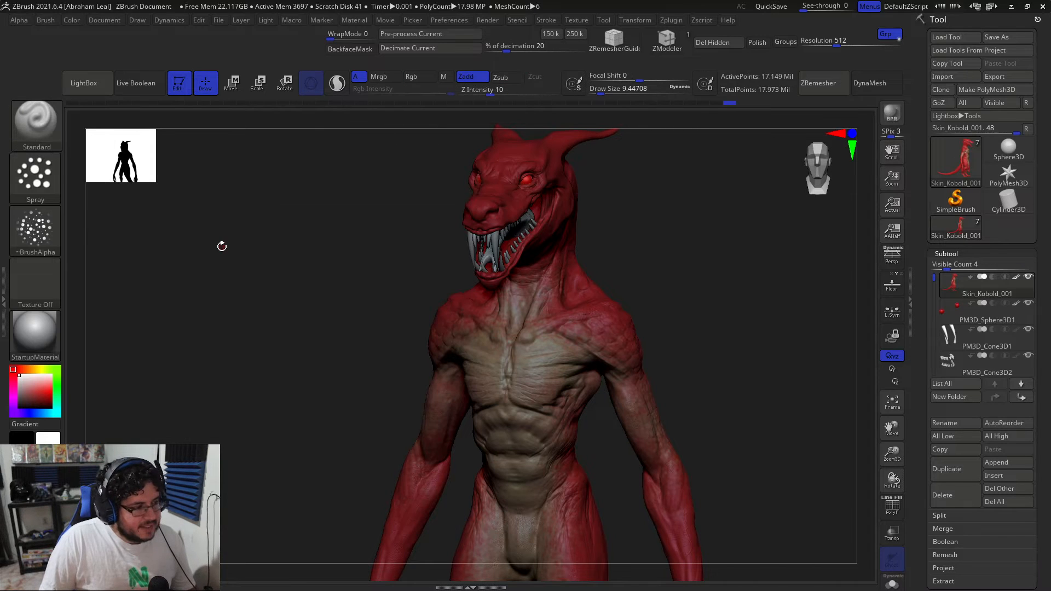
left_click(46, 172)
left_click(209, 204)
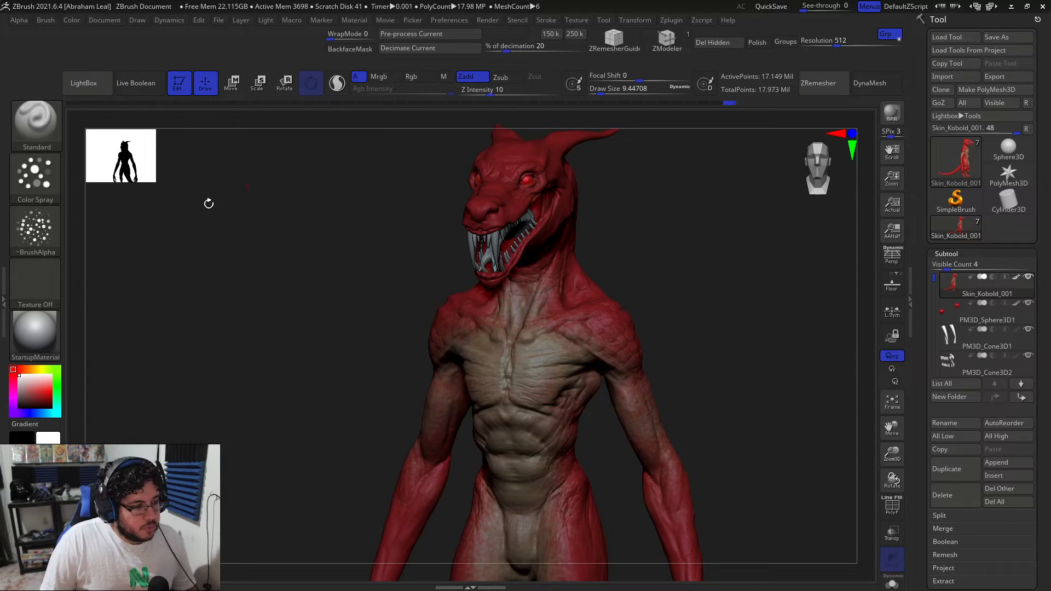
left_click(35, 233)
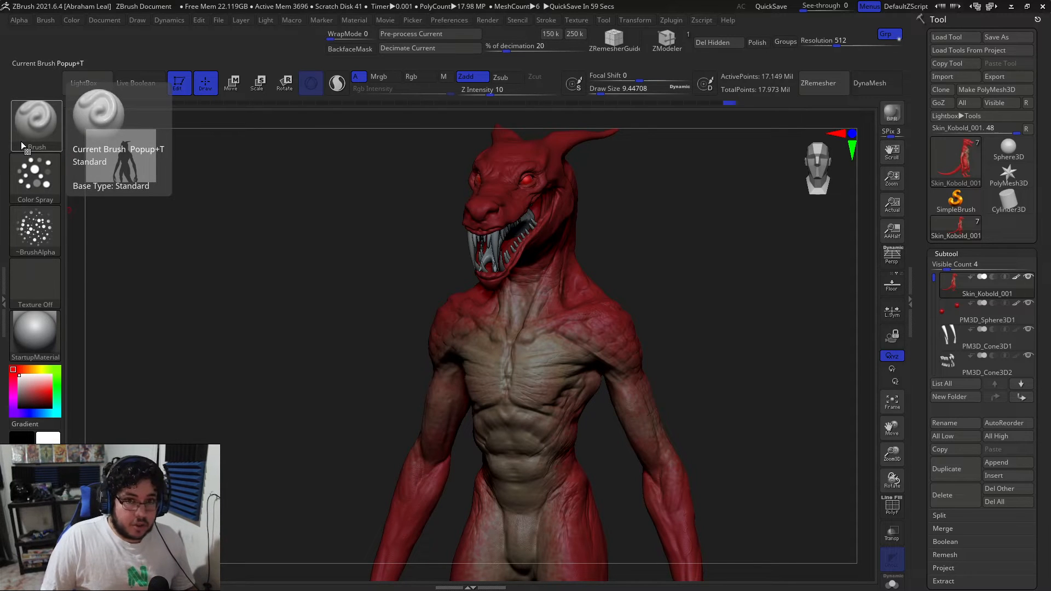
Fill the whole skin subtool with white, then fill it again with Mrgb enabled so that it also takes the StartupMaterial.
mouse_move(269, 278)
left_mouse_down()
mouse_move(303, 284)
mouse_move(404, 259)
left_mouse_up()
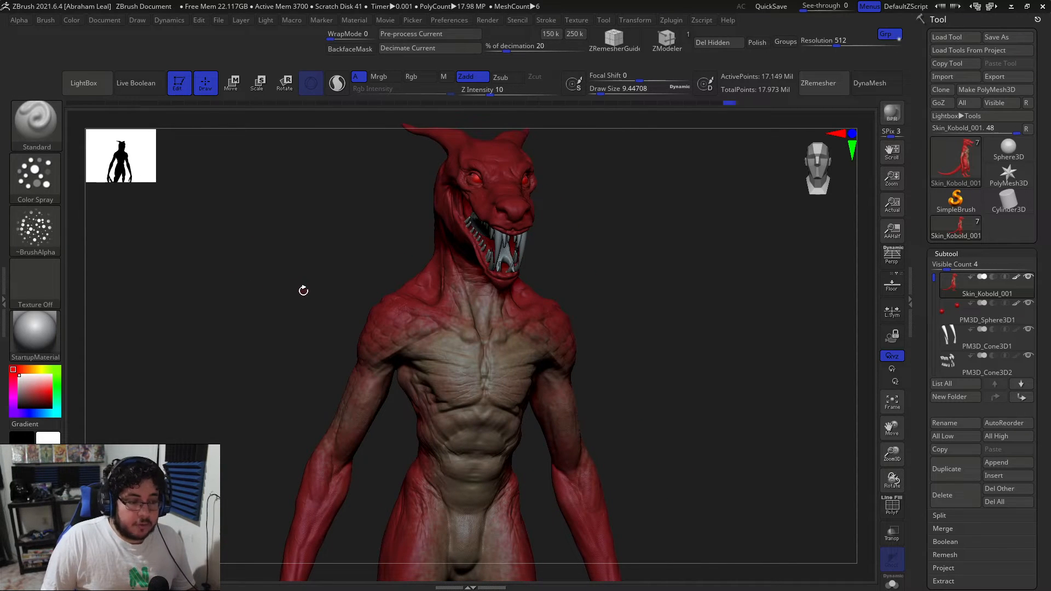
left_click(75, 19)
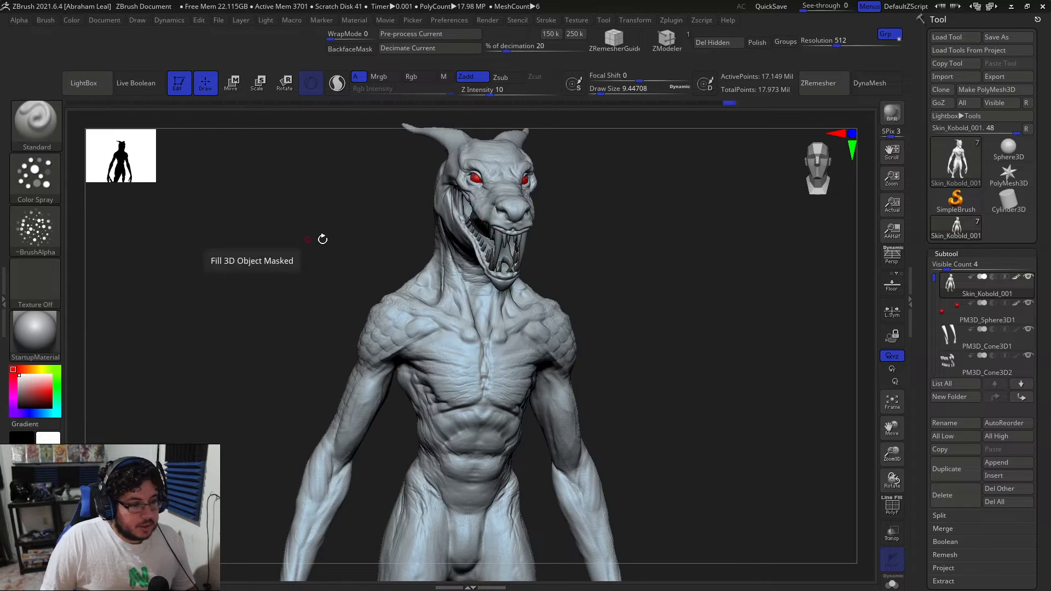
left_click_drag(301, 241, 322, 232, "shift")
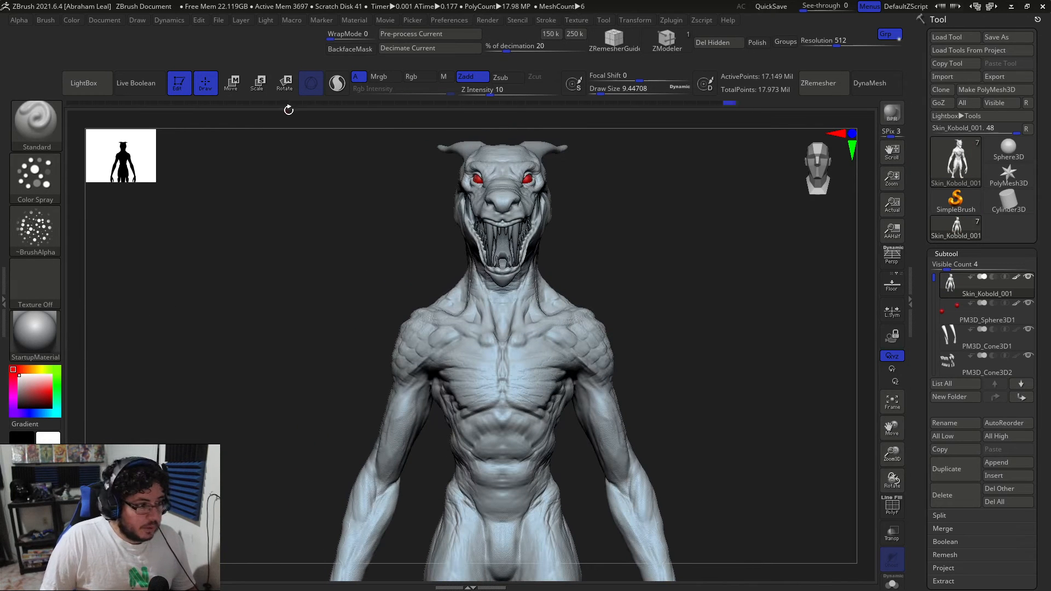
left_click(385, 77)
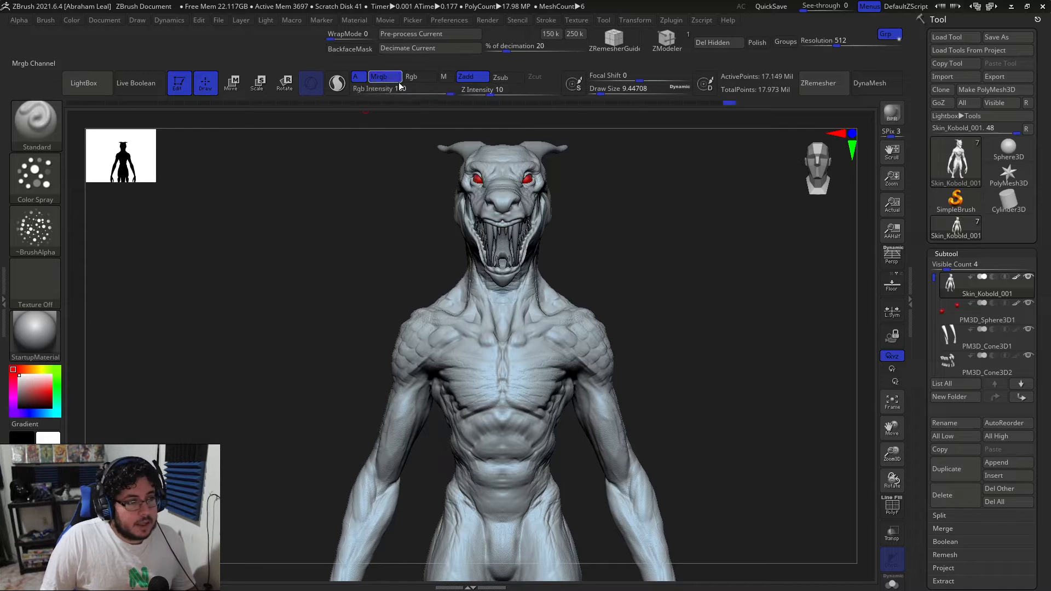
left_click(71, 20)
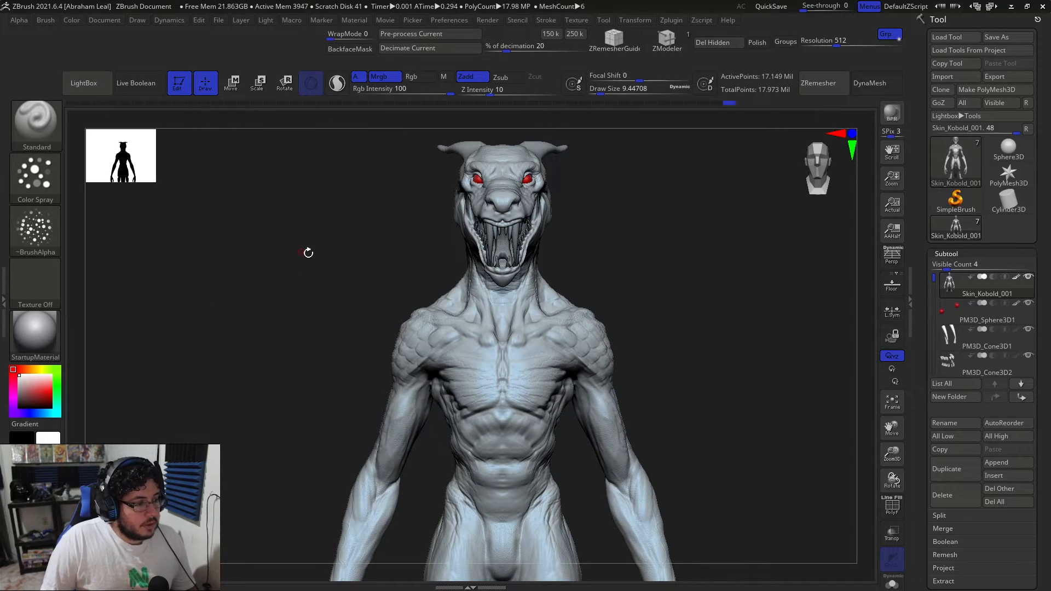
Build up a dark red base (R 62, G 19, B 19) on the skin by filling the object repeatedly at Rgb intensity 51.
left_click_drag(309, 253, 350, 257)
left_click(32, 389)
left_click_drag(32, 389, 38, 404)
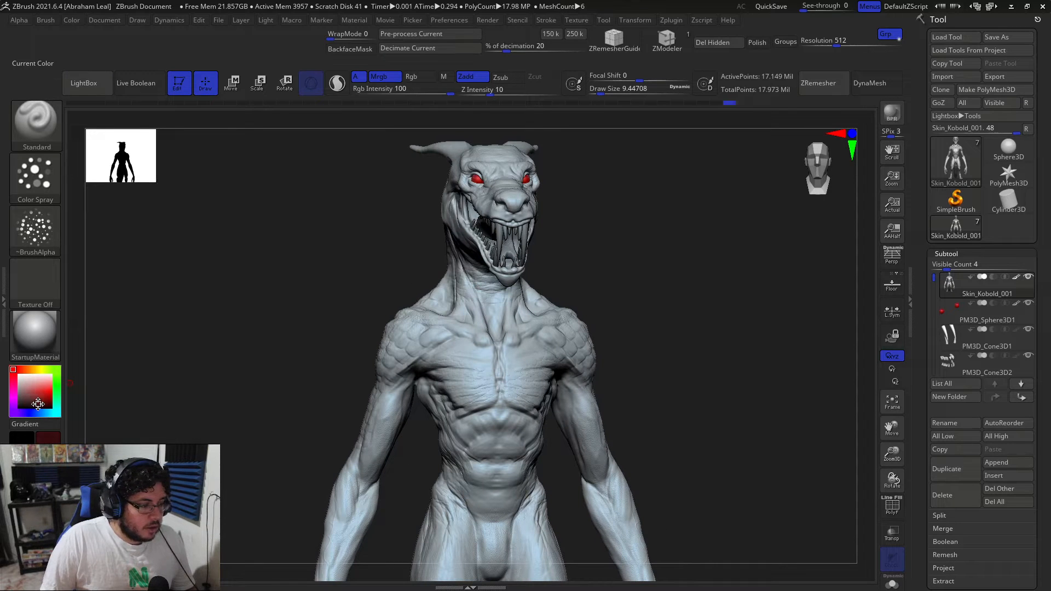
left_click_drag(175, 378, 265, 303)
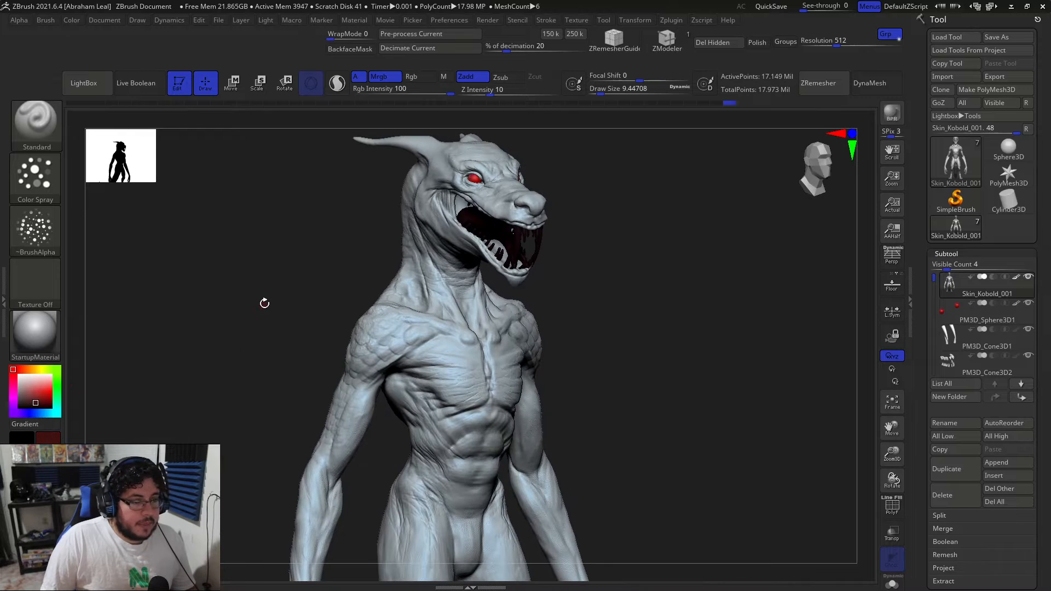
left_click(385, 89)
type("18")
left_click_drag(406, 89, 423, 90)
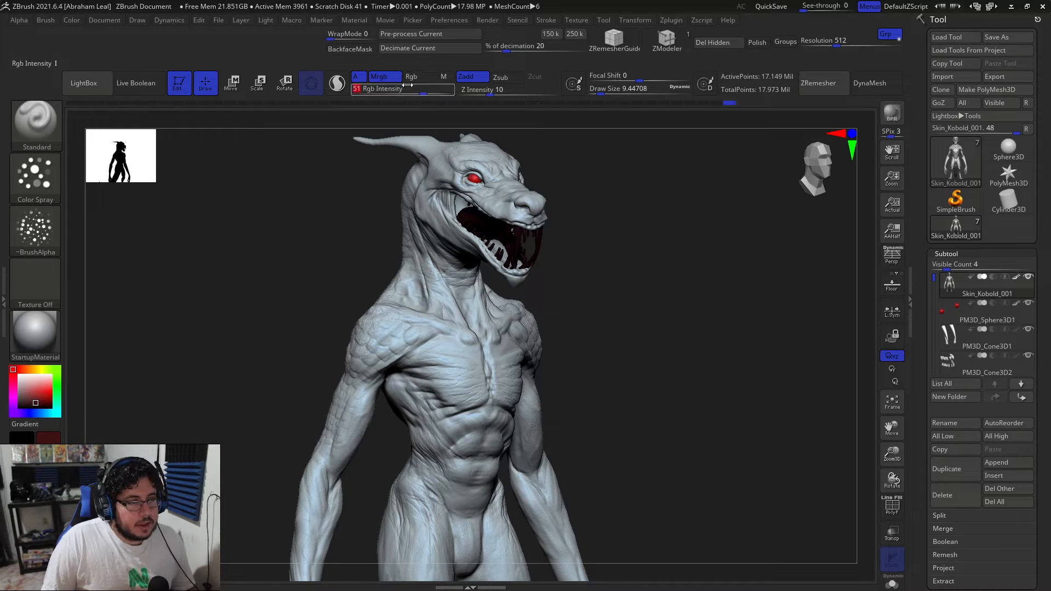
left_click(82, 19)
left_click(97, 256)
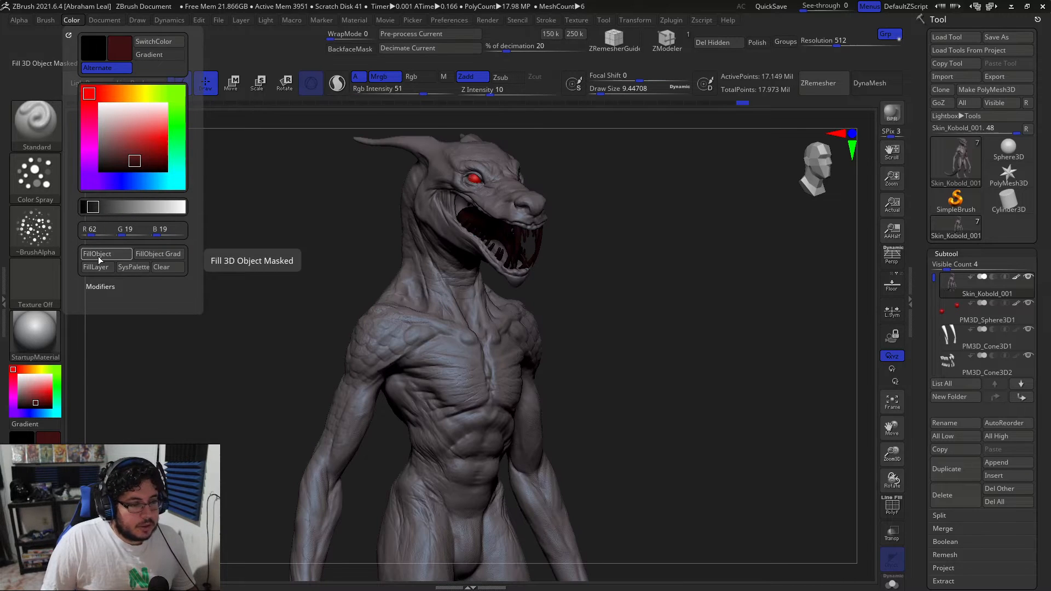
left_click(97, 256)
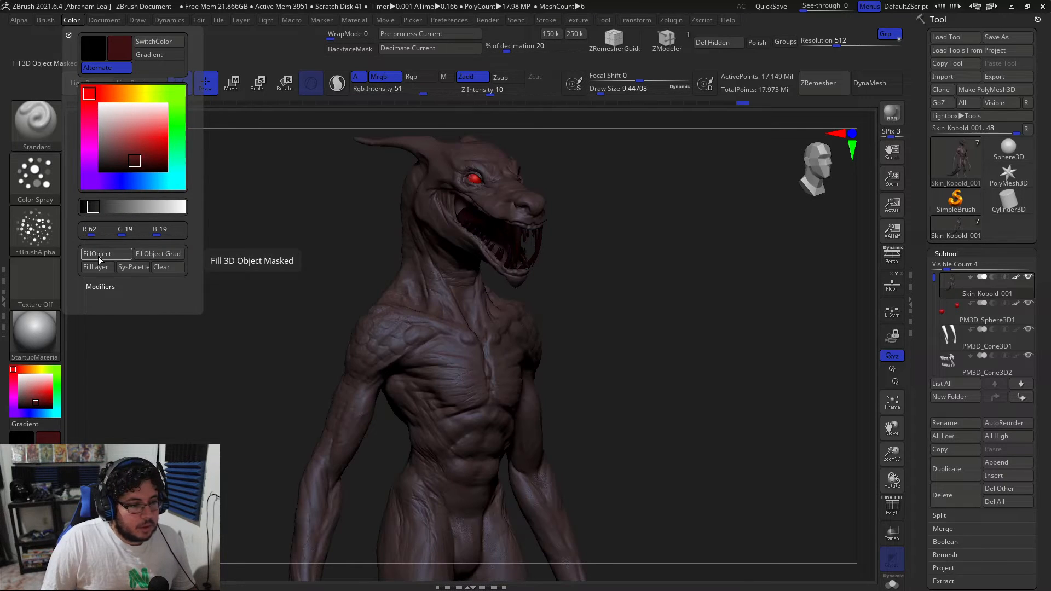
left_click(98, 257)
left_click_drag(267, 265, 228, 263, "shift")
Set up colour-only painting in a brighter red: Zadd off, Rgb on, Rgb intensity 100 and draw size about 44.
left_click_drag(594, 244, 571, 191, "alt")
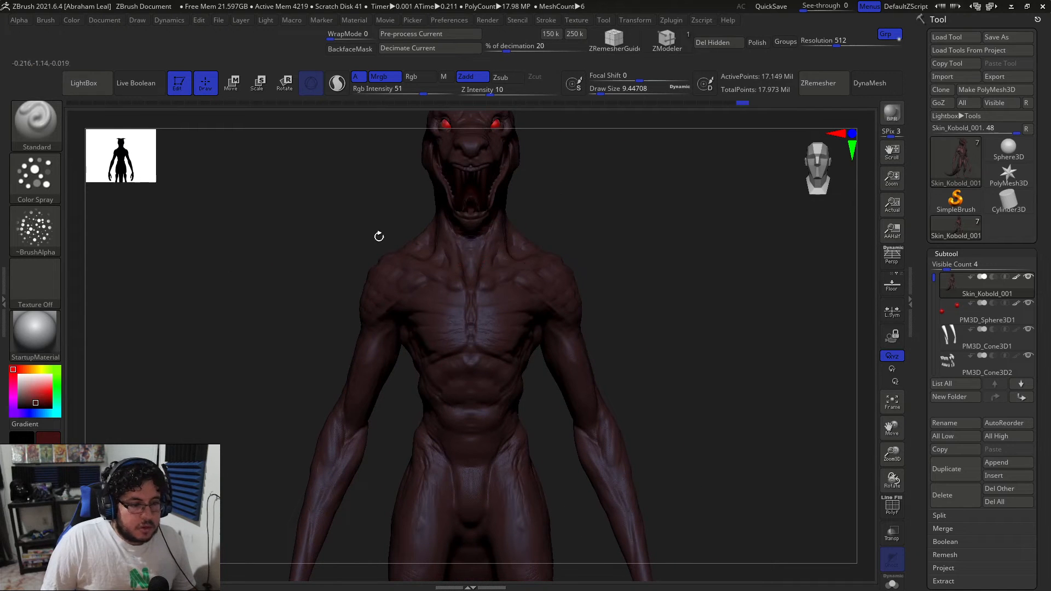
left_click_drag(576, 247, 654, 311)
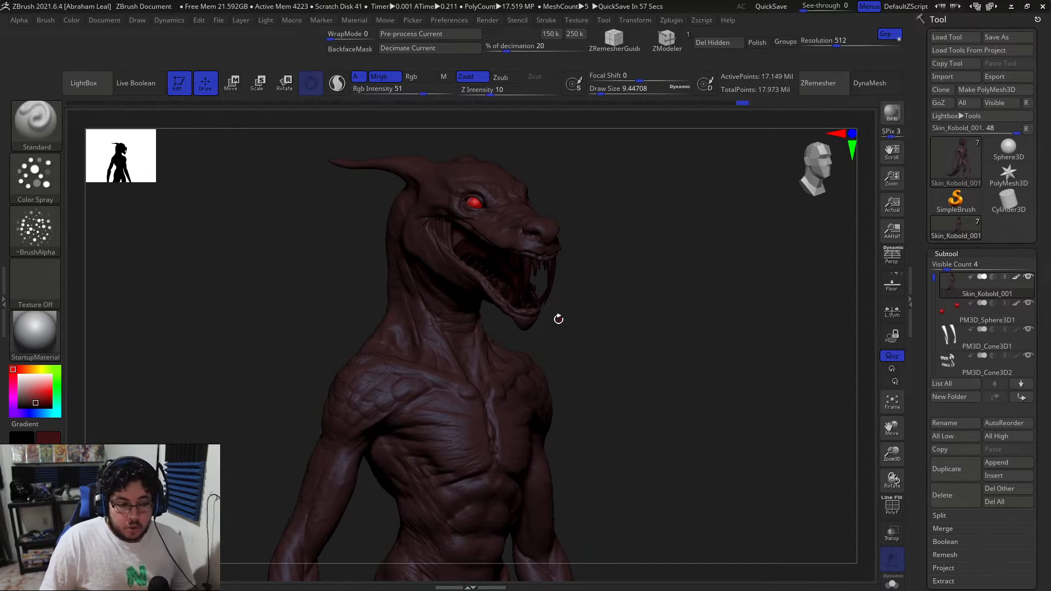
left_click_drag(550, 319, 573, 310)
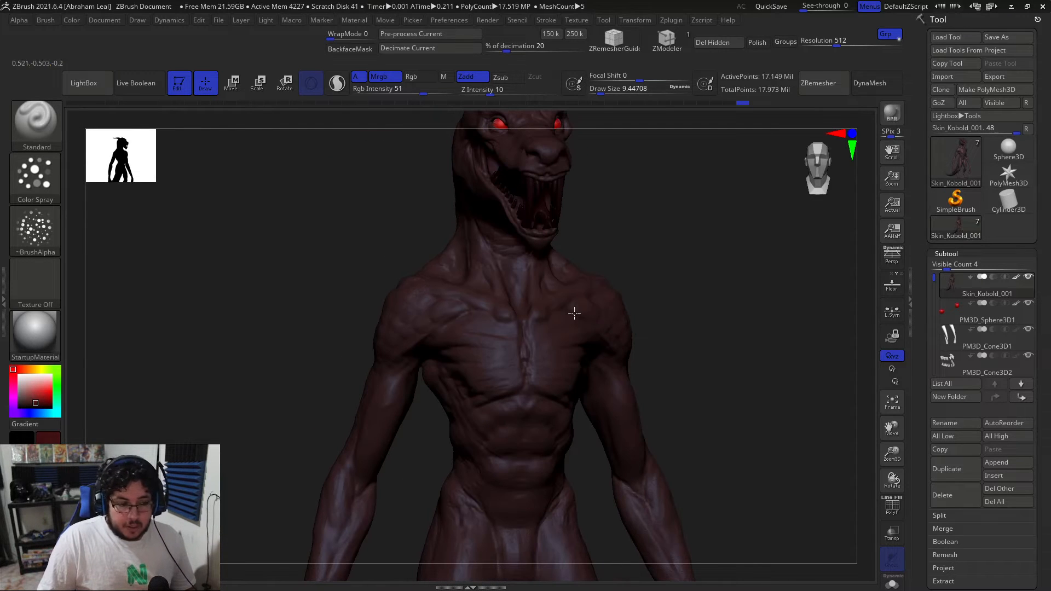
left_click(44, 396)
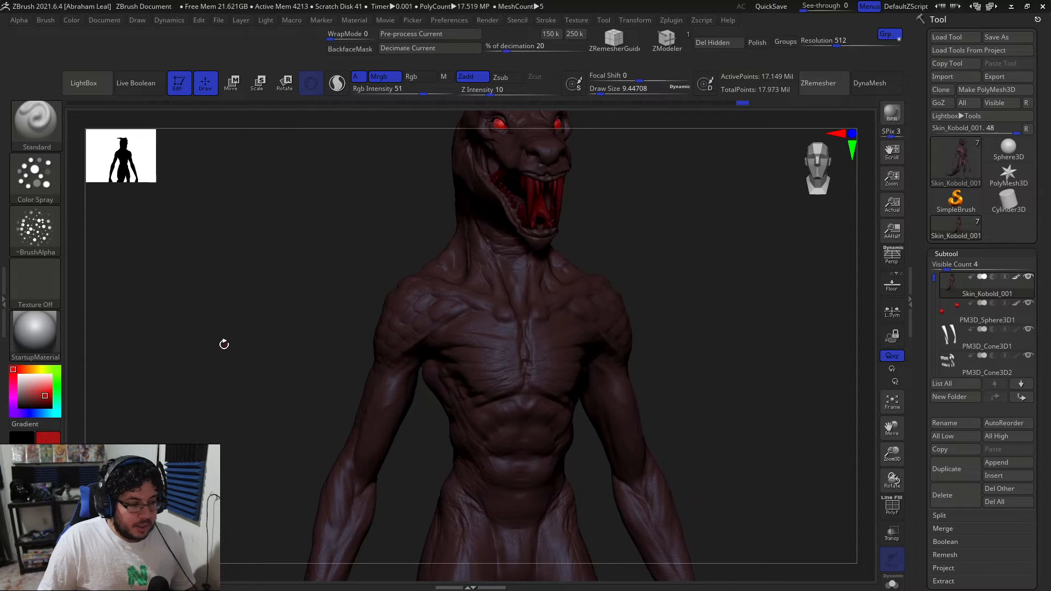
left_click_drag(820, 249, 560, 261)
key("space")
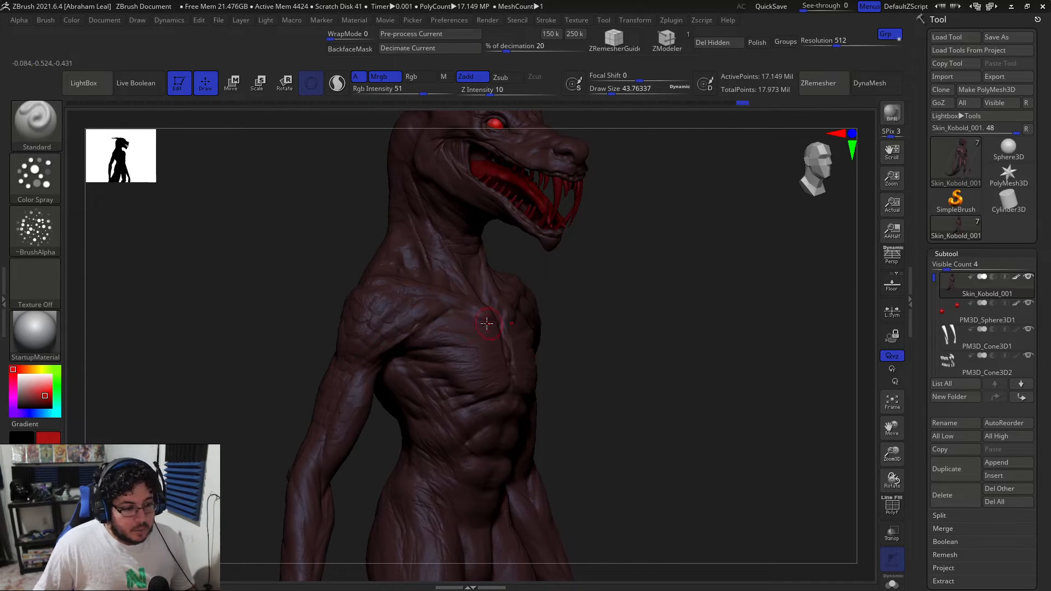
left_click(466, 77)
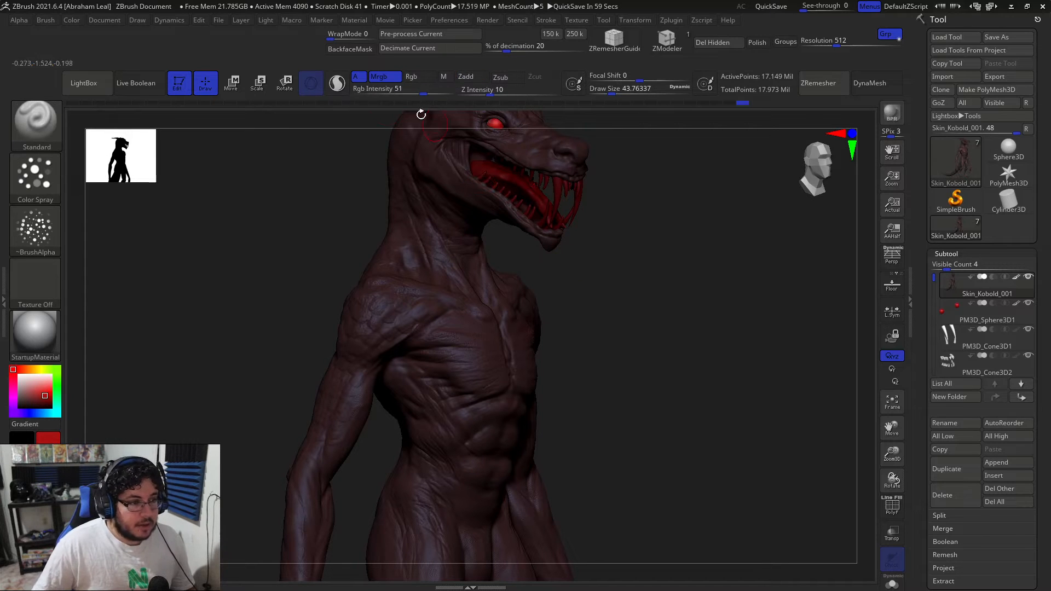
left_click(422, 81)
left_click(450, 91)
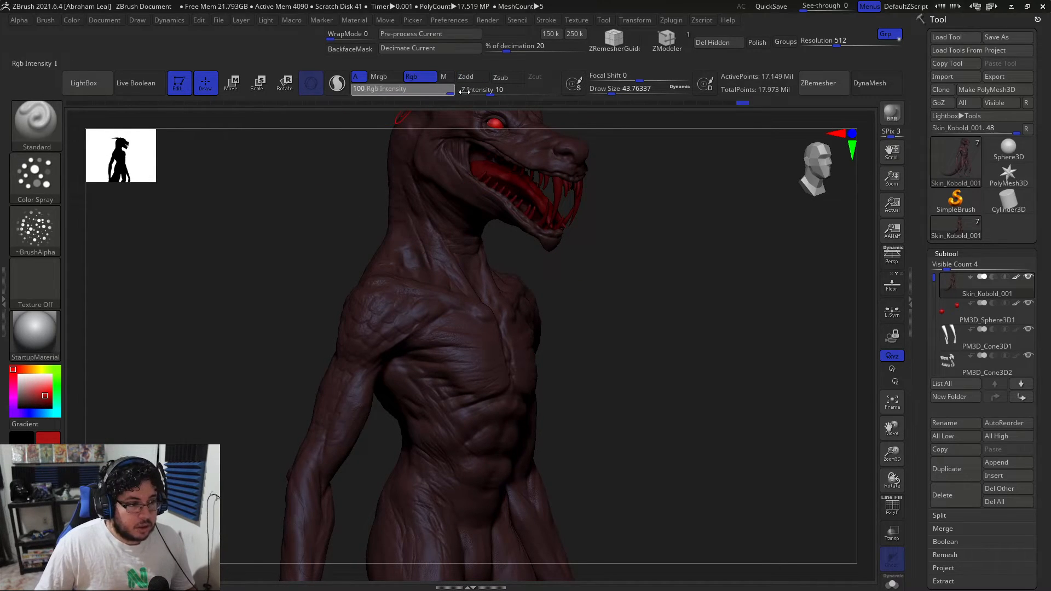
Spray red over the pectorals, the sides of the rib cage and the abdominal muscles.
left_click_drag(597, 323, 393, 346)
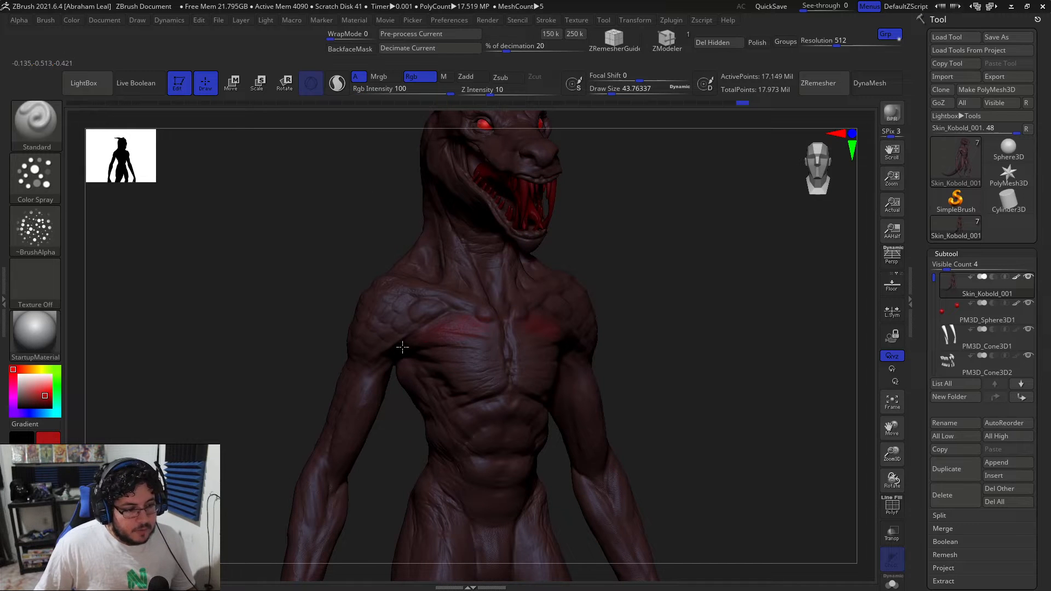
right_click_drag(515, 372, 384, 382)
left_click_drag(423, 401, 426, 409)
right_click_drag(570, 395, 526, 343, "alt")
mouse_move(421, 388)
left_mouse_down()
mouse_move(458, 384)
mouse_move(422, 425)
mouse_move(442, 417)
left_mouse_up()
left_click_drag(373, 376, 397, 395)
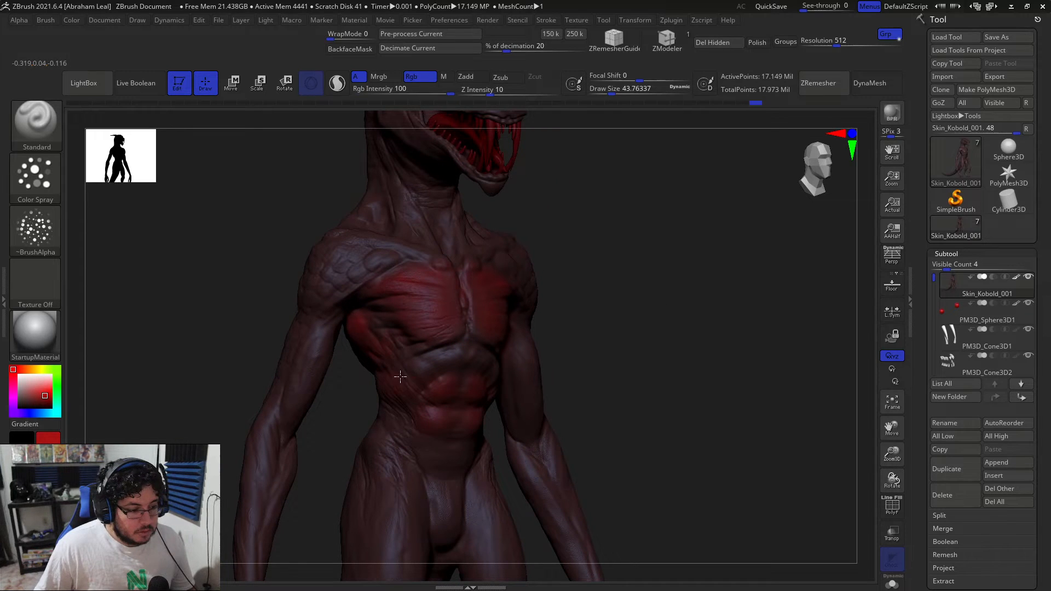
Spray red over the lower belly, the hips and the fronts of the thighs.
right_click_drag(597, 311, 577, 253, "alt")
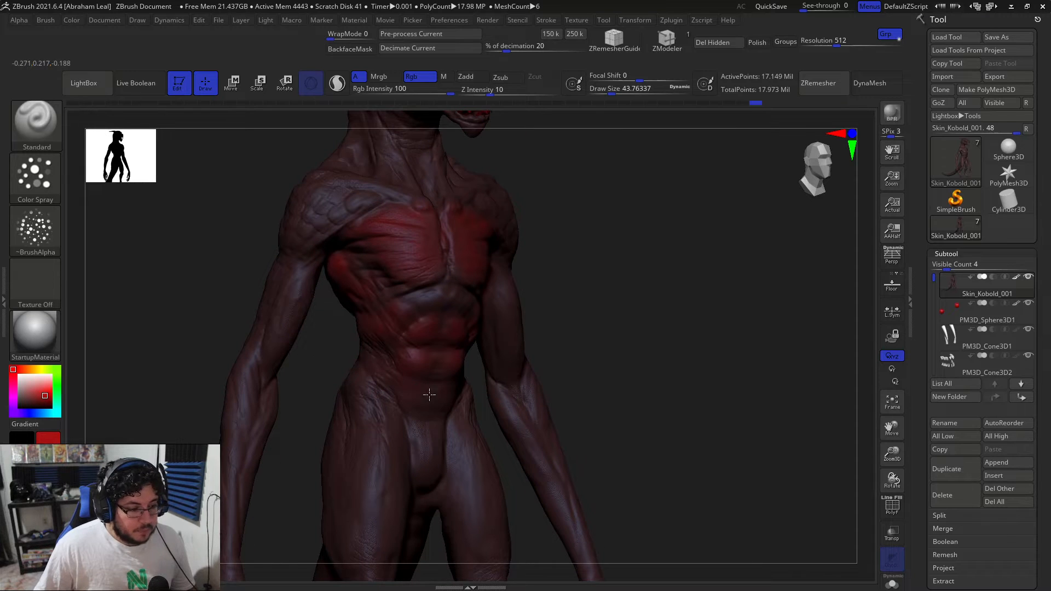
right_click_drag(426, 373, 339, 366)
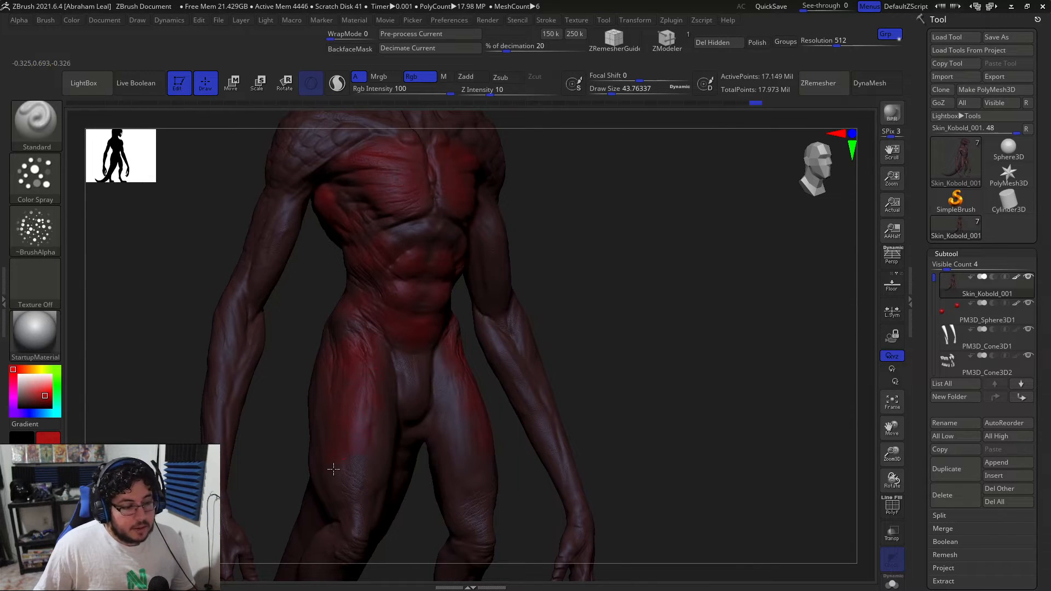
right_click_drag(381, 491, 351, 442)
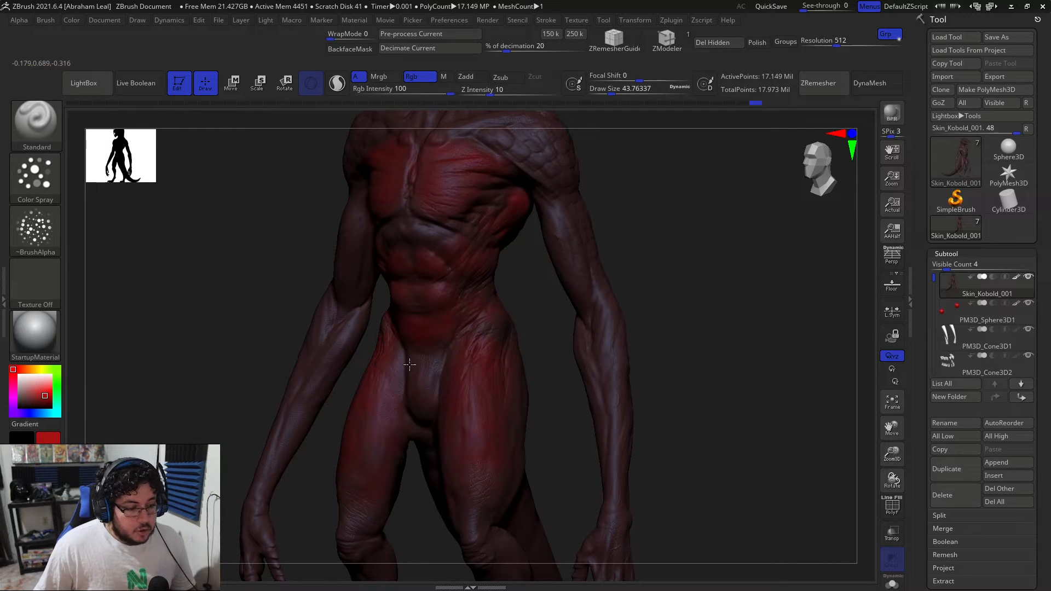
left_click_drag(805, 300, 838, 302, "shift")
Spray red along the upper arms and around both sides of the forearms.
left_click_drag(725, 258, 436, 292)
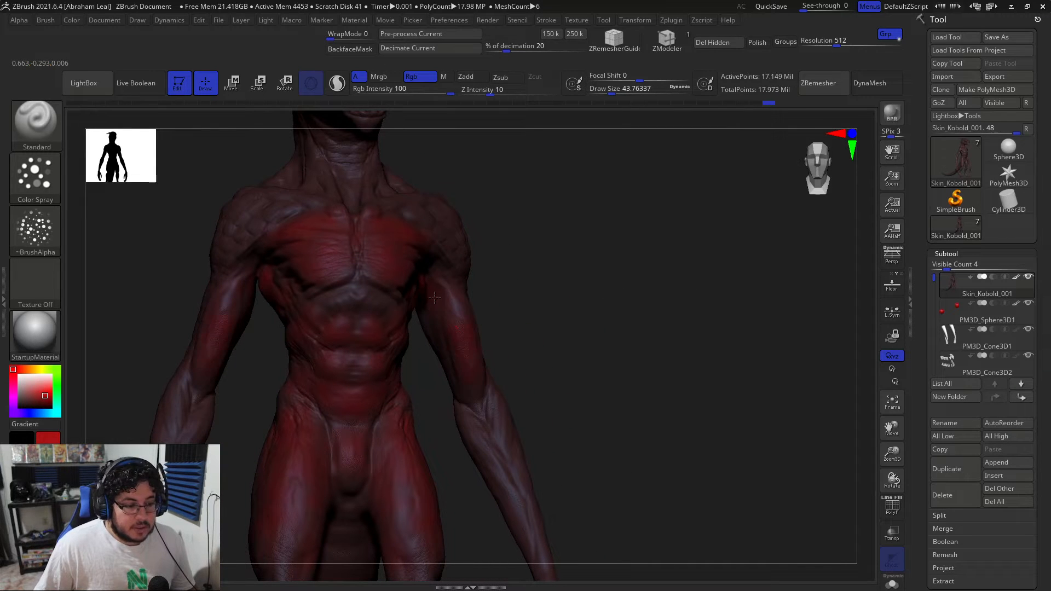
left_click_drag(594, 321, 494, 361)
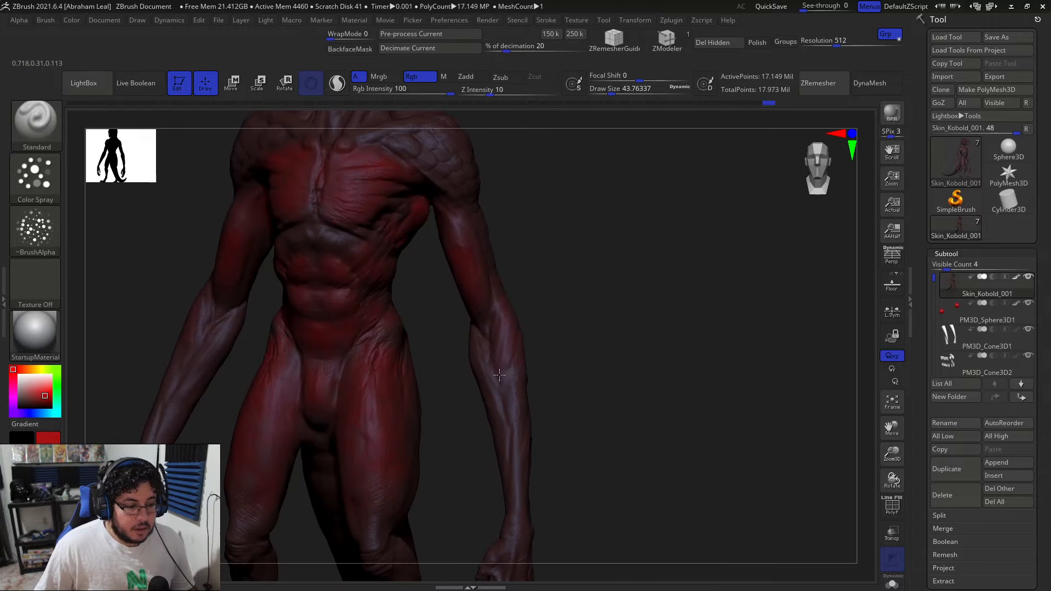
left_click_drag(579, 403, 469, 370)
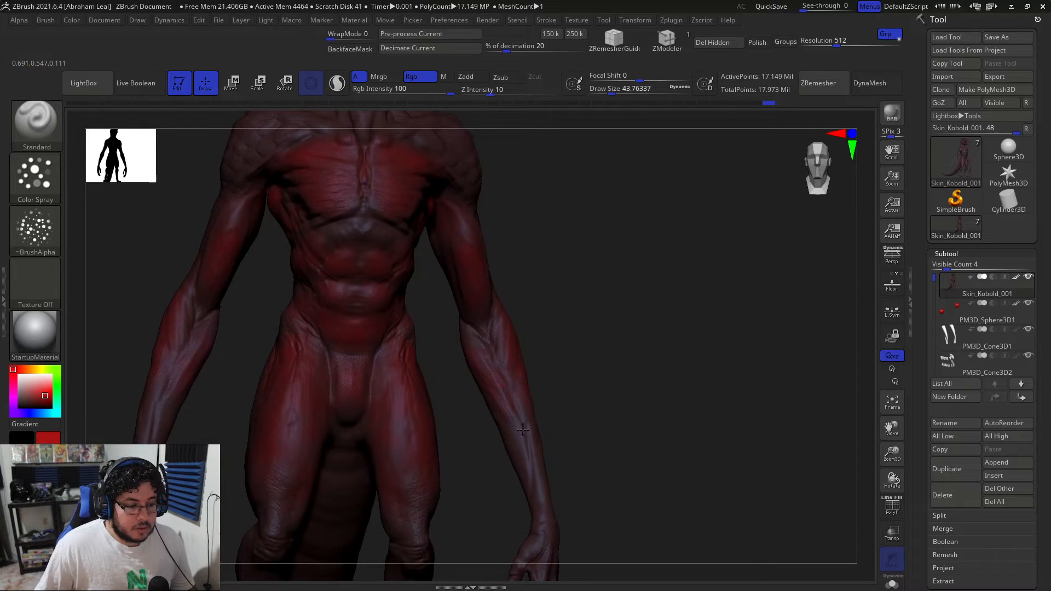
left_click_drag(615, 410, 439, 325)
left_click_drag(374, 478, 307, 383)
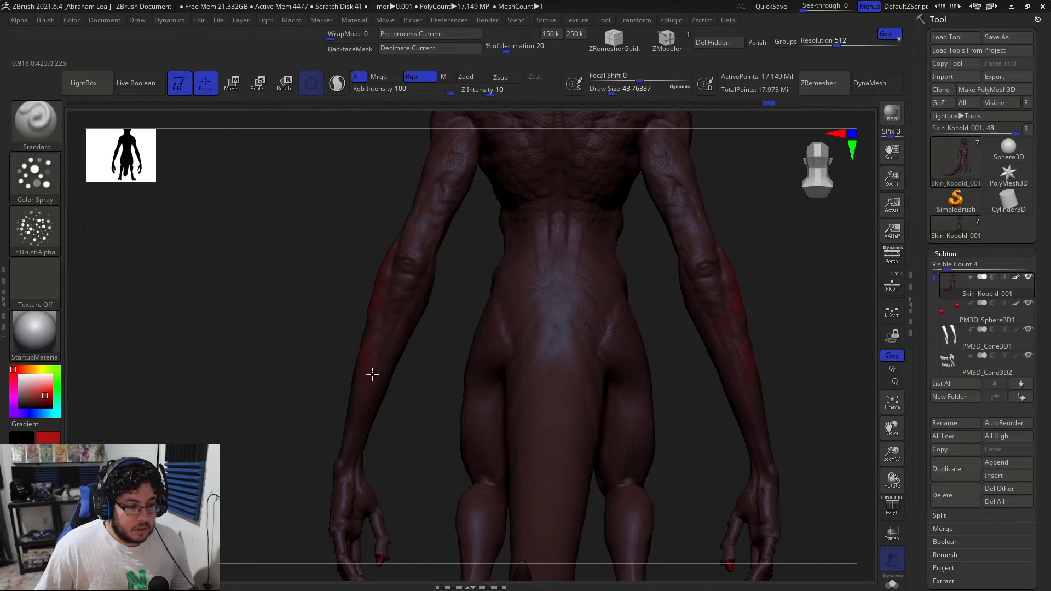
Spray red over the lower back above the tail, undoing and repainting the strokes for a softer tint.
left_click_drag(443, 347, 503, 286)
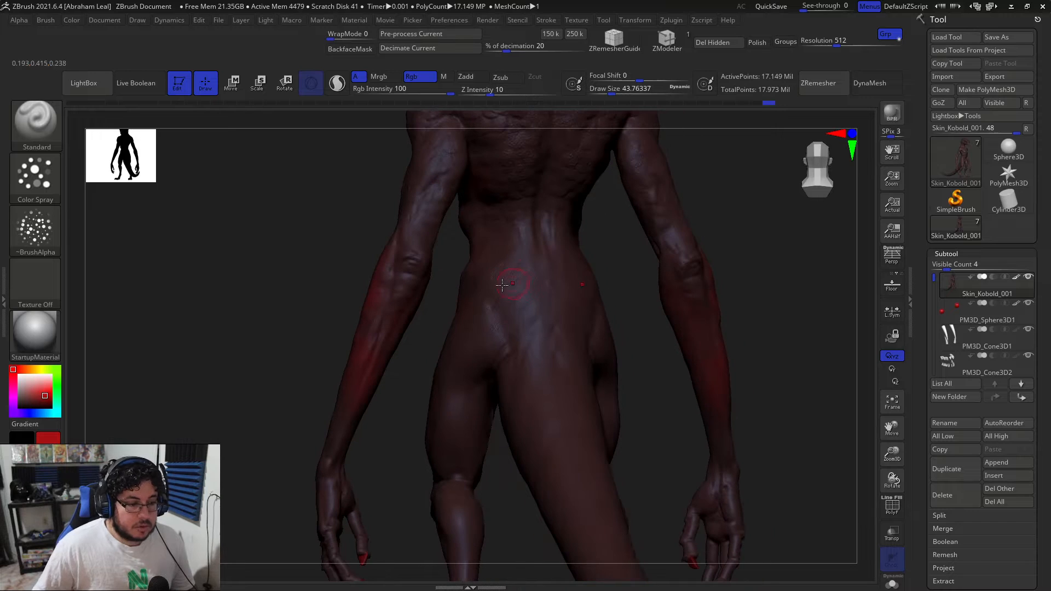
key("ctrl")
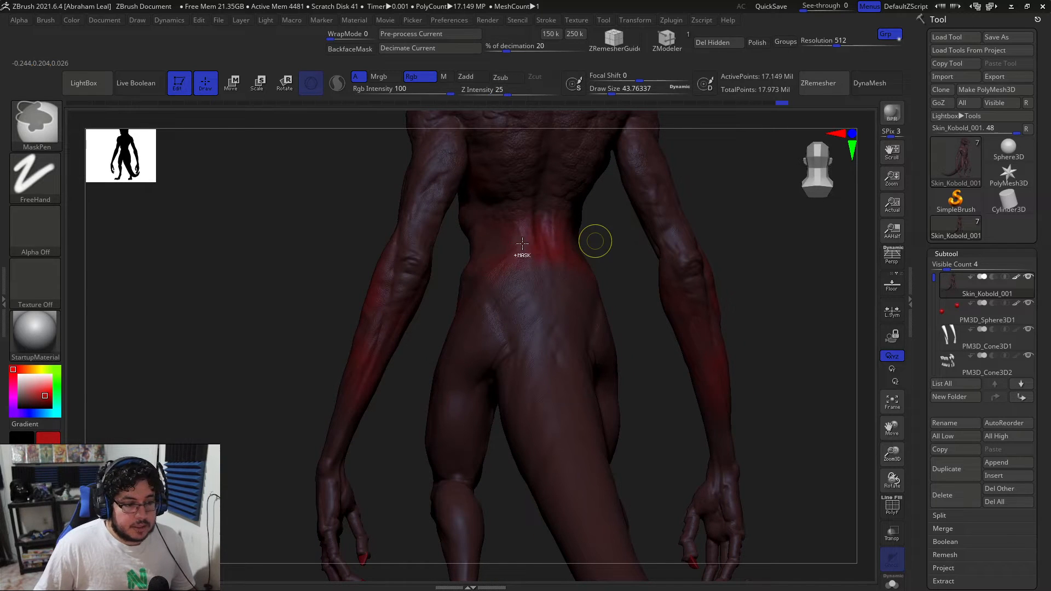
key("ctrl+z")
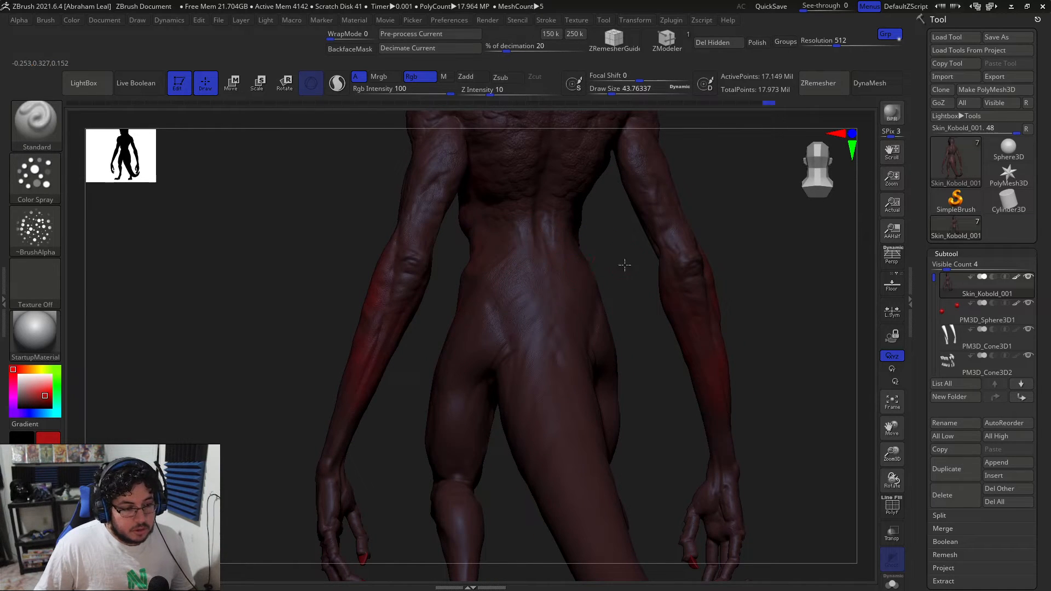
mouse_move(536, 245)
left_mouse_down()
mouse_move(524, 244)
mouse_move(540, 249)
left_mouse_up()
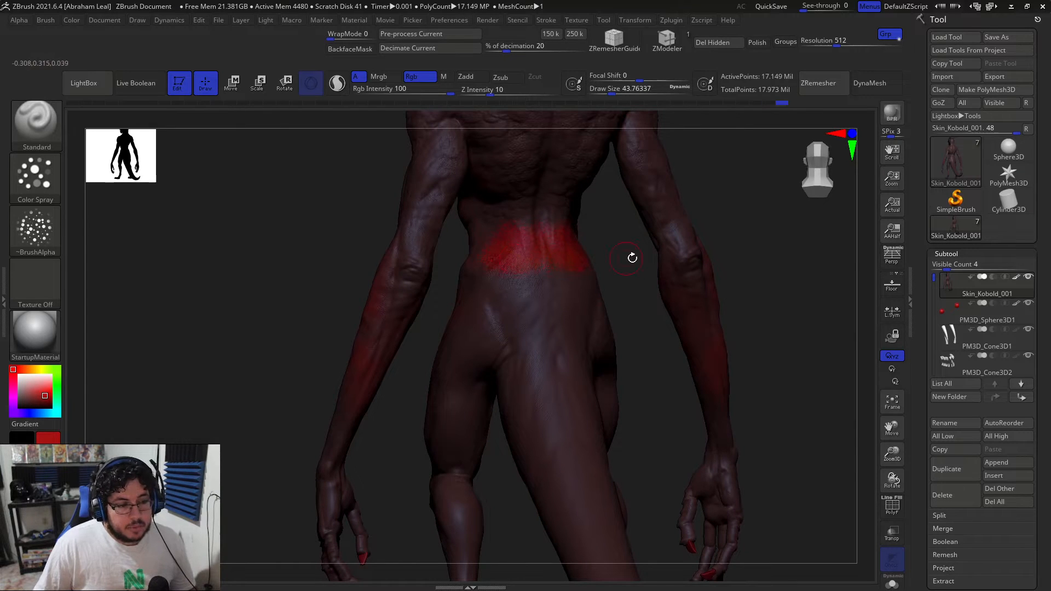
key("ctrl+z")
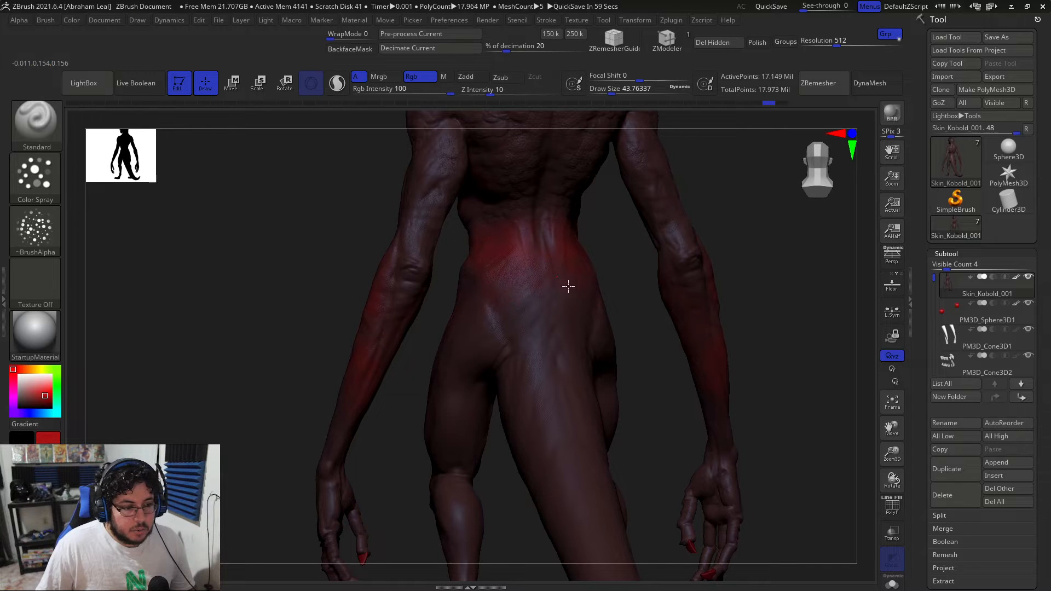
Spray red over the buttocks and the full length of the tail, undoing and repainting the first heavy pass.
left_click_drag(485, 360, 589, 388)
left_click_drag(635, 422, 604, 339, "alt")
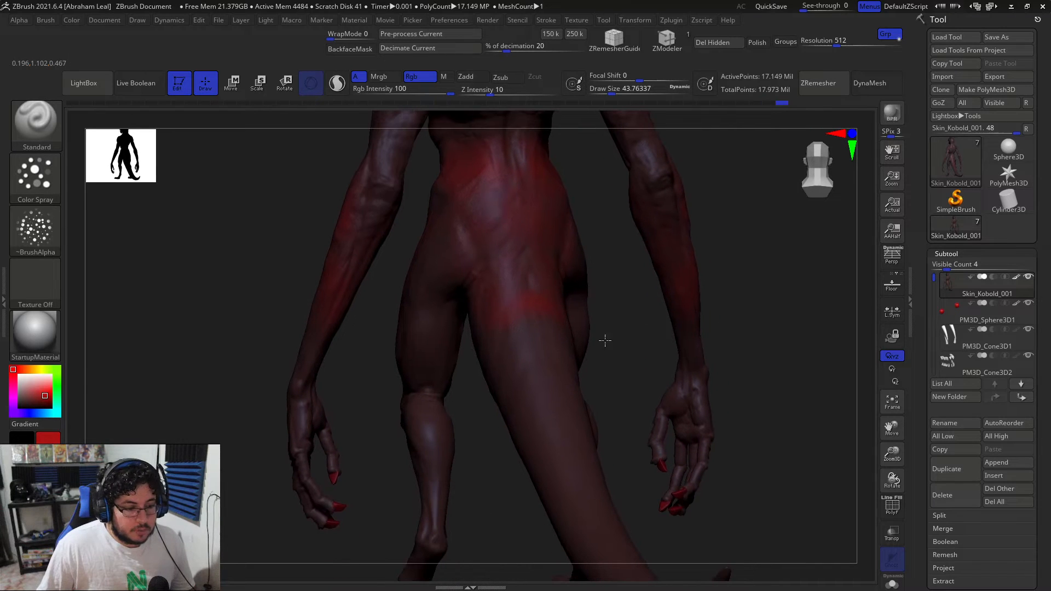
key("ctrl+z")
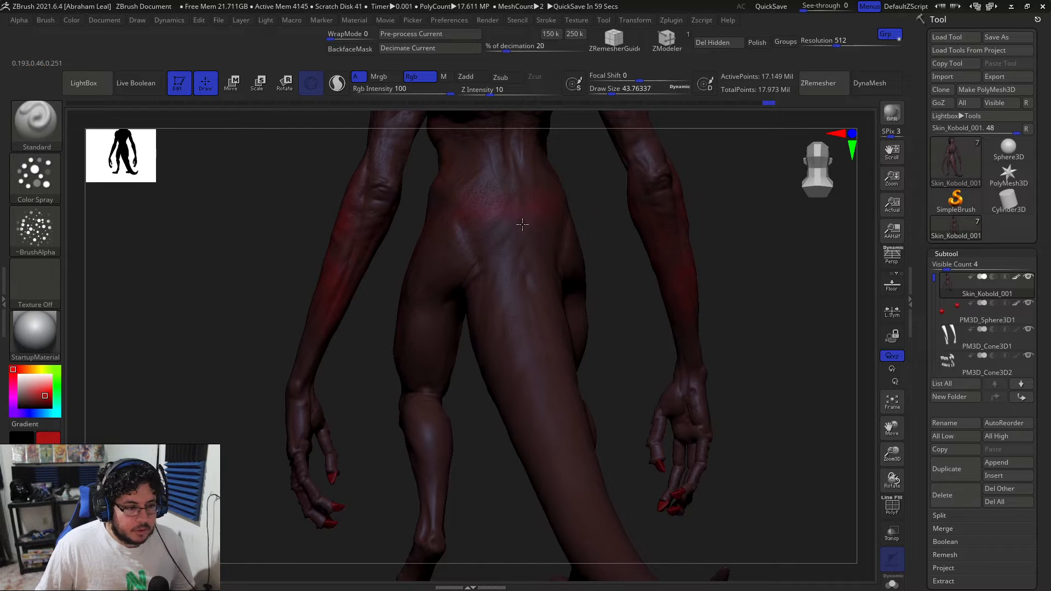
left_click_drag(618, 345, 650, 244, "alt")
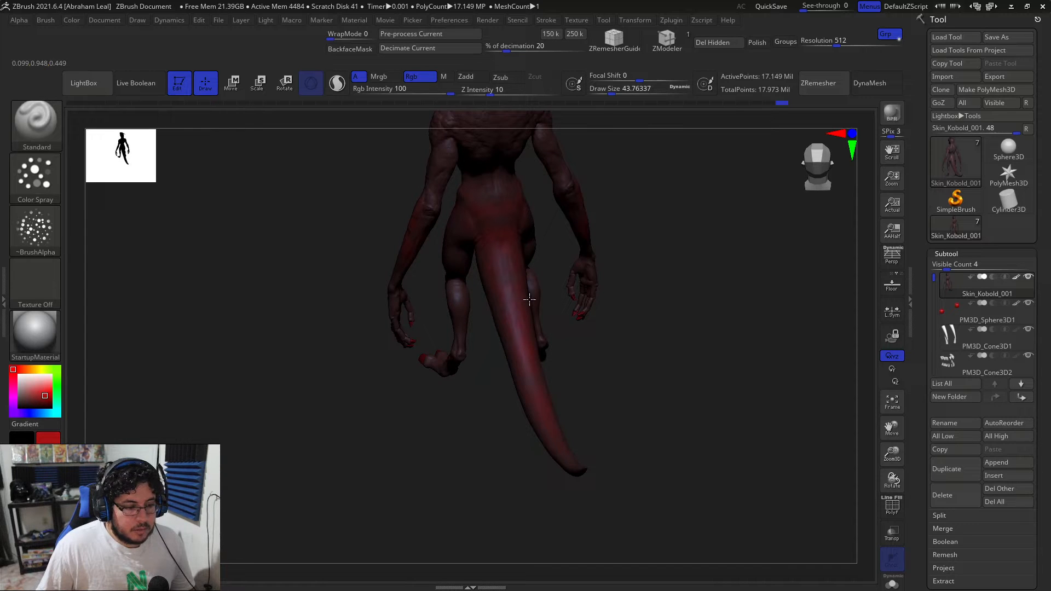
Spray red over the shoulders and across the upper back up to the base of the neck.
mouse_move(675, 184)
left_mouse_down()
mouse_move(659, 238)
mouse_move(602, 252)
left_mouse_up()
left_click_drag(453, 267, 458, 216)
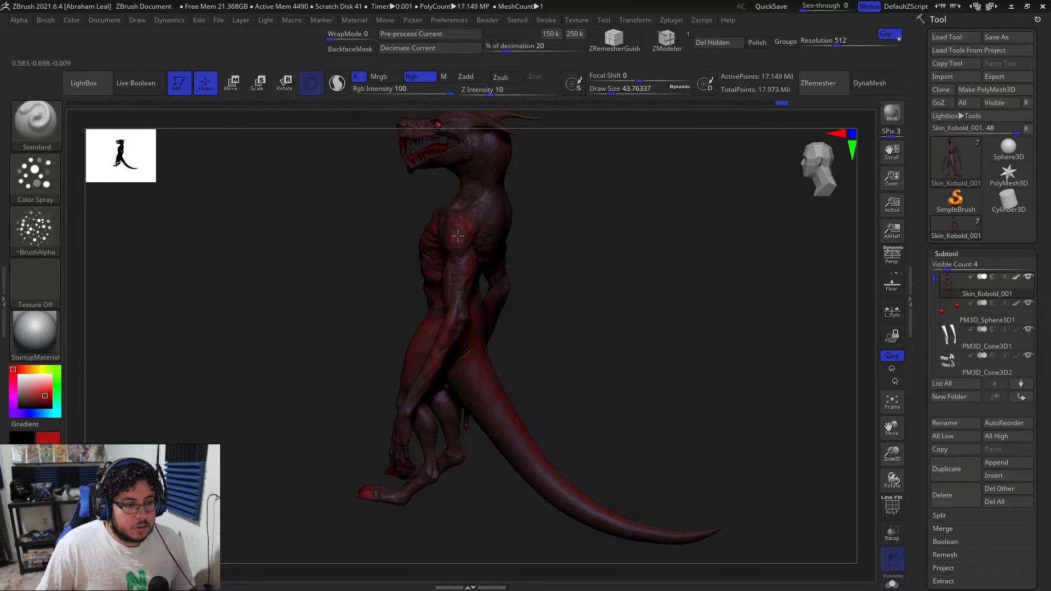
left_click_drag(593, 206, 440, 220)
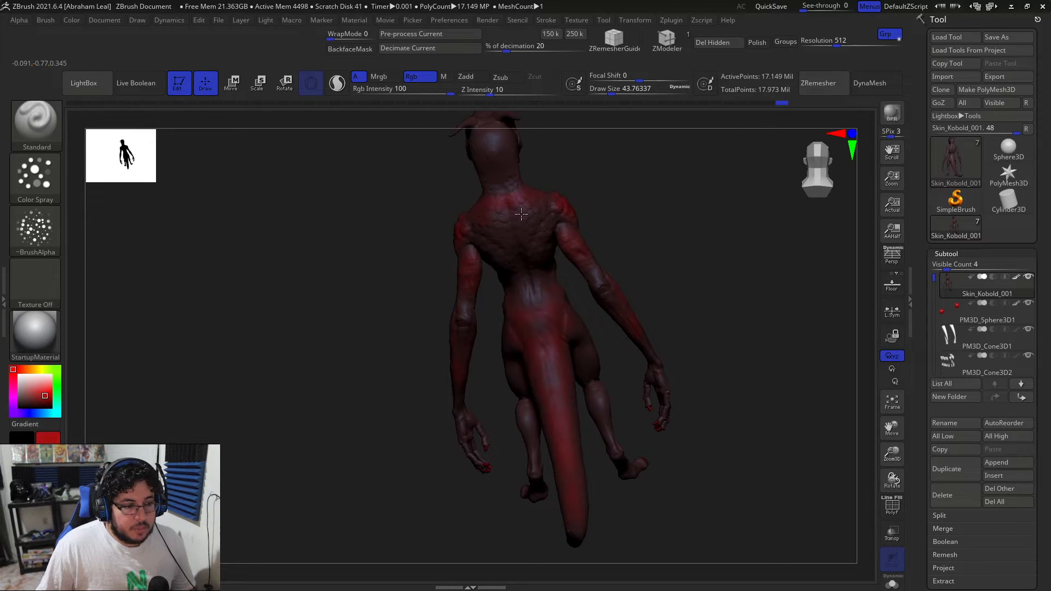
left_click_drag(603, 220, 455, 265)
Spray red over the snout, jaw, brow, neck and the back of the head.
left_click_drag(362, 233, 559, 240)
left_click_drag(628, 264, 635, 351, "alt")
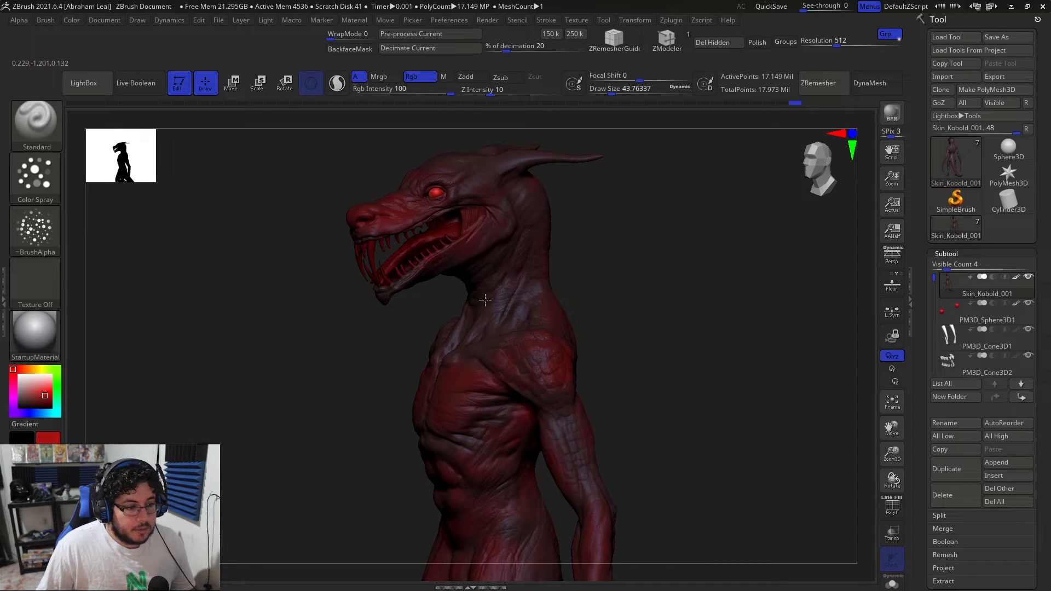
right_click_drag(510, 307, 436, 263)
right_click_drag(496, 180, 518, 233)
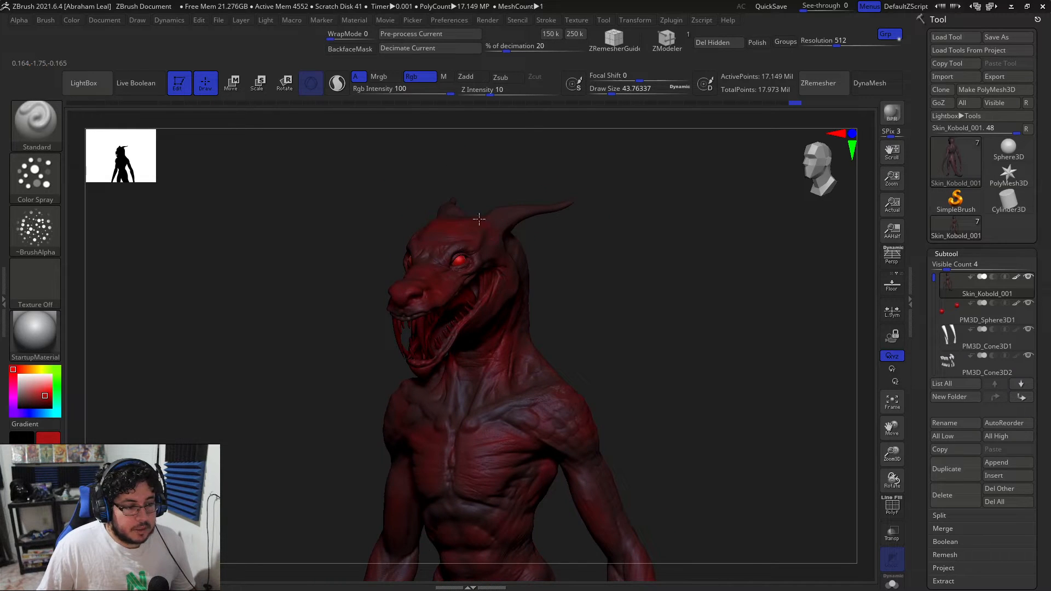
right_click_drag(422, 256, 421, 261)
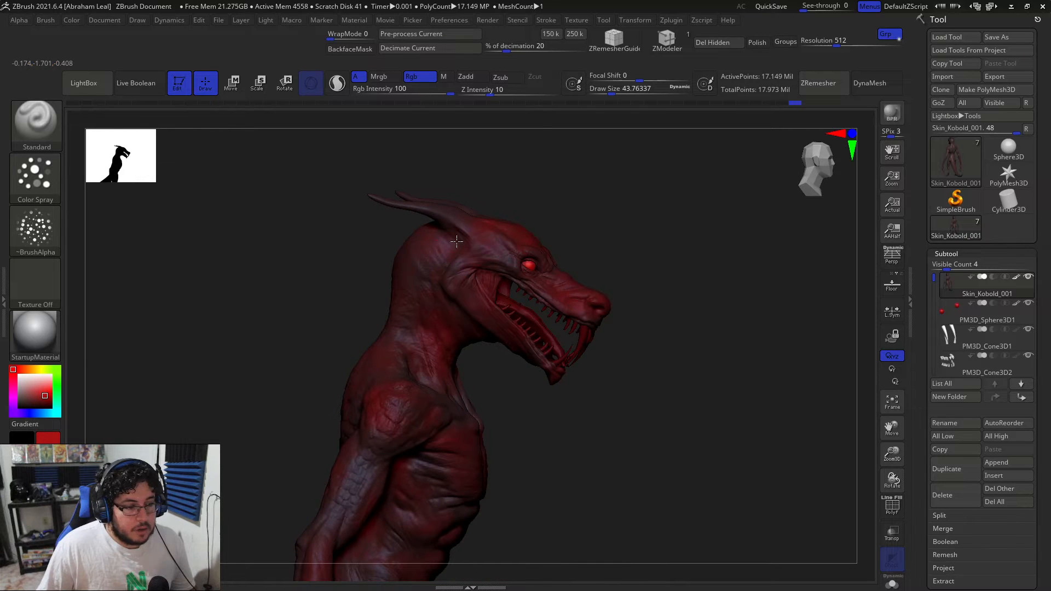
right_click_drag(419, 303, 351, 279)
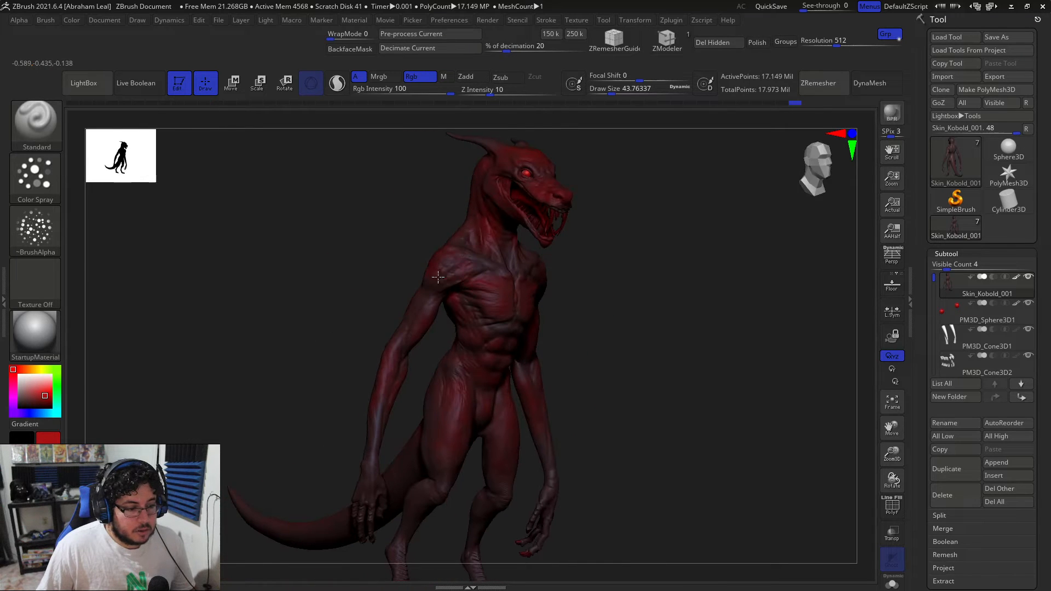
Spray red down the forearms and over the front and back of the lower legs to the ankles.
right_click_drag(322, 429, 436, 330)
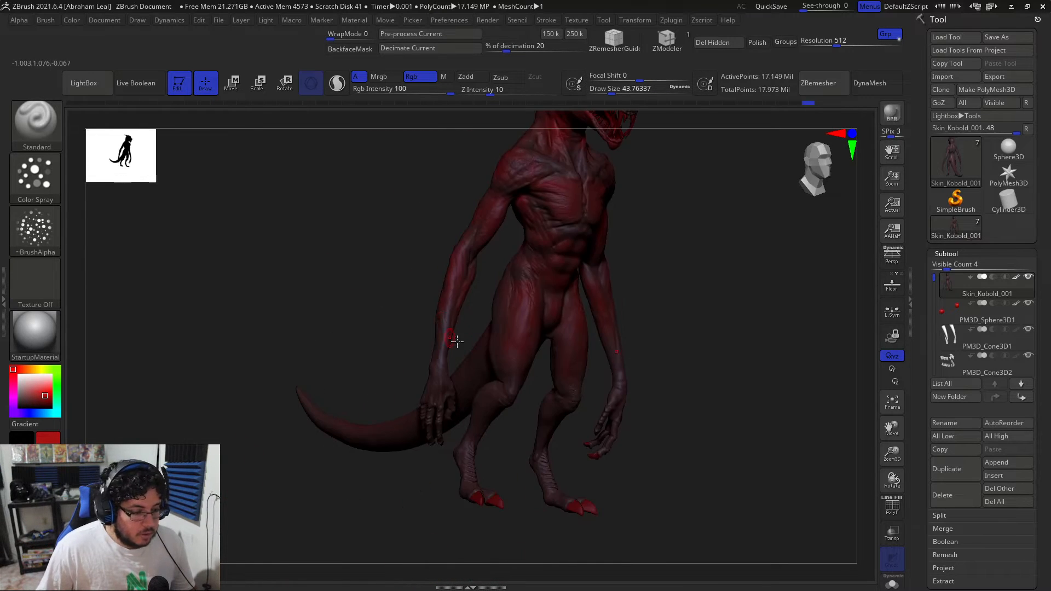
right_click_drag(475, 406, 561, 362)
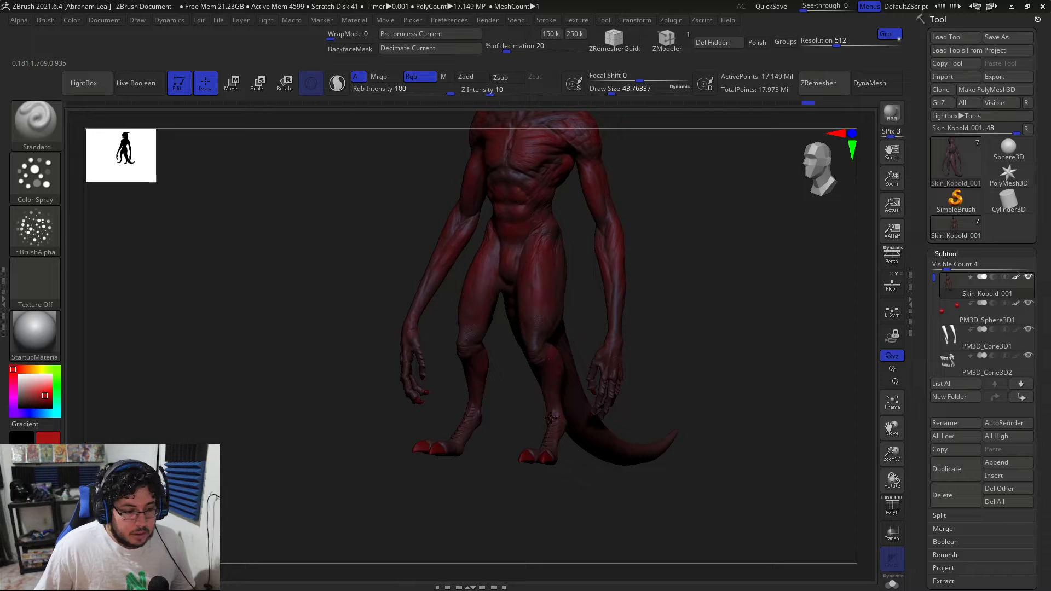
right_click_drag(475, 427, 403, 357)
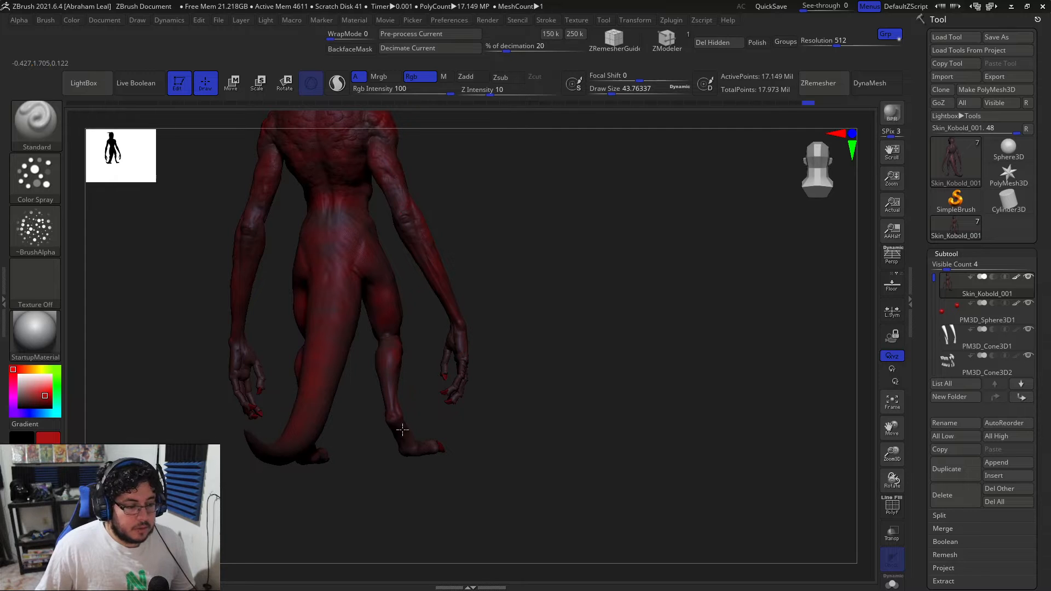
right_click_drag(535, 415, 408, 366)
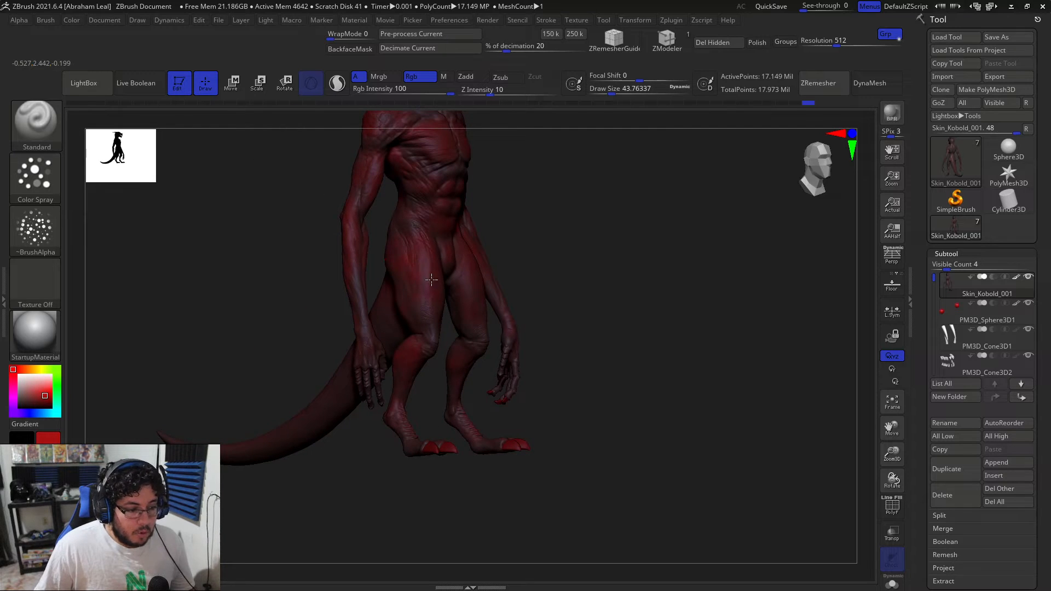
right_click_drag(510, 293, 633, 294)
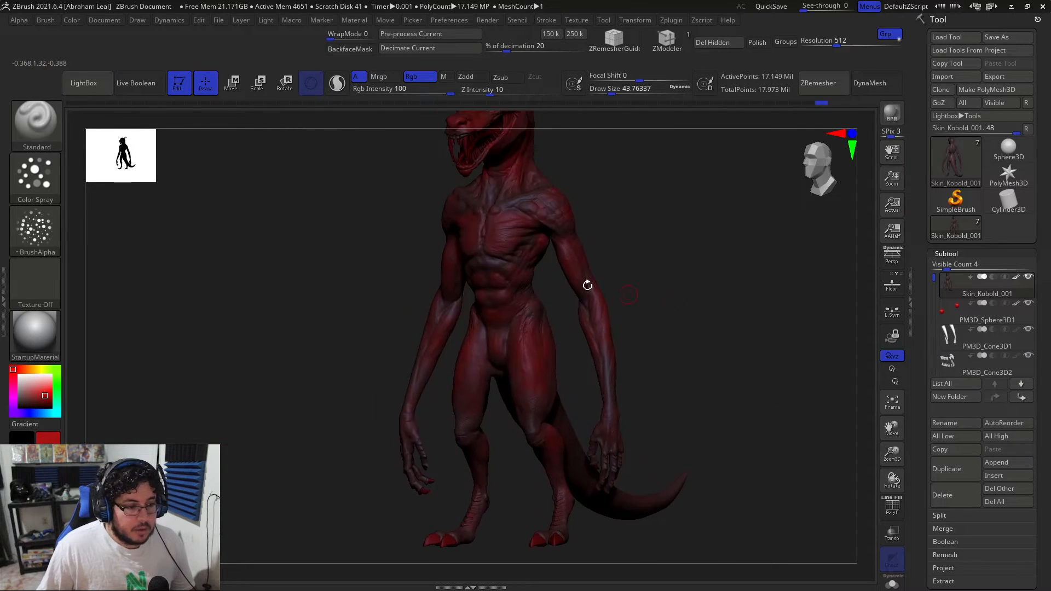
right_click_drag(585, 169, 731, 250)
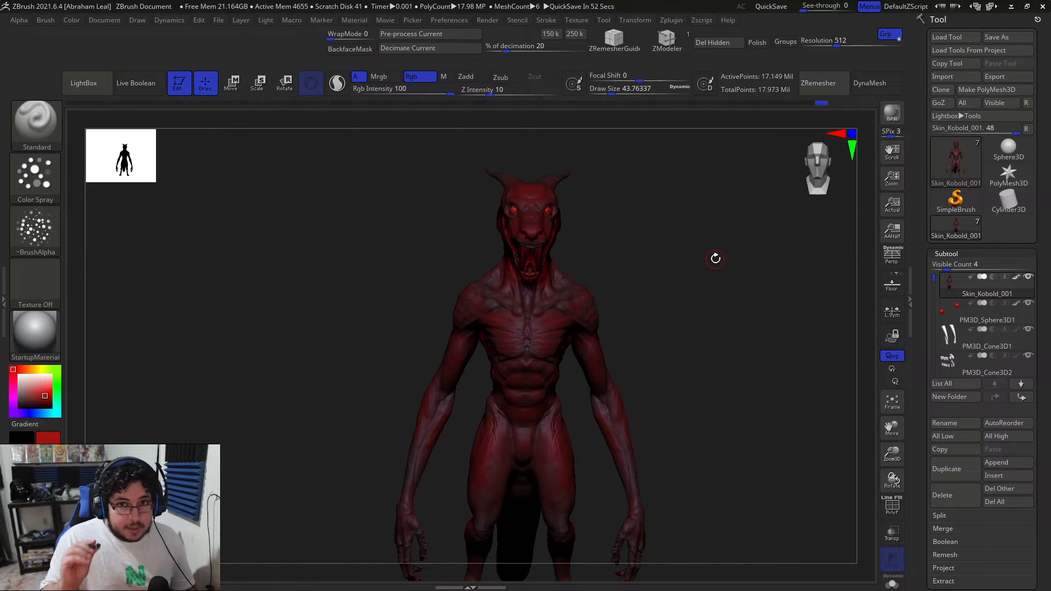
left_click_drag(690, 260, 692, 273)
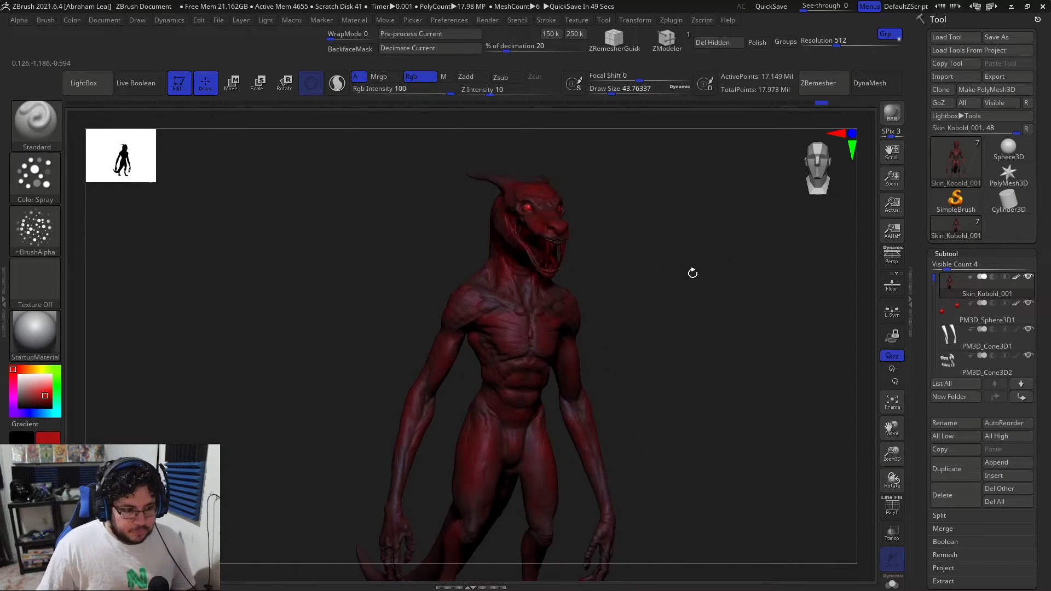
Change the paint colour to a dark golden yellow and spray it along both collarbones.
left_click(36, 370)
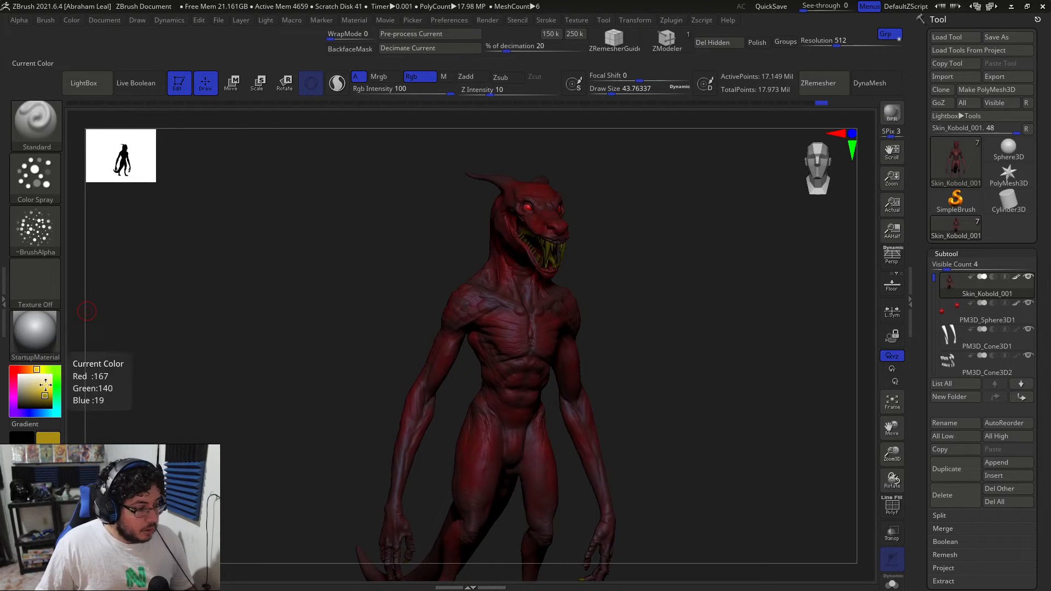
left_click_drag(46, 393, 42, 394)
mouse_move(356, 284)
left_mouse_down("alt")
mouse_move(423, 314)
mouse_move(391, 270)
mouse_move(433, 284)
left_mouse_up("alt")
mouse_move(502, 309)
left_mouse_down()
mouse_move(458, 294)
mouse_move(529, 323)
left_mouse_up()
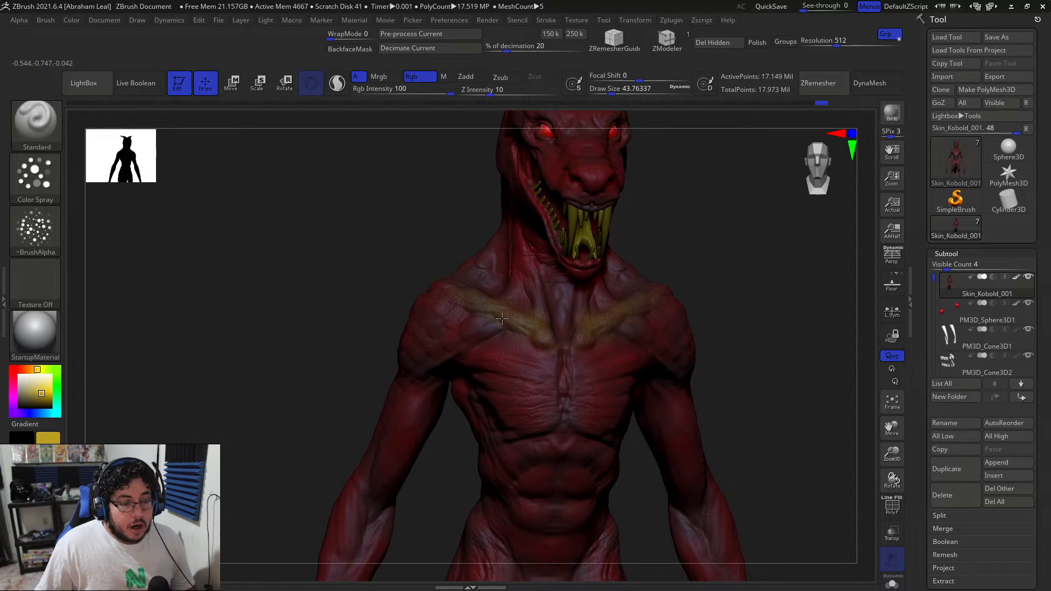
Spray yellow along the lower arch of the rib cage, down the sternum and over the hip bones.
left_click_drag(772, 291, 746, 262)
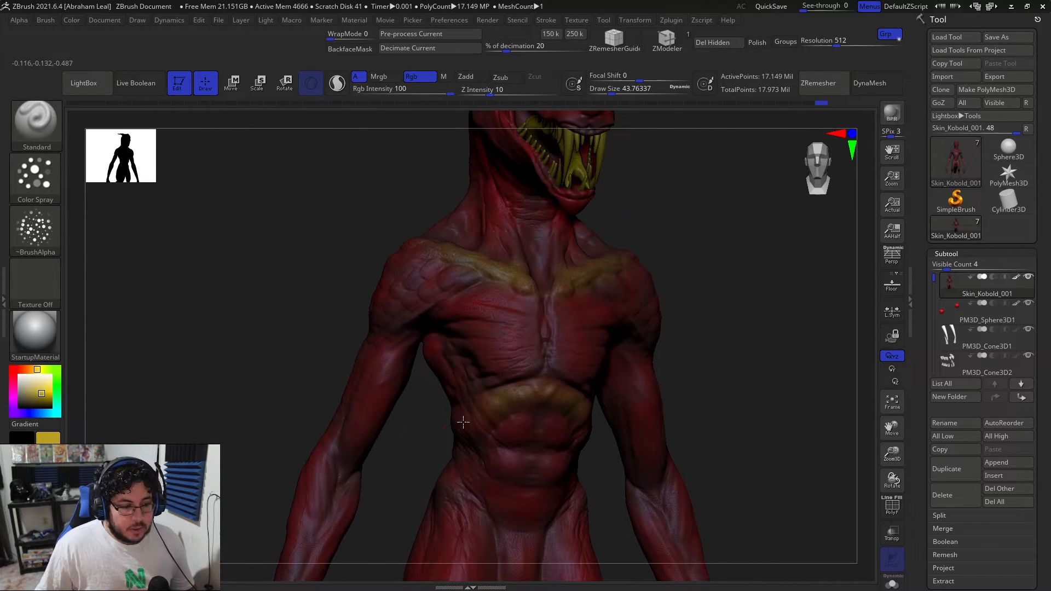
right_click_drag(541, 305, 438, 394)
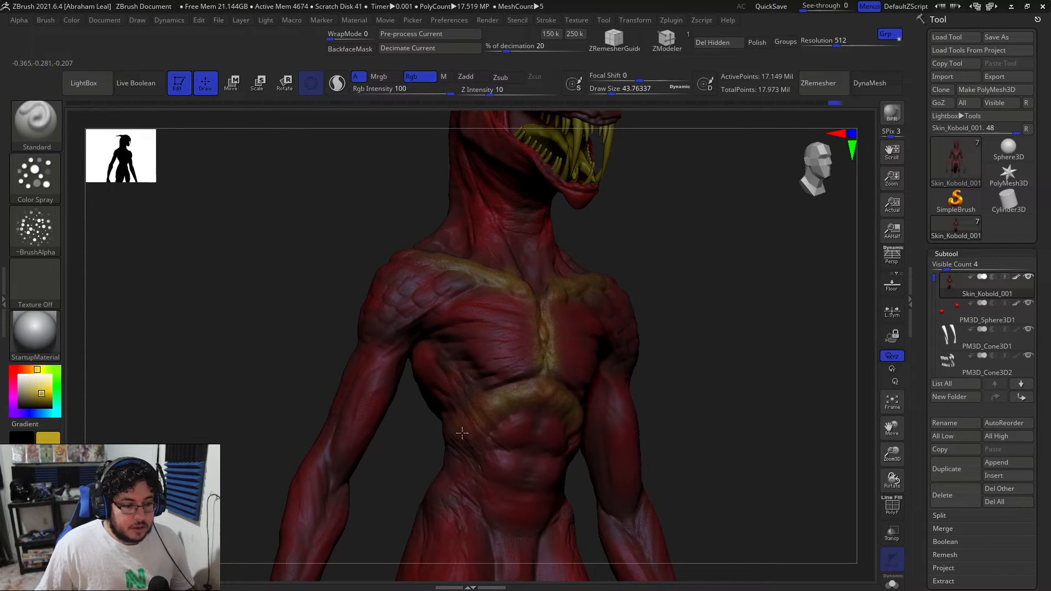
right_click_drag(395, 447, 468, 403)
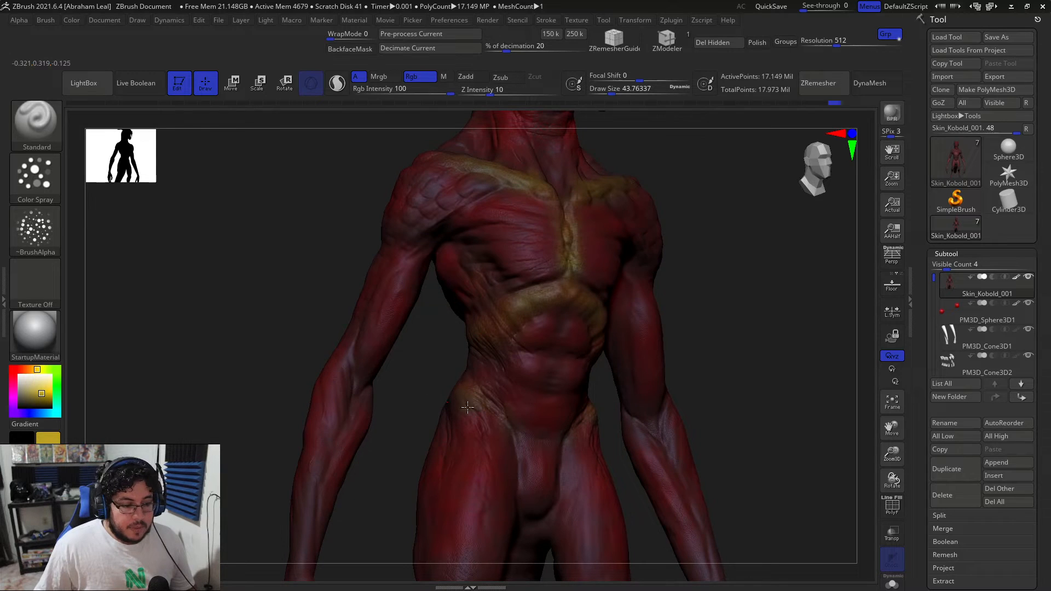
Spray yellow over the groin, the kneecaps and the backs of the elbows.
mouse_move(517, 456)
right_mouse_down()
mouse_move(645, 315)
mouse_move(498, 450)
mouse_move(783, 282)
mouse_move(730, 294)
mouse_move(414, 450)
right_mouse_up()
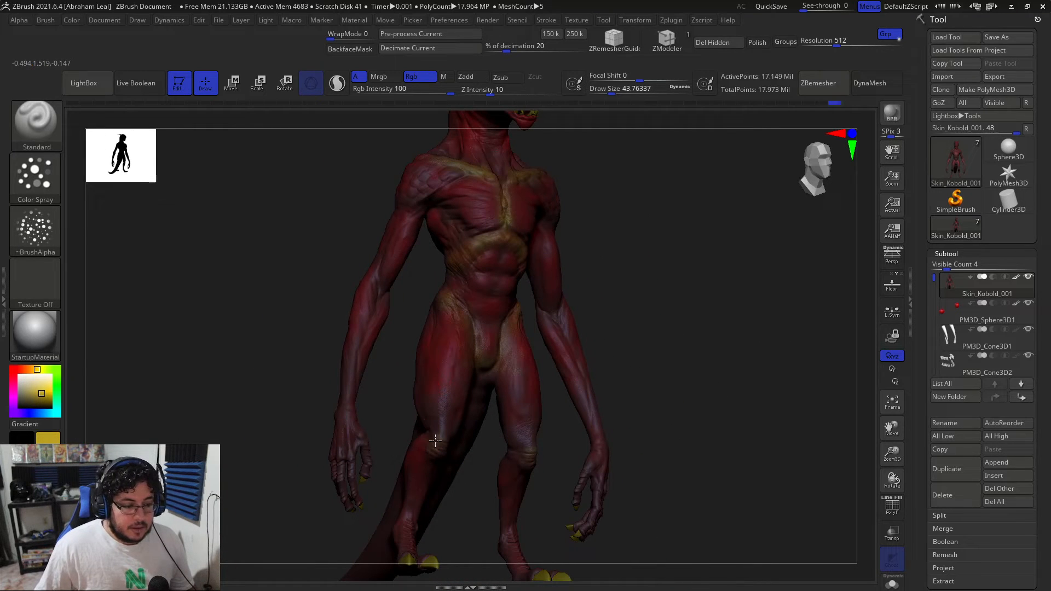
right_click_drag(683, 336, 286, 308)
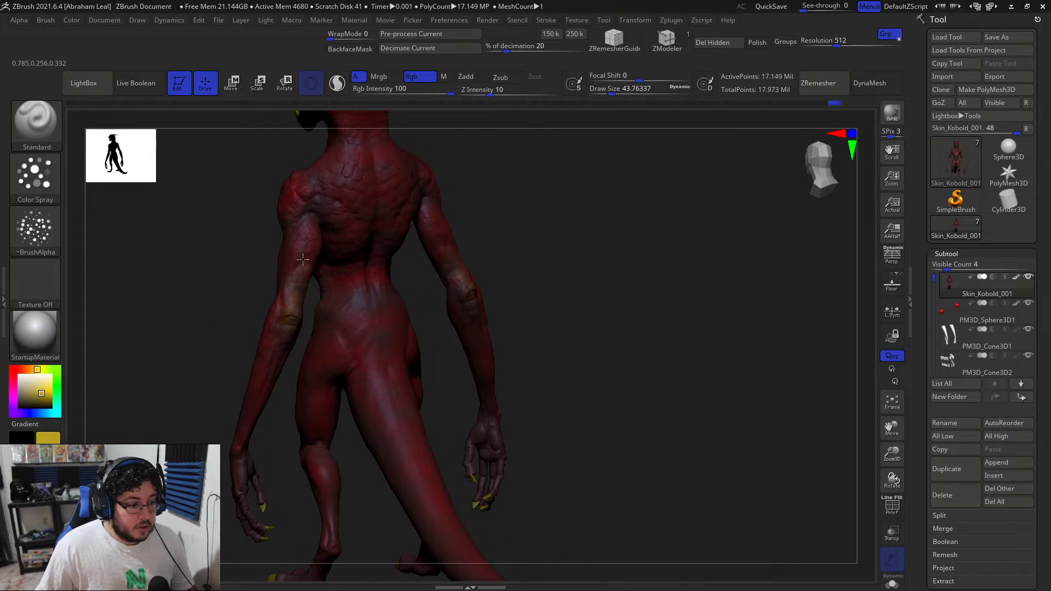
right_click_drag(263, 267, 333, 237)
Spray yellow over the back of the skull and the rear of the jaw on the side of the head.
right_click_drag(537, 207, 360, 172)
mouse_move(360, 172)
left_mouse_down()
mouse_move(343, 174)
mouse_move(378, 193)
mouse_move(356, 213)
left_mouse_up()
mouse_move(442, 202)
right_mouse_down()
mouse_move(512, 191)
mouse_move(371, 189)
right_mouse_up()
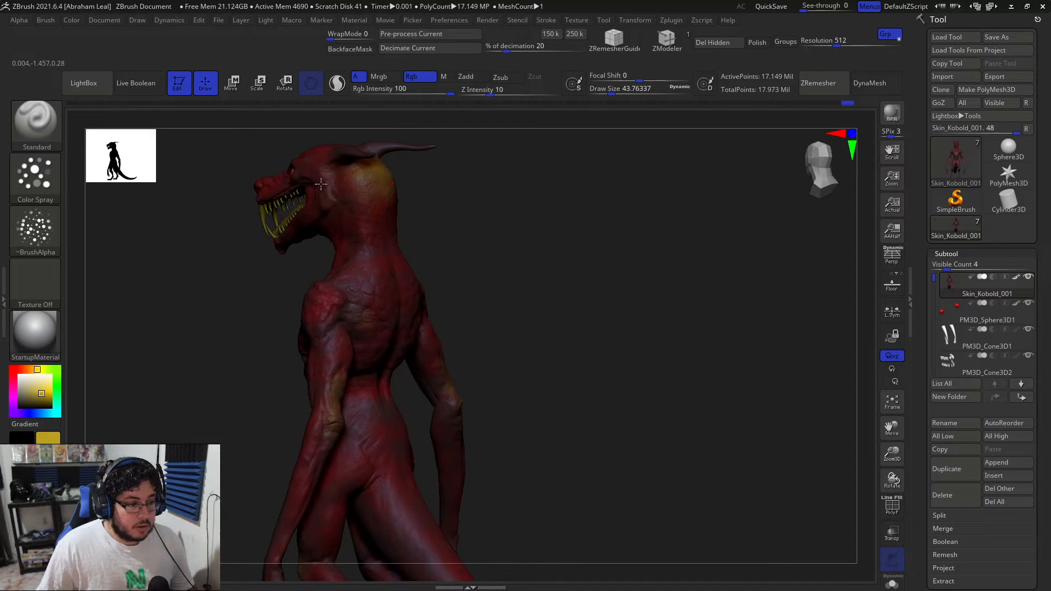
right_click_drag(277, 258, 345, 212)
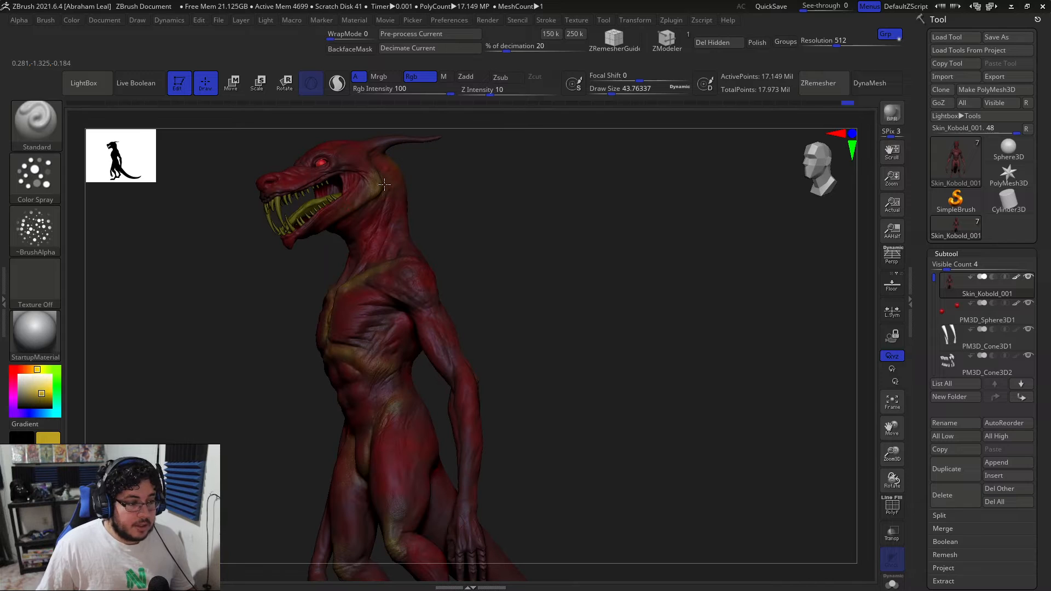
Spray yellow on the brow ridges around the eyes and along both horns.
right_click_drag(481, 204, 345, 233)
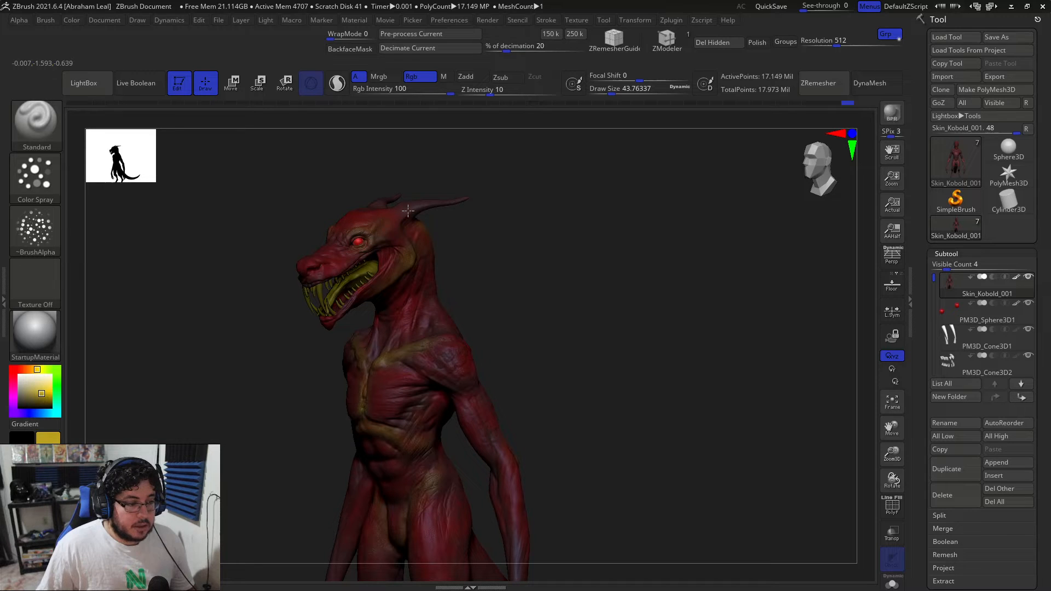
right_click_drag(501, 195, 380, 184)
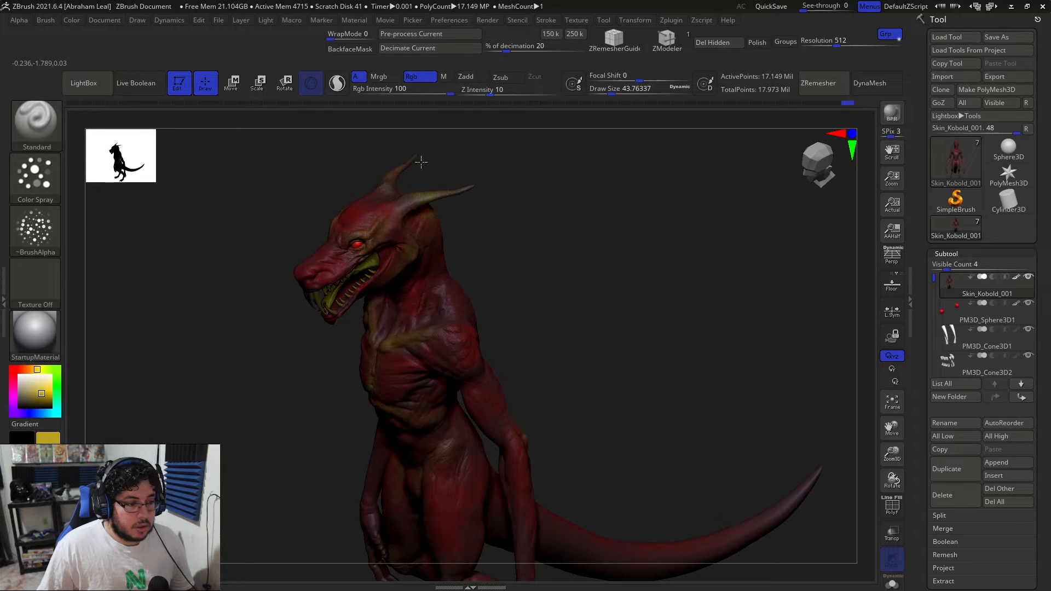
right_click_drag(444, 161, 341, 171)
Spray yellow over the shoulder blades and down the spine to the lower back.
right_click_drag(501, 178, 476, 281)
mouse_move(266, 285)
left_mouse_down()
mouse_move(290, 300)
mouse_move(280, 304)
mouse_move(302, 296)
left_mouse_up()
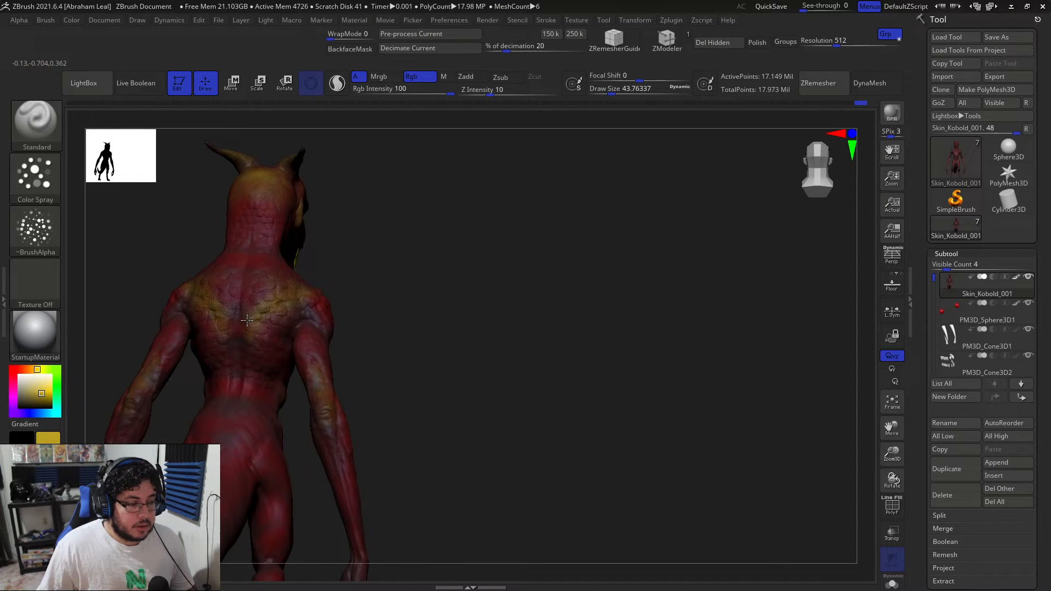
right_click_drag(386, 291, 420, 232, "alt")
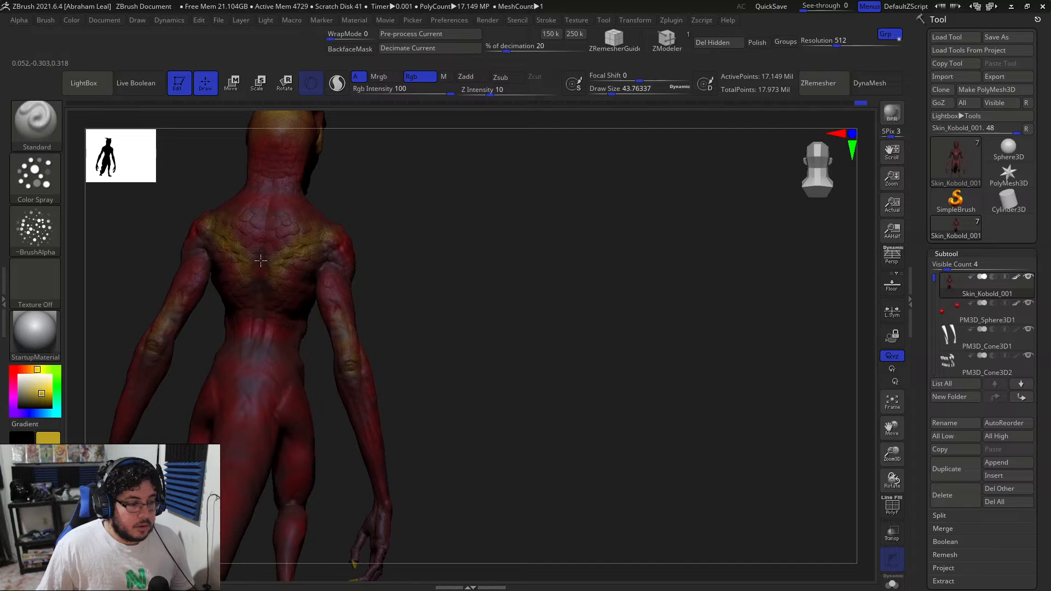
left_click_drag(259, 323, 250, 323)
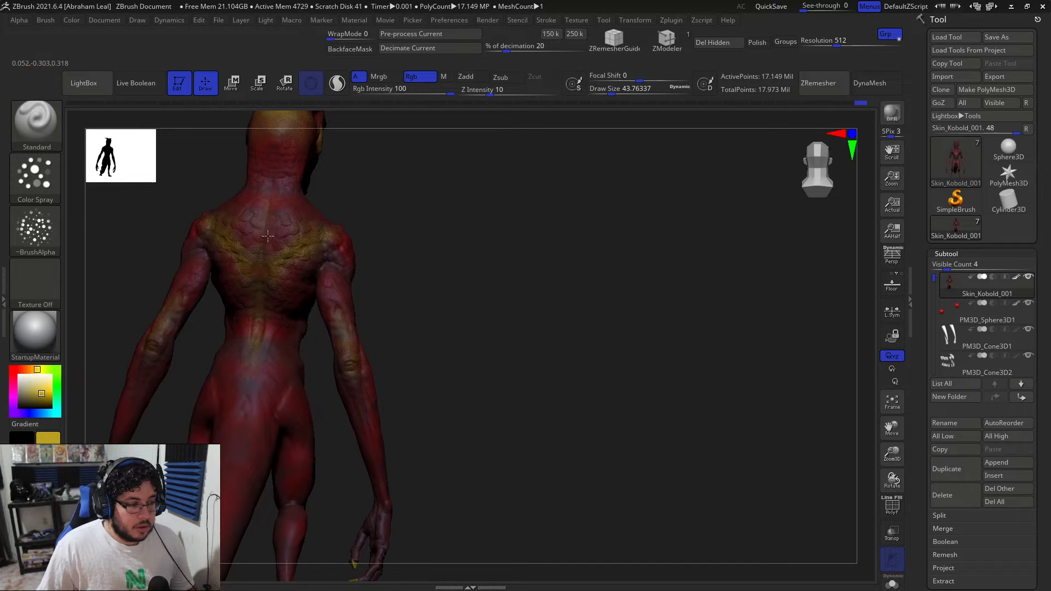
Spray yellow over the wrists, the backs of the hands and the fingers.
right_click_drag(390, 260, 417, 331)
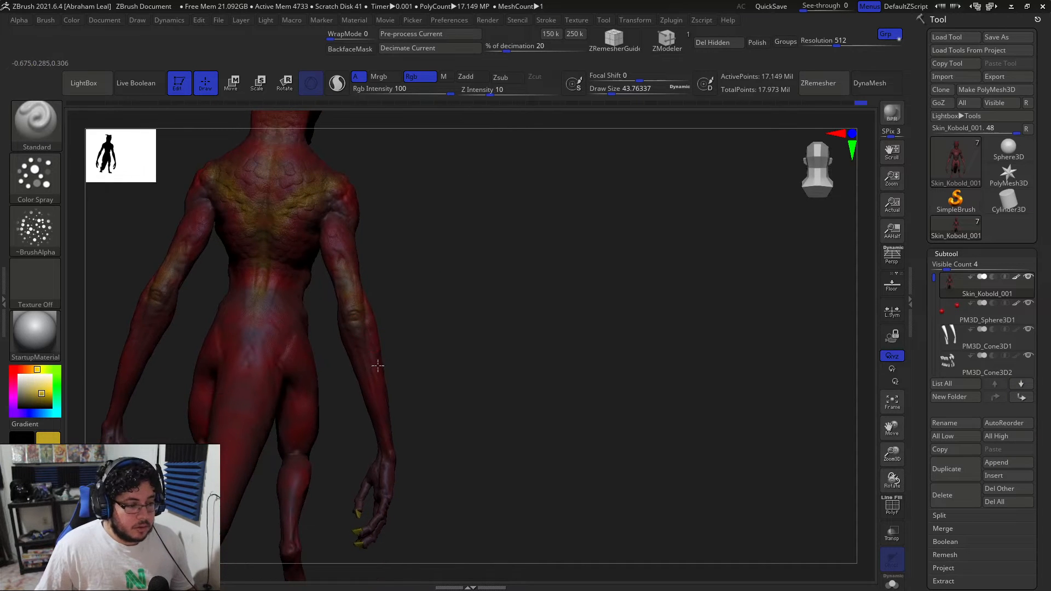
mouse_move(345, 357)
right_mouse_down()
mouse_move(390, 348)
mouse_move(378, 383)
mouse_move(361, 378)
mouse_move(451, 311)
mouse_move(358, 342)
right_mouse_up()
right_click_drag(456, 353, 277, 317)
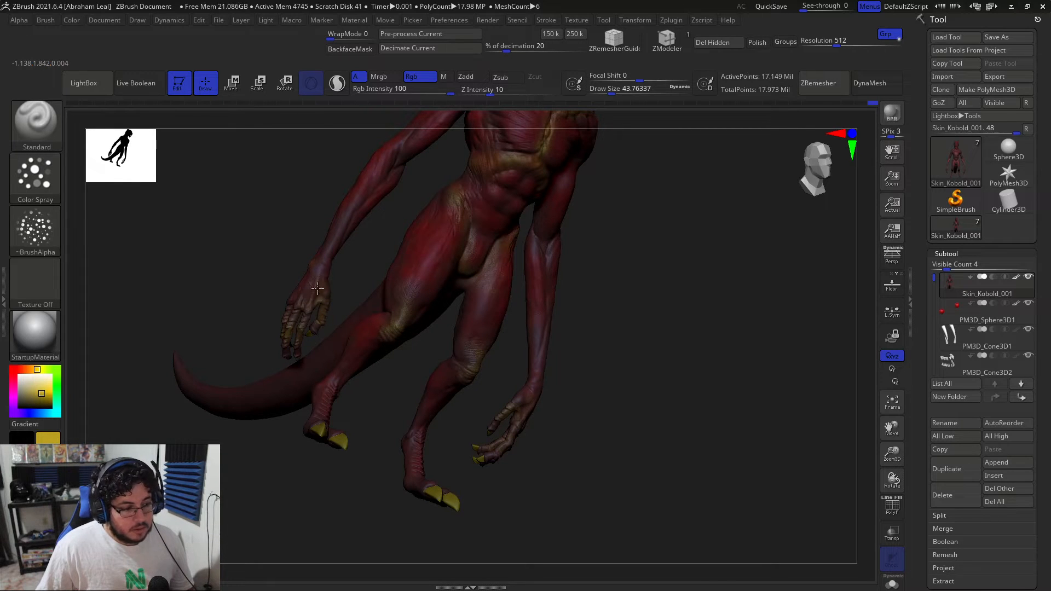
right_click_drag(261, 298, 284, 305)
right_click_drag(282, 269, 278, 331)
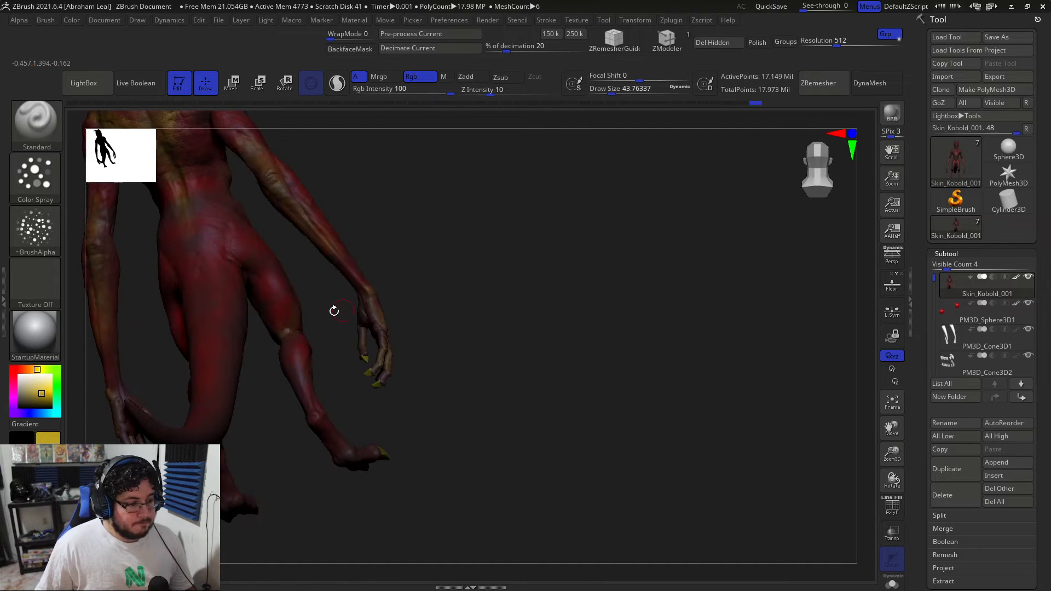
Spray yellow along the underside of the tail from its base to the tip.
right_click_drag(334, 312, 251, 283)
right_click_drag(486, 274, 447, 279)
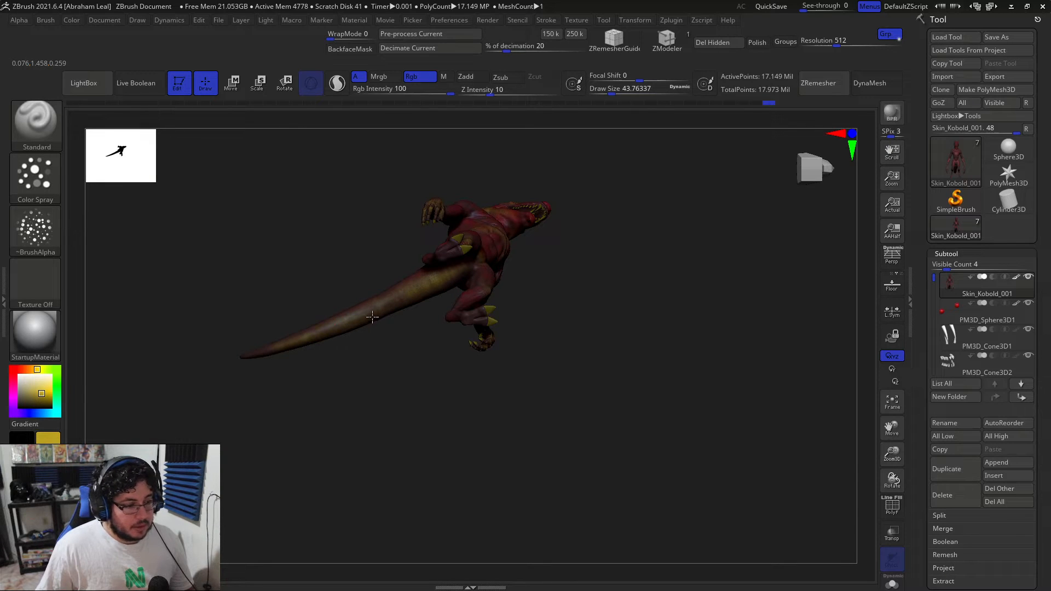
right_click_drag(606, 274, 387, 340)
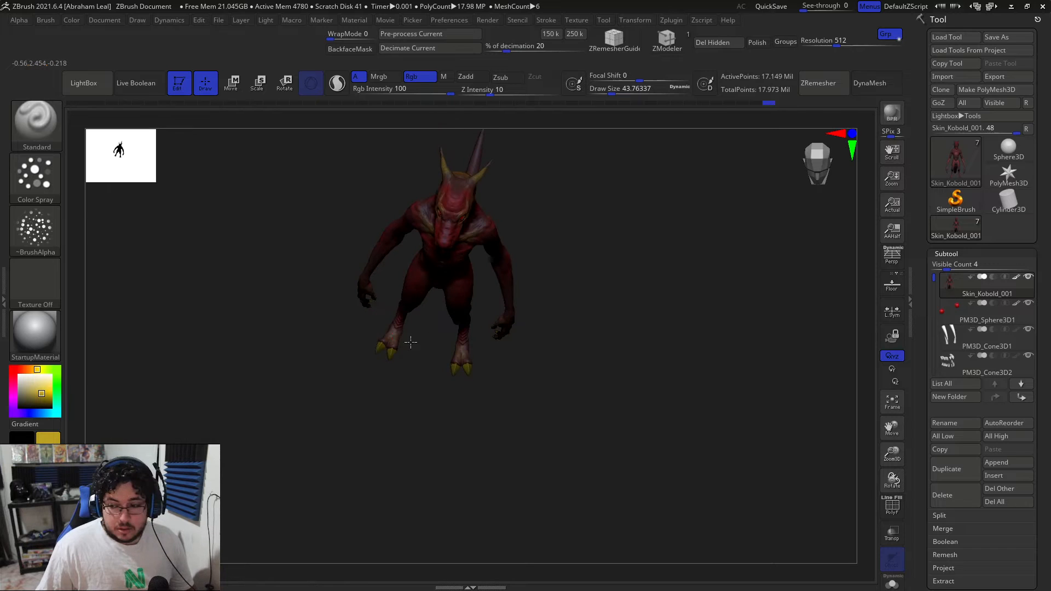
Spray yellow over the tops of the feet, the ankles and the heels.
mouse_move(393, 322)
right_mouse_down()
mouse_move(434, 315)
mouse_move(408, 320)
mouse_move(403, 307)
right_mouse_up()
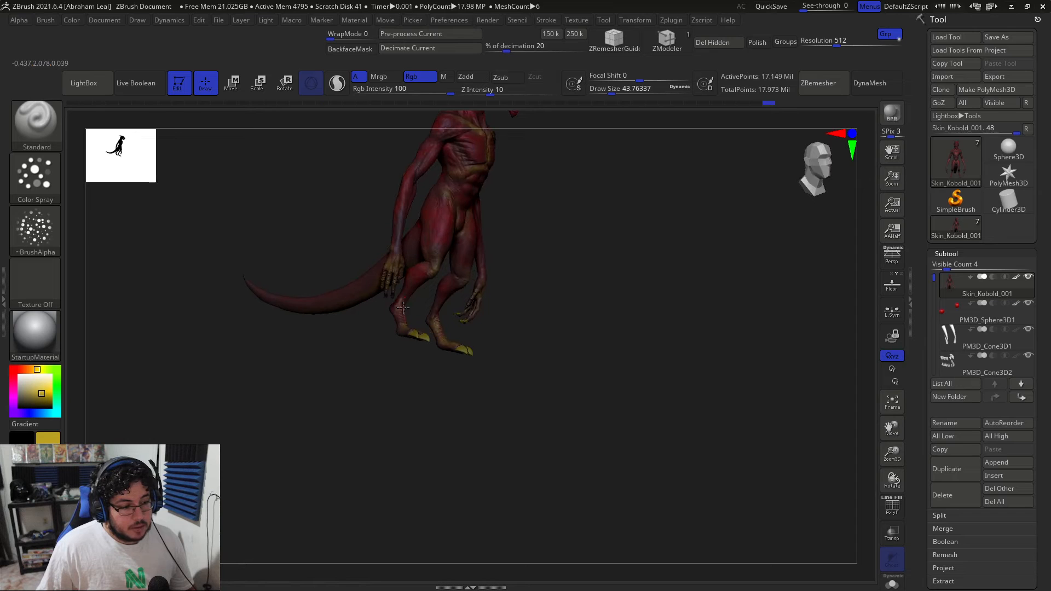
right_click_drag(575, 289, 424, 341)
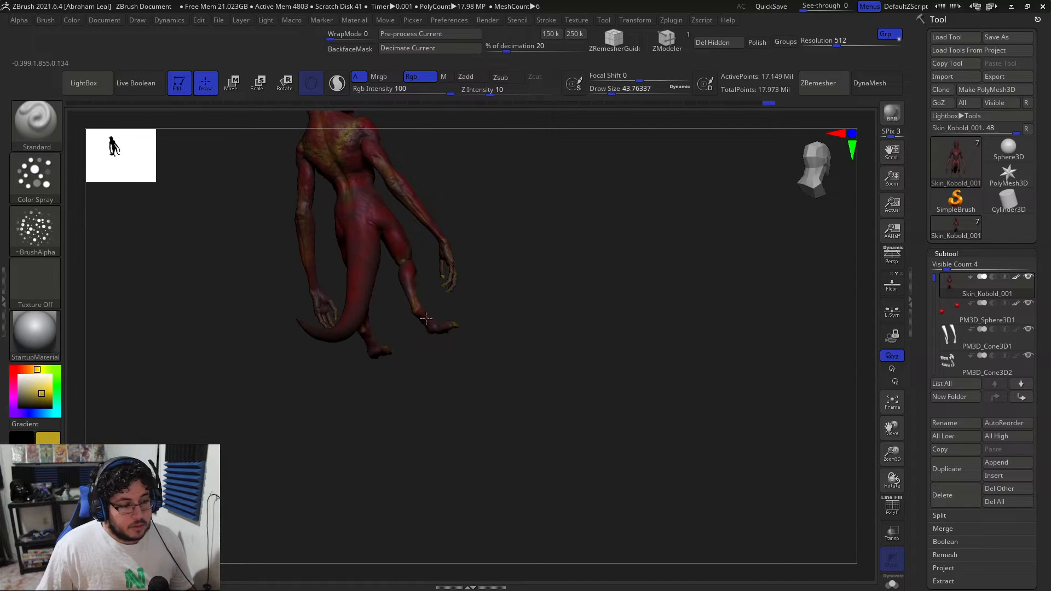
right_click_drag(451, 318, 451, 277)
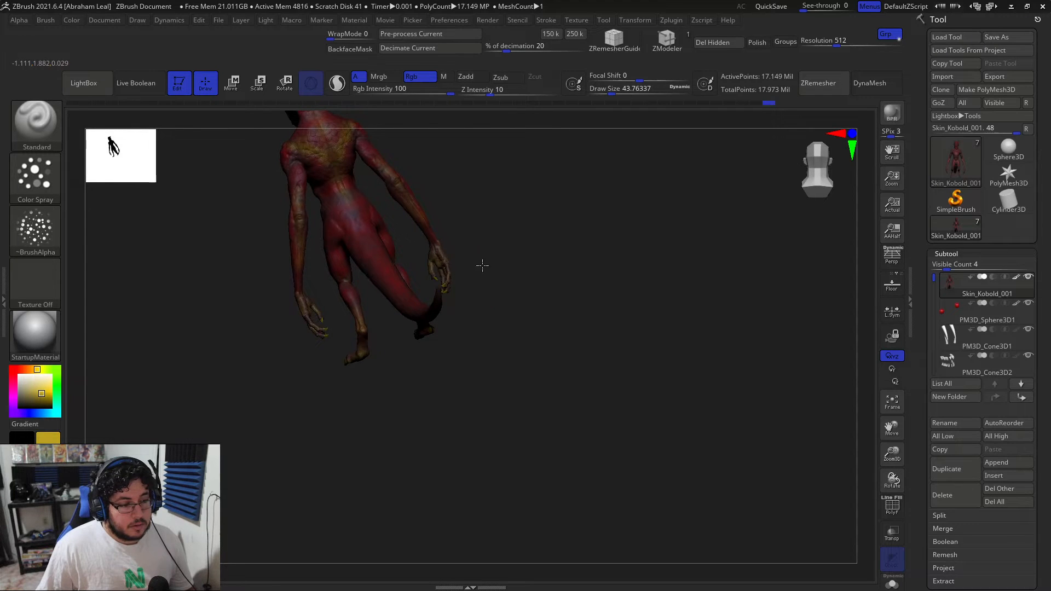
right_click_drag(458, 269, 448, 264)
right_click_drag(543, 276, 445, 283)
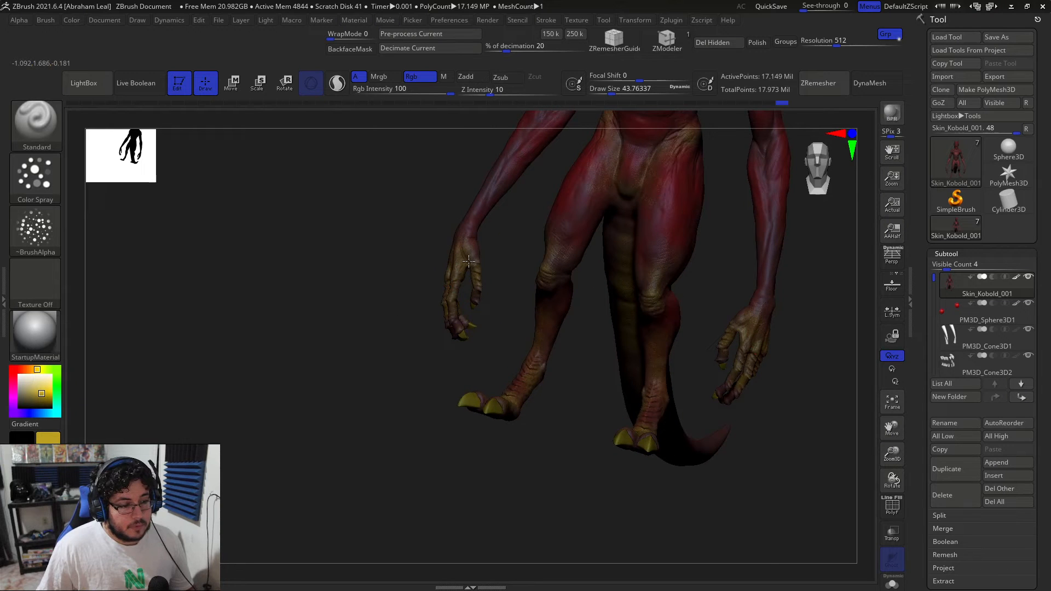
Extend the yellow over the fingertips and from the feet up the shins to the knees.
right_click_drag(474, 227, 529, 274, "alt")
right_click_drag(529, 274, 464, 286, "ctrl")
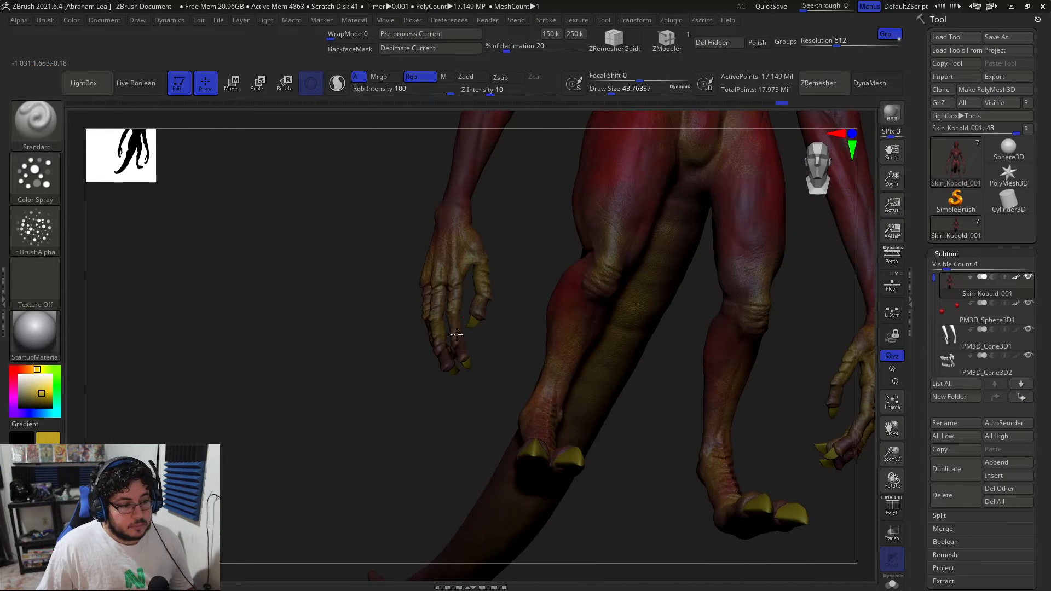
right_click_drag(417, 366, 529, 405)
left_click_drag(538, 404, 534, 436)
right_click_drag(596, 437, 561, 362, "ctrl")
right_click_drag(581, 321, 394, 376, "alt")
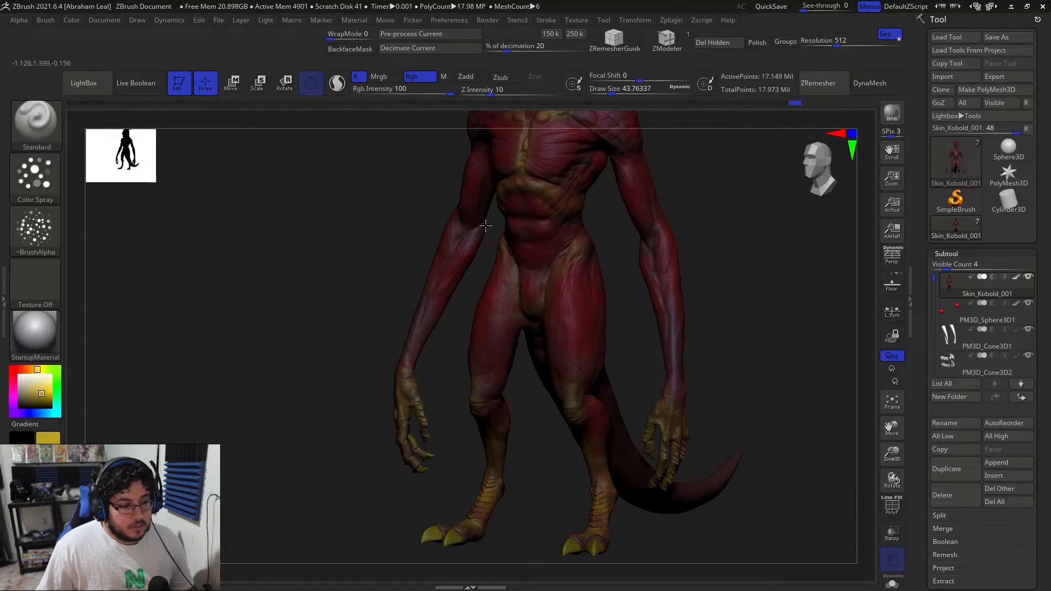
Spray yellow on the inner elbows and check the yellow areas from the front and sides.
mouse_move(455, 216)
right_mouse_down()
mouse_move(350, 298)
mouse_move(404, 307)
mouse_move(370, 300)
mouse_move(419, 274)
mouse_move(560, 258)
mouse_move(592, 225)
mouse_move(474, 208)
right_mouse_up()
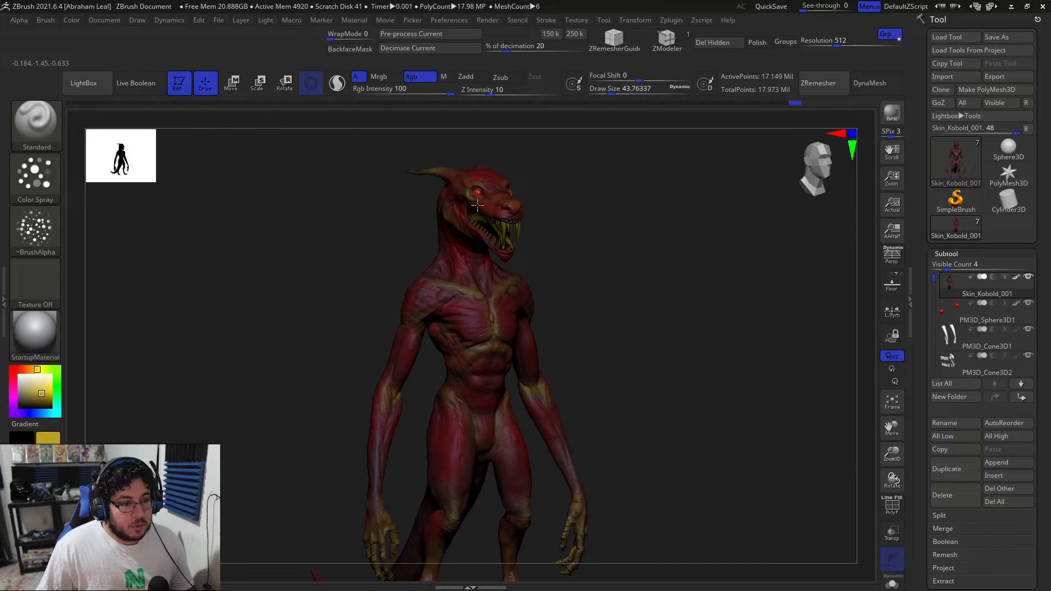
right_click_drag(514, 204, 553, 185)
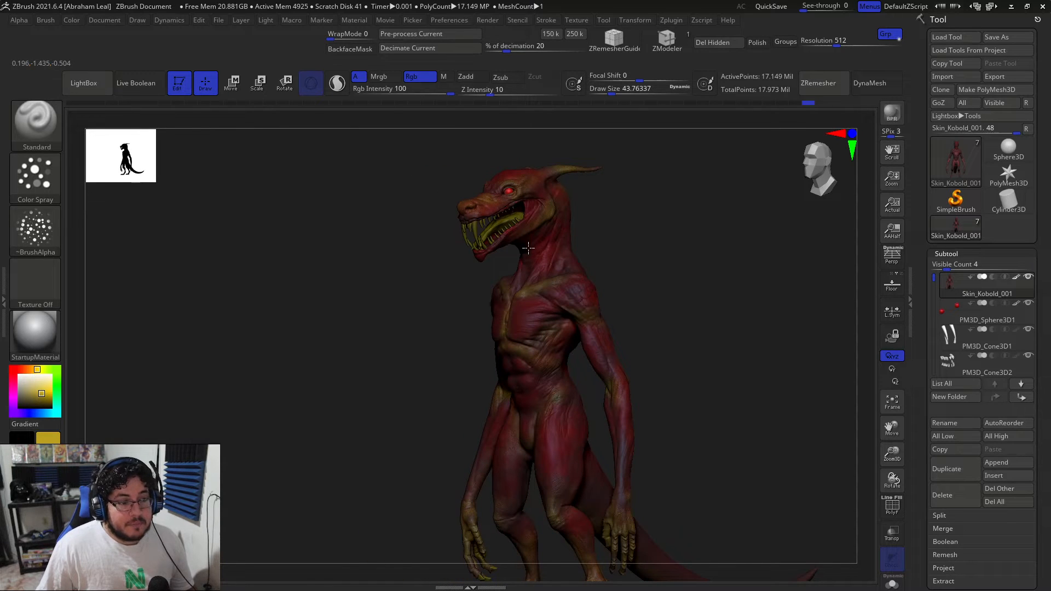
right_click_drag(560, 227, 655, 222)
right_click_drag(658, 273, 652, 270, "ctrl")
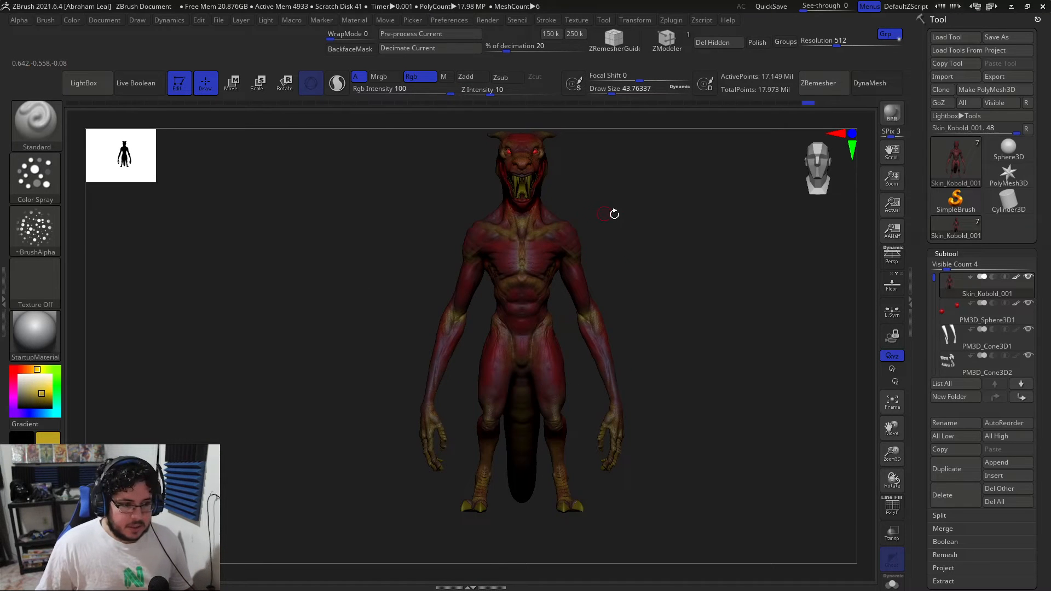
right_click_drag(614, 214, 626, 261, "ctrl")
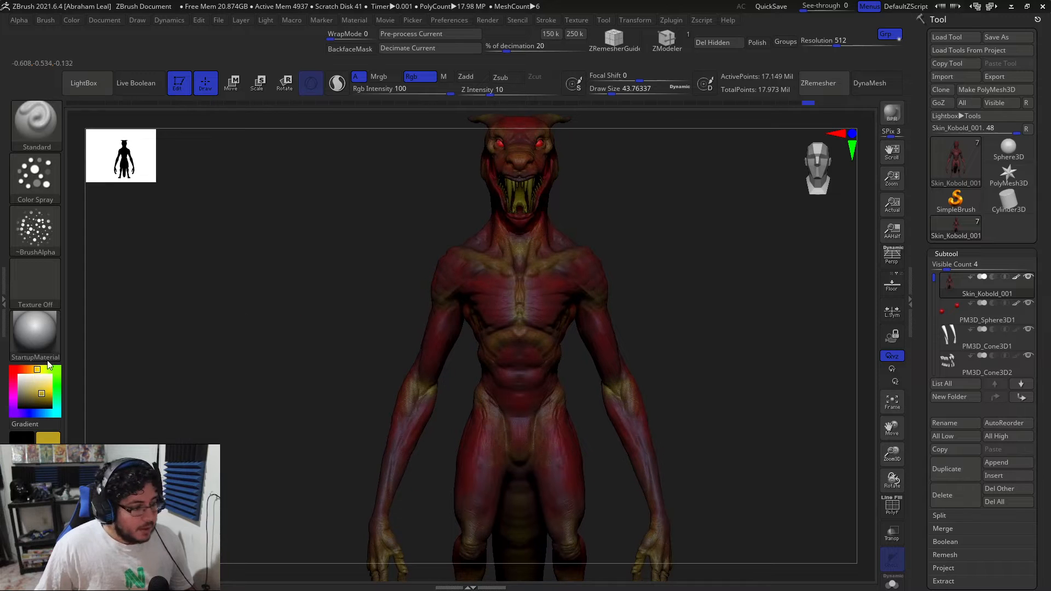
Switch the paint colour to blue and spray it under the collarbones and into the hollows of the neck.
left_click(29, 414)
right_click_drag(354, 334, 717, 301)
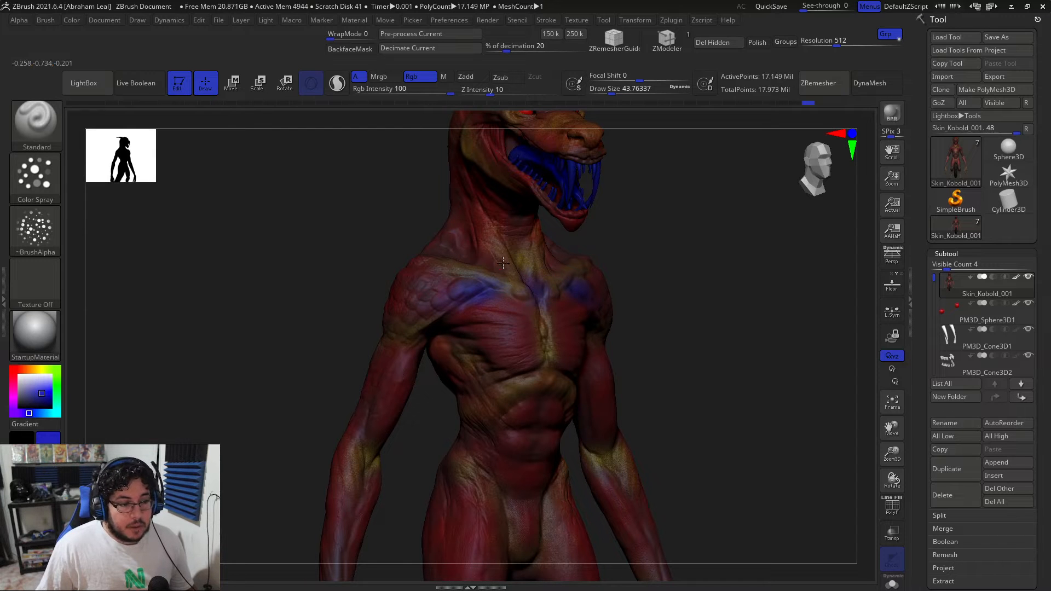
right_click_drag(428, 220, 469, 254)
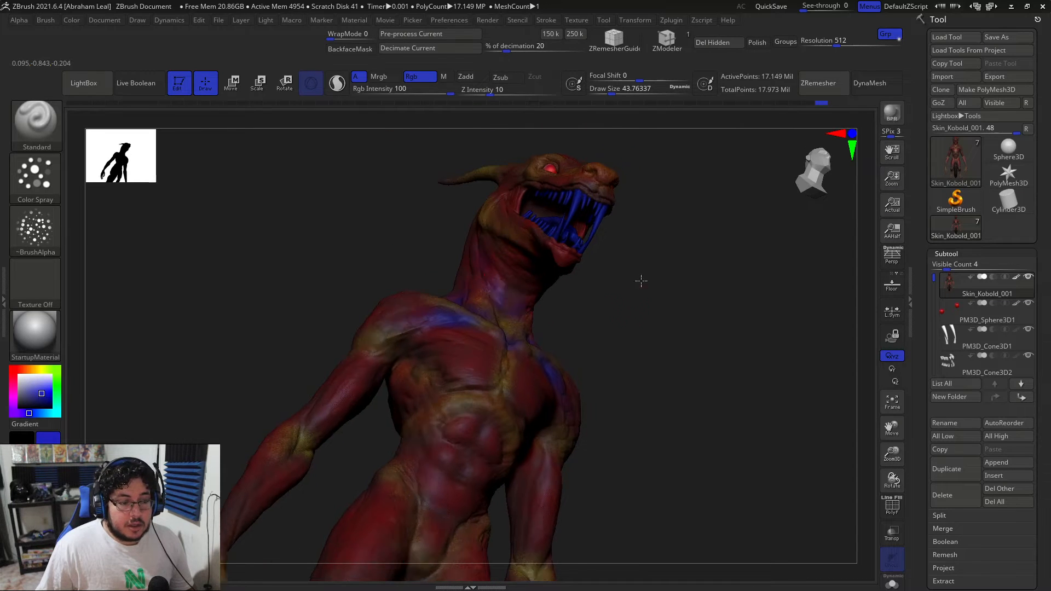
right_click_drag(634, 291, 553, 239)
Spray blue around the eye sockets, under the jaw and on the temples near the horns.
right_click_drag(629, 245, 517, 262)
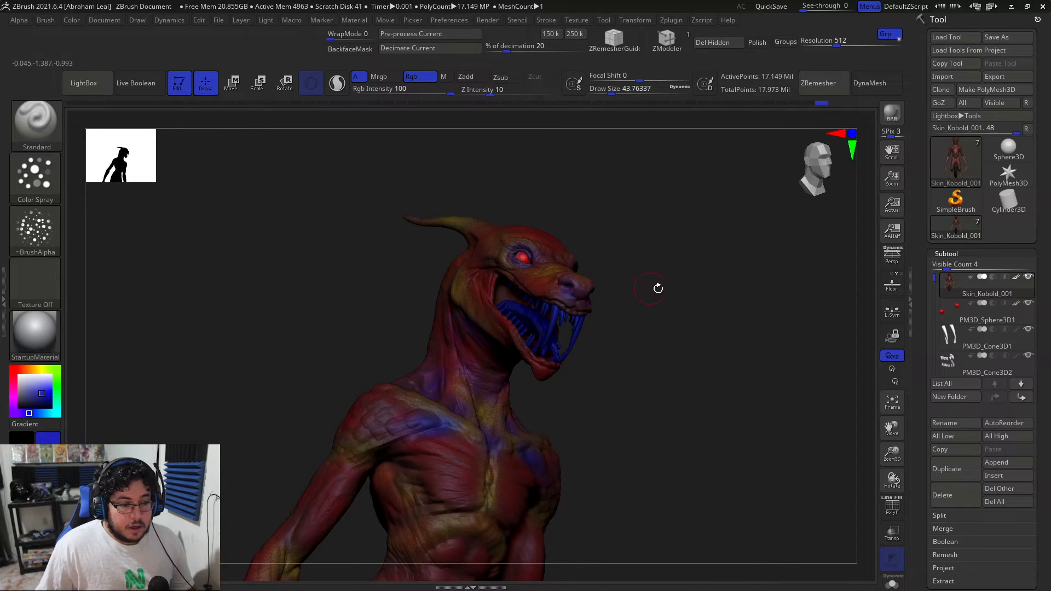
right_click_drag(657, 287, 485, 285)
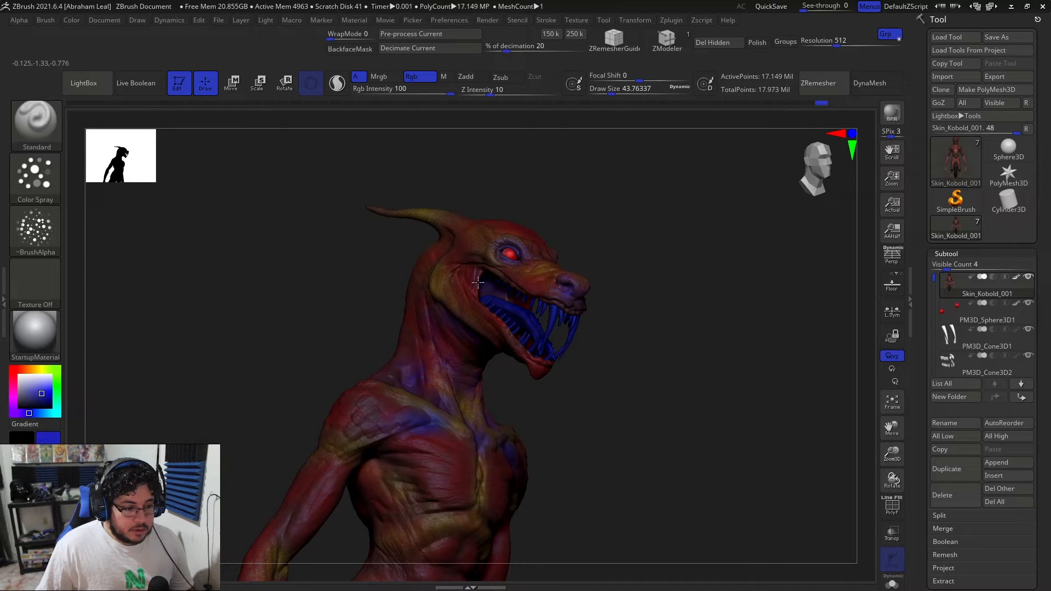
right_click_drag(504, 335, 525, 251)
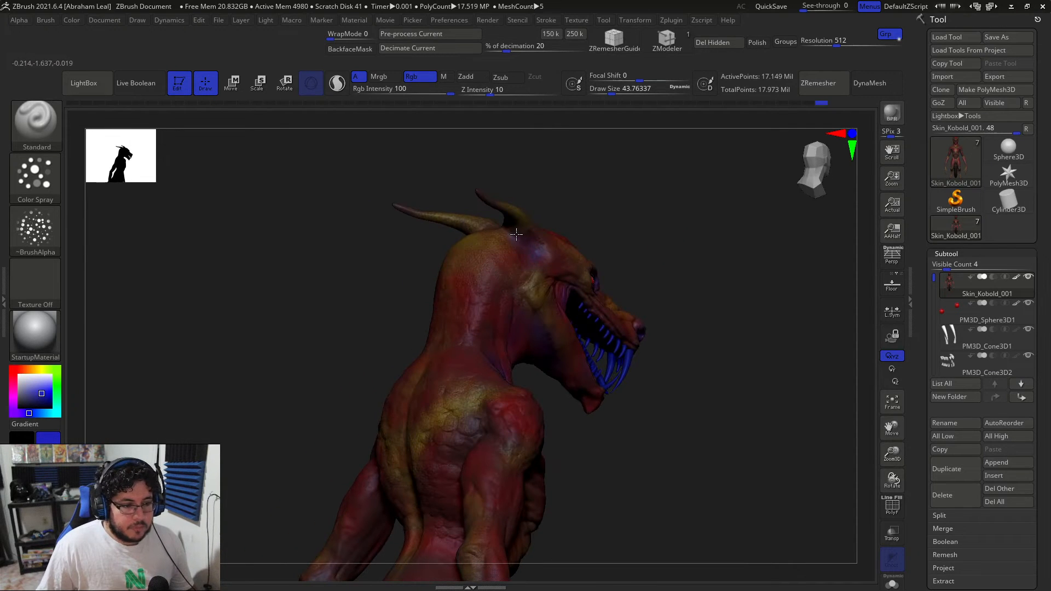
right_click_drag(528, 237, 489, 322)
Spray blue down the nape and upper spine, along the shoulder blades and behind the armpits.
right_click_drag(392, 301, 440, 353)
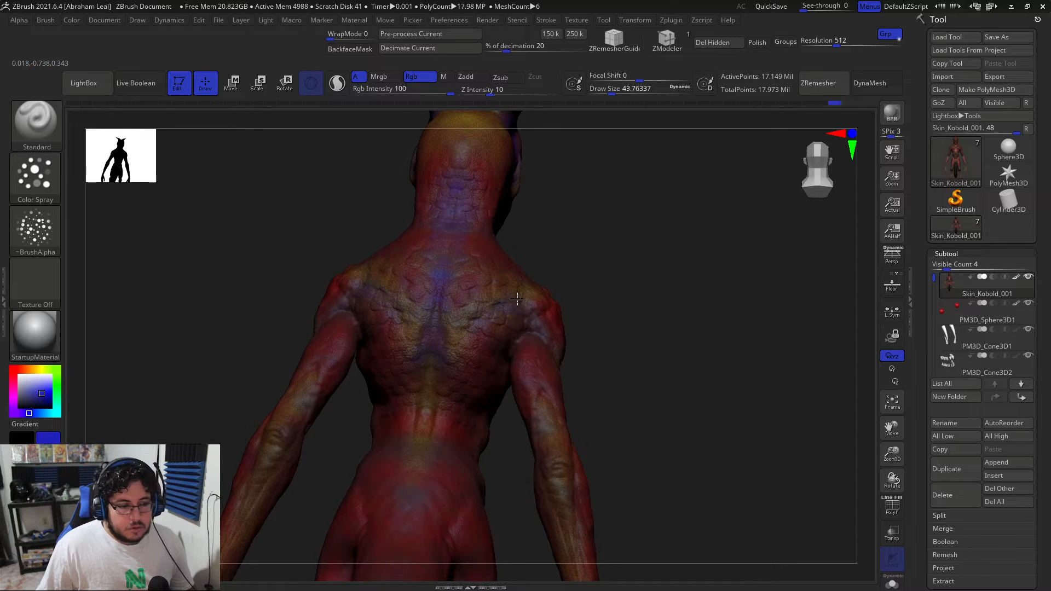
right_click_drag(639, 282, 567, 239, "alt")
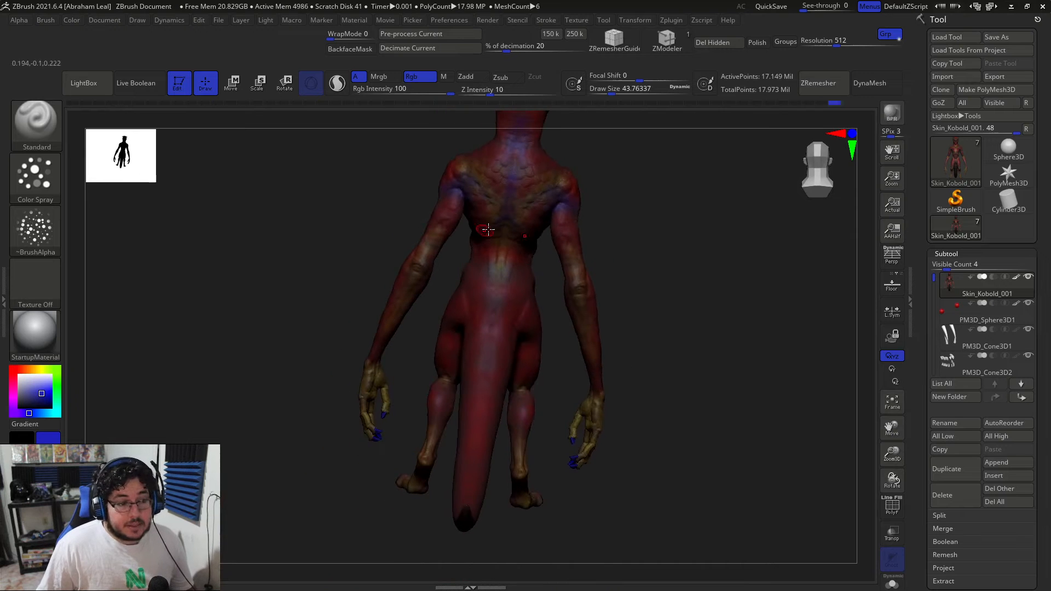
right_click_drag(550, 286, 505, 318)
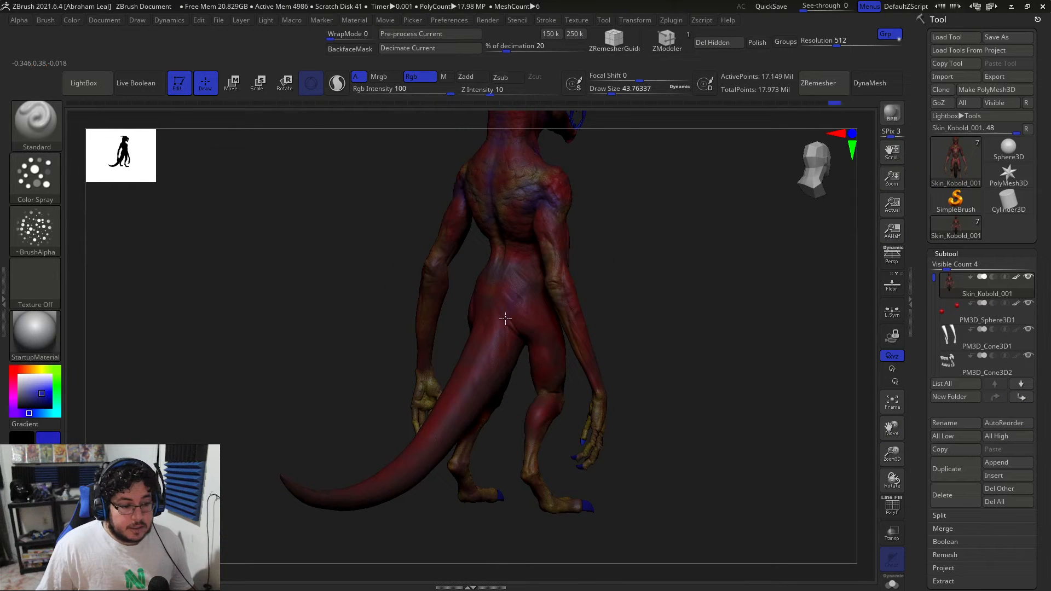
Spray blue into the creases beside the tail base, the groin folds, the sternum and the upper abdomen.
right_click_drag(634, 305, 557, 306)
left_click_drag(556, 308, 569, 327)
right_click_drag(678, 276, 596, 221)
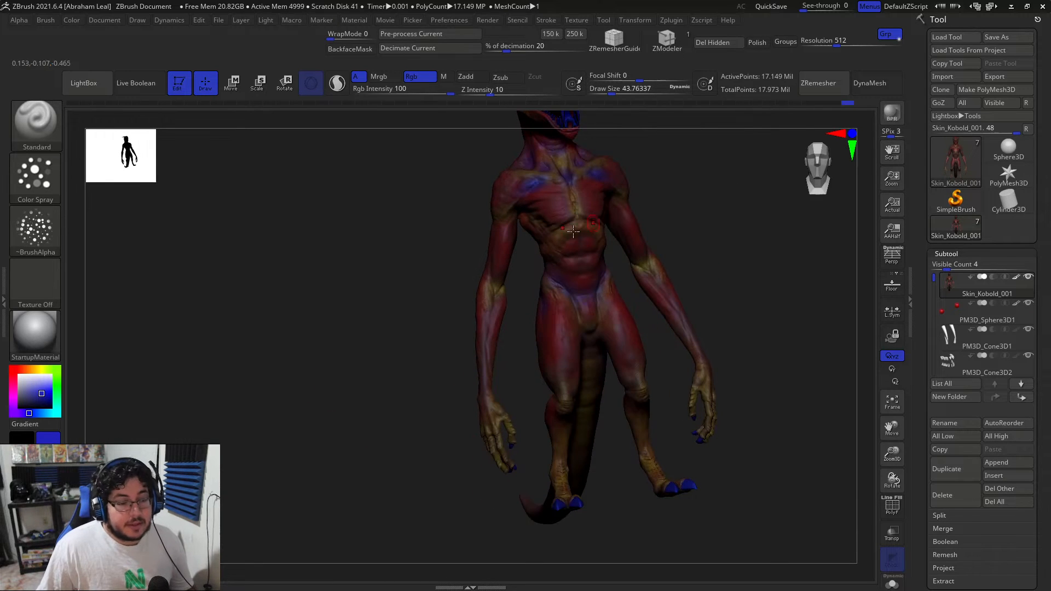
right_click_drag(561, 248, 571, 197)
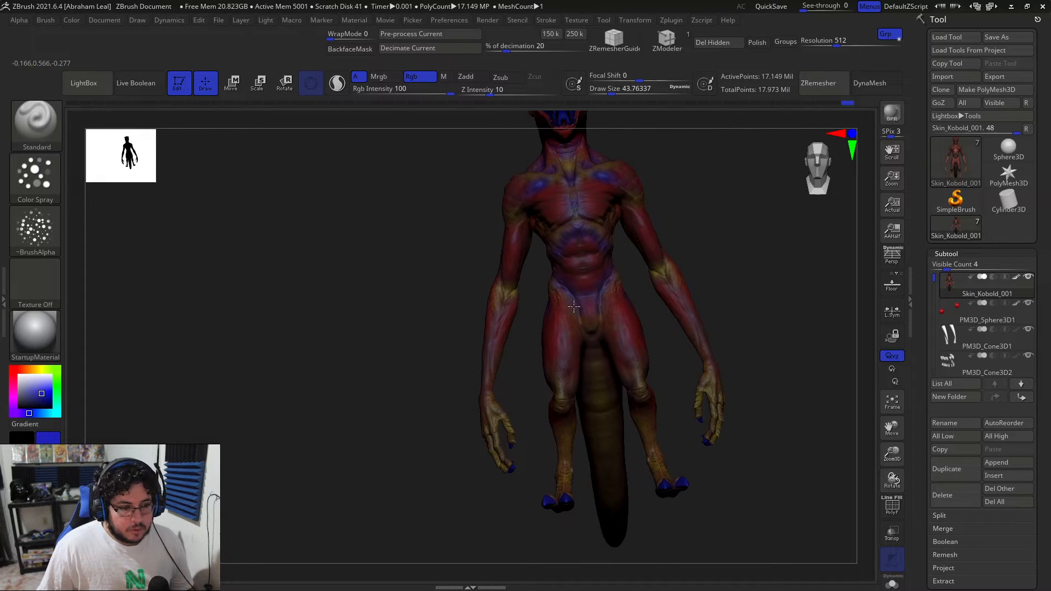
Spray blue on the backs of the hands between the thumb and fingers, and on the palms.
right_click_drag(470, 284, 498, 289)
mouse_move(400, 359)
right_mouse_down()
mouse_move(486, 368)
mouse_move(423, 391)
mouse_move(377, 307)
mouse_move(370, 364)
right_mouse_up()
left_click_drag(468, 391, 469, 389)
right_click(505, 299)
right_click_drag(505, 300, 550, 320)
left_click_drag(486, 391, 493, 411)
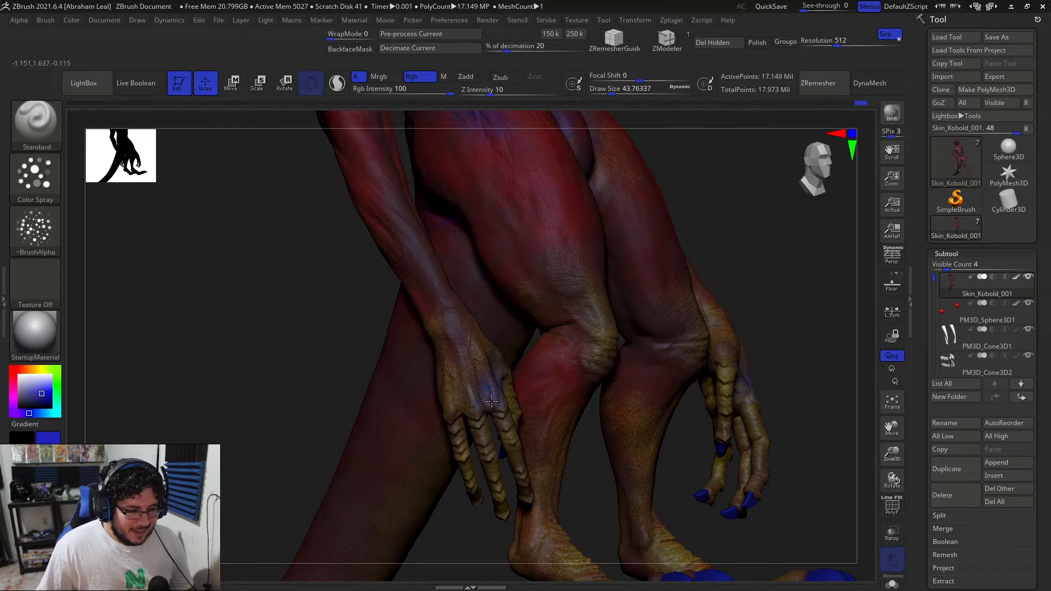
right_click_drag(645, 329, 816, 246)
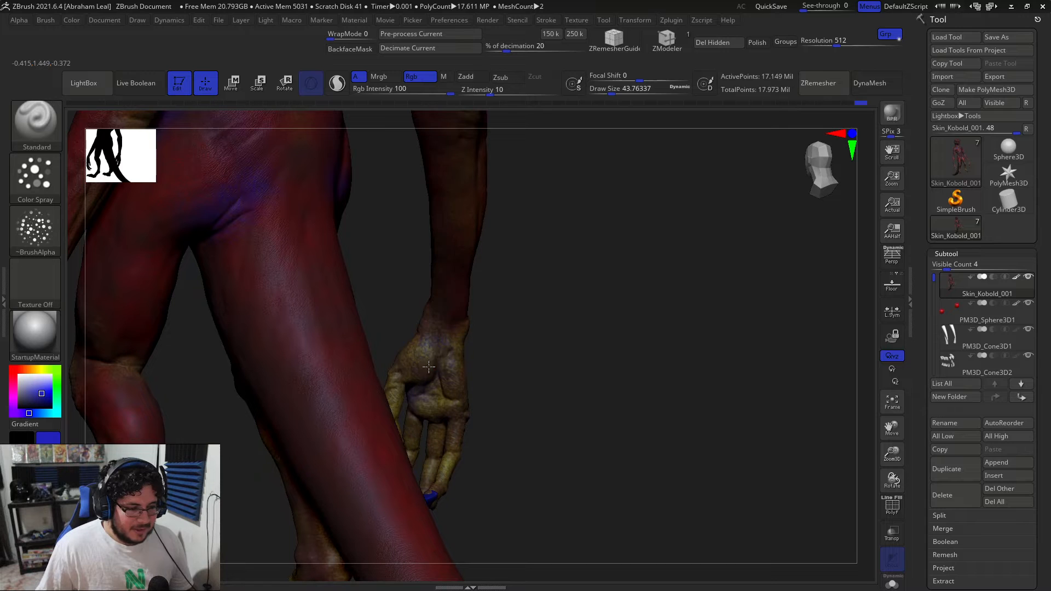
Spray blue on the lower back above the tail and on the inner elbows, checking the figure from the front.
mouse_move(520, 334)
right_mouse_down("ctrl")
mouse_move(523, 261)
mouse_move(504, 284)
mouse_move(553, 245)
mouse_move(498, 223)
mouse_move(443, 268)
right_mouse_up("ctrl")
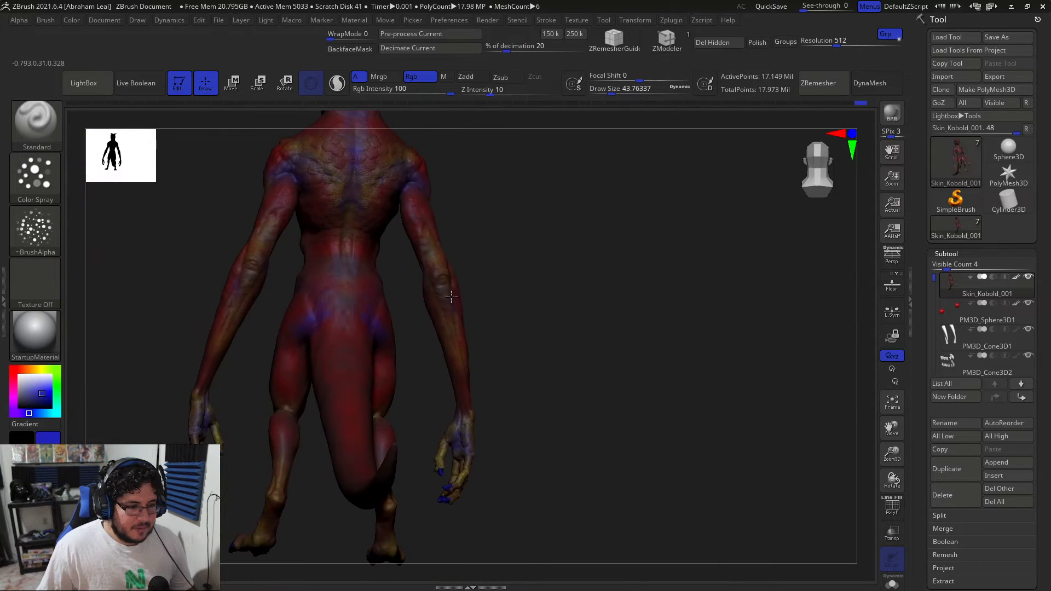
right_click_drag(384, 255, 387, 212)
mouse_move(476, 248)
right_mouse_down()
mouse_move(451, 366)
mouse_move(591, 253)
mouse_move(573, 239)
mouse_move(436, 352)
right_mouse_up()
mouse_move(466, 407)
right_mouse_down()
mouse_move(493, 419)
mouse_move(502, 446)
mouse_move(441, 334)
right_mouse_up()
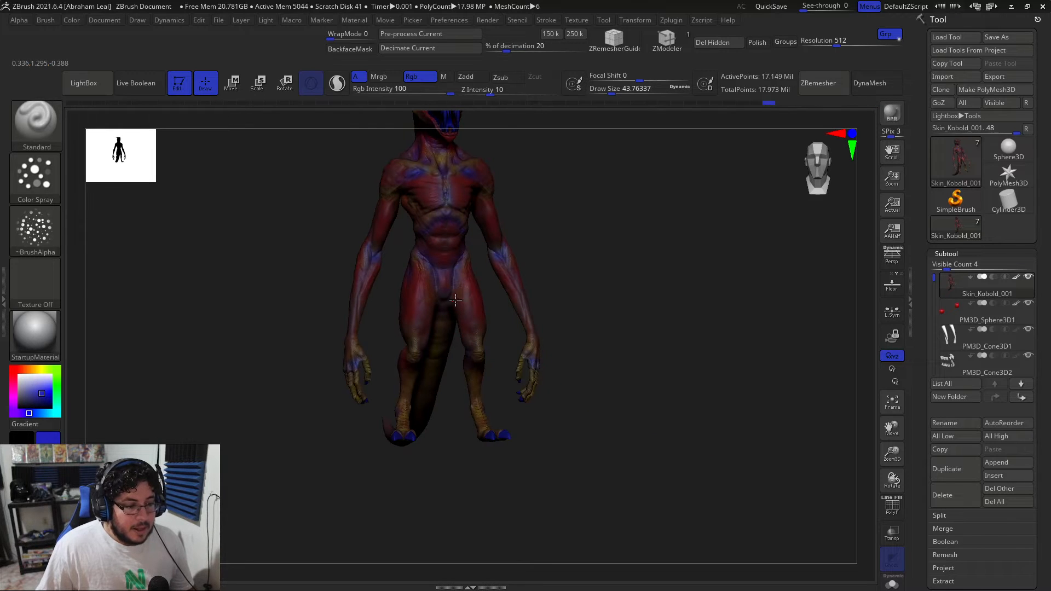
mouse_move(575, 239)
right_mouse_down()
mouse_move(553, 254)
mouse_move(626, 291)
mouse_move(598, 289)
mouse_move(606, 272)
mouse_move(635, 314)
right_mouse_up()
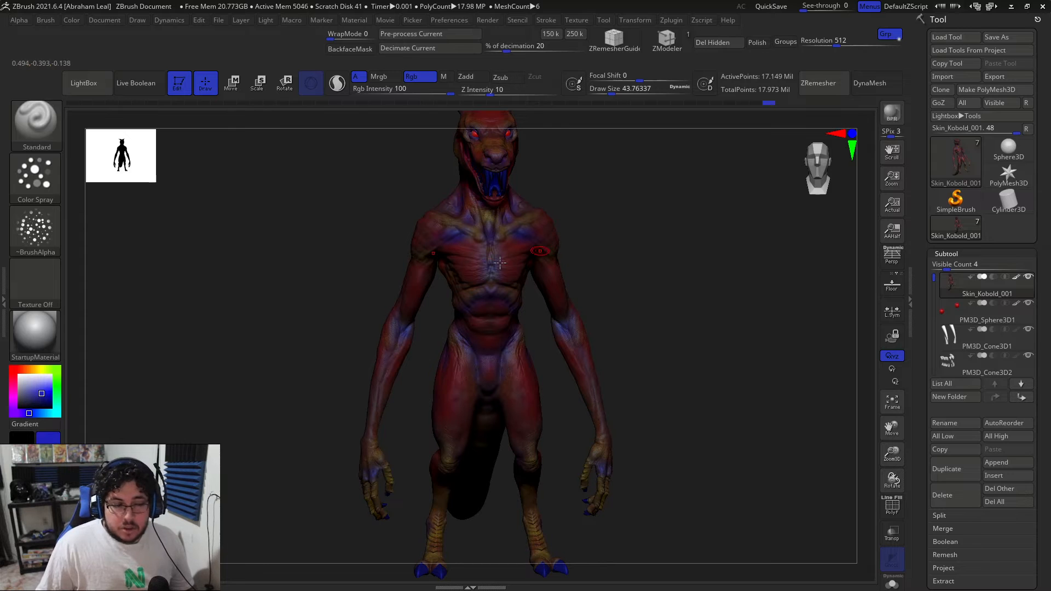
left_click_drag(319, 284, 394, 261)
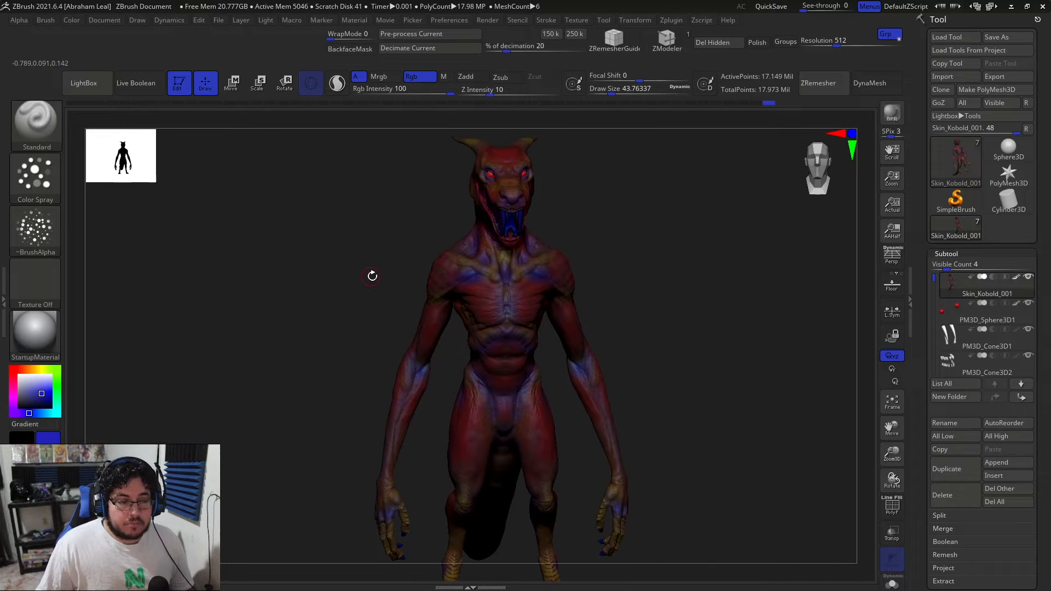
left_click_drag(629, 232, 624, 254, "alt")
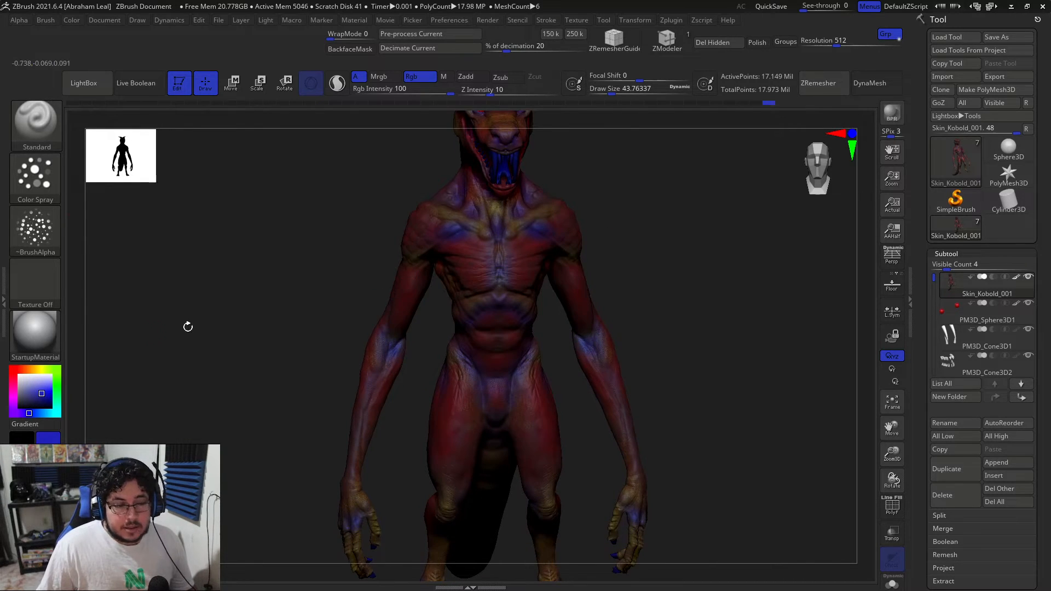
Give the Color Spray brush the vein-patterned Alpha 22 and switch the paint colour to white.
left_click(45, 233)
left_click(118, 285)
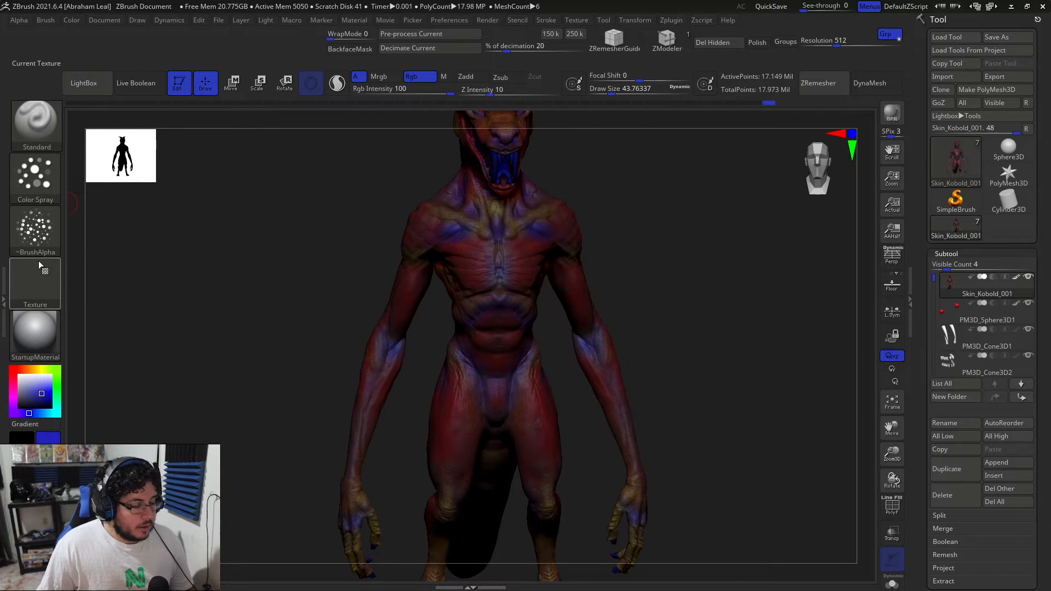
left_click(37, 231)
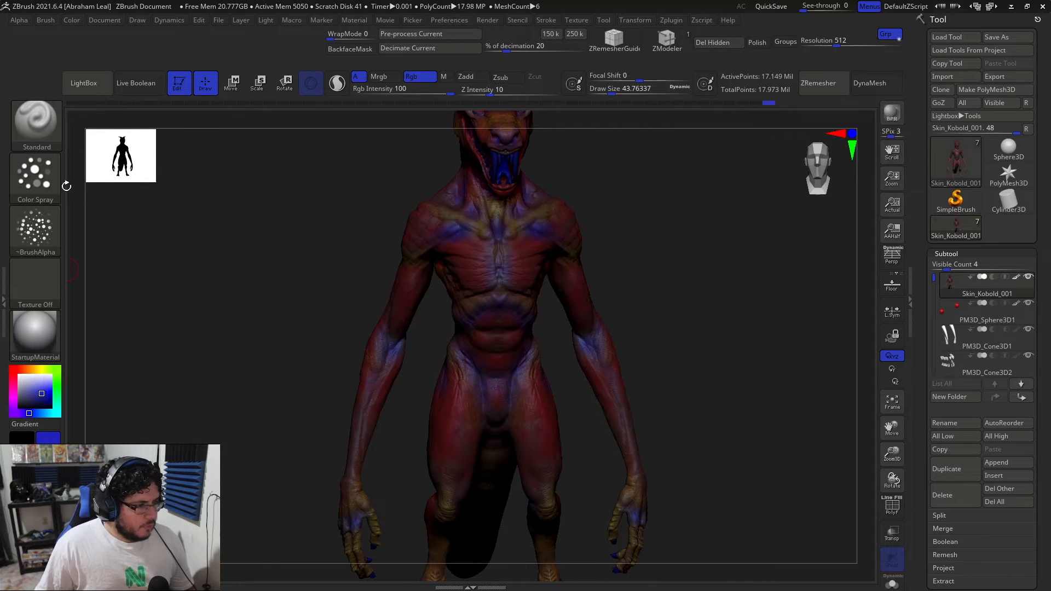
left_click(36, 232)
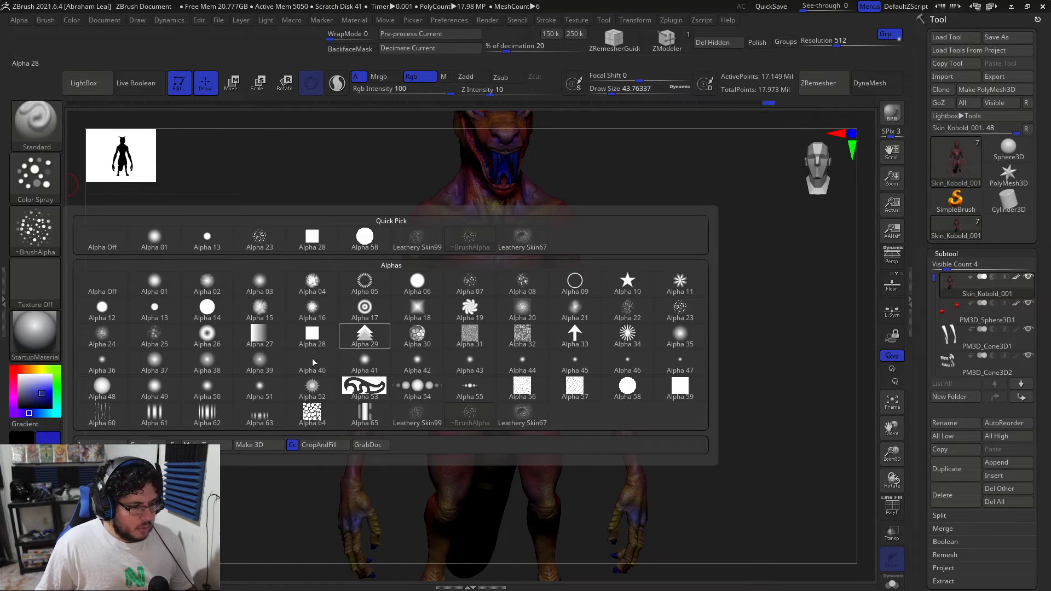
left_click(628, 310)
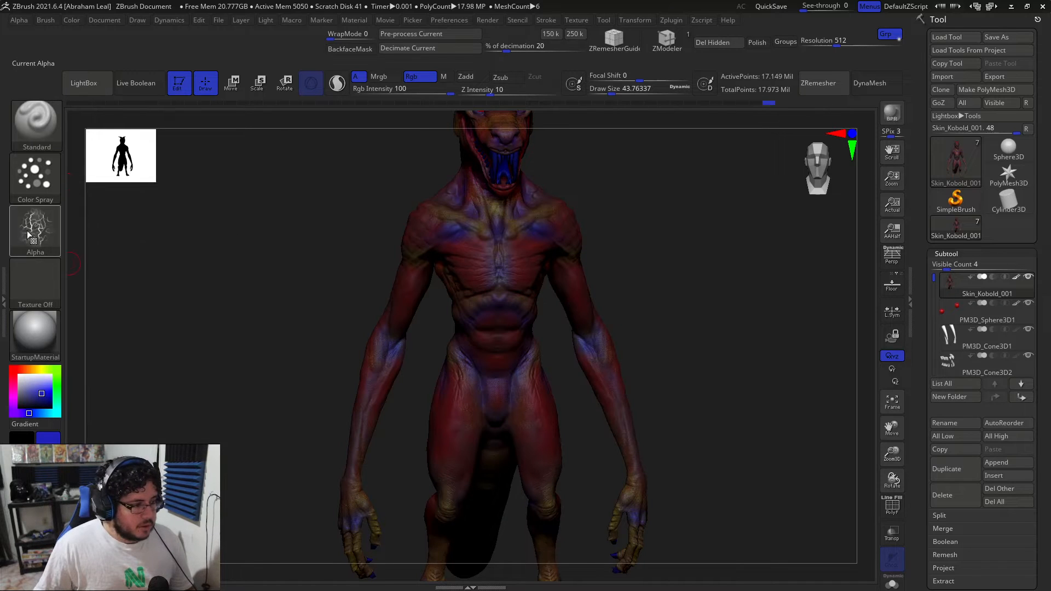
left_click_drag(39, 389, 17, 373)
Set the brush's draw size to 112 and its Rgb Intensity to 33.
left_click_drag(415, 92, 384, 92)
key("s")
mouse_move(456, 226)
left_mouse_down()
mouse_move(467, 226)
mouse_move(457, 229)
left_mouse_up()
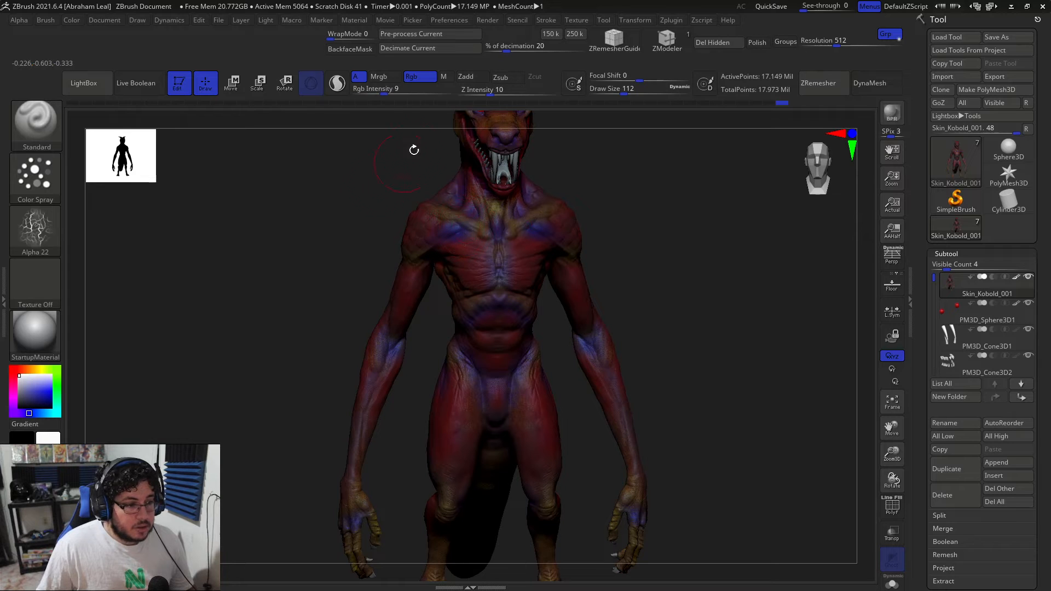
left_click_drag(384, 92, 409, 92)
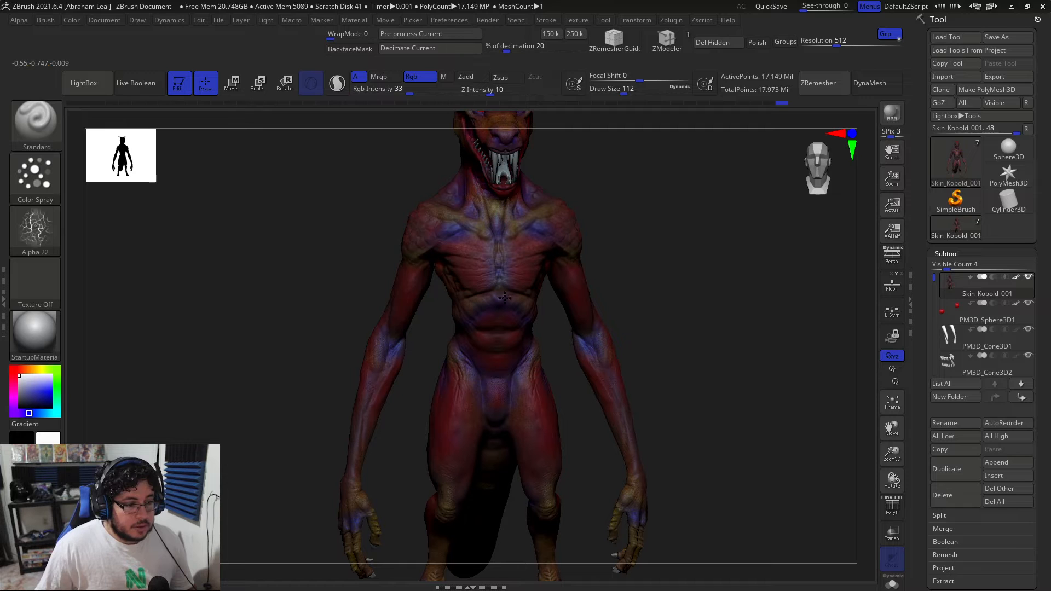
Spray the white vein pattern over the kobold's torso, arms and legs from the front.
left_click_drag(328, 356, 469, 336)
left_click_drag(523, 380, 427, 310)
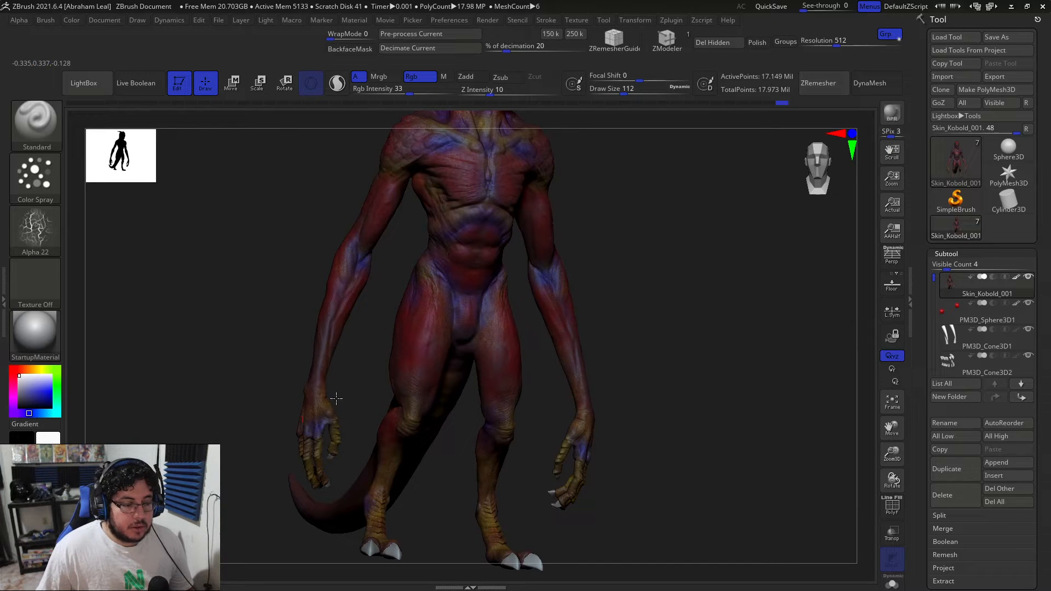
left_click_drag(309, 223, 360, 244)
left_click_drag(470, 215, 314, 220)
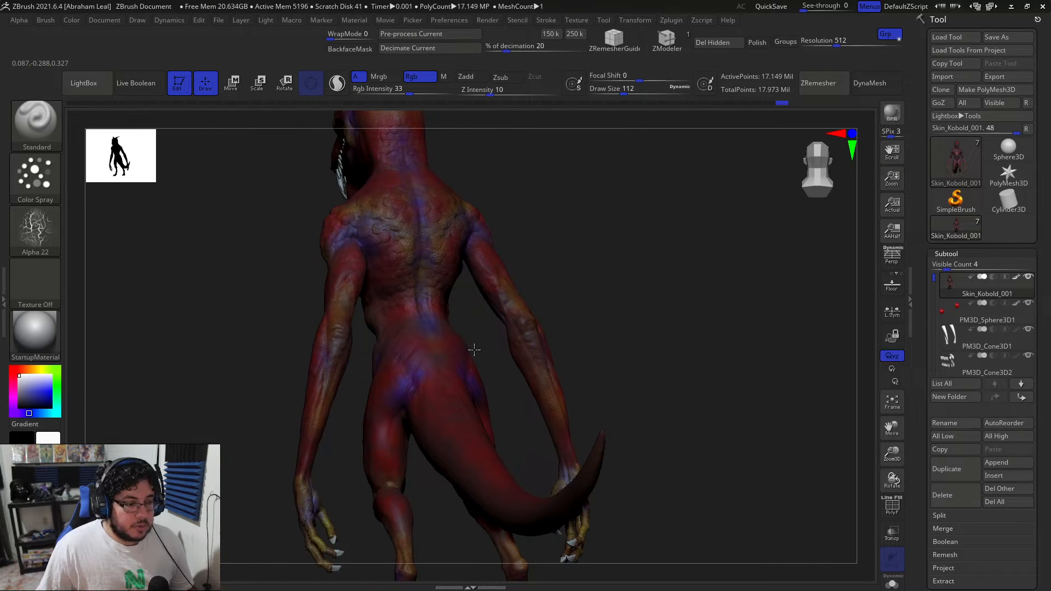
Continue the white vein pattern over the back, head, neck and tail.
left_click_drag(578, 232, 545, 312)
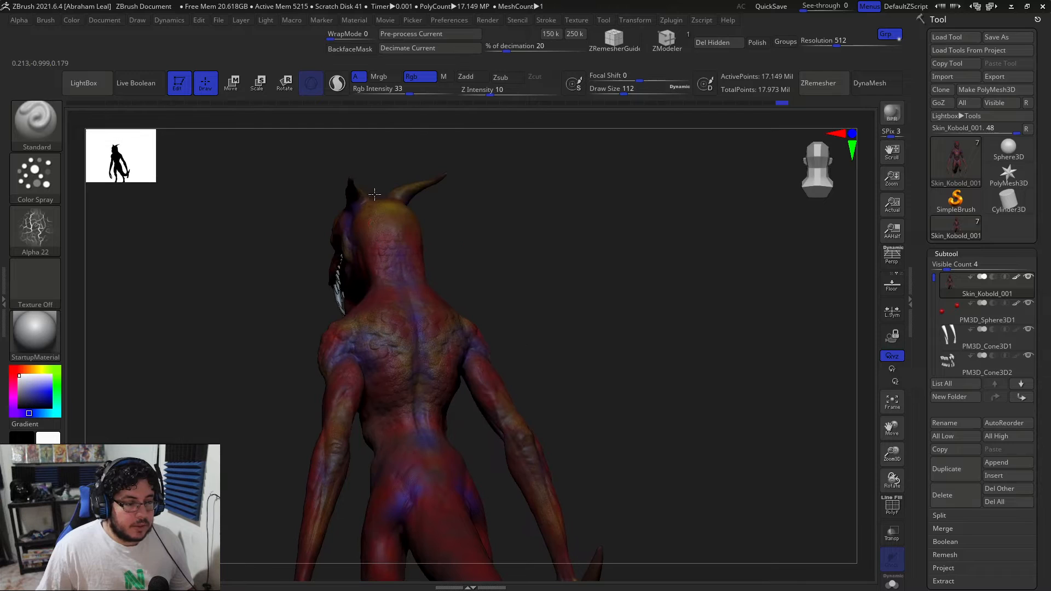
left_click_drag(491, 203, 301, 176)
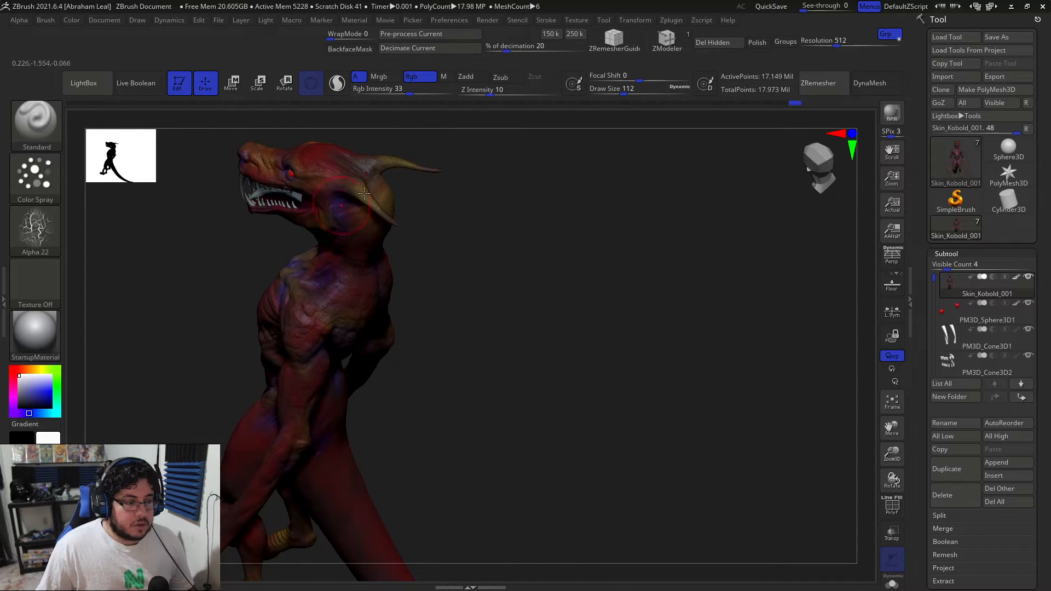
left_click_drag(424, 147, 426, 212)
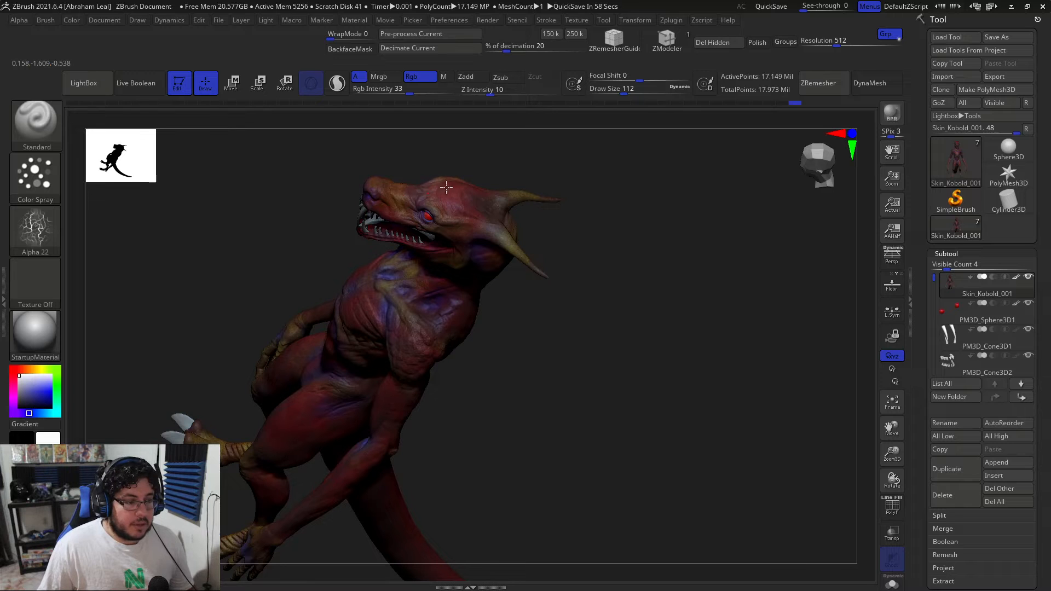
left_click_drag(514, 302, 343, 299)
left_click_drag(495, 364, 434, 212)
Choose a dark red paint colour (139, 23, 23) and set the brush's draw size to about 56 and Rgb Intensity to 10.
left_click_drag(33, 388, 454, 229)
left_click_drag(31, 399, 42, 400)
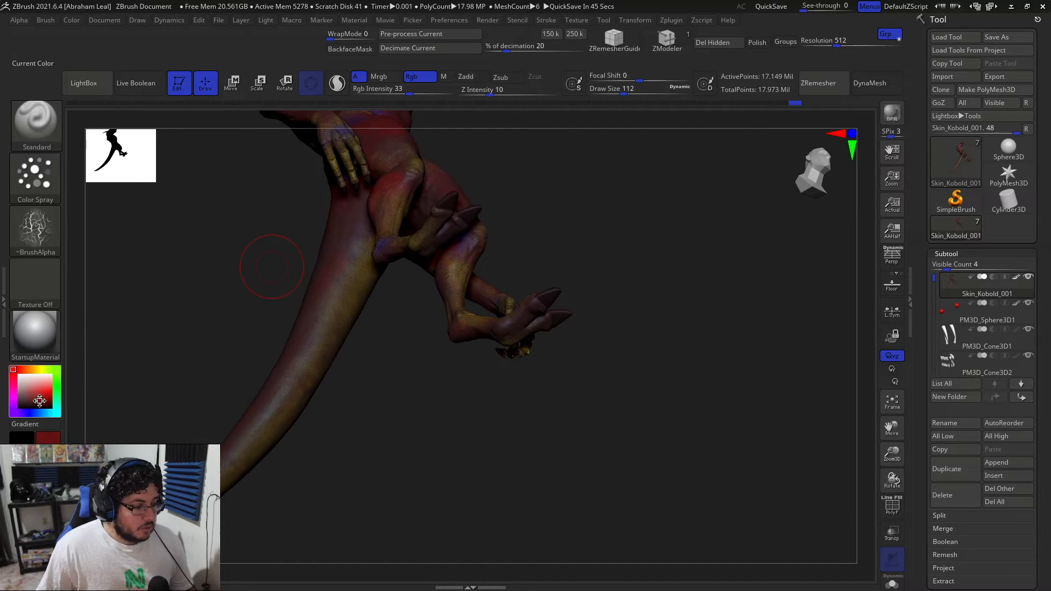
left_click_drag(270, 255, 516, 247, "shift")
mouse_move(561, 184)
left_mouse_down("alt")
mouse_move(566, 256)
mouse_move(624, 300)
left_mouse_up("alt")
key("space")
mouse_move(584, 244)
left_mouse_down()
mouse_move(573, 246)
mouse_move(551, 212)
left_mouse_up()
mouse_move(404, 91)
left_mouse_down()
mouse_move(376, 90)
mouse_move(384, 88)
left_mouse_up()
Fill the whole body subtool with the dark red several times to blend the painted colours together.
left_click(72, 20)
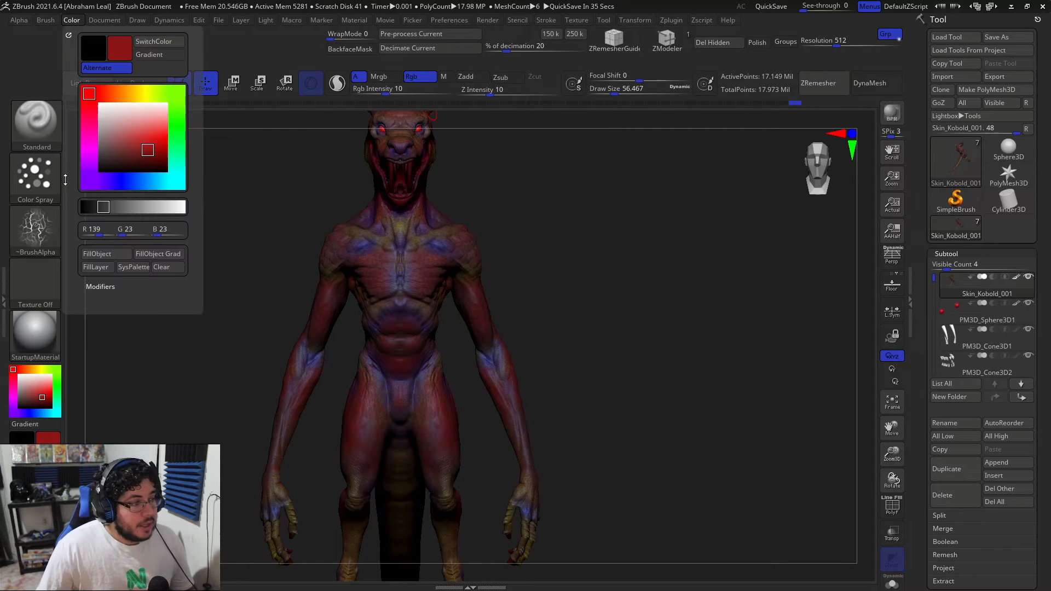
left_click(107, 255)
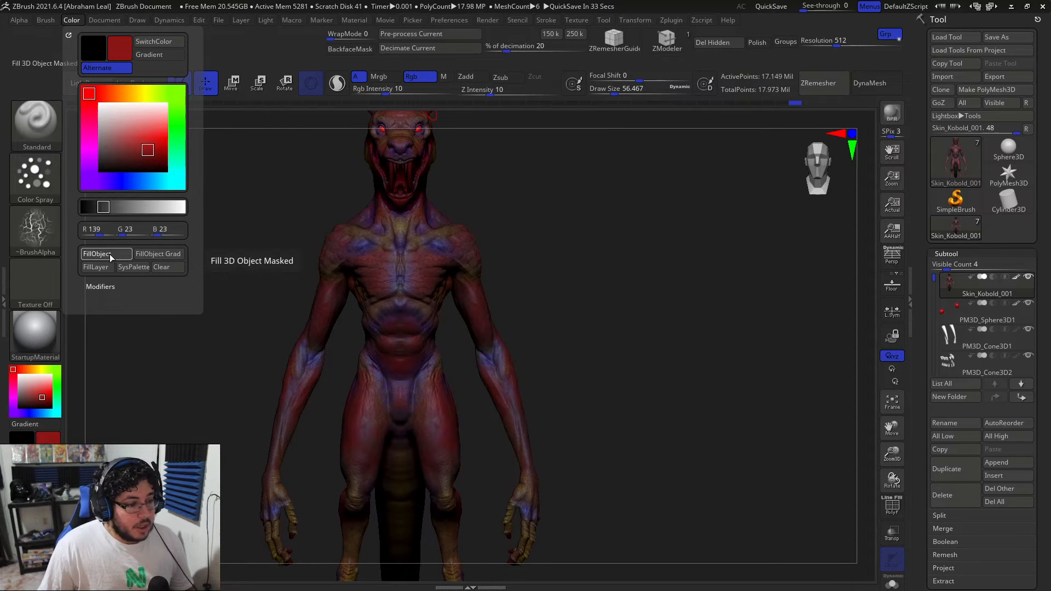
left_click(108, 259)
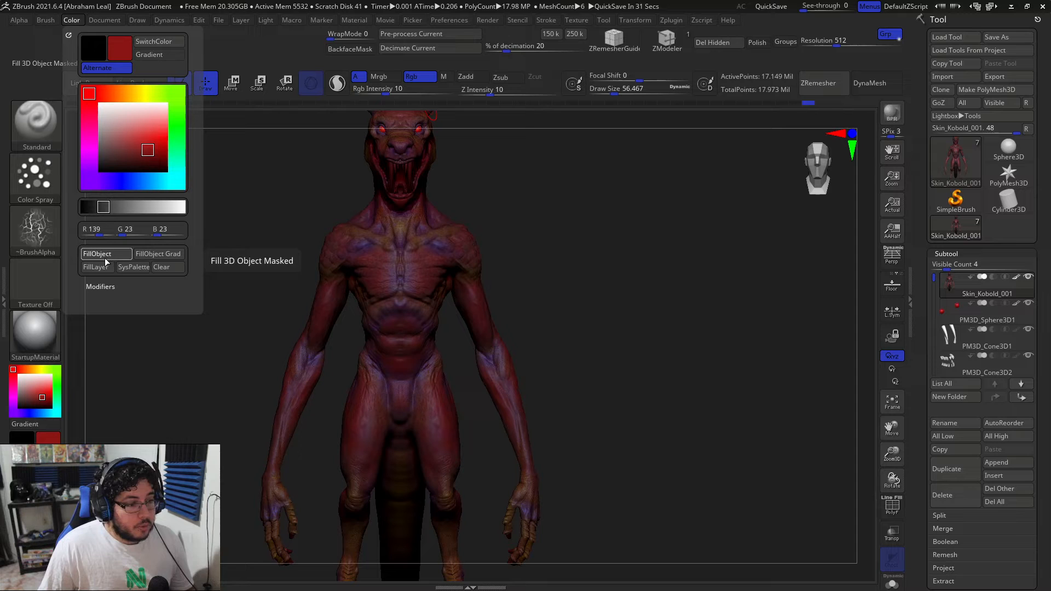
left_click(104, 260)
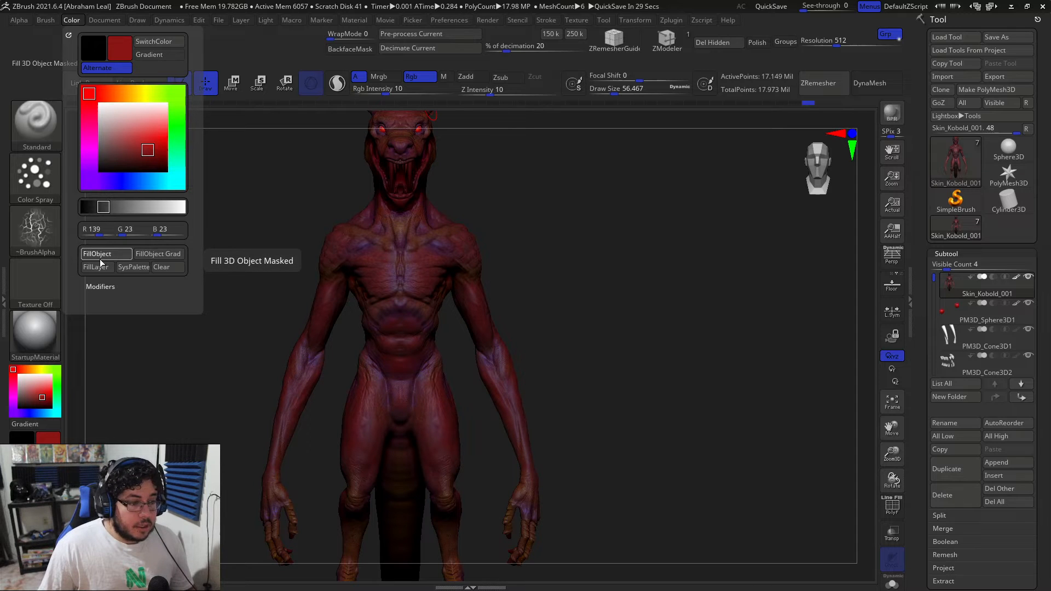
left_click(98, 259)
left_click(98, 258)
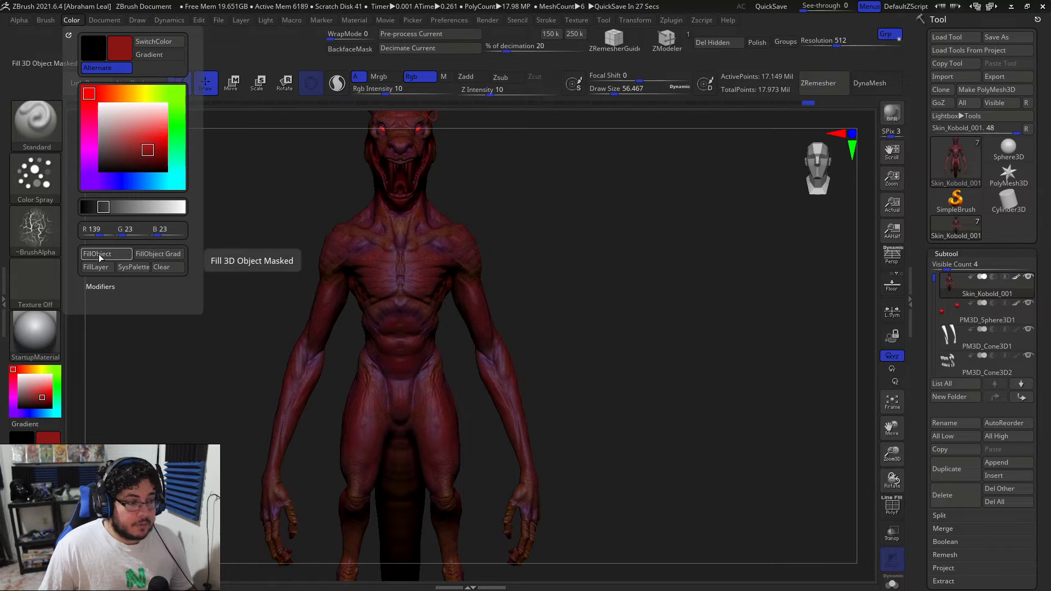
Set the paint colour to a pale tan (188, 169, 120) and the Rgb Intensity to 21.
left_click_drag(590, 272, 554, 228)
mouse_move(228, 395)
left_mouse_down()
mouse_move(228, 345)
mouse_move(285, 323)
left_mouse_up()
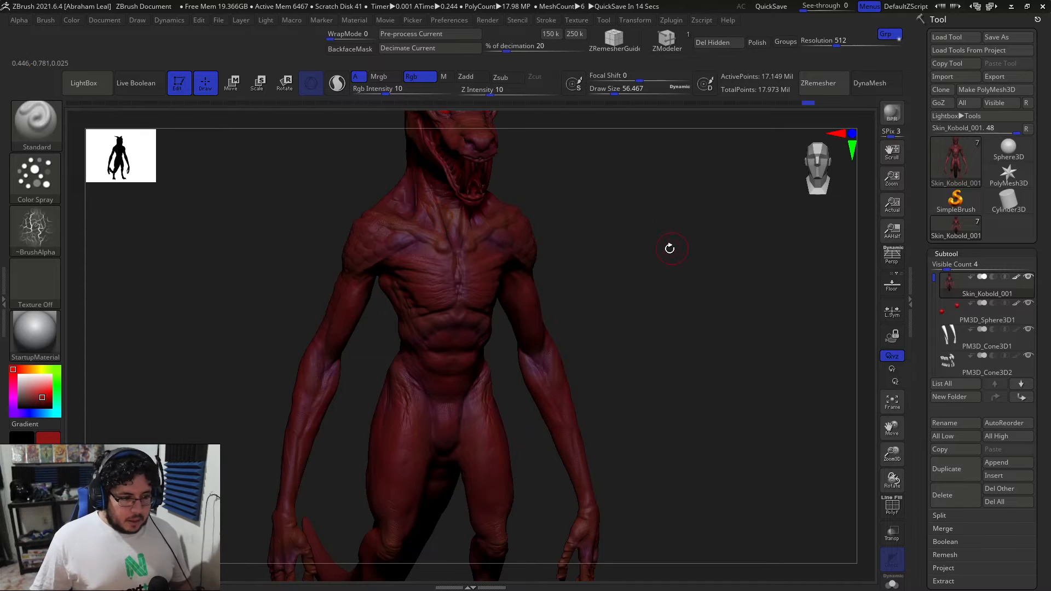
left_click_drag(676, 245, 636, 228)
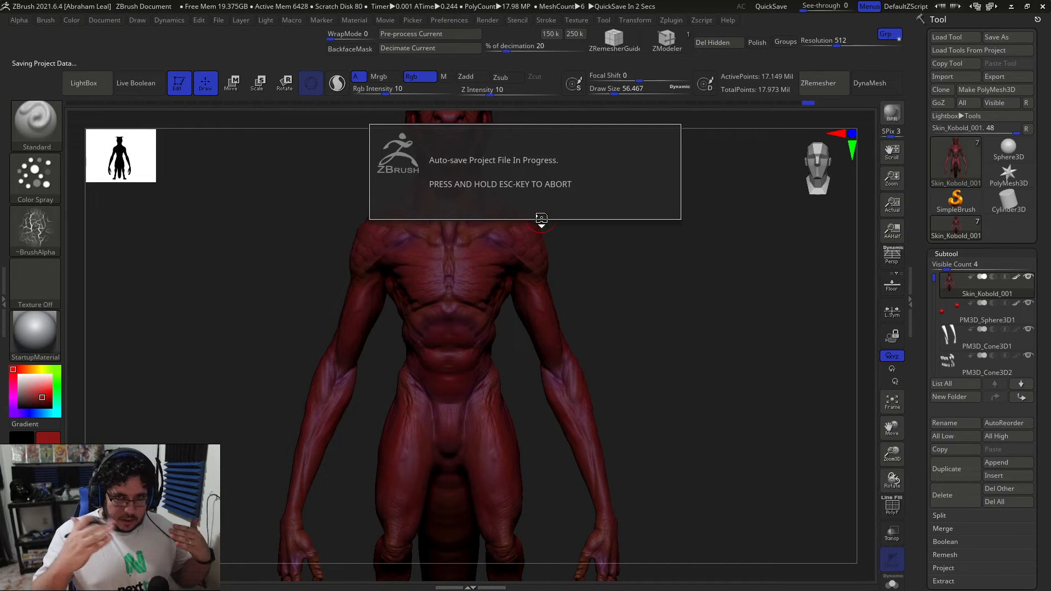
left_click_drag(627, 271, 626, 275)
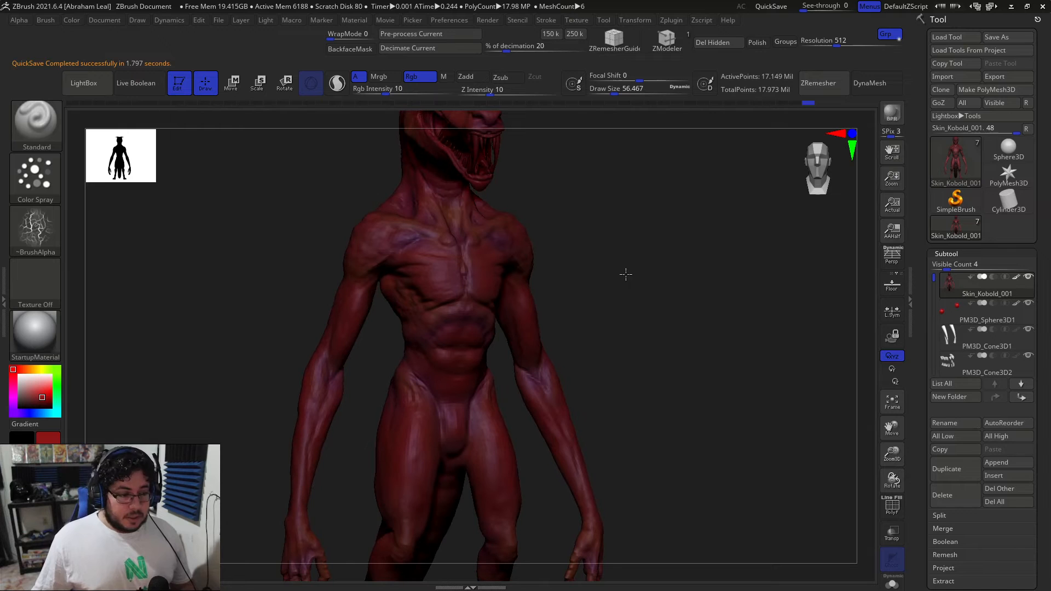
right_click_drag(428, 267, 492, 274)
left_click_drag(604, 223, 606, 265, "alt")
left_click_drag(29, 371, 30, 389)
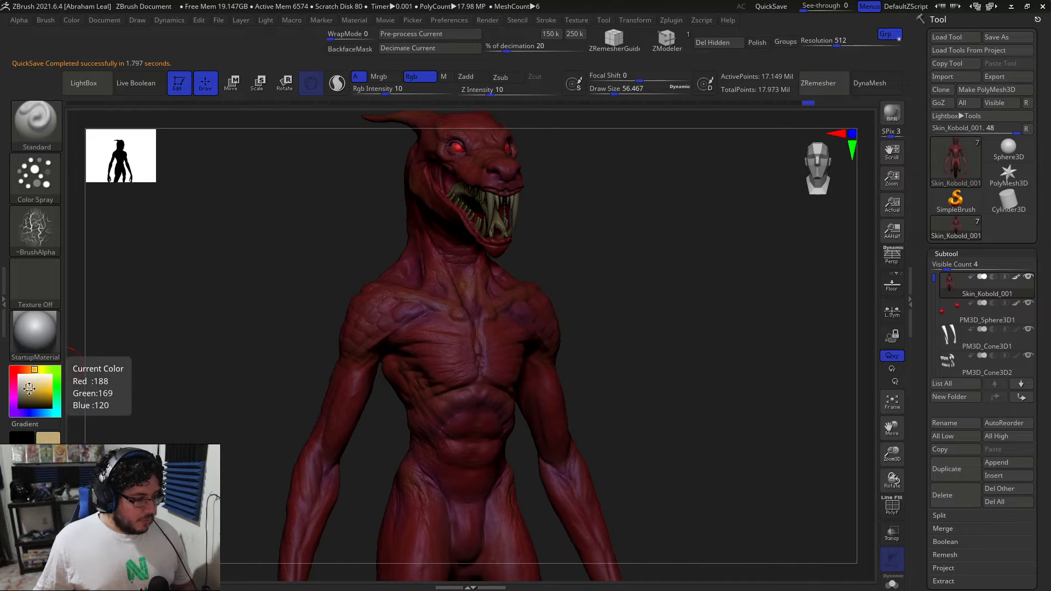
left_click(29, 388)
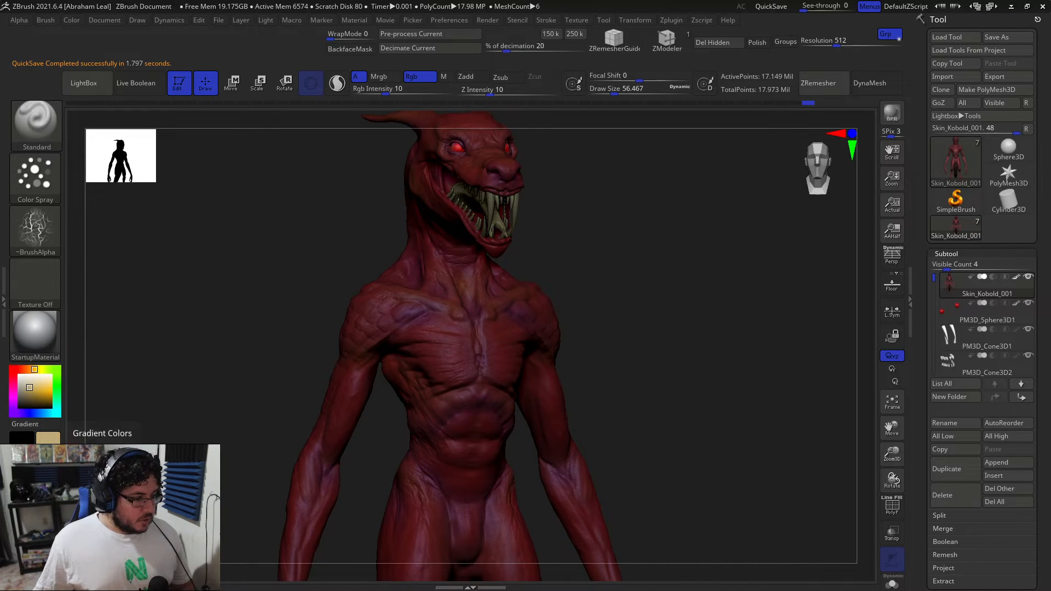
left_click_drag(390, 92, 400, 92)
Give the Color Spray brush the speckled Alpha 23.
left_click(35, 230)
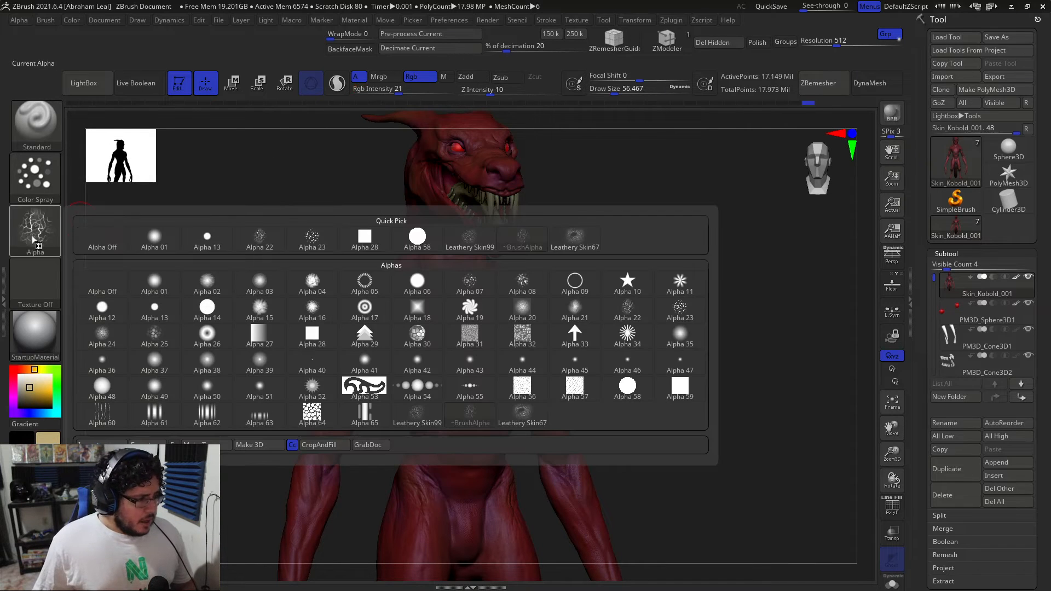
left_click(52, 230)
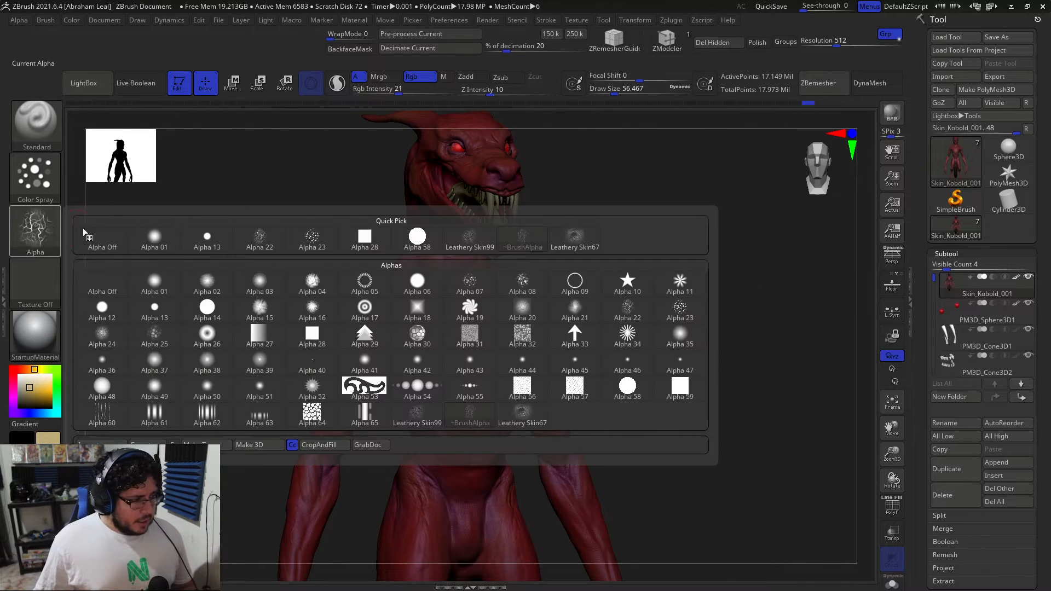
left_click(680, 310)
left_click(32, 235)
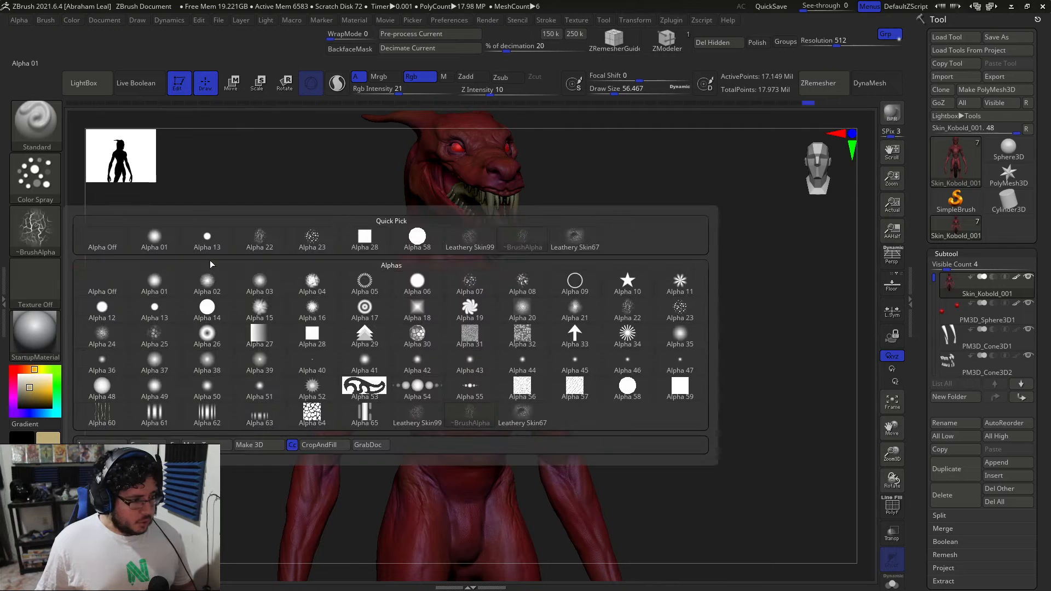
left_click(680, 310)
Spray tan over the collarbones, sternum and upper chest, with the draw size reduced to about 39.
mouse_move(613, 303)
right_mouse_down()
mouse_move(634, 305)
mouse_move(624, 315)
right_mouse_up()
right_click_drag(485, 283, 475, 323)
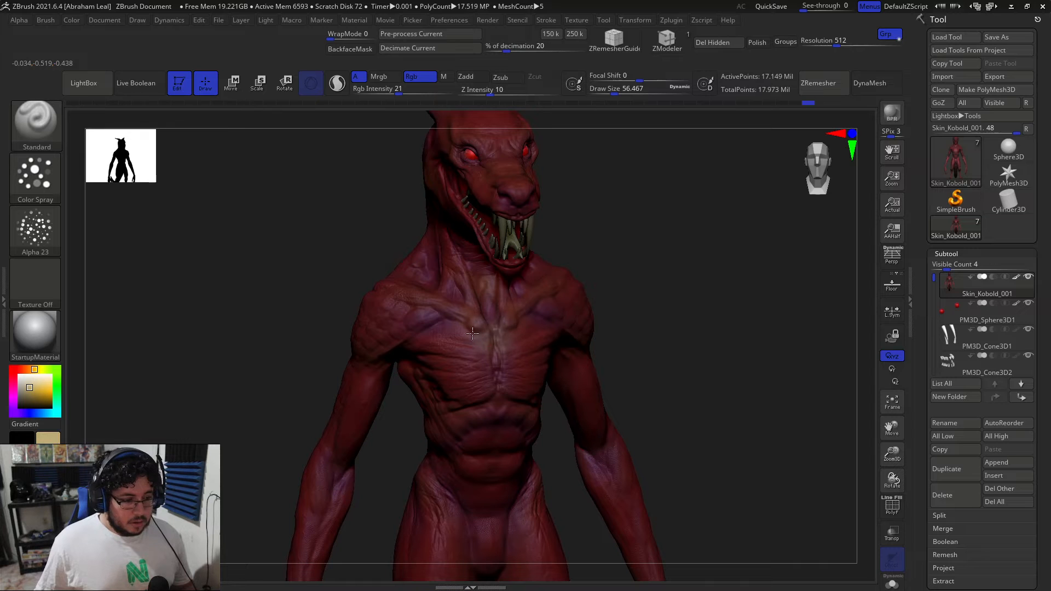
left_click_drag(605, 259, 648, 261)
key("space")
left_click_drag(494, 311, 491, 311)
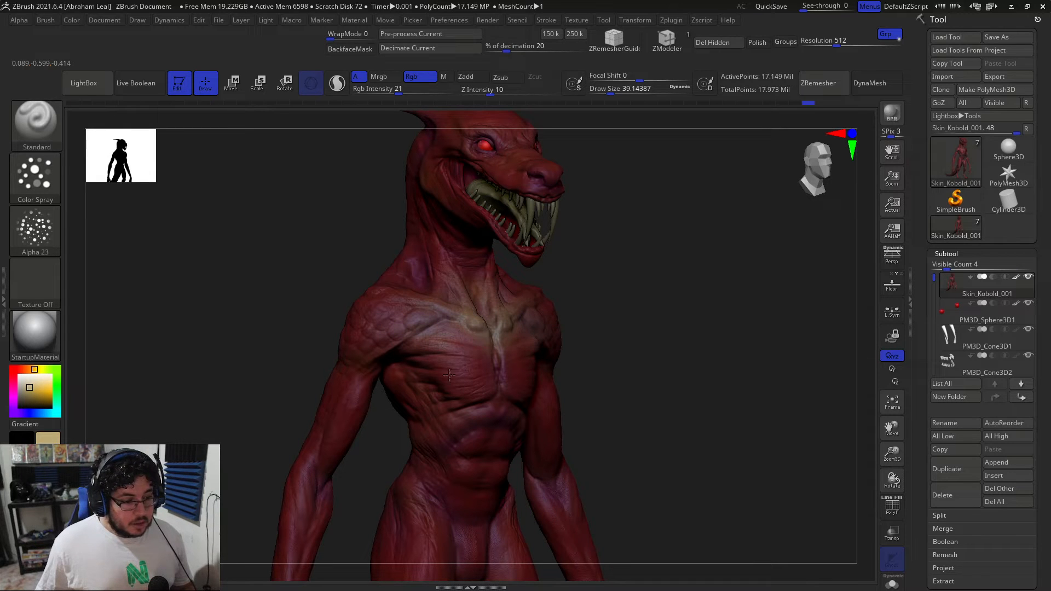
left_click_drag(572, 267, 492, 233)
left_click_drag(598, 251, 502, 271)
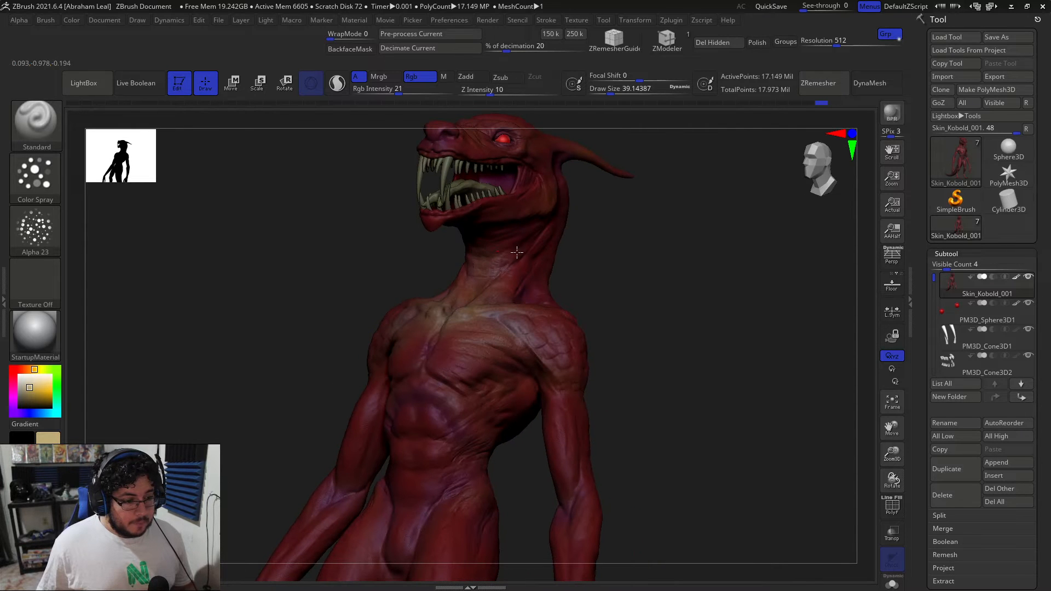
Extend the tan spray over the front of the neck, the pectorals, ribs and abdomen.
left_click_drag(465, 233, 492, 216)
left_click_drag(599, 204, 455, 212)
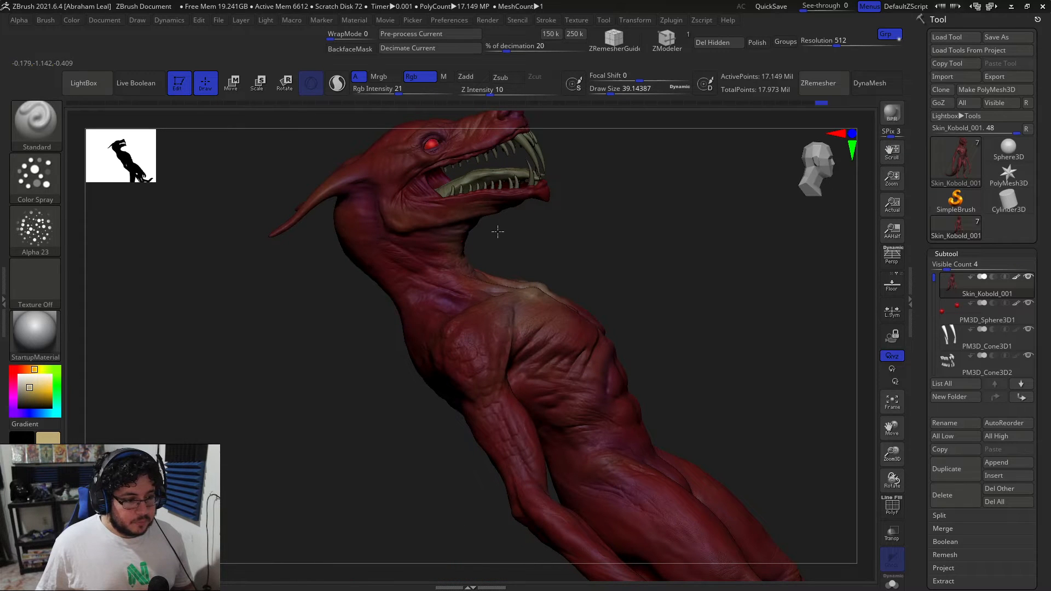
left_click_drag(519, 242, 449, 261)
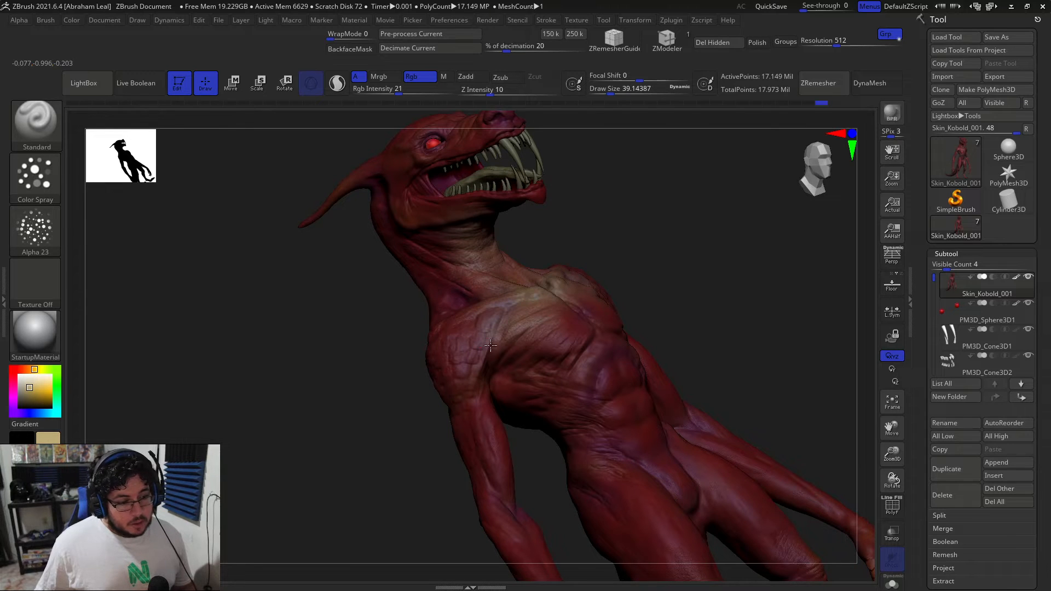
left_click_drag(590, 318, 609, 320)
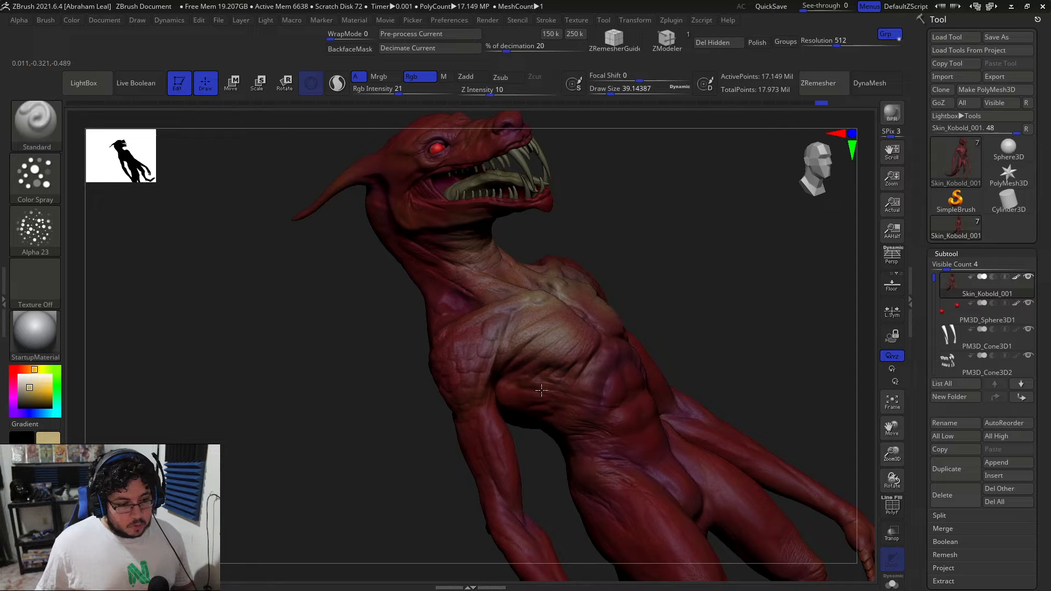
left_click_drag(728, 305, 618, 331)
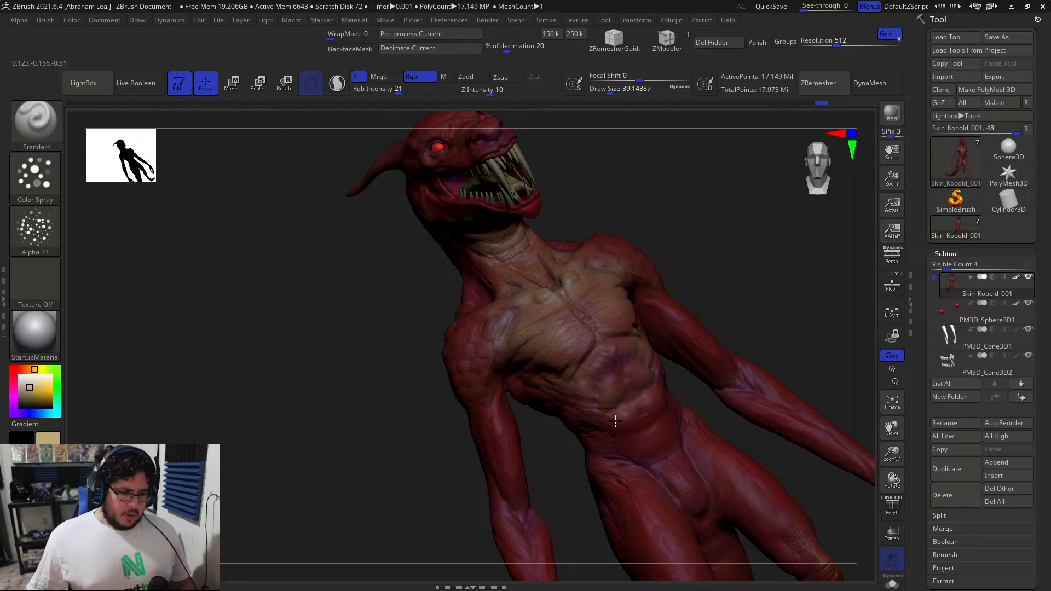
left_click_drag(747, 352, 574, 337)
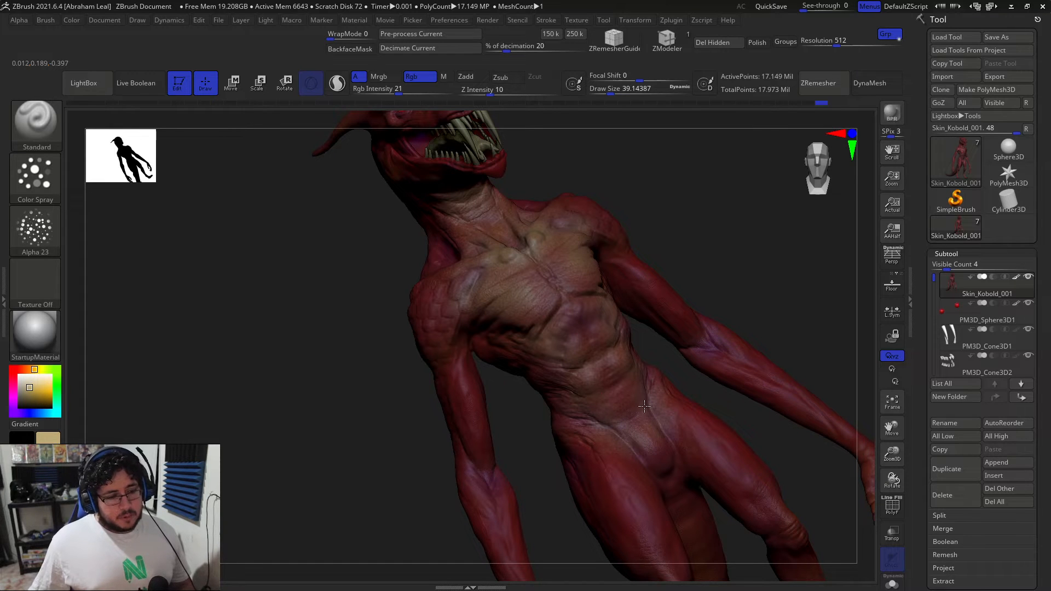
Spray tan along the sides of the torso, the lower belly and the underside of the tail.
left_click_drag(777, 280, 755, 286)
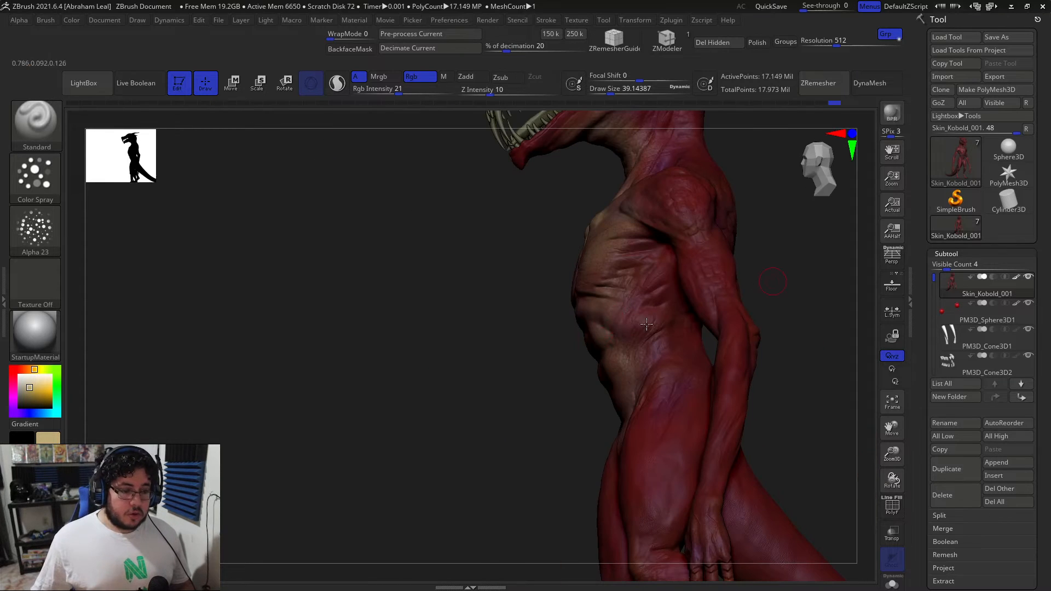
left_click_drag(516, 366, 781, 265)
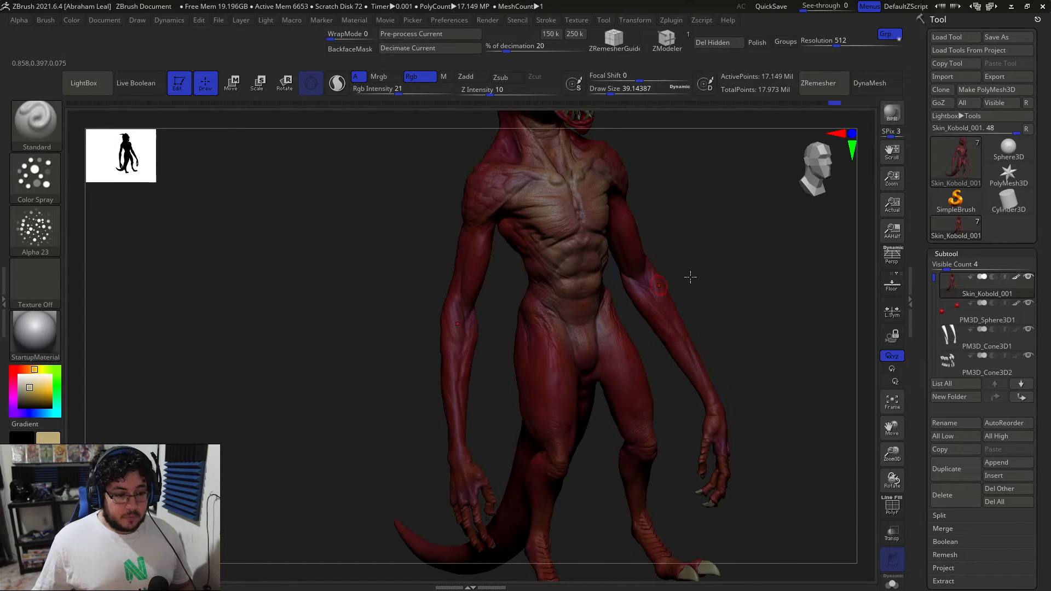
left_click_drag(618, 299, 600, 352)
key("f")
left_click_drag(780, 338, 795, 285)
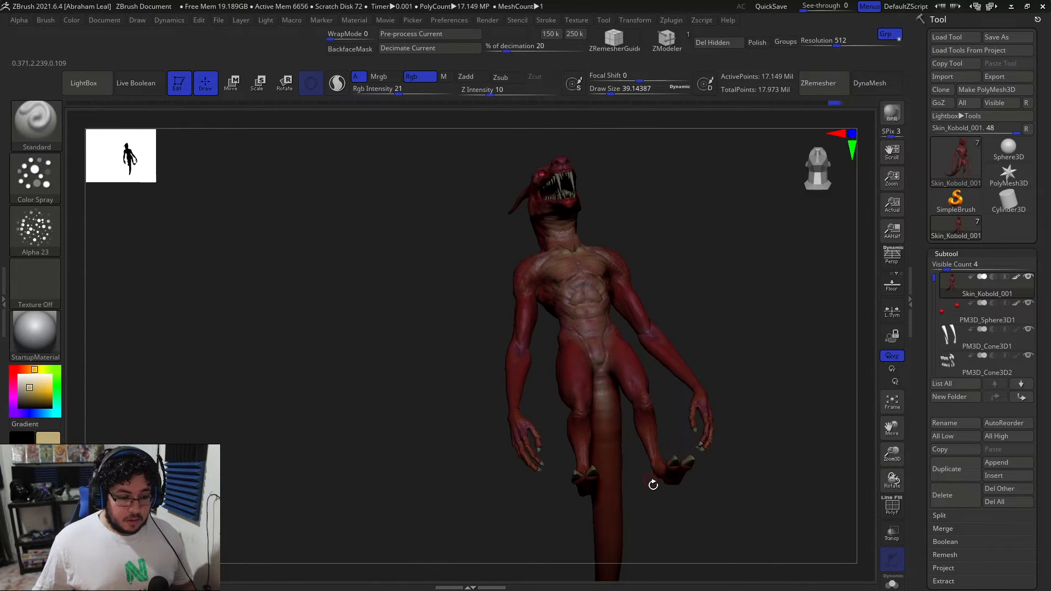
left_click_drag(650, 478, 614, 428)
left_click_drag(700, 480, 614, 380)
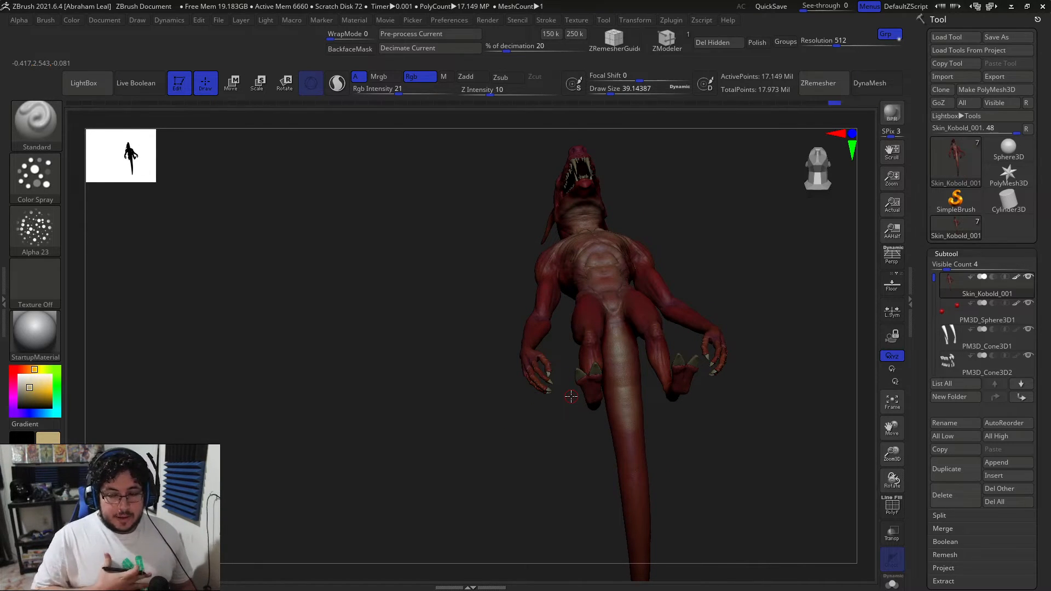
Open Chrome, search Google Images for "tiger" and enlarge the Britannica photo of a tiger running in snow.
key("alt+Tab")
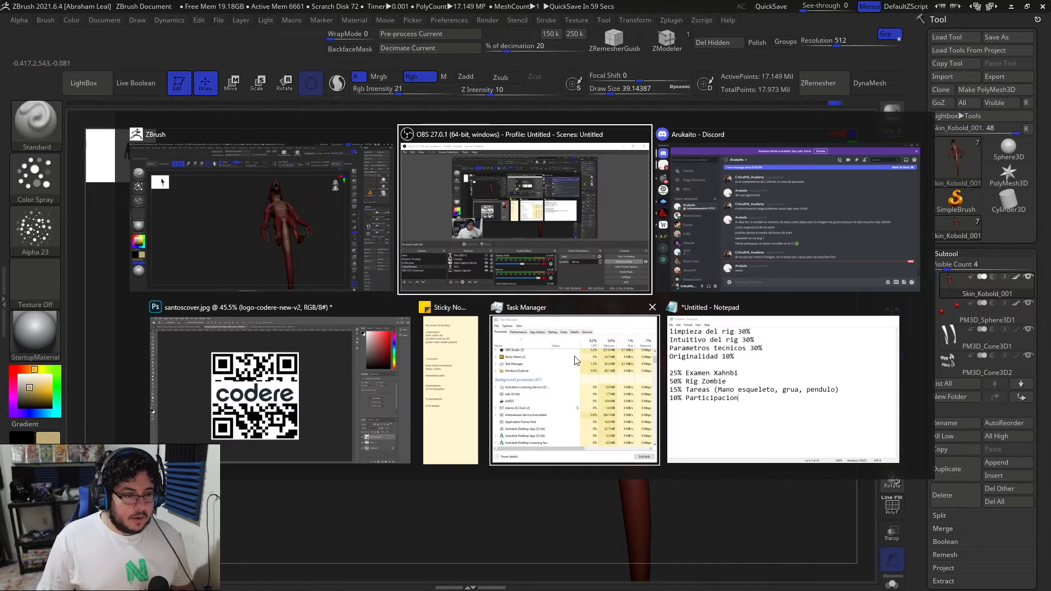
key("super")
left_click(186, 581)
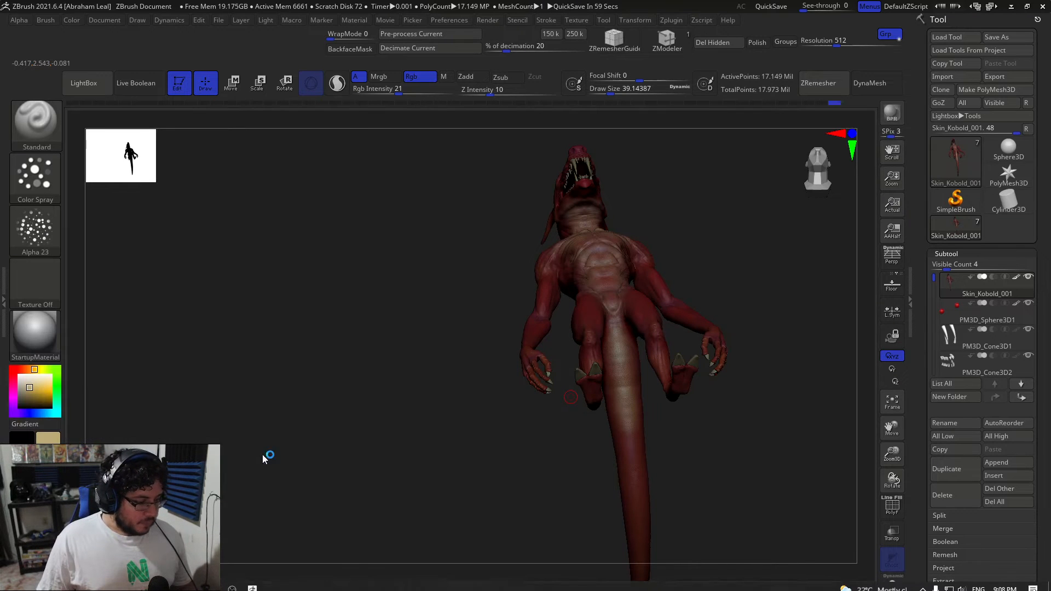
left_click(550, 126)
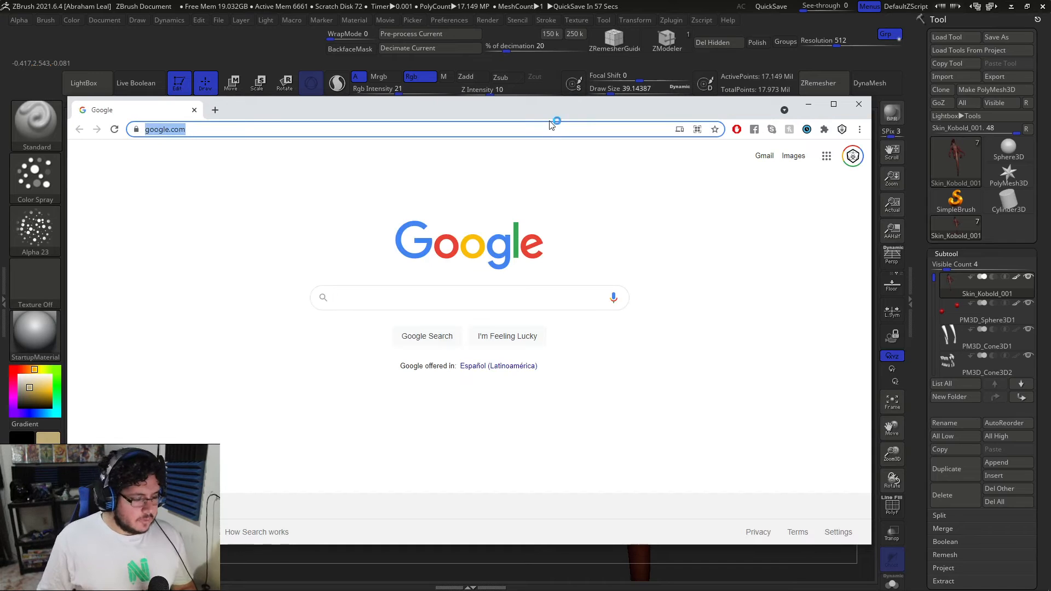
type("tiger")
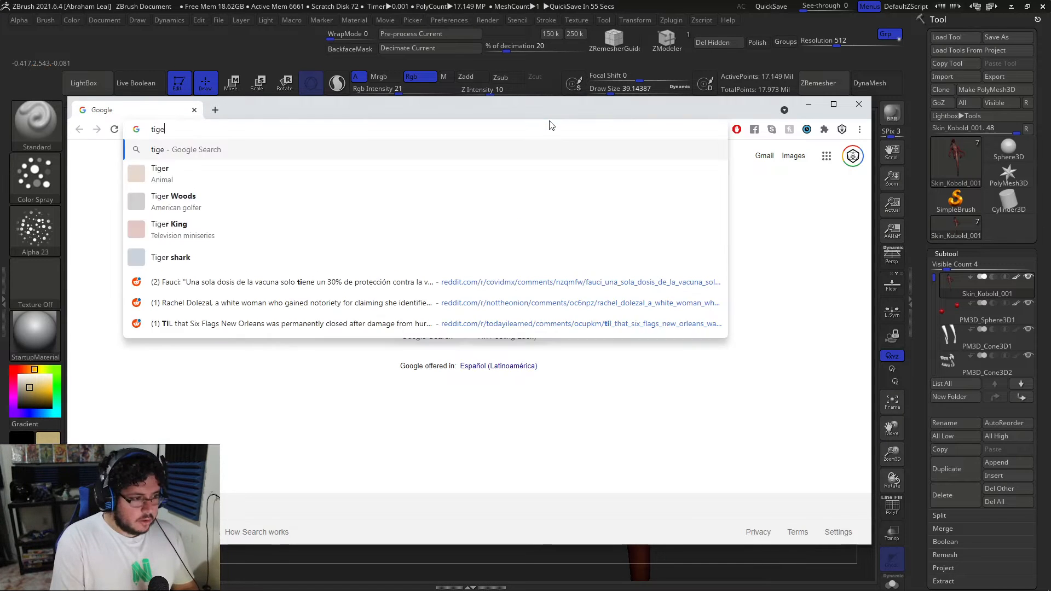
key("Return")
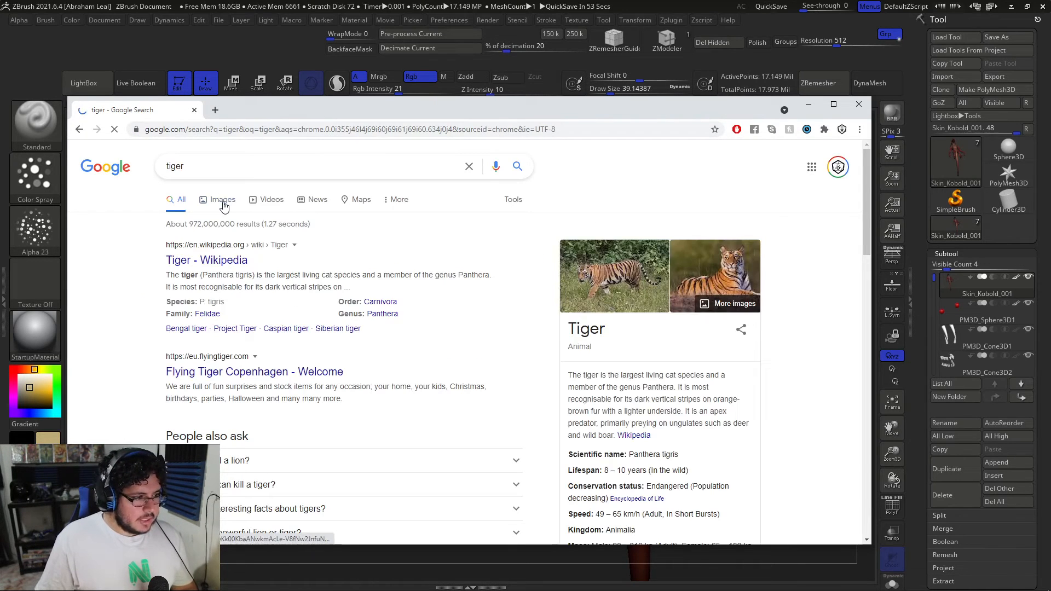
left_click(219, 203)
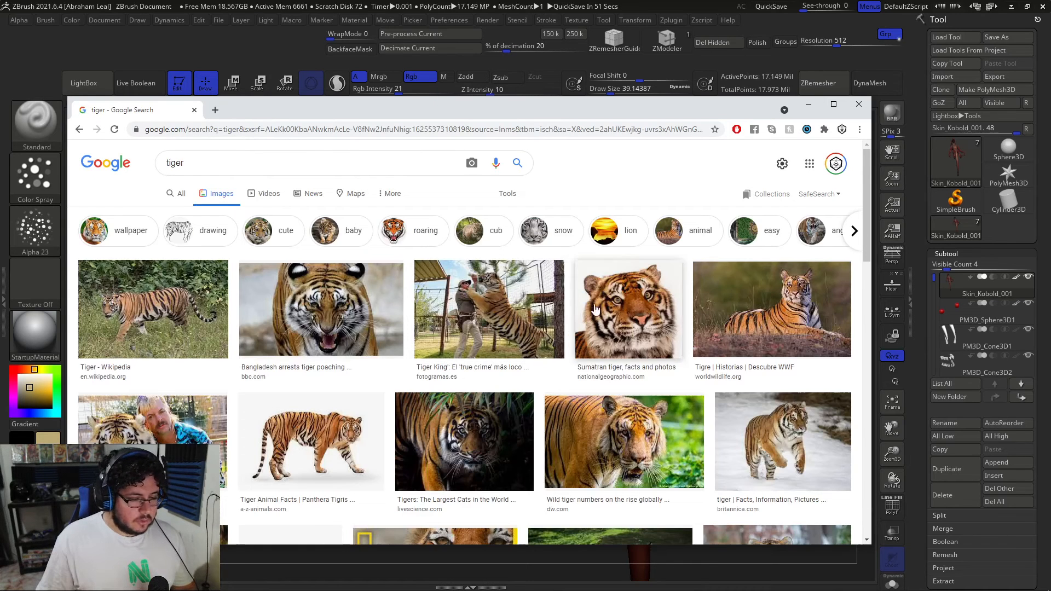
left_click(758, 432)
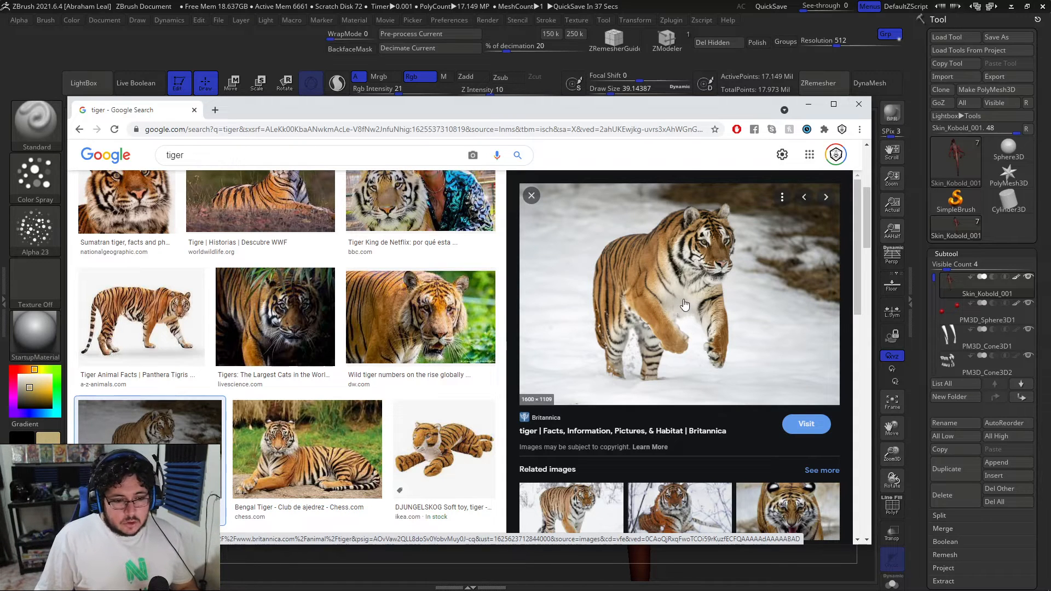
Search Google Images for "frog", look through the frog colour patterns and return to ZBrush.
scroll(323, 230, "up", 2)
left_click_drag(214, 156, 118, 156)
type("frog")
key("Return")
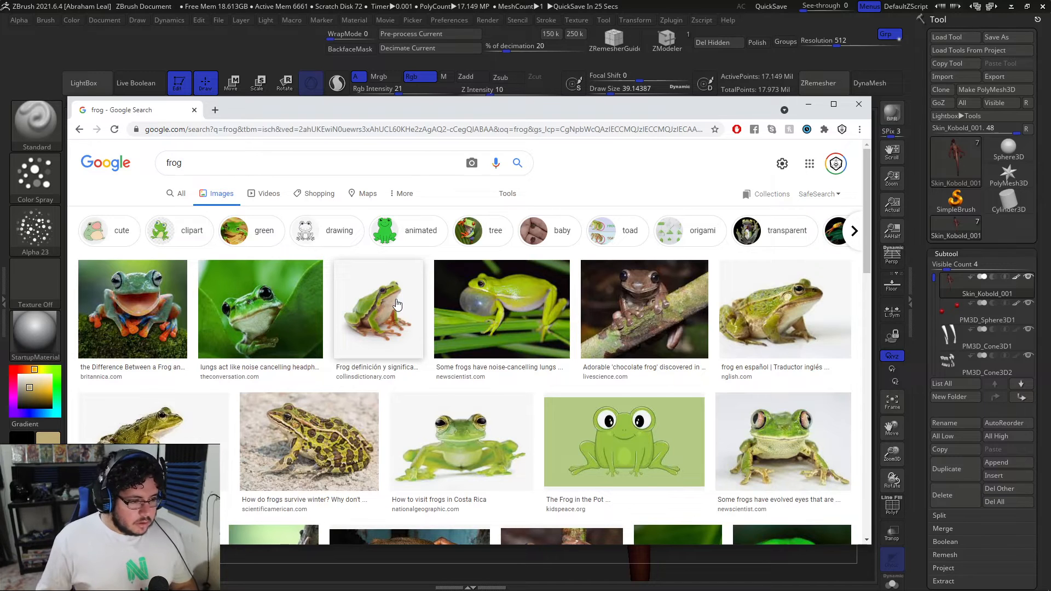
scroll(481, 277, "down", 4)
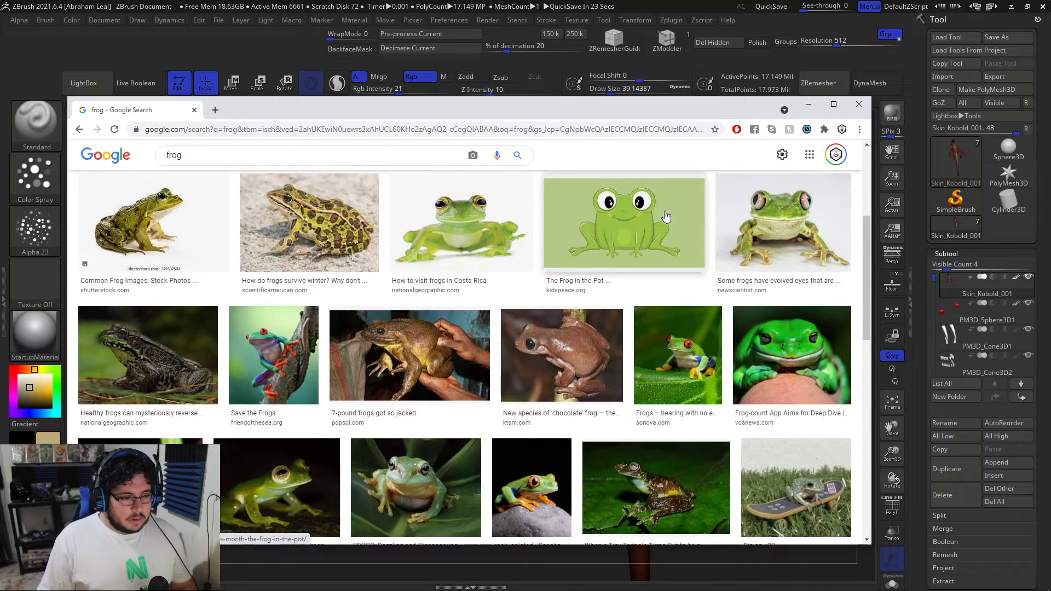
left_click(808, 104)
Sample the red skin colour from the kobold and darken it to a very dark red for the back markings.
left_click_drag(735, 229, 744, 319)
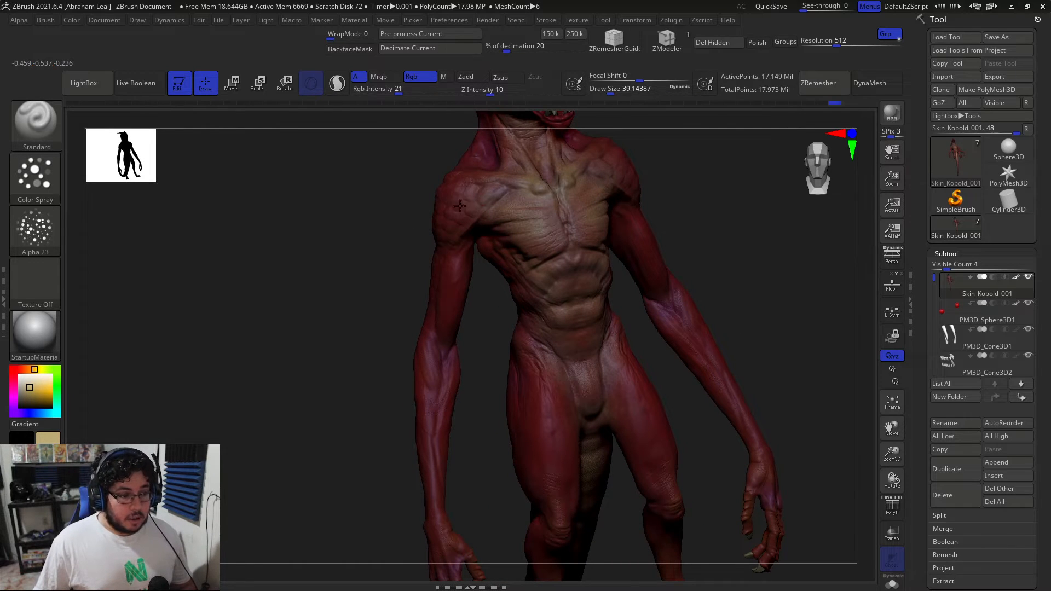
left_click_drag(811, 225, 758, 230)
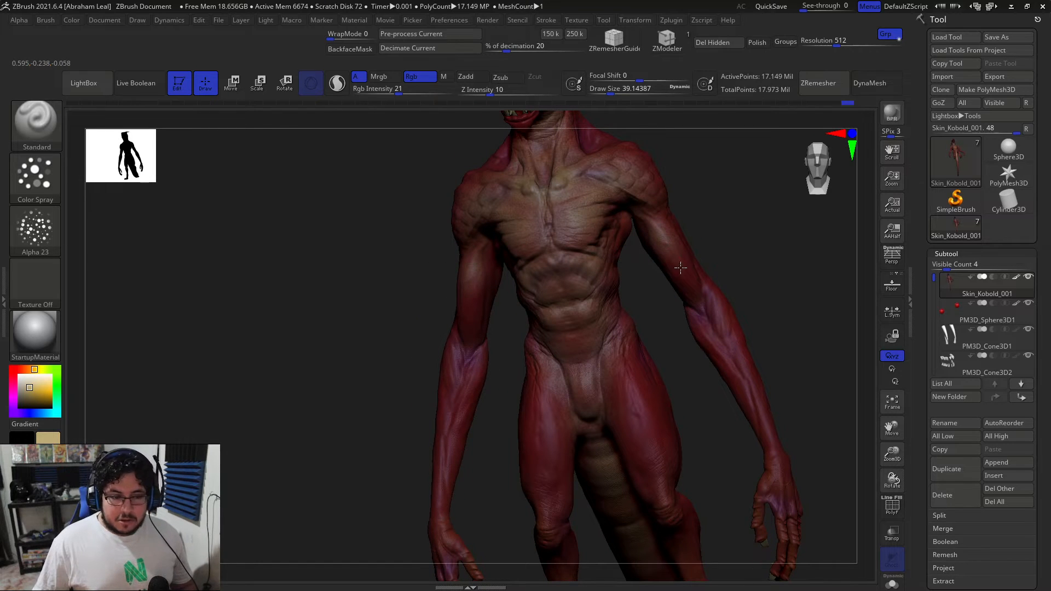
left_click_drag(739, 242, 662, 222, "alt")
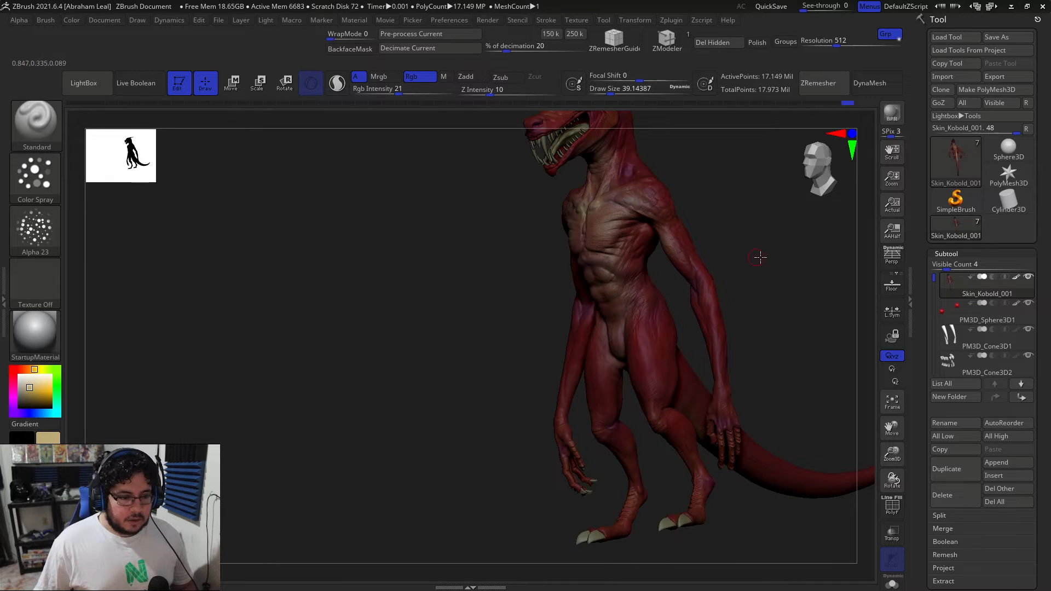
left_click_drag(758, 254, 617, 322)
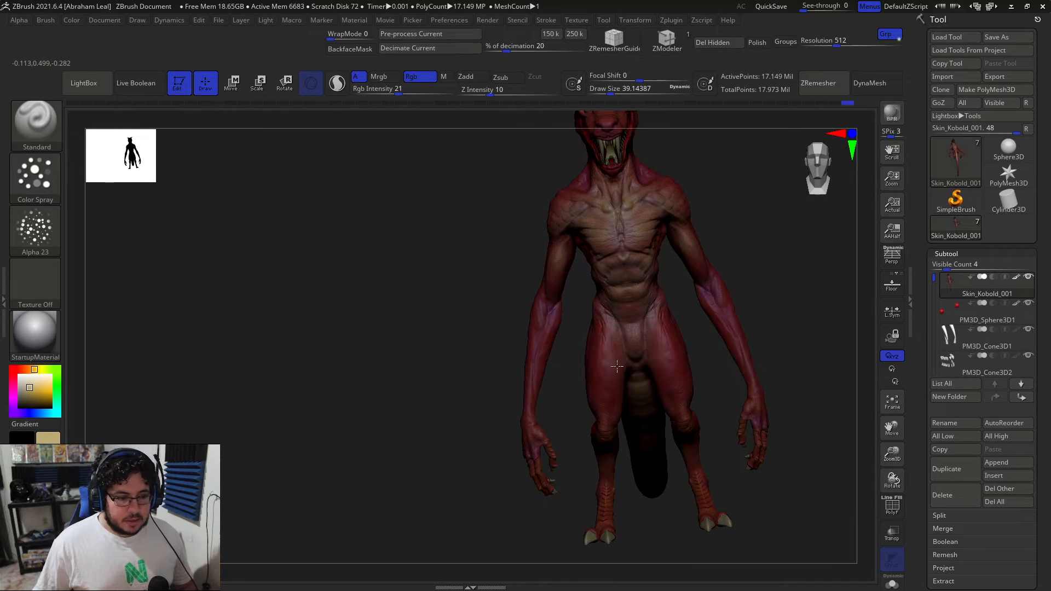
left_click_drag(679, 299, 721, 315)
key("c")
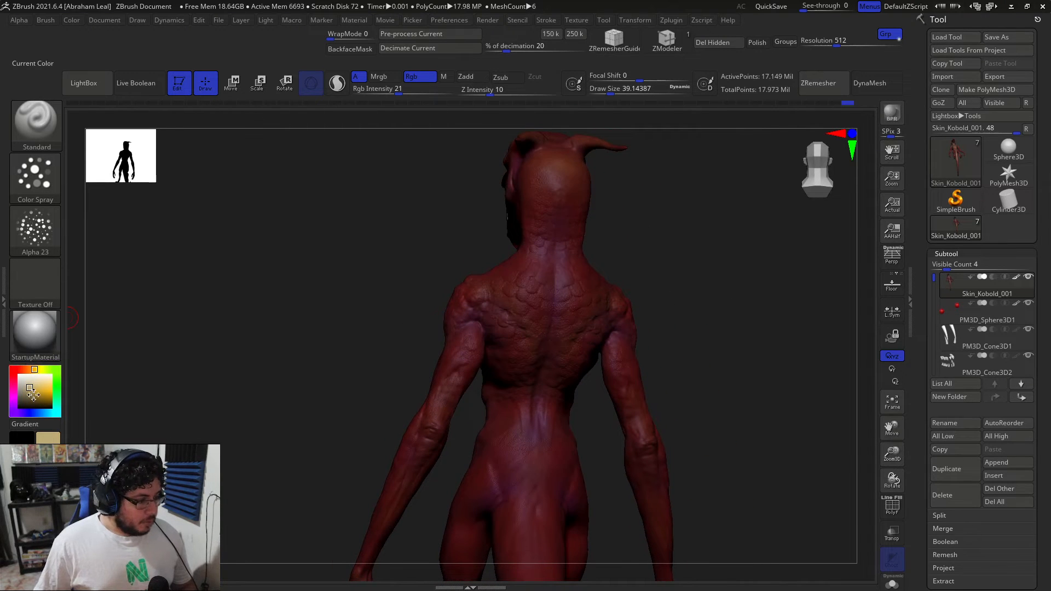
left_click(31, 401)
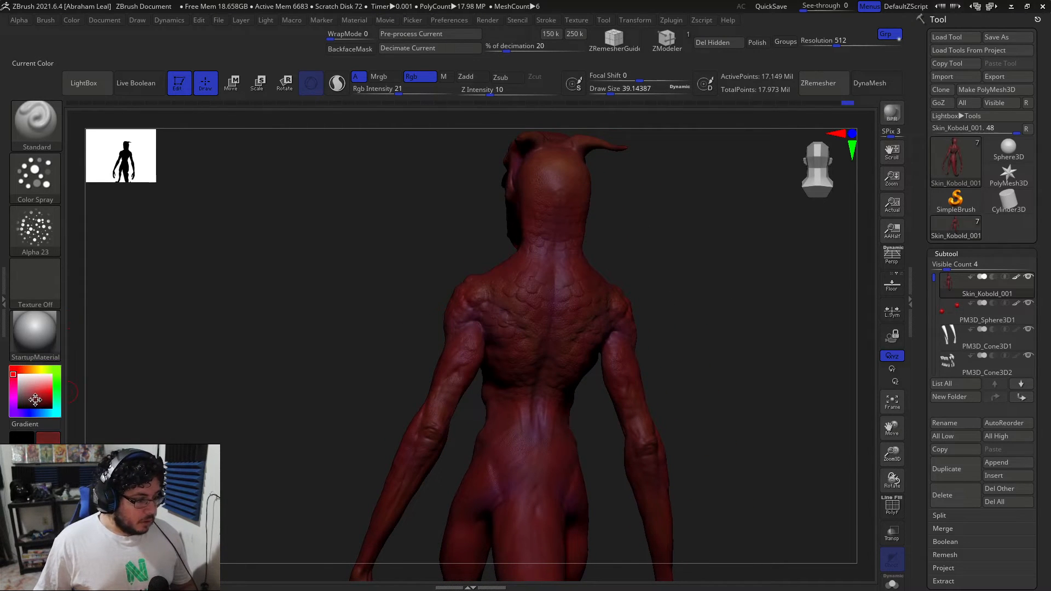
left_click_drag(29, 403, 28, 405)
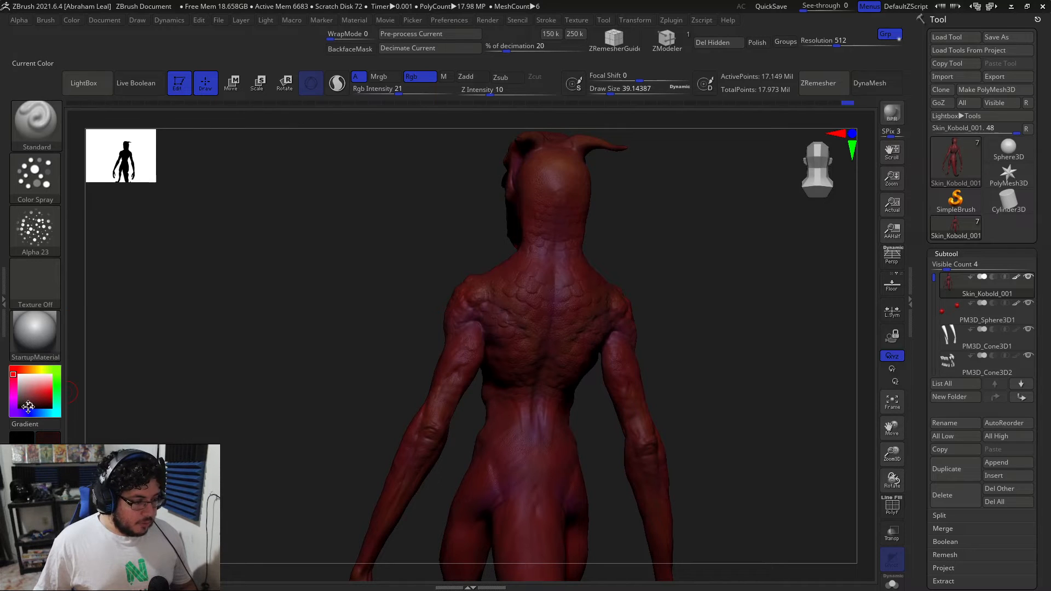
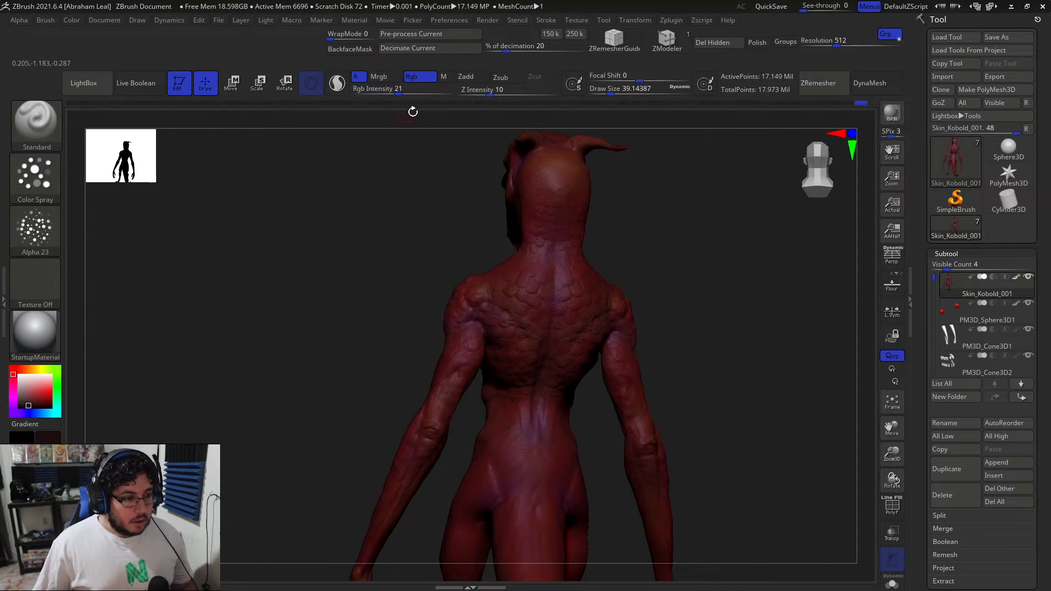
Set the brush to a DragRect stroke with a draw size of about 74 and an RGB intensity of 38.
key("space")
left_click_drag(502, 247, 506, 247)
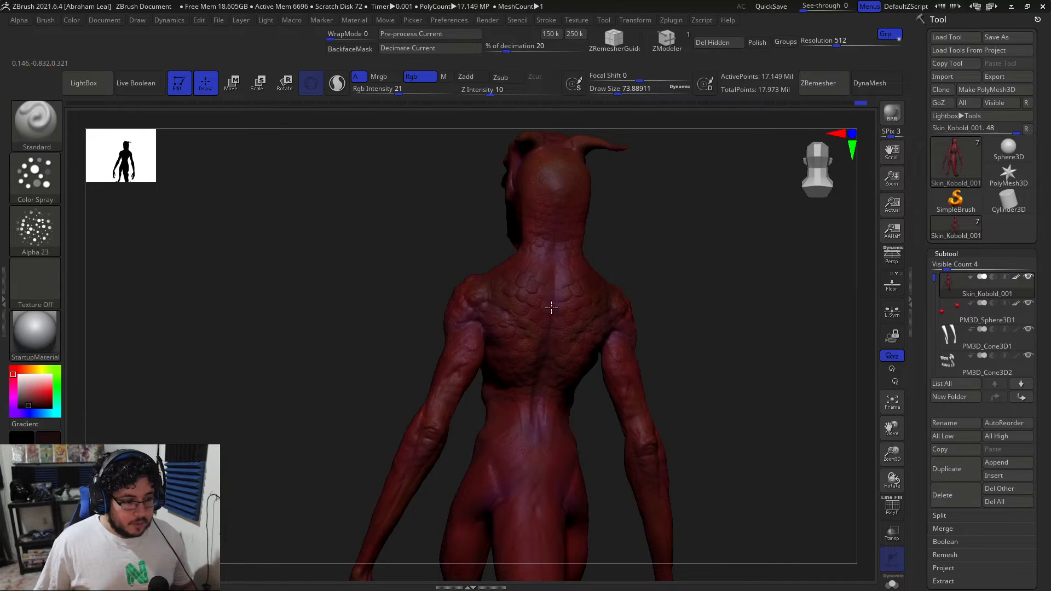
left_click_drag(470, 403, 452, 348, "alt")
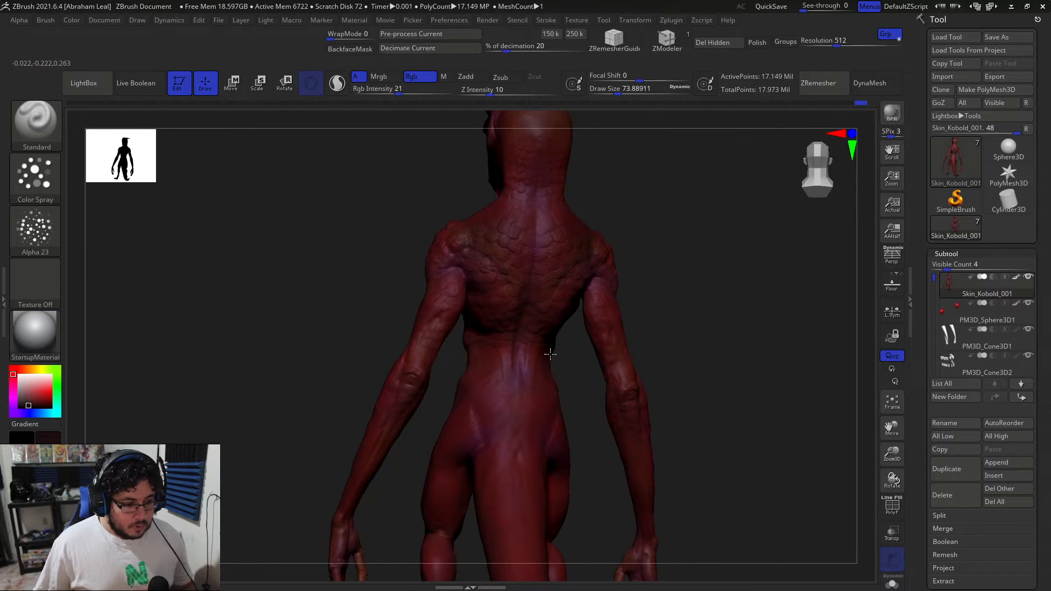
left_click_drag(718, 357, 537, 312)
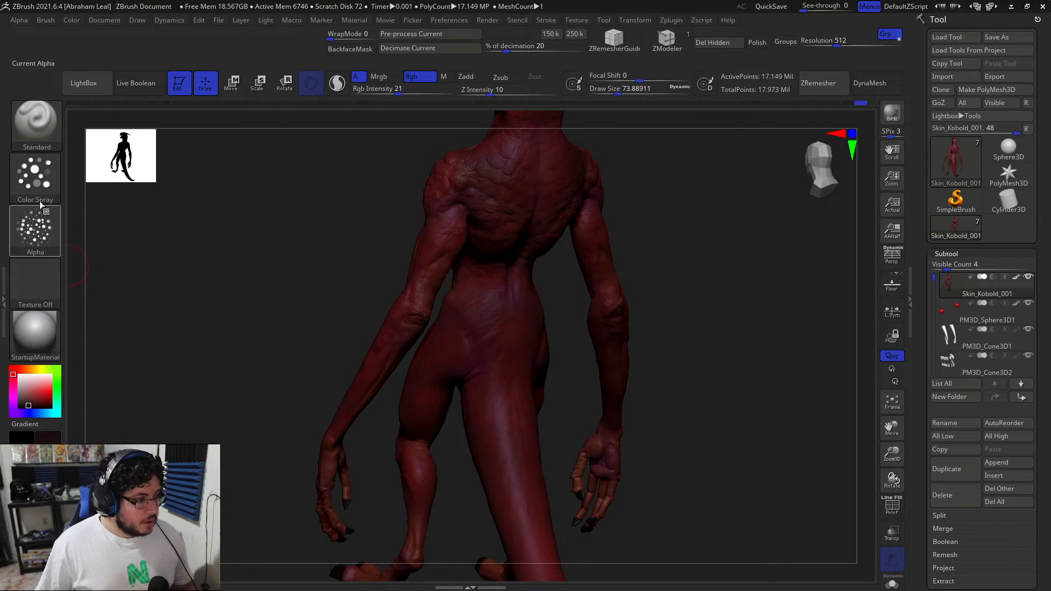
left_click(36, 178)
left_click(153, 187)
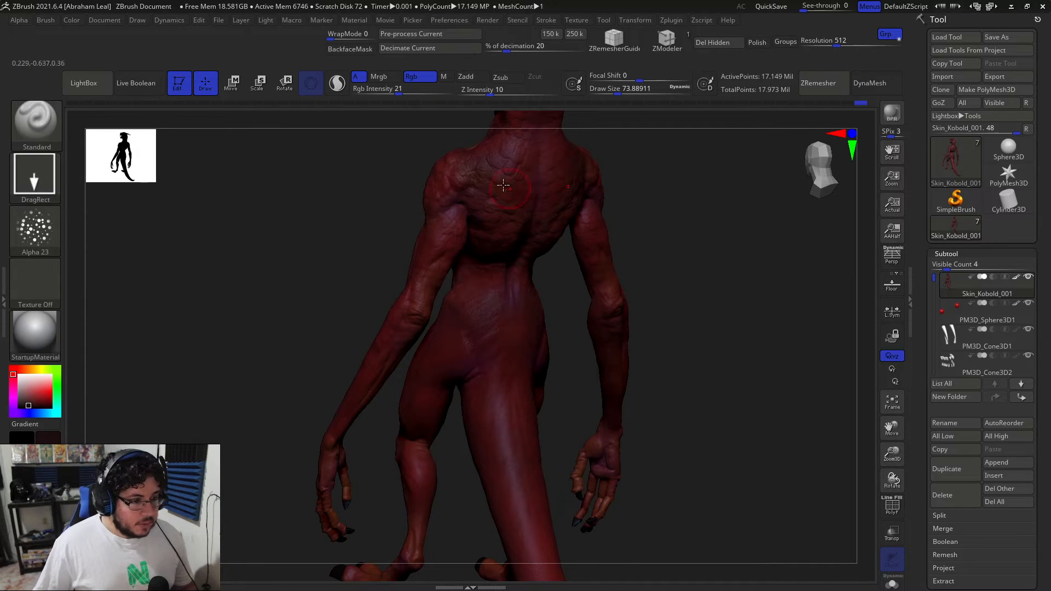
left_click_drag(423, 90, 440, 177)
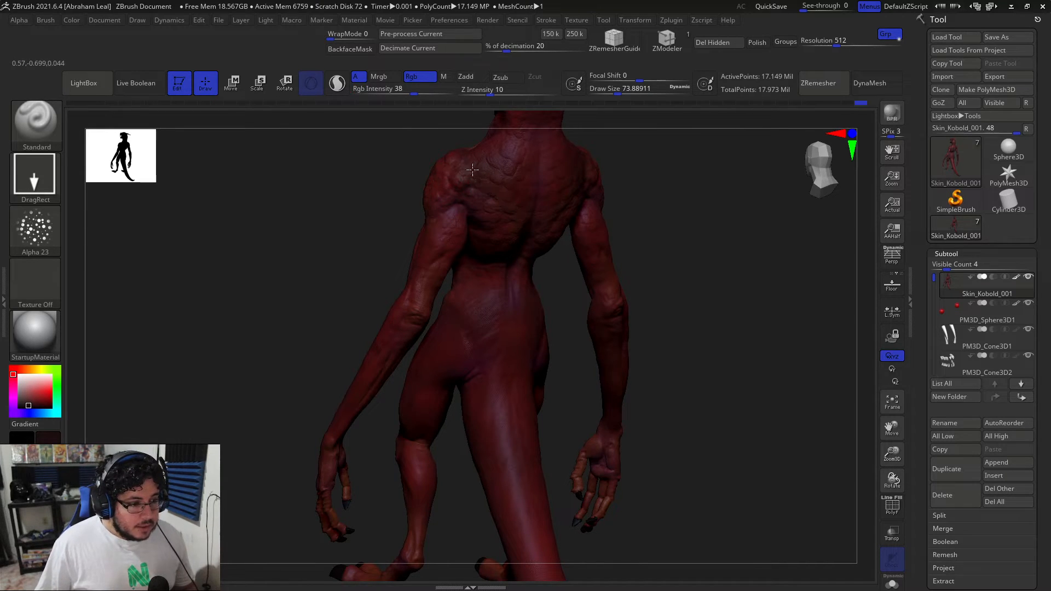
Stamp dark red speckles over the upper back, lower back and along the top of the tail.
left_click_drag(536, 166, 538, 167)
left_click_drag(515, 153, 548, 166)
left_click_drag(483, 188, 534, 206)
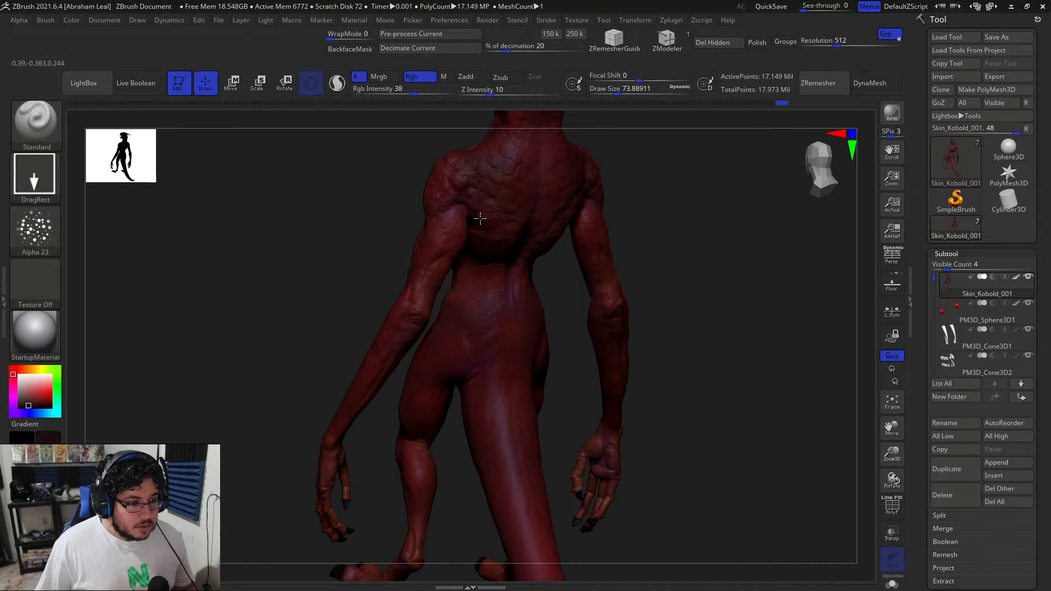
left_click_drag(691, 196, 686, 176)
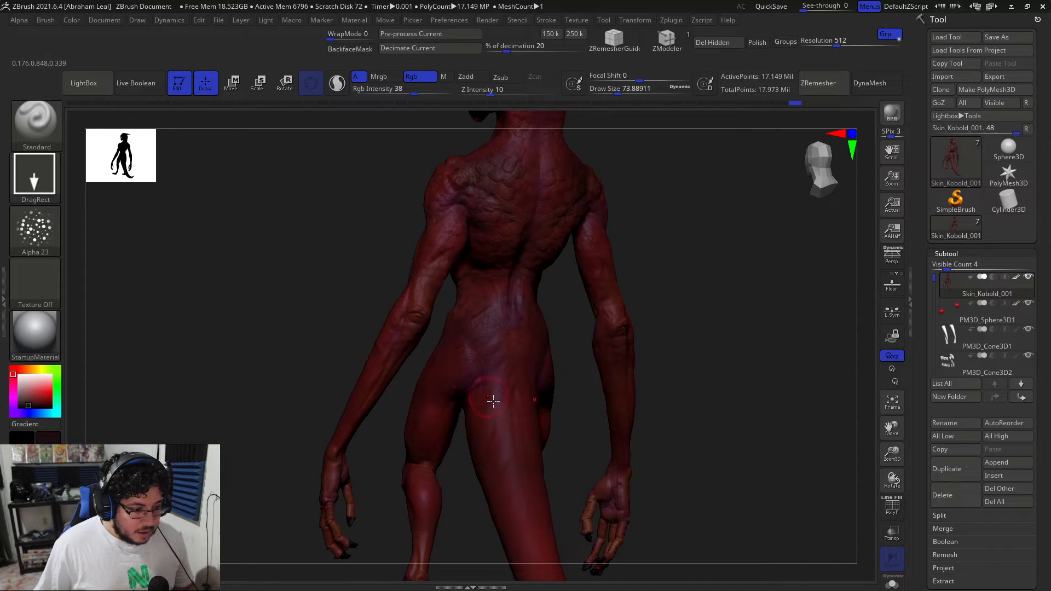
left_click_drag(726, 351, 720, 275, "alt")
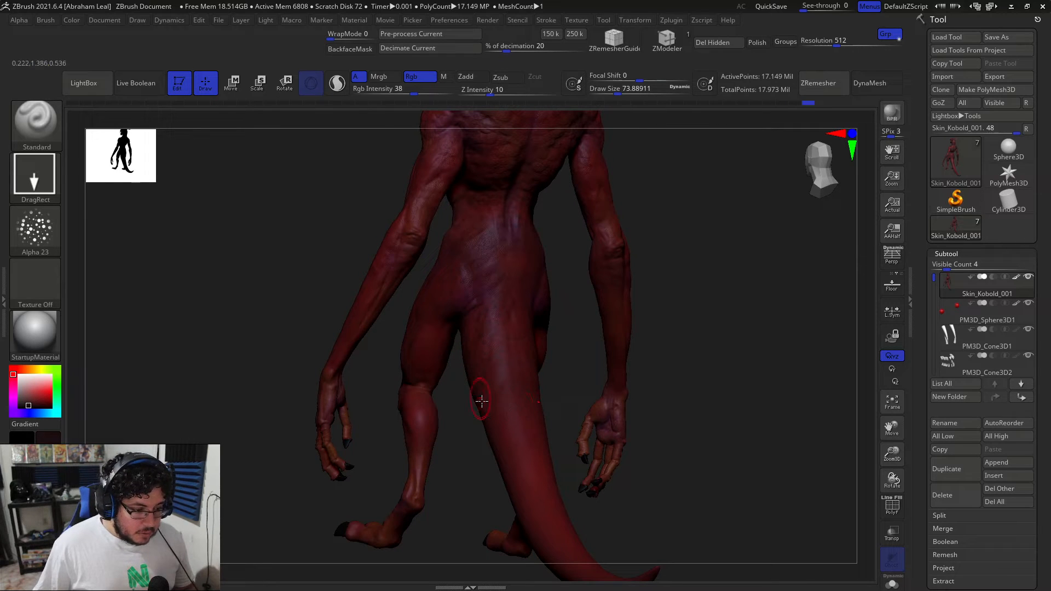
left_click_drag(583, 406, 525, 366)
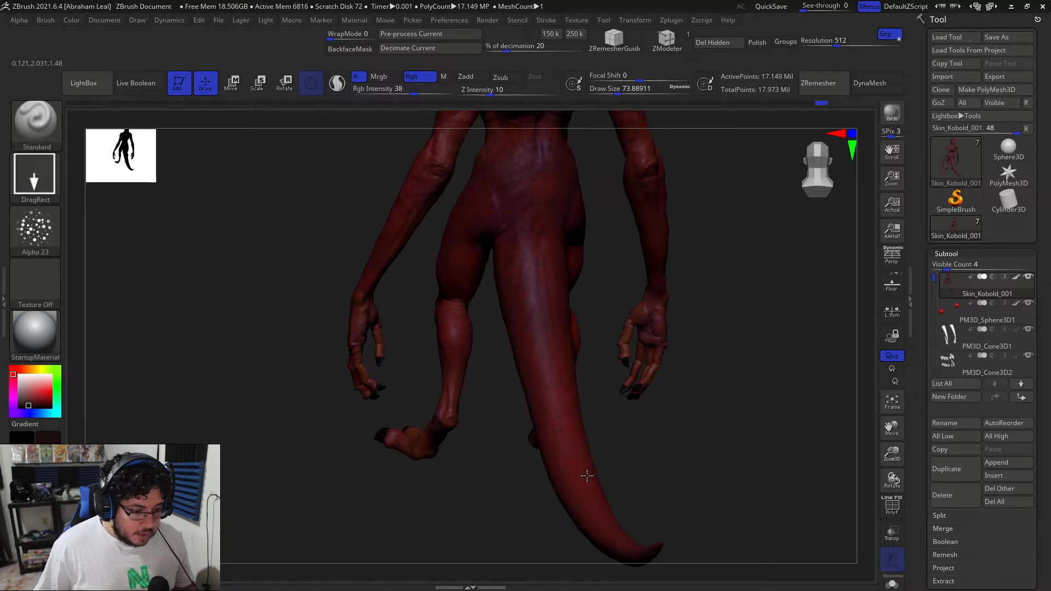
Stamp dark red speckles over the outer thighs, hips and sides of the torso.
left_click_drag(659, 429, 685, 416)
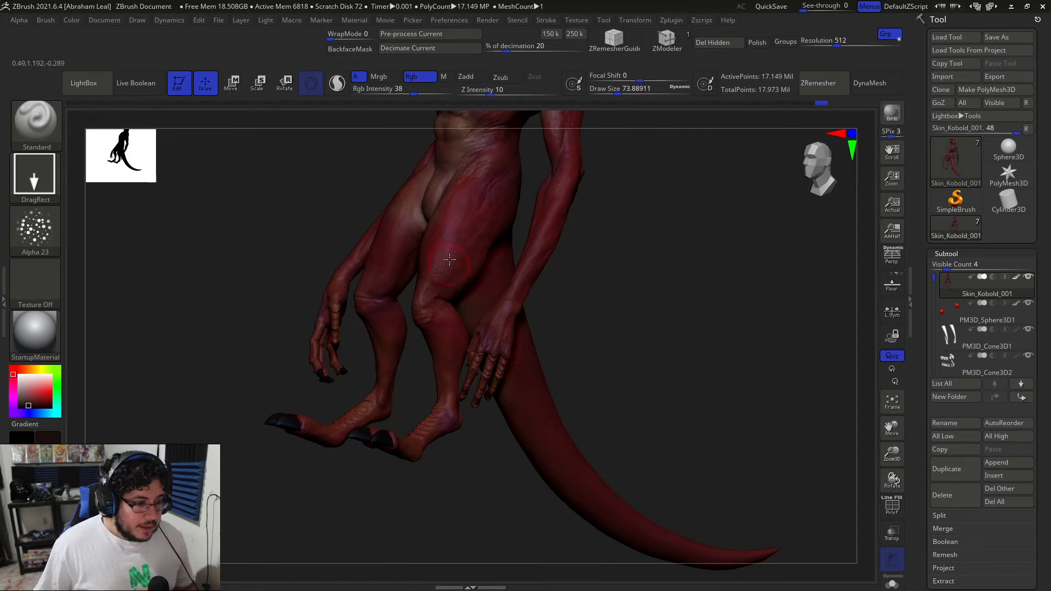
left_click_drag(613, 263, 554, 268)
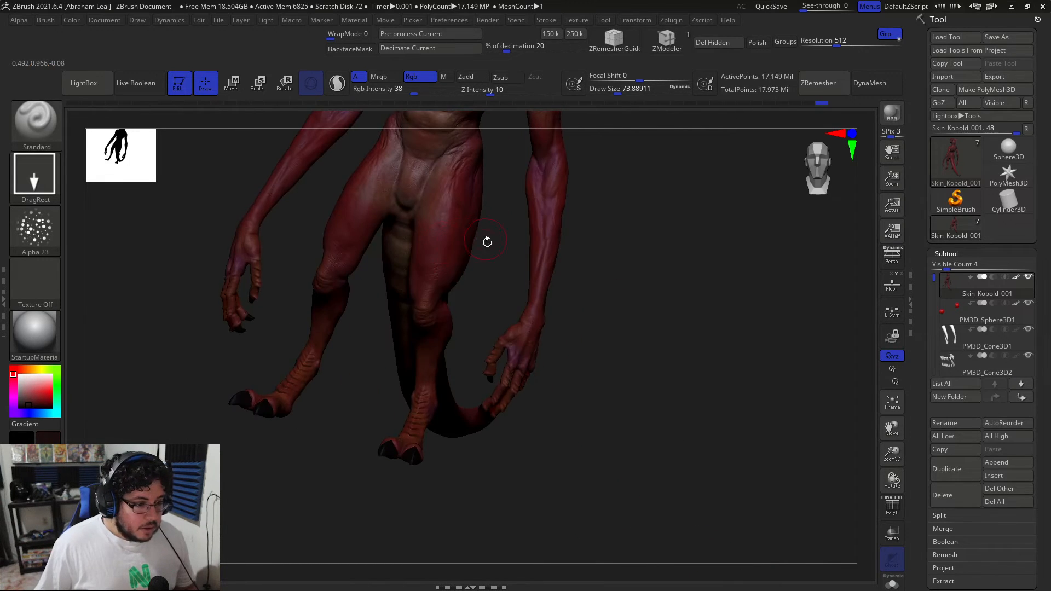
left_click_drag(486, 239, 485, 295, "alt")
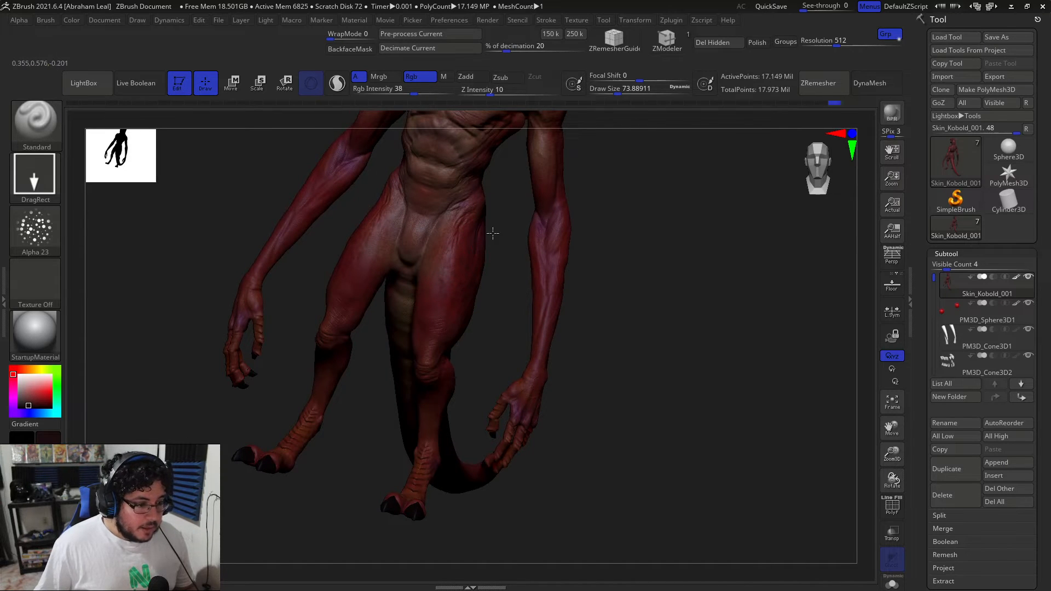
left_click_drag(503, 201, 470, 276, "alt")
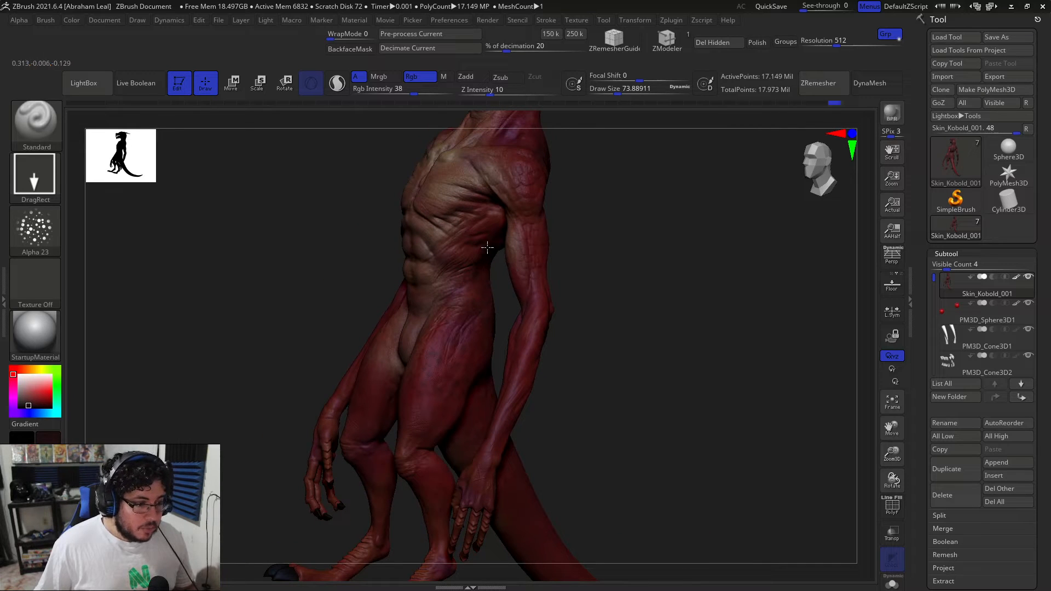
left_click_drag(579, 207, 524, 227)
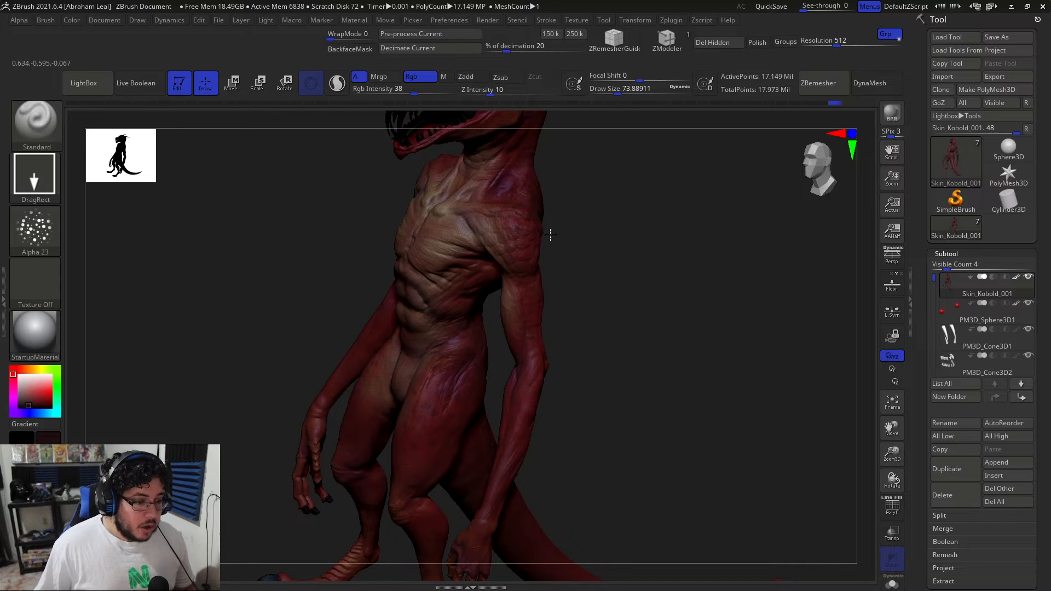
Inspect the dark speckles and overall colouring on the kobold's torso, head and back from several angles.
left_click_drag(557, 267, 591, 232)
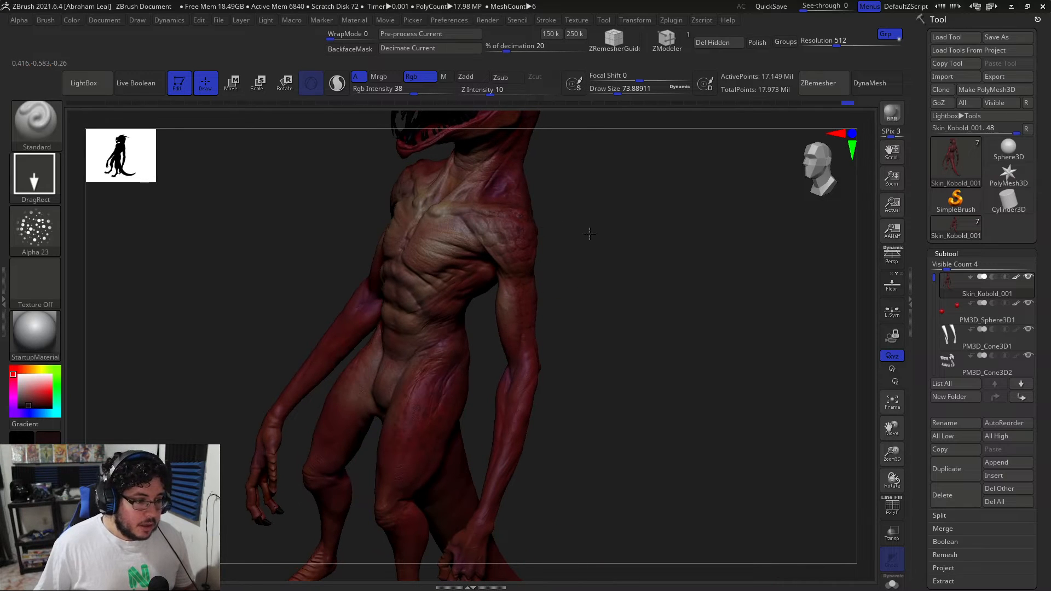
key("ctrl")
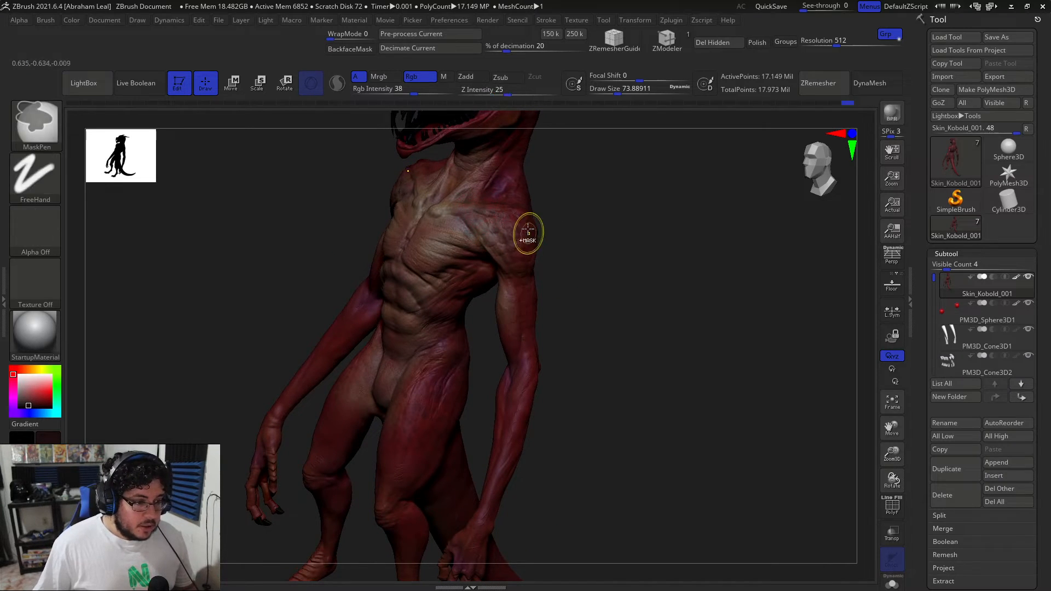
mouse_move(582, 242)
left_mouse_down()
mouse_move(560, 272)
mouse_move(515, 242)
left_mouse_up()
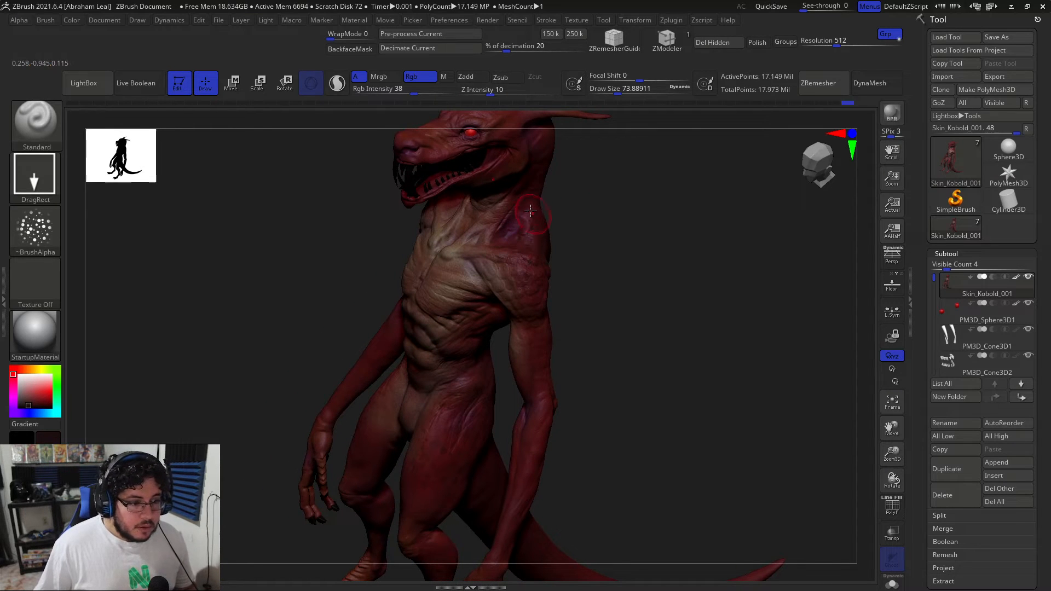
left_click_drag(564, 195, 542, 218)
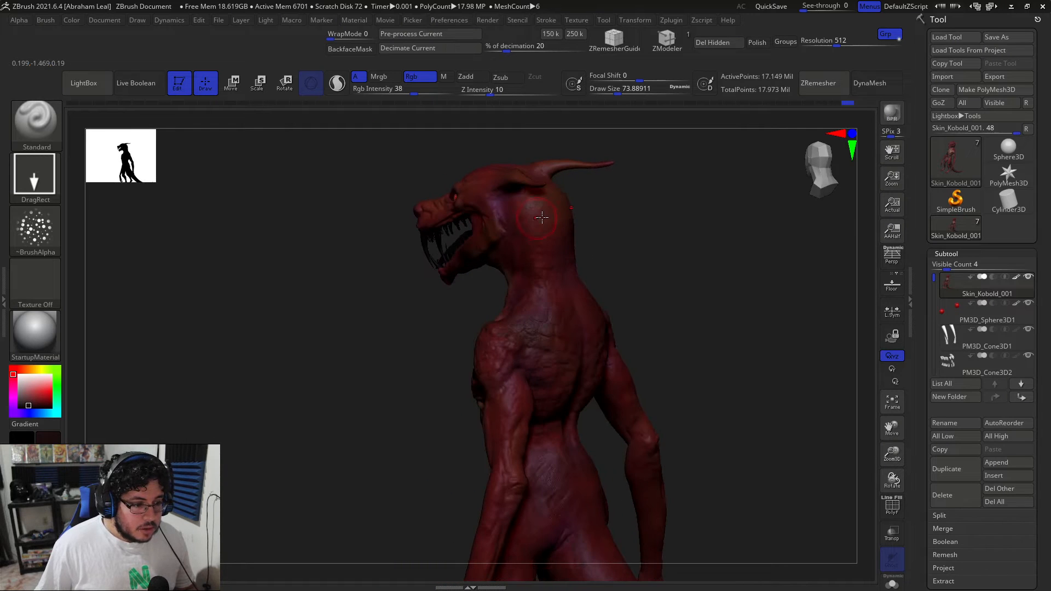
mouse_move(611, 198)
left_mouse_down()
mouse_move(566, 215)
mouse_move(571, 193)
mouse_move(617, 182)
mouse_move(511, 183)
mouse_move(547, 180)
mouse_move(581, 210)
mouse_move(556, 252)
mouse_move(570, 237)
mouse_move(533, 255)
mouse_move(638, 281)
mouse_move(381, 286)
mouse_move(361, 304)
mouse_move(498, 289)
mouse_move(400, 323)
mouse_move(388, 348)
mouse_move(434, 380)
mouse_move(468, 380)
mouse_move(458, 399)
left_mouse_up()
key("ctrl")
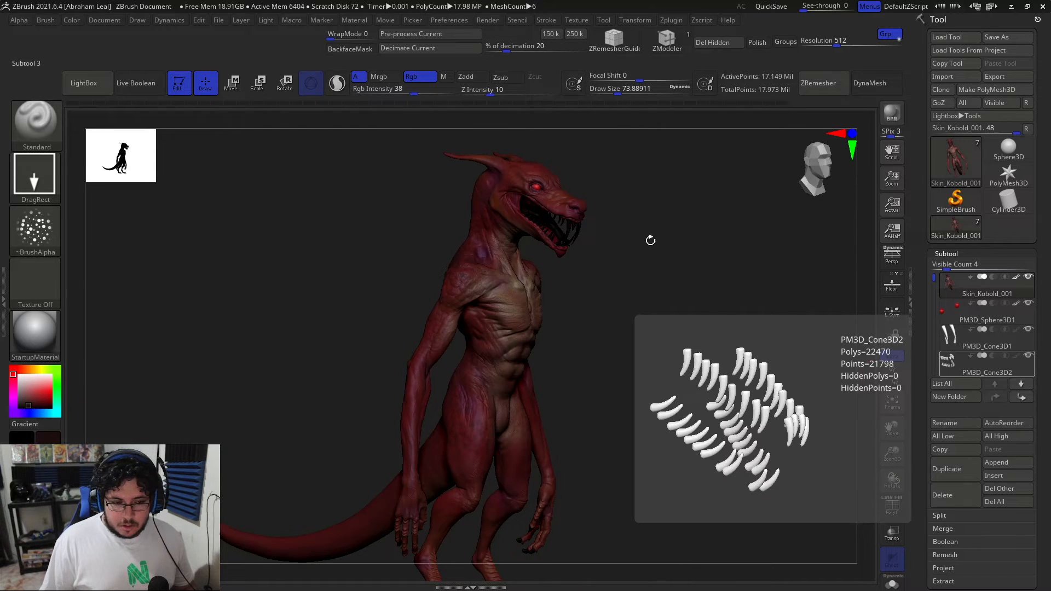
left_click_drag(706, 274, 657, 323)
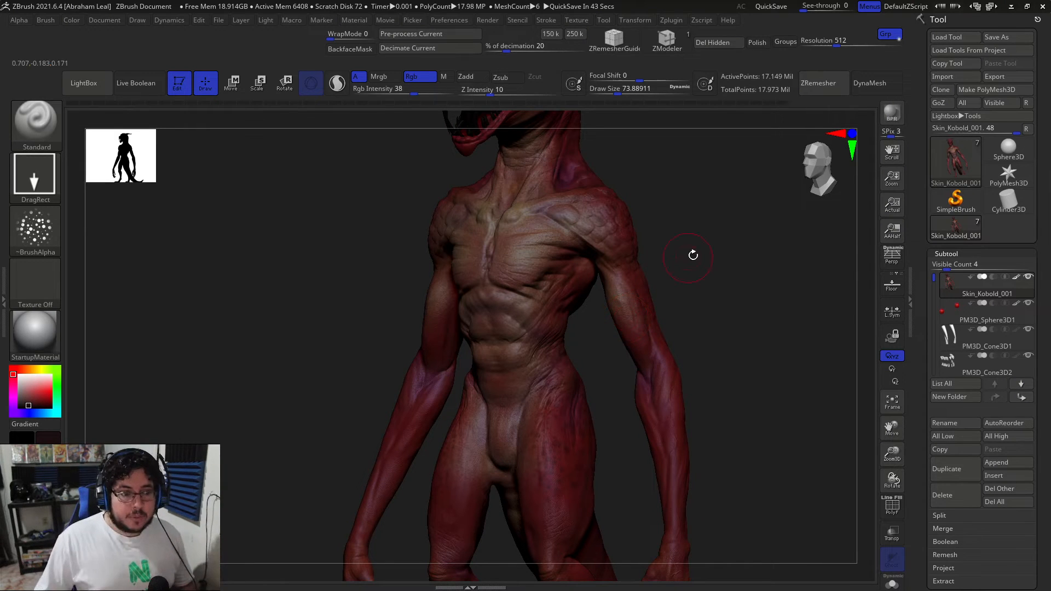
Apply a cavity mask to the kobold's body and check its coverage on the chest and shoulders.
left_click(955, 255)
scroll(989, 325, "down", 4)
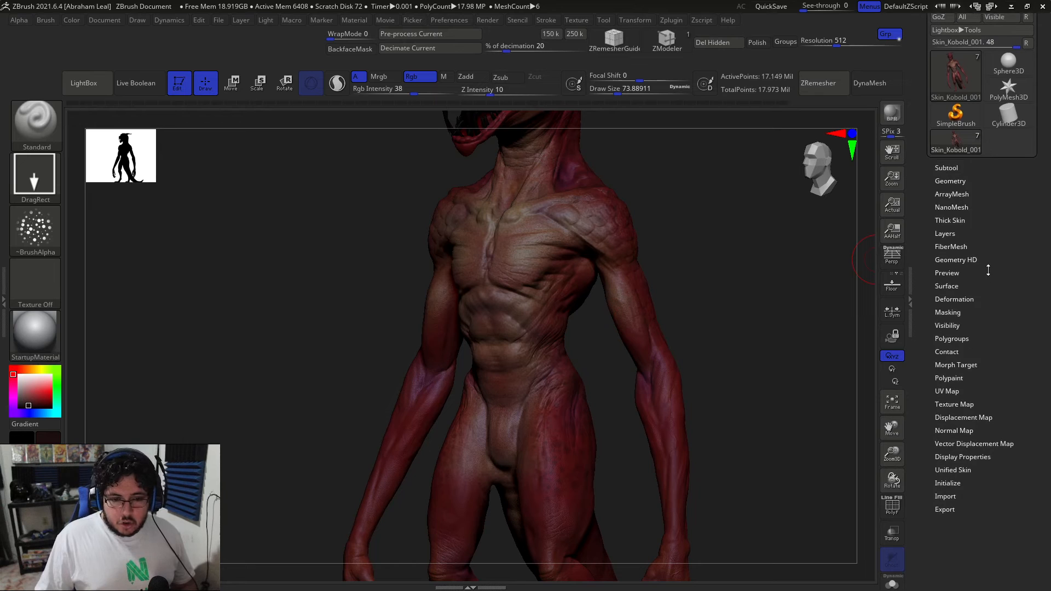
left_click(950, 288)
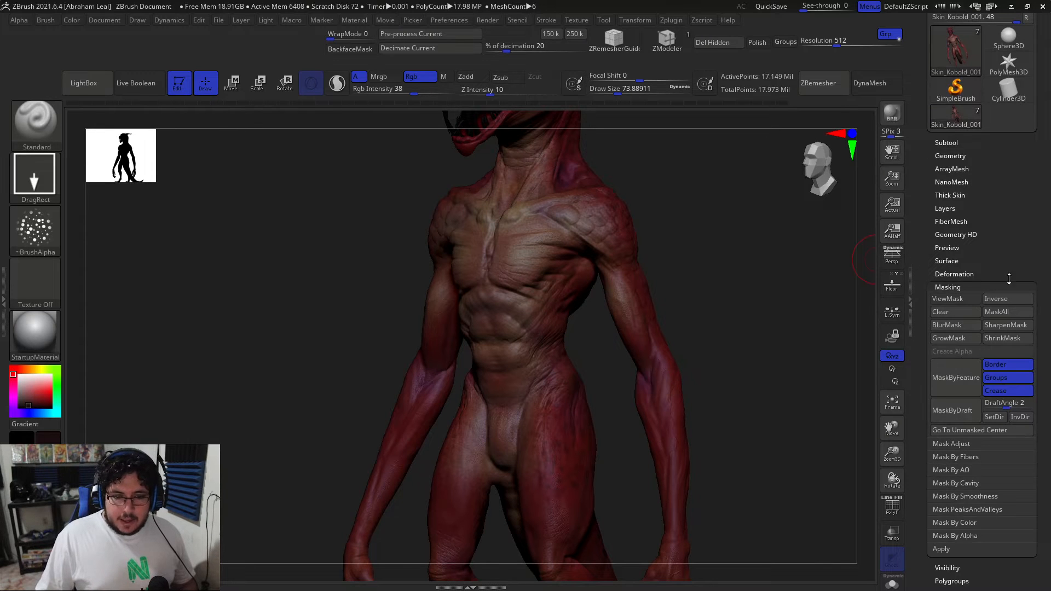
scroll(970, 328, "down", 2)
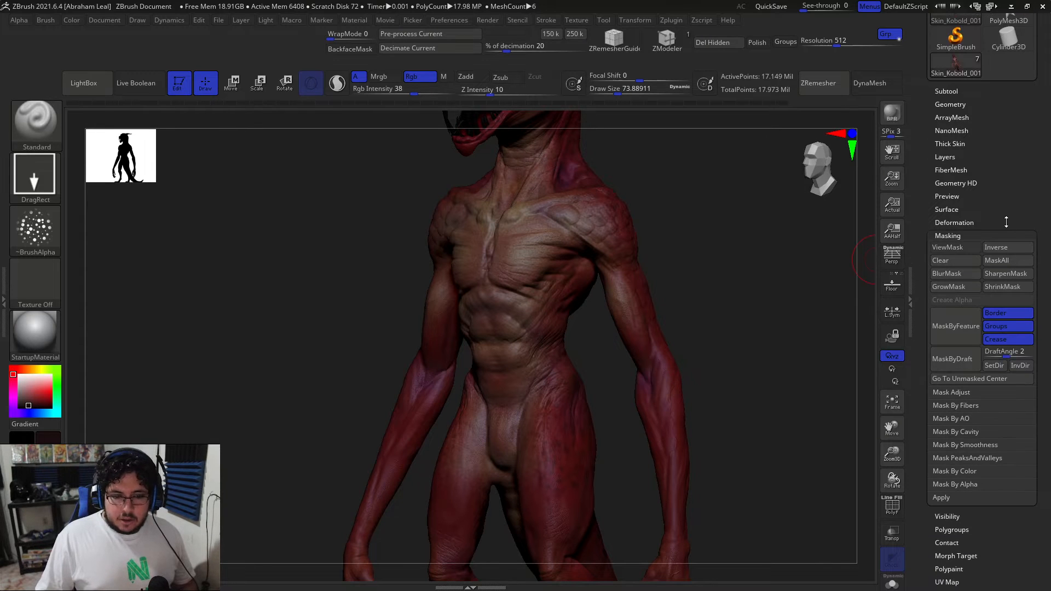
left_click(963, 433)
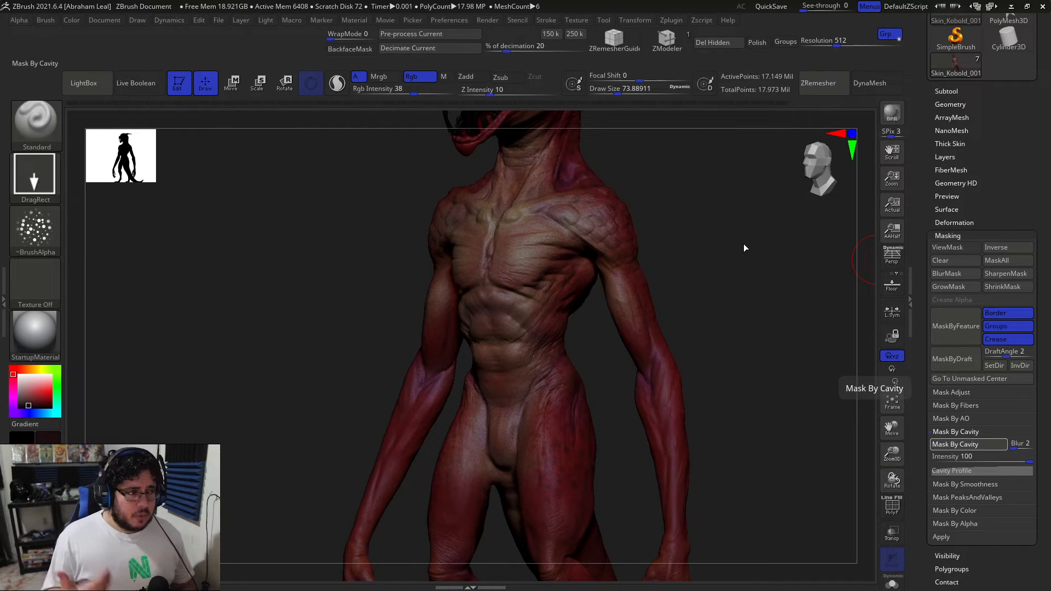
left_click_drag(772, 261, 706, 462, "alt")
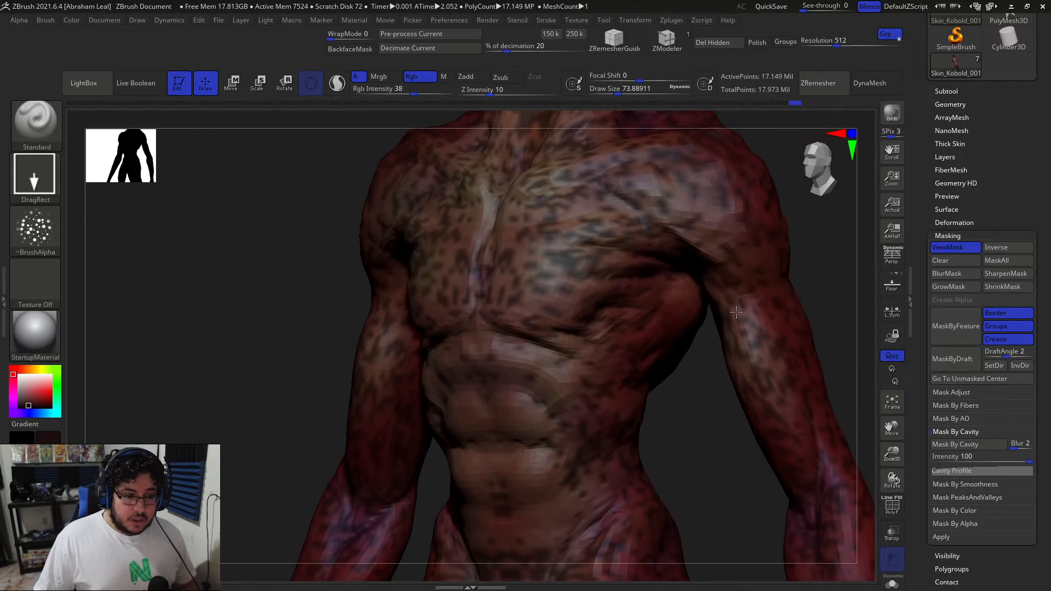
left_click_drag(827, 256, 770, 245)
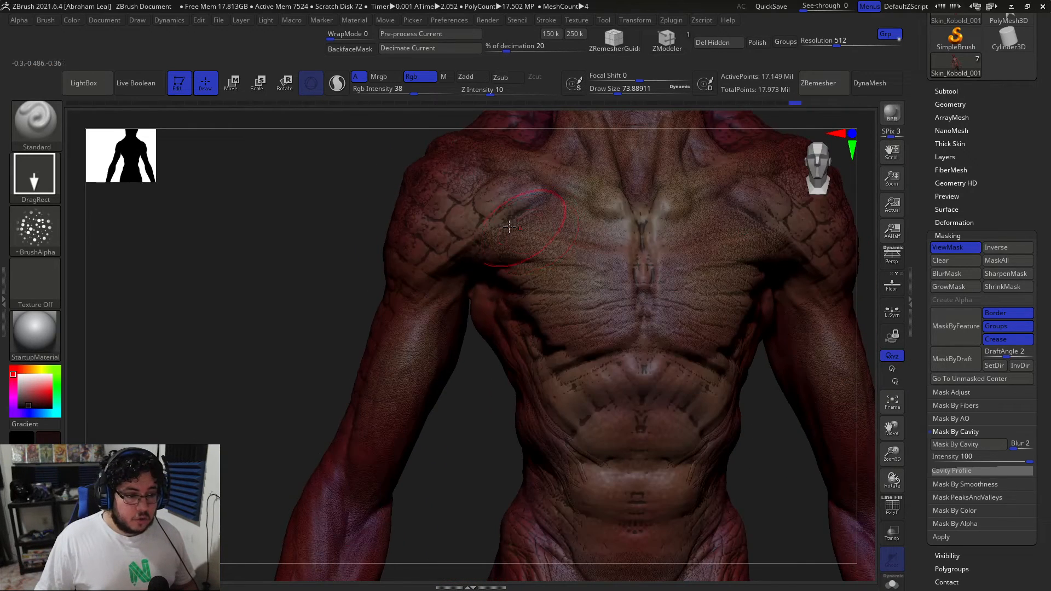
left_click_drag(308, 219, 282, 249)
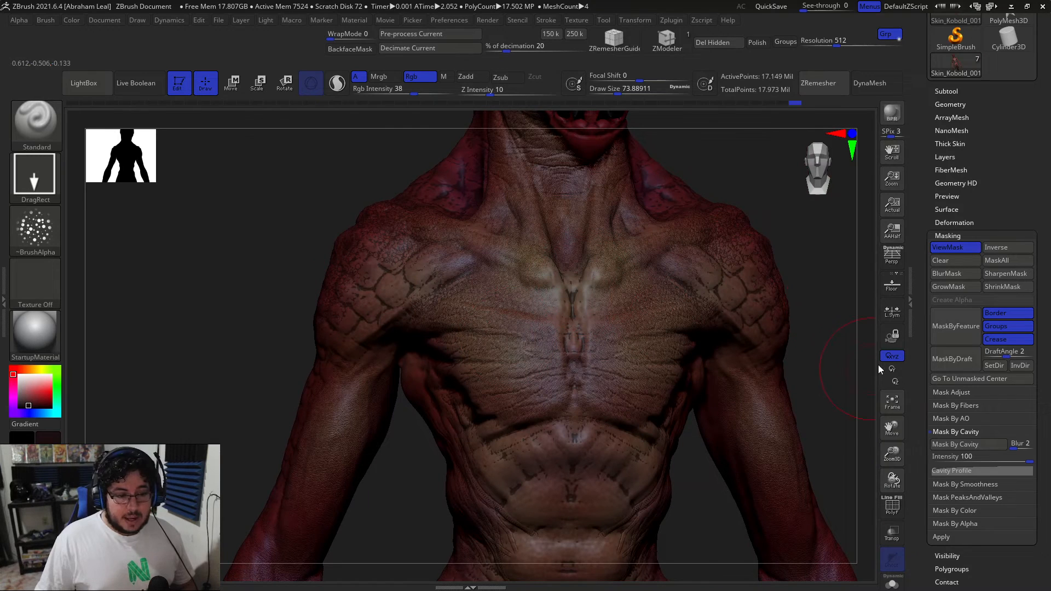
Reshape the cavity profile curve towards a straight diagonal, reapply the cavity mask and invert it.
left_click(975, 472)
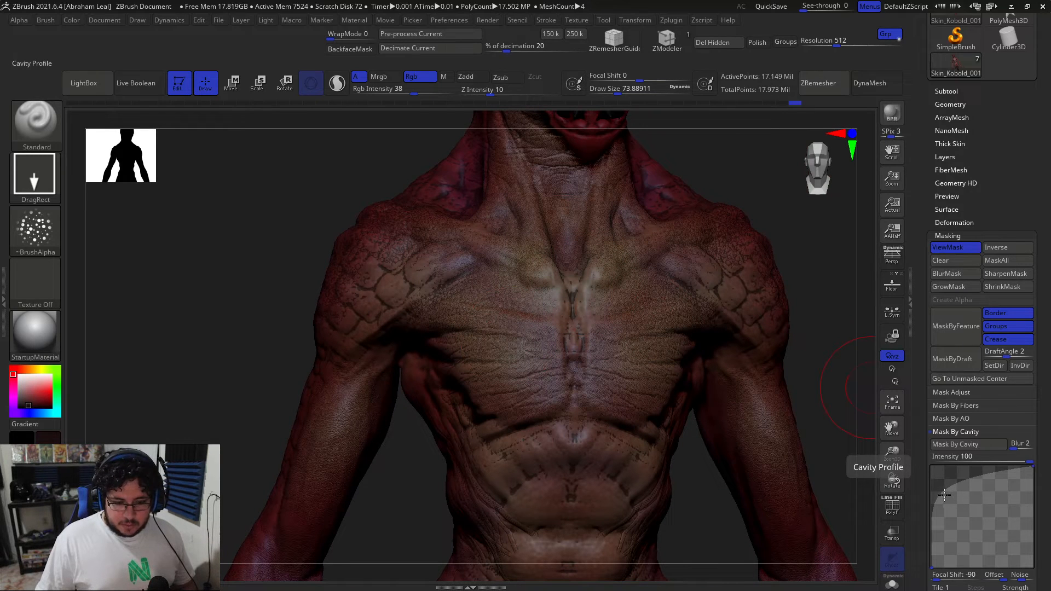
left_click_drag(942, 497, 966, 511)
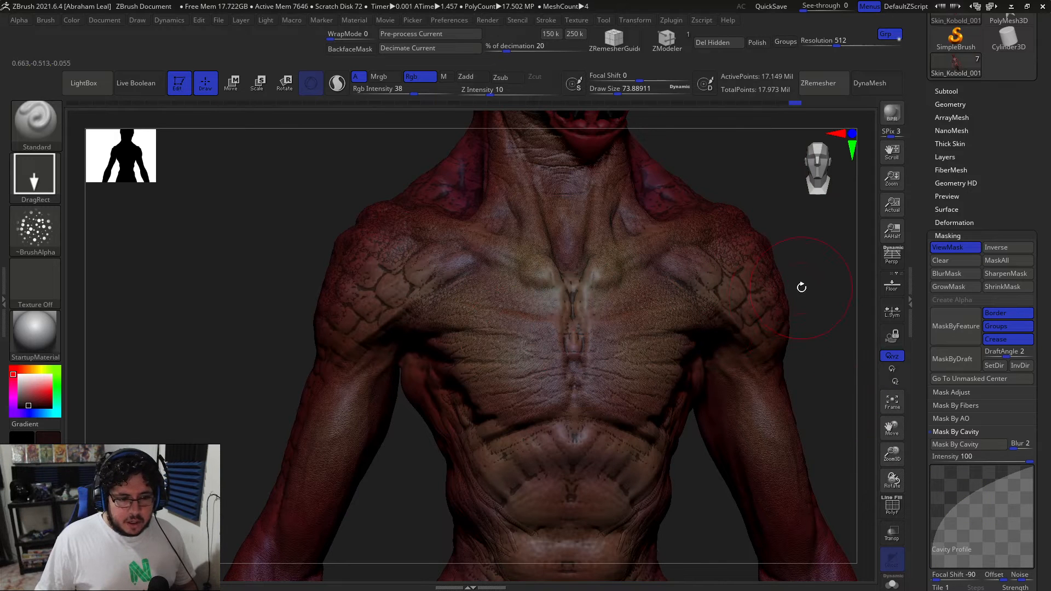
left_click_drag(966, 498, 990, 499)
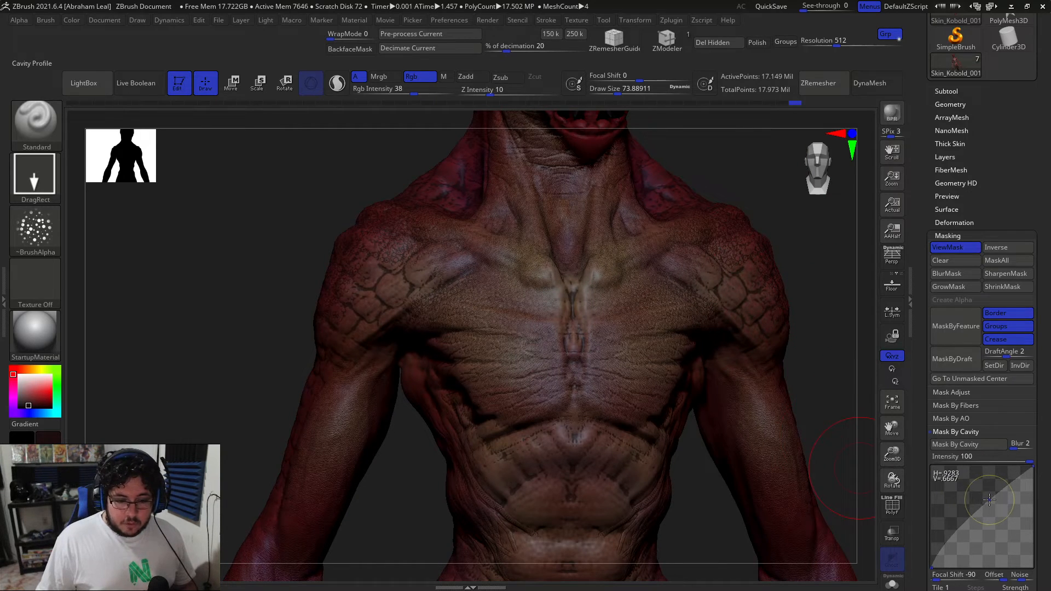
left_click_drag(810, 228, 669, 278)
left_click_drag(629, 357, 737, 262, "alt")
left_click(688, 277, "ctrl")
left_click_drag(713, 316, 711, 343)
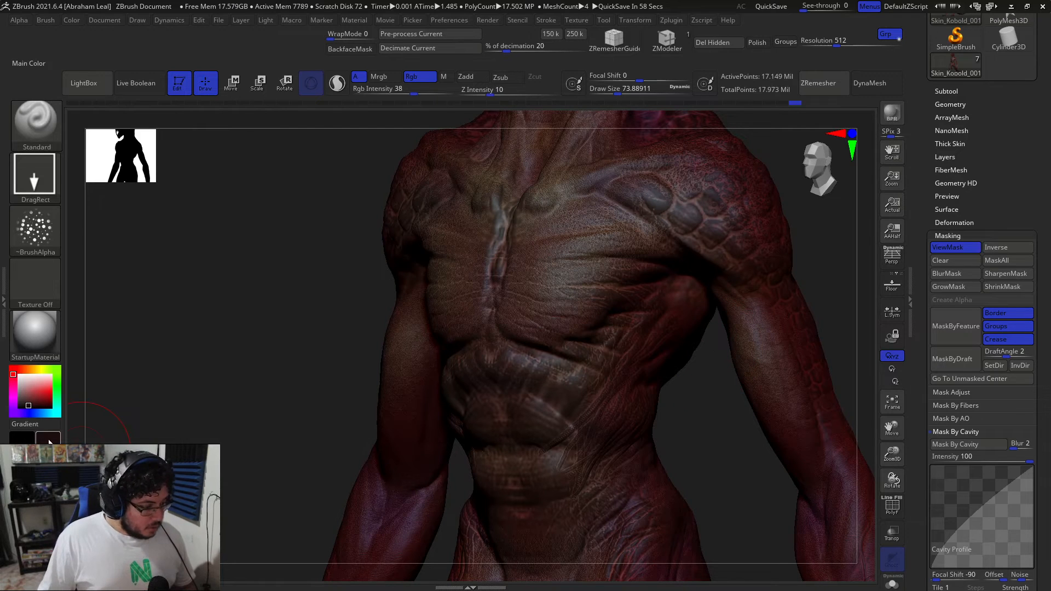
Fill the masked kobold with very dark red (R 27, G 14, B 14) at RGB intensity 11 and hide the mask display.
left_click_drag(401, 94, 391, 90)
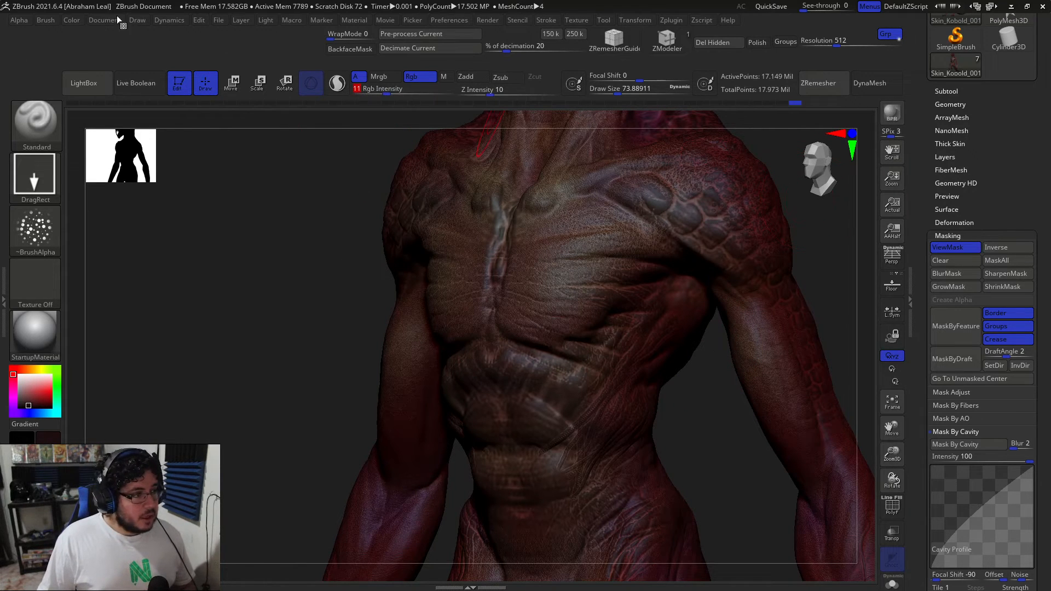
left_click(74, 20)
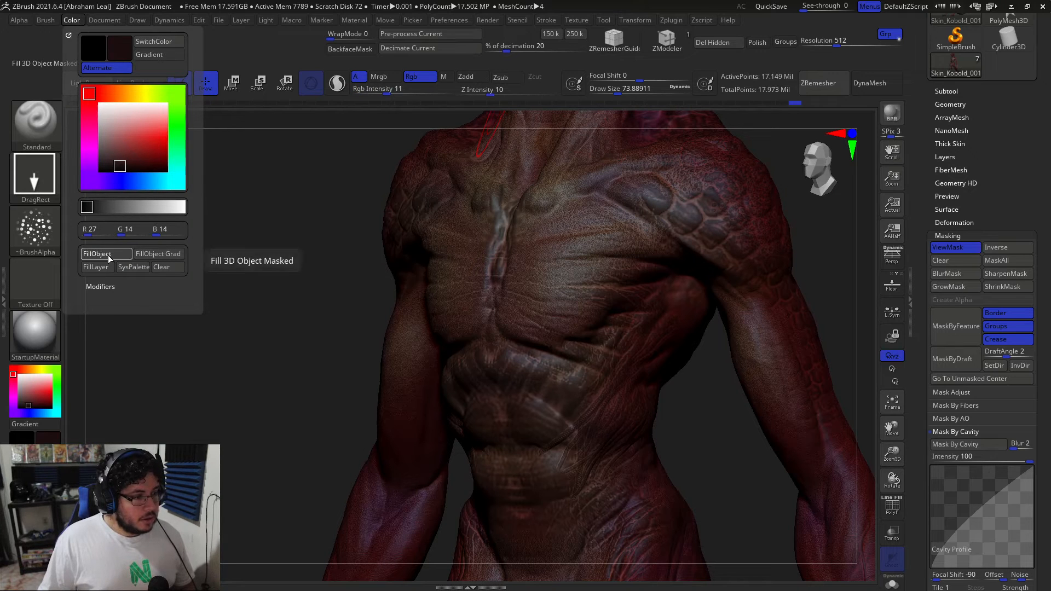
left_click(100, 253)
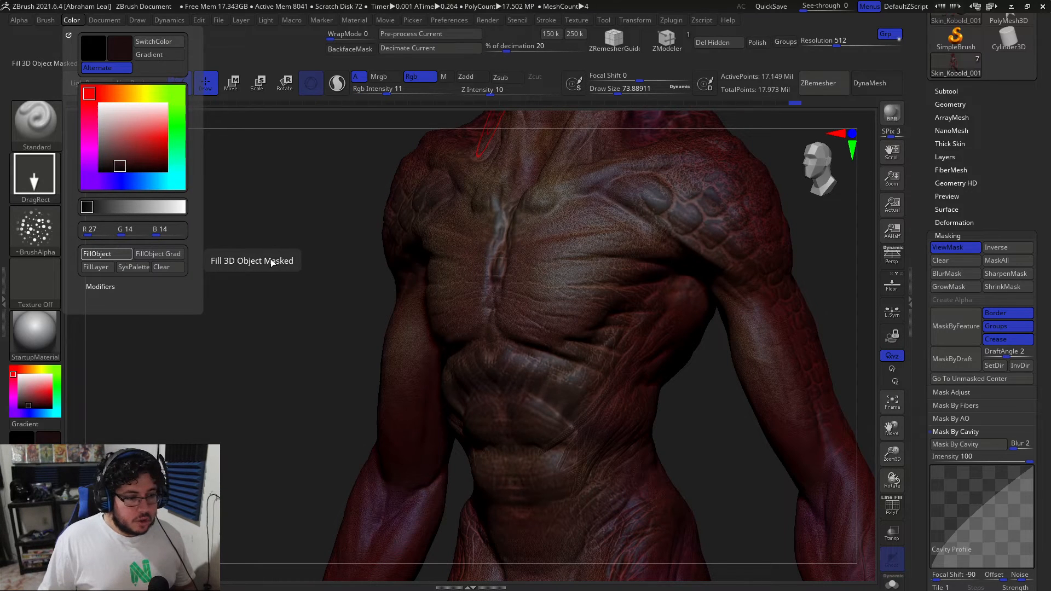
key("ctrl+h")
left_click_drag(292, 302, 148, 345, "shift")
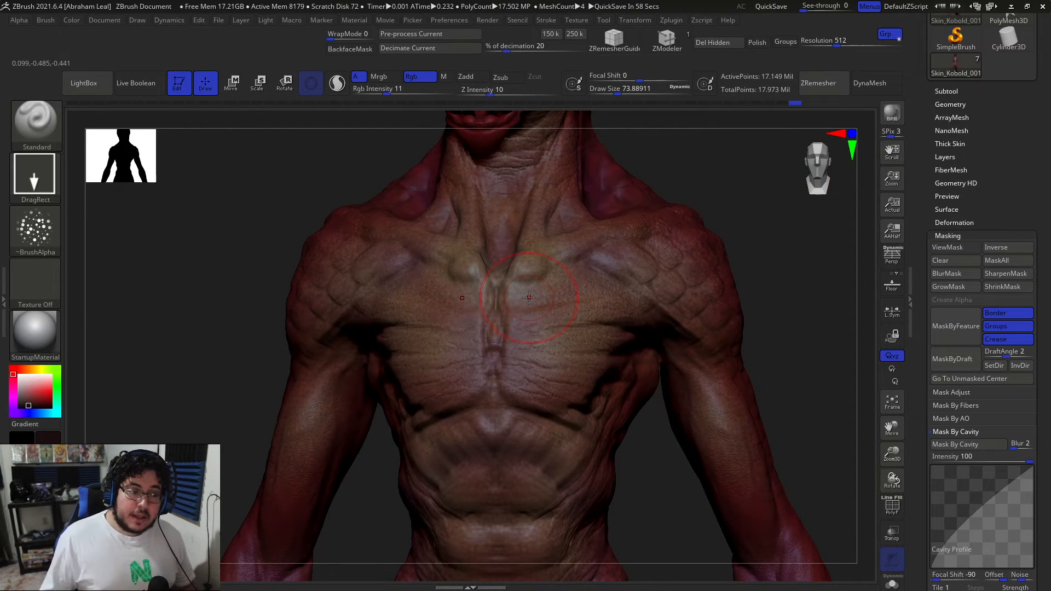
left_click_drag(753, 210, 593, 329, "alt")
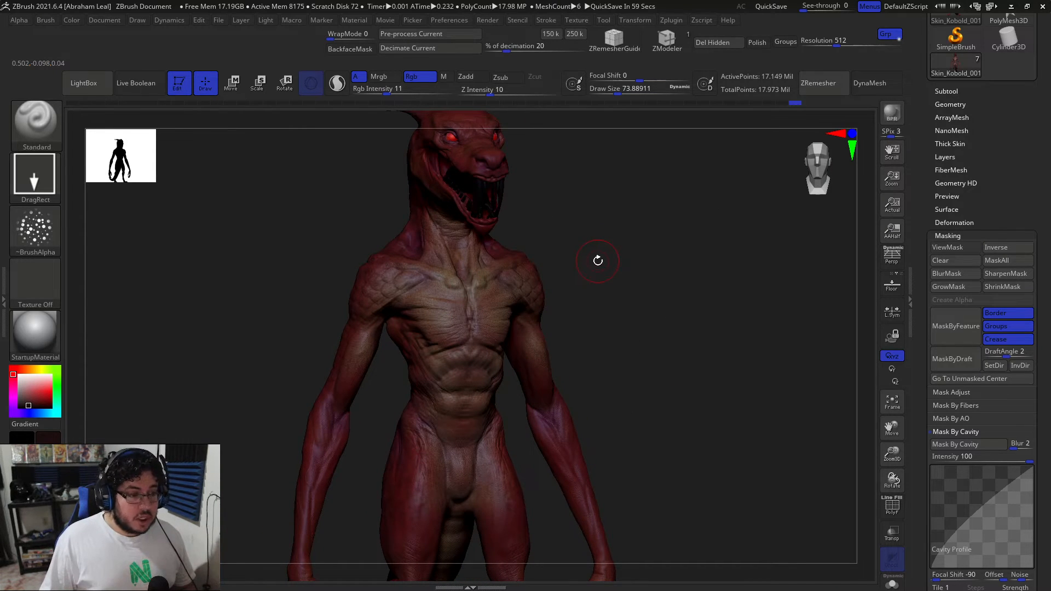
Fill the kobold with the Flat Color material, using only the material channel, to view the paint without shading.
left_click(41, 340)
left_click(43, 340)
left_click(43, 340)
left_click(104, 457)
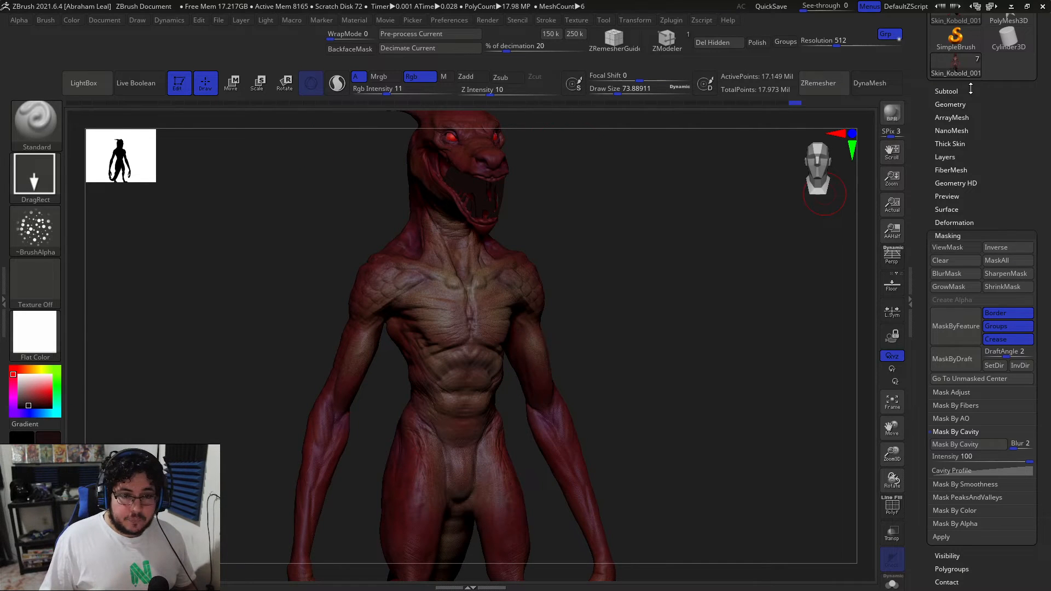
left_click(444, 76)
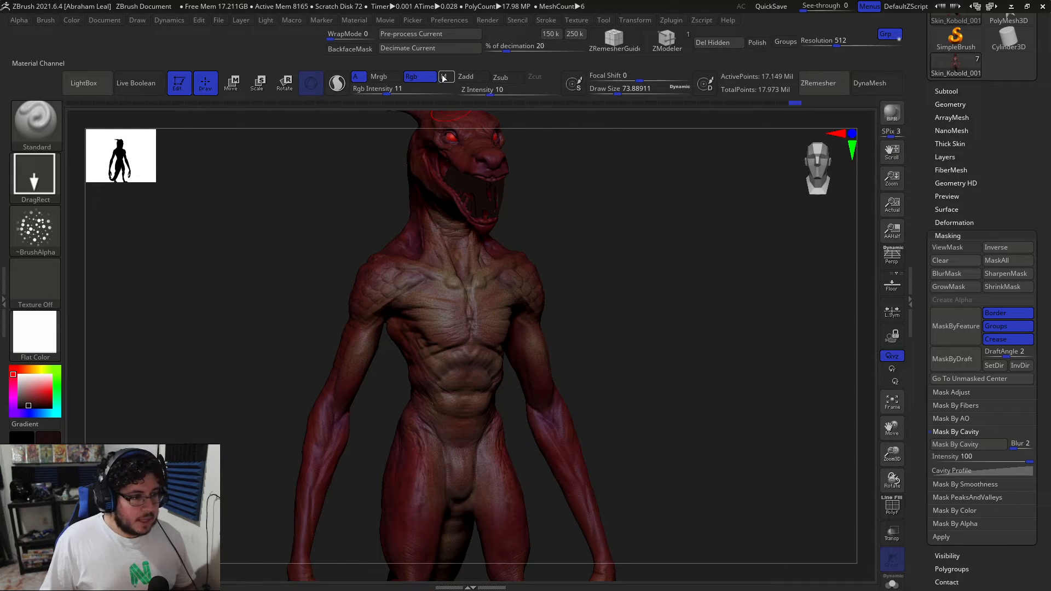
left_click(76, 21)
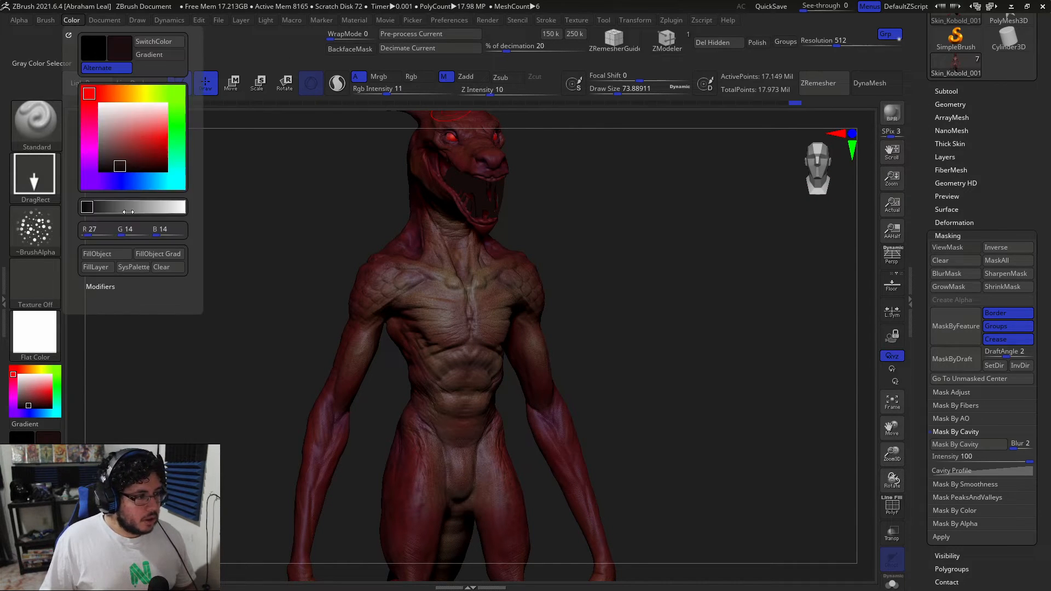
left_click(123, 258)
left_click_drag(608, 235, 572, 274)
left_click_drag(265, 214, 373, 163)
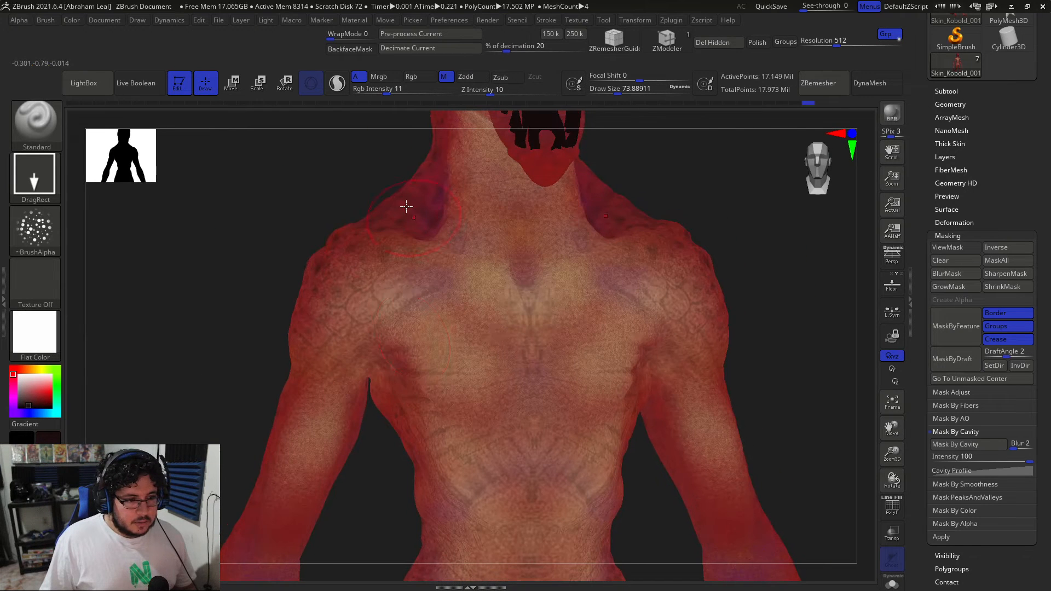
Undo the flat material fill and switch back to StartupMaterial.
left_click(35, 332)
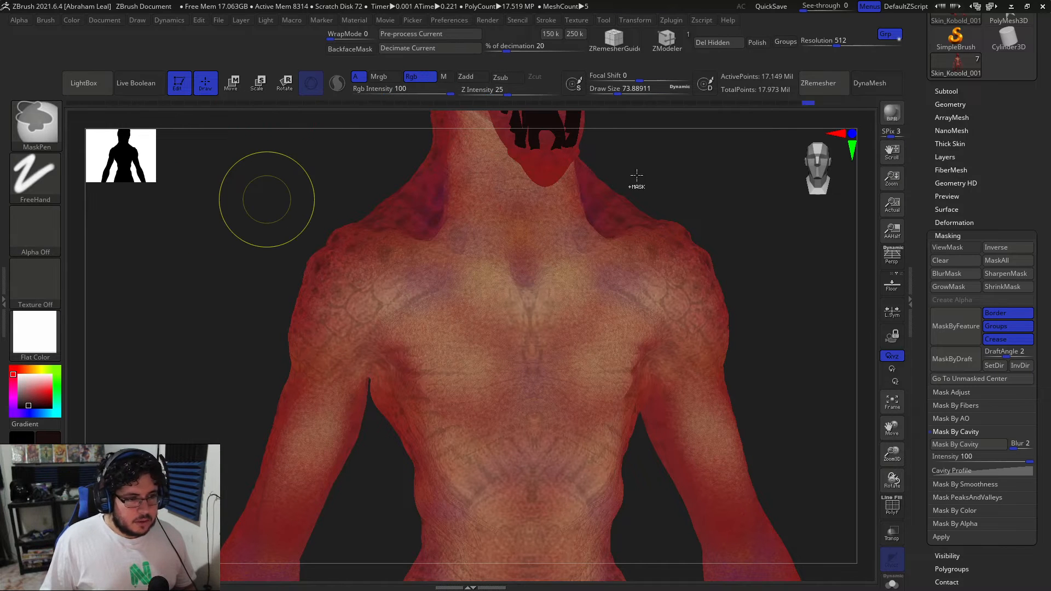
key("ctrl+z")
left_click_drag(720, 176, 645, 248, "alt")
left_click(30, 326)
left_click(251, 249)
Hide the eye, both cone tooth and tongue subtools, leaving only Skin_Kobold_001 visible around the open mouth.
left_click_drag(266, 269, 618, 333)
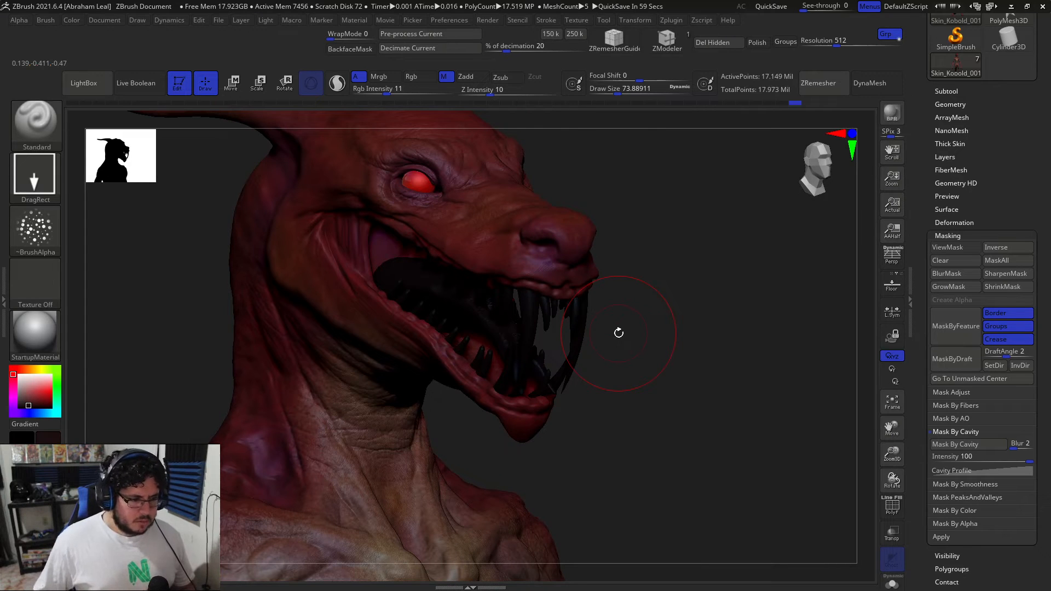
left_click(959, 92)
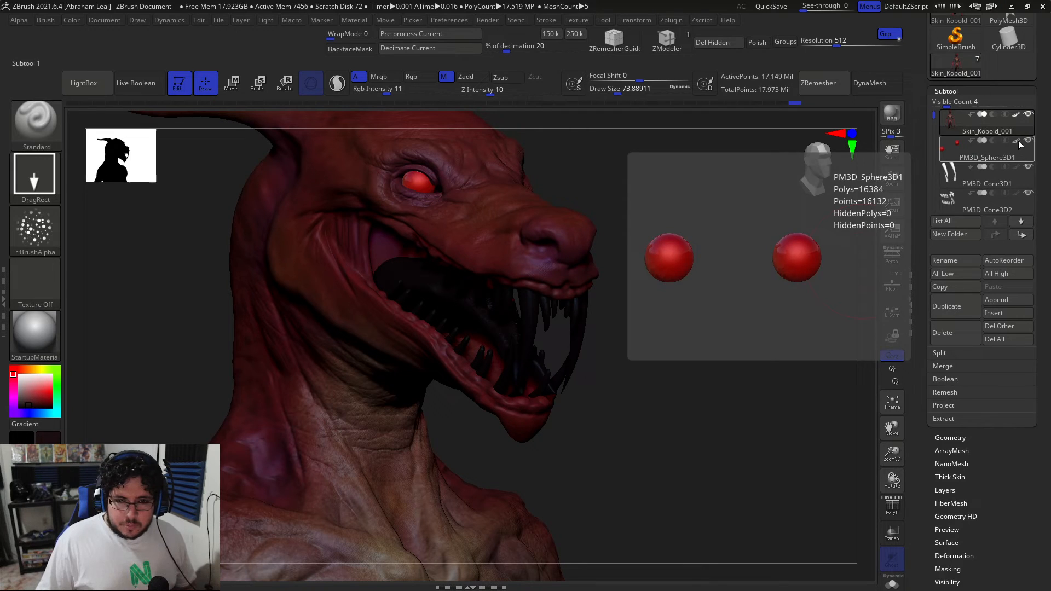
left_click(1019, 142)
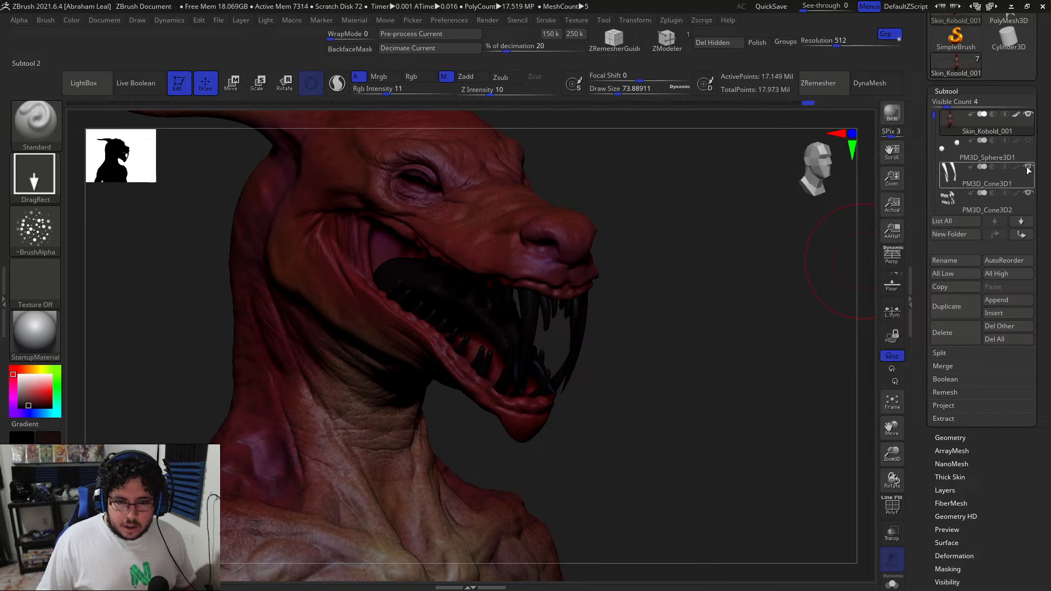
left_click(1028, 167)
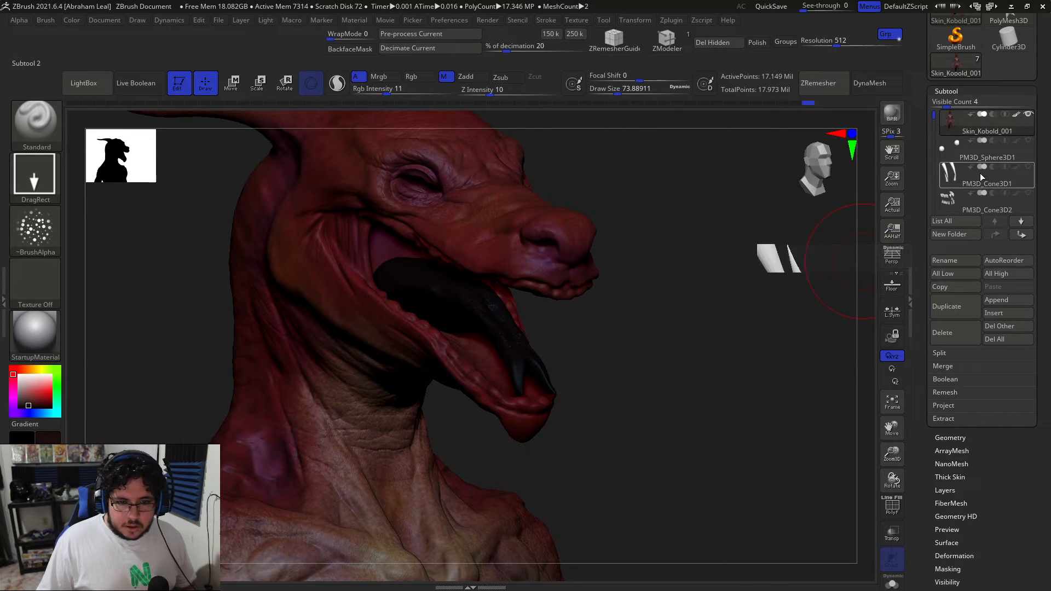
scroll(1014, 189, "down", 1)
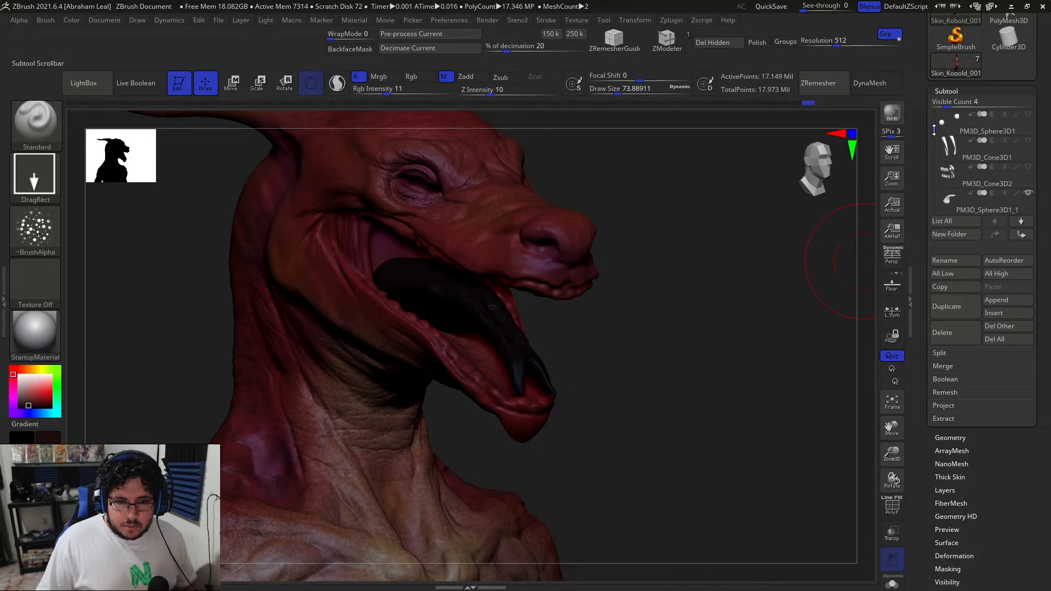
left_click(1028, 193)
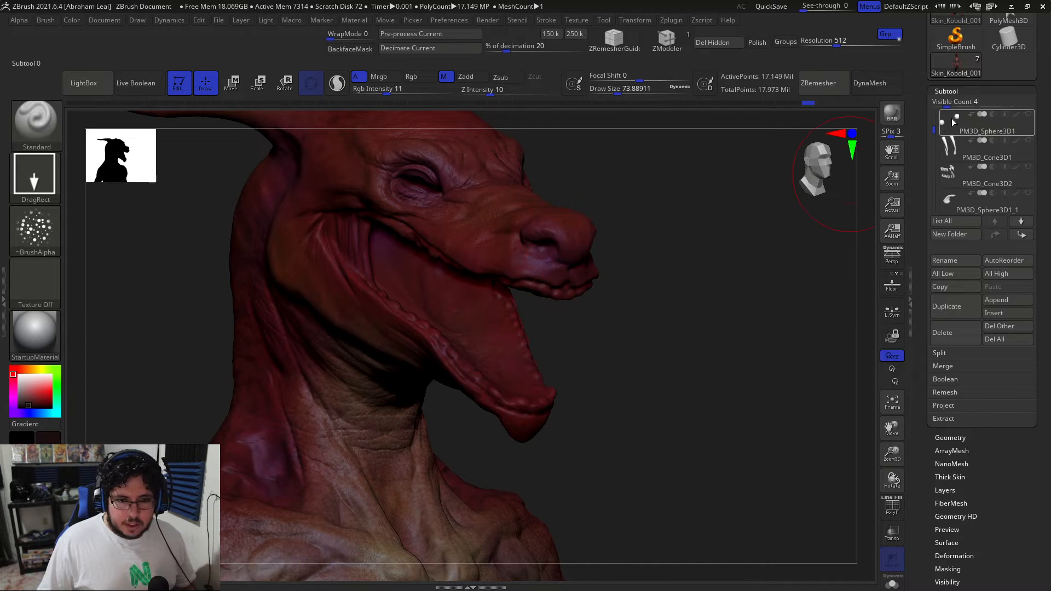
scroll(956, 129, "up", 1)
left_click(964, 125)
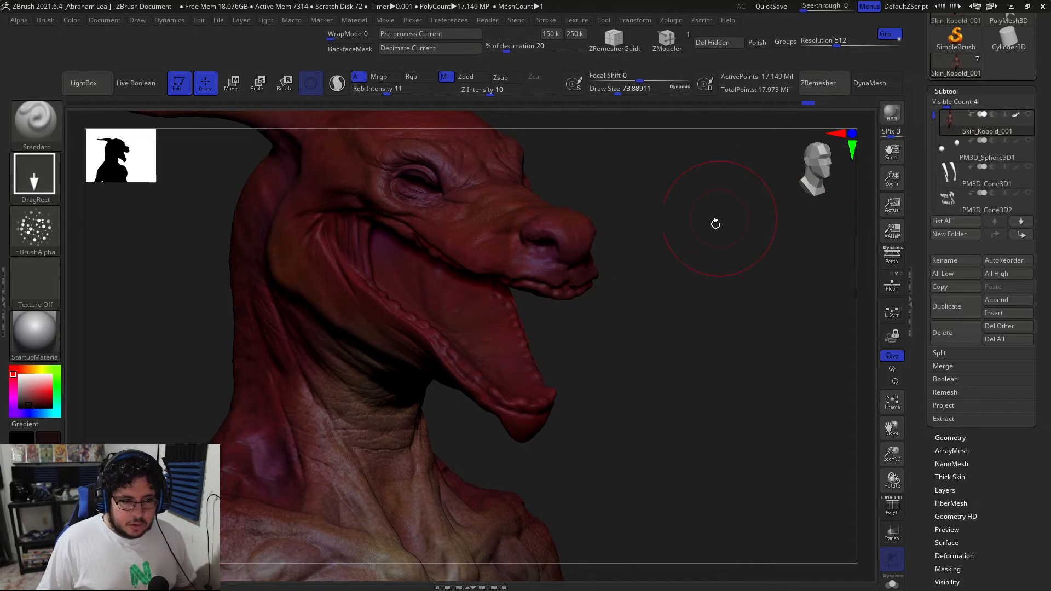
left_click_drag(720, 218, 706, 233)
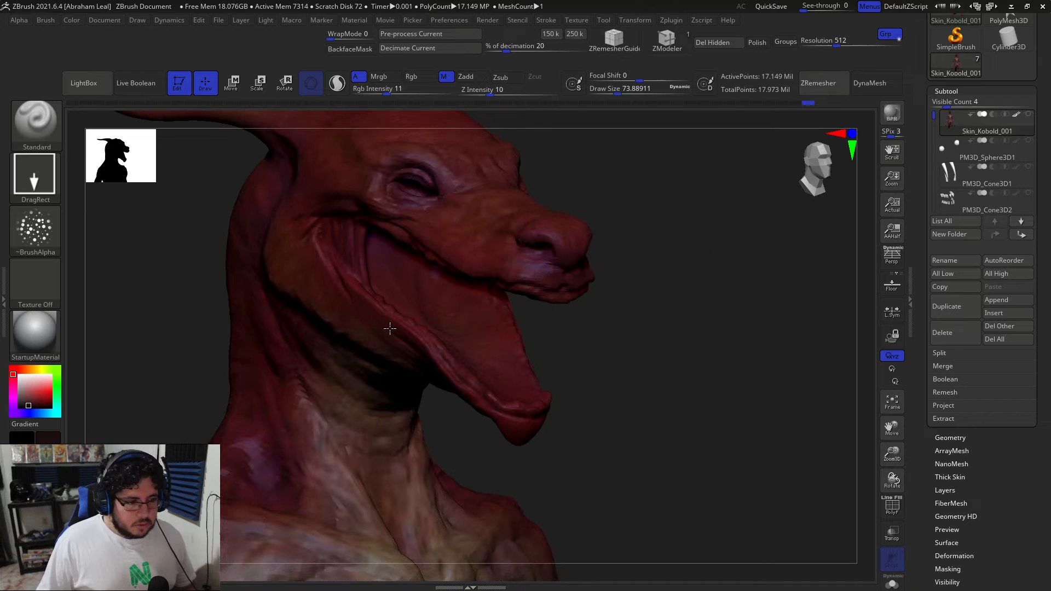
Switch the Standard brush's stroke to Color Spray and check its color intensity variance.
left_click(44, 198)
left_click(312, 185)
left_click(38, 184)
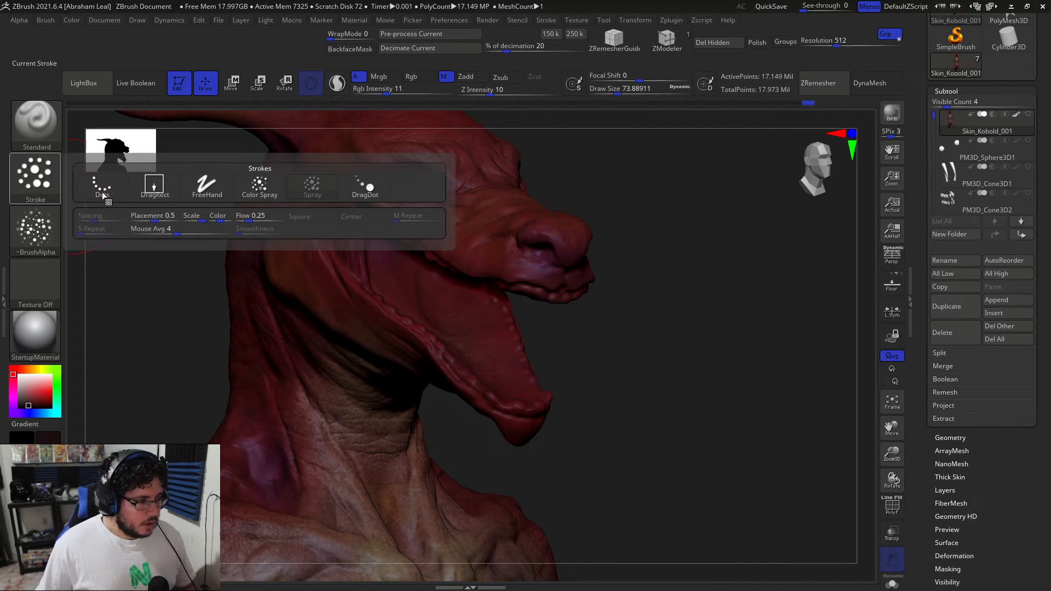
left_click(263, 187)
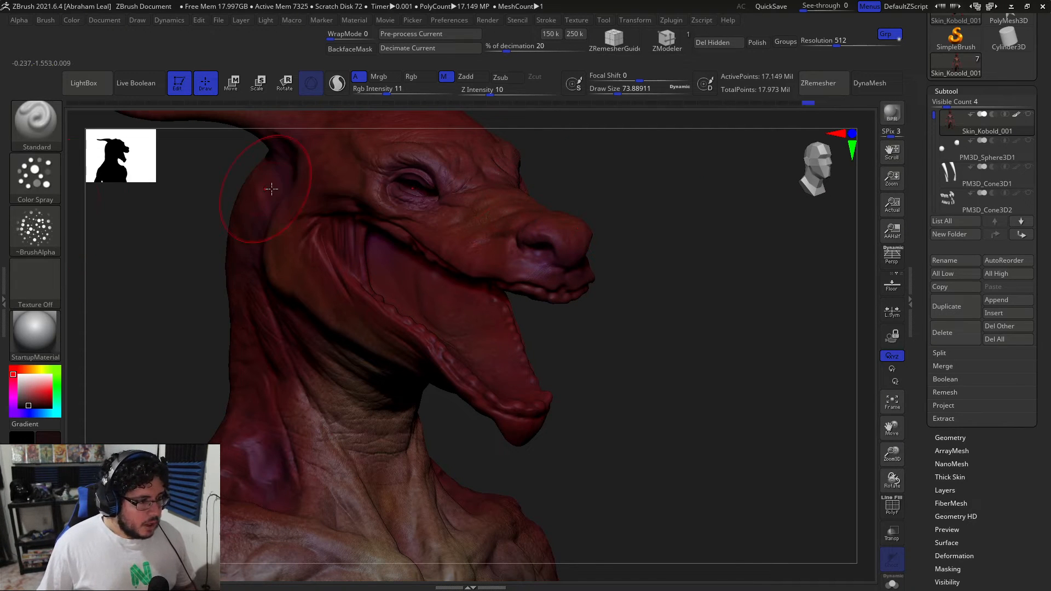
left_click(37, 179)
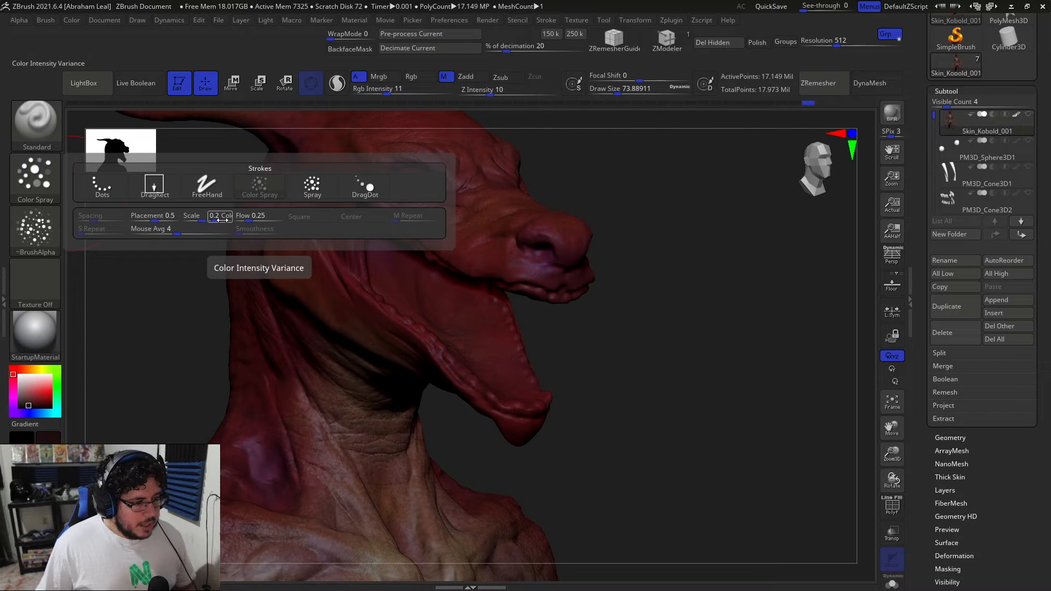
left_click_drag(734, 227, 722, 262)
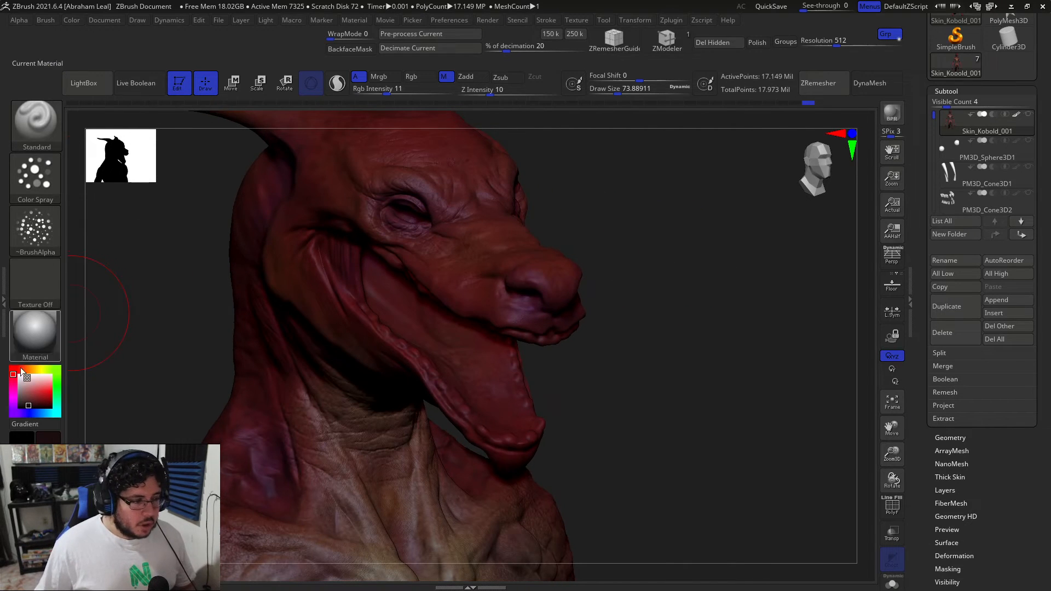
Darken the tip of the snout and the nostrils with very dark red, using RGB only, RGB intensity 41 and draw size about 13.
right_click_drag(544, 278, 574, 281, "ctrl")
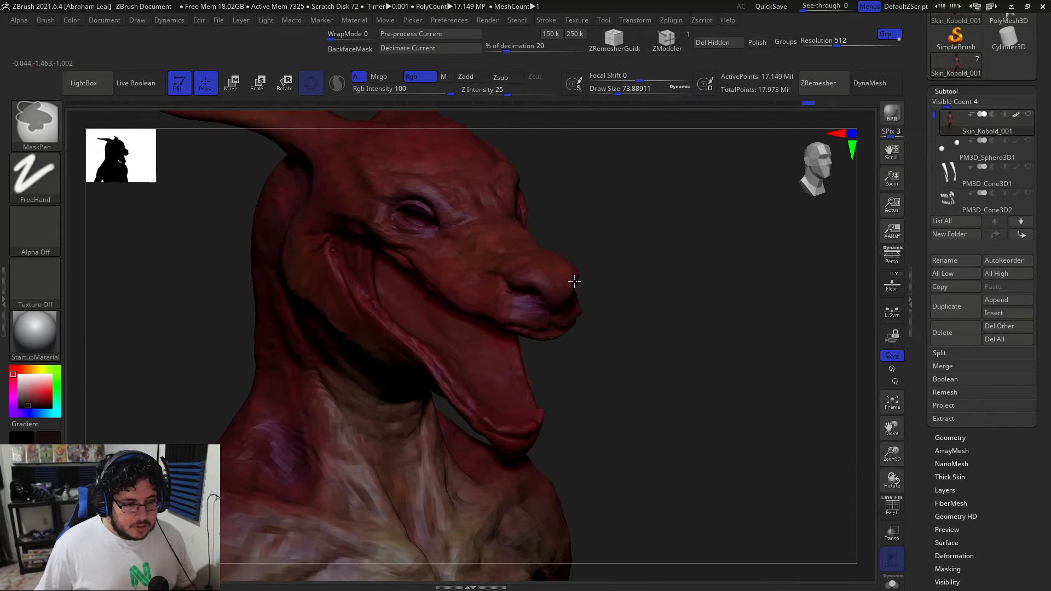
mouse_move(730, 265)
left_mouse_down()
mouse_move(709, 272)
mouse_move(799, 262)
mouse_move(756, 279)
mouse_move(591, 283)
mouse_move(659, 298)
mouse_move(619, 293)
left_mouse_up()
key("space")
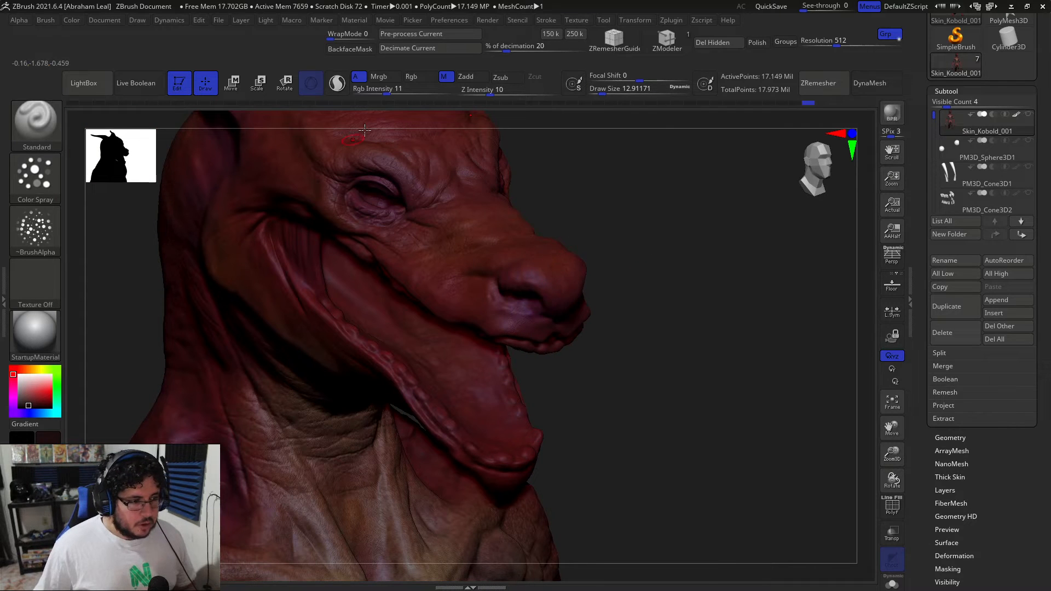
left_click(411, 76)
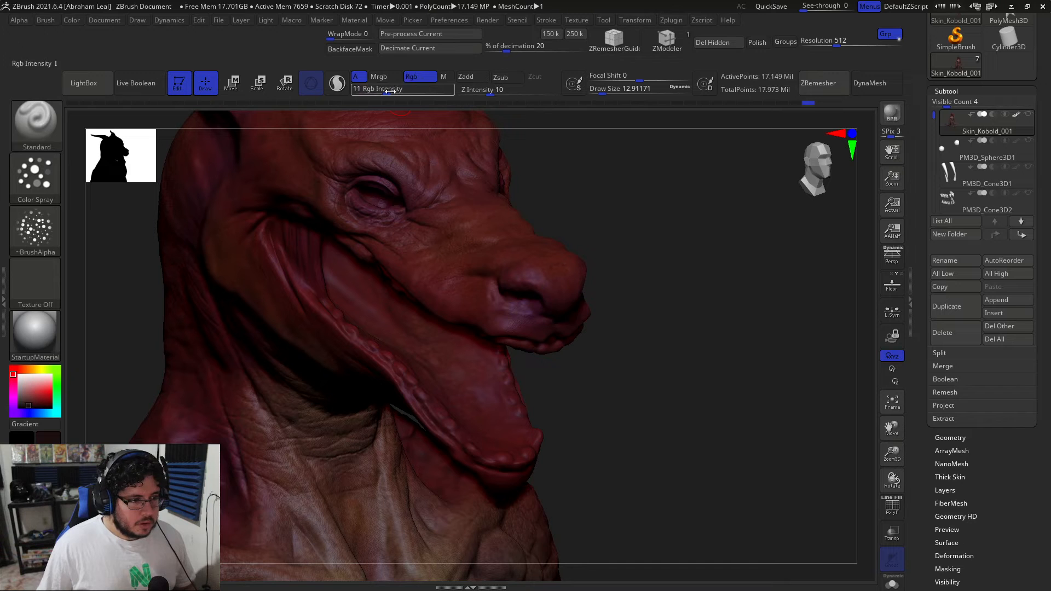
left_click_drag(387, 90, 416, 89)
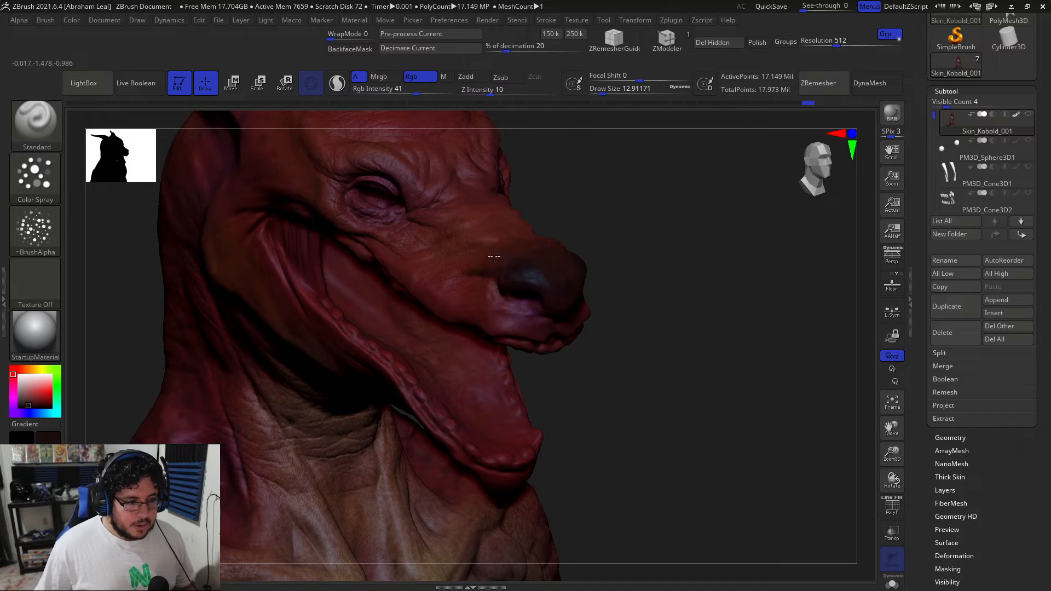
right_click_drag(508, 300, 575, 293)
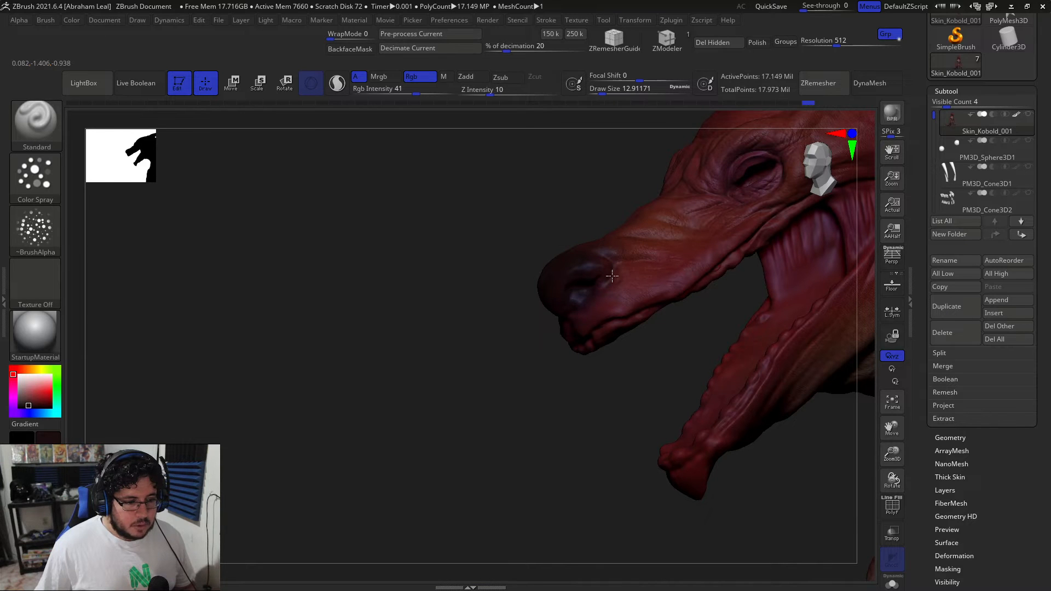
right_click_drag(457, 349, 711, 285)
mouse_move(669, 246)
right_mouse_down()
mouse_move(674, 218)
mouse_move(653, 219)
mouse_move(659, 228)
right_mouse_up()
Choose a muted purple and spray it over the cheek membrane inside the mouth and along the upper gum.
left_click(13, 398)
left_click_drag(26, 404, 30, 393)
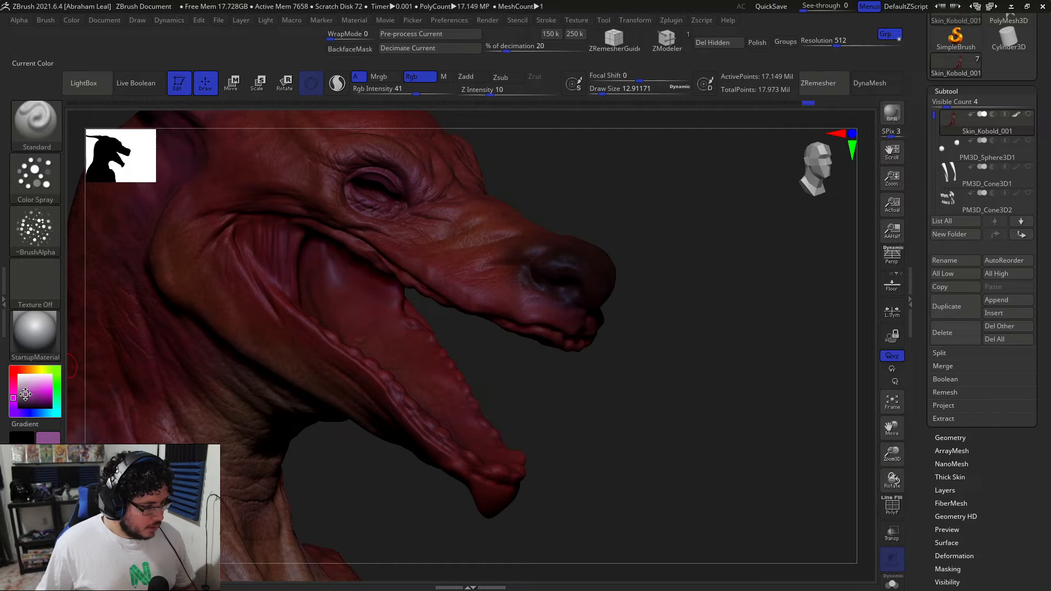
left_click_drag(681, 378, 493, 320)
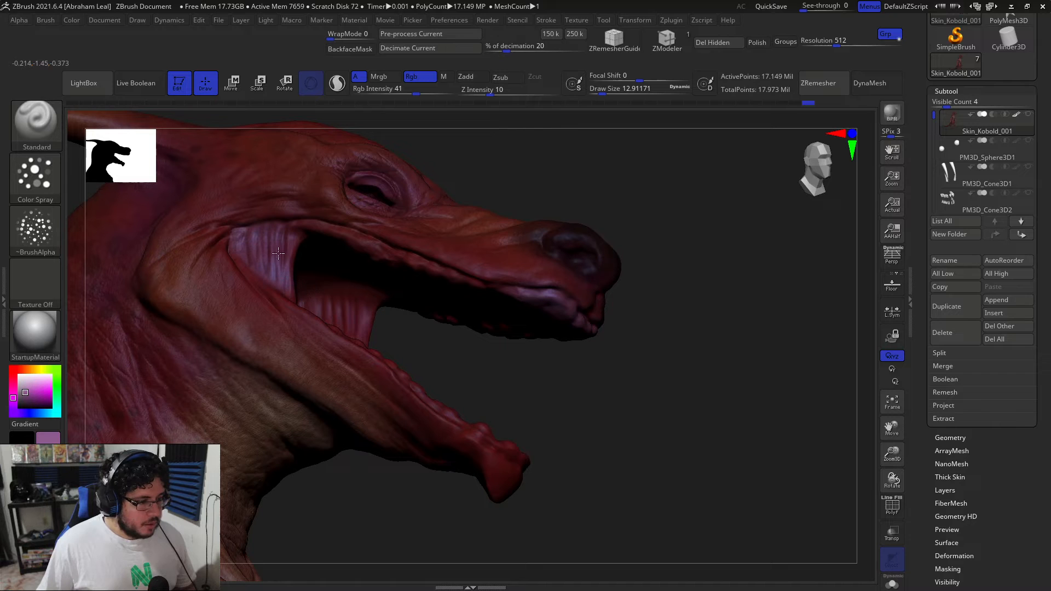
left_click_drag(566, 201, 581, 226)
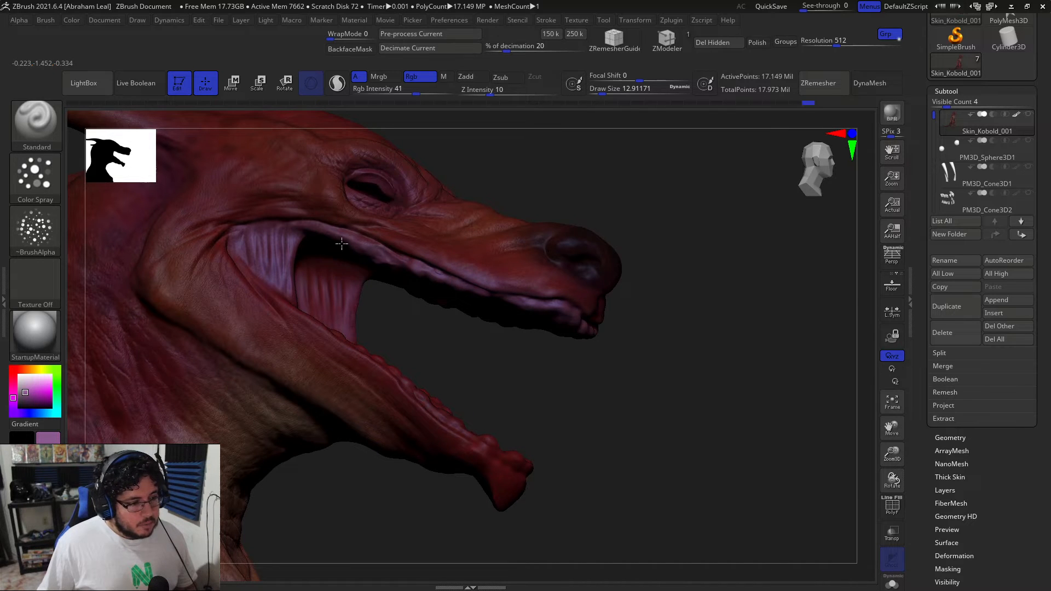
left_click_drag(453, 324, 384, 312)
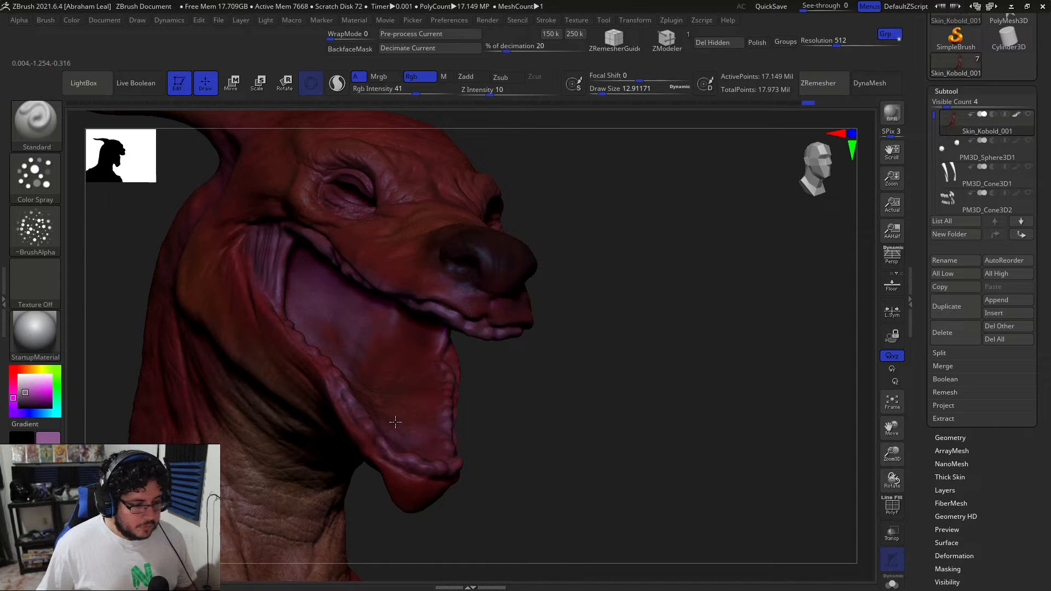
Spray muted purple over the lower gum, the mouth floor and the inner far cheek.
mouse_move(393, 379)
left_mouse_down()
mouse_move(391, 349)
mouse_move(442, 356)
left_mouse_up()
mouse_move(528, 374)
left_mouse_down()
mouse_move(553, 339)
mouse_move(626, 329)
mouse_move(386, 320)
mouse_move(402, 323)
left_mouse_up()
left_click_drag(457, 319, 463, 359)
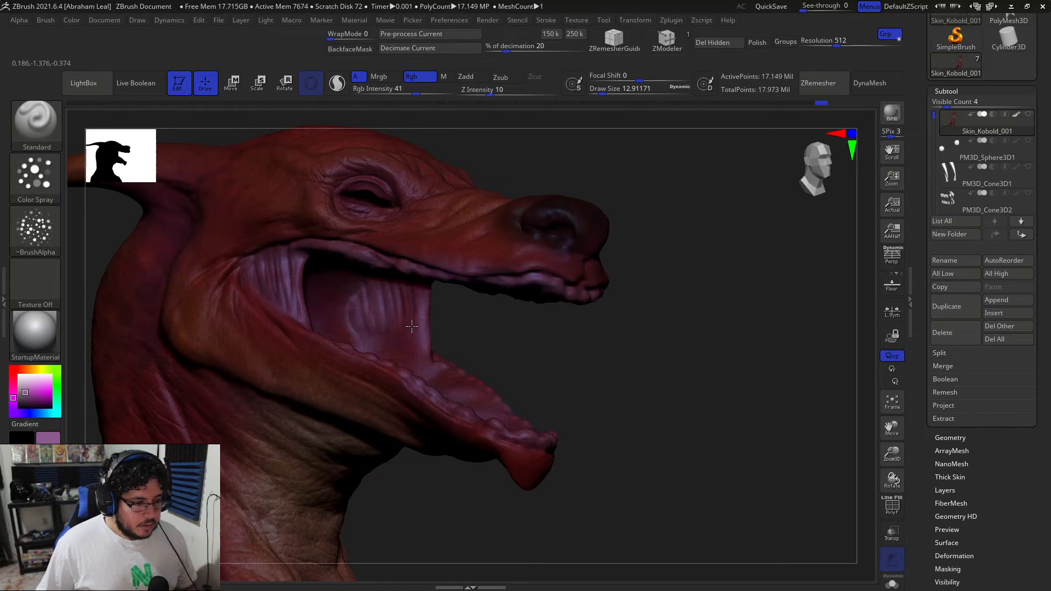
right_click_drag(344, 346, 424, 381)
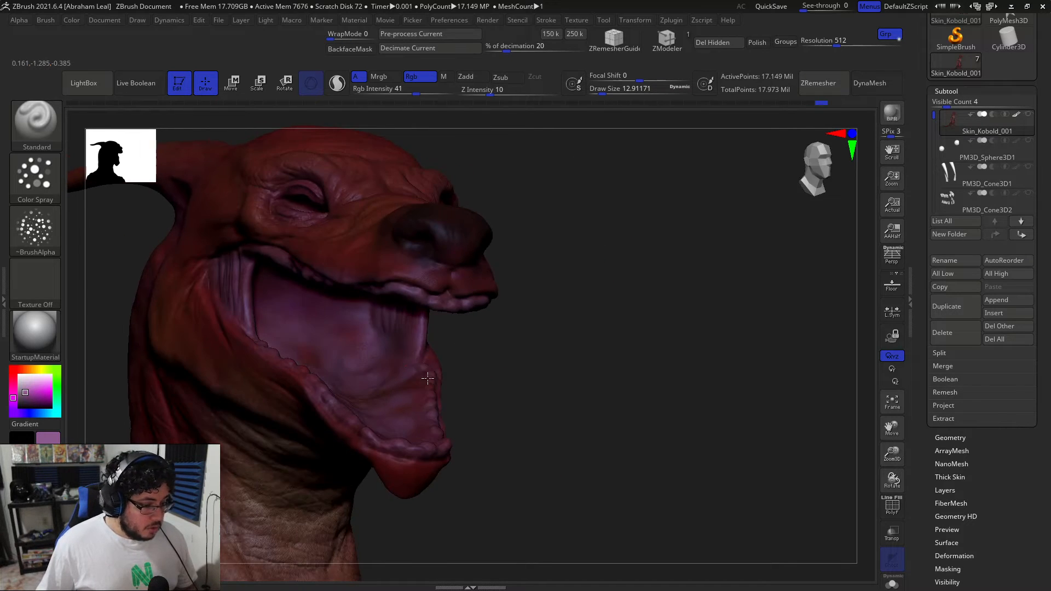
right_click_drag(482, 362, 575, 346)
Pick a darker purple and deepen the folds of the cheek membrane and the inside of the mouth.
left_click_drag(25, 397, 33, 402)
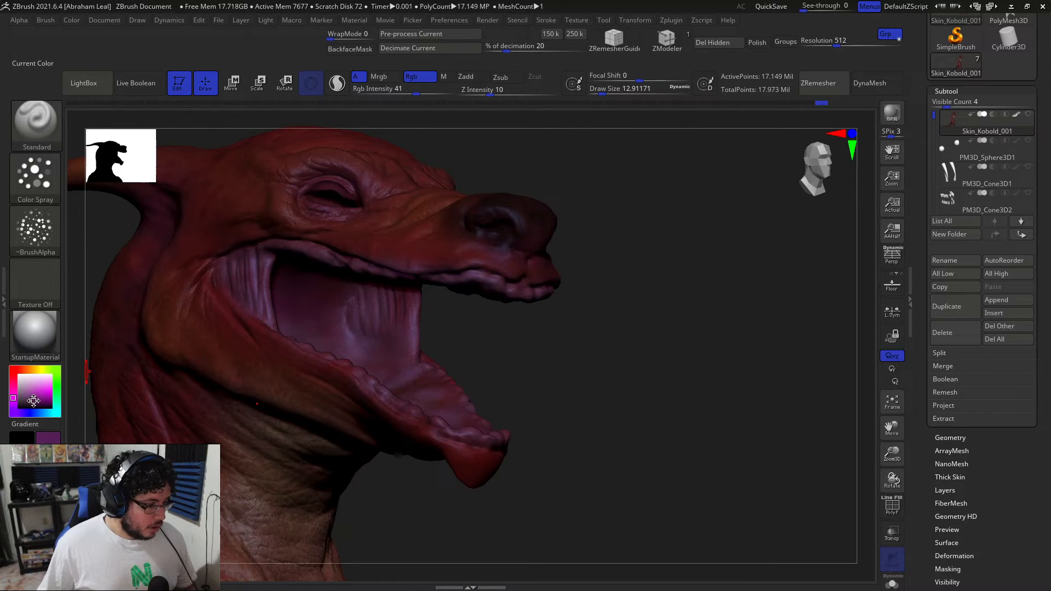
right_click_drag(641, 367, 685, 363)
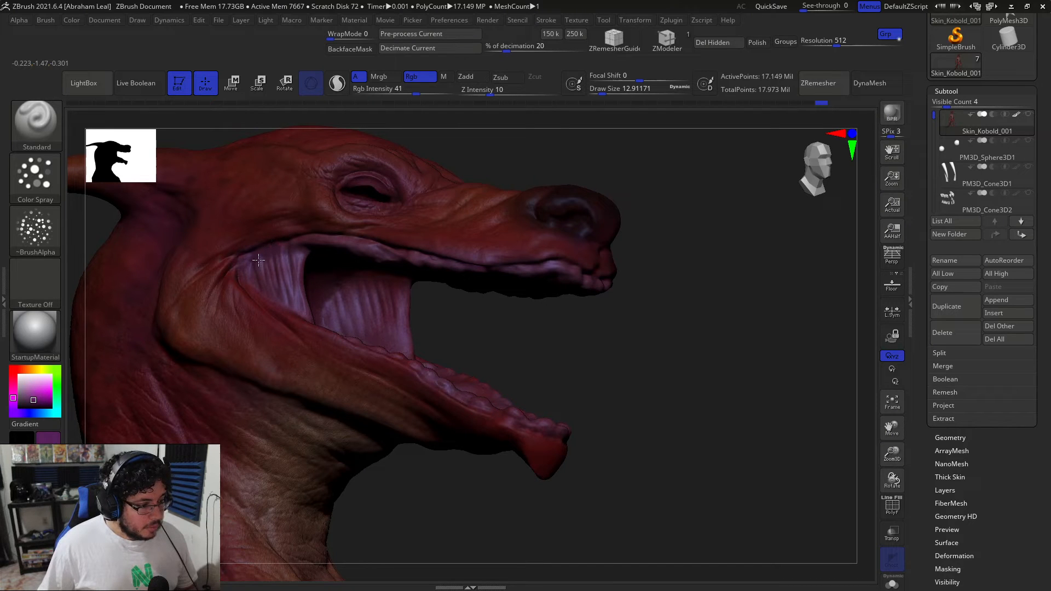
mouse_move(274, 289)
right_mouse_down()
mouse_move(391, 294)
mouse_move(400, 315)
right_mouse_up()
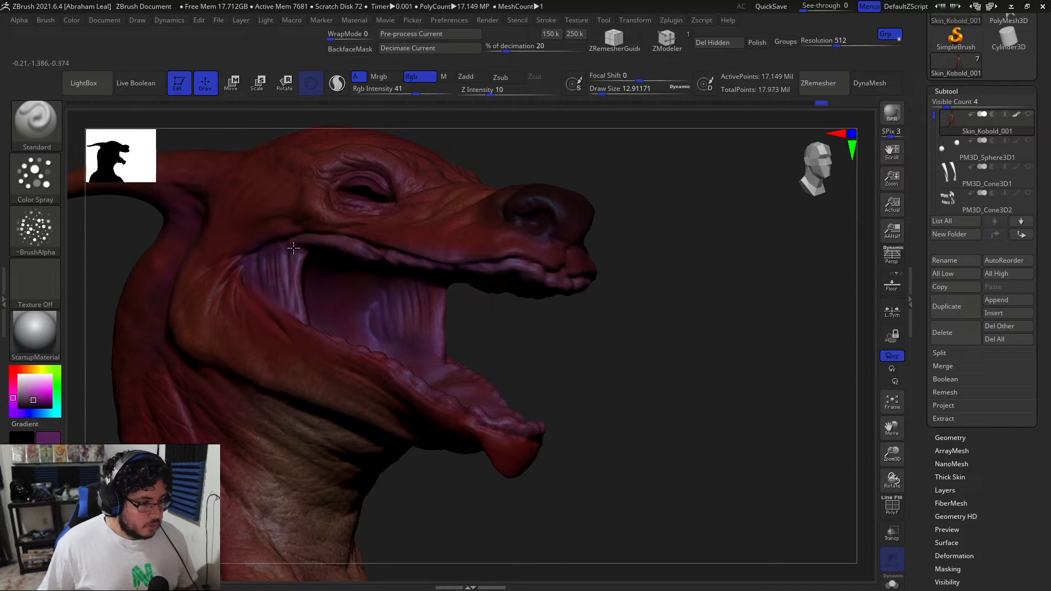
Highlight the cheek folds and upper gum with bright magenta at RGB intensity 17 and draw size about 6.6.
left_click_drag(34, 398, 40, 389)
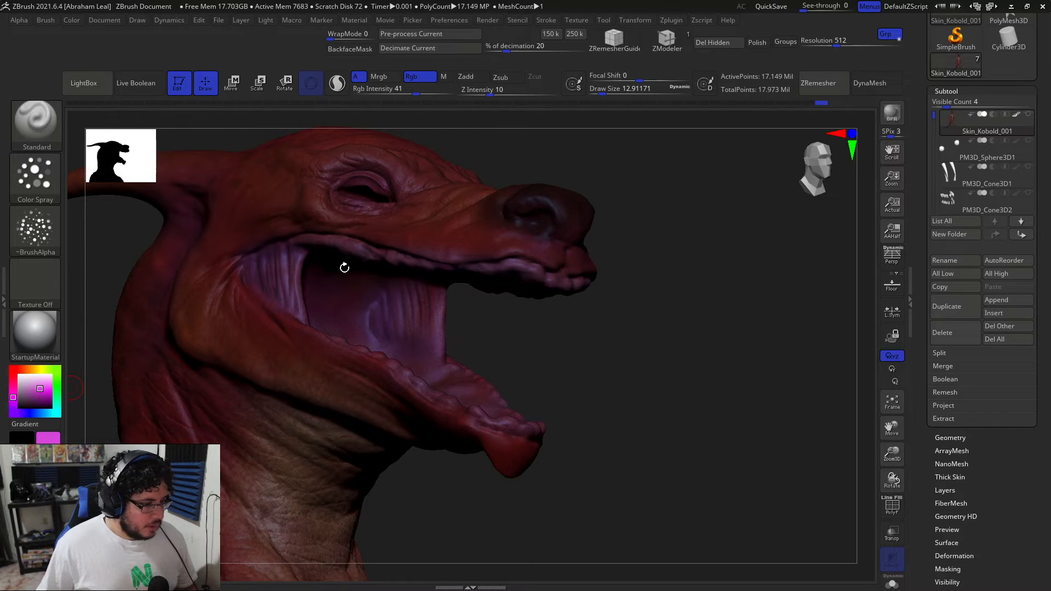
left_click_drag(666, 297, 574, 289)
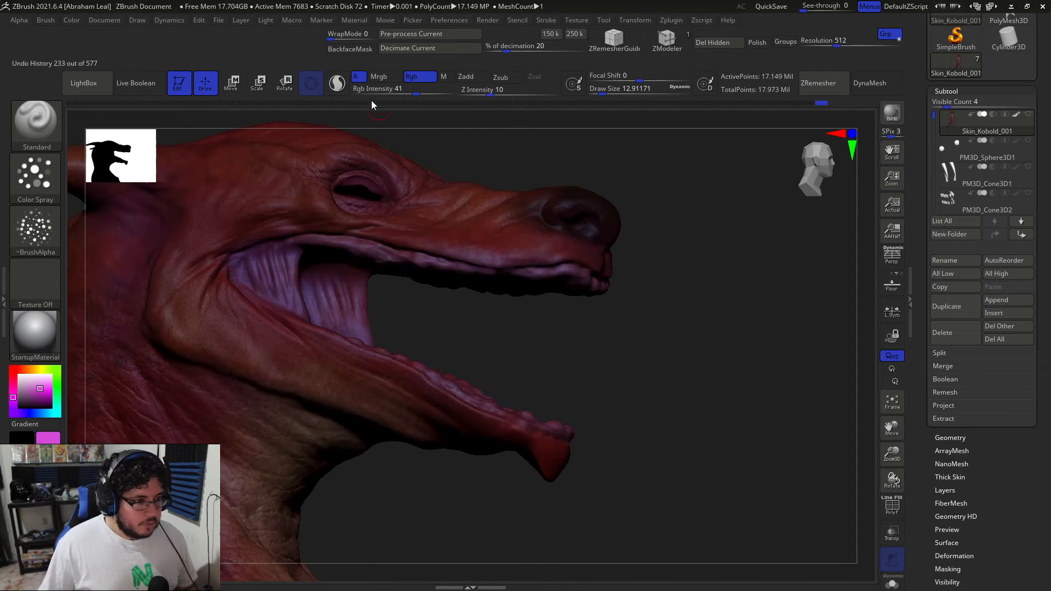
left_click_drag(404, 92, 395, 92)
key("space")
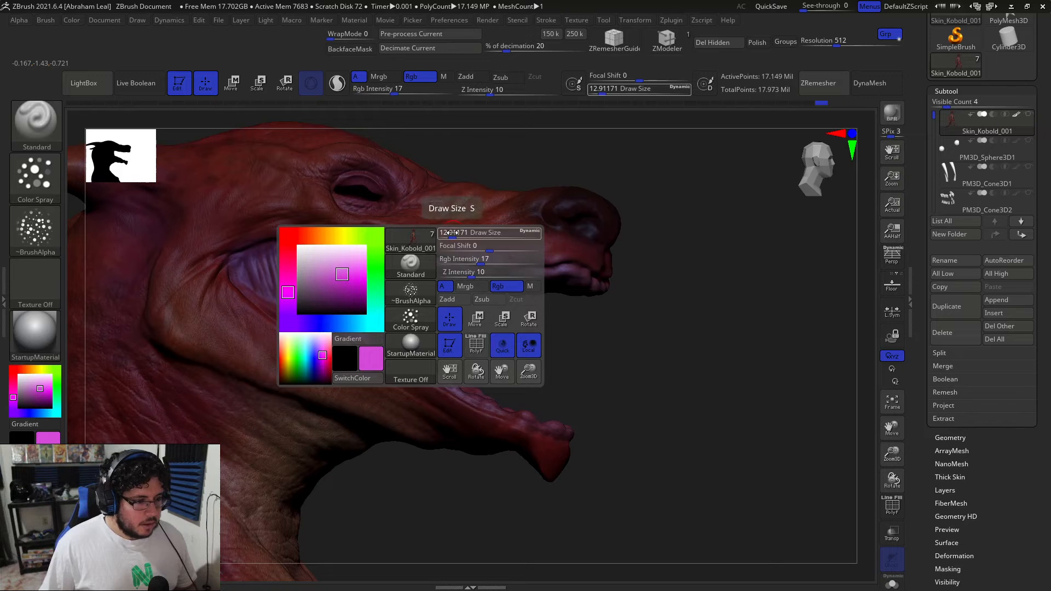
left_click_drag(443, 233, 444, 233)
key("space")
left_click_drag(258, 269, 263, 268)
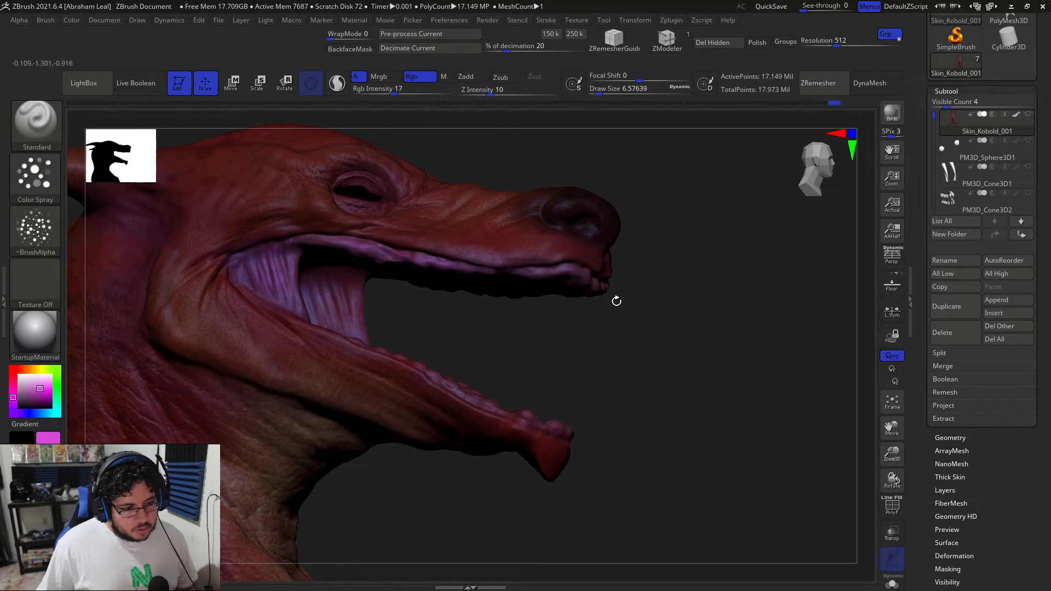
Continue the bright magenta highlights along the front lip, the lower gum and the inner jaw.
left_click_drag(626, 300, 617, 282)
mouse_move(637, 362)
left_mouse_down()
mouse_move(561, 324)
mouse_move(463, 324)
mouse_move(417, 293)
left_mouse_up()
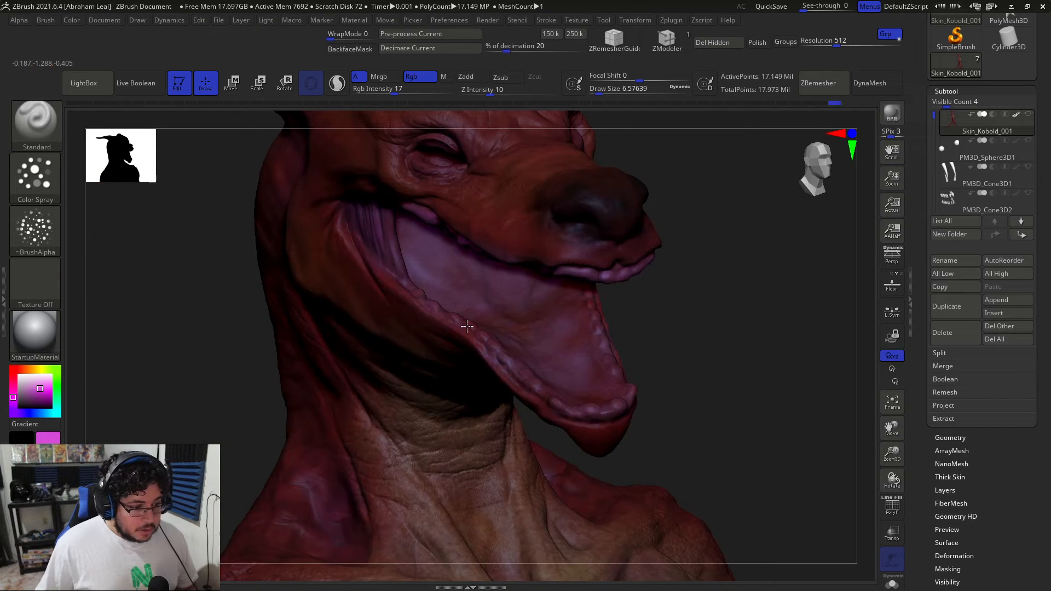
mouse_move(712, 378)
left_mouse_down()
mouse_move(712, 348)
mouse_move(693, 328)
left_mouse_up()
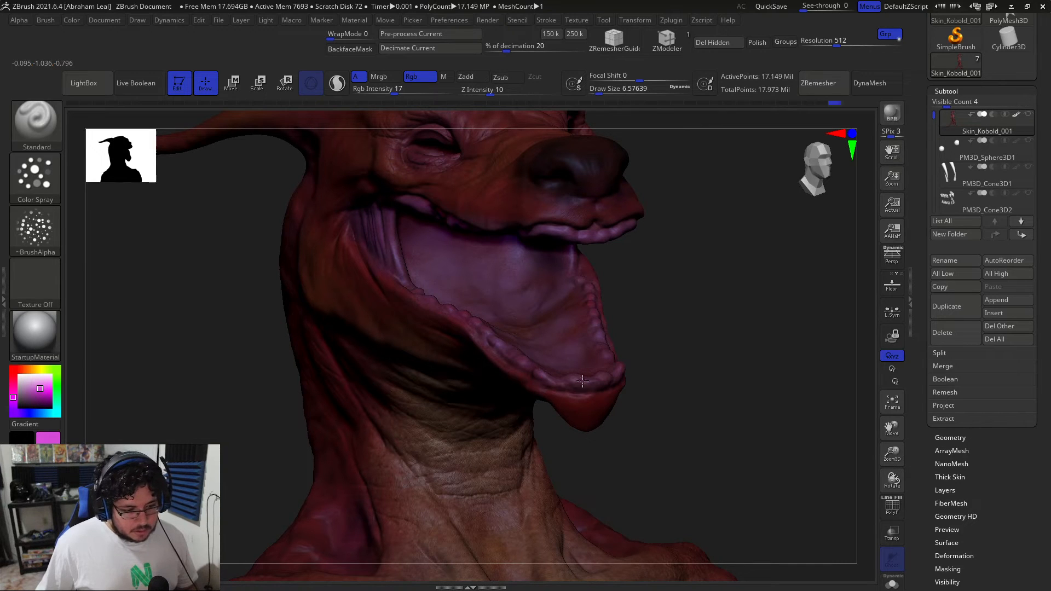
mouse_move(685, 359)
left_mouse_down("alt")
mouse_move(734, 301)
mouse_move(471, 351)
mouse_move(437, 374)
mouse_move(821, 280)
left_mouse_up("alt")
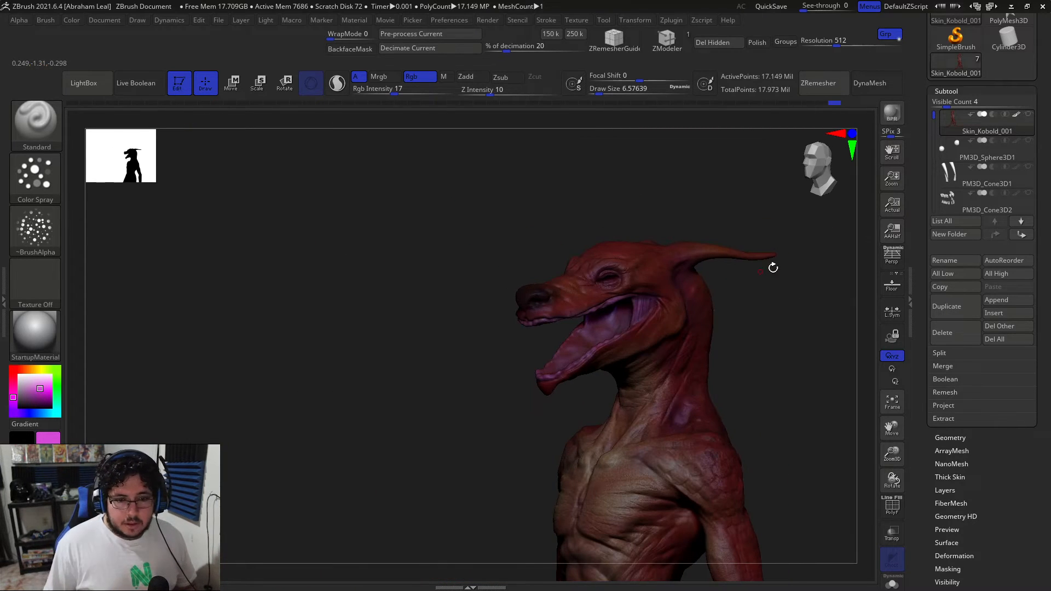
Show the tongue and Skin_Kobold_001 together, leaving the tongue subtool PM3D_Sphere3D1_1 selected.
left_click_drag(932, 120, 934, 151)
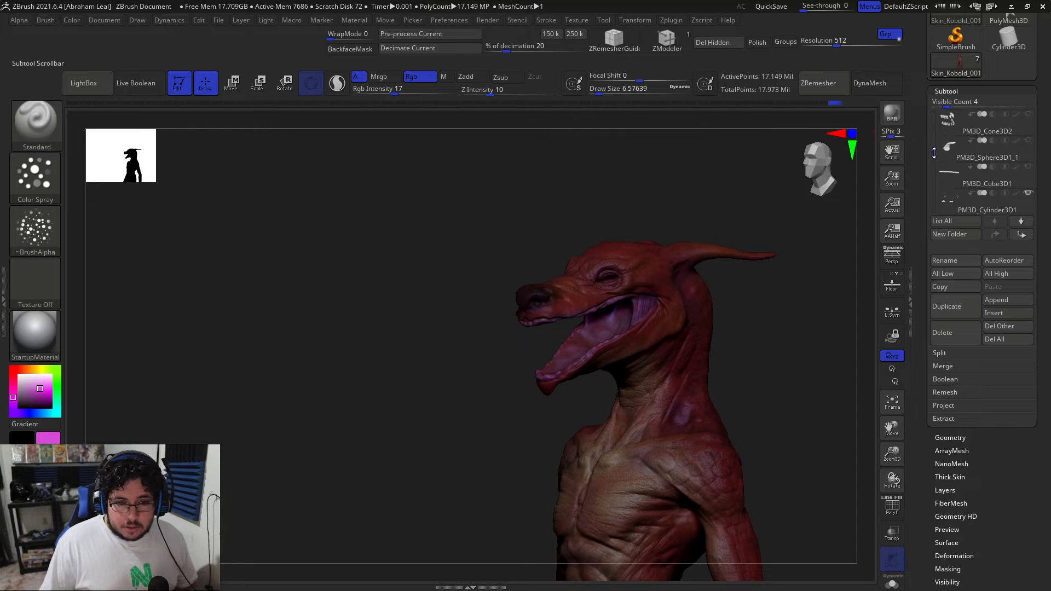
left_click(949, 151)
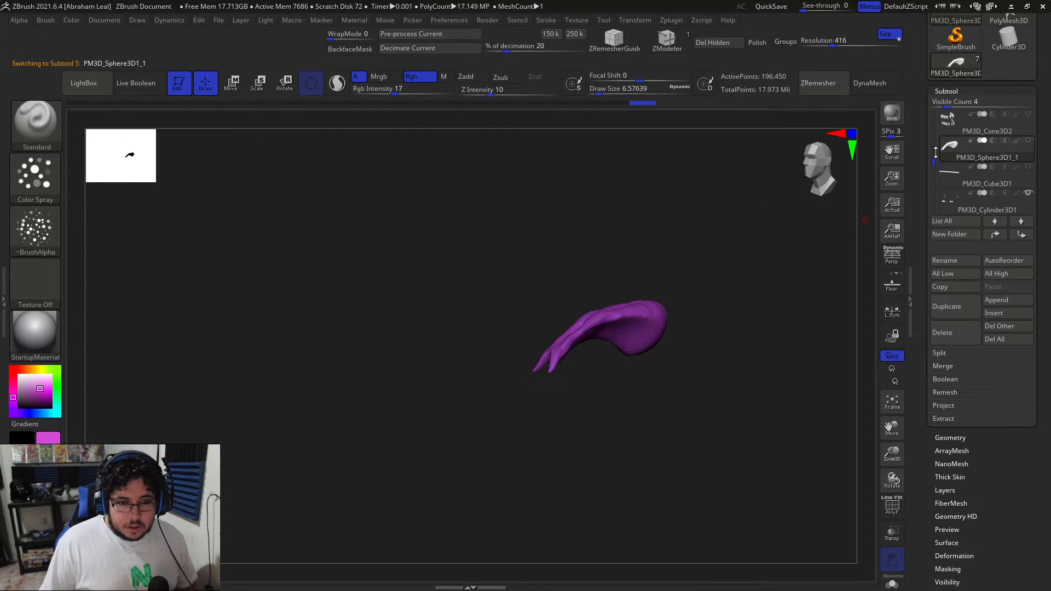
left_click_drag(935, 162, 935, 116)
left_click(951, 125)
left_click(1030, 116)
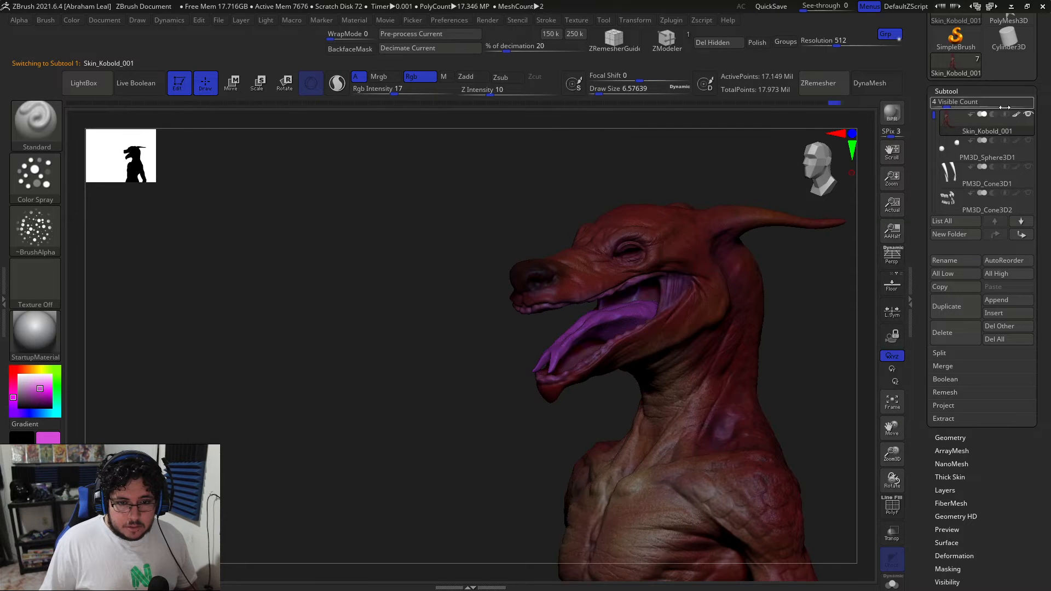
left_click_drag(934, 115, 941, 163)
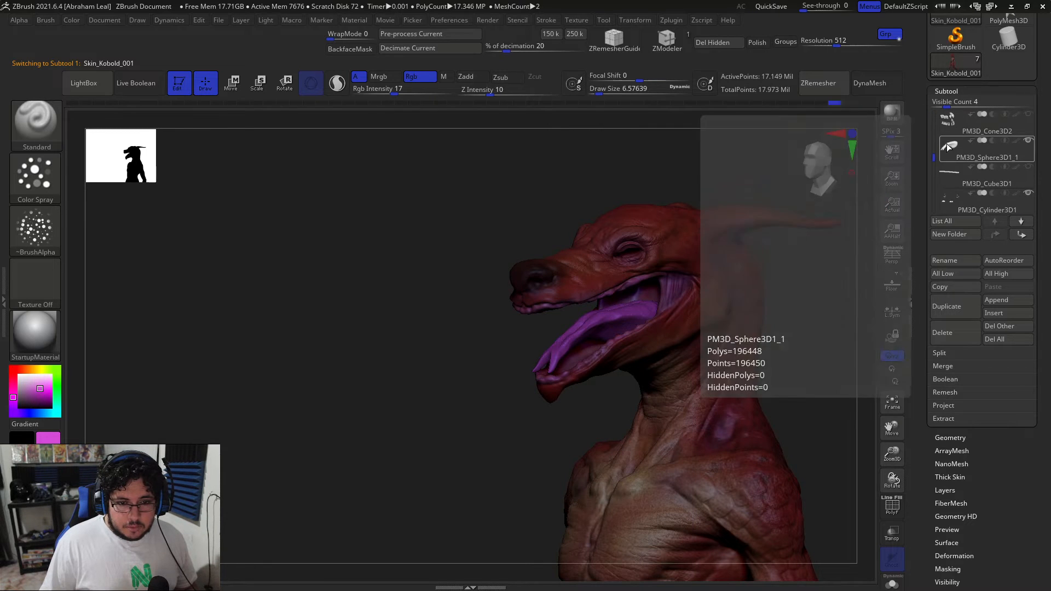
left_click(951, 149)
Fill the tongue with a muted pinkish red at RGB intensity 100.
left_click_drag(820, 263, 794, 345, "shift")
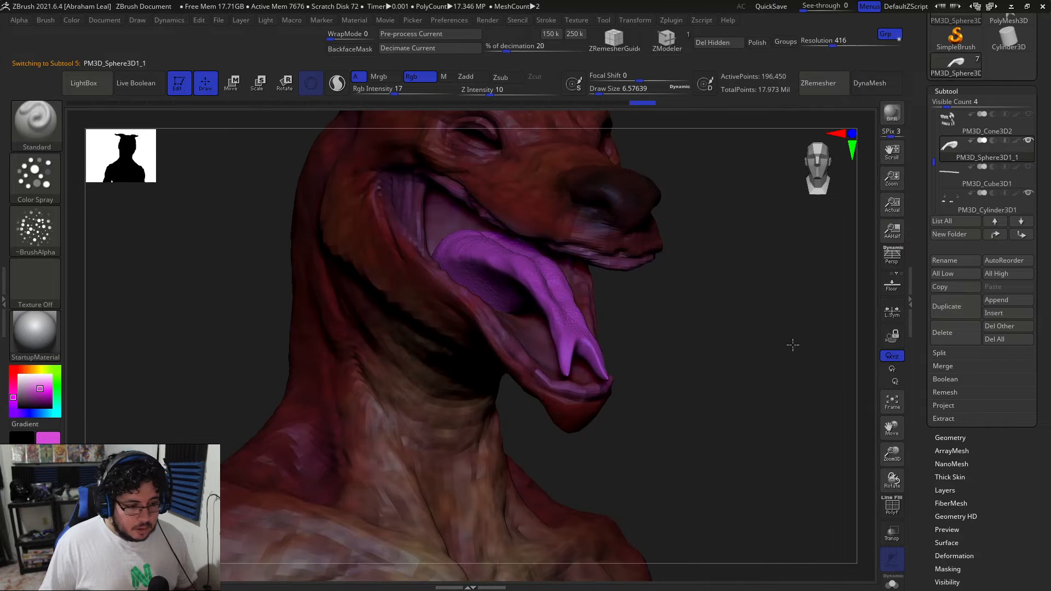
left_click(19, 370)
left_click(44, 402)
mouse_move(44, 401)
left_mouse_down()
mouse_move(33, 396)
mouse_move(30, 407)
mouse_move(32, 393)
left_mouse_up()
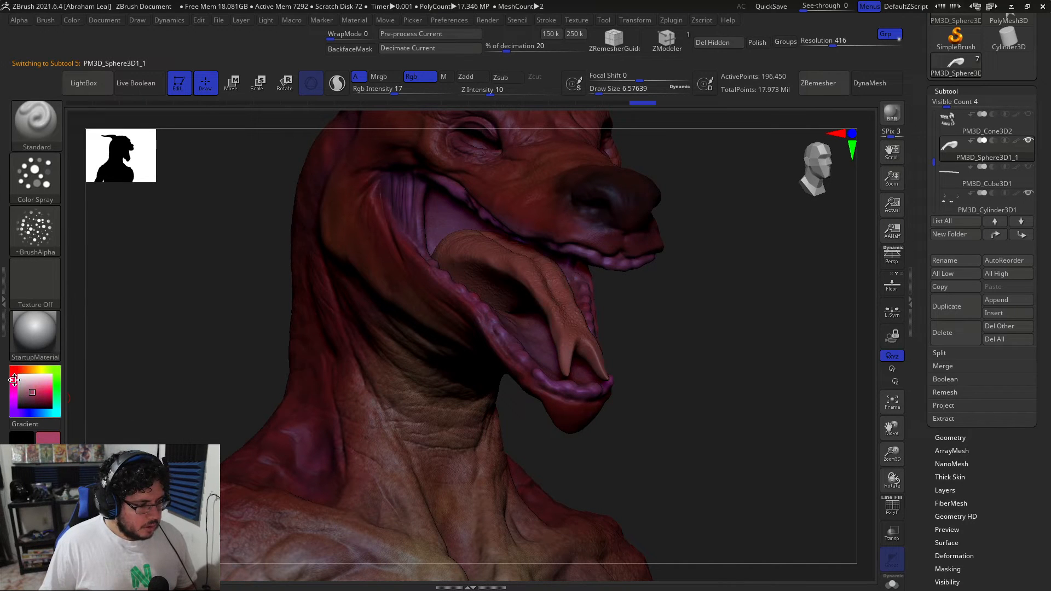
left_click_drag(17, 384, 34, 394)
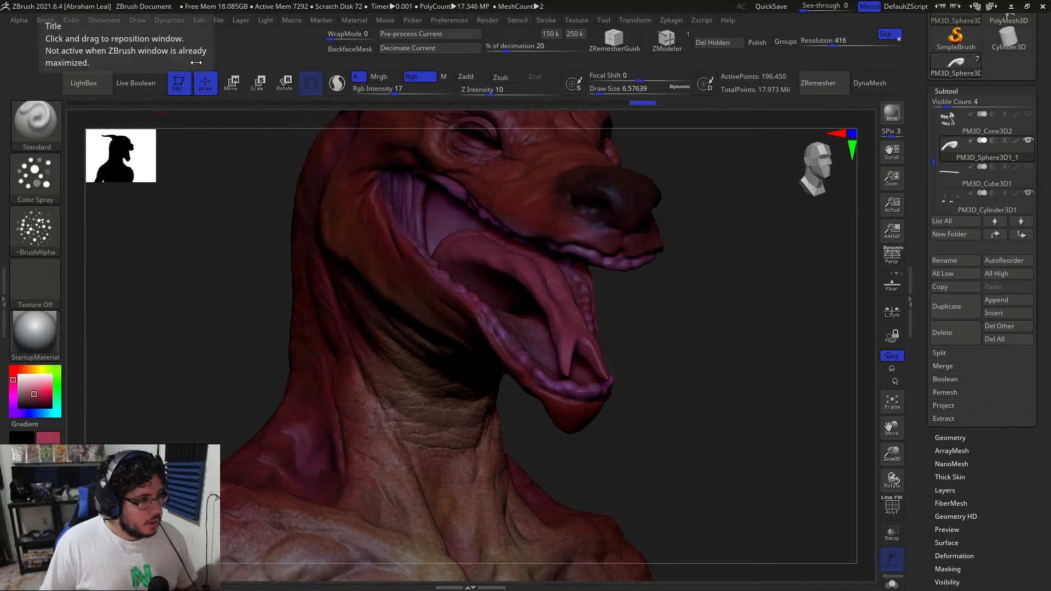
left_click_drag(394, 92, 458, 92)
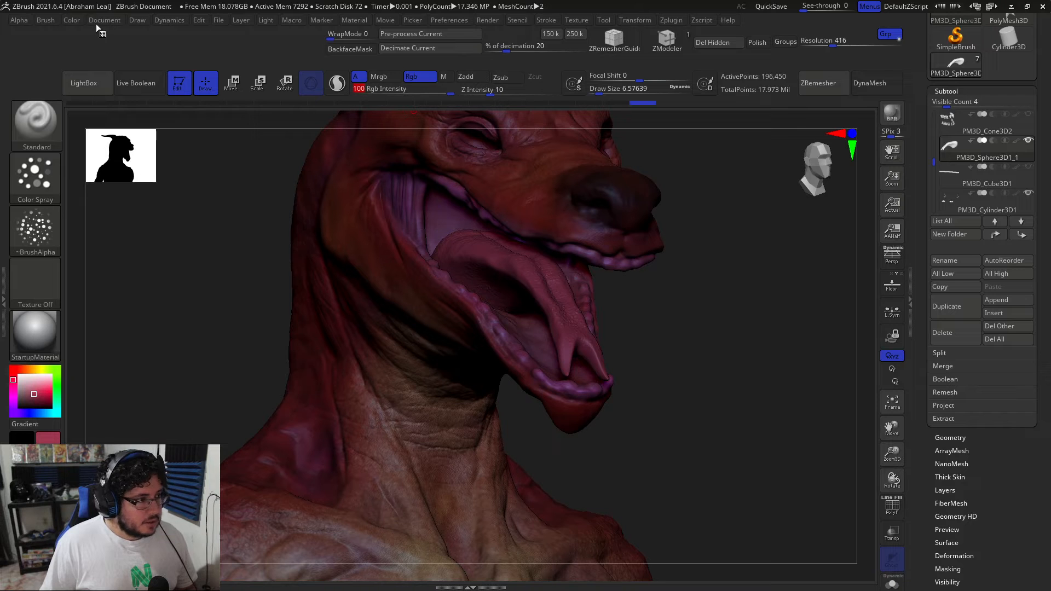
left_click(74, 20)
left_click(97, 255)
Choose a darker shade of the pinkish red and duplicate the tongue subtool.
mouse_move(675, 341)
left_mouse_down()
mouse_move(664, 339)
mouse_move(663, 356)
left_mouse_up()
left_click(31, 399)
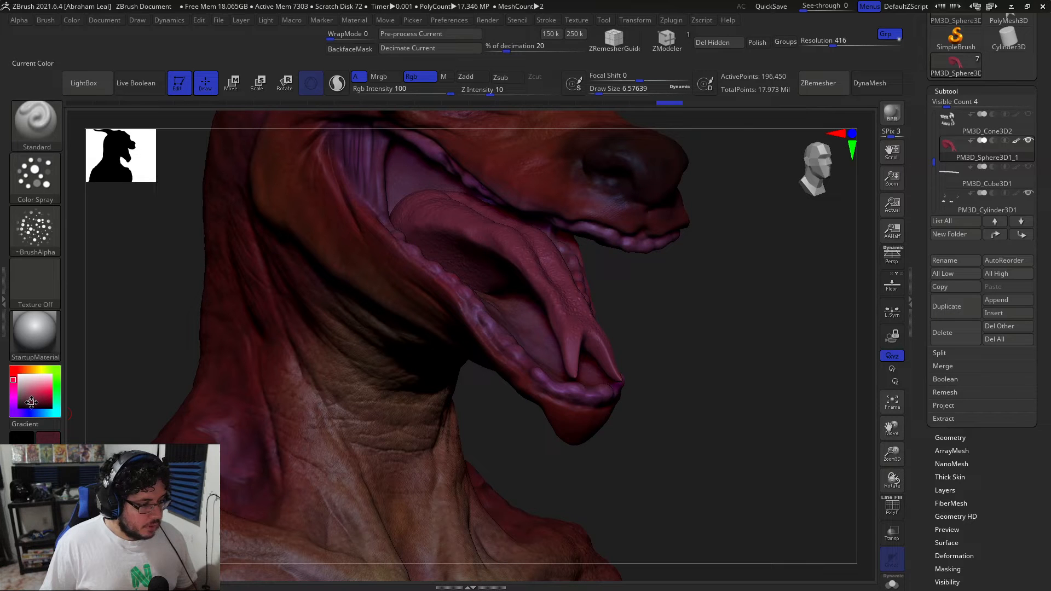
left_click(947, 307)
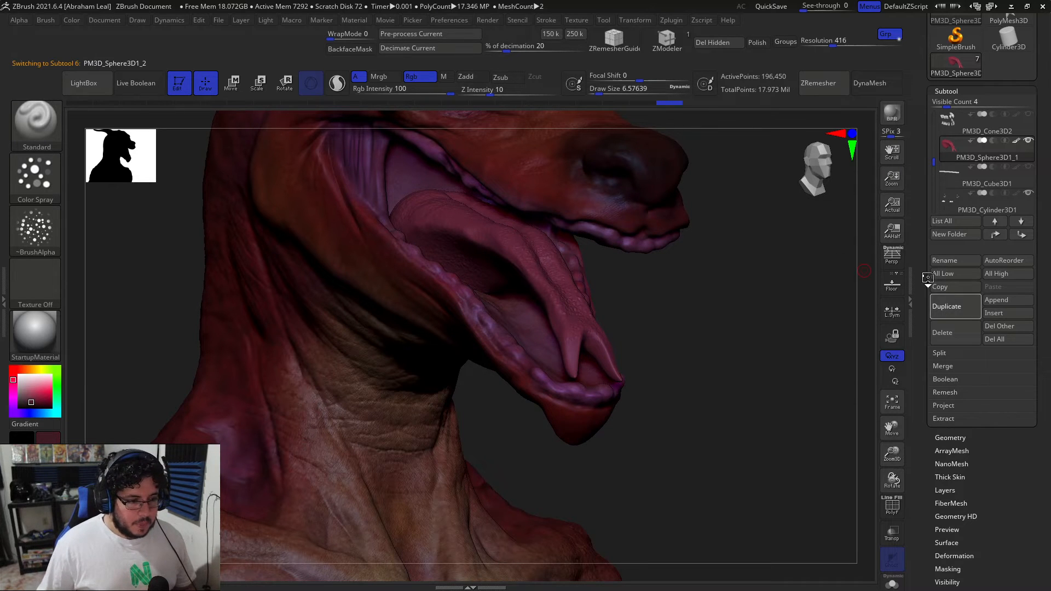
left_click_drag(710, 261, 734, 286)
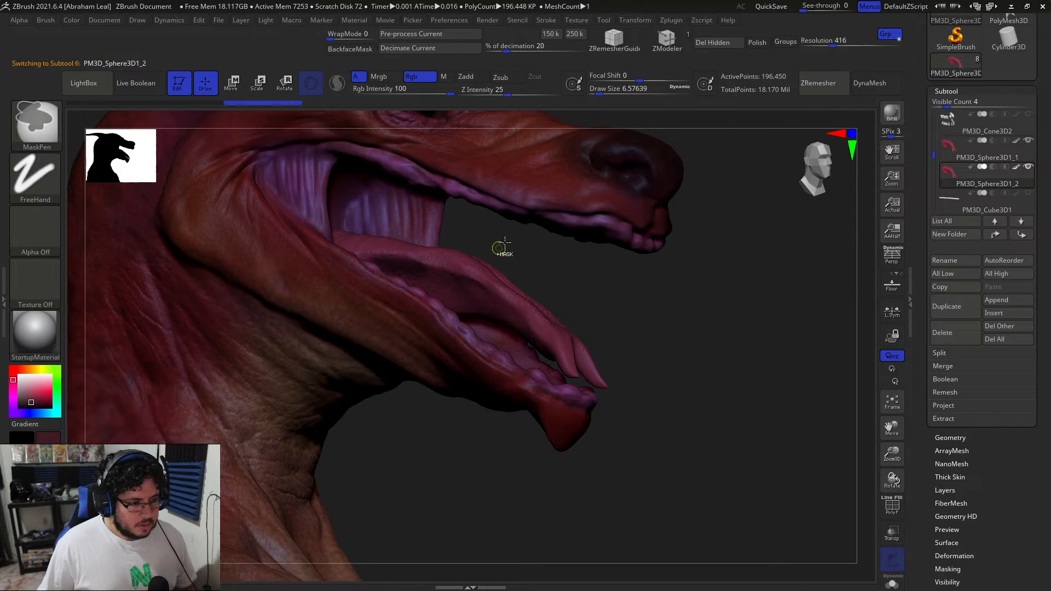
Spray the darker red onto the duplicated tongue with draw size about 27 and RGB intensity 100.
left_click(432, 91)
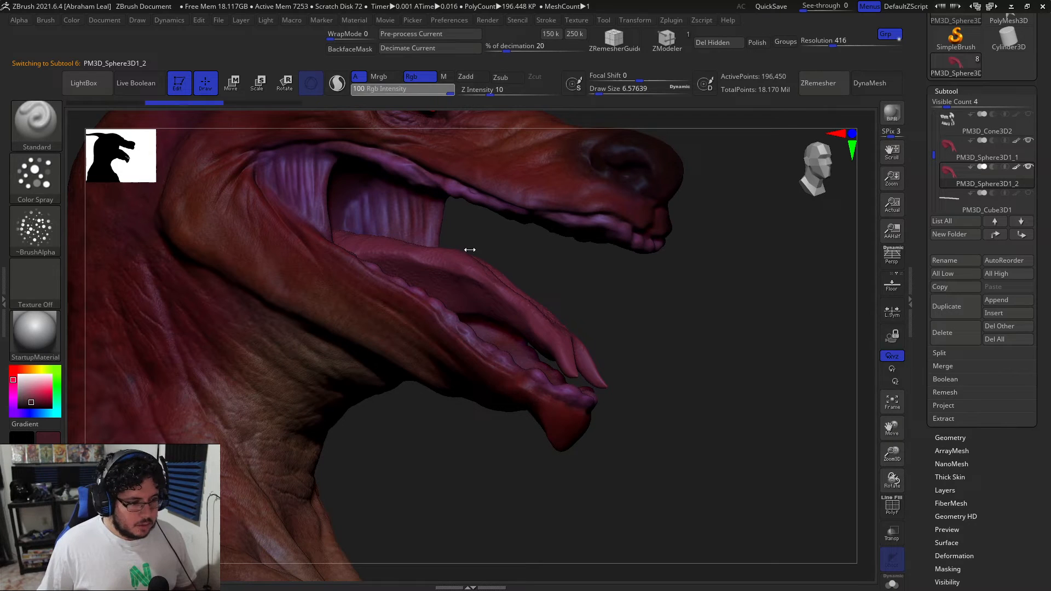
left_click_drag(470, 250, 509, 253)
key("space")
left_click(550, 256)
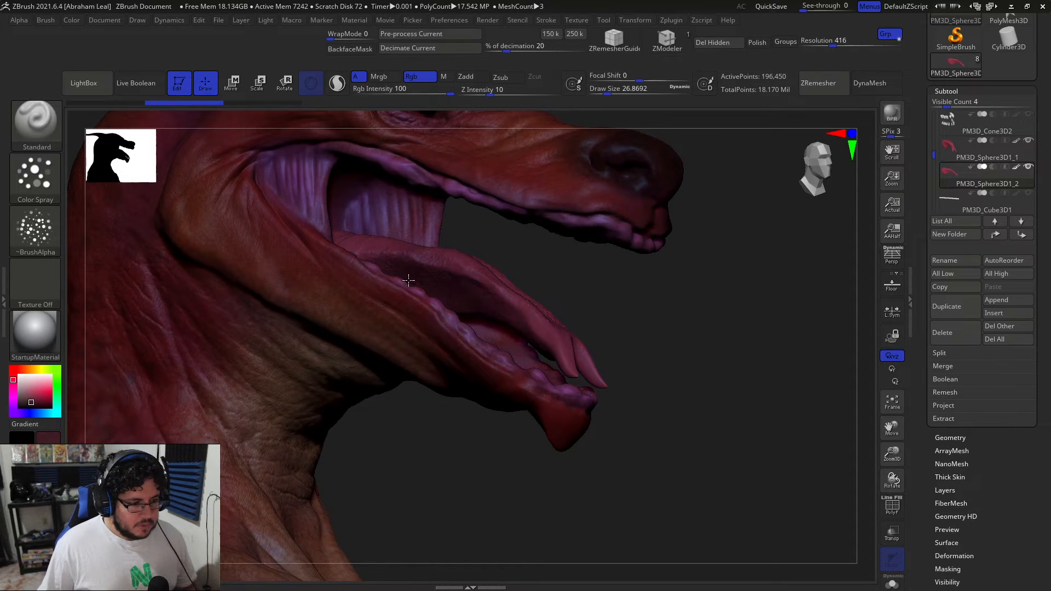
left_click_drag(584, 307, 383, 265)
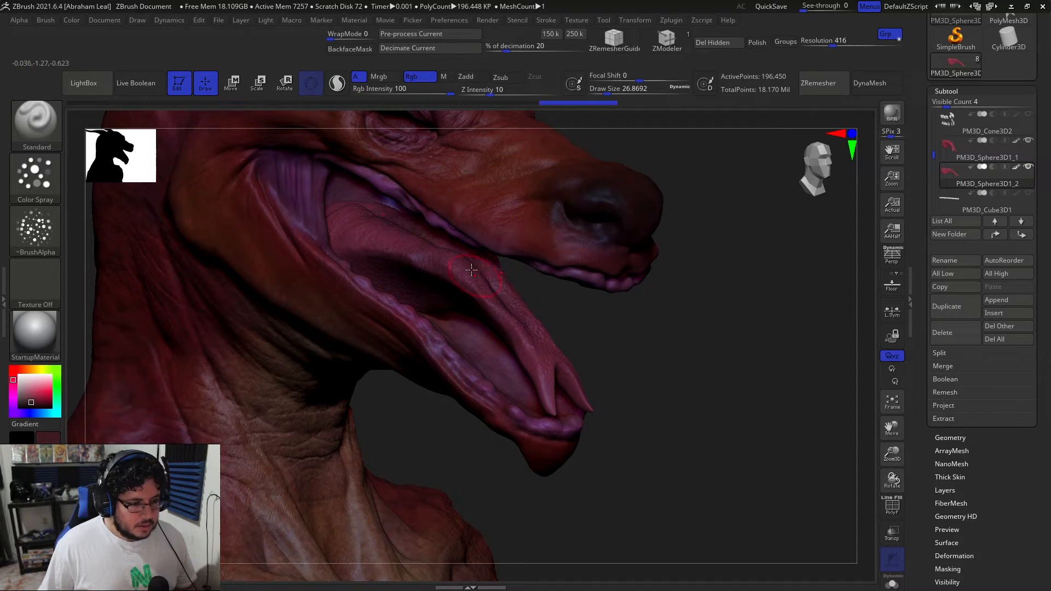
Turn on visibility of the creature's teeth subtool, PM3D_Cone3D2.
left_click_drag(630, 337, 679, 239)
left_click_drag(776, 271, 675, 215)
left_click(1028, 117)
left_click_drag(674, 311, 689, 345, "alt")
left_click_drag(366, 490, 329, 492)
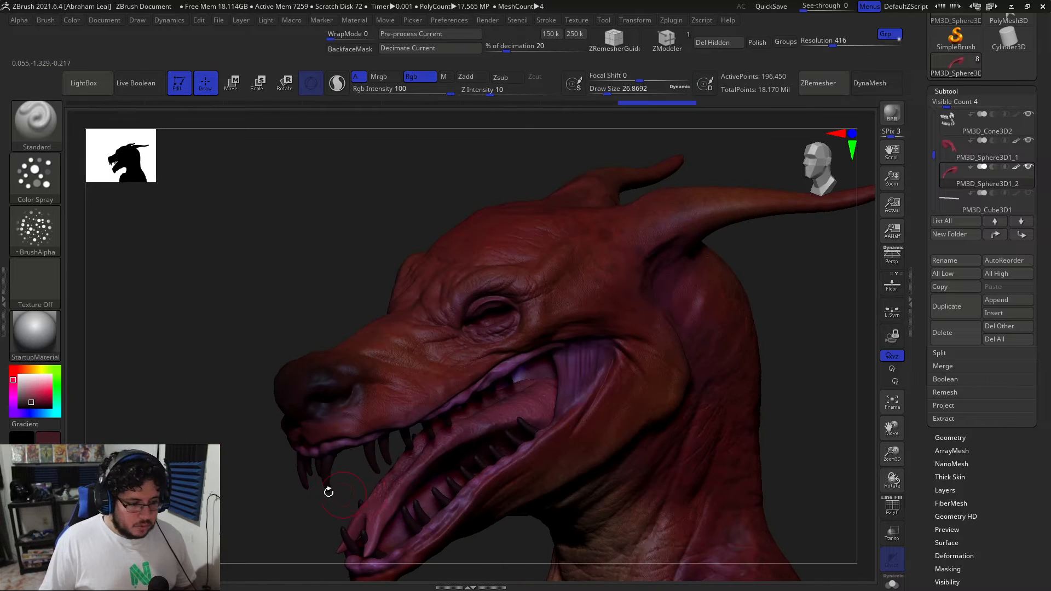
Subdivide the teeth twice and fill them with light beige at R 210, G 172, B 146.
left_click(328, 474, "alt")
left_click_drag(27, 370, 27, 382)
left_click_drag(137, 329, 291, 226)
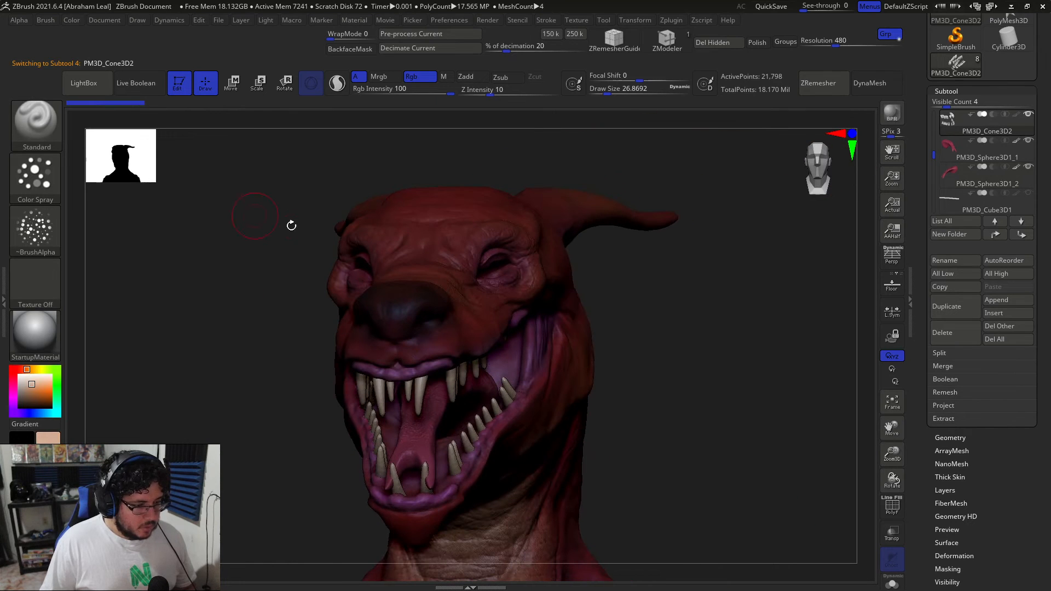
left_click_drag(764, 343, 816, 335)
left_click_drag(816, 335, 711, 443, "alt")
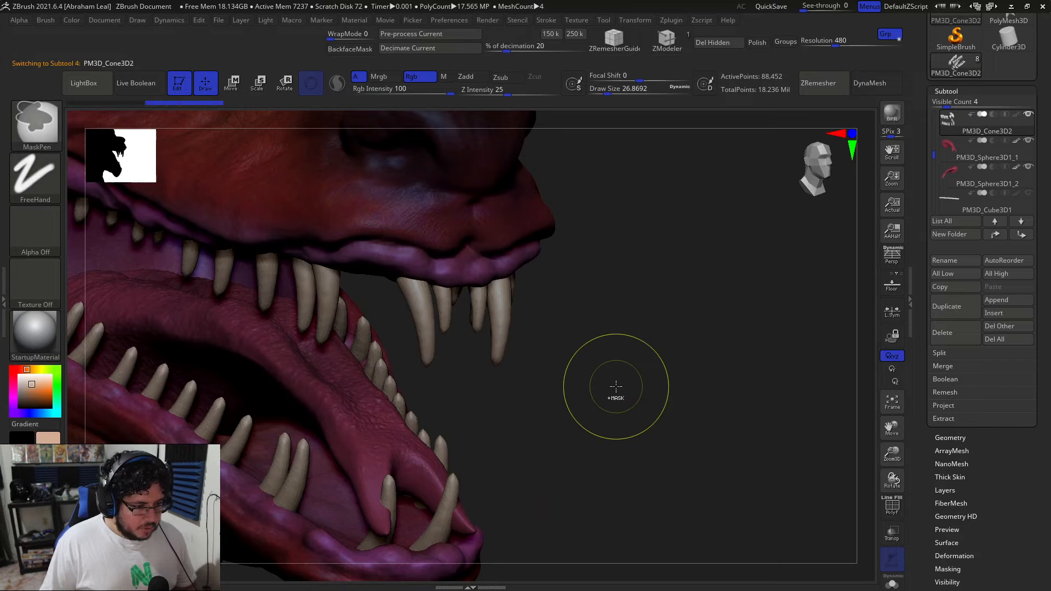
key("ctrl+d")
mouse_move(563, 333)
left_mouse_down("alt")
mouse_move(601, 305)
mouse_move(595, 268)
mouse_move(566, 348)
mouse_move(399, 166)
left_mouse_up("alt")
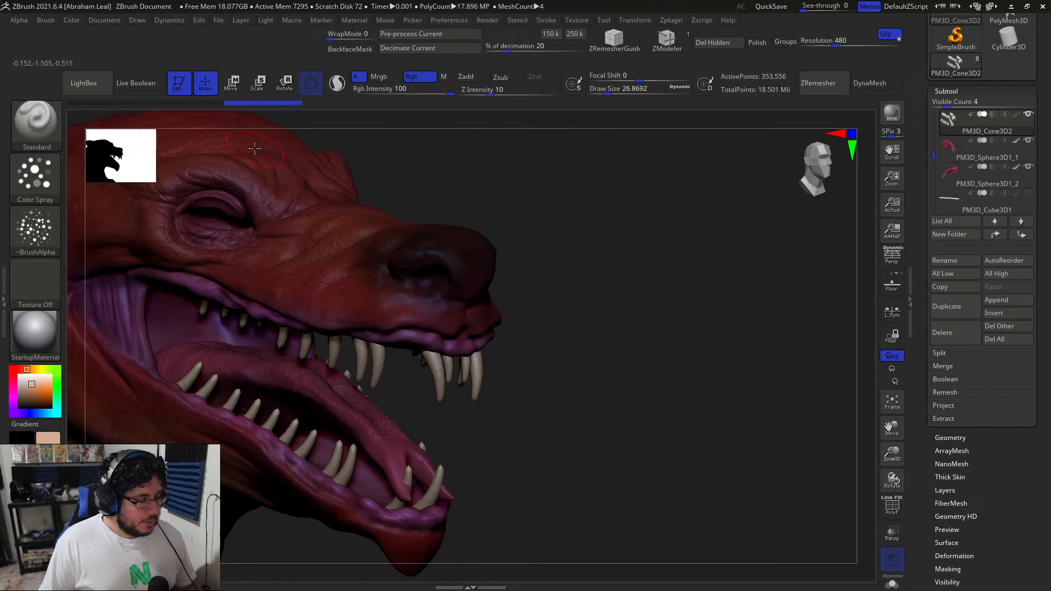
left_click(74, 22)
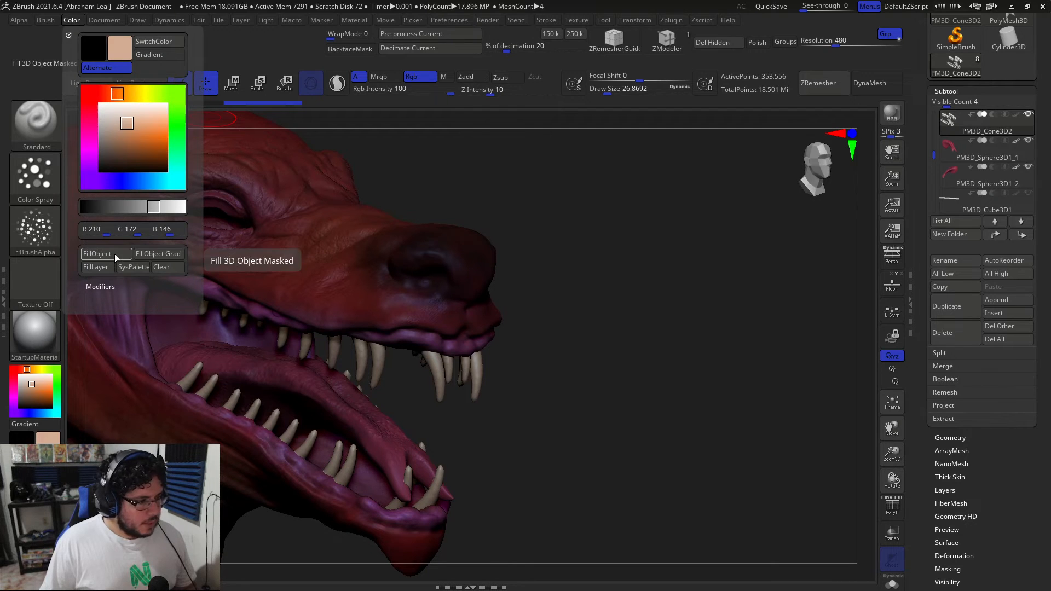
left_click(353, 88)
Configure the Standard brush with the FreeHand stroke and Alpha 01 for painting the teeth.
left_click_drag(502, 228, 526, 154, "alt")
left_click_drag(649, 219, 518, 247, "alt")
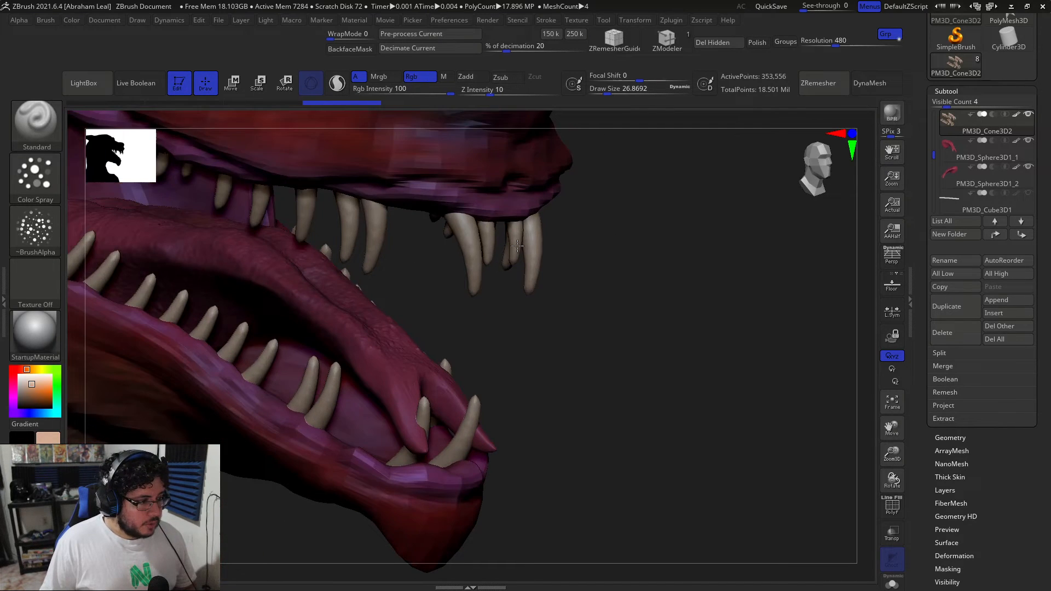
left_click(38, 172)
left_click(209, 189)
left_click(57, 225)
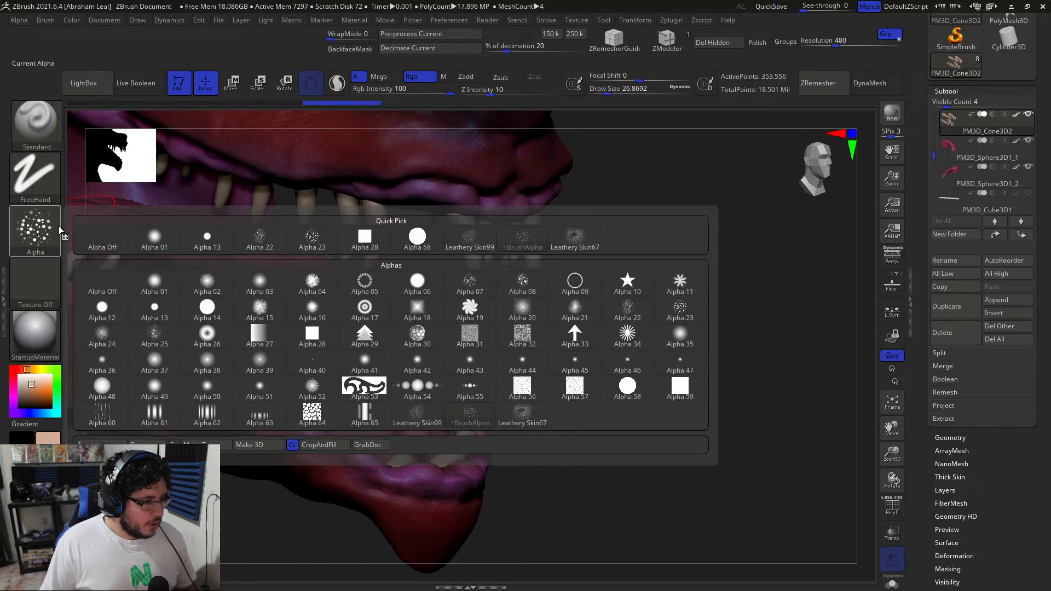
left_click(155, 281)
left_click_drag(568, 280, 629, 338, "alt")
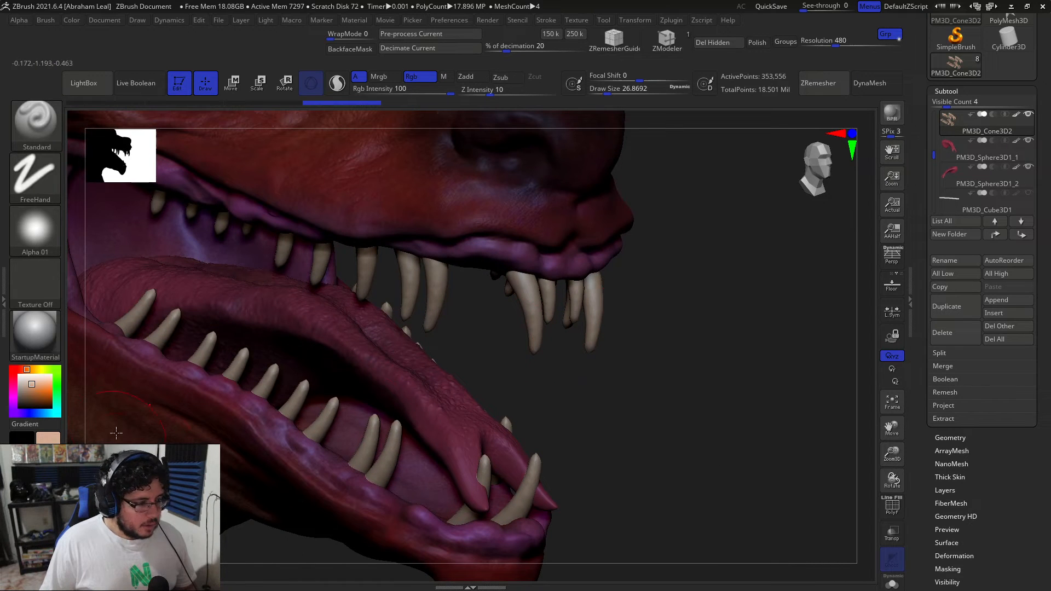
Paint dark brown around the gum-side bases of the upper and lower teeth on both sides of the mouth.
left_click_drag(34, 394, 29, 404)
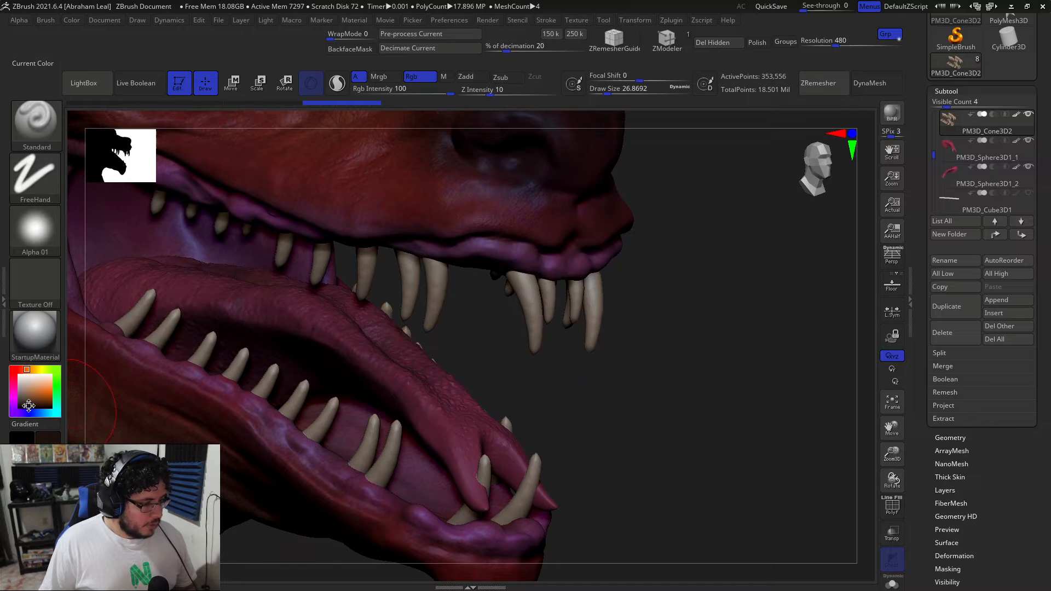
left_click_drag(617, 369, 580, 361)
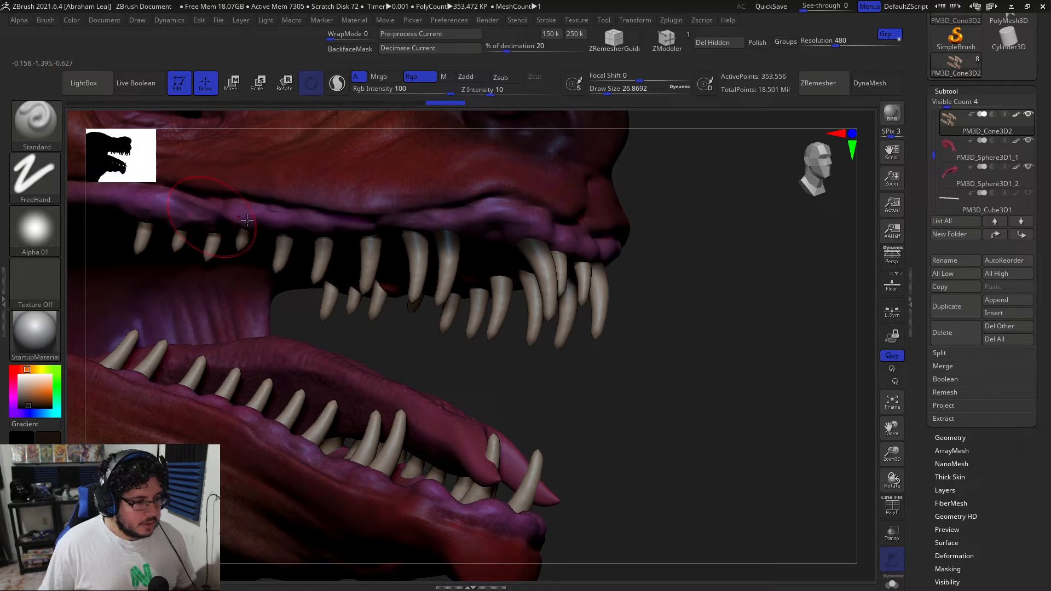
mouse_move(456, 233)
left_mouse_down()
mouse_move(411, 235)
mouse_move(438, 234)
left_mouse_up()
mouse_move(707, 190)
left_mouse_down("alt")
mouse_move(683, 232)
mouse_move(623, 249)
left_mouse_up("alt")
left_click_drag(175, 322, 385, 273)
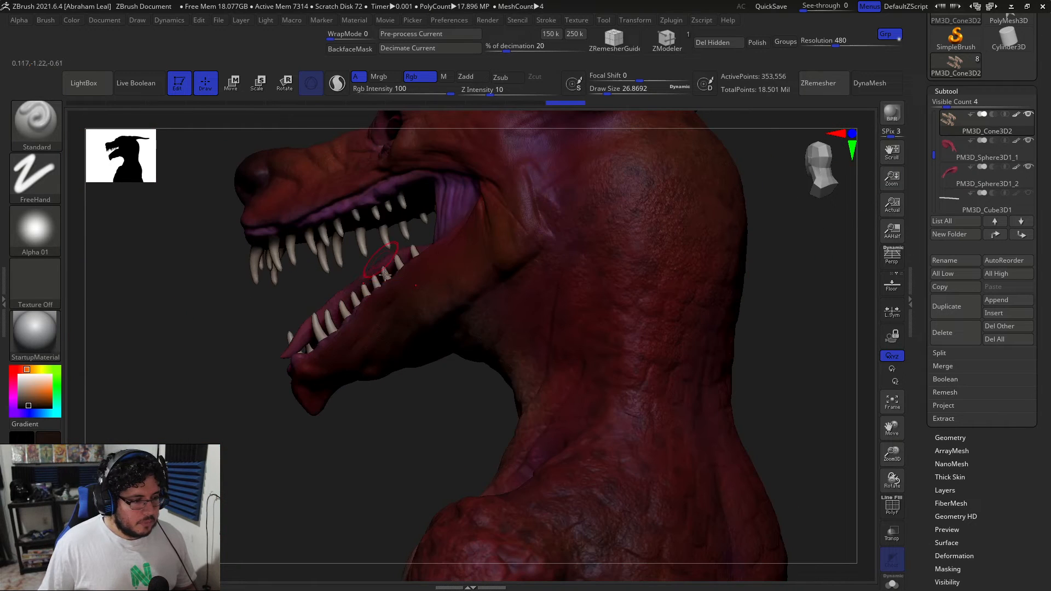
left_click_drag(222, 368, 318, 403)
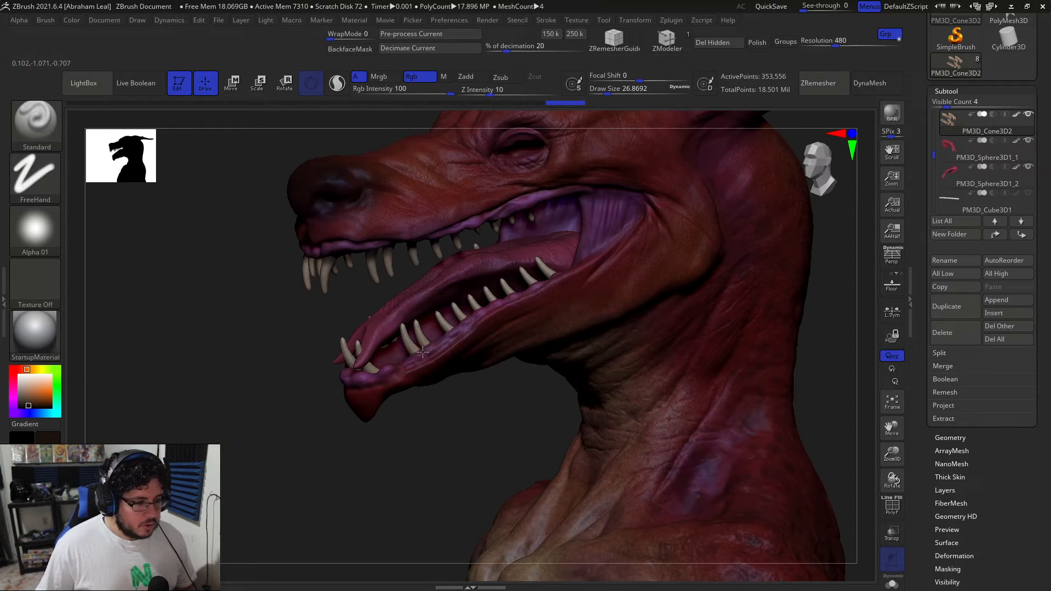
left_click_drag(384, 364, 416, 345)
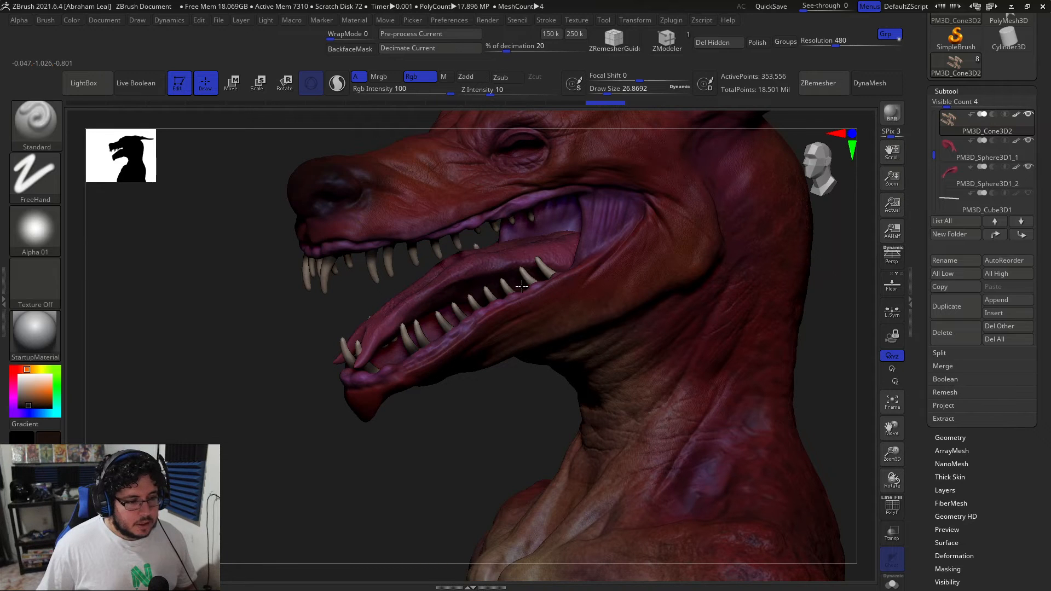
left_click_drag(522, 290, 558, 277)
left_click_drag(304, 347, 454, 268)
left_click_drag(578, 319, 595, 323)
left_click_drag(630, 353, 641, 346)
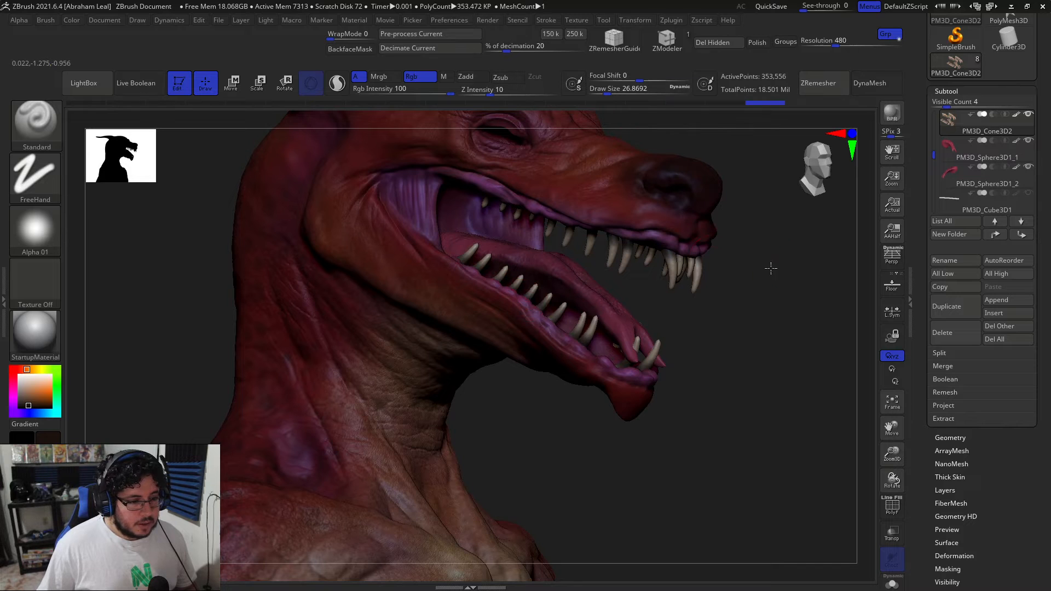
Paint the upper teeth's tips near-white, reducing the draw size to about 20.
left_click_drag(771, 268, 387, 286)
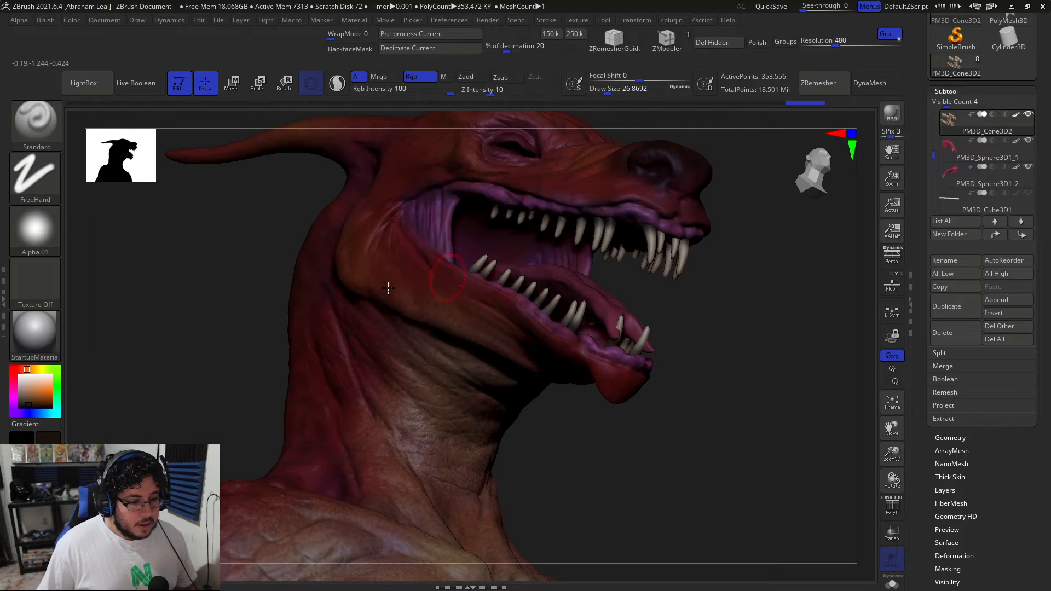
left_click(21, 378)
left_click_drag(783, 294, 868, 297)
mouse_move(736, 296)
left_mouse_down()
mouse_move(753, 298)
mouse_move(796, 346)
mouse_move(791, 318)
mouse_move(838, 285)
left_mouse_up()
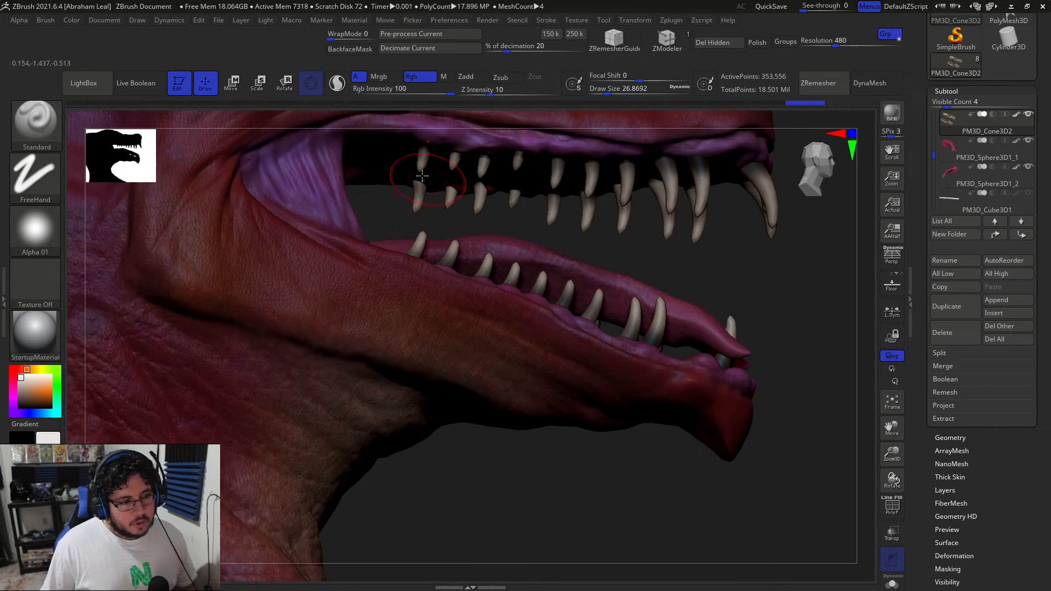
mouse_move(422, 170)
left_mouse_down()
mouse_move(512, 167)
mouse_move(534, 186)
mouse_move(591, 190)
left_mouse_up()
key("space")
right_click_drag(652, 198, 561, 207)
left_click_drag(557, 219, 575, 221)
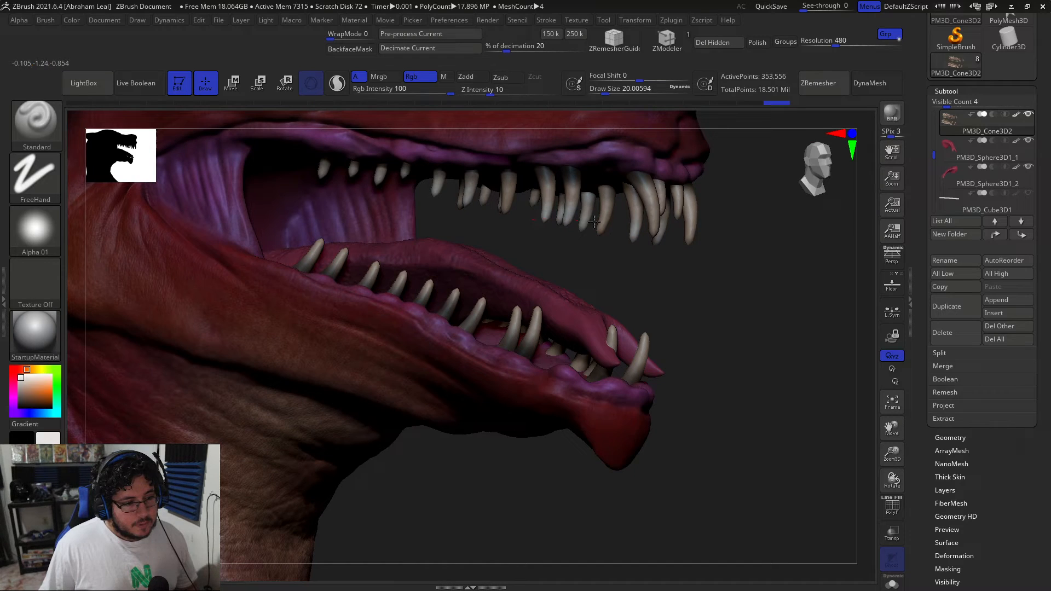
mouse_move(649, 232)
left_mouse_down()
mouse_move(691, 213)
mouse_move(649, 201)
left_mouse_up()
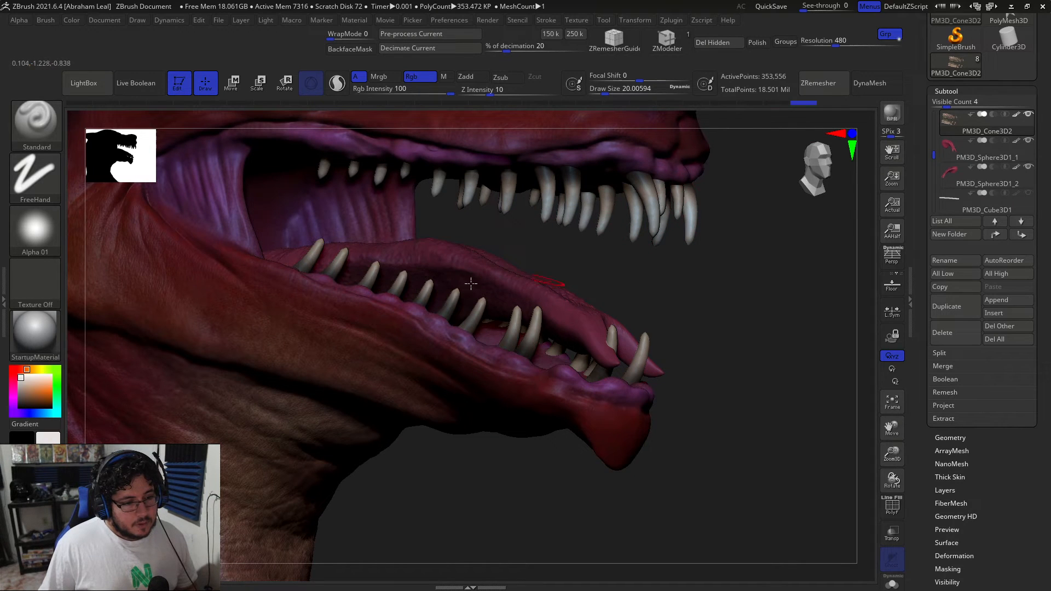
Paint the lower teeth's tips with the same near-white colour.
key("ctrl+z")
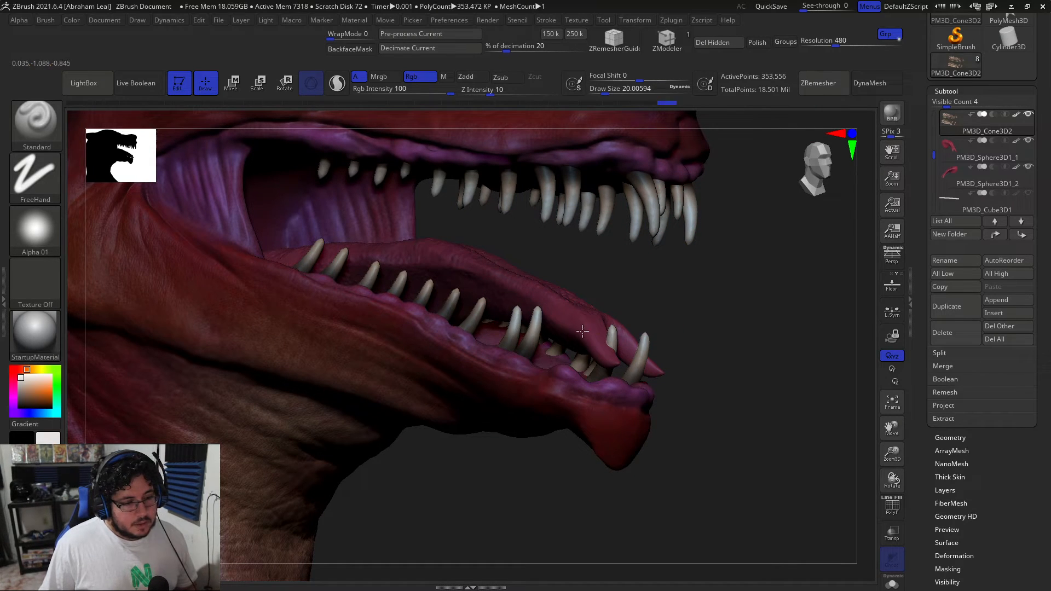
key("ctrl+shift+z")
key("ctrl+shift+z")
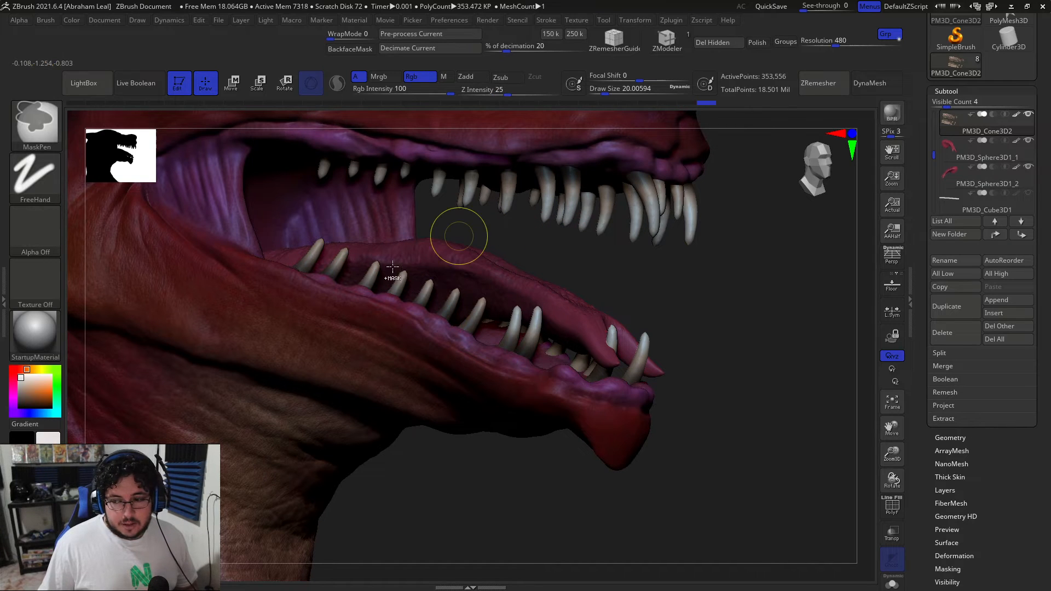
left_click_drag(421, 289, 426, 295)
left_click_drag(456, 293, 452, 303)
Select the claws subtool PM3D_Cylinder3D1 and fill it with light beige at R 190, G 166, B 150.
mouse_move(751, 296)
left_mouse_down("alt")
mouse_move(751, 230)
mouse_move(622, 322)
mouse_move(630, 197)
mouse_move(589, 274)
mouse_move(596, 237)
mouse_move(553, 215)
mouse_move(596, 258)
mouse_move(634, 216)
mouse_move(717, 275)
mouse_move(774, 93)
left_mouse_up("alt")
left_click_drag(469, 338, 450, 482, "alt")
left_click_drag(934, 157, 934, 173)
left_click(944, 172)
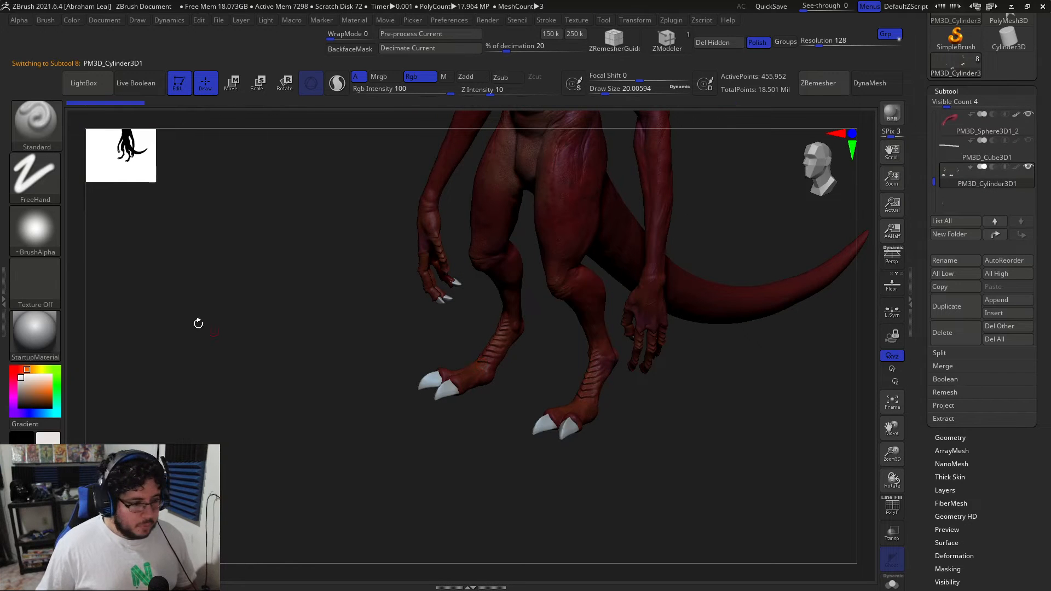
left_click(25, 387)
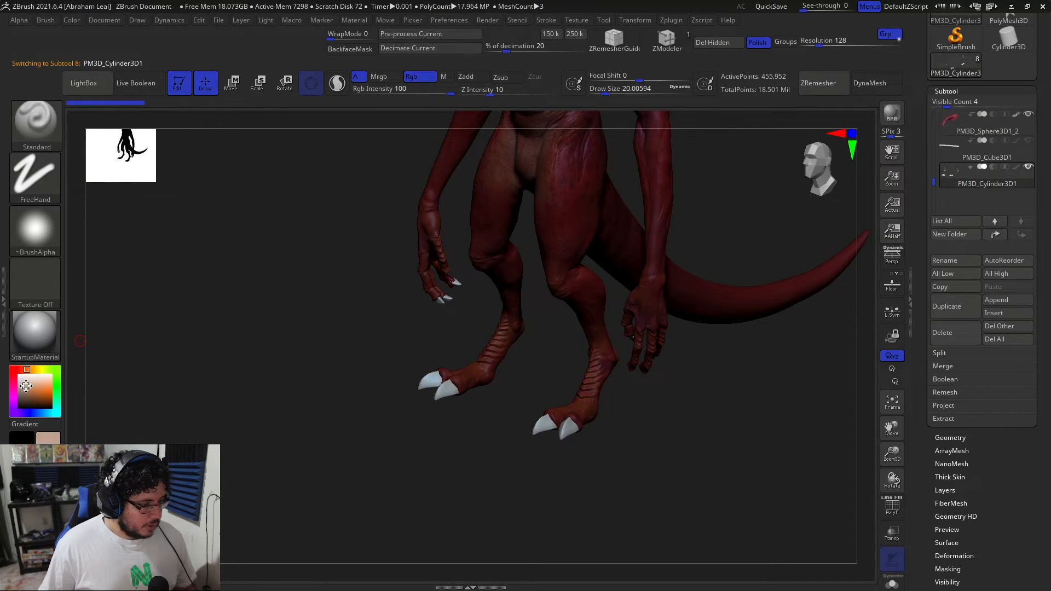
mouse_move(71, 21)
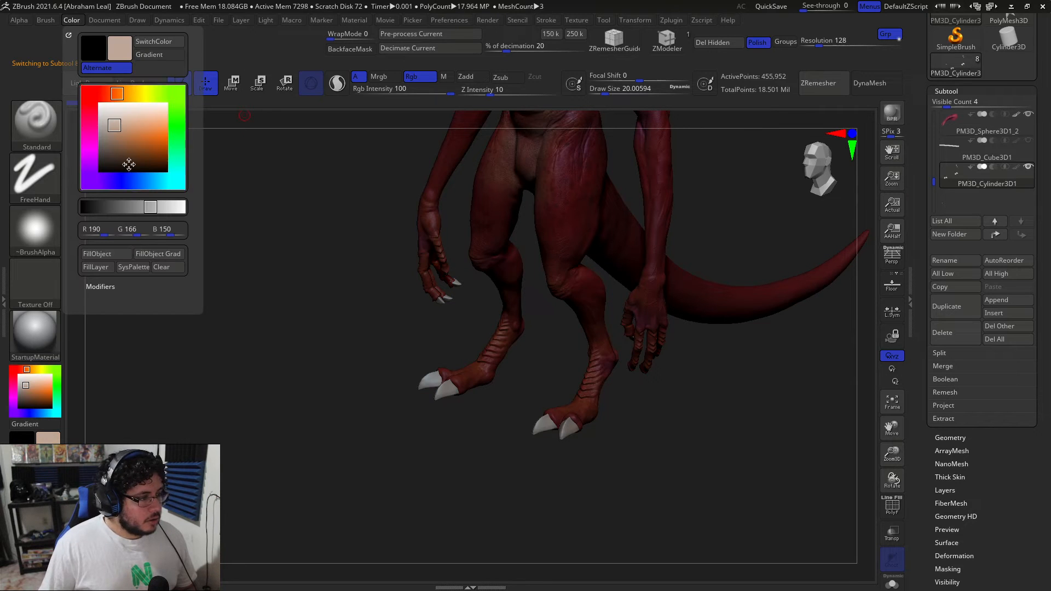
left_click(120, 255)
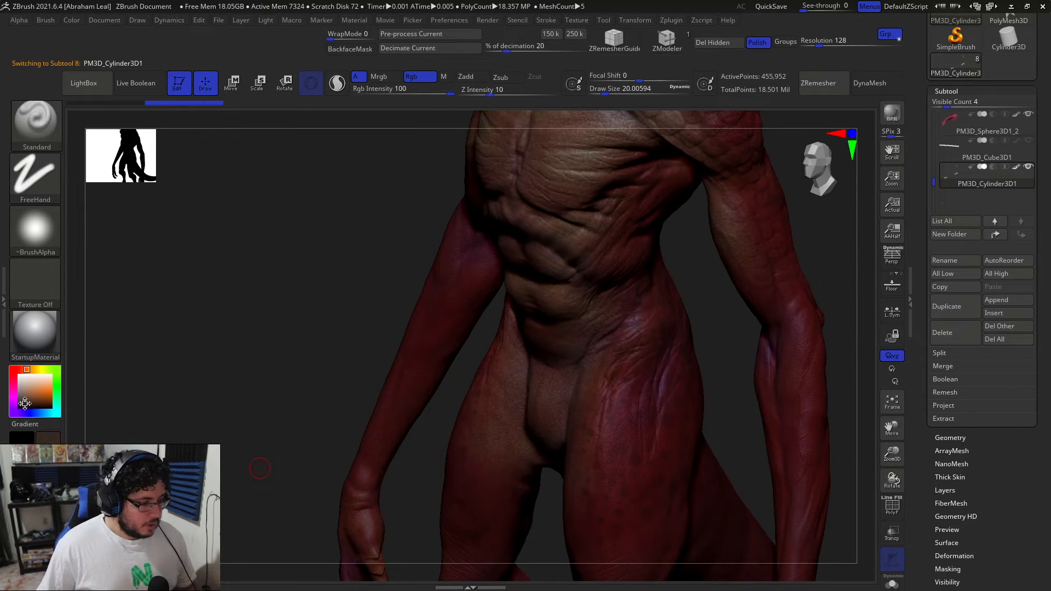
Paint dark brown around the bases of the toe claws with a draw size of about 71.
left_click(23, 406)
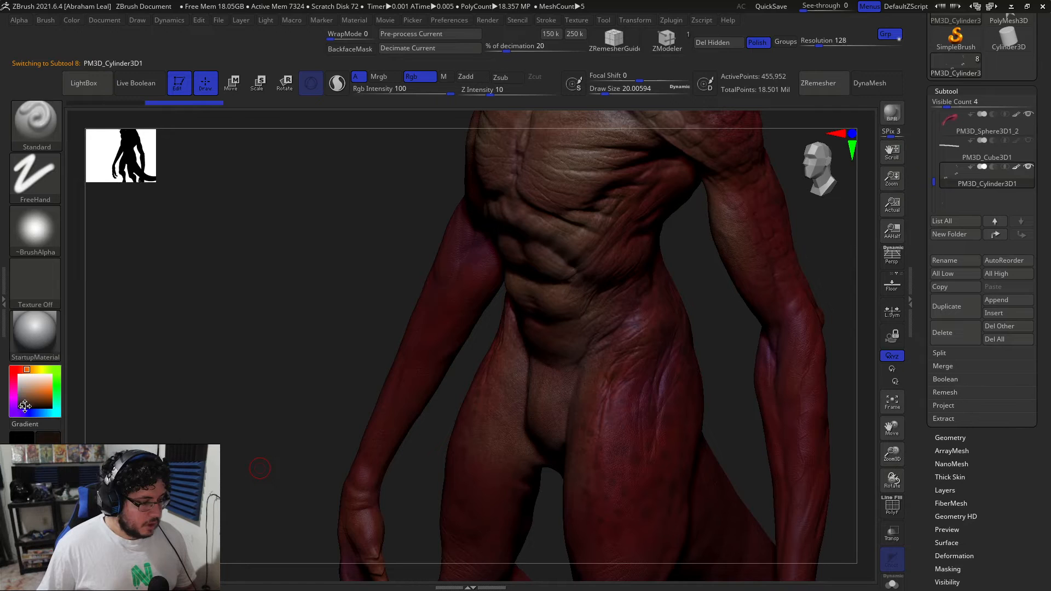
mouse_move(235, 441)
left_mouse_down("alt")
mouse_move(209, 345)
mouse_move(310, 282)
left_mouse_up("alt")
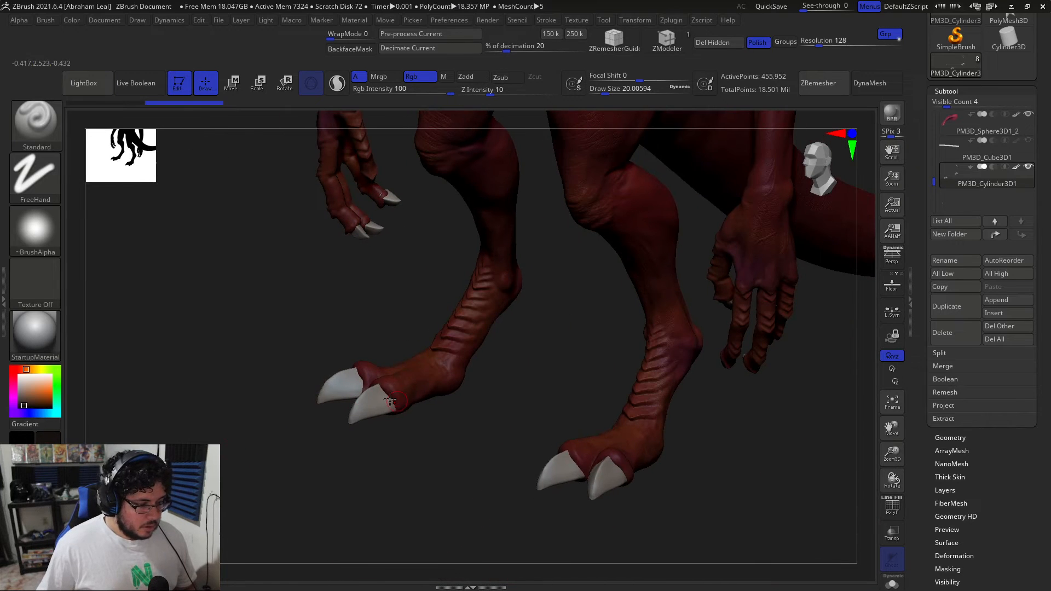
key("space")
left_click_drag(431, 345, 445, 346)
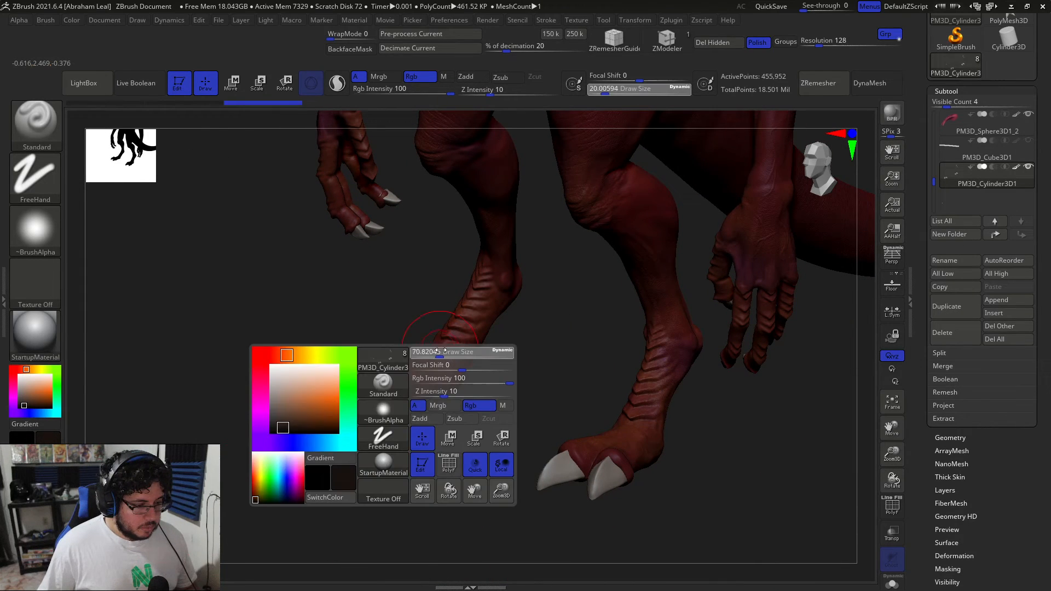
left_click_drag(399, 402, 359, 380)
mouse_move(241, 328)
left_mouse_down()
mouse_move(284, 362)
mouse_move(376, 377)
mouse_move(358, 387)
mouse_move(414, 401)
left_mouse_up()
left_click_drag(507, 399, 310, 359)
left_click_drag(542, 408, 425, 343)
left_click_drag(686, 487, 559, 429, "alt")
mouse_move(488, 407)
left_mouse_down()
mouse_move(466, 417)
mouse_move(541, 420)
left_mouse_up()
mouse_move(415, 418)
left_mouse_down()
mouse_move(570, 399)
mouse_move(564, 434)
mouse_move(578, 375)
mouse_move(329, 418)
mouse_move(730, 352)
mouse_move(686, 230)
mouse_move(698, 333)
mouse_move(732, 331)
mouse_move(721, 359)
mouse_move(286, 331)
mouse_move(377, 311)
mouse_move(342, 333)
left_mouse_up()
Paint dark brown around the bases of the finger claws with a draw size of about 49.
key("space")
left_click_drag(400, 261, 392, 259)
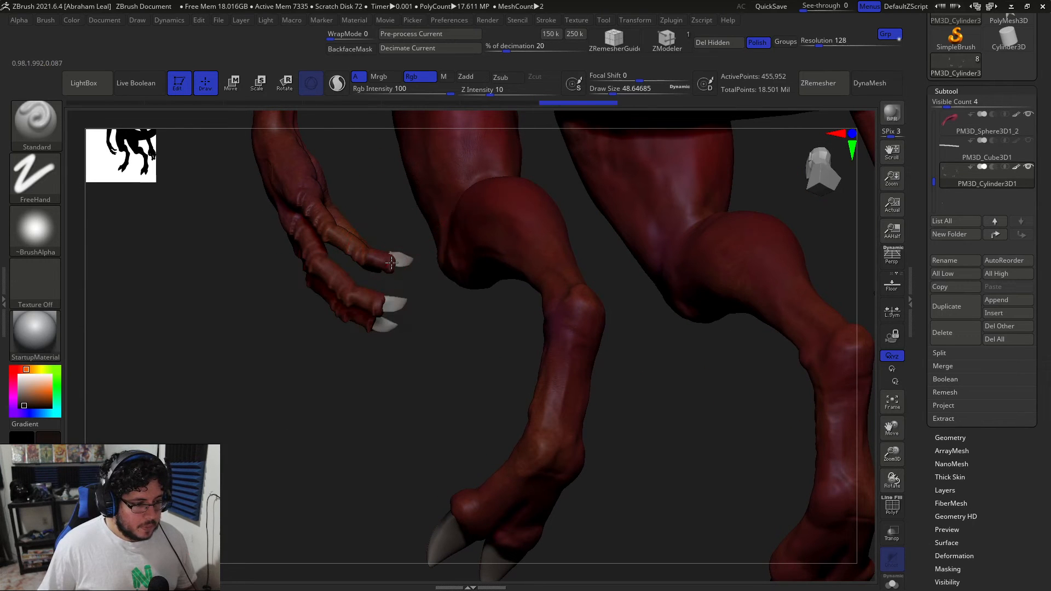
mouse_move(394, 347)
left_mouse_down()
mouse_move(404, 332)
mouse_move(395, 329)
left_mouse_up()
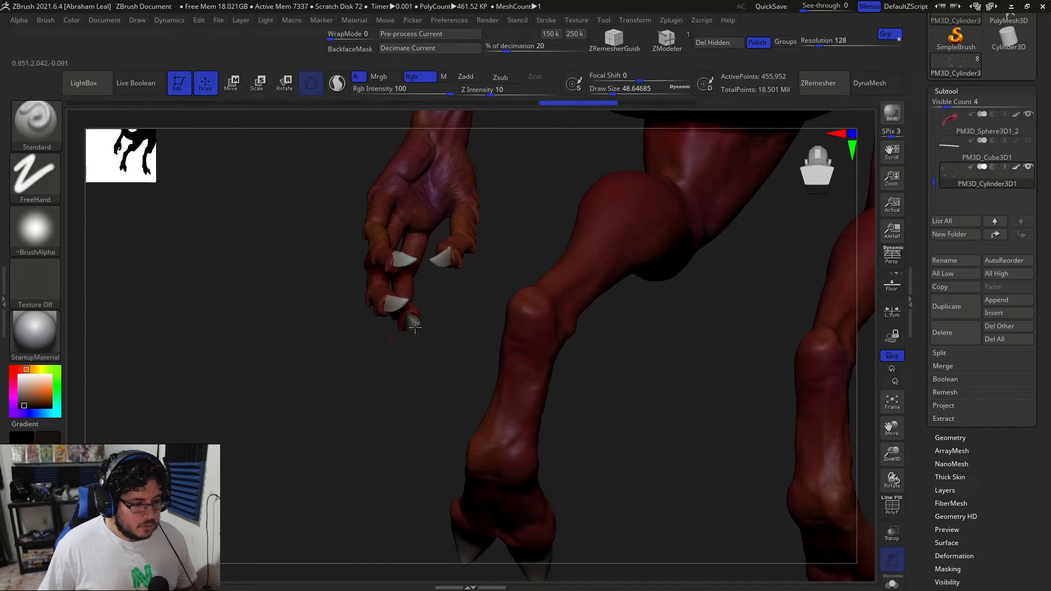
left_click_drag(474, 297, 417, 338)
left_click_drag(254, 241, 367, 288)
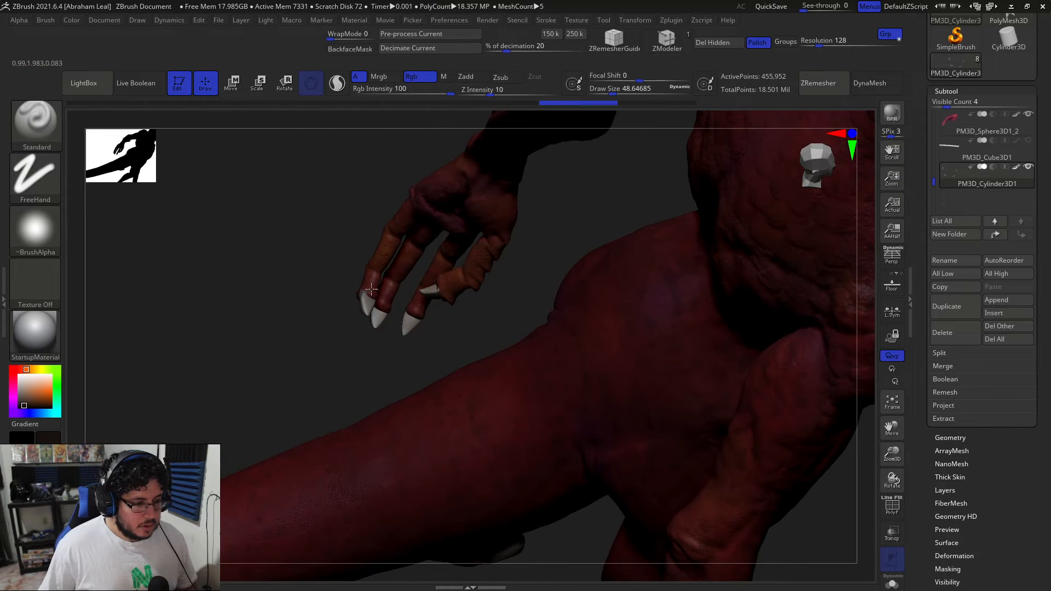
left_click_drag(412, 311, 594, 282)
Paint near-white highlights on the tips of the finger and toe claws.
left_click(20, 386)
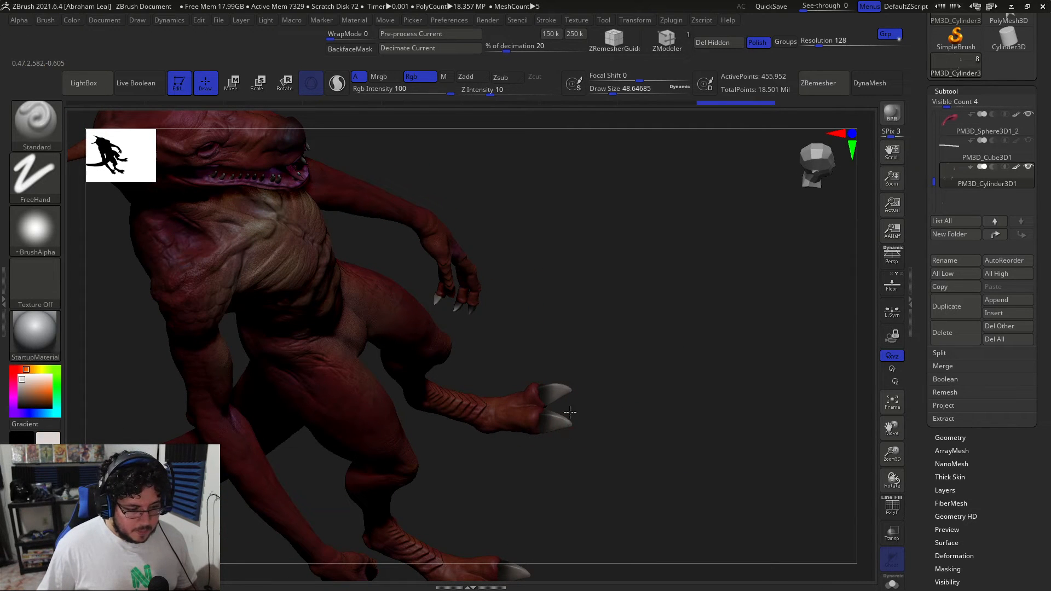
left_click_drag(579, 445, 476, 305)
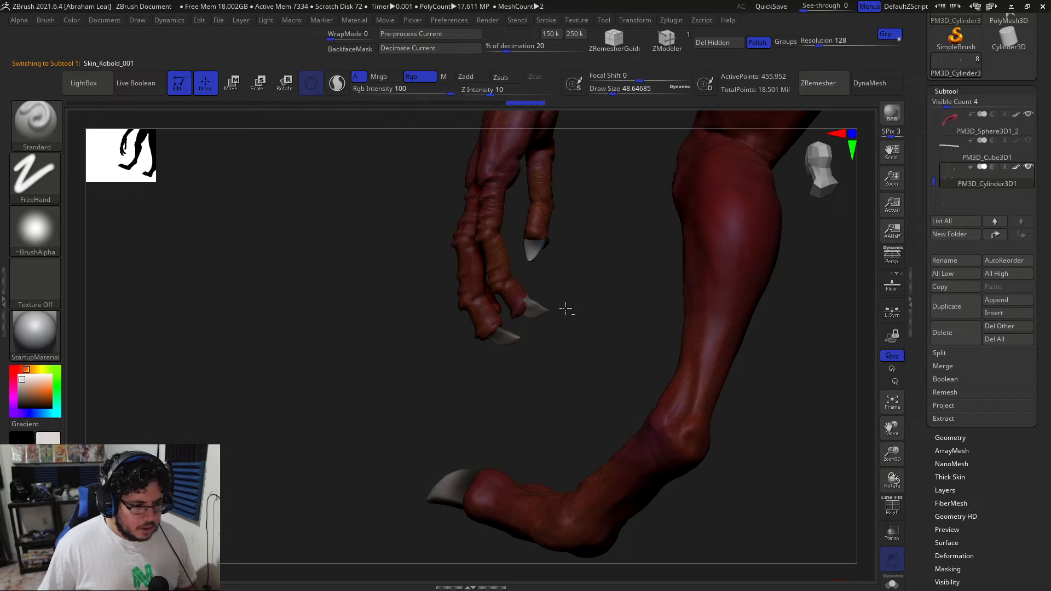
Select the body subtool Skin_Kobold_001 and step its mesh down to a lower subdivision level.
left_click(538, 310, "alt")
left_click_drag(595, 298, 570, 294, "alt")
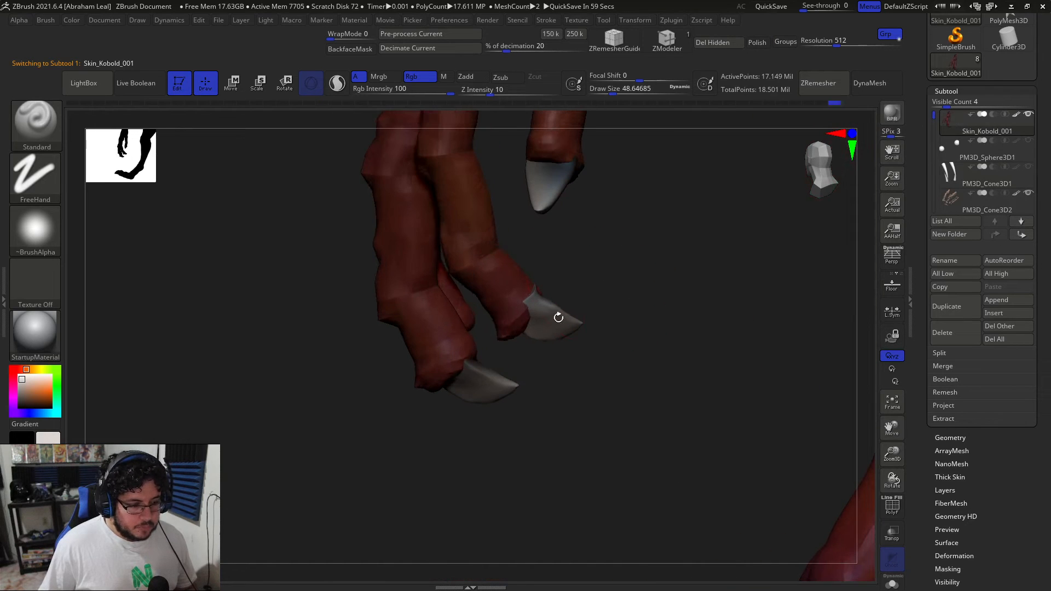
key("shift")
key("shift+d")
key("shift+d")
Pull the finger skin around the claw bases with the Move brush at a draw size of about 39.
key("space")
left_click(552, 313)
mouse_move(603, 296)
left_mouse_down()
mouse_move(615, 315)
mouse_move(535, 279)
mouse_move(548, 298)
left_mouse_up()
key("b")
key("m")
key("v")
key("space")
left_click(567, 306)
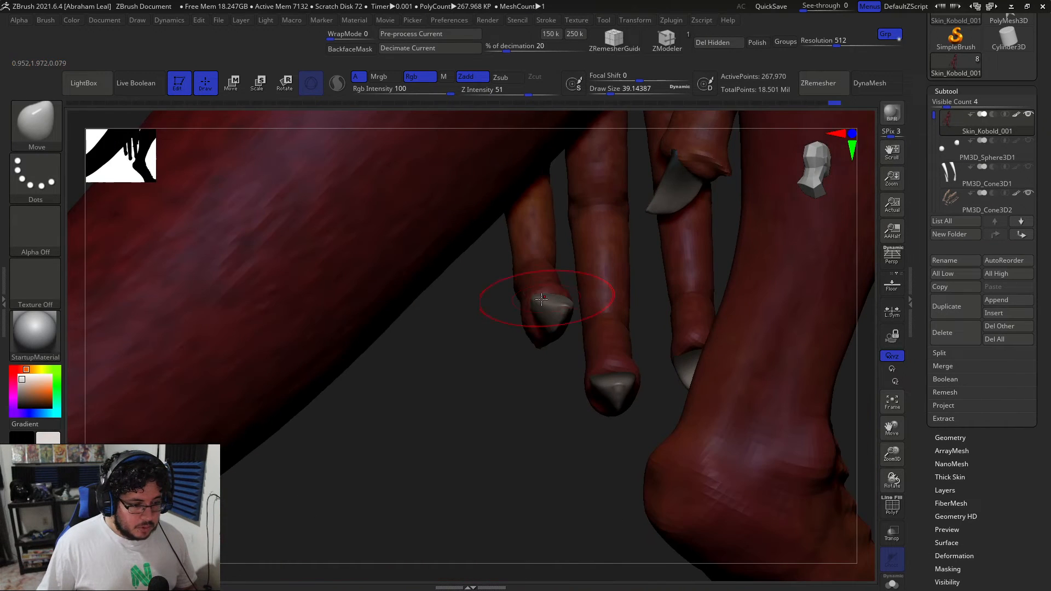
Refine the skin around the remaining finger claws at a draw size of about 31 and raise the body's subdivision level again.
left_click_drag(482, 345, 570, 189)
mouse_move(646, 189)
left_mouse_down()
mouse_move(672, 188)
mouse_move(643, 190)
mouse_move(635, 209)
left_mouse_up()
key("space")
left_click(643, 190)
key("space")
left_click(633, 208)
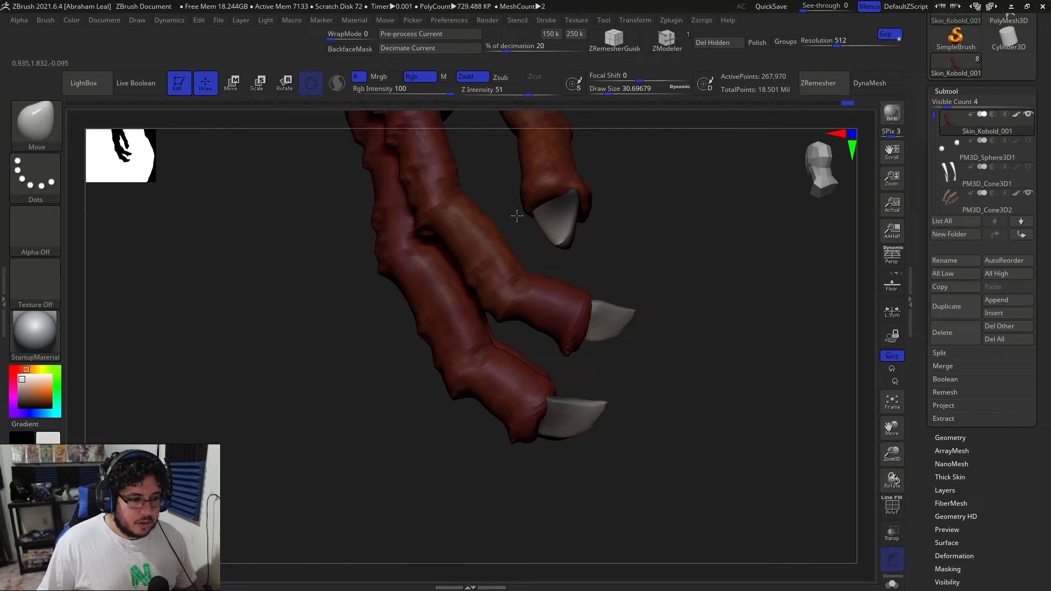
left_click_drag(523, 219, 506, 235)
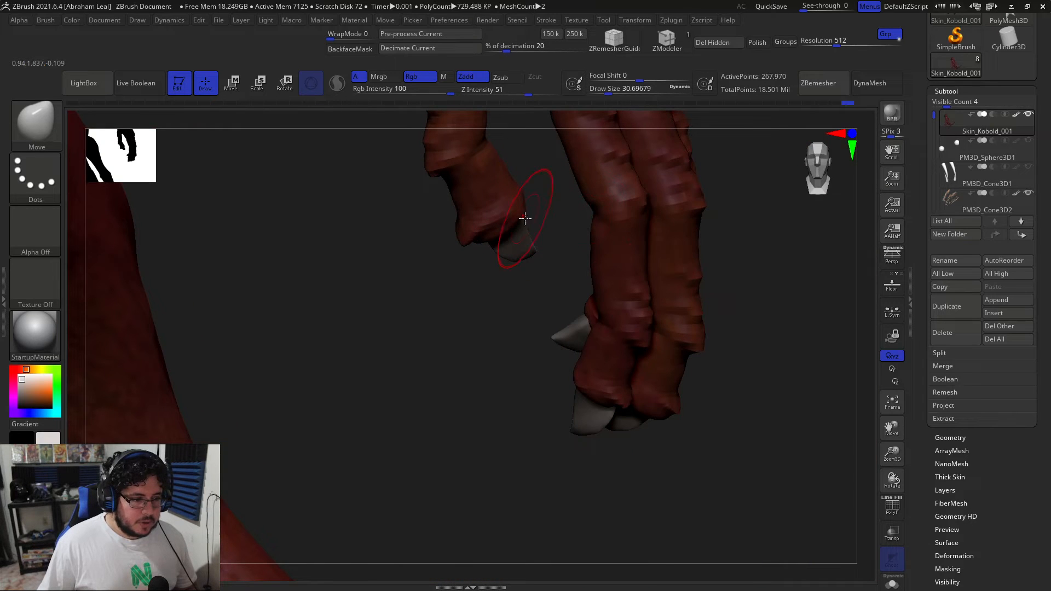
left_click_drag(551, 268, 648, 289, "alt")
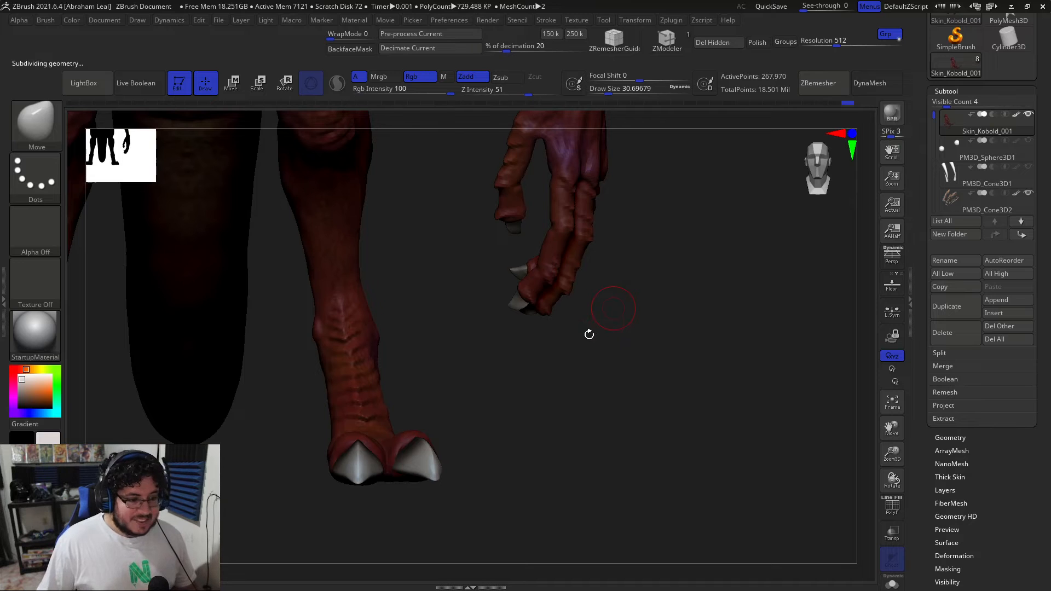
Show the eye subtool PM3D_Sphere3D1 and turn on its polypaint.
left_click_drag(732, 228, 624, 297)
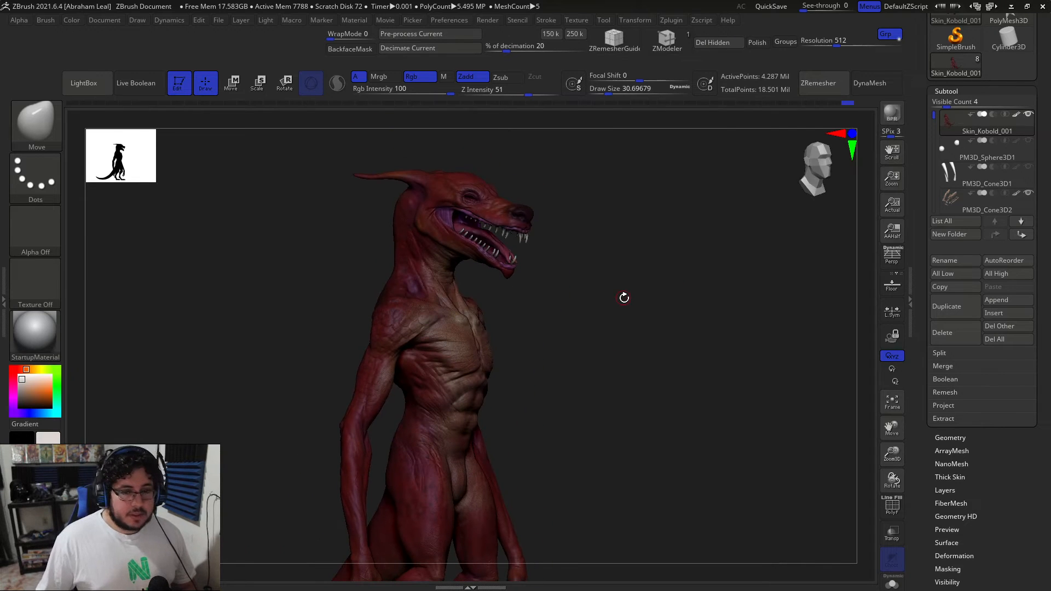
left_click(1028, 141)
mouse_move(722, 282)
left_mouse_down("alt")
mouse_move(725, 310)
mouse_move(662, 215)
mouse_move(664, 451)
mouse_move(603, 237)
left_mouse_up("alt")
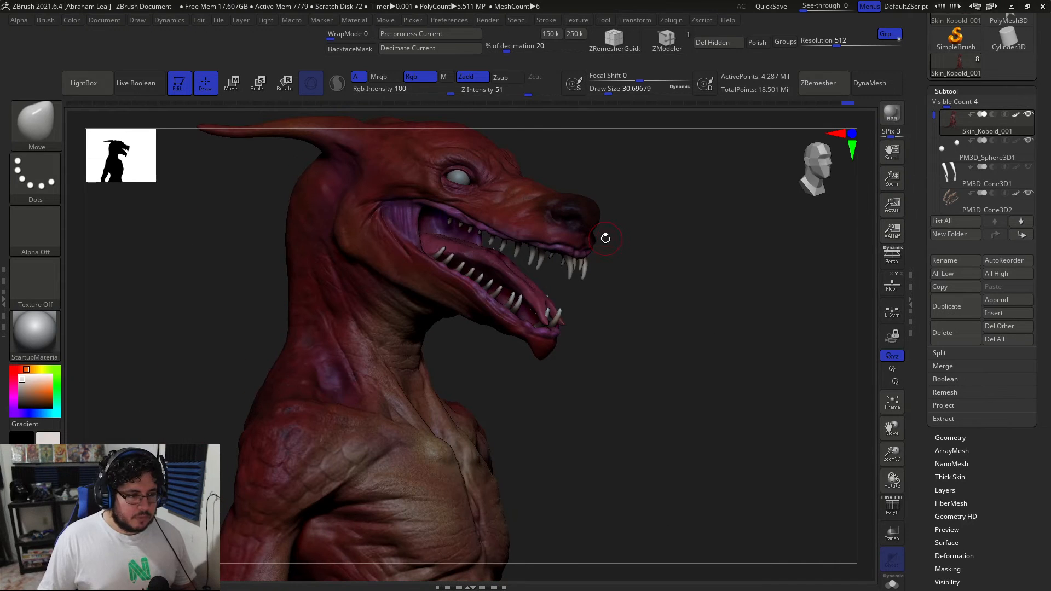
left_click(1017, 142)
left_click_drag(766, 249, 638, 289)
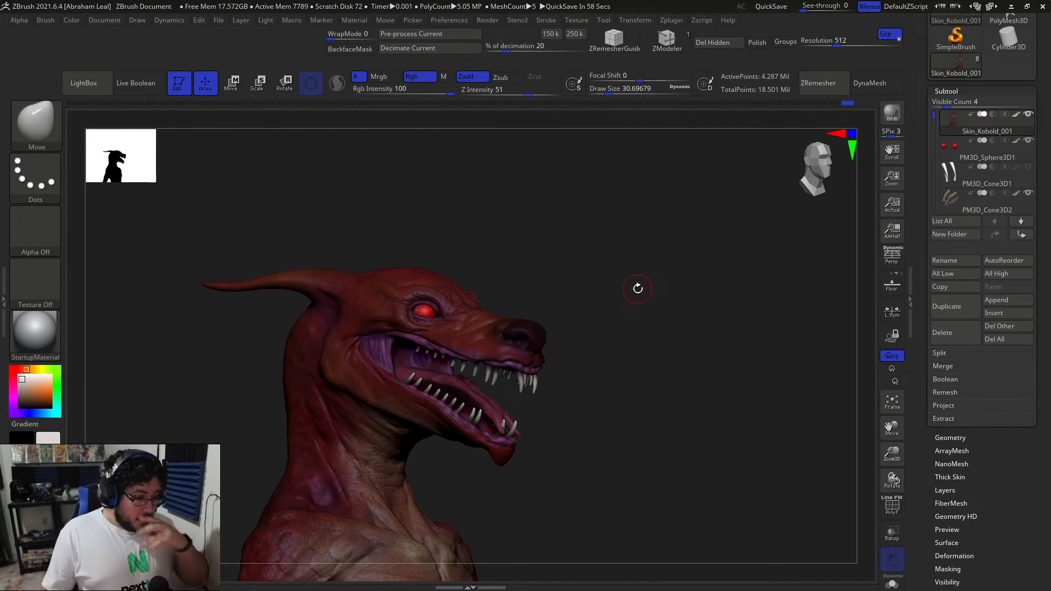
Set up the Standard brush with a dark red color, the Spray stroke and Alpha 23.
left_click_drag(645, 334, 545, 327)
left_click(13, 370)
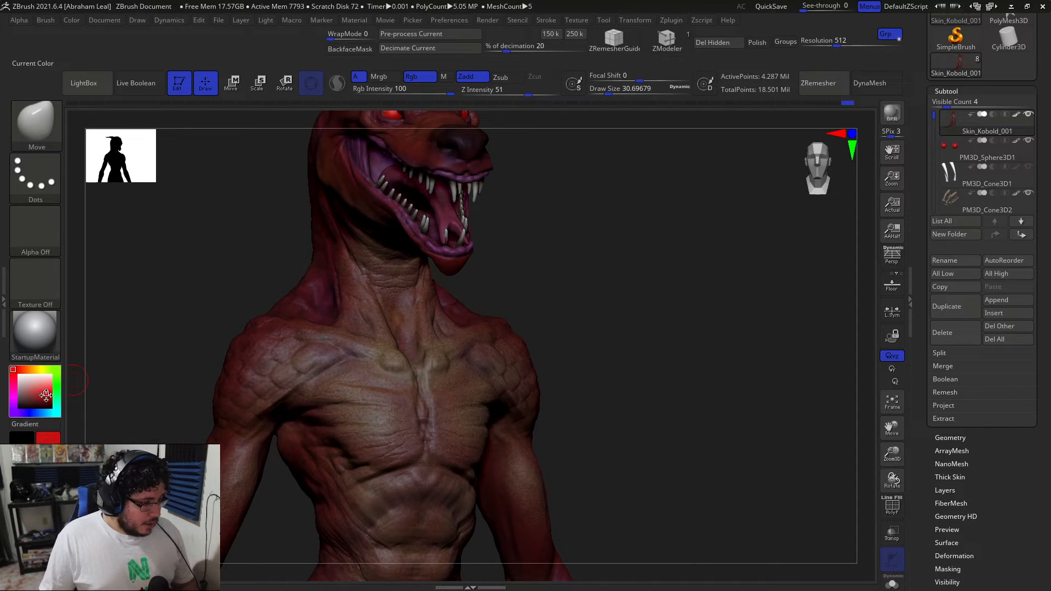
left_click_drag(472, 265, 480, 266)
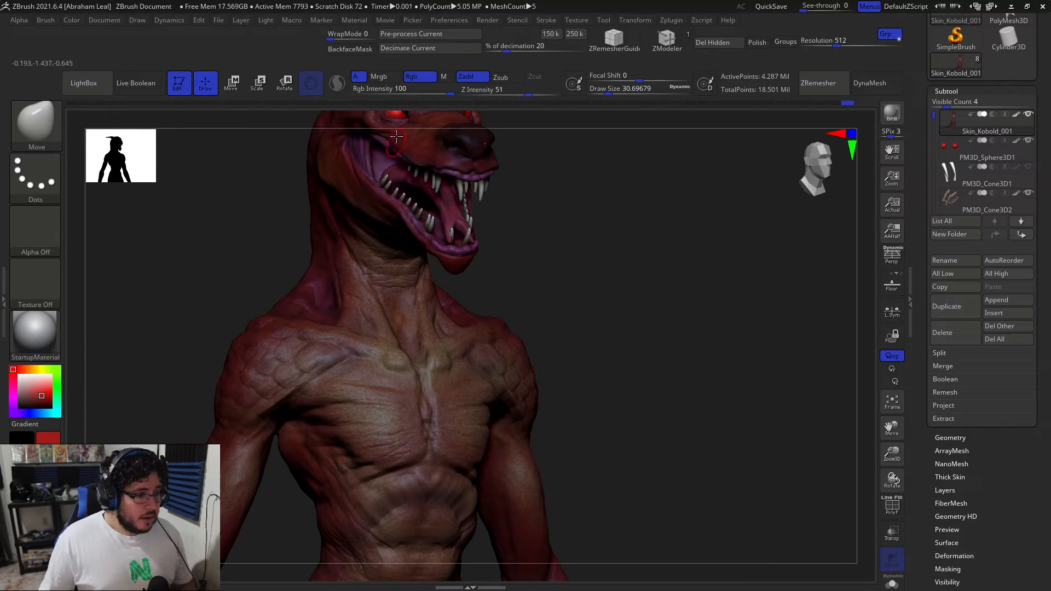
left_click(45, 137)
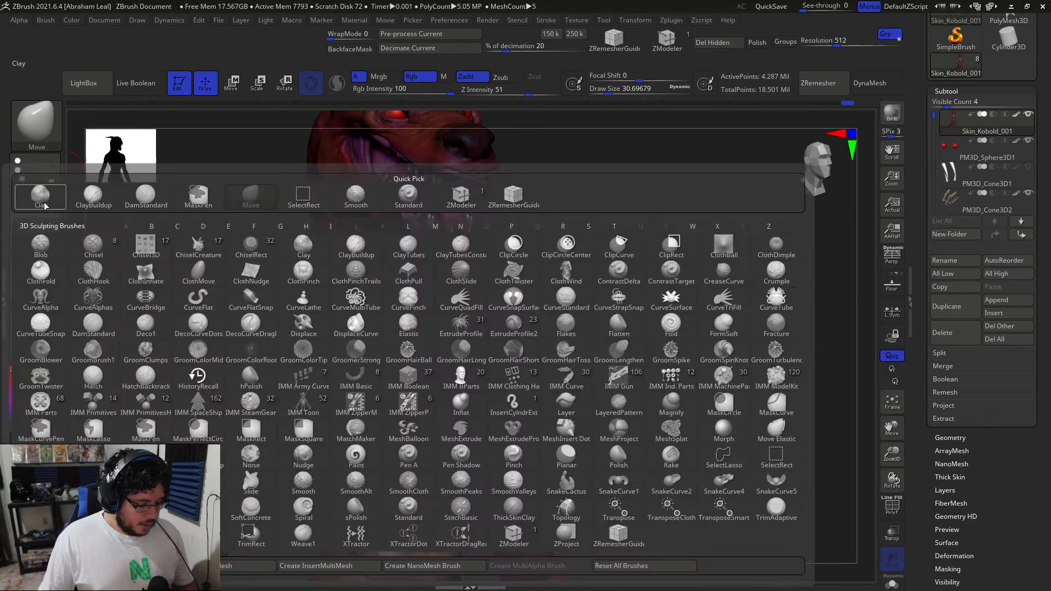
left_click(44, 204)
left_click(49, 182)
left_click(351, 191)
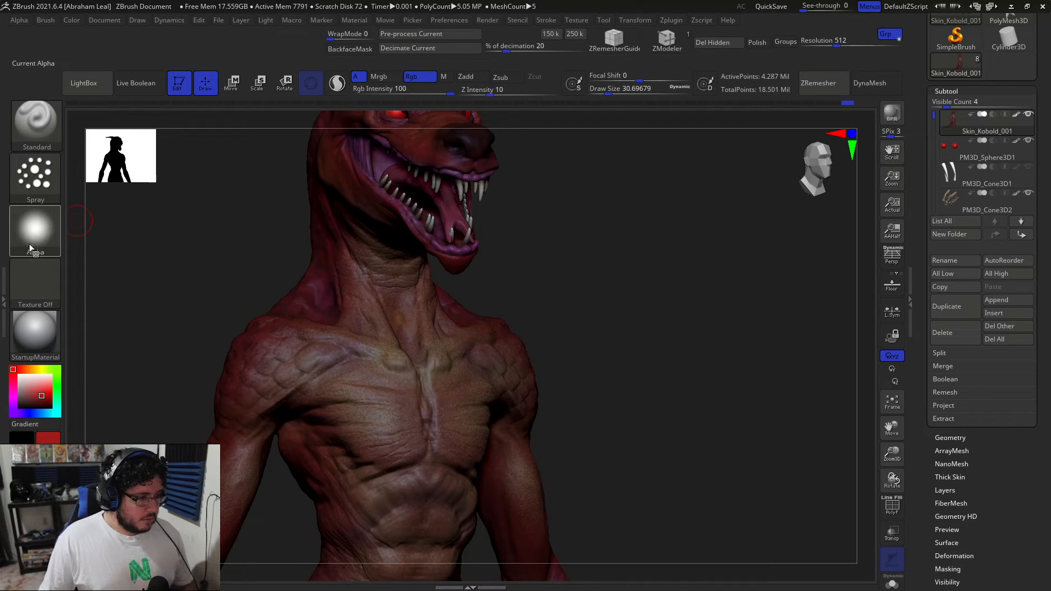
left_click_drag(119, 173, 176, 273)
left_click(38, 229)
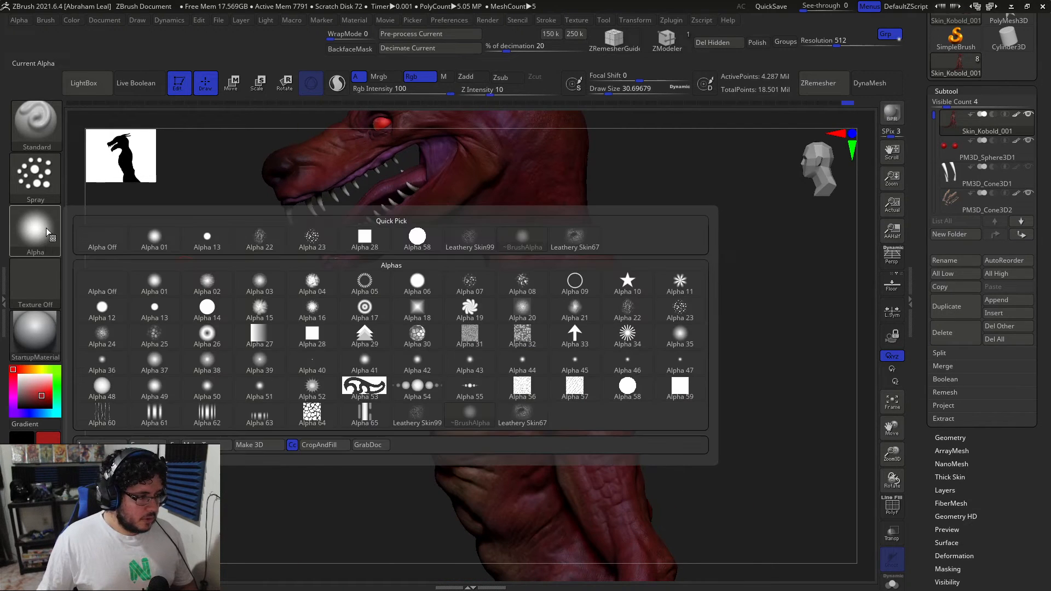
left_click(672, 316)
Select the teeth subtool PM3D_Cone3D2 and spray red blood on the front teeth with a draw size of about 12.
mouse_move(230, 317)
left_mouse_down()
mouse_move(402, 214)
mouse_move(622, 225)
mouse_move(647, 203)
mouse_move(783, 211)
left_mouse_up()
key("space")
left_click_drag(356, 304, 363, 303)
mouse_move(522, 242)
left_mouse_down()
mouse_move(516, 218)
mouse_move(501, 219)
left_mouse_up()
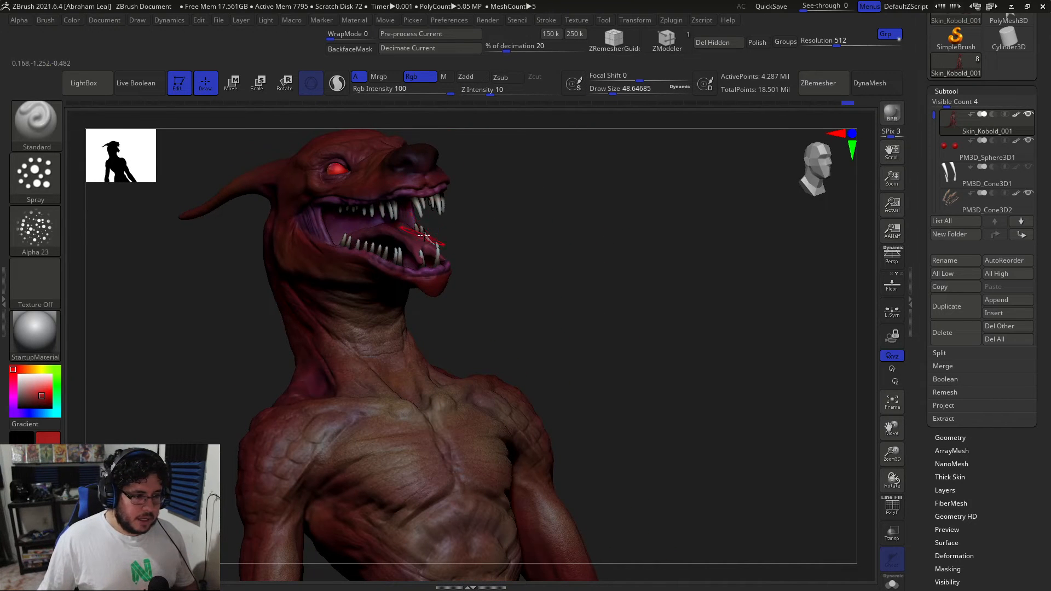
key("space")
left_click_drag(452, 204, 446, 204)
left_click_drag(519, 205, 481, 236, "alt")
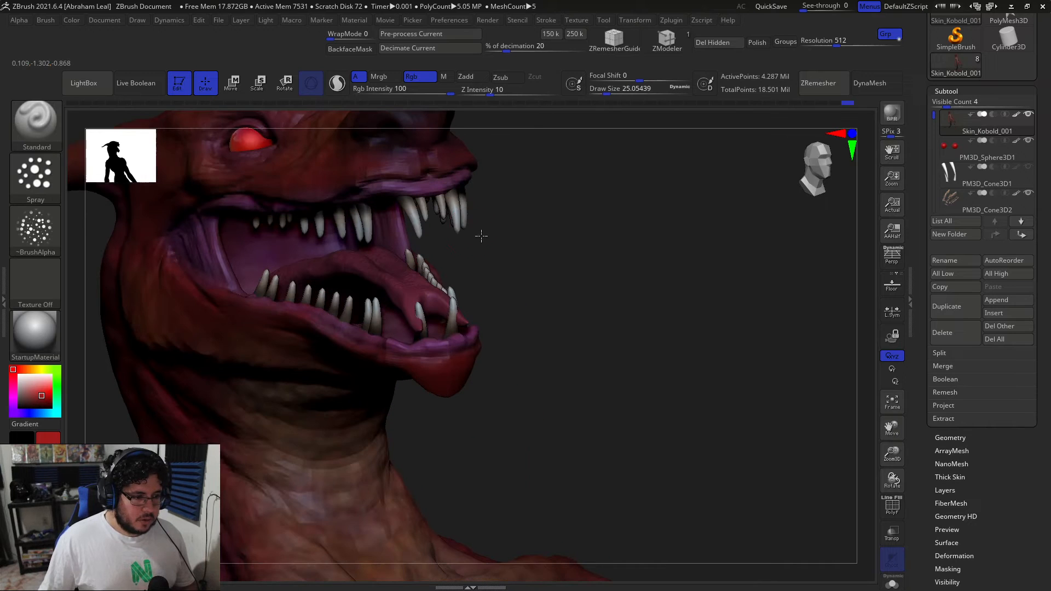
left_click(459, 218, "alt")
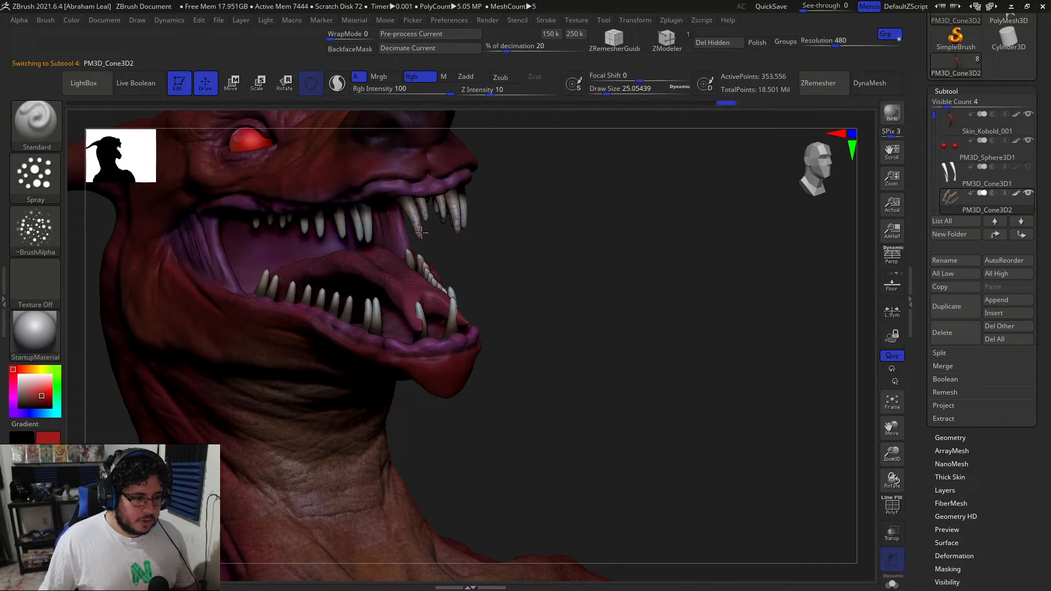
key("space")
left_click_drag(429, 233, 417, 232)
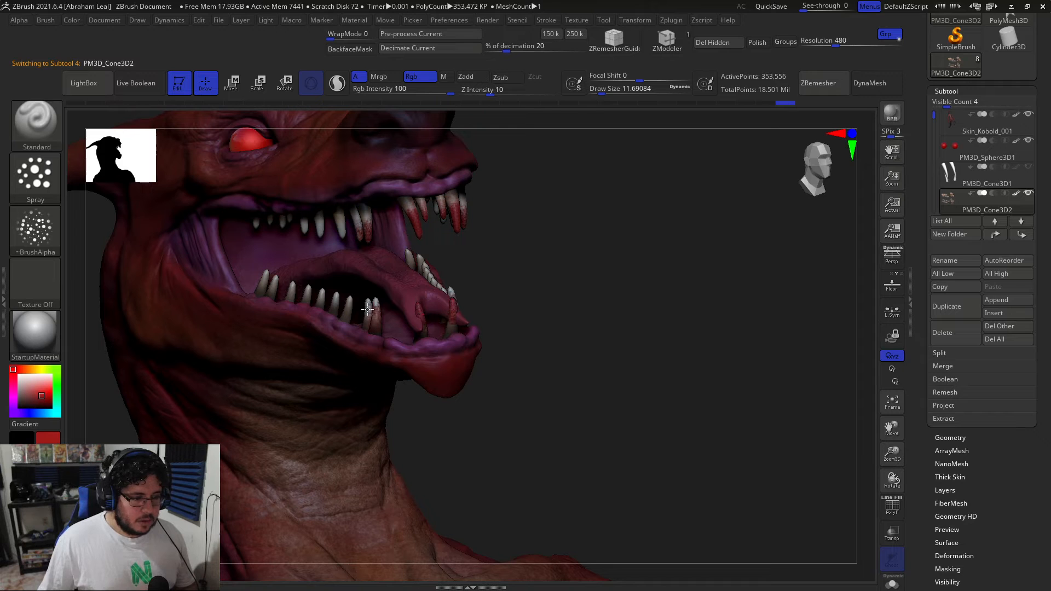
left_click_drag(363, 306, 385, 307)
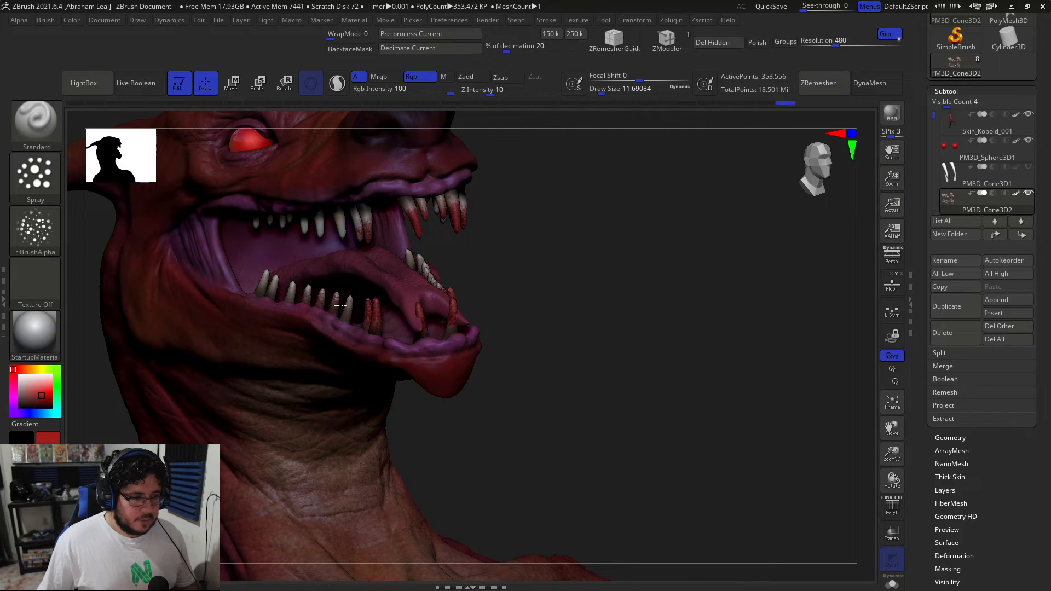
Select the body subtool Skin_Kobold_001 and spray red on the lips and gums around the front teeth.
left_click(416, 187, "alt")
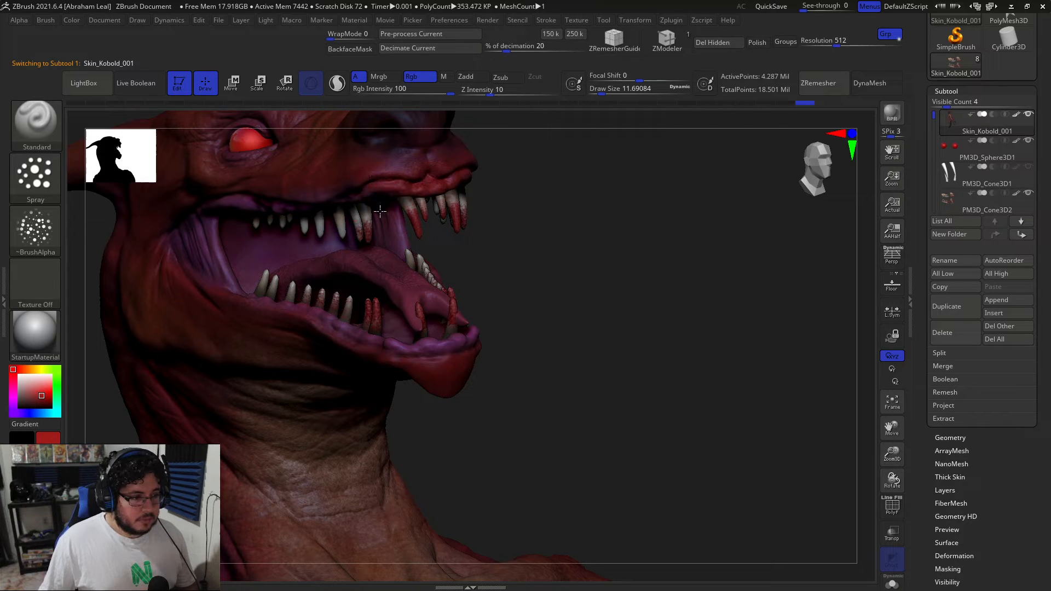
left_click_drag(589, 222, 651, 224)
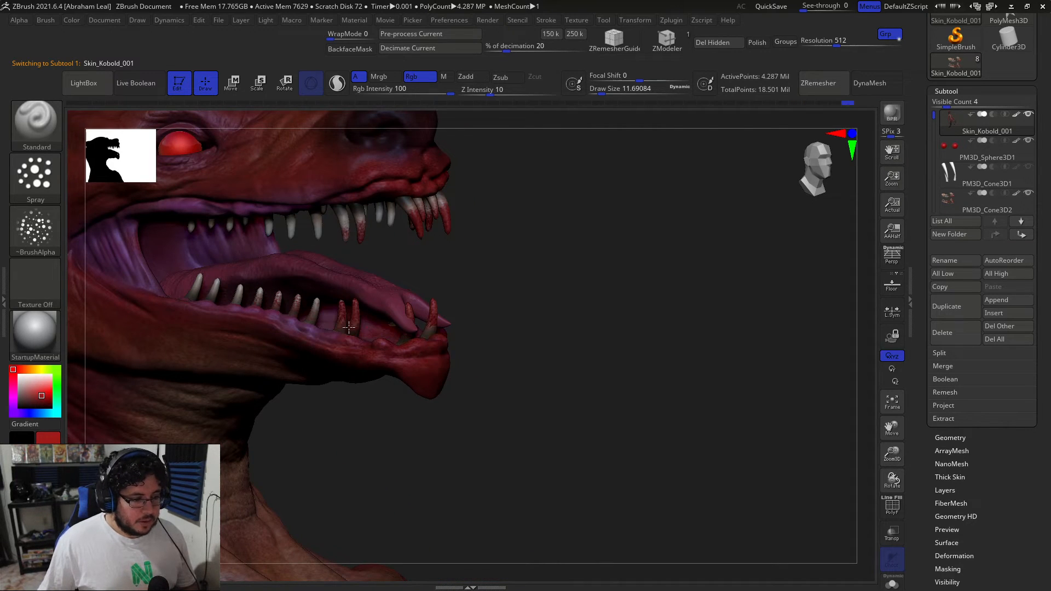
left_click_drag(573, 244, 498, 326, "alt")
mouse_move(645, 274)
left_mouse_down("alt")
mouse_move(655, 251)
mouse_move(427, 350)
mouse_move(383, 386)
mouse_move(423, 363)
left_mouse_up("alt")
Try spraying red blood over the upper chest with a draw size of about 65, and undo the last strokes.
key("space")
left_click_drag(569, 326, 685, 340)
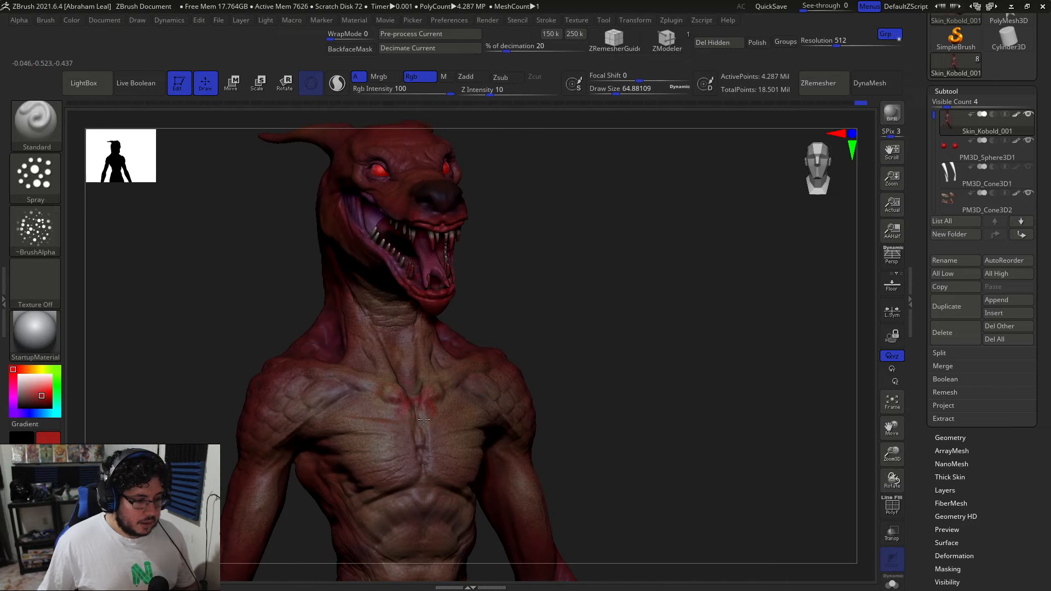
left_click_drag(419, 419, 413, 425)
left_click_drag(583, 329, 603, 258, "alt")
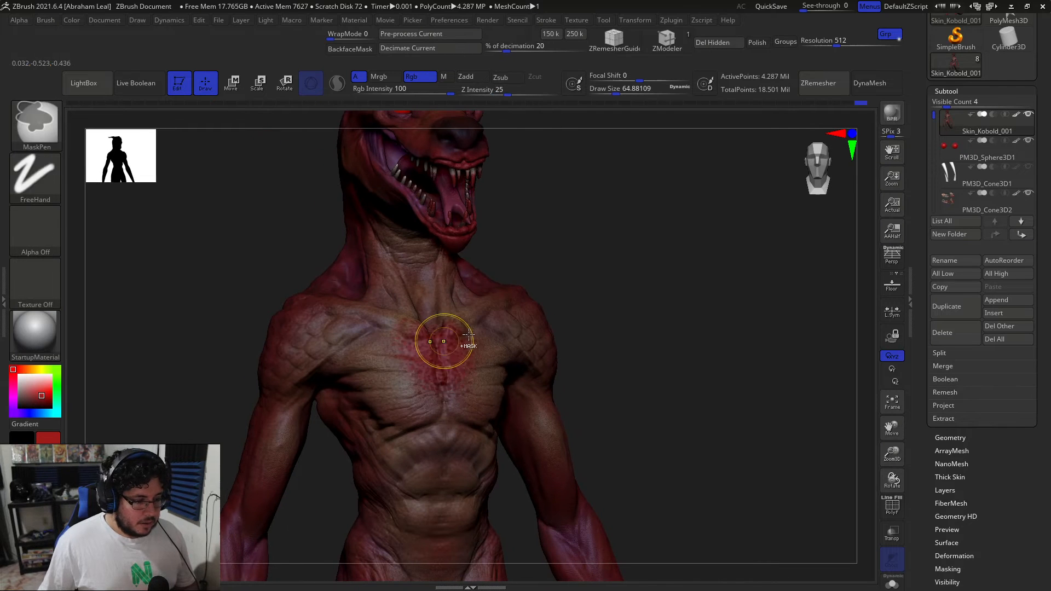
key("ctrl+z")
Set the draw size to about 16 and adjust the Spray stroke's color intensity variance.
key("space")
left_click_drag(473, 330, 460, 330)
left_click(40, 185)
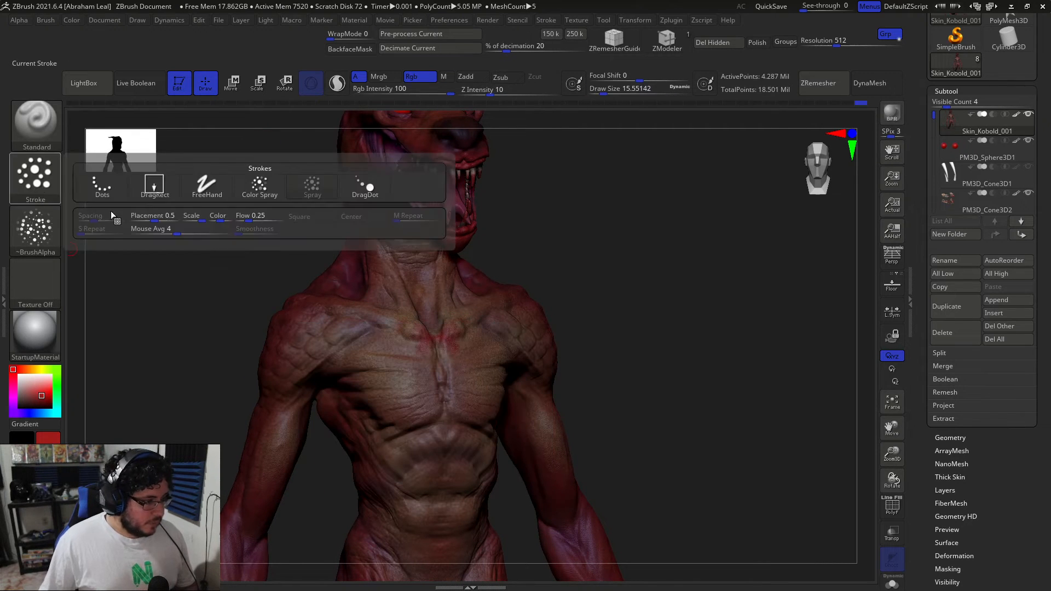
left_click(39, 185)
left_click(41, 184)
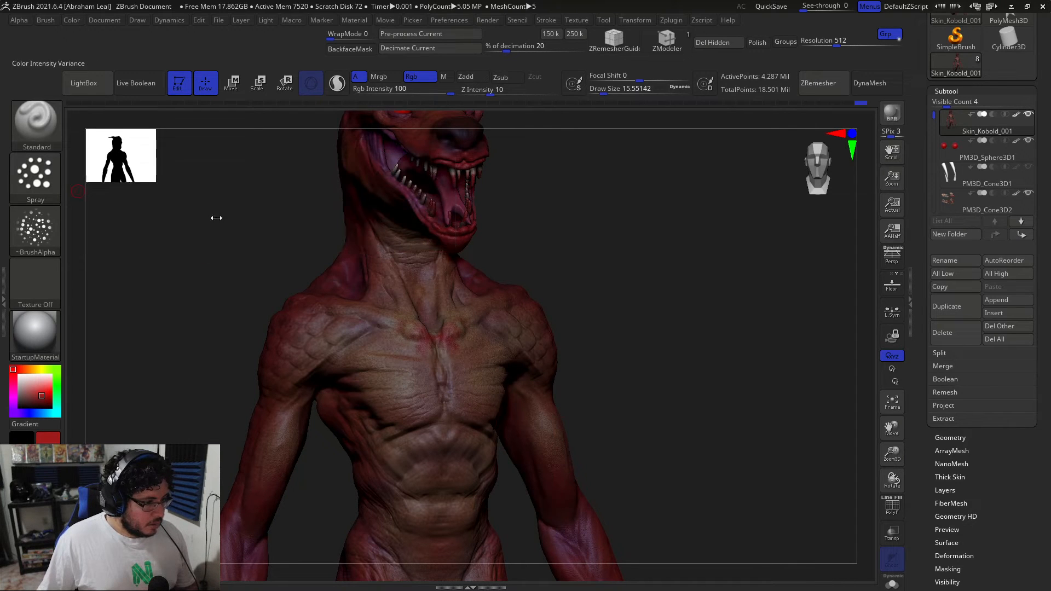
Try spraying red down the middle of the chest with draw sizes of about 35 and 25, and undo the strokes.
key("space")
mouse_move(447, 336)
left_mouse_down()
mouse_move(422, 329)
mouse_move(440, 335)
left_mouse_up()
key("space")
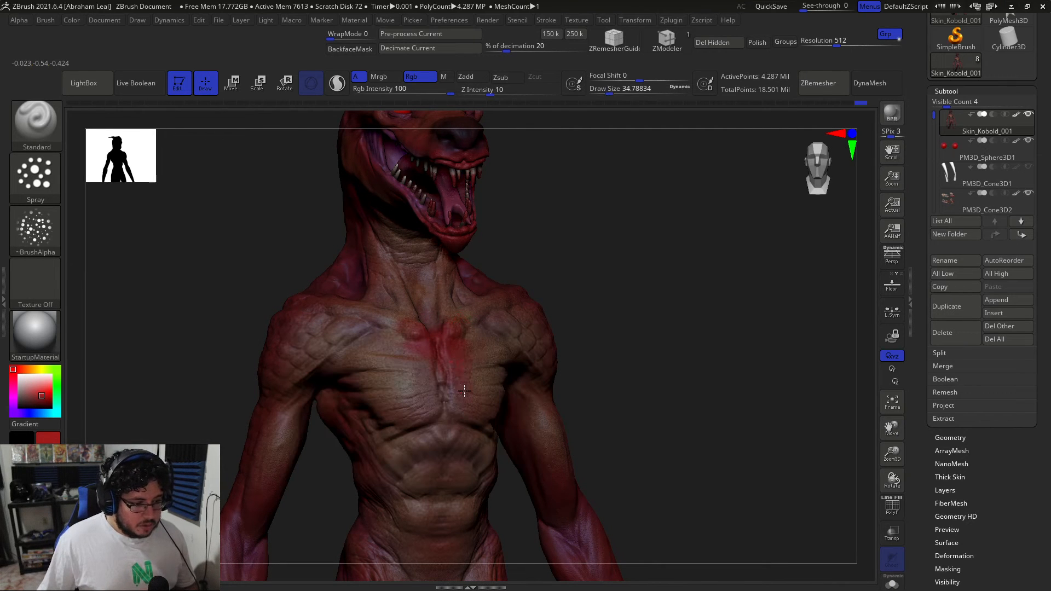
key("space")
left_click_drag(479, 376, 472, 374)
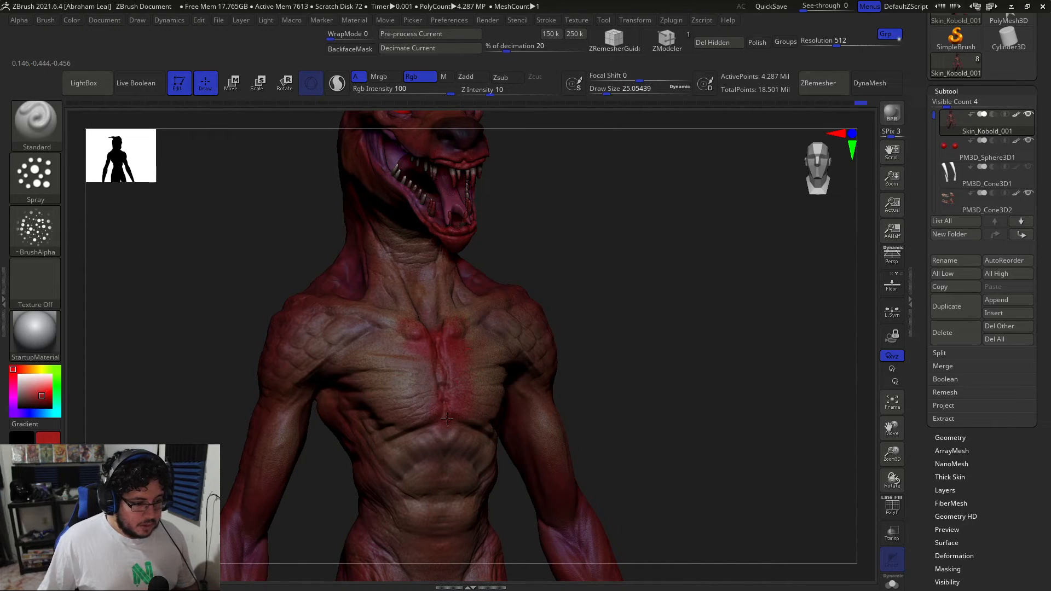
left_click_drag(639, 342, 598, 232, "alt")
left_click_drag(608, 298, 651, 334)
mouse_move(641, 312)
left_mouse_down("alt")
mouse_move(632, 358)
mouse_move(655, 340)
left_mouse_up("alt")
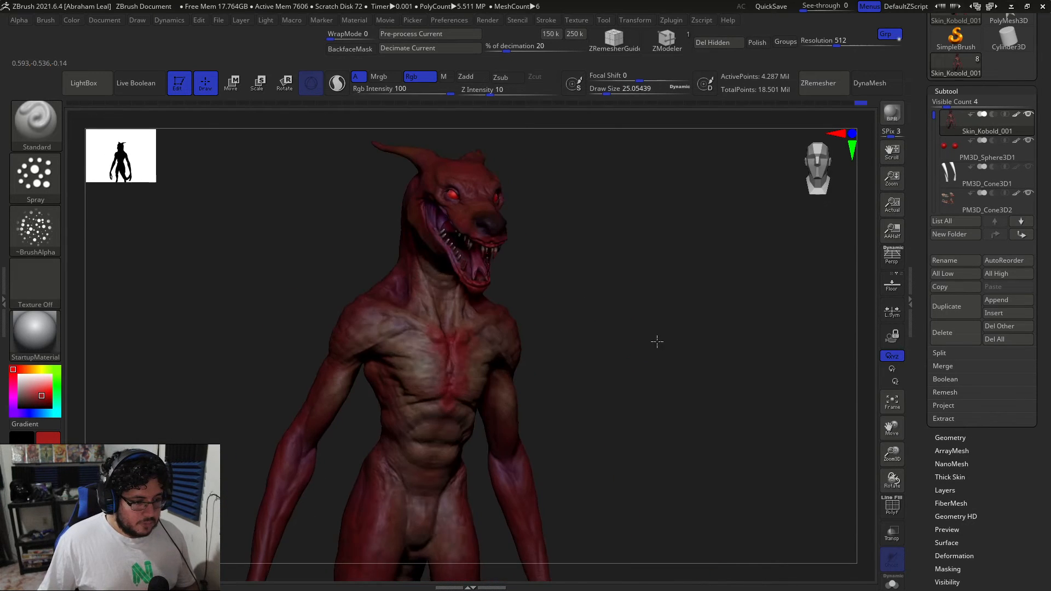
key("ctrl")
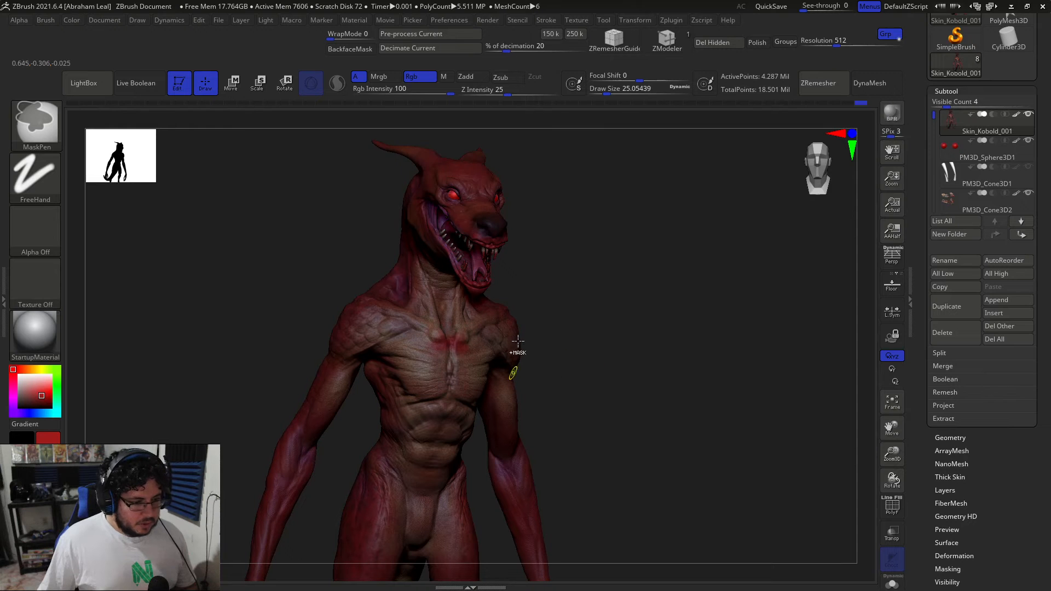
Select the tongue subtool PM3D_Sphere3D1_1 and spray red blood over the tongue with a draw size of about 25.
mouse_move(586, 312)
left_mouse_down()
mouse_move(522, 252)
mouse_move(566, 279)
mouse_move(575, 272)
mouse_move(639, 345)
mouse_move(646, 400)
left_mouse_up()
left_click_drag(235, 236, 339, 285, "alt")
left_click(438, 197, "alt")
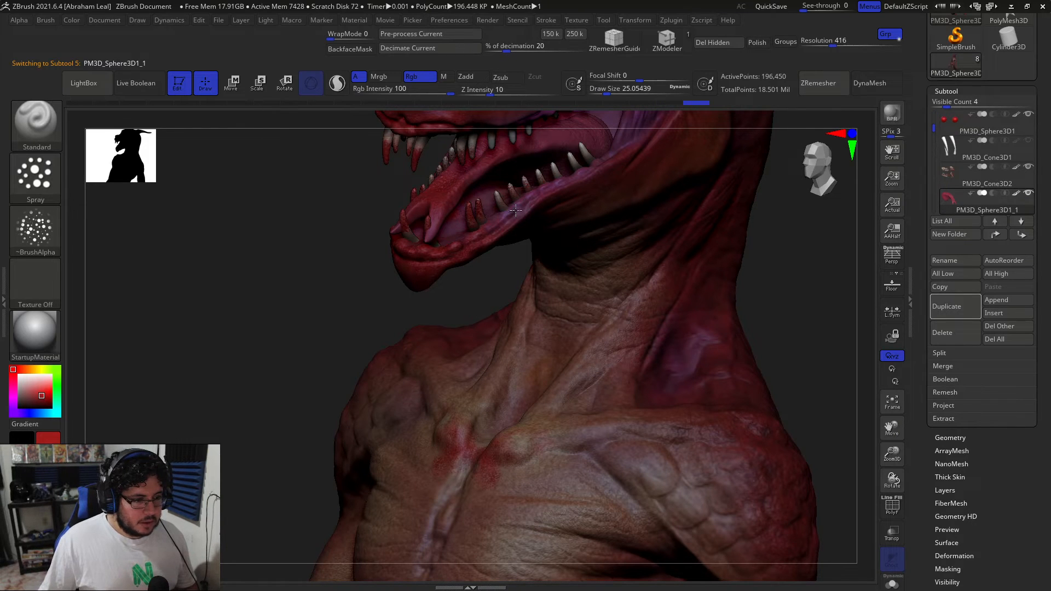
left_click_drag(301, 247, 477, 217)
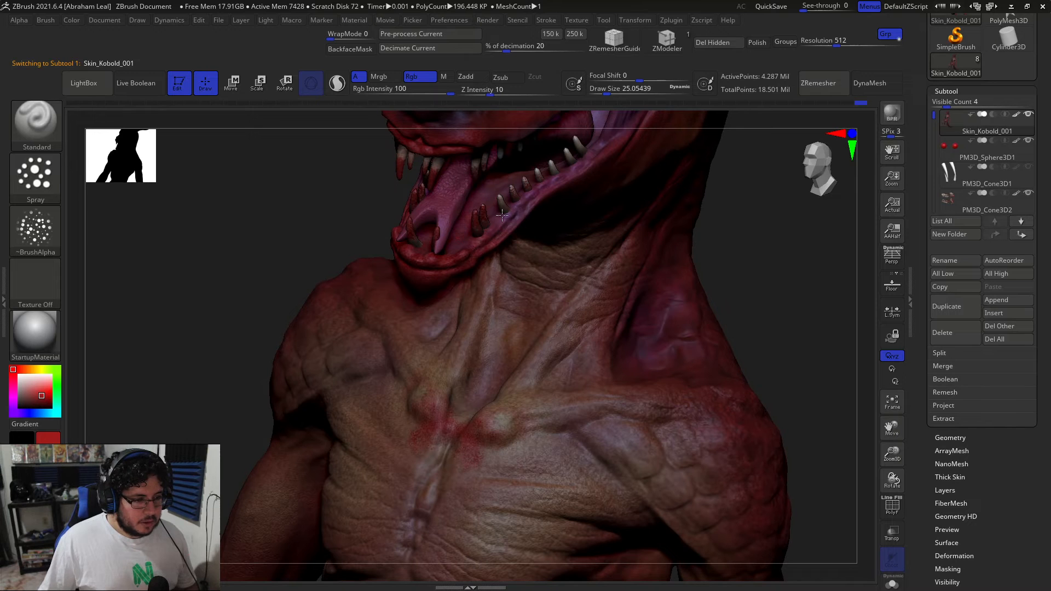
left_click_drag(281, 207, 459, 183)
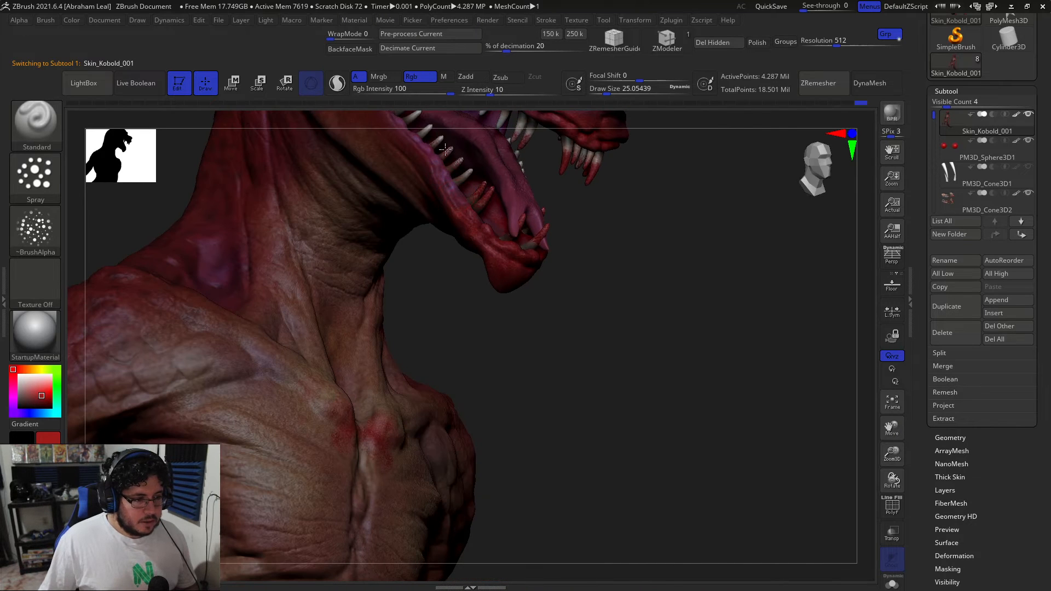
left_click_drag(638, 196, 525, 203)
left_click(515, 201, "alt")
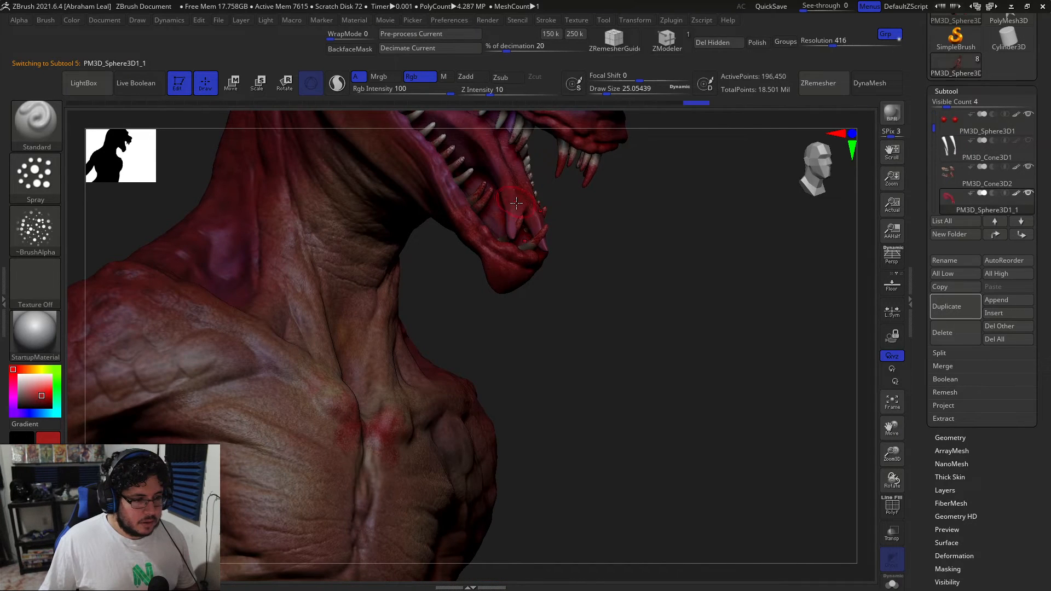
left_click_drag(655, 178, 572, 271, "alt")
left_click_drag(725, 239, 673, 417)
Undo the remaining red strokes on the body's chest and spray red on its gums and lips with a draw size of about 25.
key("ctrl")
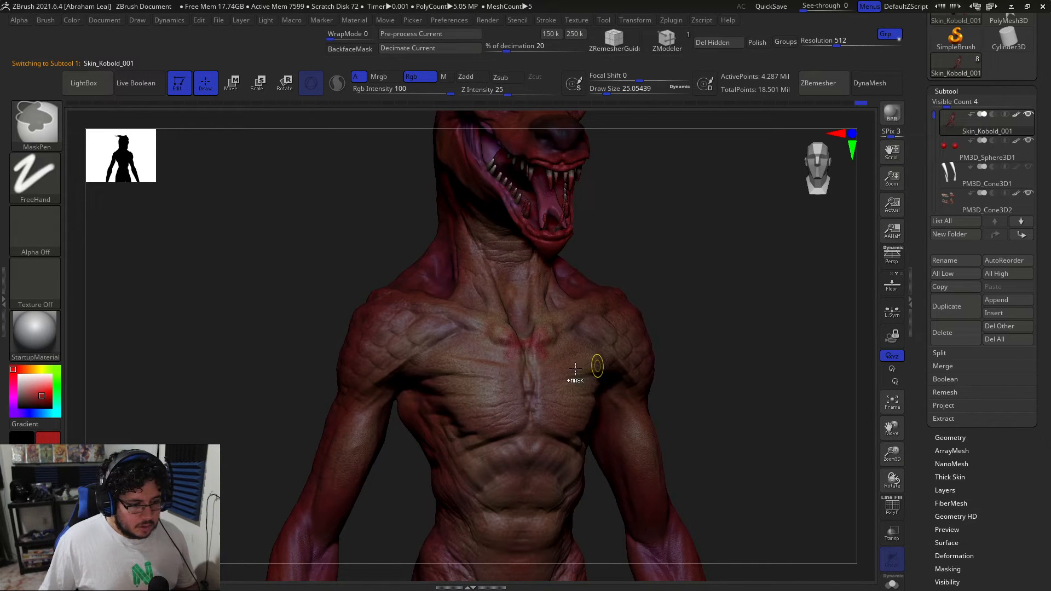
left_click_drag(646, 252, 668, 252)
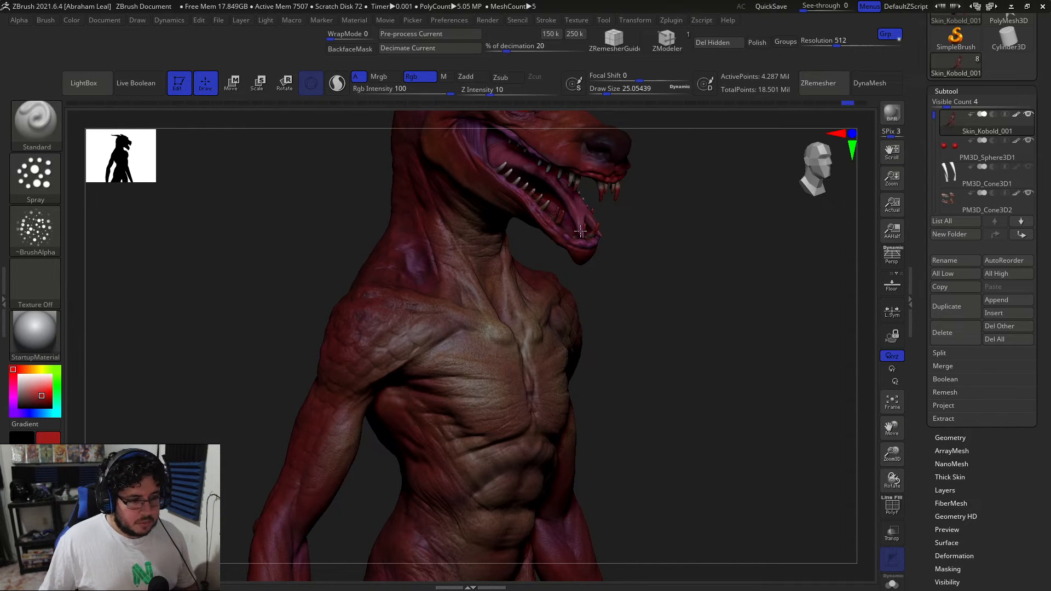
left_click_drag(680, 200, 563, 241)
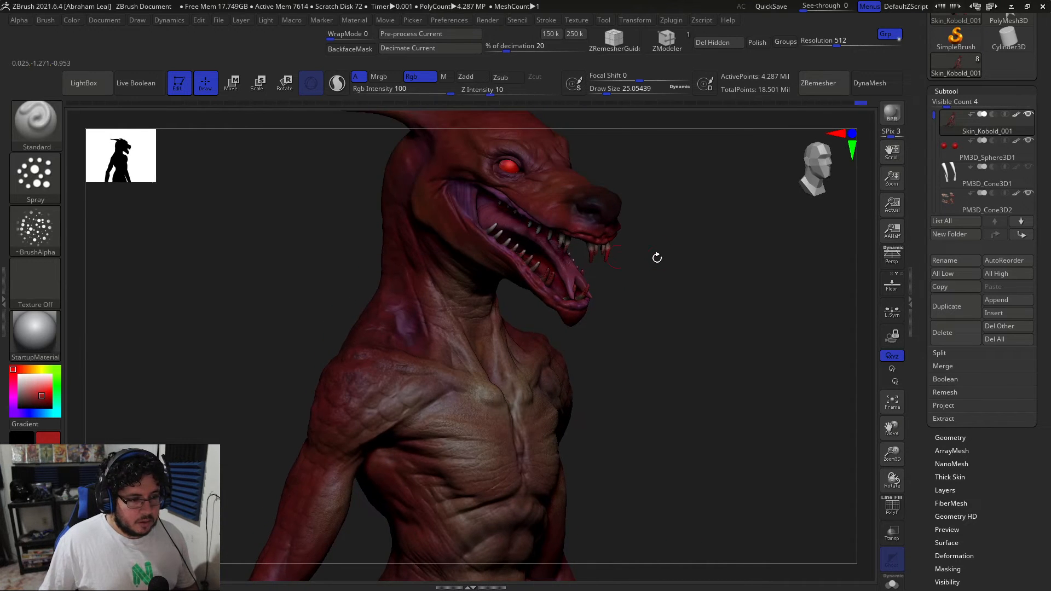
left_click_drag(657, 258, 548, 285)
left_click_drag(448, 307, 449, 223)
left_click_drag(339, 241, 344, 330, "alt")
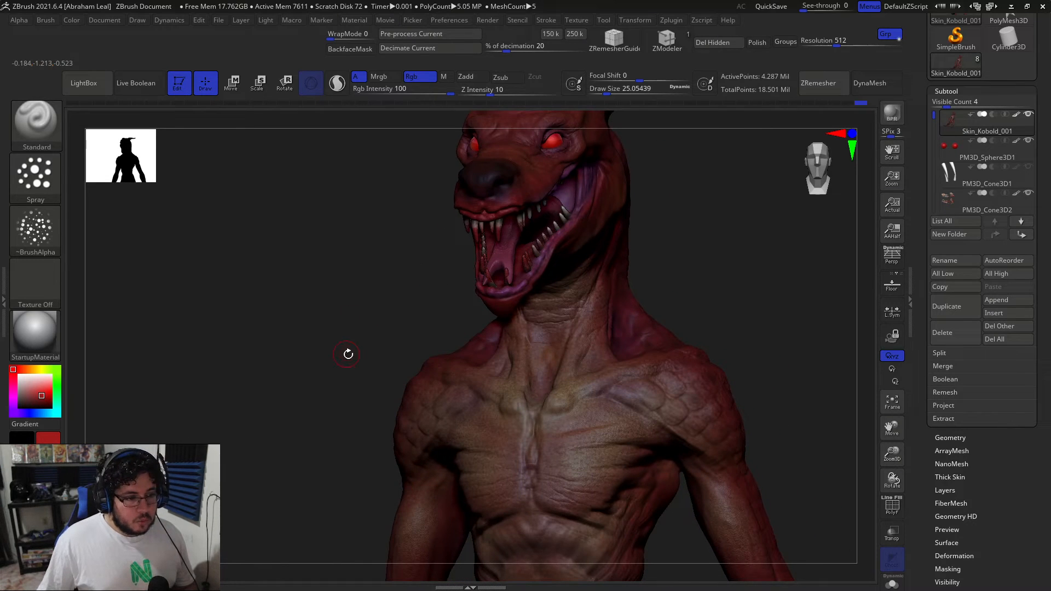
Pick a light tan skin color and set the Standard brush to the FreeHand stroke with Alpha 01.
left_click_drag(271, 338, 263, 288, "alt")
key("c")
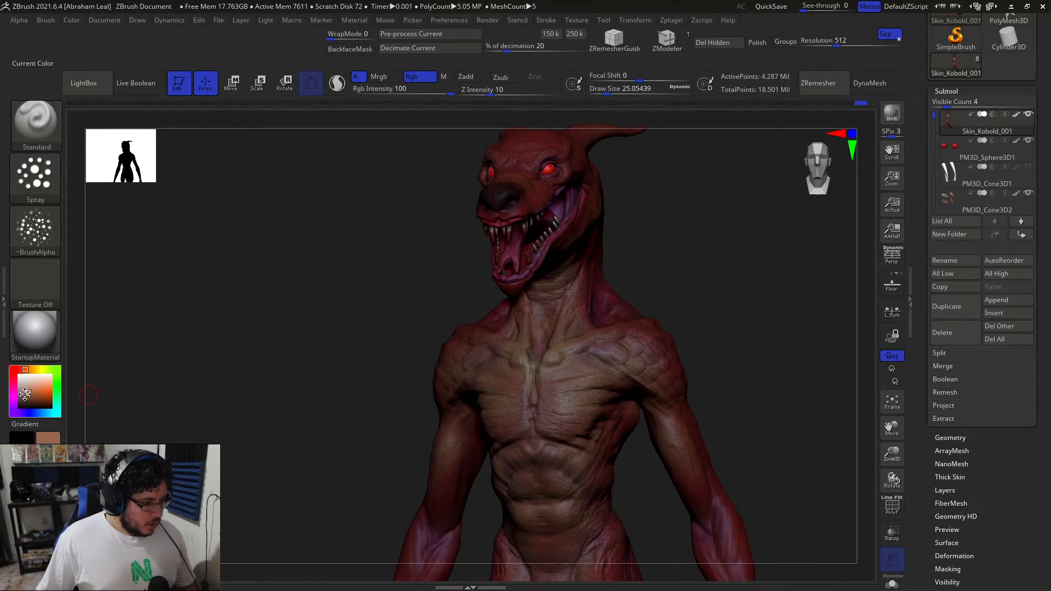
left_click(30, 197)
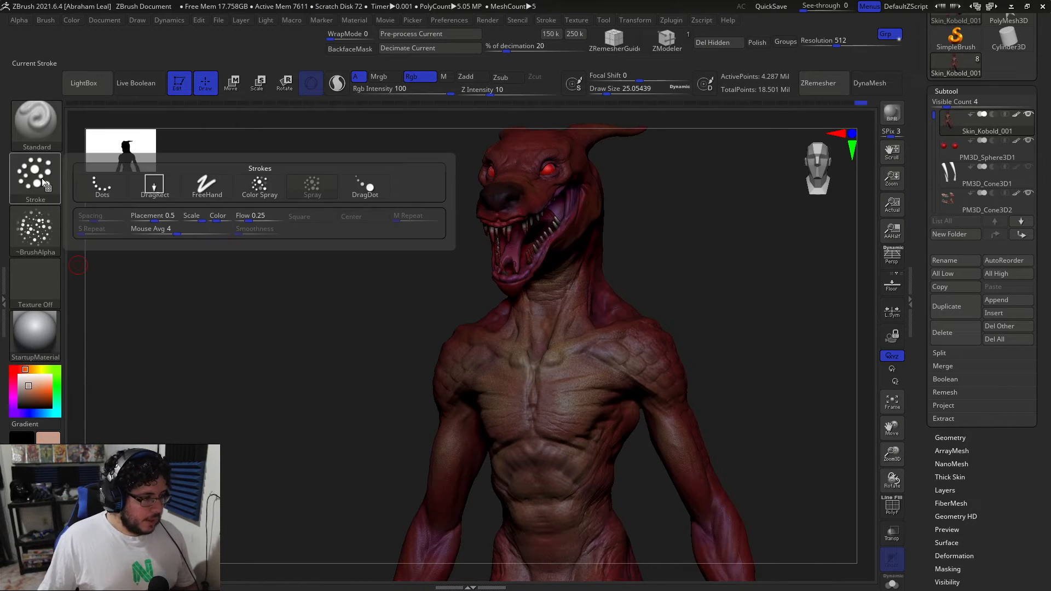
left_click(39, 189)
left_click(207, 186)
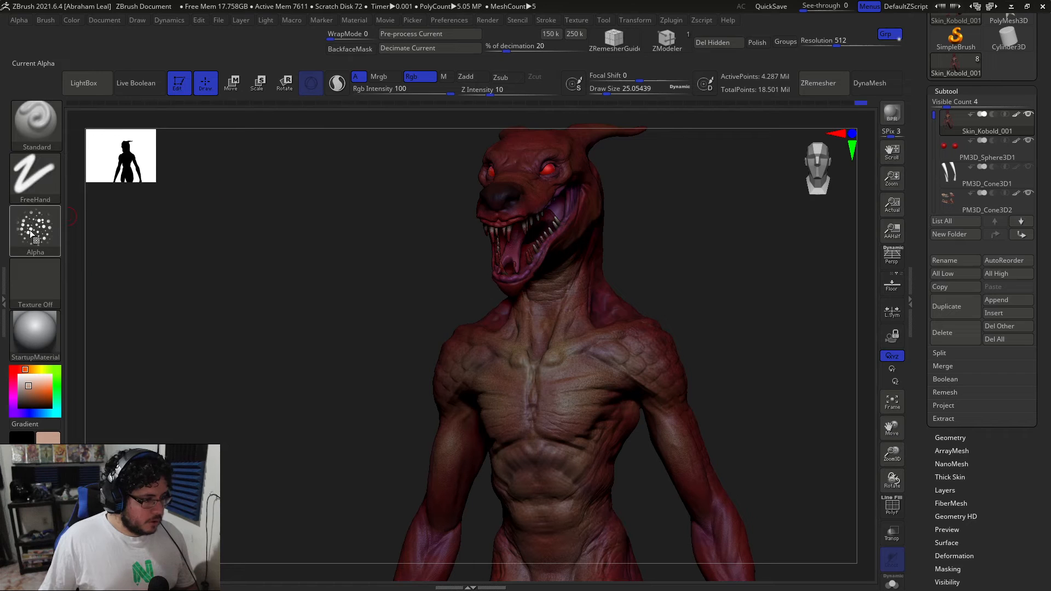
left_click(35, 229)
left_click(153, 235)
Set the draw size to about 16 and the RGB intensity to 40 for painting the face.
left_click_drag(369, 243, 542, 256)
key("space")
left_click(373, 212)
mouse_move(535, 192)
left_mouse_down("alt")
mouse_move(547, 208)
mouse_move(594, 211)
left_mouse_up("alt")
key("space")
left_click_drag(353, 209, 320, 204)
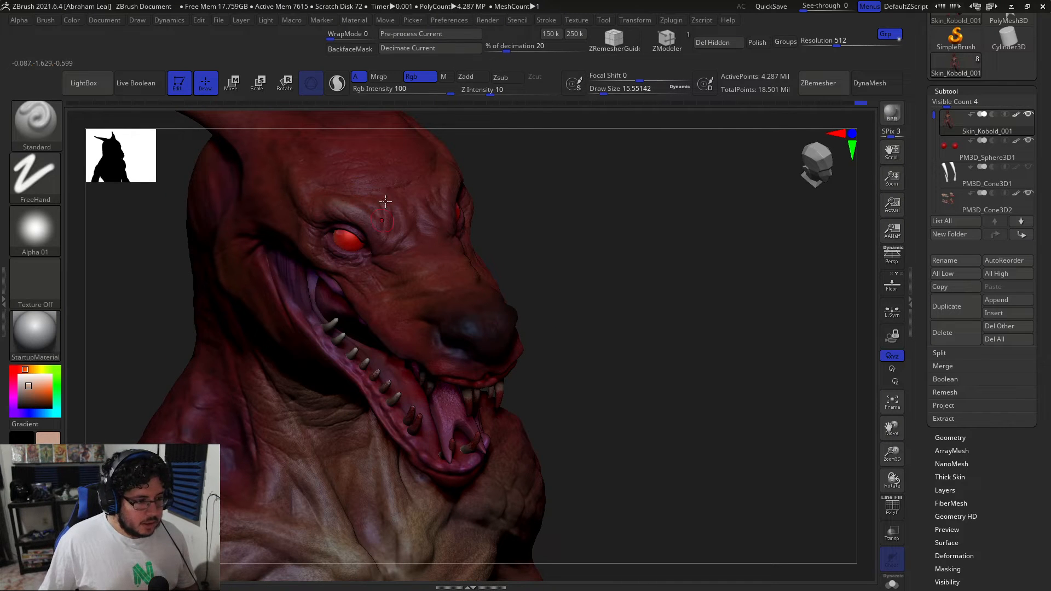
type("i40")
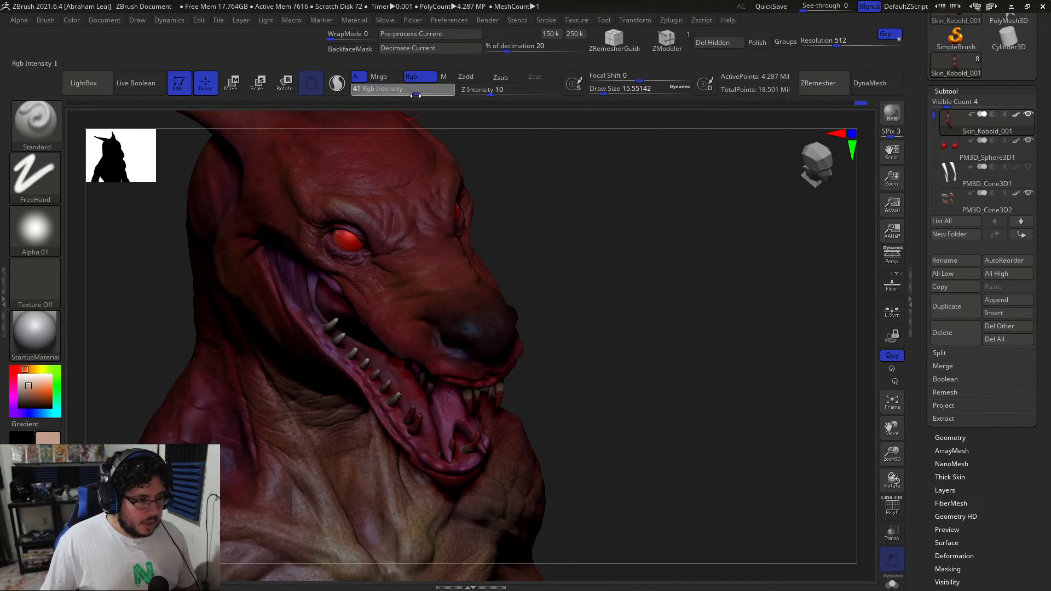
key("Return")
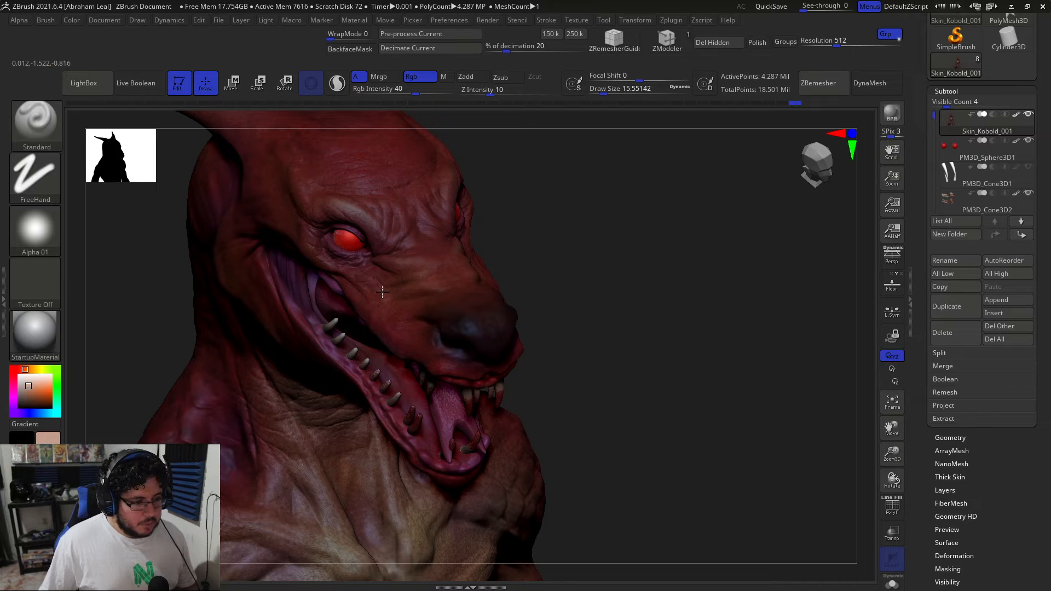
Paint the light tan tone over the kobold's head and horns with a draw size of about 65.
left_click_drag(619, 266, 559, 248, "alt")
left_click_drag(733, 222, 558, 205)
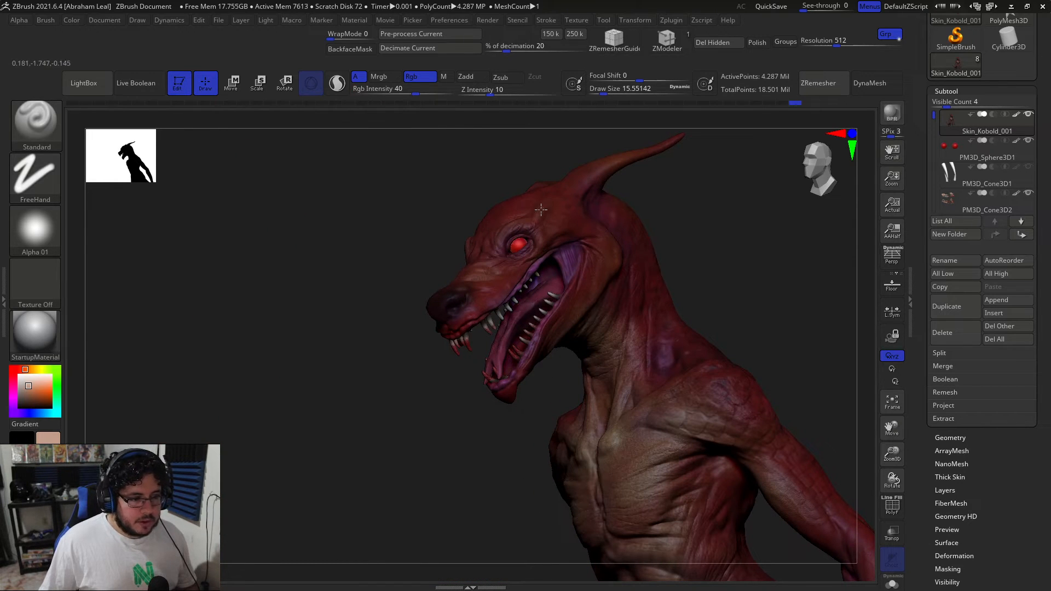
left_click_drag(572, 166, 580, 222)
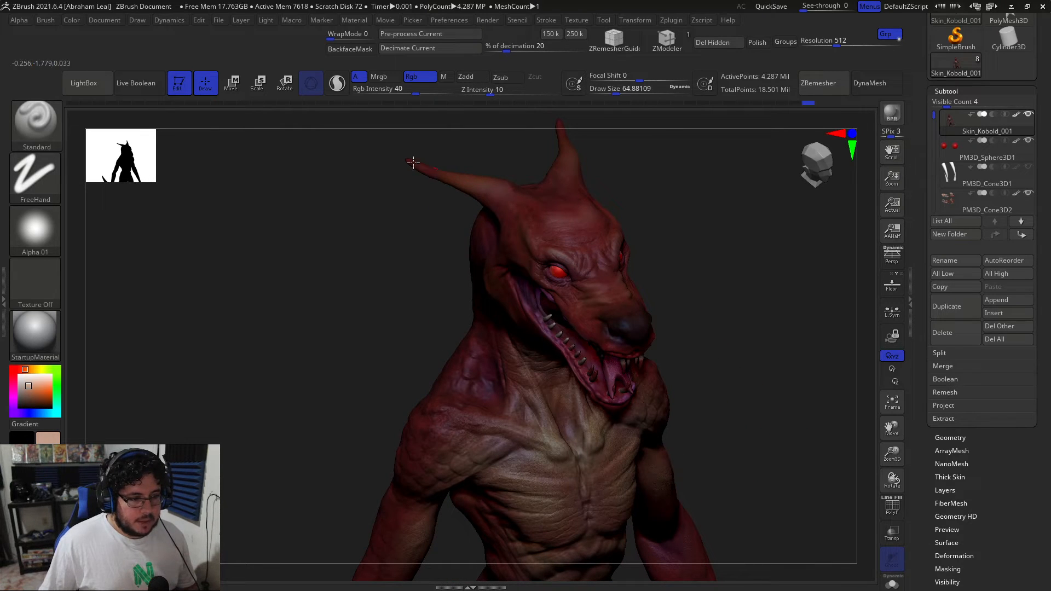
key("ctrl")
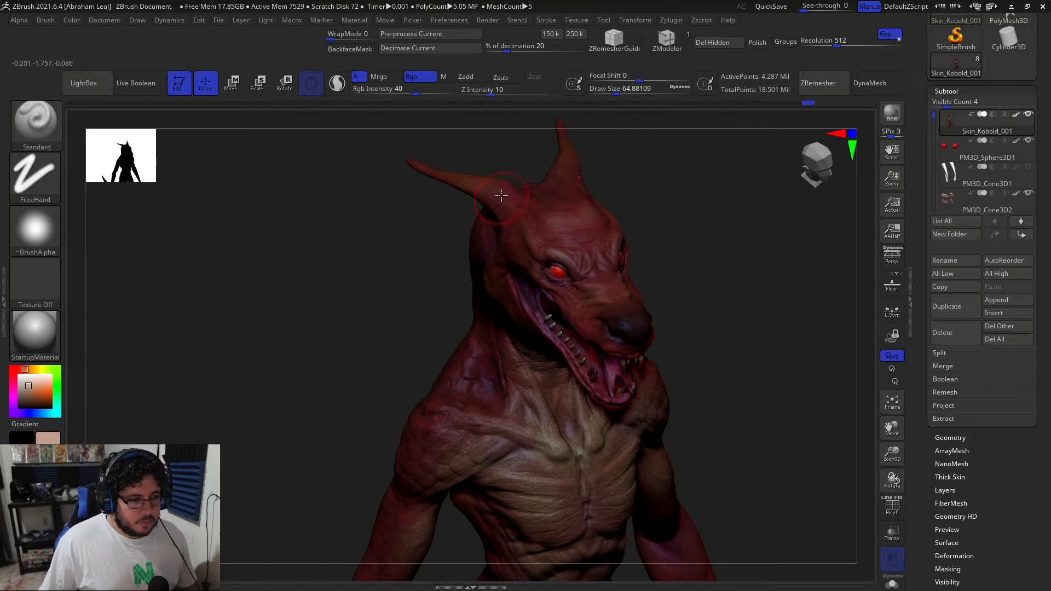
left_click_drag(409, 251, 486, 203)
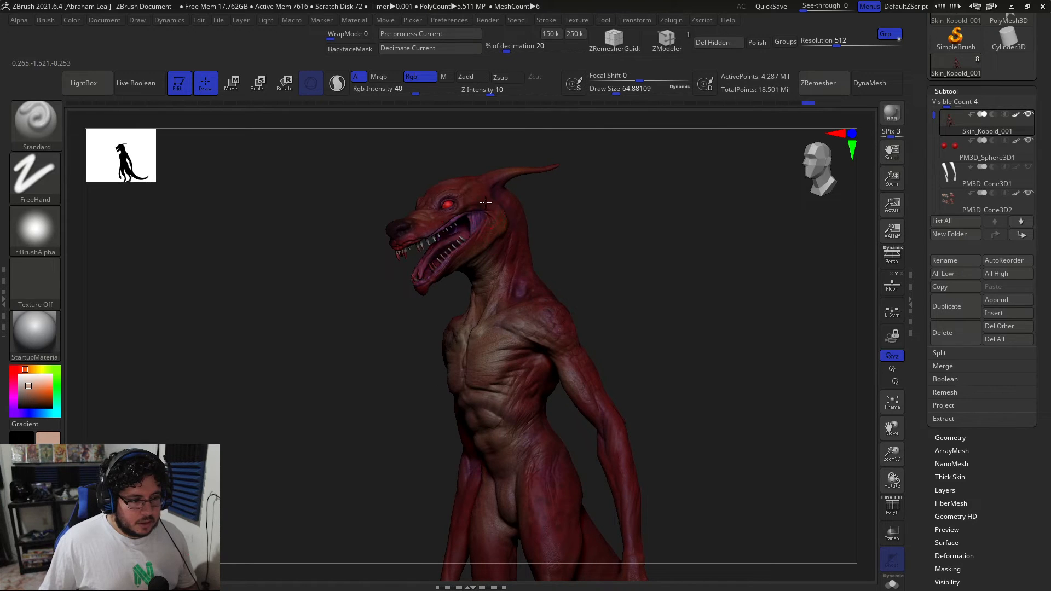
Brush the light tan tone over the kobold's back and hips with a draw size of about 197.
right_click_drag(502, 213, 534, 305)
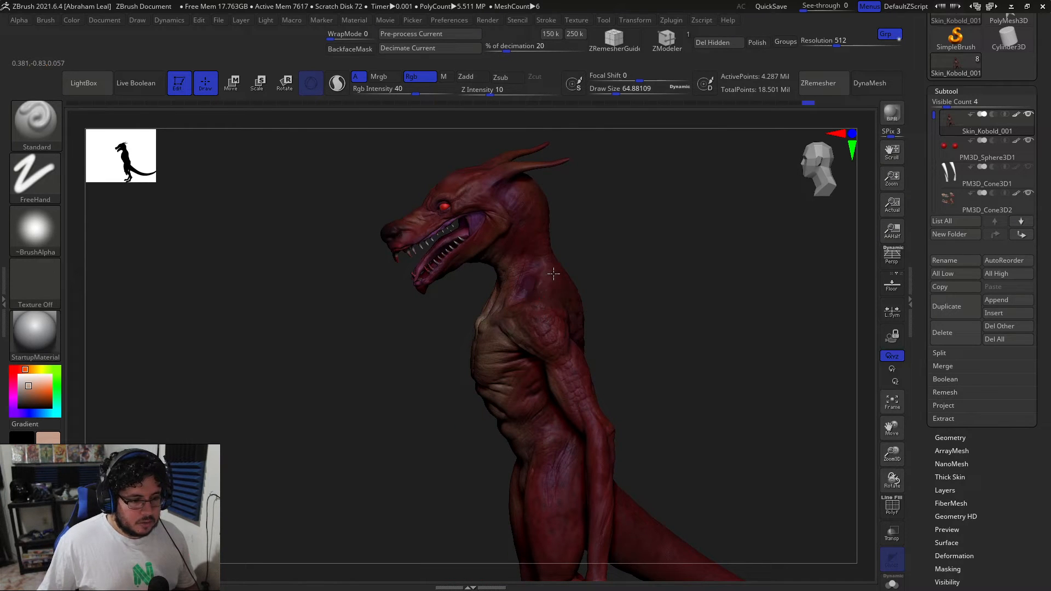
right_click_drag(617, 274, 576, 296)
key("space")
left_click_drag(594, 268, 612, 268)
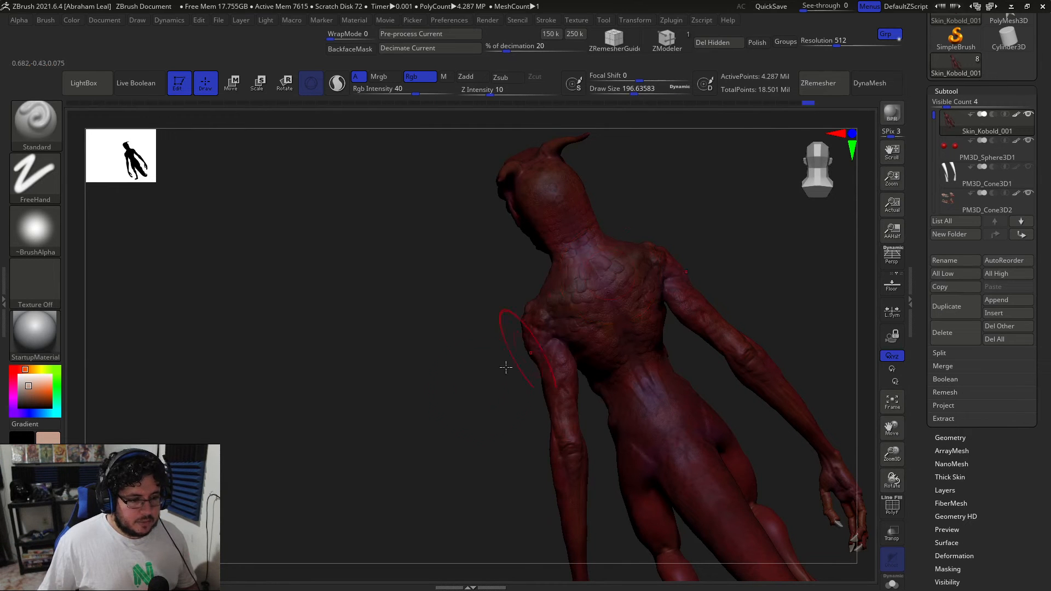
right_click_drag(504, 366, 464, 295, "alt")
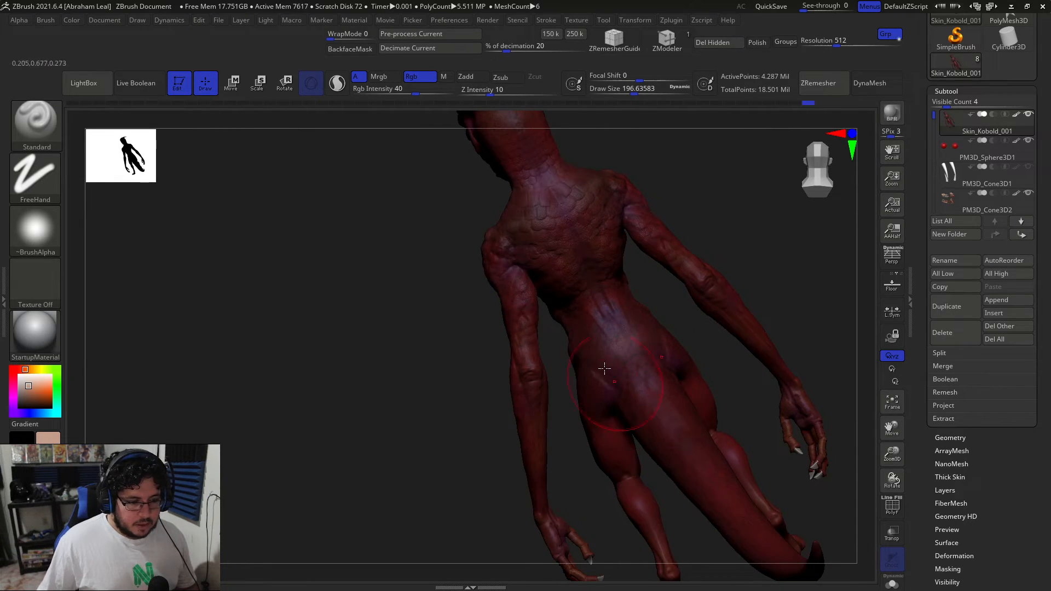
right_click_drag(809, 381, 627, 332)
right_click_drag(783, 315, 764, 278, "ctrl")
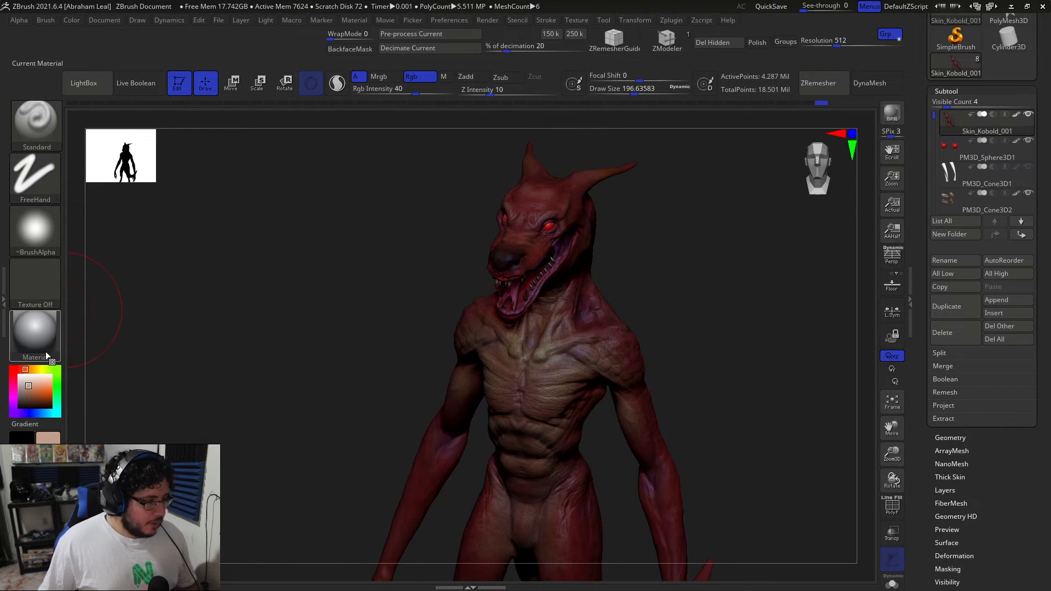
Switch the brush to the Spray stroke with Alpha 23 and pick a dark red from the model.
left_click(35, 175)
left_click(312, 185)
left_click(35, 230)
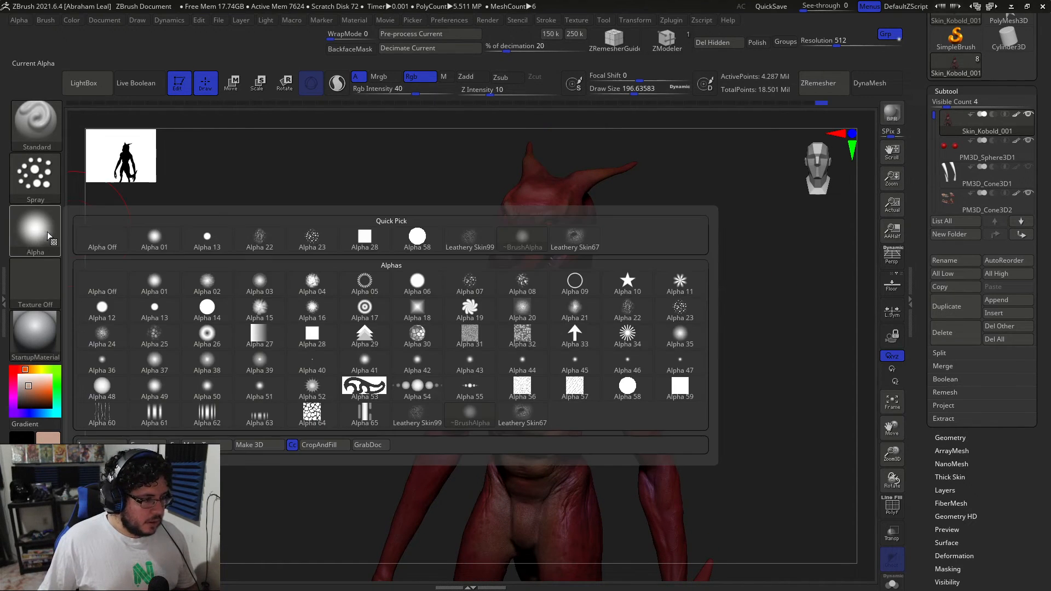
left_click(679, 305)
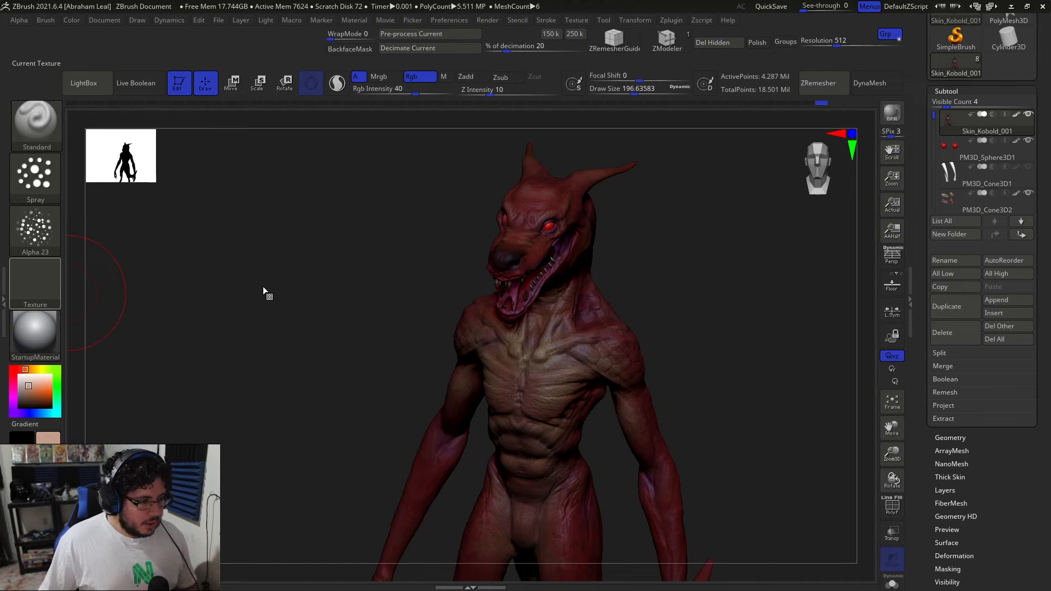
mouse_move(34, 386)
left_mouse_down()
mouse_move(422, 329)
mouse_move(530, 206)
mouse_move(523, 226)
left_mouse_up()
Spray dark red over the head and horns with a draw size of about 87.
key("space")
key("space")
left_click_drag(458, 218, 437, 215)
left_click_drag(482, 174, 594, 204)
key("bracketright")
key("bracketright")
key("bracketright")
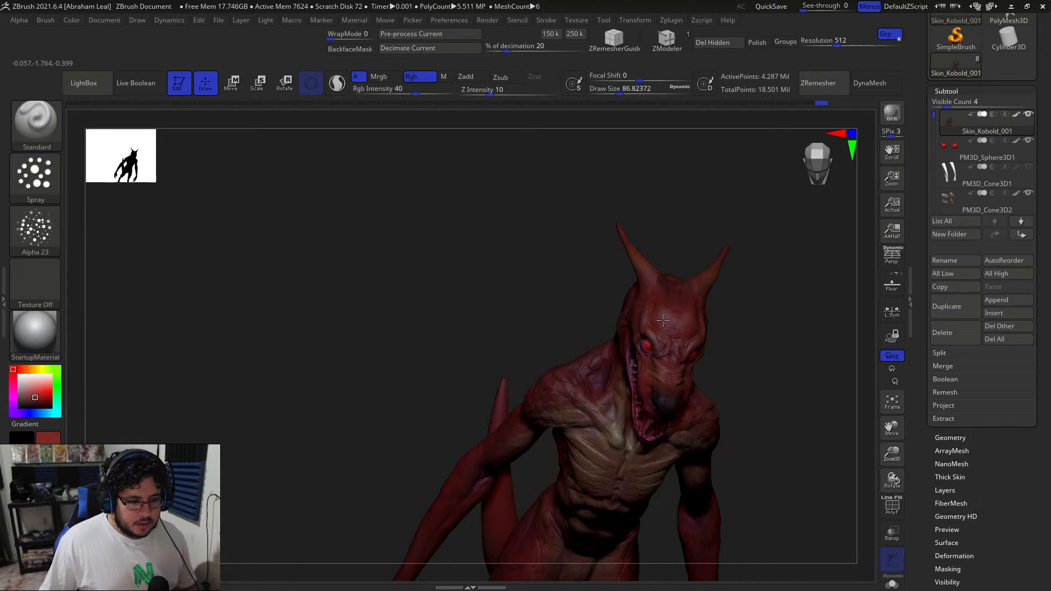
Spray dark red over the snout and face with a draw size of about 46.
mouse_move(507, 299)
left_mouse_down()
mouse_move(336, 244)
mouse_move(339, 295)
mouse_move(301, 296)
mouse_move(467, 284)
mouse_move(639, 359)
mouse_move(642, 407)
mouse_move(706, 413)
mouse_move(680, 348)
left_mouse_up()
key("space")
left_click_drag(579, 331, 571, 331)
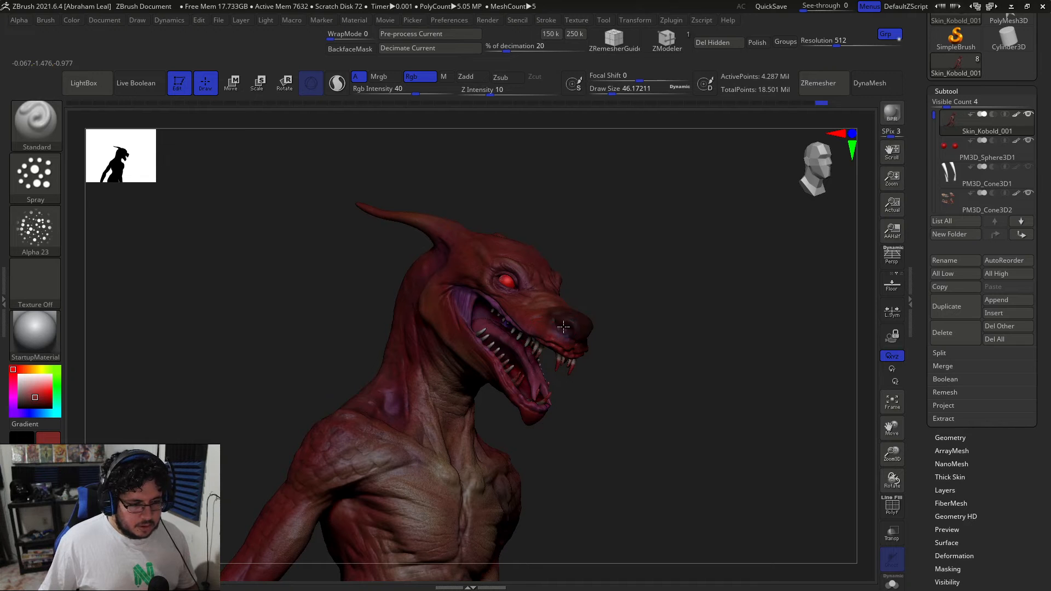
left_click_drag(584, 338, 573, 331)
mouse_move(679, 334)
left_mouse_down()
mouse_move(543, 328)
mouse_move(547, 354)
mouse_move(574, 342)
left_mouse_up()
left_click_drag(509, 344, 541, 345)
Examine the painted kobold from several sides and frame its full body from the front.
left_click_drag(650, 350, 648, 297, "alt")
left_click_drag(679, 334, 665, 252)
left_click_drag(657, 307, 662, 358)
left_click_drag(489, 407, 307, 432)
left_click_drag(321, 366, 292, 362)
left_click_drag(189, 342, 268, 334)
left_click_drag(269, 334, 274, 377, "alt")
left_click_drag(501, 304, 725, 263)
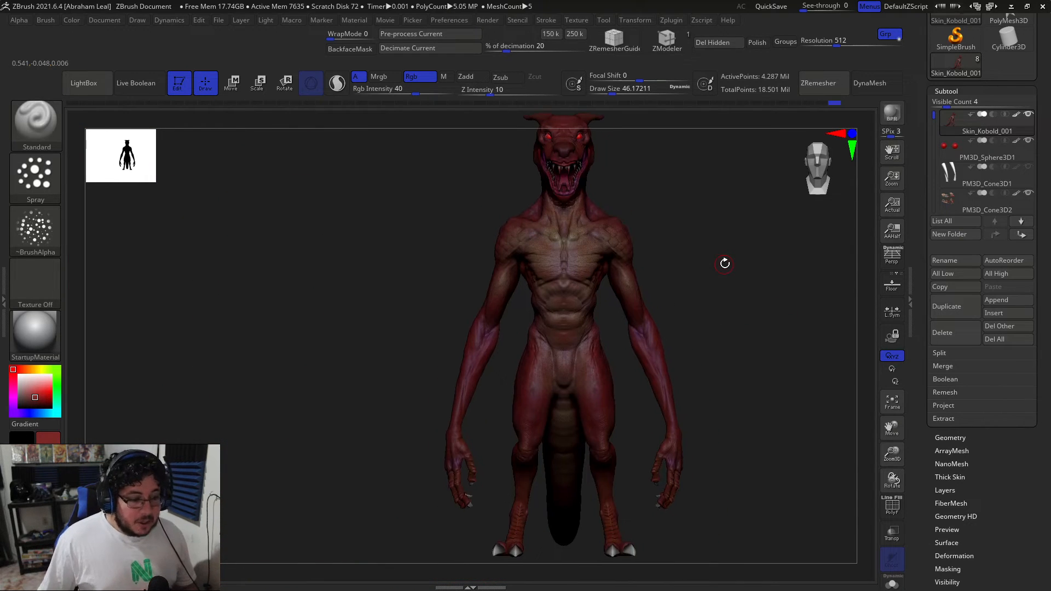
Save the tool in the VampireKobold folder as Skin_Kobold_002.
scroll(982, 104, "up", 5)
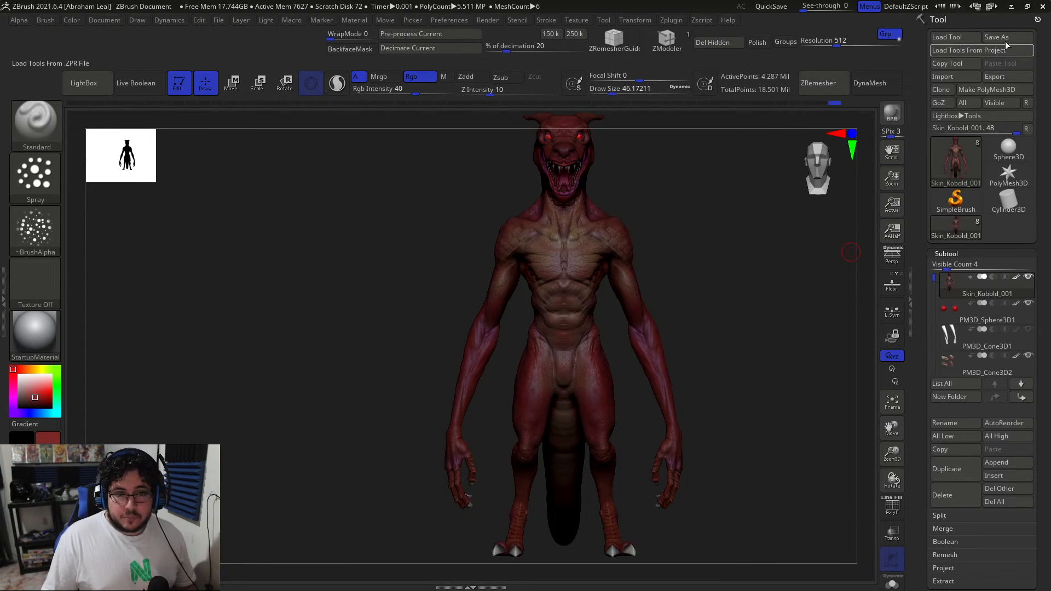
left_click(1008, 37)
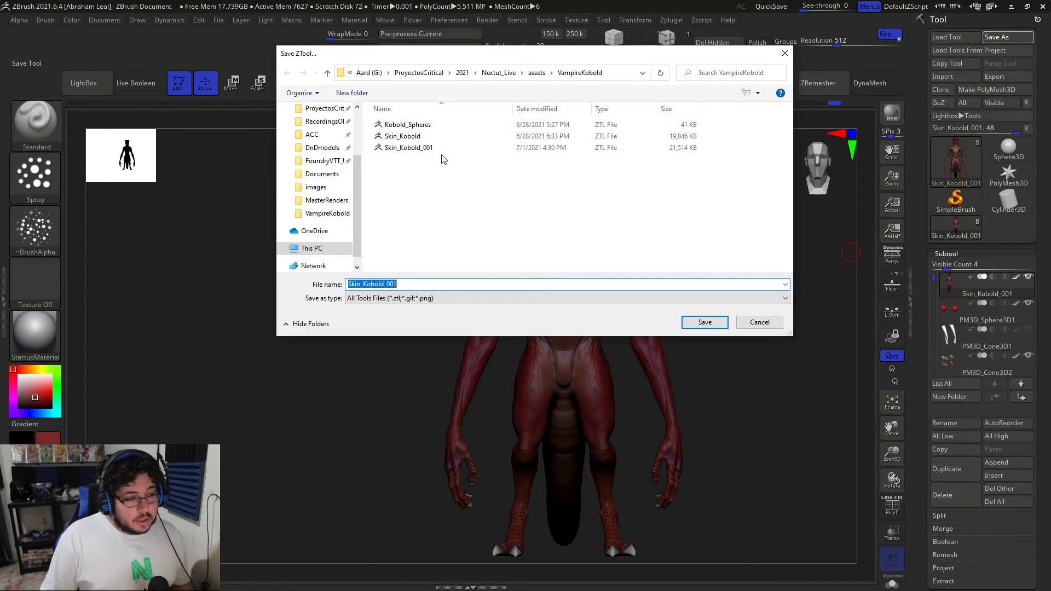
left_click(415, 283)
key("Return")
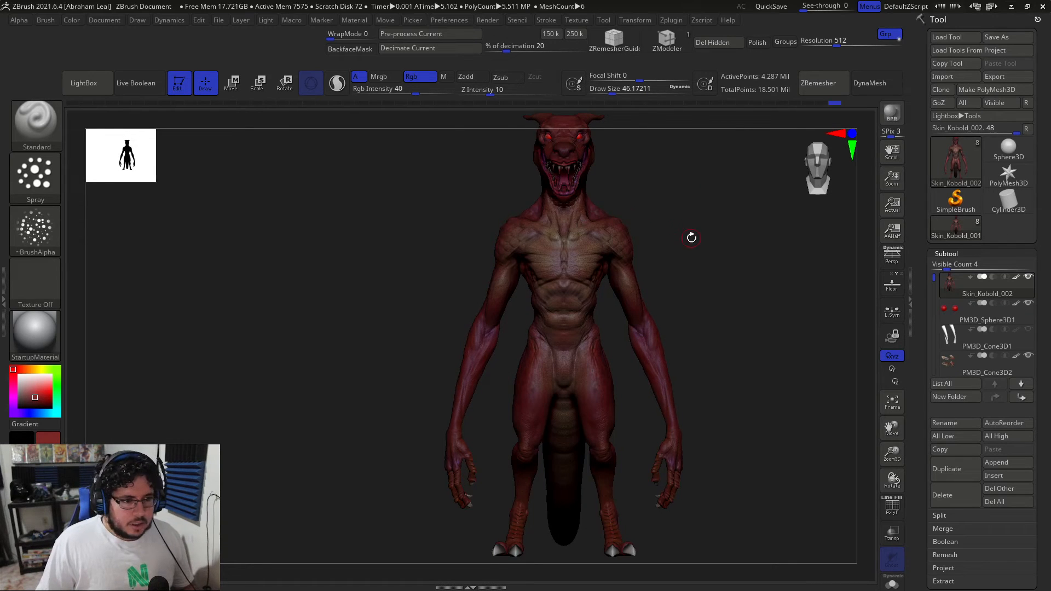
Switch all subtools to their lowest subdivision level.
left_click_drag(692, 237, 685, 225)
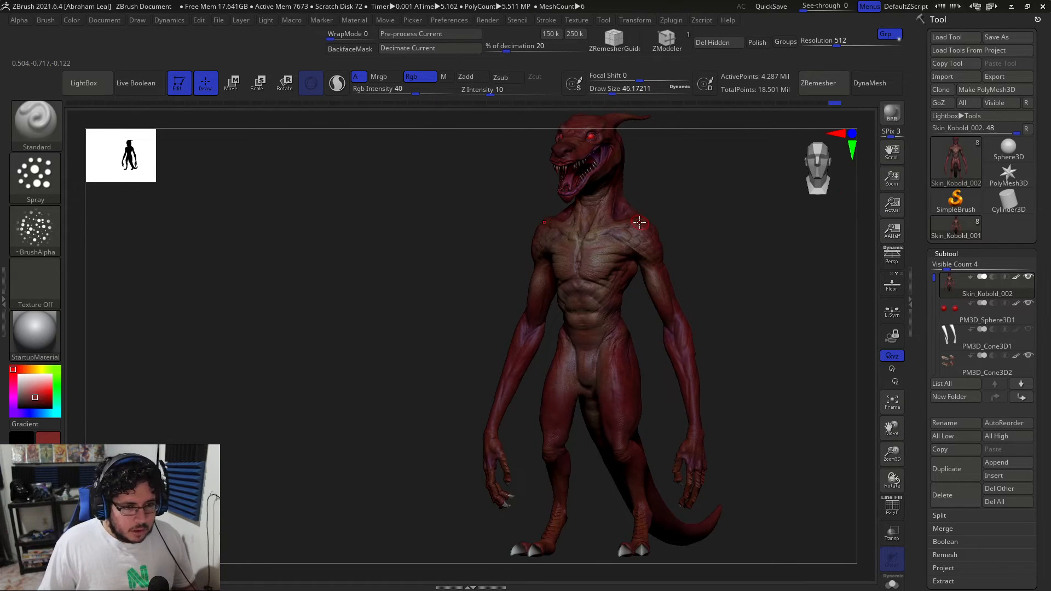
left_click_drag(728, 202, 711, 237, "shift")
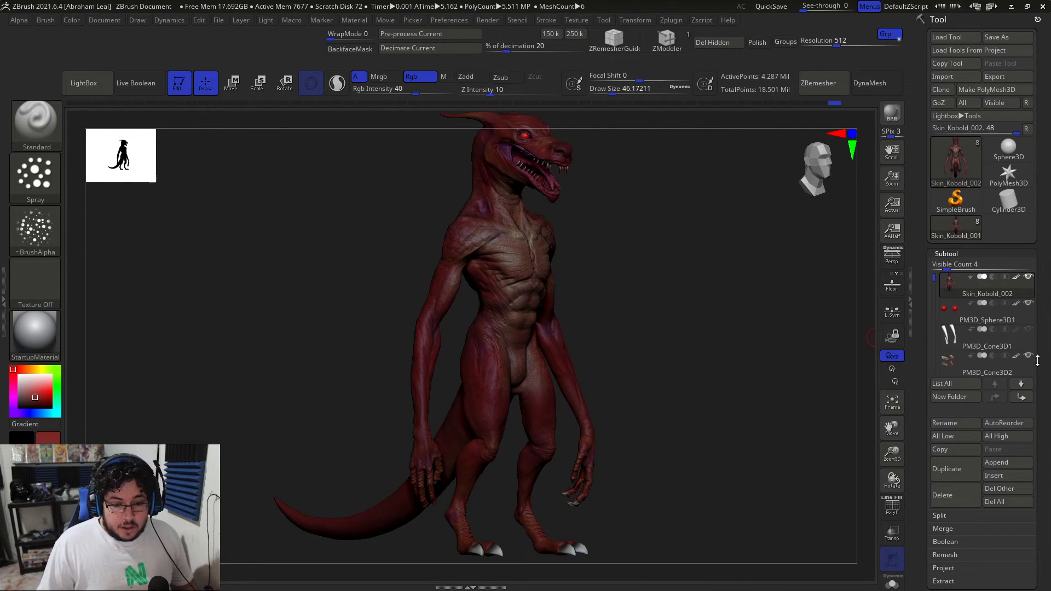
scroll(1036, 362, "down", 2)
left_click(966, 387)
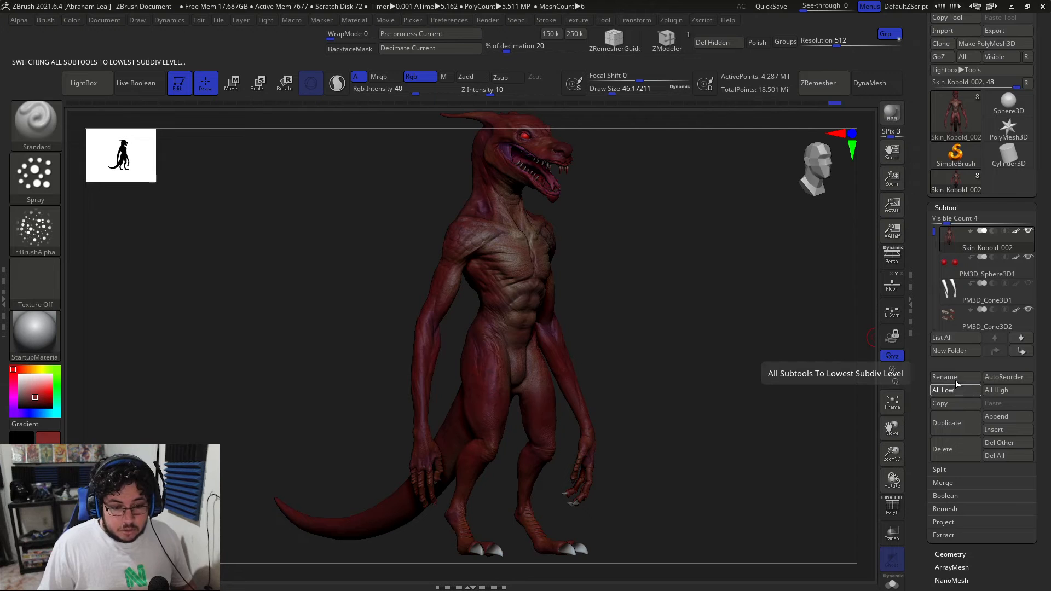
Delete the PM3D_Sphere3D1_2 and PM3D_Cube3D1 subtools, accepting that this cannot be undone.
left_click_drag(934, 232, 932, 282)
left_click(980, 293)
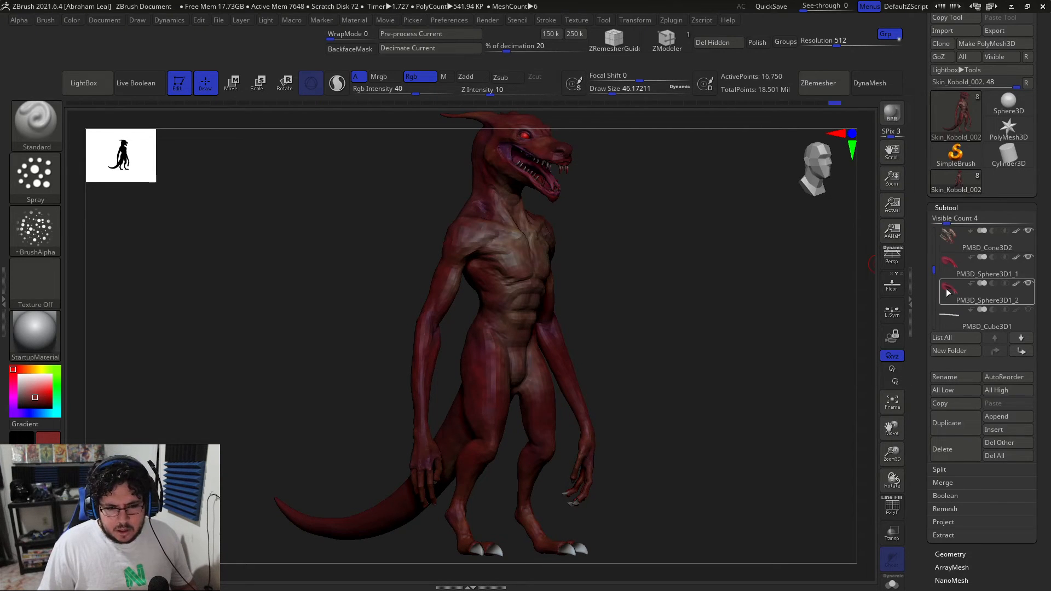
left_click(963, 453)
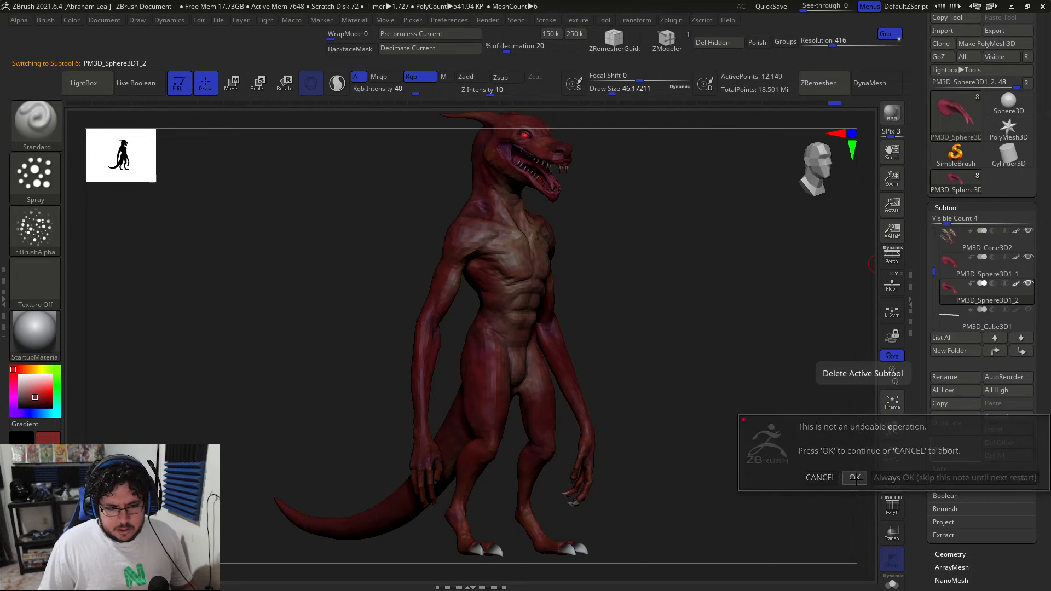
left_click(854, 476)
left_click(942, 449)
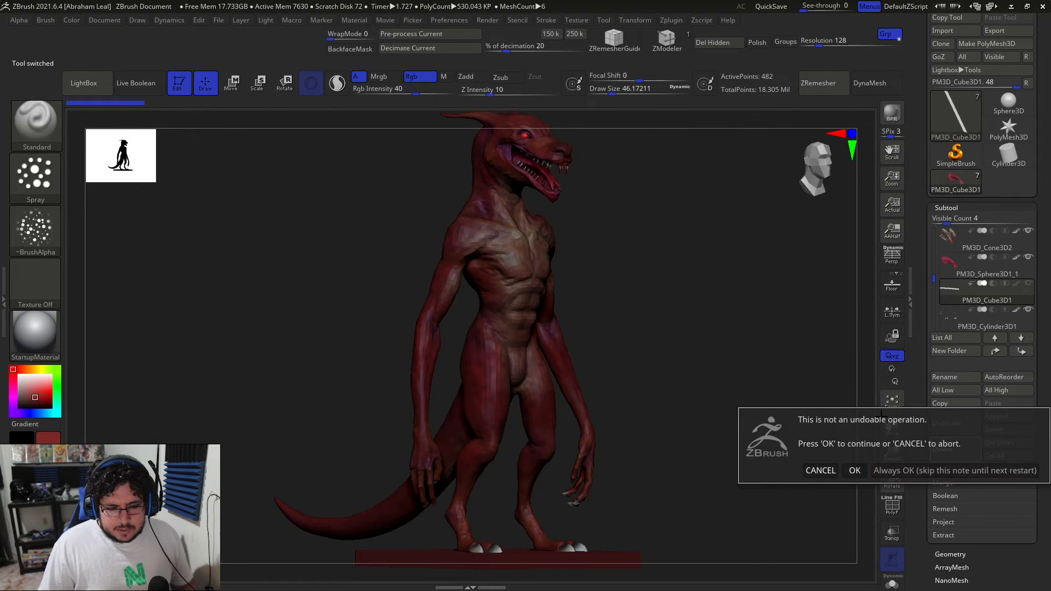
left_click(855, 471)
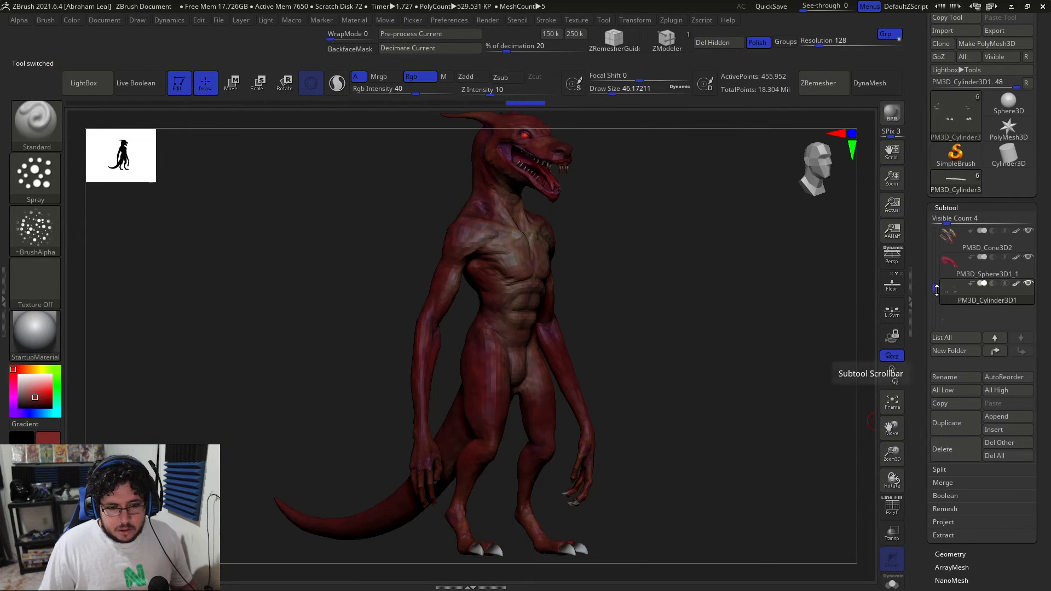
Try to unwrap the UVs of all subtools with UV Master, using symmetry.
left_click_drag(937, 289, 940, 215)
left_click_drag(705, 245, 666, 166)
left_click(671, 21)
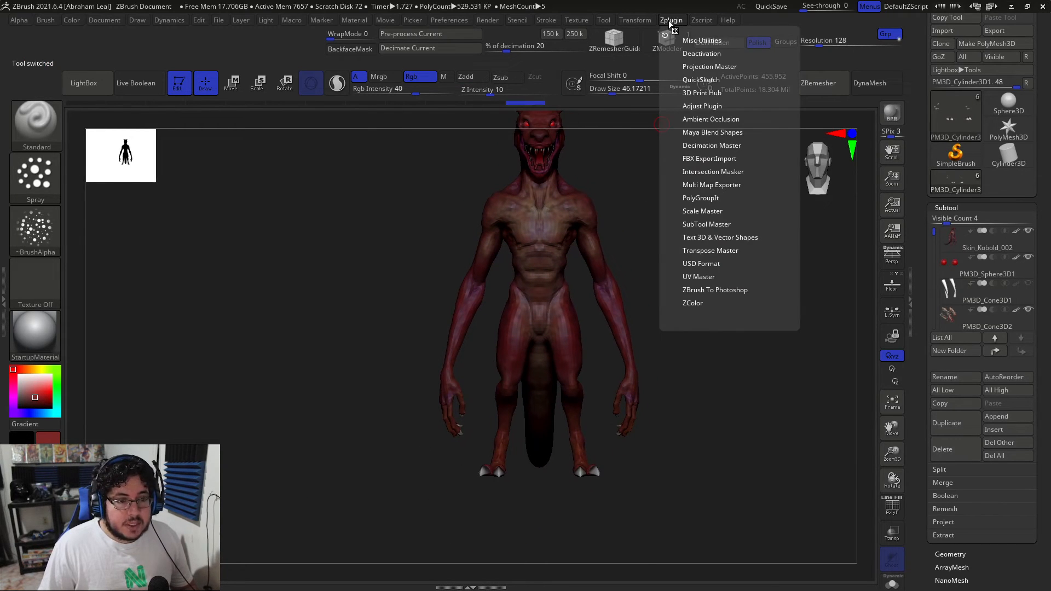
left_click(693, 276)
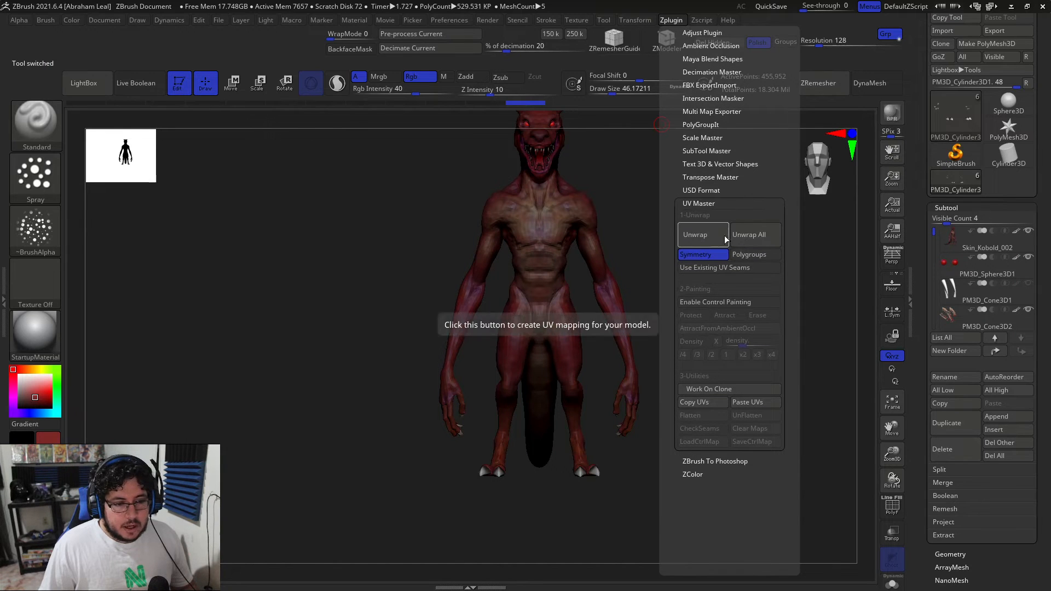
left_click(750, 240)
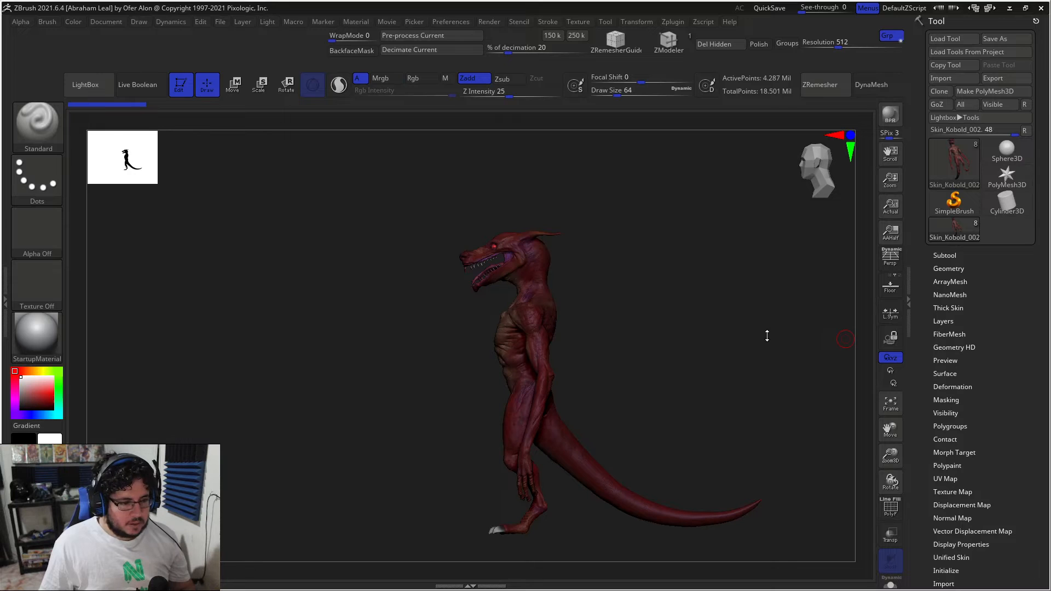
Unwrap the kobold skin's UVs with UV Master at its lowest subdivision level, using symmetry.
left_click_drag(692, 340, 696, 303)
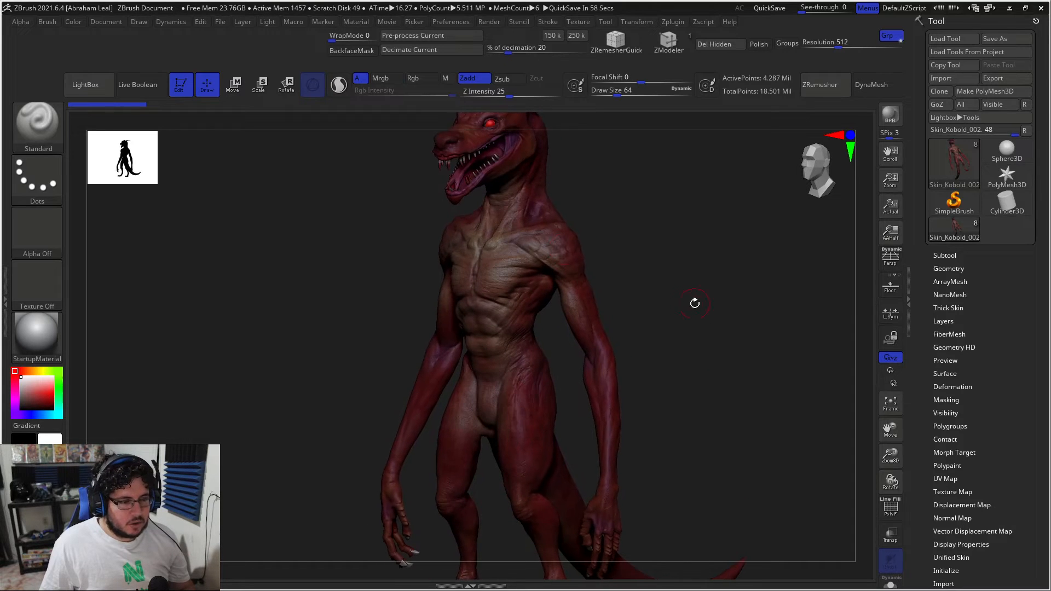
left_click_drag(625, 228, 652, 314, "alt")
key("shift")
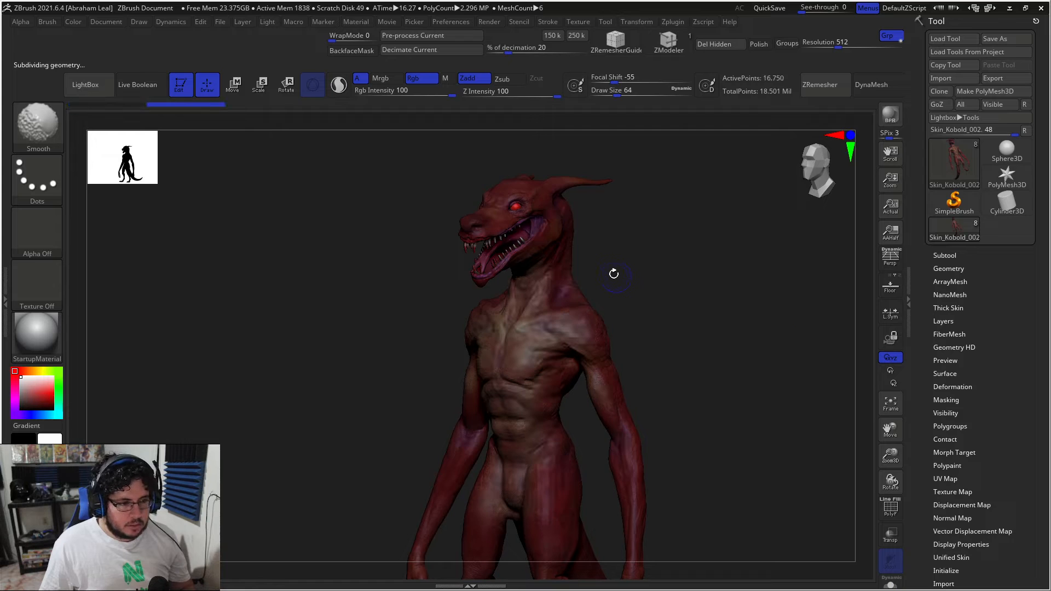
left_click(672, 22)
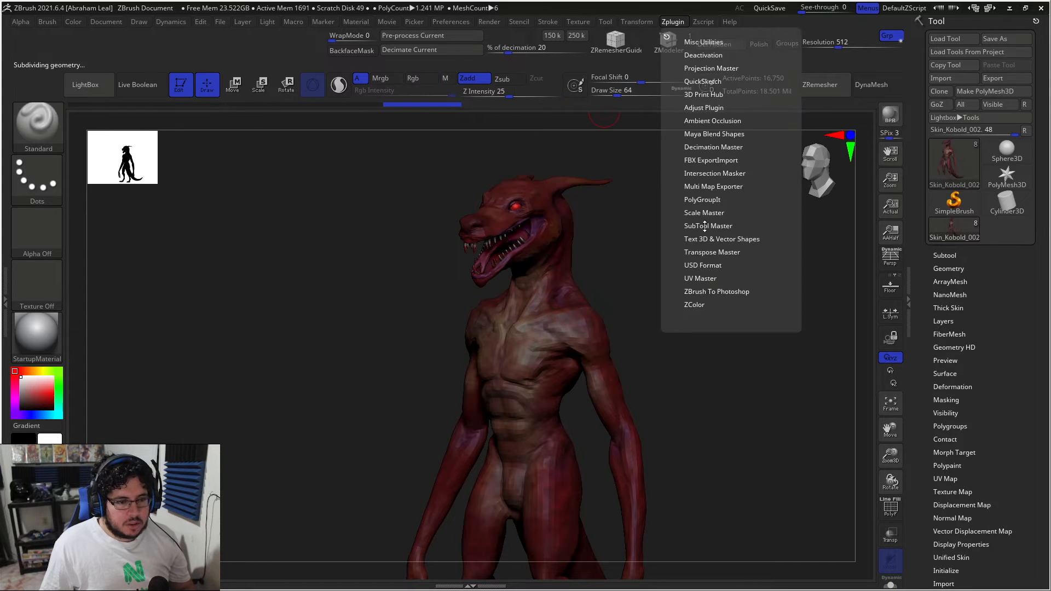
left_click(697, 279)
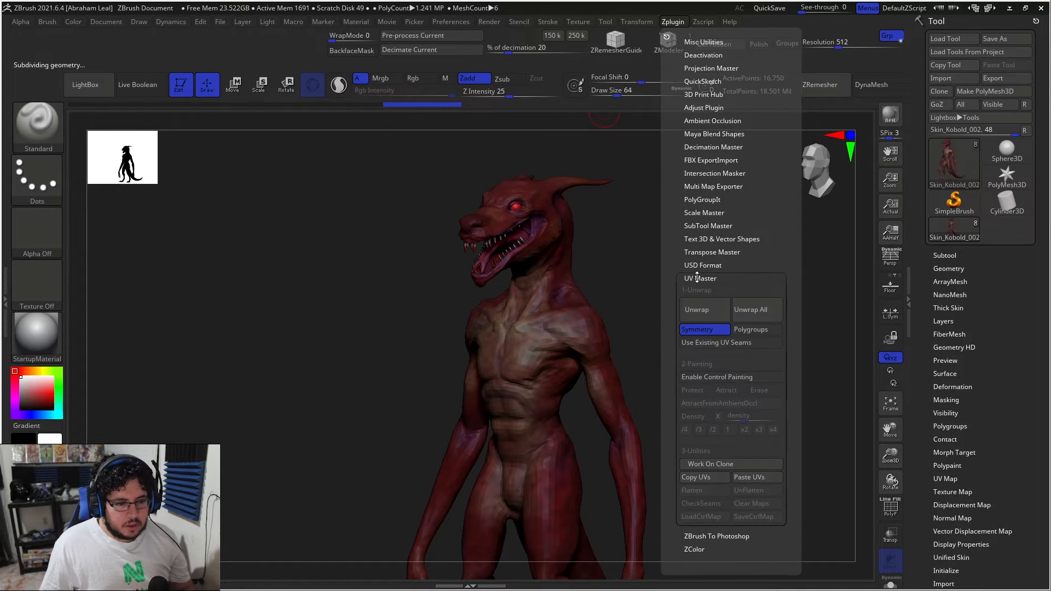
left_click(721, 309)
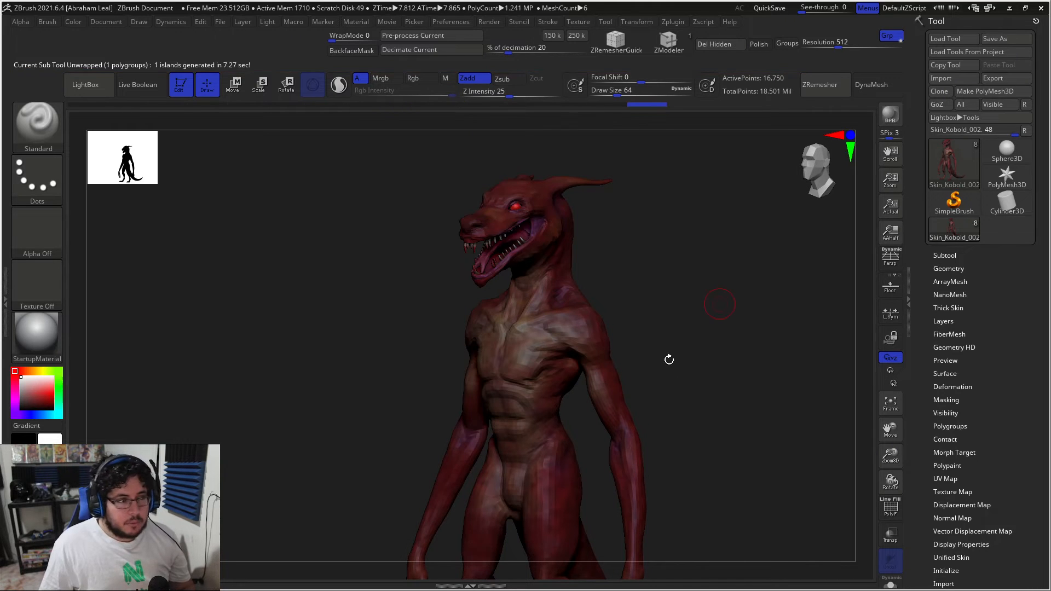
Preview the kobold skin's flattened UV layout with Morph UV, examine its islands, and return to the 3D shape.
left_click_drag(676, 394, 715, 347)
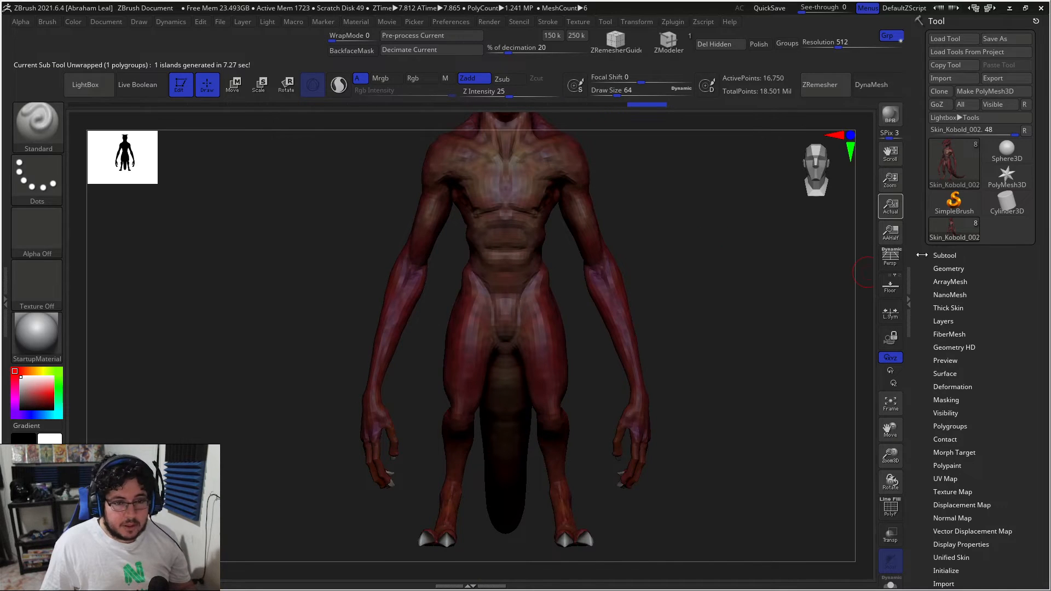
scroll(942, 274, "down", 5)
left_click(950, 312)
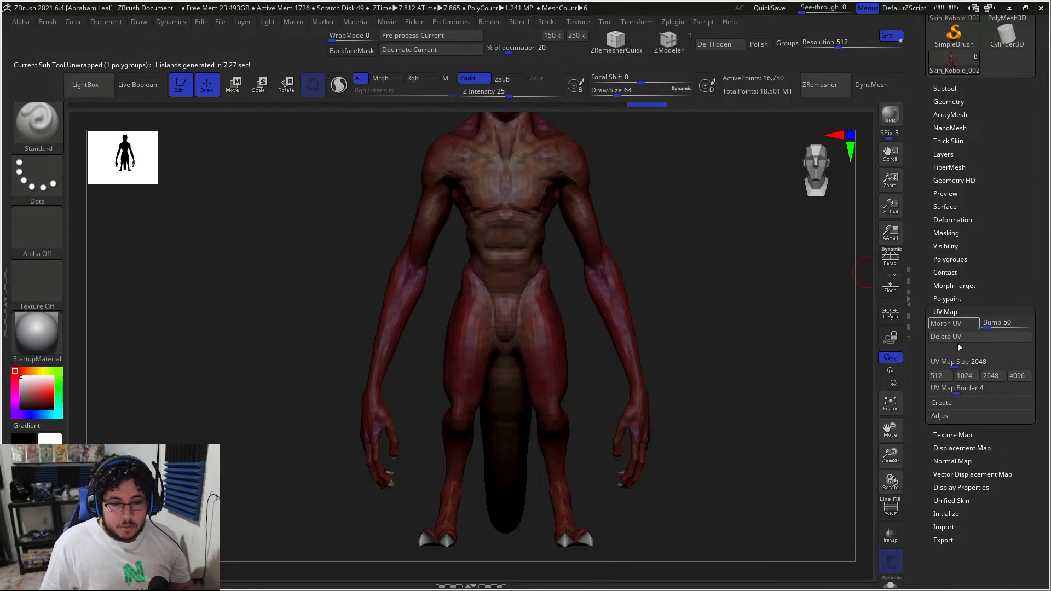
left_click(954, 324)
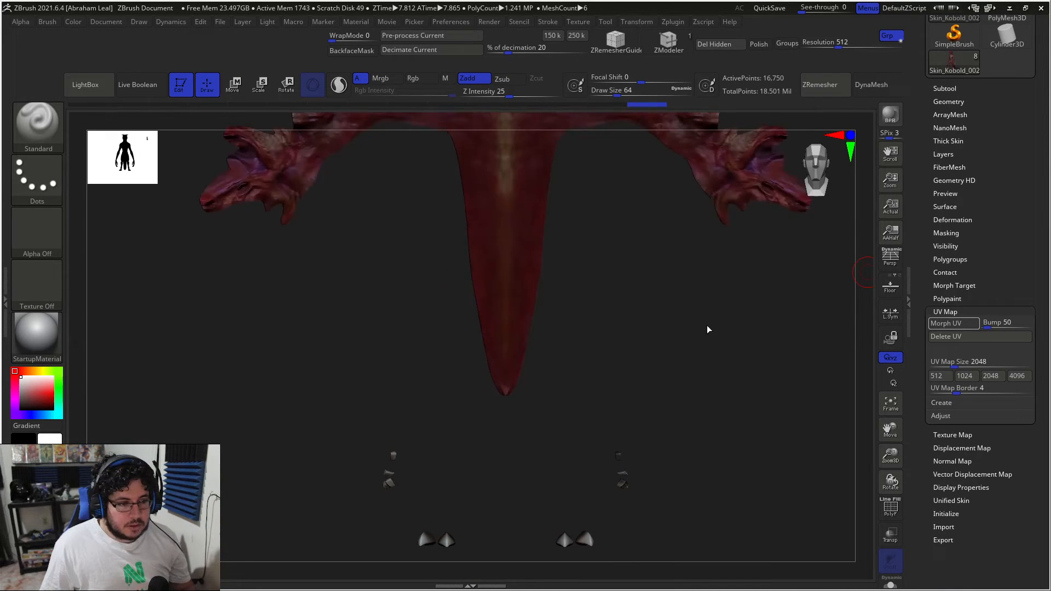
left_click_drag(649, 317, 626, 359, "alt")
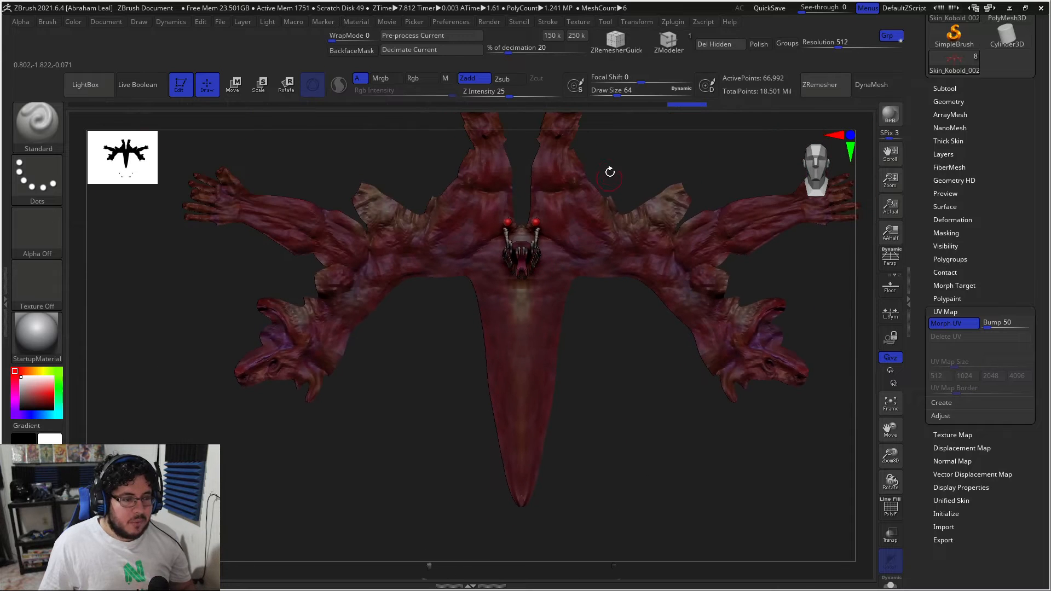
left_click_drag(609, 177, 614, 290, "alt")
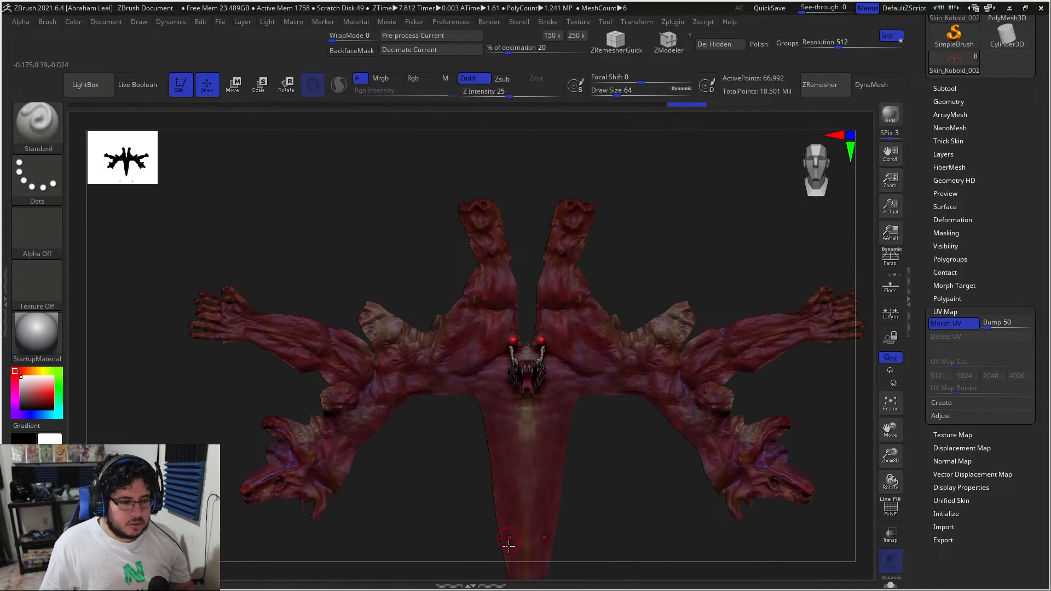
left_click_drag(509, 539, 605, 439, "alt")
left_click(943, 328)
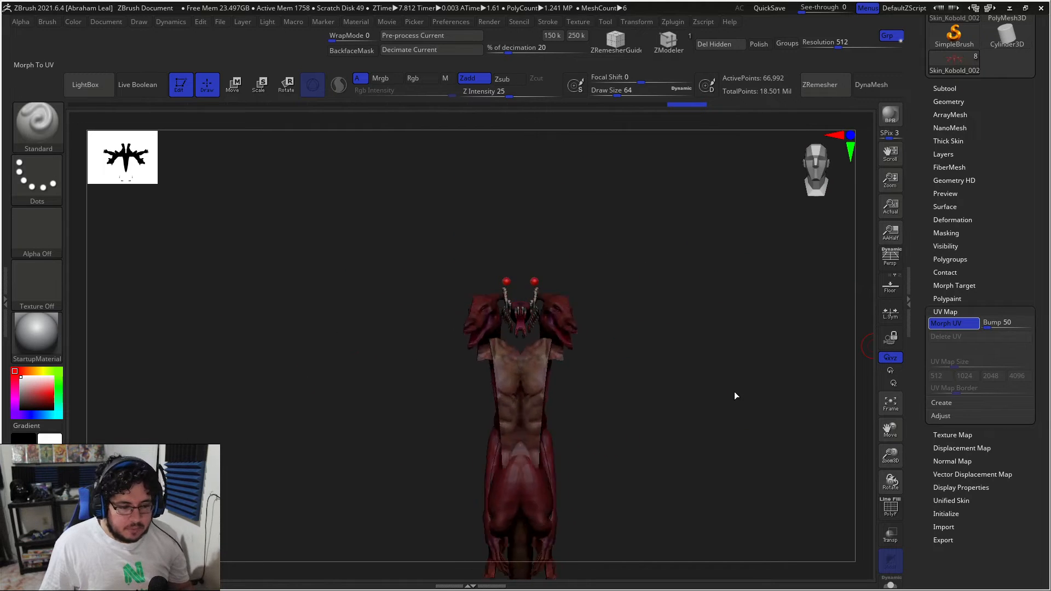
left_click_drag(730, 328, 735, 411)
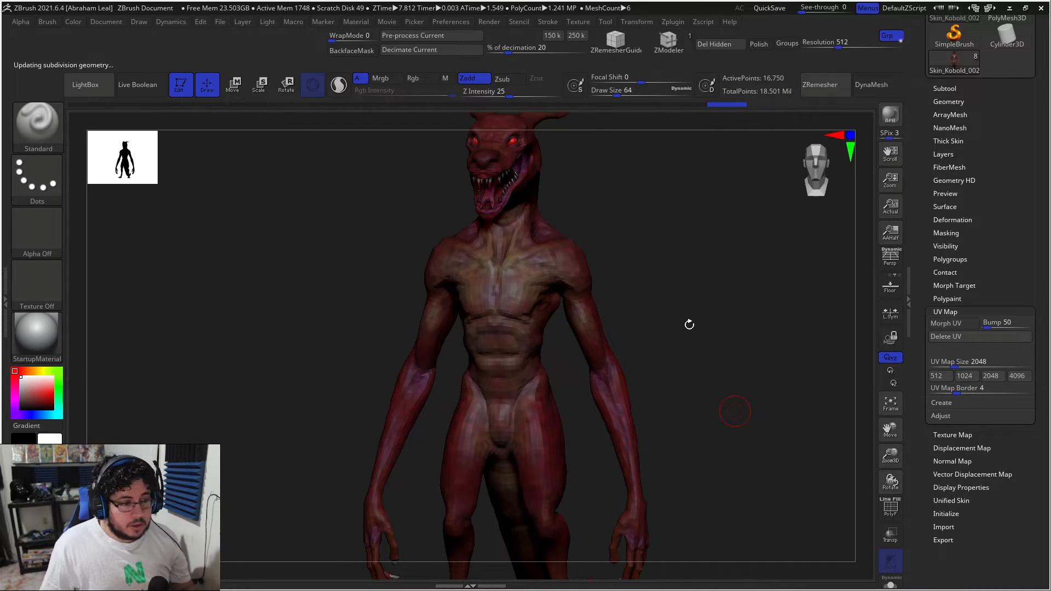
Append a cube as a new subtool and make it the active one for transforming.
key("shift+d")
mouse_move(701, 315)
left_mouse_down()
mouse_move(688, 317)
mouse_move(730, 248)
mouse_move(755, 265)
mouse_move(871, 148)
left_mouse_up()
left_click(953, 89)
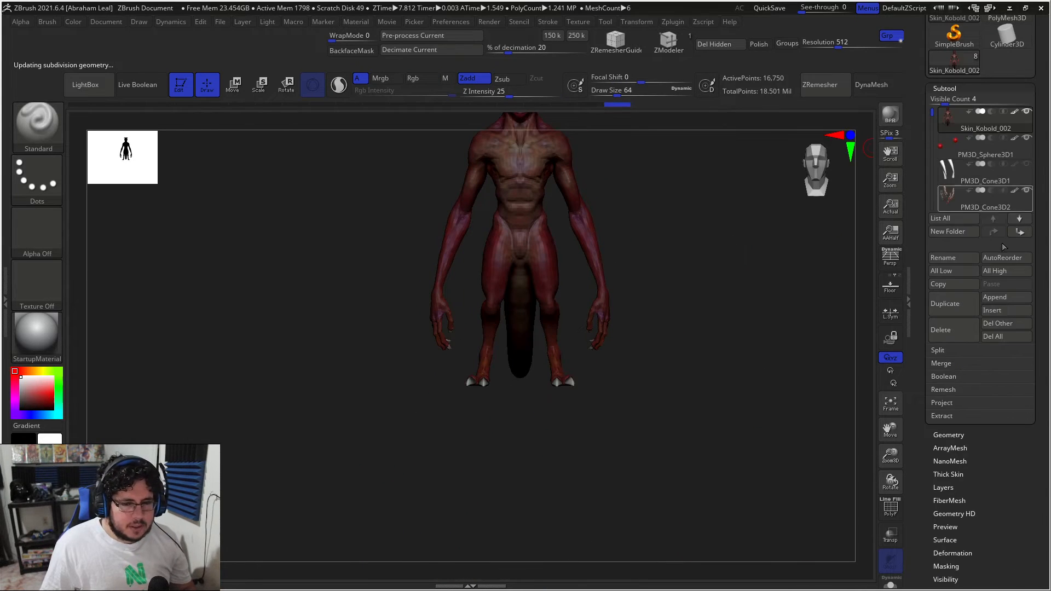
left_click(987, 297)
left_click(729, 311)
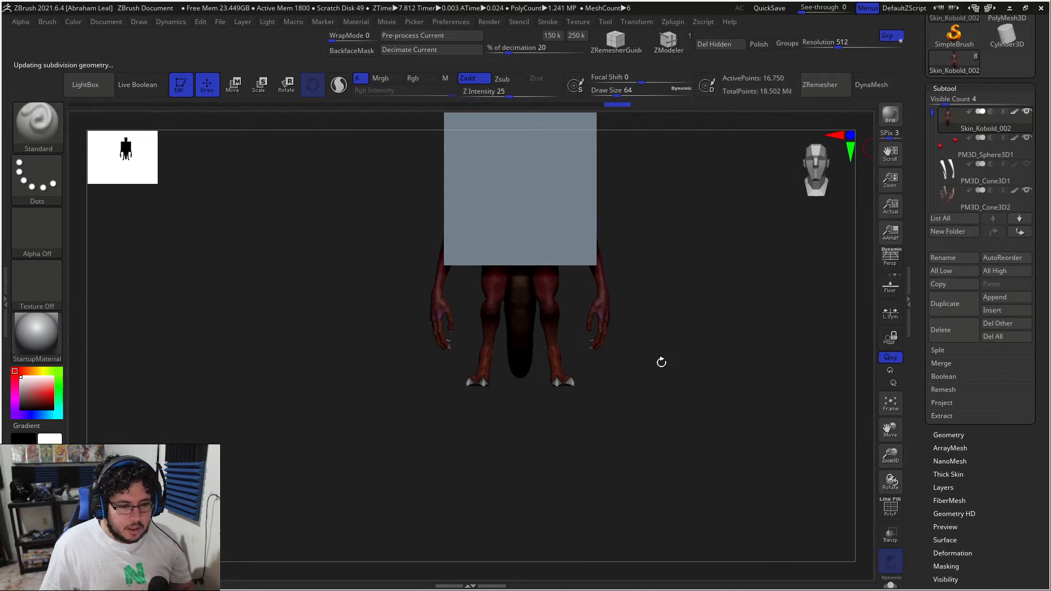
key("r")
left_click(550, 221, "alt")
Flatten the cube into a thin, wider ground platform and lower it beneath the kobold's feet.
left_click_drag(671, 265, 674, 327, "alt")
left_click_drag(524, 188, 534, 459)
left_click_drag(665, 406, 582, 410, "shift")
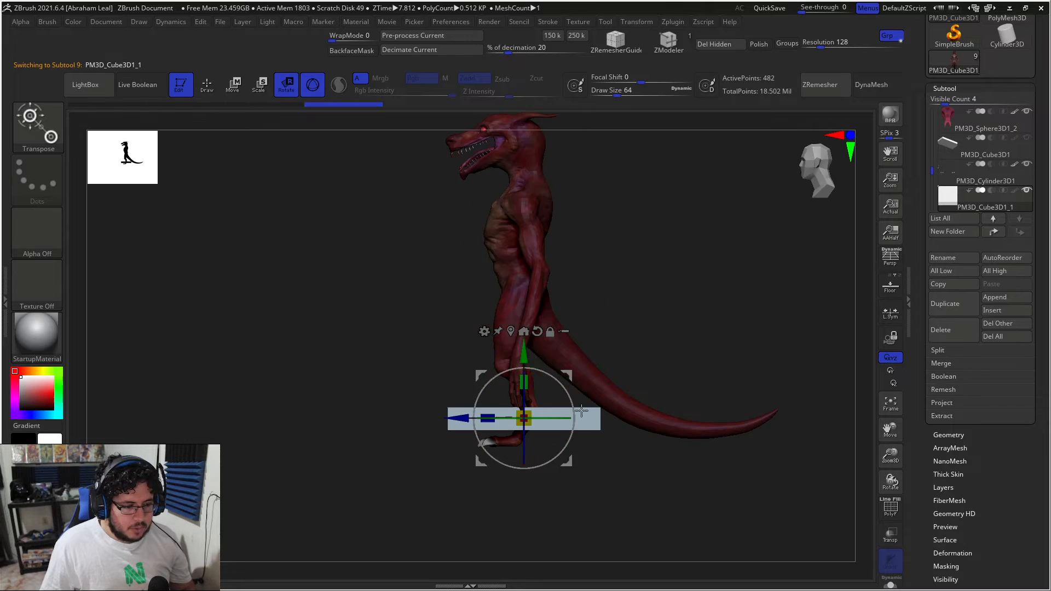
left_click_drag(524, 353, 524, 392)
left_click_drag(487, 458, 429, 459)
mouse_move(378, 389)
left_mouse_down()
mouse_move(441, 436)
mouse_move(466, 412)
left_mouse_up()
Fine-tune the platform's height so its upper face meets the kobold's soles, and reselect the kobold skin subtool.
left_click_drag(692, 323, 668, 292, "shift")
key("q")
left_click_drag(619, 349, 627, 471, "alt")
key("w")
left_click_drag(525, 389, 526, 385)
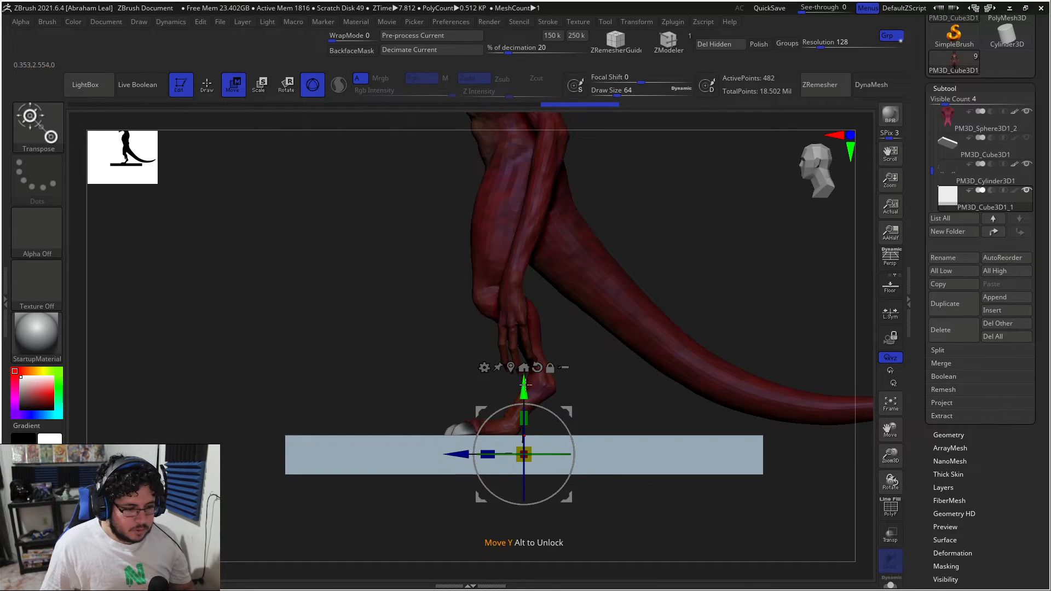
key("q")
left_click_drag(640, 240, 648, 218, "alt")
left_click(519, 248, "alt")
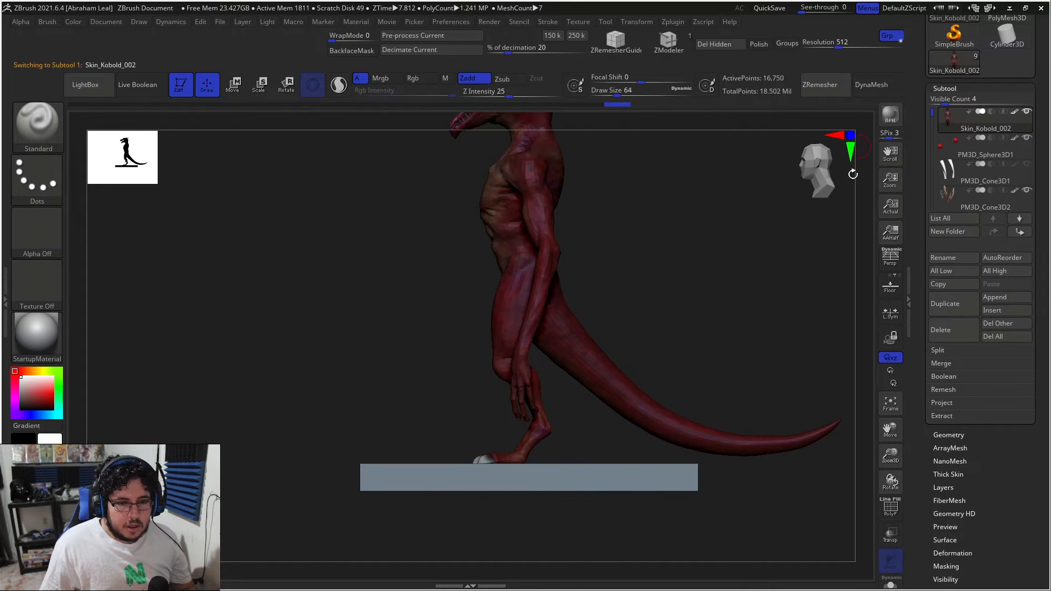
Set all subtools to their lowest subdivision level and create a combined TPose mesh with Transpose Master.
left_click_drag(742, 247, 654, 384)
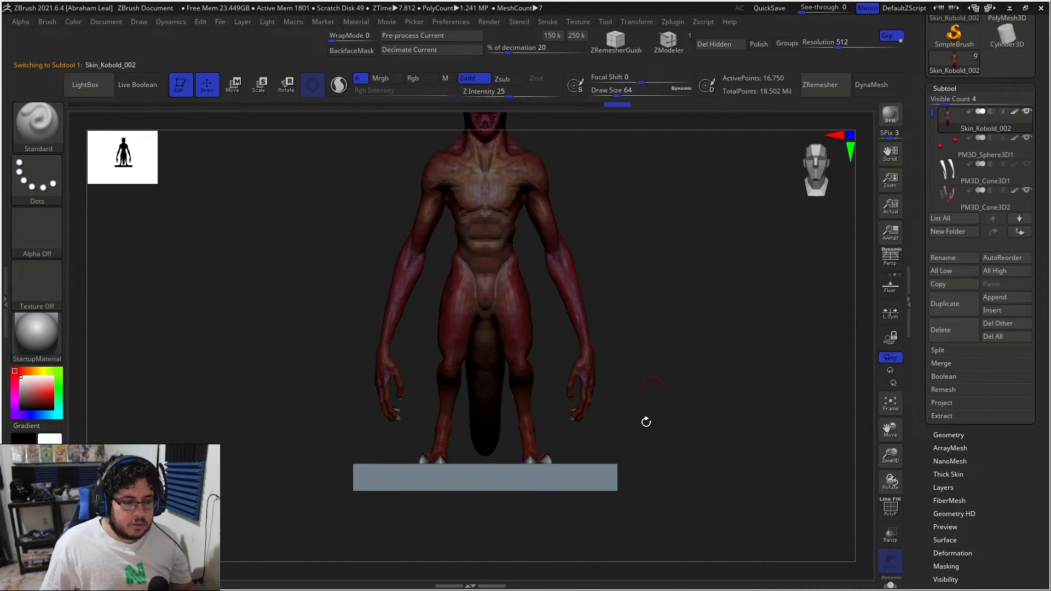
left_click_drag(627, 441, 707, 346)
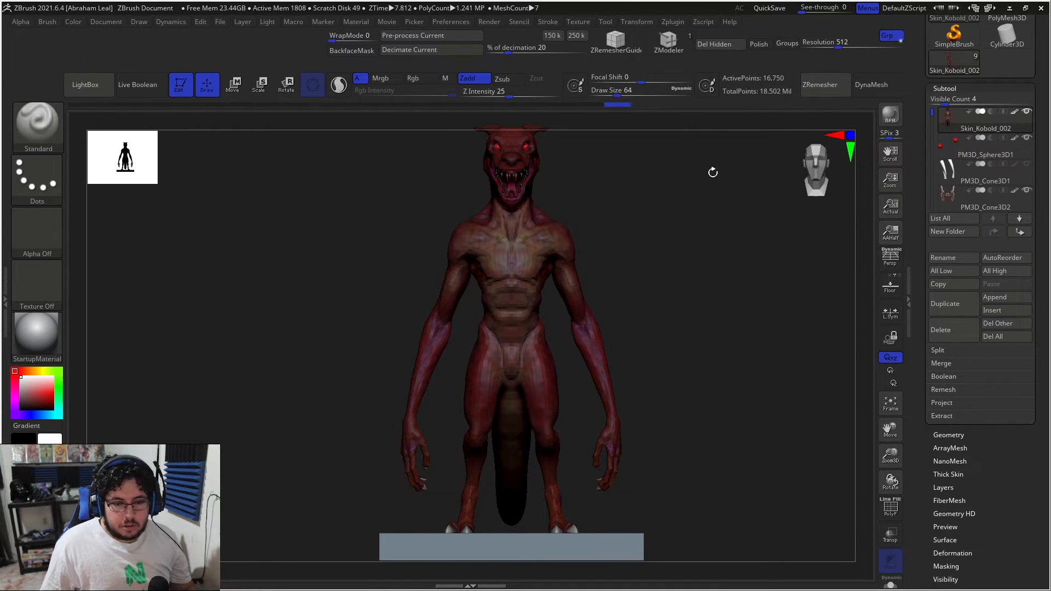
left_click(954, 269)
left_click(676, 21)
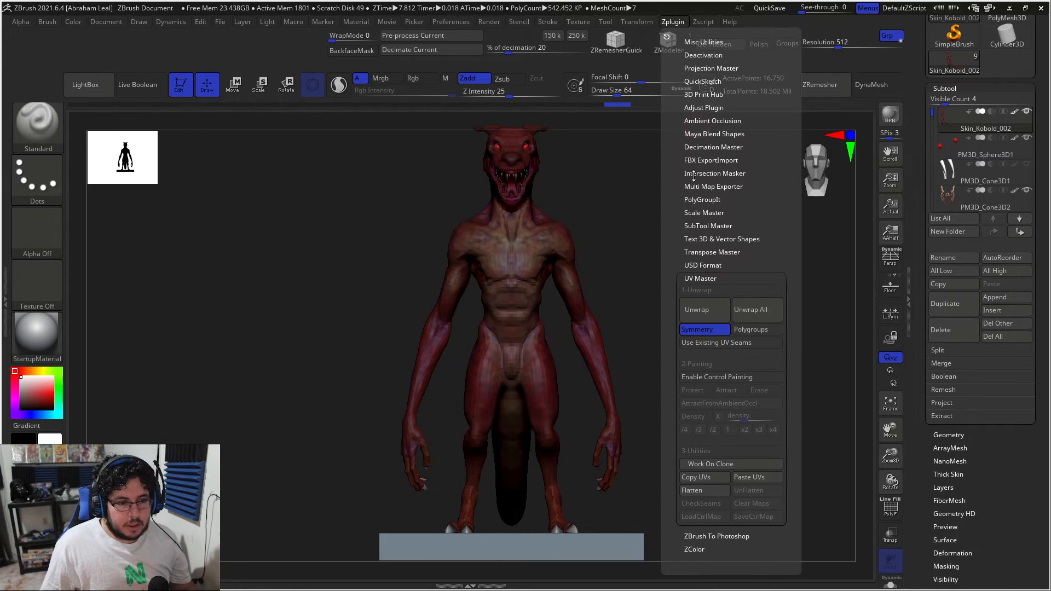
left_click(712, 269)
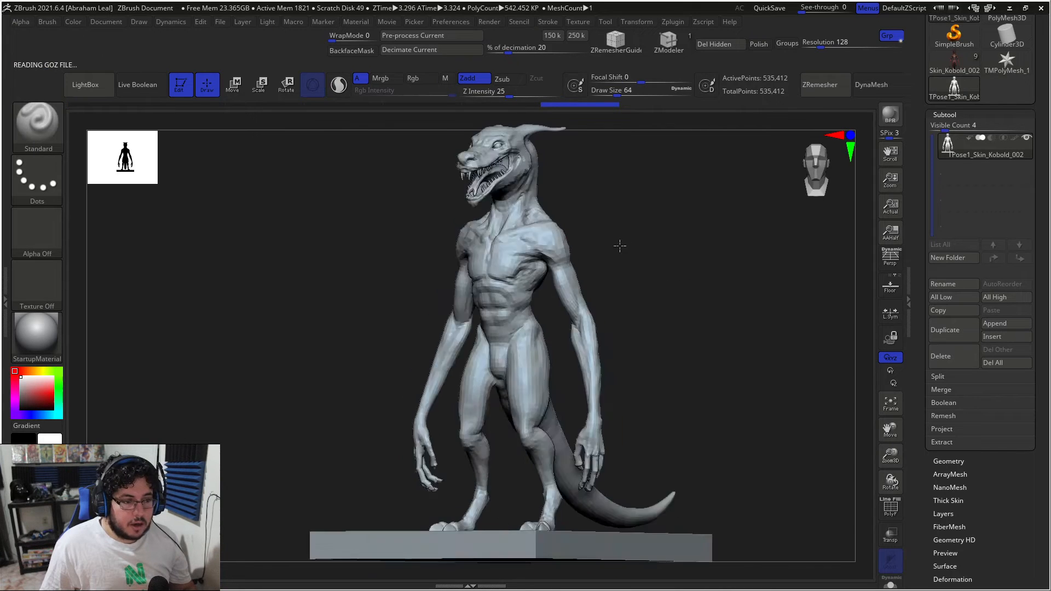
Isolate the ground platform in the TPose mesh, mask it completely, and show the whole mesh again.
left_click_drag(627, 246, 594, 336)
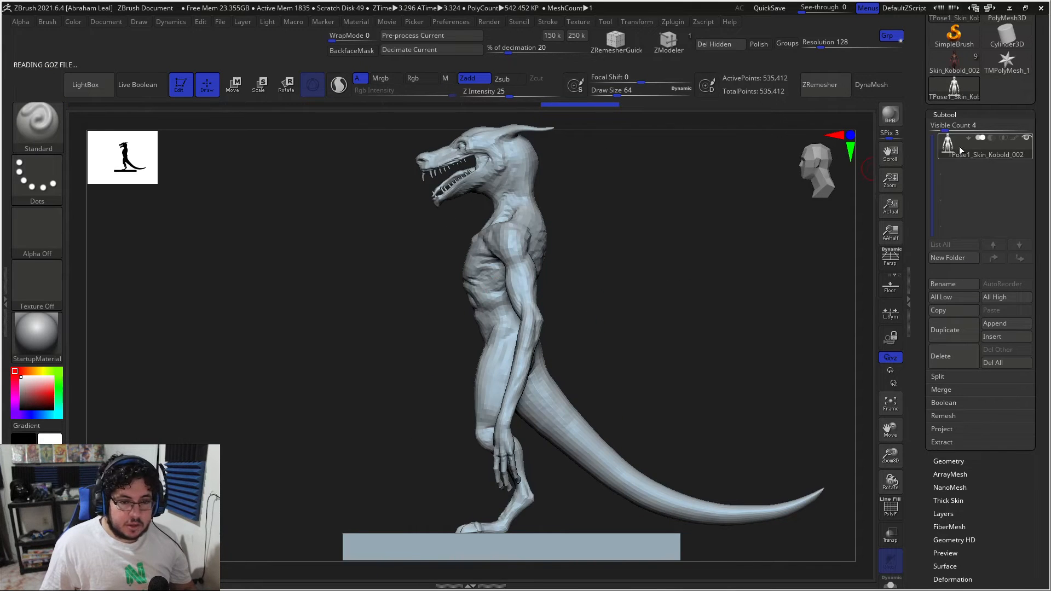
left_click_drag(750, 296, 764, 194, "alt")
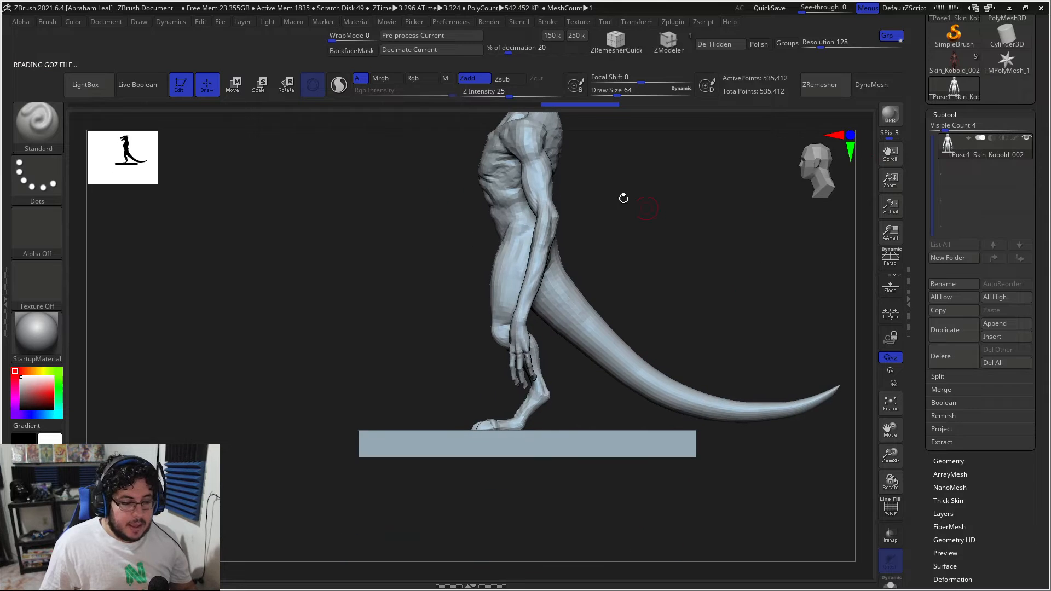
left_click_drag(626, 247, 673, 372, "alt")
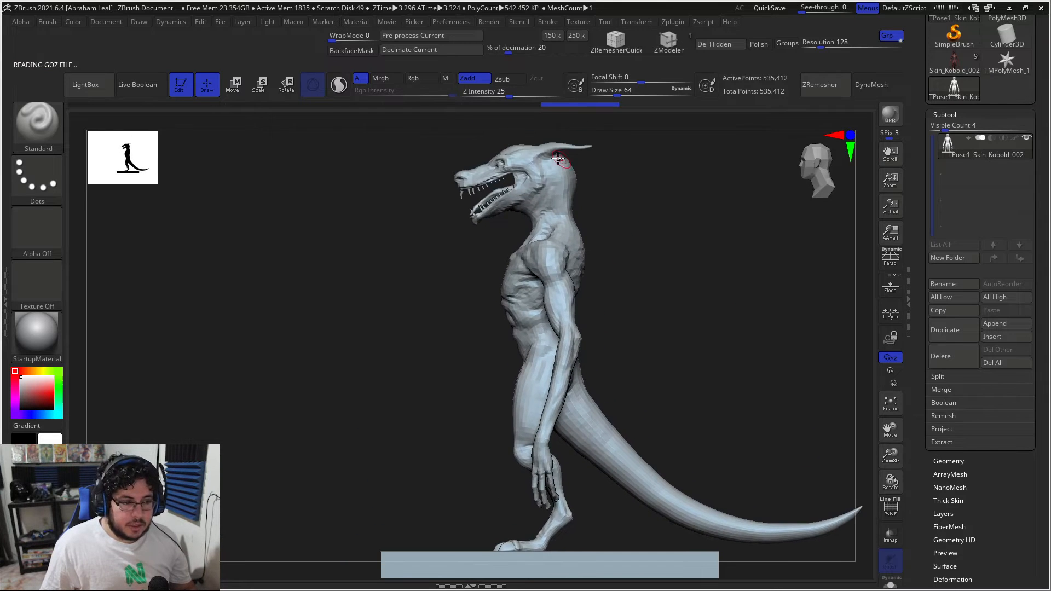
left_click_drag(696, 362, 692, 282, "alt")
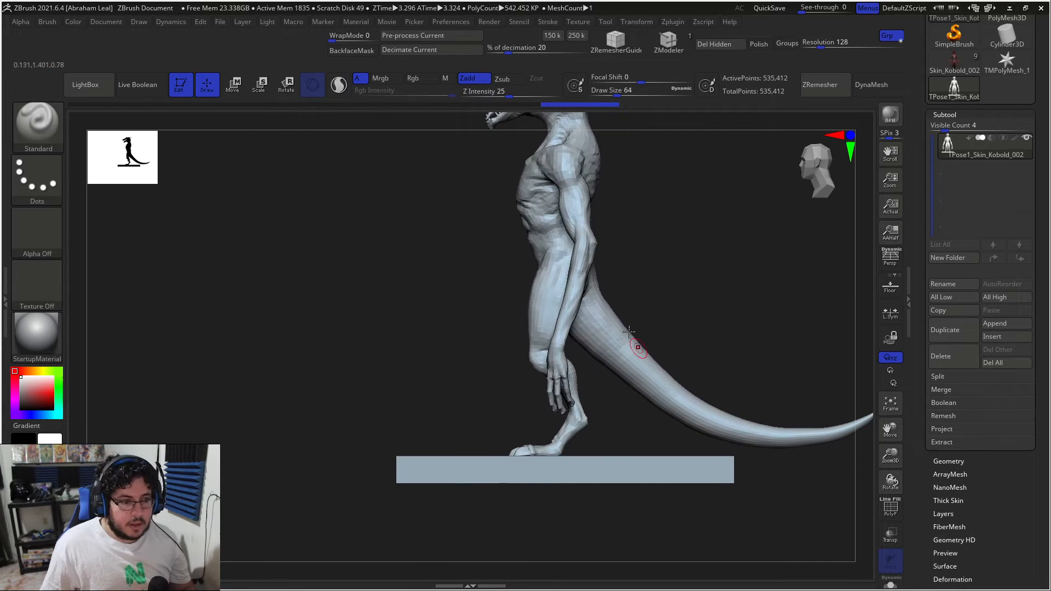
left_click(610, 465, "ctrl+shift")
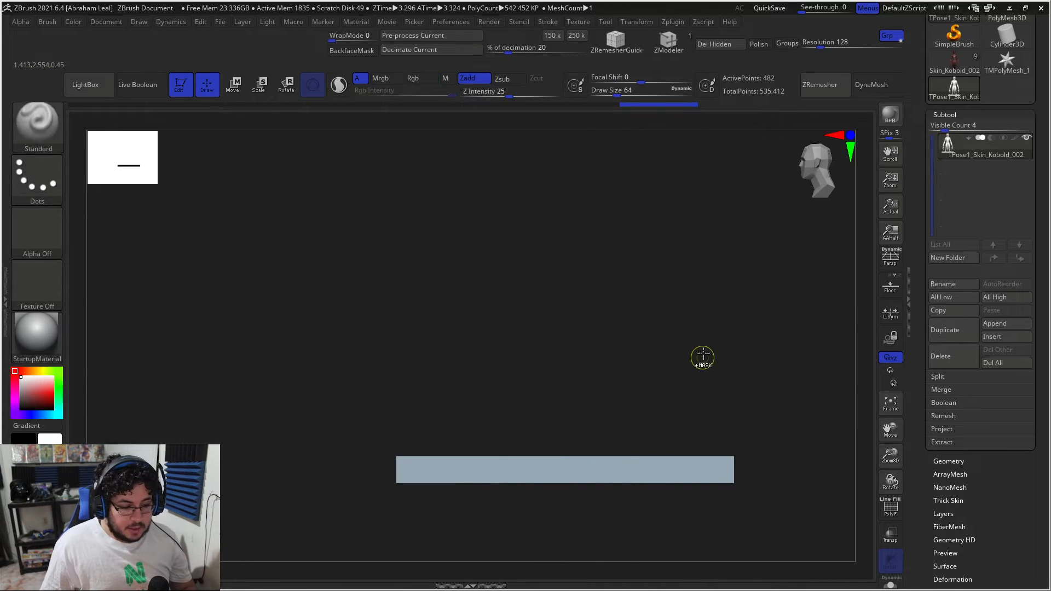
left_click(703, 358, "ctrl")
left_click(718, 314, "ctrl+shift")
Lower the unmasked kobold slightly so its feet sink into the masked platform.
key("w")
mouse_move(700, 284)
left_mouse_down("alt")
mouse_move(599, 263)
mouse_move(659, 263)
mouse_move(657, 214)
left_mouse_up("alt")
left_click_drag(570, 131, 571, 146)
left_click_drag(653, 214, 683, 255, "alt")
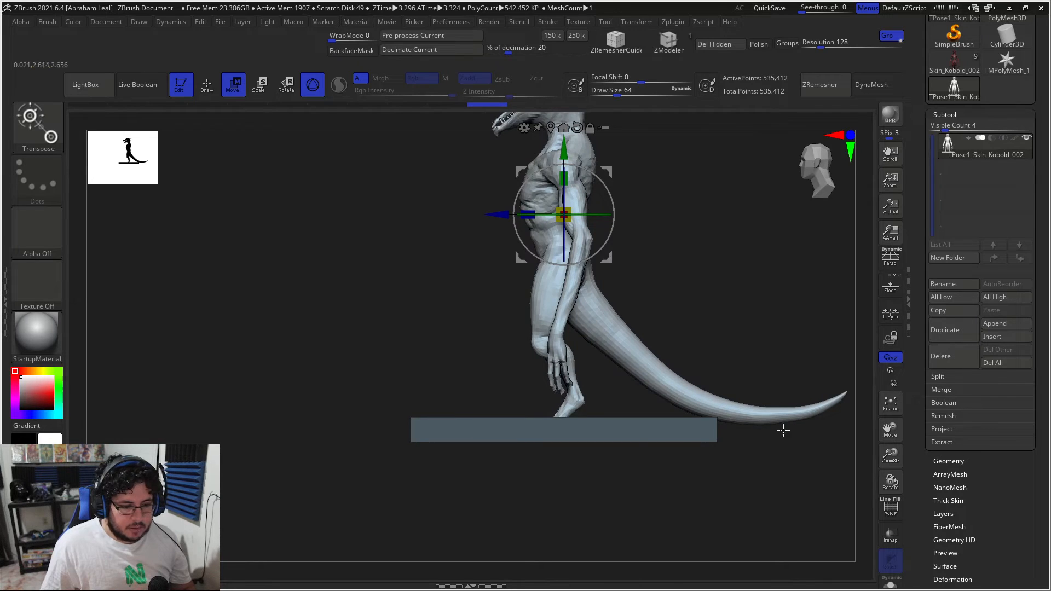
mouse_move(720, 345)
left_mouse_down()
mouse_move(718, 300)
mouse_move(726, 404)
left_mouse_up()
key("q")
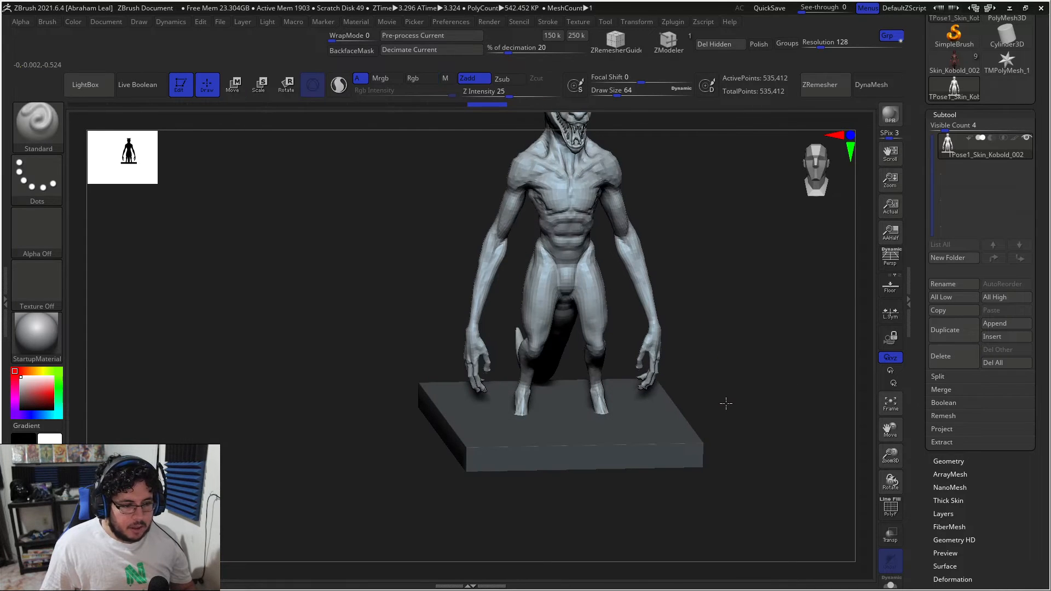
Choose the MaskLasso brush, isolate the kobold's skin, and mask its left leg from thigh to foot.
left_click(49, 130, "ctrl")
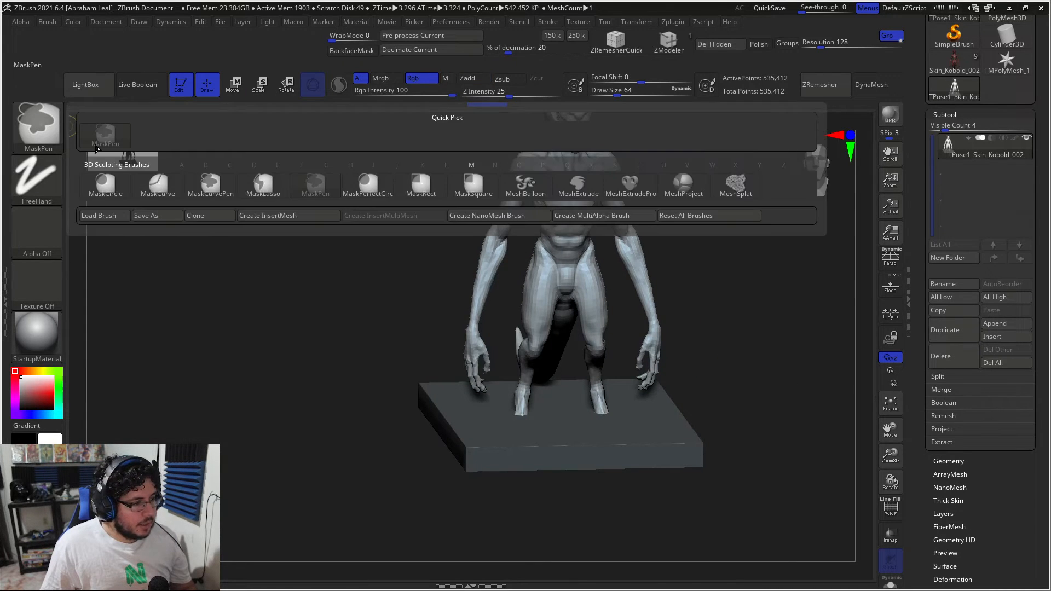
left_click(263, 187, "ctrl")
left_click_drag(727, 281, 734, 342)
left_click(609, 302, "ctrl+shift")
left_click_drag(709, 417, 676, 334, "alt")
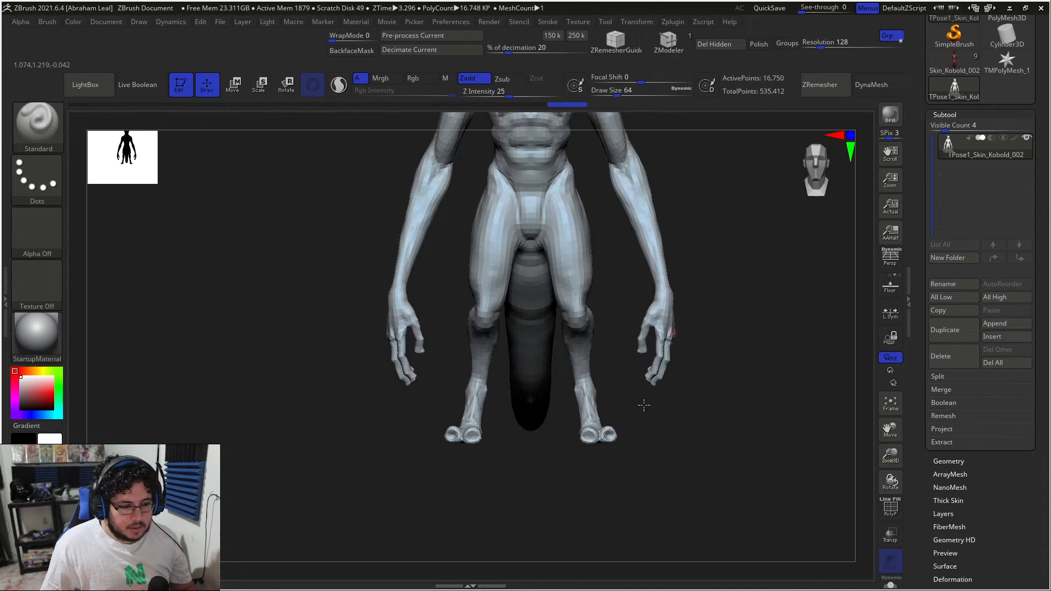
left_click_drag(636, 498, 593, 239, "ctrl")
left_click_drag(589, 200, 590, 202, "ctrl")
mouse_move(630, 438)
left_mouse_down("ctrl")
mouse_move(622, 258)
mouse_move(592, 164)
mouse_move(547, 184)
mouse_move(542, 299)
mouse_move(570, 460)
mouse_move(655, 491)
left_mouse_up("ctrl")
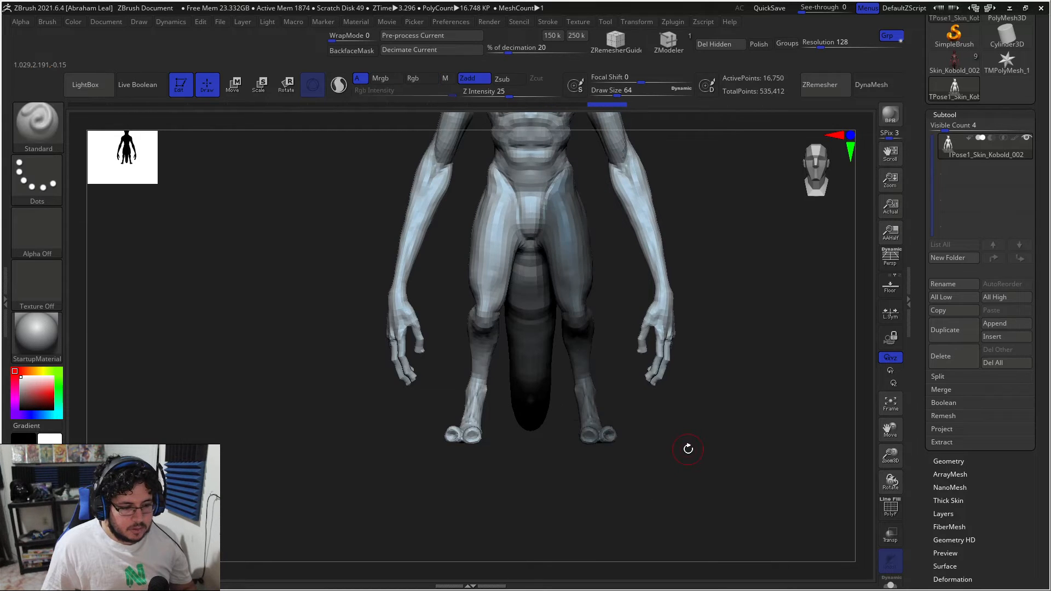
Show the complete TPose mesh and refine the mask around the left leg's knee.
left_click(733, 383, "ctrl+shift")
left_click_drag(742, 401, 737, 444)
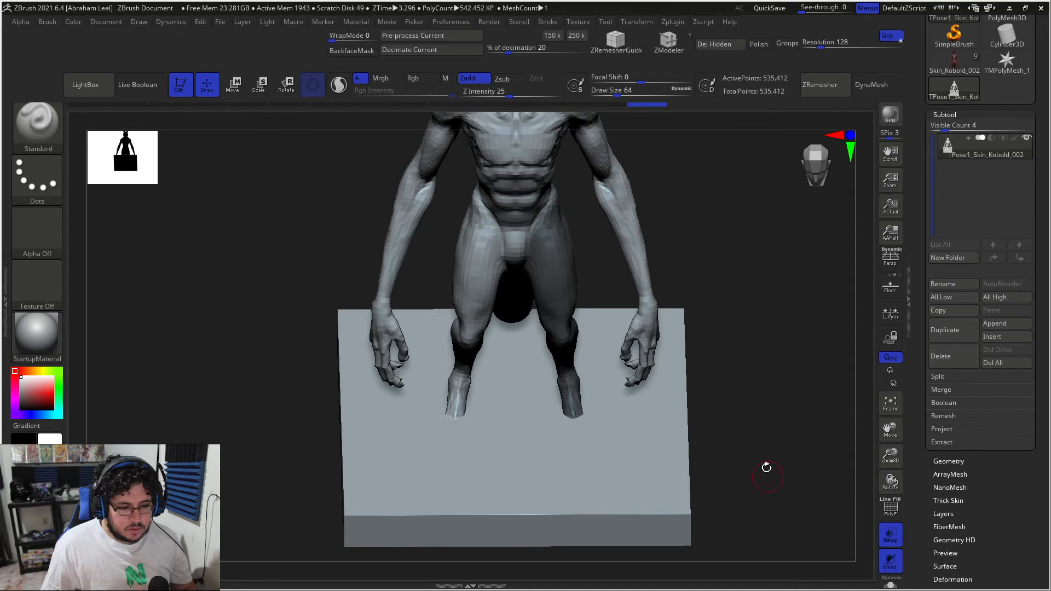
left_click_drag(767, 481, 772, 438, "alt")
mouse_move(577, 330)
left_mouse_down("ctrl")
mouse_move(534, 333)
mouse_move(548, 329)
left_mouse_up("ctrl")
mouse_move(714, 371)
left_mouse_down("ctrl")
mouse_move(733, 406)
mouse_move(713, 342)
mouse_move(610, 307)
mouse_move(636, 308)
mouse_move(623, 307)
left_mouse_up("ctrl")
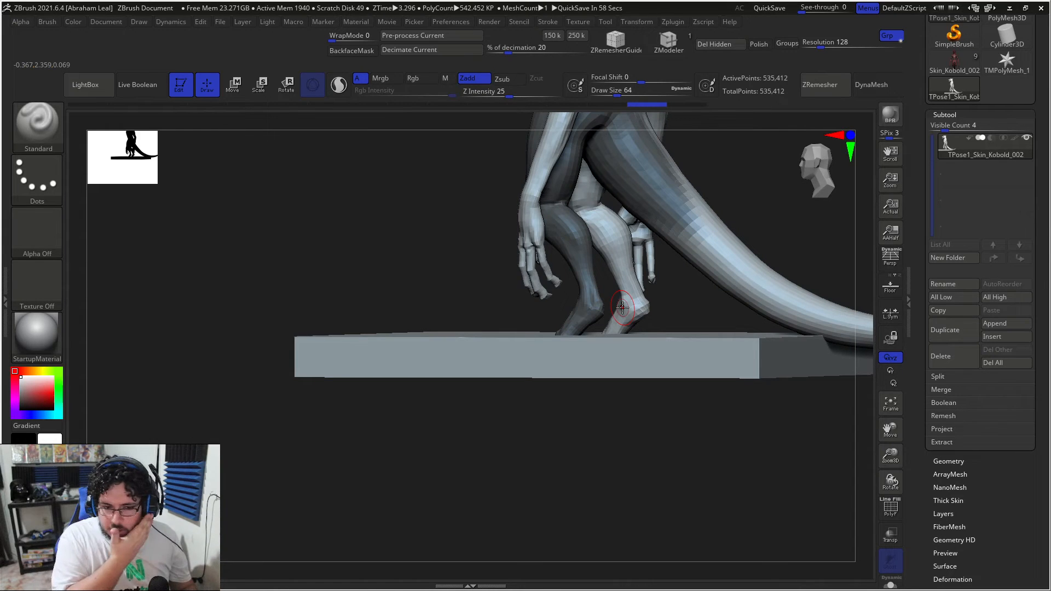
Hide only the ground platform and extend the lasso mask over the left lower leg and foot with its claws.
left_click(623, 309, "ctrl+shift")
left_click_drag(664, 423, 680, 422)
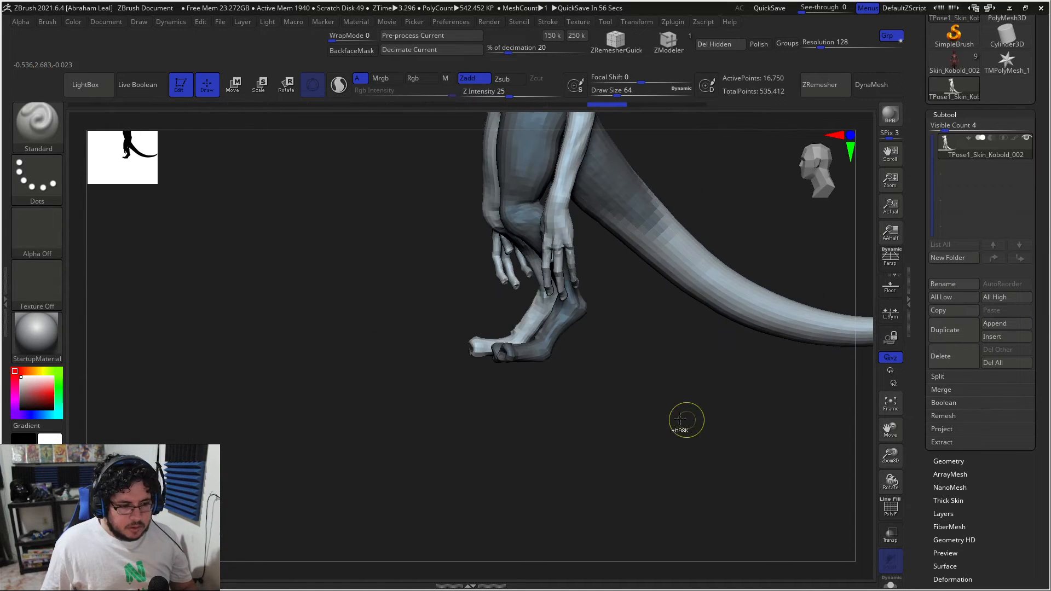
left_click(668, 422, "ctrl+shift")
left_click(665, 360, "ctrl+shift")
left_click_drag(722, 469, 760, 448, "ctrl+shift")
mouse_move(632, 433)
left_mouse_down()
mouse_move(664, 440)
mouse_move(591, 419)
left_mouse_up()
mouse_move(586, 329)
left_mouse_down("ctrl")
mouse_move(507, 371)
mouse_move(715, 333)
left_mouse_up("ctrl")
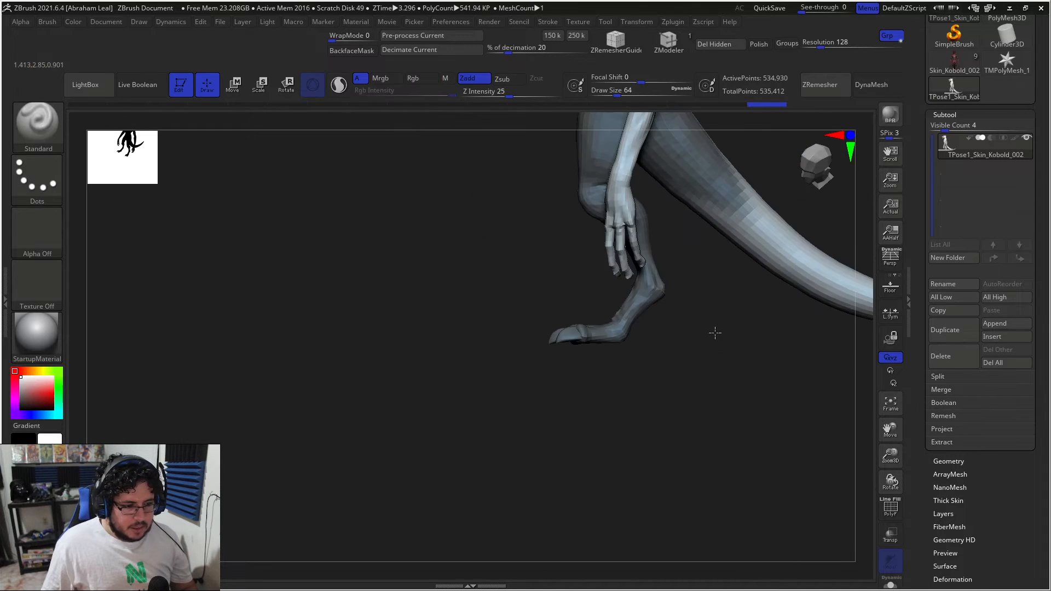
Invert the mask to free the left leg, show the ground platform again, and soften the mask's edge.
left_click(743, 392, "ctrl")
left_click_drag(793, 206, 754, 274, "alt")
left_click(773, 235, "ctrl+shift")
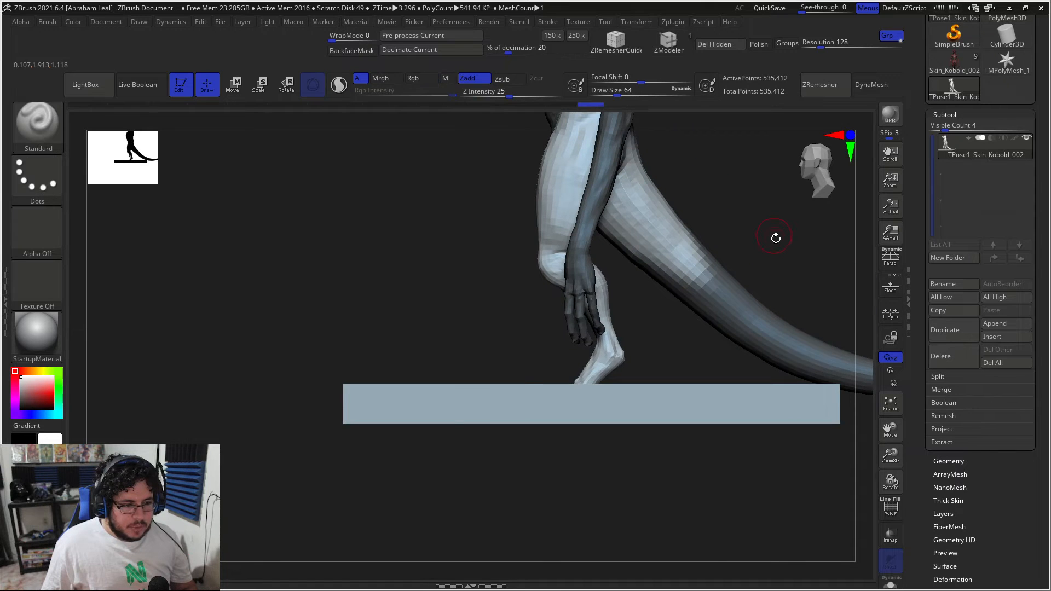
left_click_drag(776, 238, 770, 306, "alt")
left_click(724, 371, "ctrl")
left_click(724, 371, "ctrl")
left_click(724, 370, "ctrl")
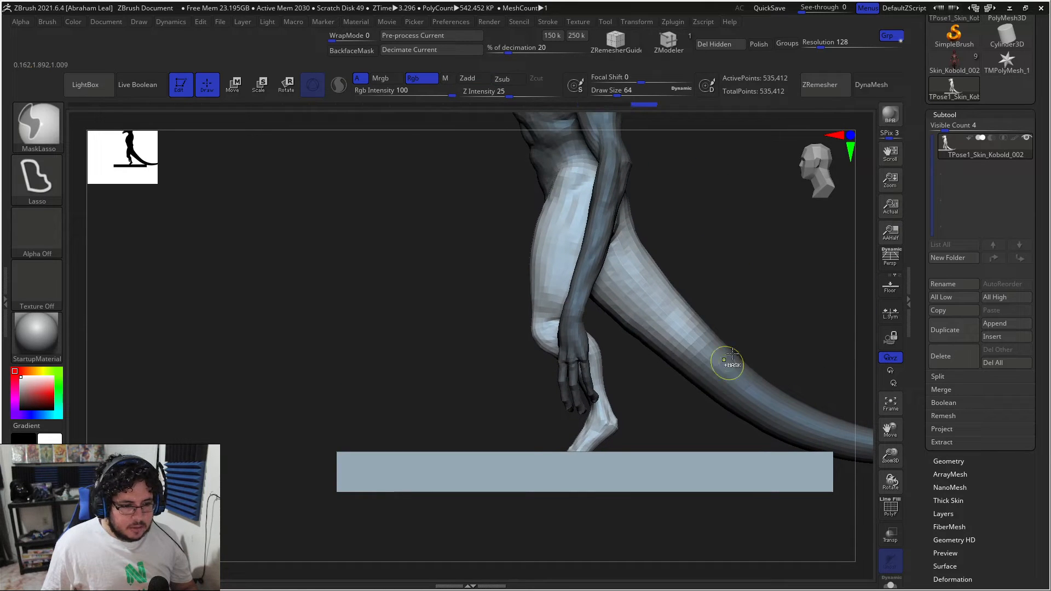
Lasso-mask the unmasked base of the tail and blur the mask around the left hip.
mouse_move(693, 398)
left_mouse_down("ctrl")
mouse_move(642, 245)
mouse_move(712, 382)
left_mouse_up("ctrl")
left_click(677, 326, "ctrl")
left_click(676, 327, "ctrl")
mouse_move(724, 273)
left_mouse_down()
mouse_move(704, 274)
mouse_move(740, 263)
left_mouse_up()
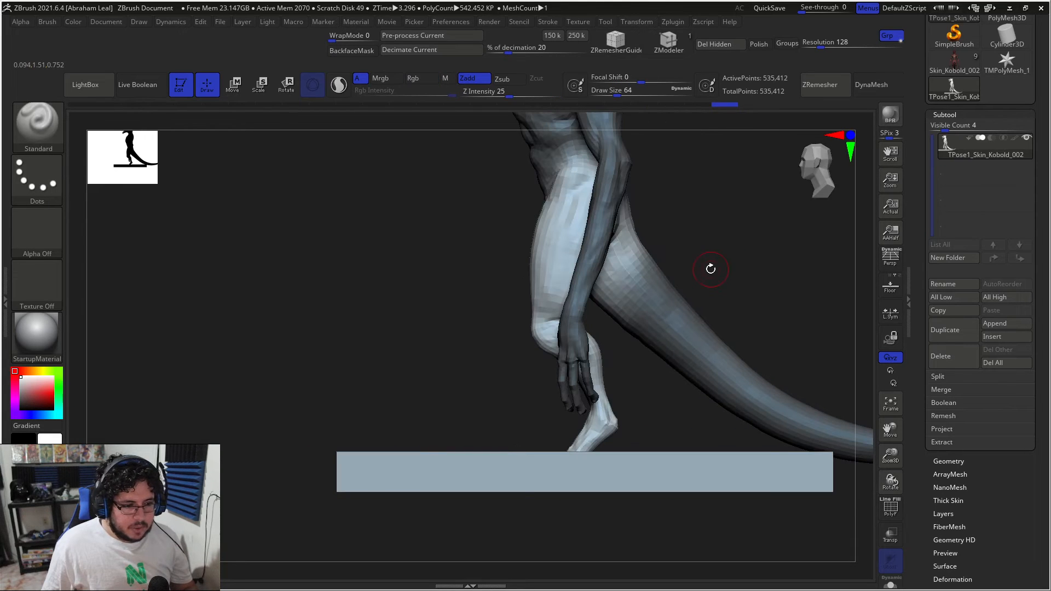
Position the transform gizmo at the left hip joint and try rotating the leg.
key("w")
left_click_drag(687, 186, 721, 311, "alt")
left_click_drag(620, 182, 620, 257, "alt")
left_click_drag(714, 276, 732, 196, "alt")
left_click_drag(638, 181, 638, 189, "alt")
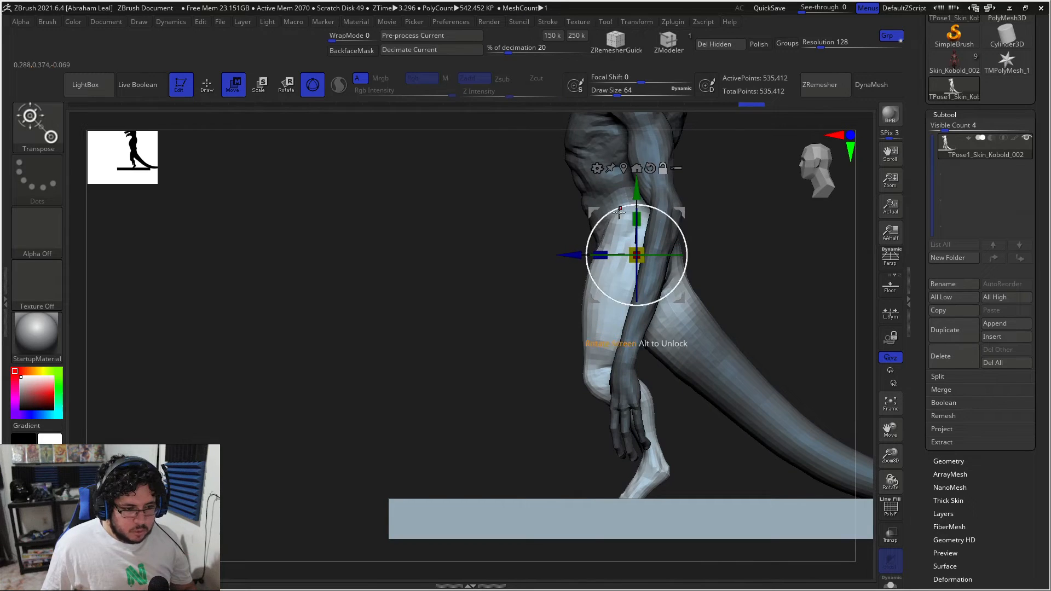
left_click_drag(580, 253, 570, 254, "alt")
left_click_drag(659, 217, 660, 218)
key("ctrl+z")
Isolate the ground platform to mask it completely, and restore the visibility of the whole mesh.
left_click_drag(774, 335, 752, 260, "alt")
left_click(740, 440, "ctrl")
key("ctrl+z")
left_click(734, 449, "ctrl")
key("ctrl+z")
left_click_drag(711, 390, 739, 423)
left_click(740, 460, "ctrl+shift")
left_click(775, 293, "ctrl")
left_click(787, 279, "ctrl+shift")
Rotate the unmasked left leg forward at the hip in side view.
mouse_move(791, 274)
left_mouse_down("shift")
mouse_move(643, 184)
mouse_move(645, 192)
mouse_move(640, 177)
left_mouse_up("shift")
key("w")
mouse_move(737, 272)
left_mouse_down()
mouse_move(704, 256)
mouse_move(781, 277)
mouse_move(712, 239)
mouse_move(741, 352)
mouse_move(687, 202)
mouse_move(581, 231)
mouse_move(658, 307)
mouse_move(734, 356)
mouse_move(732, 335)
mouse_move(600, 239)
left_mouse_up()
left_click_drag(603, 239, 607, 239)
left_click_drag(709, 207, 744, 214, "shift")
Lasso-mask the left thigh and bend the lower leg backward with the gizmo centred on the knee.
mouse_move(694, 154)
left_mouse_down("alt")
mouse_move(706, 192)
mouse_move(575, 155)
mouse_move(511, 308)
left_mouse_up("alt")
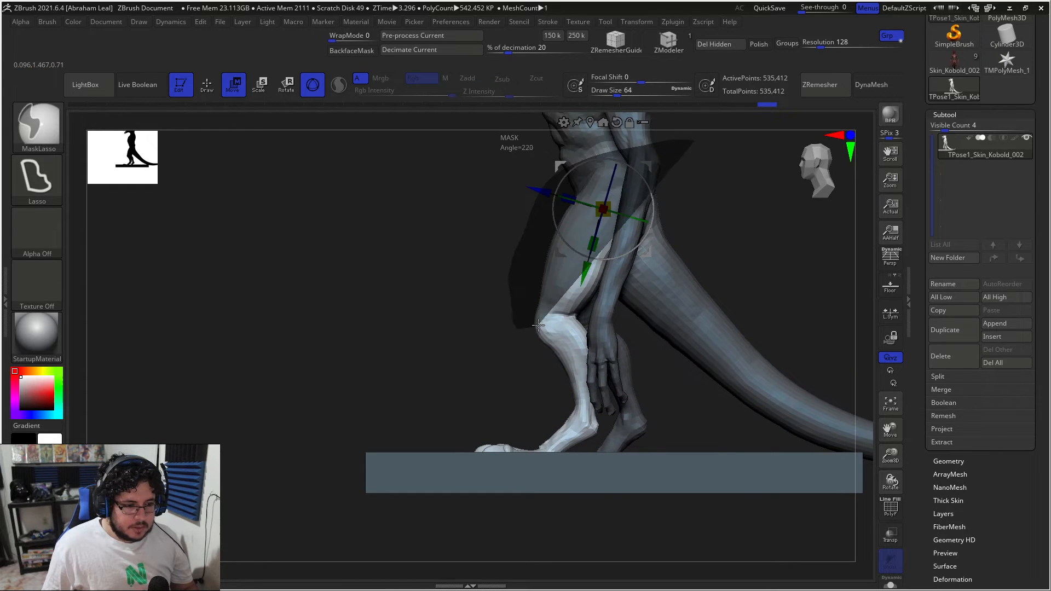
left_click_drag(616, 317, 614, 309, "ctrl")
left_click_drag(586, 271, 555, 379)
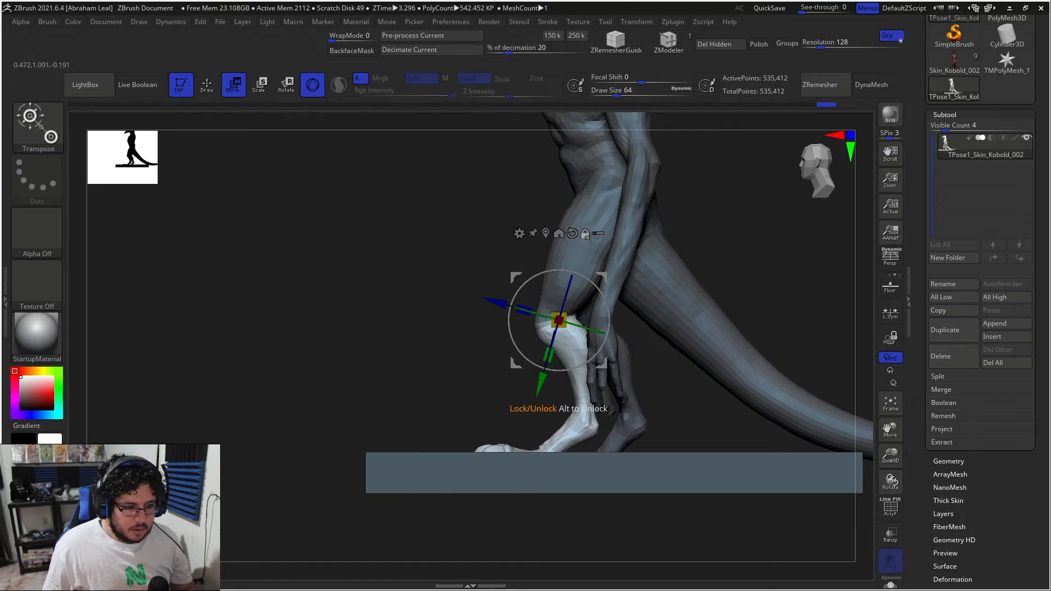
mouse_move(603, 280)
left_mouse_down()
mouse_move(589, 279)
mouse_move(606, 277)
left_mouse_up()
left_click_drag(685, 218, 698, 296, "alt")
mouse_move(722, 189)
left_mouse_down("ctrl")
mouse_move(674, 174)
mouse_move(718, 268)
mouse_move(724, 224)
left_mouse_up("ctrl")
mouse_move(739, 207)
left_mouse_down("ctrl")
mouse_move(552, 154)
mouse_move(647, 391)
mouse_move(736, 336)
left_mouse_up("ctrl")
left_click_drag(619, 378, 608, 362)
key("ctrl+z")
mouse_move(722, 346)
left_mouse_down("alt")
mouse_move(629, 303)
mouse_move(728, 290)
mouse_move(521, 402)
mouse_move(794, 329)
left_mouse_up("alt")
mouse_move(660, 284)
left_mouse_down("alt")
mouse_move(508, 333)
mouse_move(565, 291)
mouse_move(547, 266)
mouse_move(514, 255)
mouse_move(526, 263)
left_mouse_up("alt")
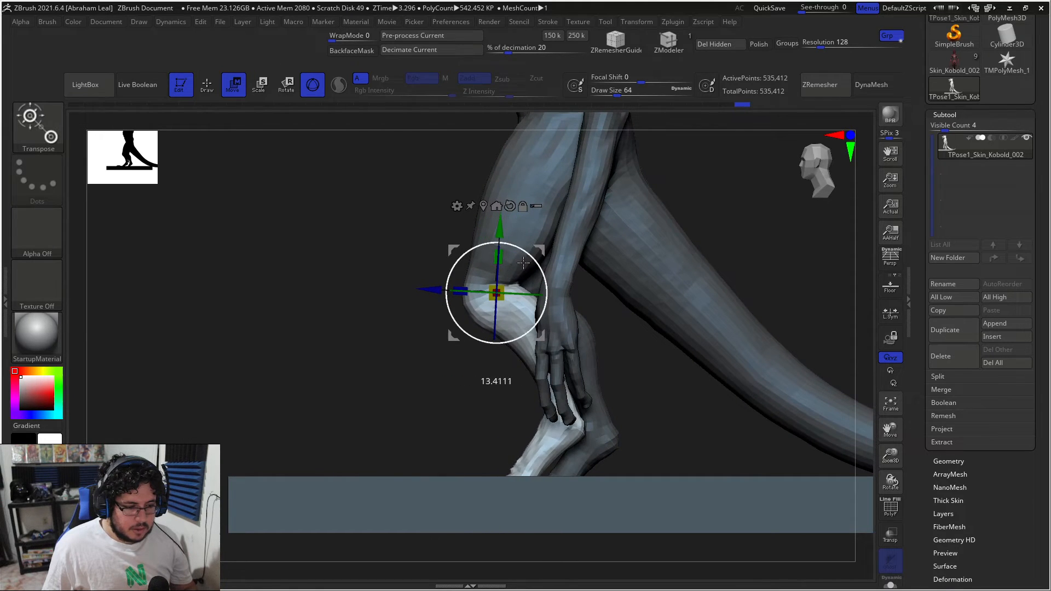
Mask the left shin down to the ankle and rotate the foot upward about the ankle by about 21 degrees.
left_click_drag(438, 416, 408, 361, "alt")
left_click_drag(408, 362, 384, 308, "alt")
left_click_drag(619, 181, 430, 258, "ctrl")
key("ctrl+z")
mouse_move(425, 174)
left_mouse_down("ctrl")
mouse_move(399, 202)
mouse_move(469, 350)
mouse_move(515, 364)
mouse_move(657, 219)
mouse_move(519, 184)
left_mouse_up("ctrl")
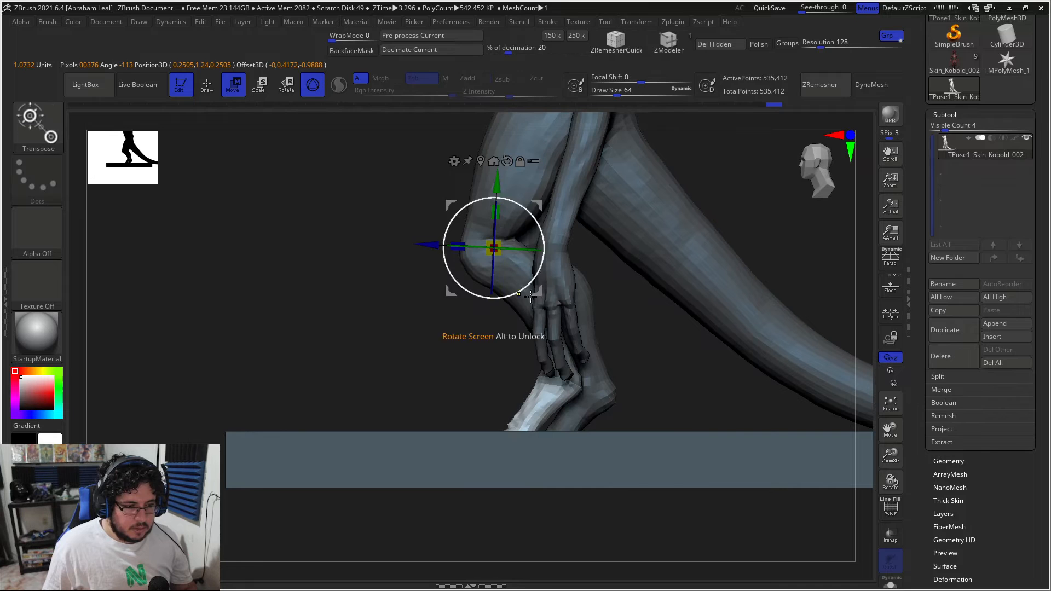
left_click_drag(668, 340, 654, 310, "alt")
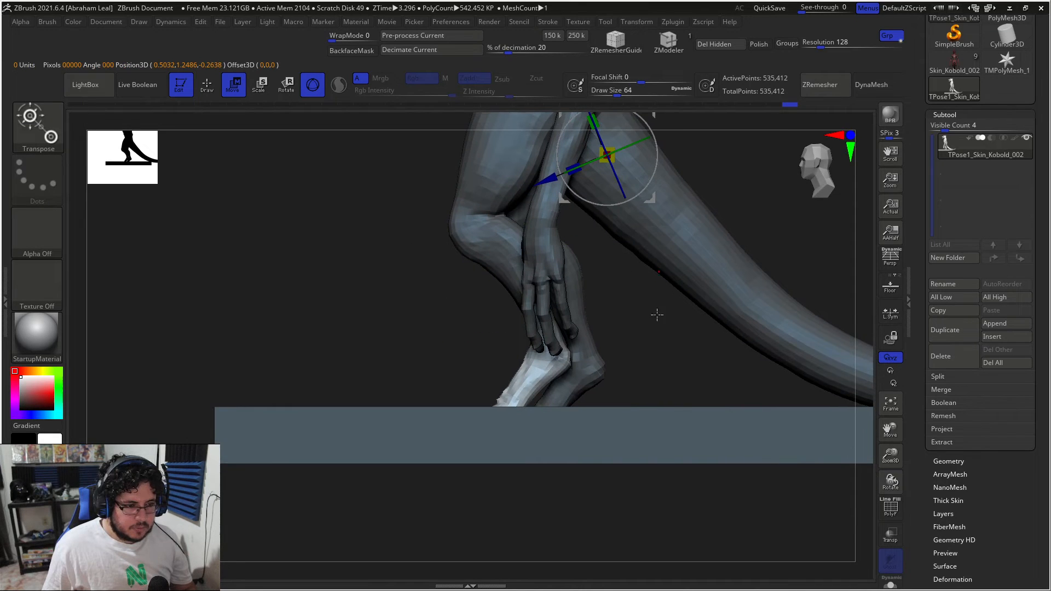
left_click_drag(661, 274, 653, 327, "alt")
left_click_drag(573, 143, 639, 299, "alt")
left_click_drag(587, 395, 469, 432, "alt")
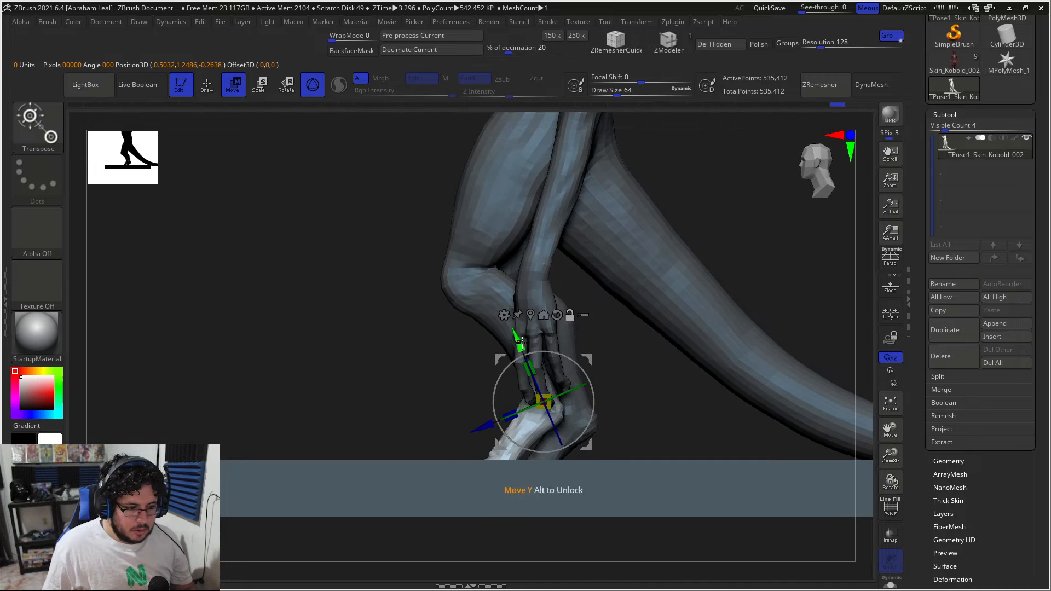
left_click_drag(573, 363, 575, 379)
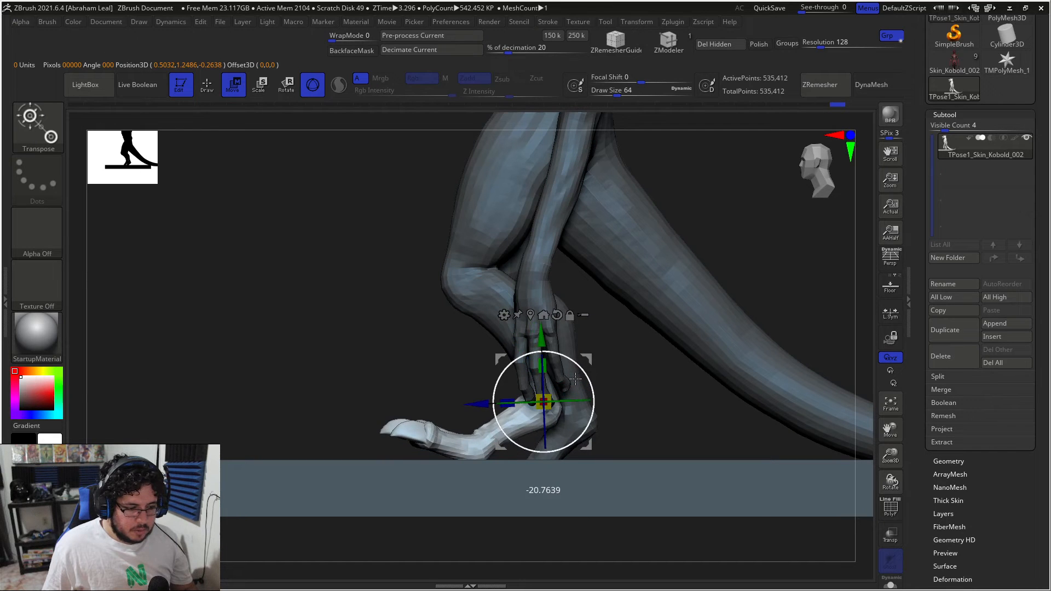
Mask the rear of the left foot and rotate the toes down flat onto the platform.
left_click_drag(458, 382, 475, 357, "alt")
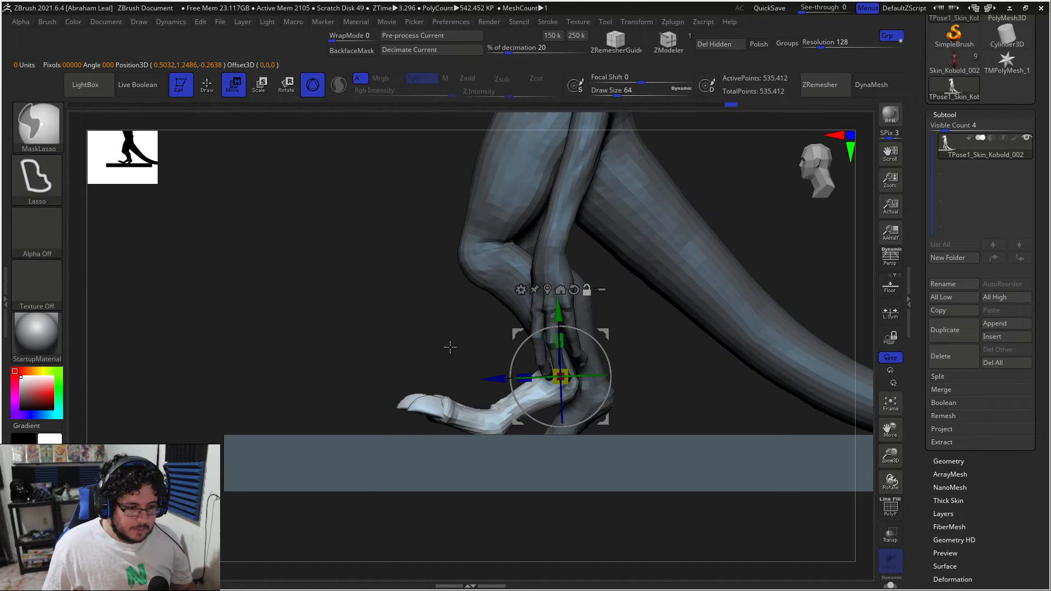
left_click_drag(497, 432, 499, 434, "ctrl")
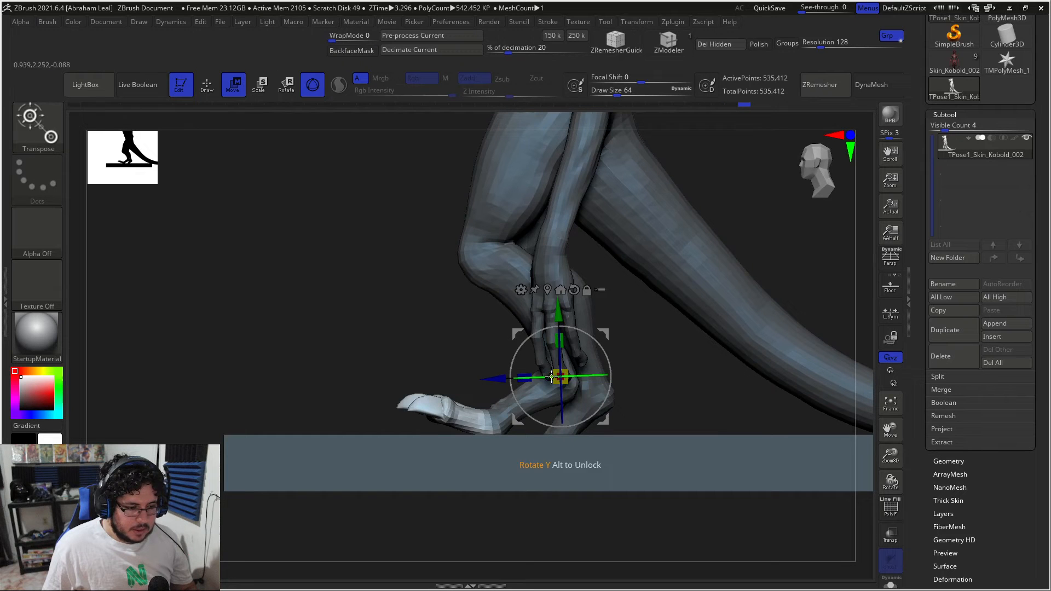
left_click_drag(488, 362, 488, 361)
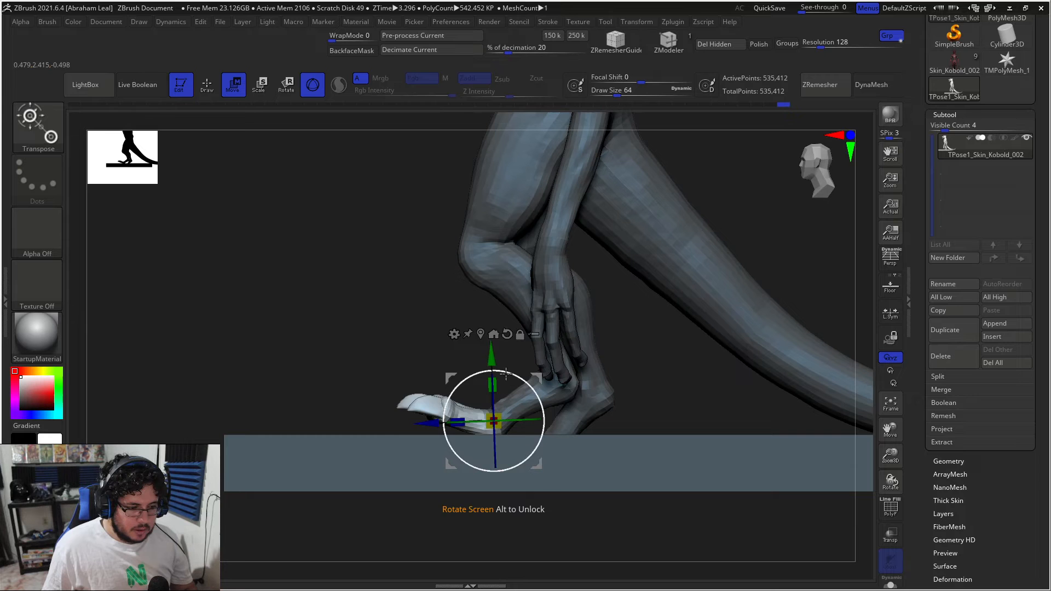
key("q")
left_click_drag(394, 338, 482, 362)
Clear the mask and lasso-mask the kobold's upper body, including the head and both arms.
mouse_move(703, 340)
left_mouse_down("ctrl")
mouse_move(710, 296)
mouse_move(723, 298)
mouse_move(716, 329)
left_mouse_up("ctrl")
left_click_drag(710, 362, 657, 318)
left_click_drag(655, 276, 653, 350, "alt")
mouse_move(657, 351)
left_mouse_down()
mouse_move(693, 358)
mouse_move(683, 370)
mouse_move(625, 380)
mouse_move(671, 338)
left_mouse_up()
left_click_drag(625, 301, 659, 309, "alt")
mouse_move(670, 184)
left_mouse_down("ctrl")
mouse_move(441, 166)
mouse_move(347, 507)
mouse_move(437, 531)
left_mouse_up("ctrl")
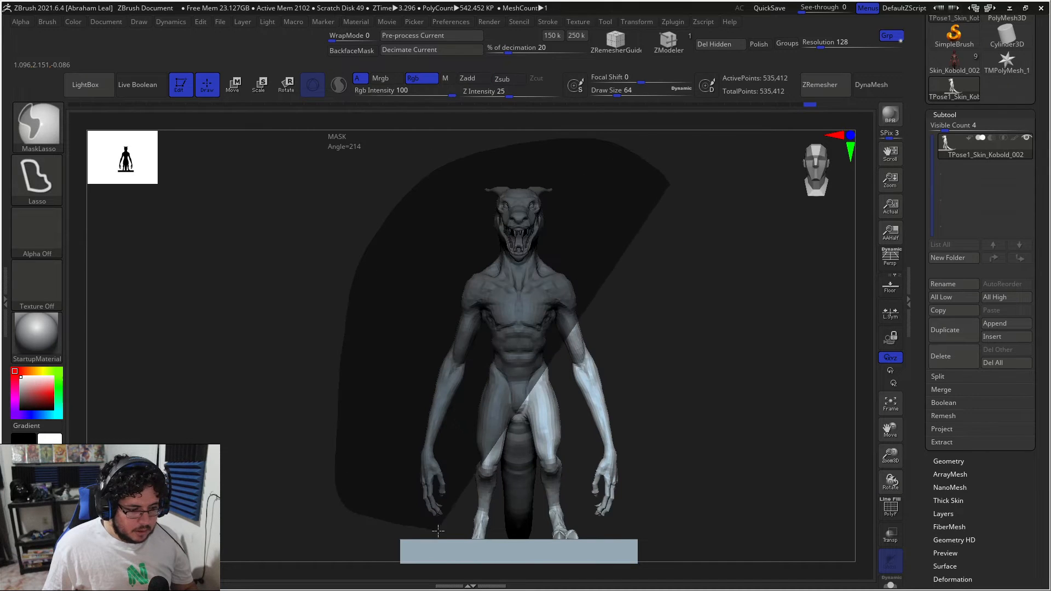
mouse_move(580, 489)
left_mouse_down("ctrl")
mouse_move(702, 454)
mouse_move(658, 437)
left_mouse_up("ctrl")
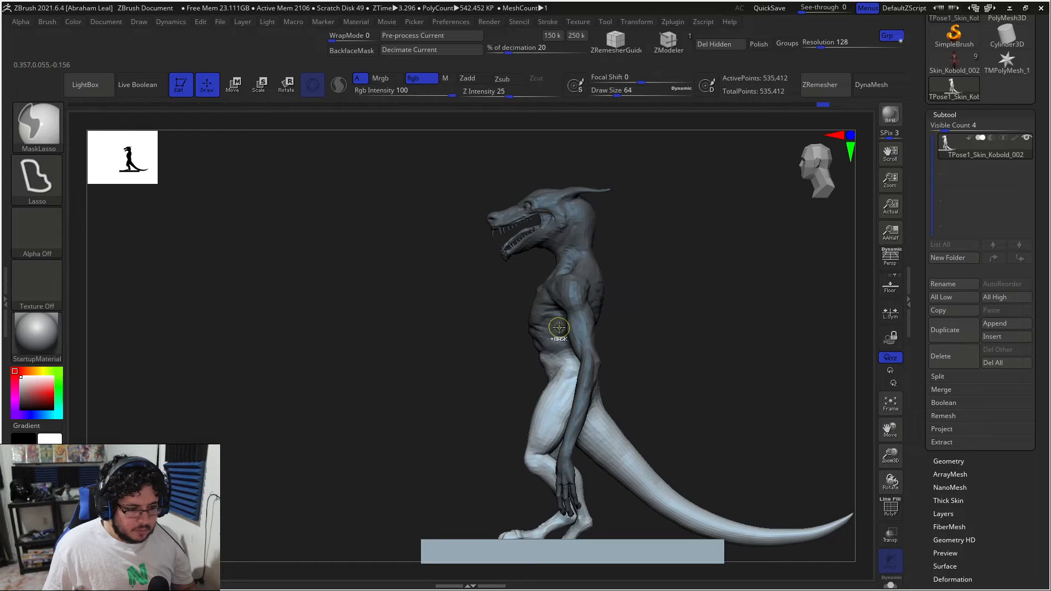
Place the gizmo at the waist and invert the mask so only the upper body can move.
key("w")
left_click_drag(518, 475, 480, 324, "alt")
left_click_drag(569, 309, 584, 313)
key("ctrl+z")
left_click(627, 312, "ctrl")
mouse_move(659, 304)
left_mouse_down()
mouse_move(704, 303)
mouse_move(695, 323)
mouse_move(665, 326)
mouse_move(653, 308)
left_mouse_up()
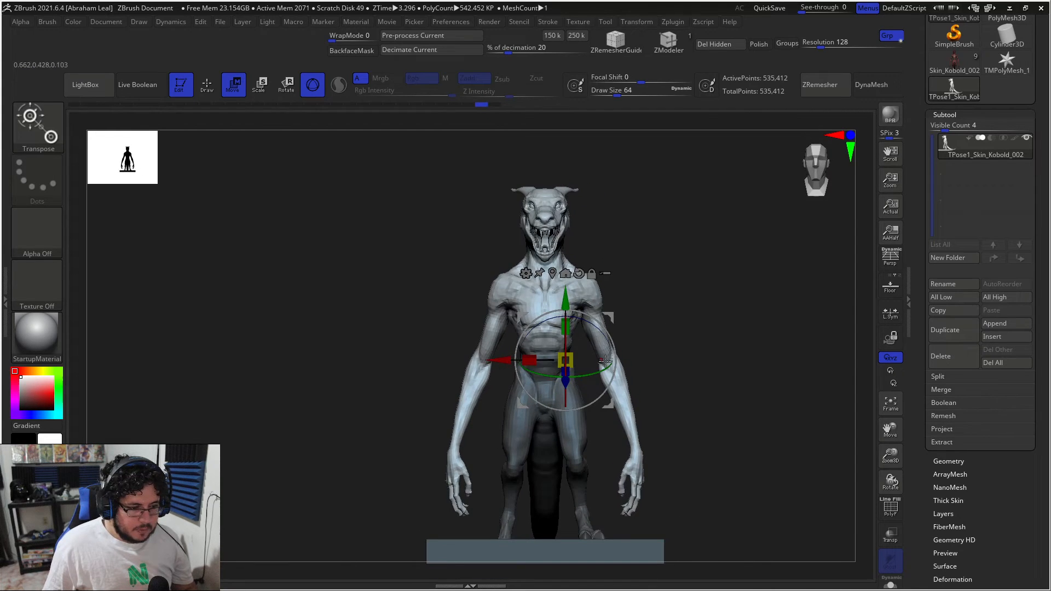
Rotate the upper body slightly at the waist.
right_click_drag(595, 331, 564, 326, "shift")
left_click_drag(525, 336, 519, 350)
right_click_drag(511, 358, 527, 380)
left_click_drag(573, 382, 592, 374)
left_click_drag(653, 343, 710, 324, "shift")
key("q")
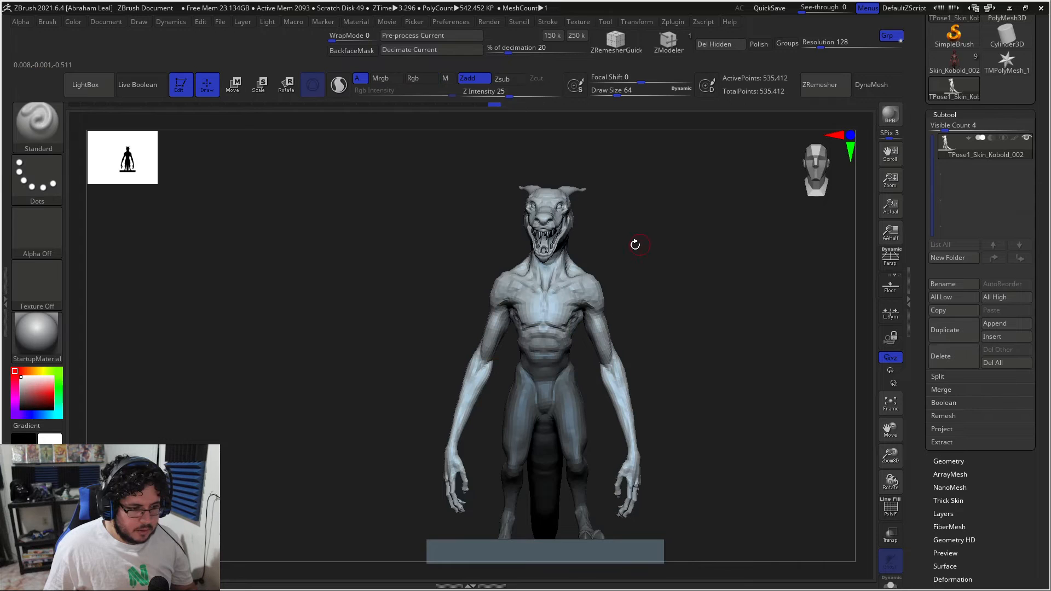
Replace the mask with a lasso mask over the head and centre the transform gizmo at the neck's base.
mouse_move(598, 149)
left_mouse_down("ctrl")
mouse_move(493, 213)
mouse_move(636, 157)
mouse_move(514, 164)
mouse_move(528, 247)
mouse_move(556, 279)
mouse_move(571, 262)
left_mouse_up("ctrl")
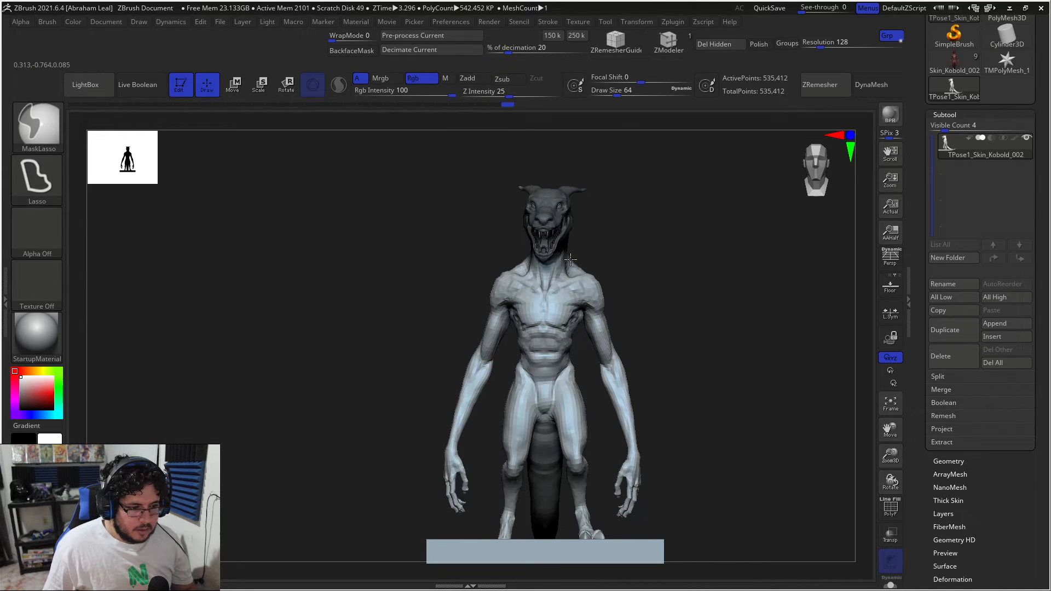
key("w")
left_click_drag(586, 311, 582, 206, "alt")
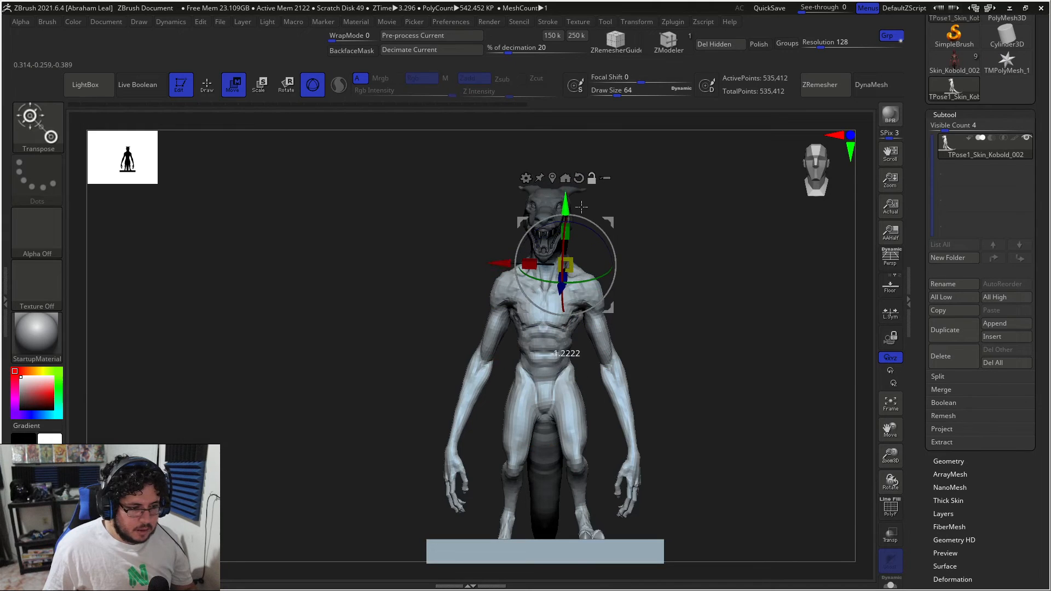
left_click_drag(500, 259, 484, 254)
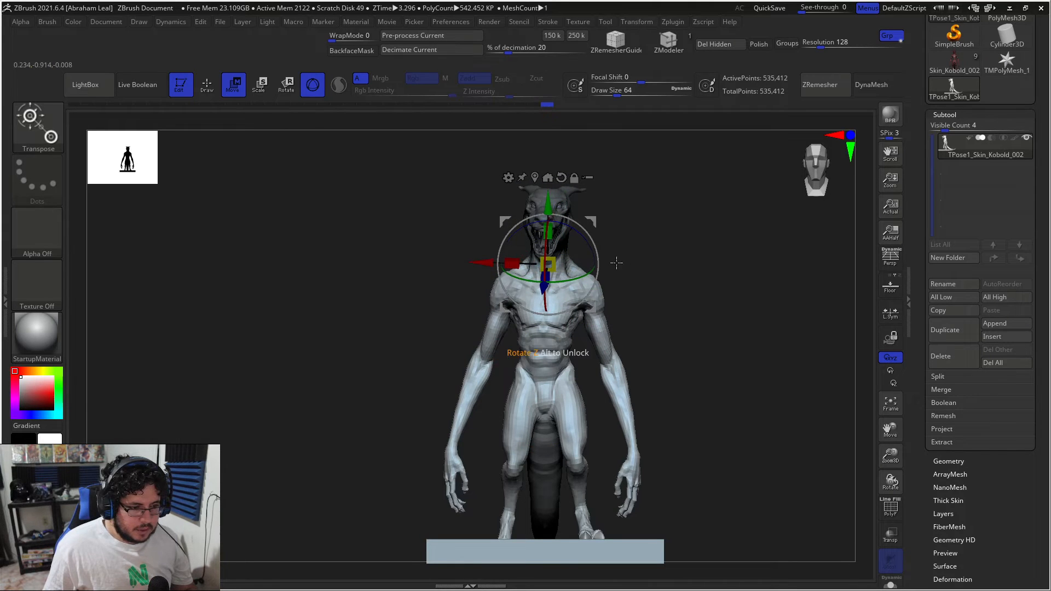
Invert the mask and turn the head slightly about the neck, adjusting it from the front and back views.
left_click_drag(581, 277, 588, 275)
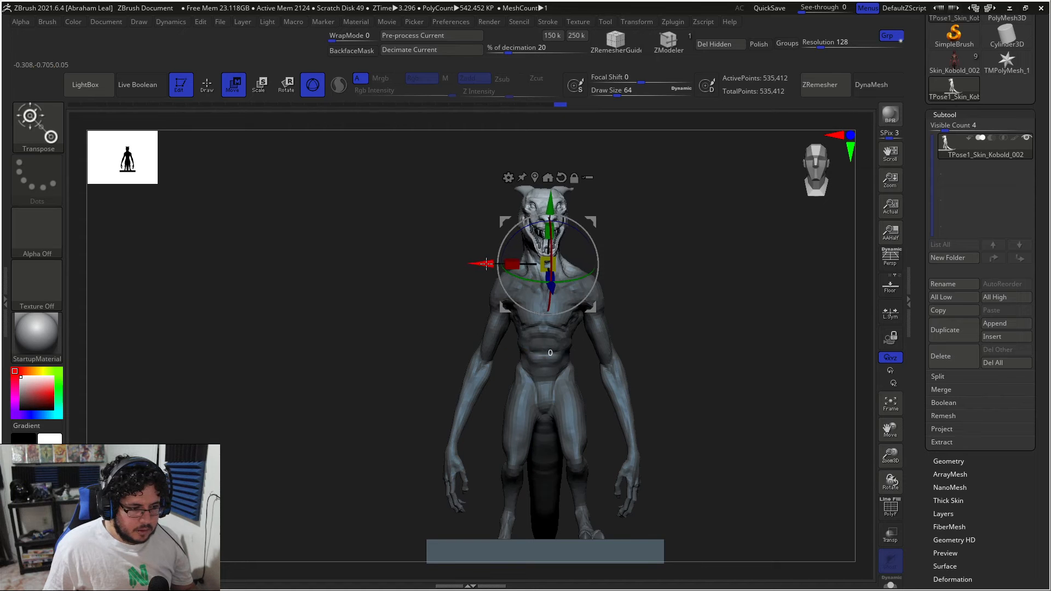
left_click_drag(644, 231, 529, 283)
left_click_drag(410, 347, 514, 346)
left_click_drag(650, 270, 680, 277)
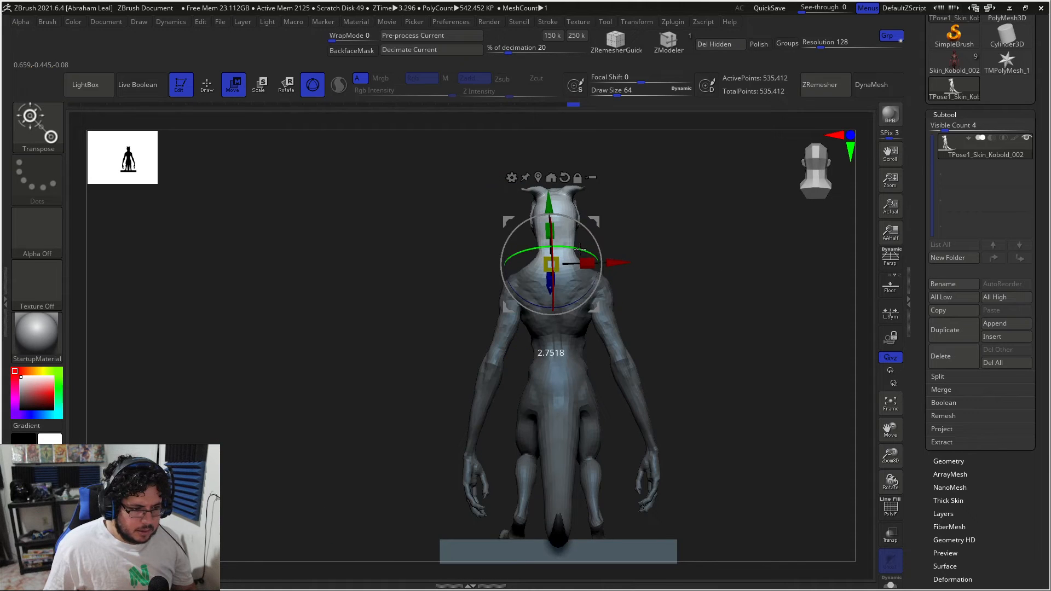
left_click_drag(580, 249, 722, 253)
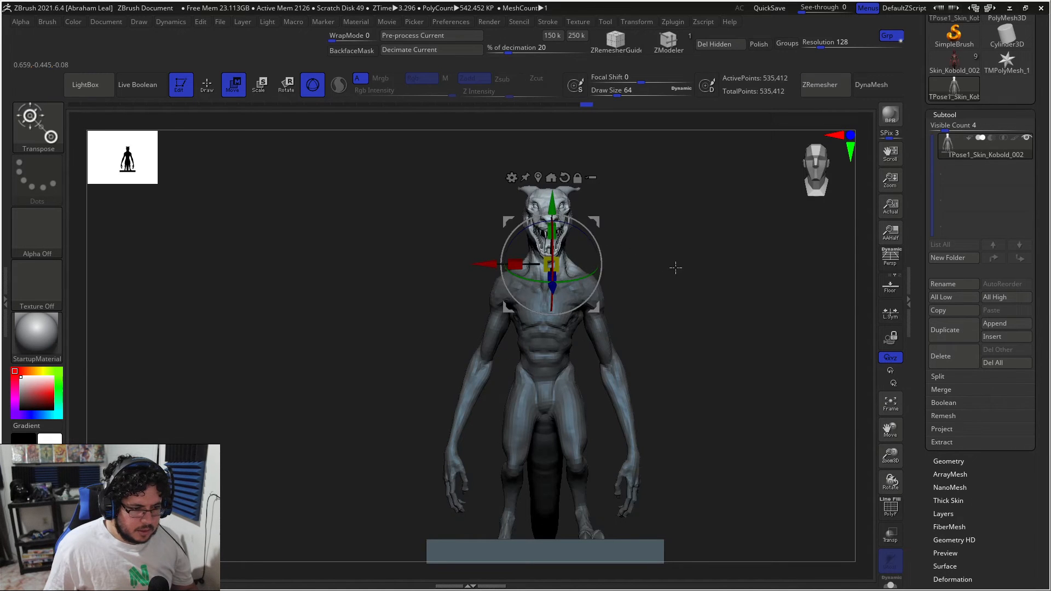
left_click_drag(681, 265, 611, 277)
Clear the mask and lasso-mask the left arm from the shoulder to the hand.
key("q")
mouse_move(704, 293)
left_mouse_down()
mouse_move(664, 300)
mouse_move(757, 332)
left_mouse_up()
left_click_drag(707, 364, 703, 327, "alt")
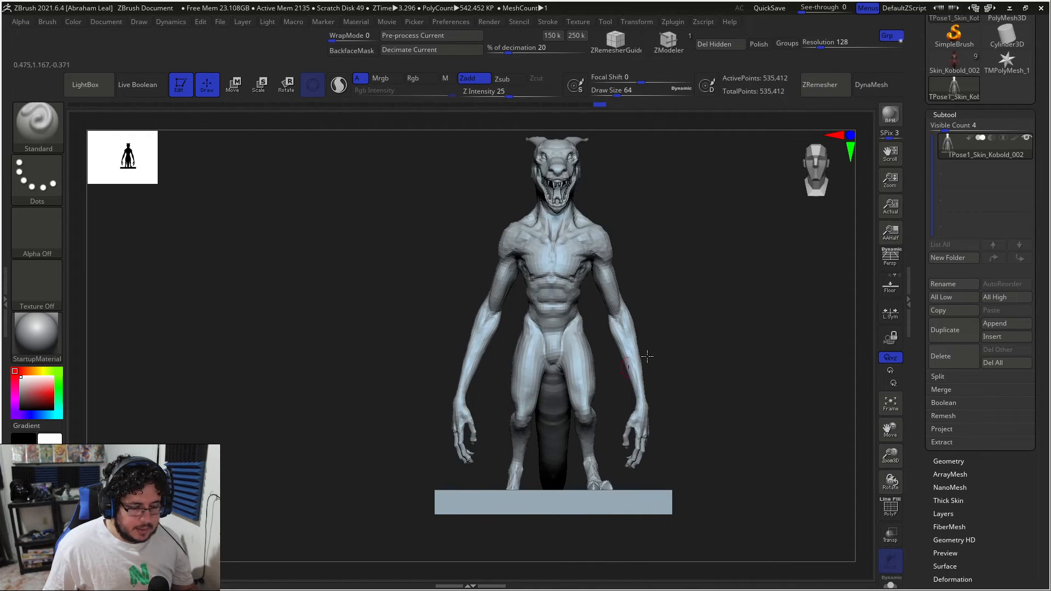
left_click_drag(650, 364, 638, 361, "alt")
mouse_move(693, 410)
left_mouse_down("ctrl")
mouse_move(680, 284)
mouse_move(586, 213)
left_mouse_up("ctrl")
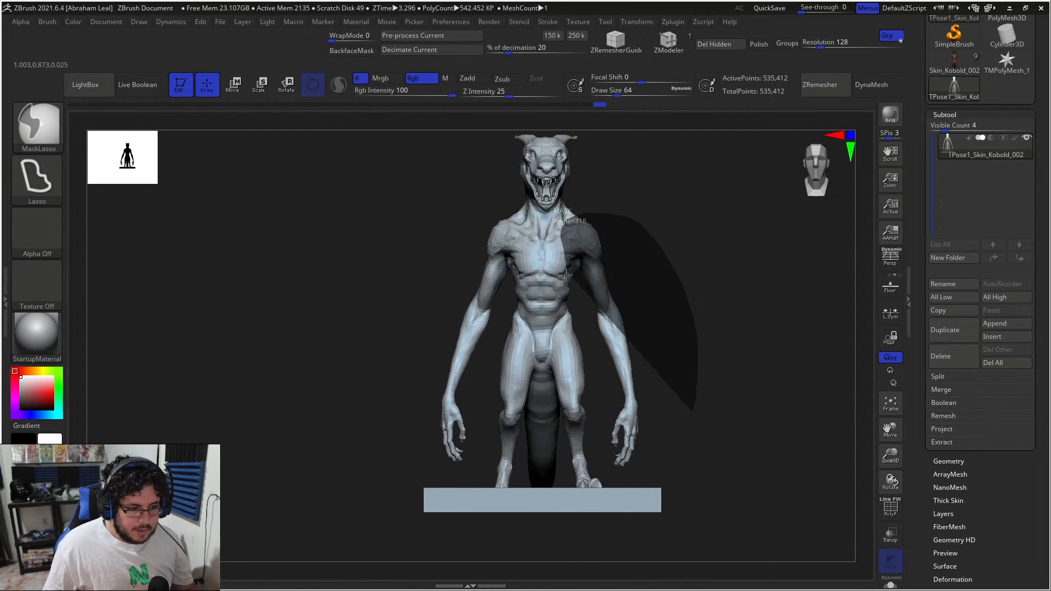
mouse_move(591, 351)
left_mouse_down("ctrl")
mouse_move(599, 459)
mouse_move(707, 424)
mouse_move(652, 384)
left_mouse_up("ctrl")
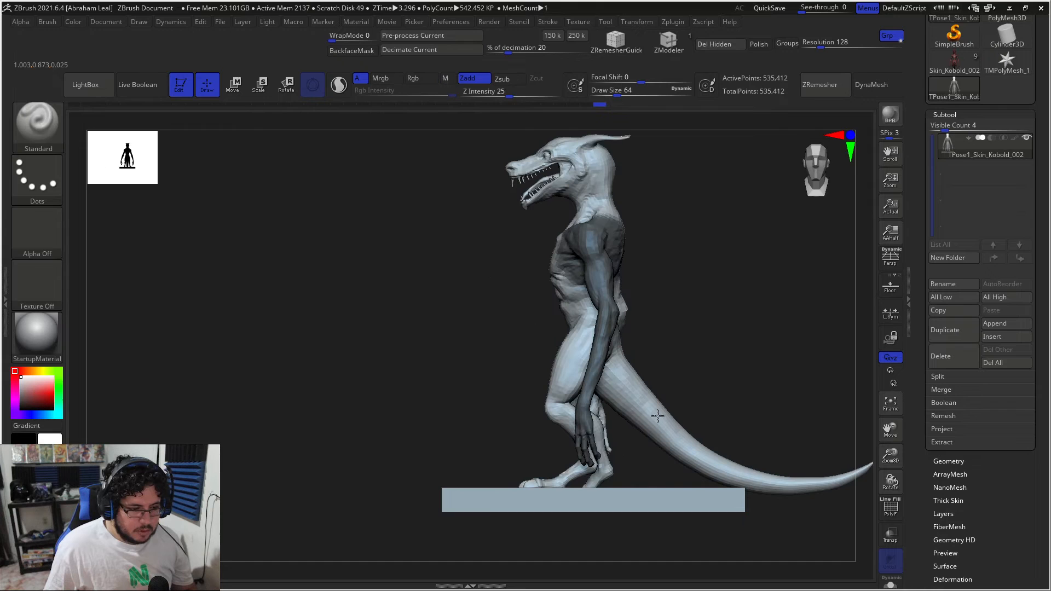
Place the gizmo at the left shoulder, invert the mask, and swing the arm backward.
key("w")
left_click_drag(517, 145, 531, 181, "alt")
left_click_drag(501, 273, 523, 264, "alt")
left_click_drag(733, 248, 788, 249, "shift")
left_click_drag(519, 238, 544, 238, "alt")
left_click_drag(783, 232, 722, 230, "shift")
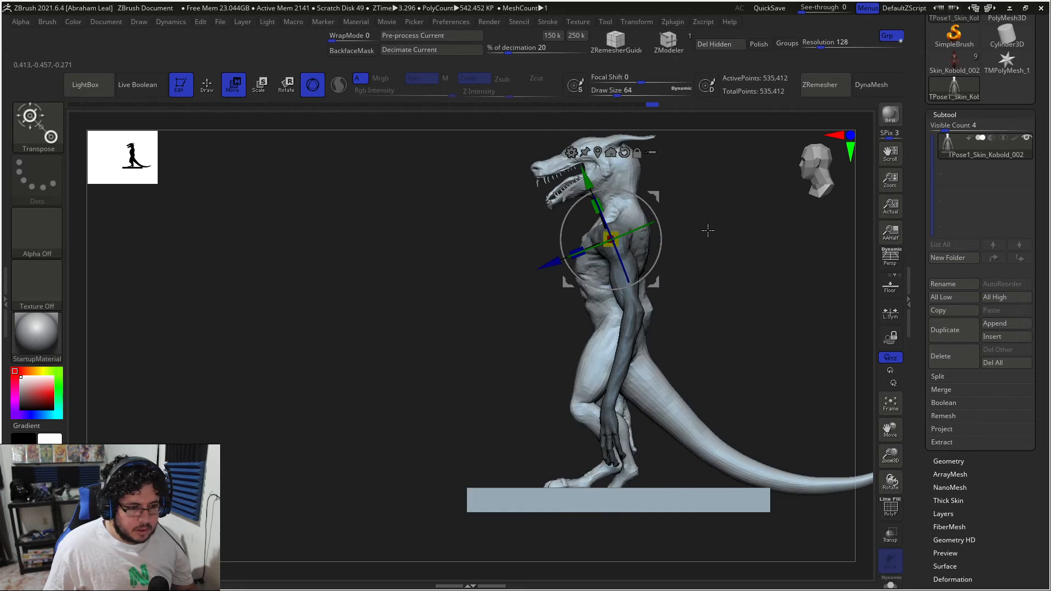
left_click_drag(649, 273, 675, 278)
key("ctrl+z")
left_click(661, 291, "ctrl")
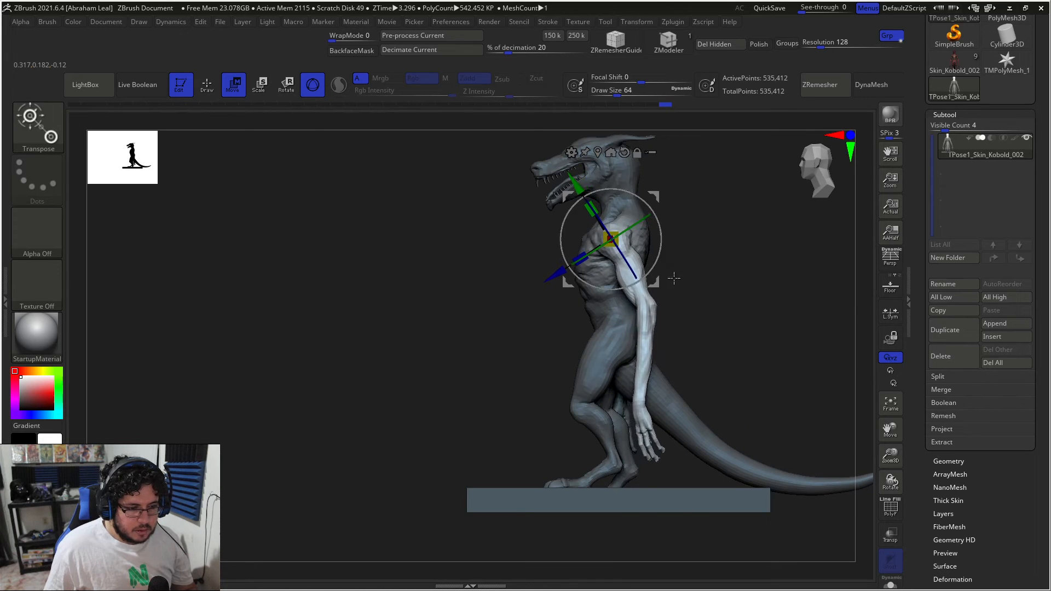
Clear the mask, lasso-mask the left forearm and hand, and blur the mask at the elbow.
key("q")
mouse_move(721, 345)
left_mouse_down("shift")
mouse_move(745, 342)
mouse_move(698, 355)
left_mouse_up("shift")
left_click_drag(737, 392, 739, 408, "ctrl")
mouse_move(734, 420)
left_mouse_down("ctrl")
mouse_move(730, 373)
mouse_move(669, 300)
mouse_move(653, 468)
left_mouse_up("ctrl")
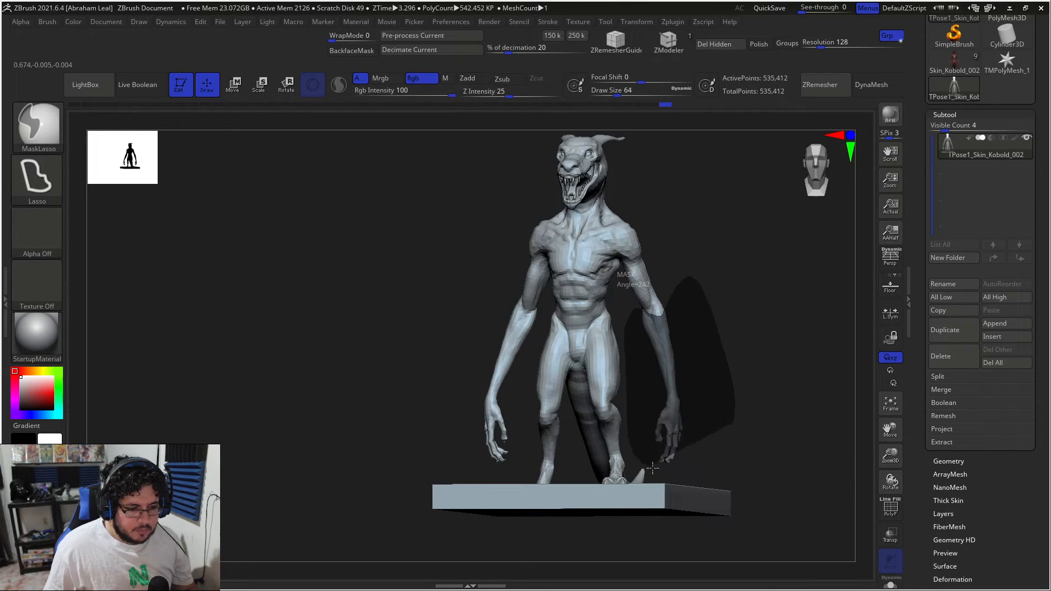
left_click_drag(714, 410, 722, 395, "ctrl")
mouse_move(748, 375)
left_mouse_down()
mouse_move(728, 371)
mouse_move(737, 365)
mouse_move(680, 275)
left_mouse_up()
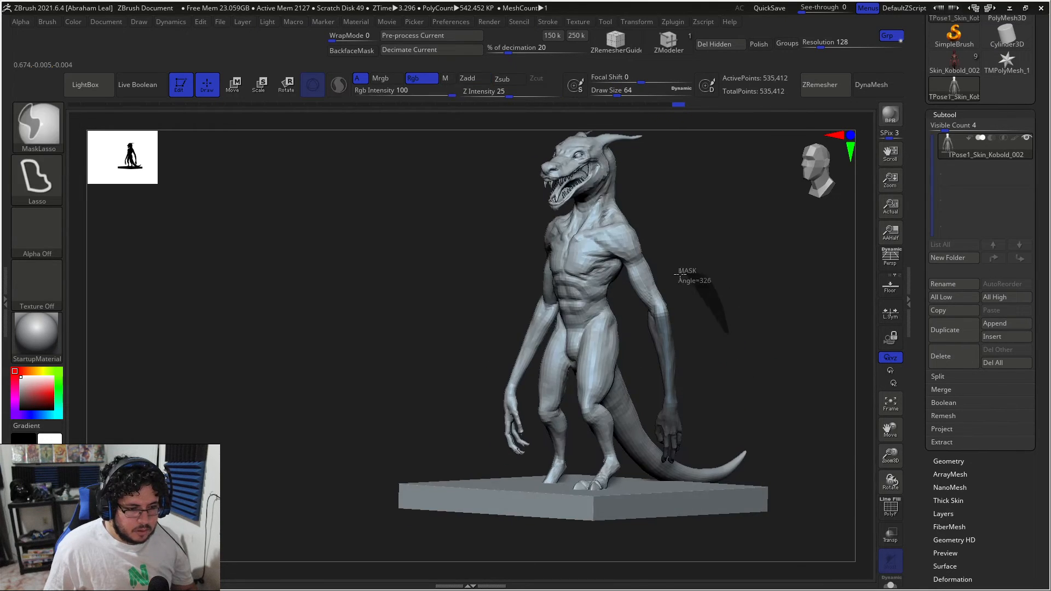
mouse_move(659, 328)
left_mouse_down("ctrl")
mouse_move(698, 356)
mouse_move(657, 334)
left_mouse_up("ctrl")
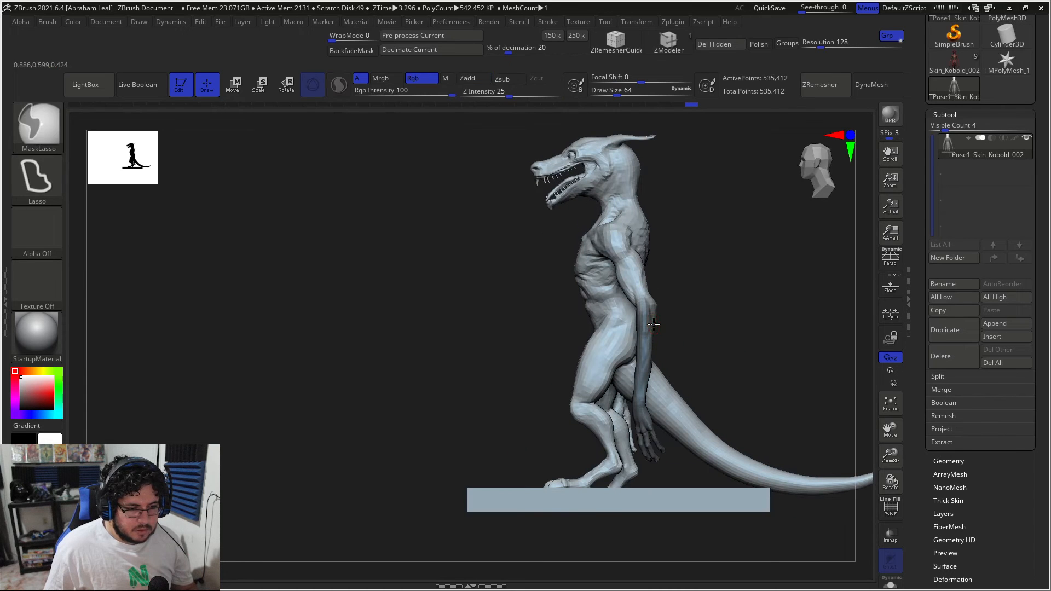
Centre the gizmo on the left elbow, invert the mask, and rotate the forearm outward by about 5 degrees.
key("w")
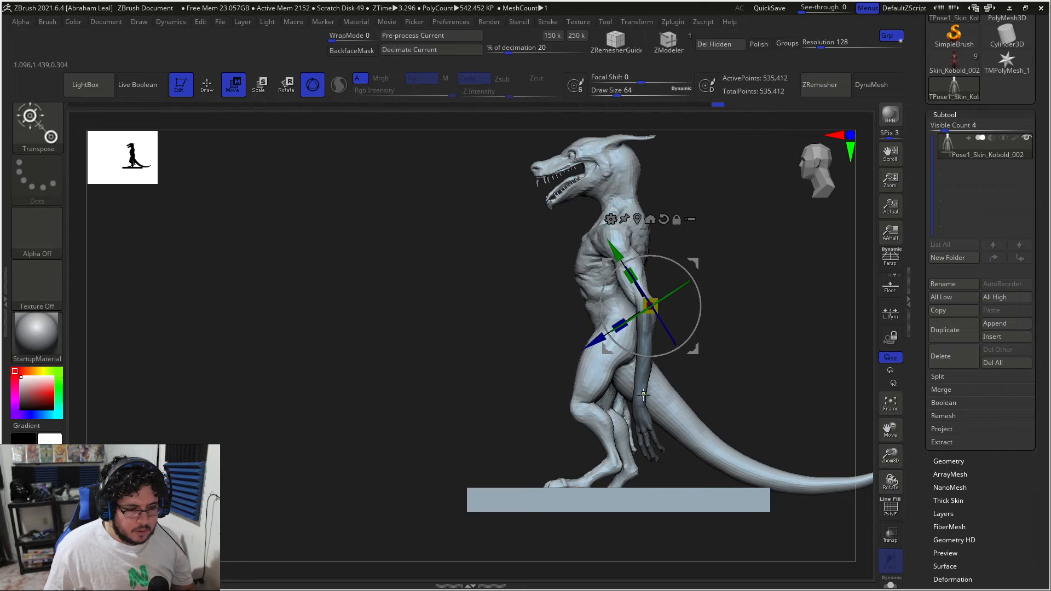
left_click(701, 317)
left_click(707, 318, "ctrl")
left_click_drag(705, 311, 809, 301)
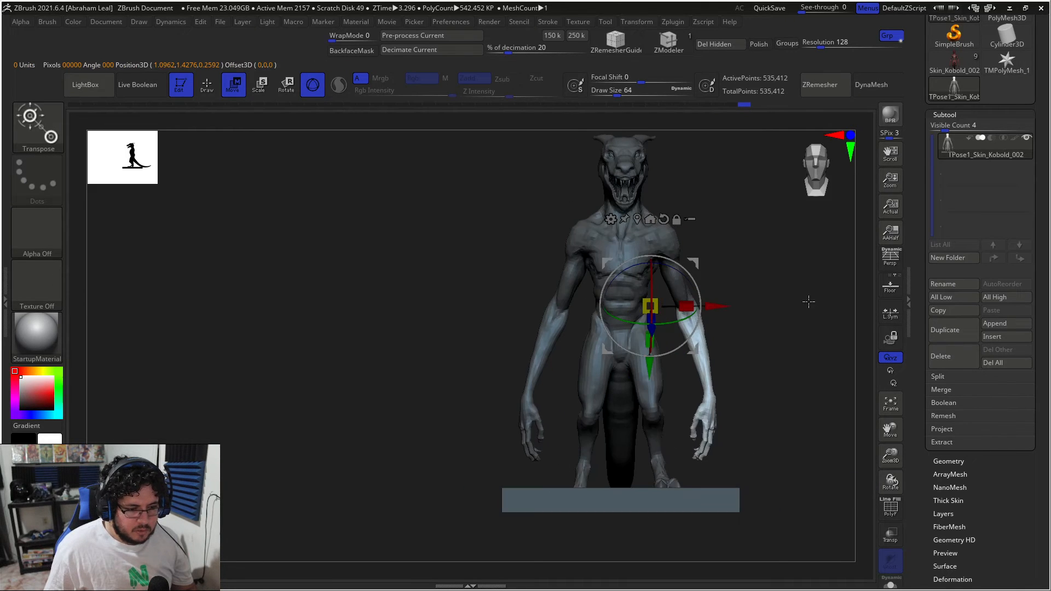
left_click_drag(691, 266, 686, 266)
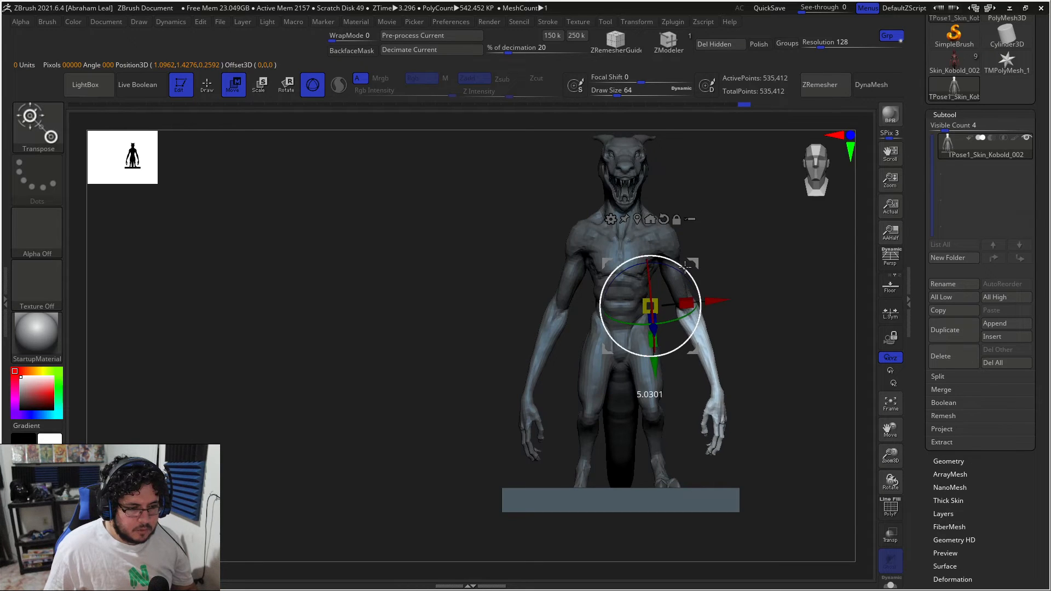
Lasso-mask the kobold's upper body, invert the mask, and tilt the upper body sideways by about 1.4 degrees from the front.
mouse_move(759, 293)
left_mouse_down("shift")
mouse_move(624, 315)
mouse_move(527, 350)
mouse_move(603, 346)
left_mouse_up("shift")
key("q")
mouse_move(709, 253)
left_mouse_down("ctrl")
mouse_move(737, 268)
mouse_move(720, 265)
mouse_move(734, 256)
mouse_move(725, 240)
mouse_move(610, 164)
mouse_move(688, 192)
mouse_move(505, 239)
mouse_move(500, 436)
mouse_move(569, 436)
left_mouse_up("ctrl")
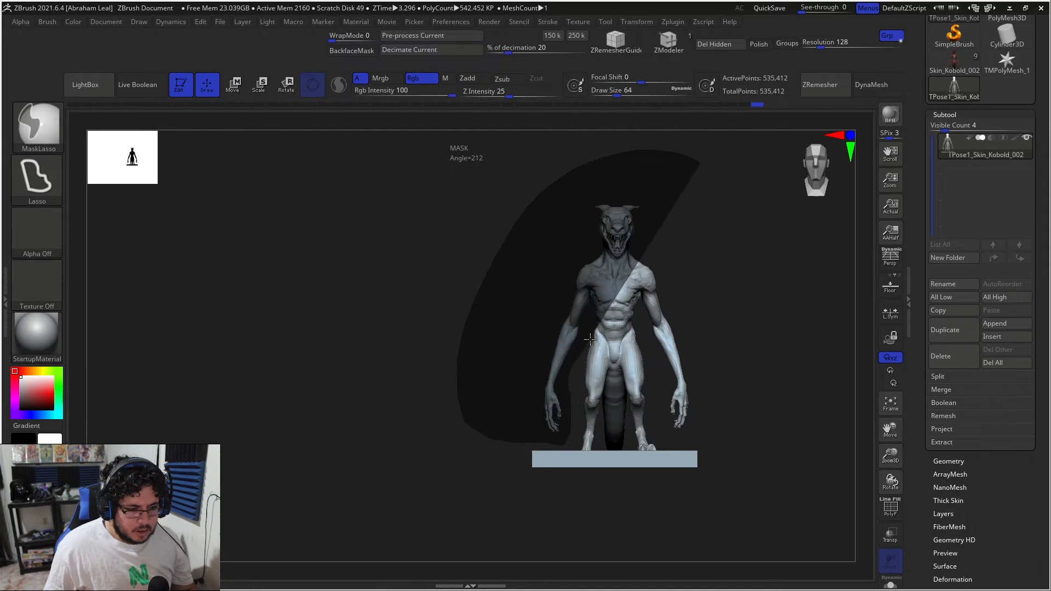
mouse_move(657, 395)
left_mouse_down("ctrl")
mouse_move(722, 360)
mouse_move(709, 295)
left_mouse_up("ctrl")
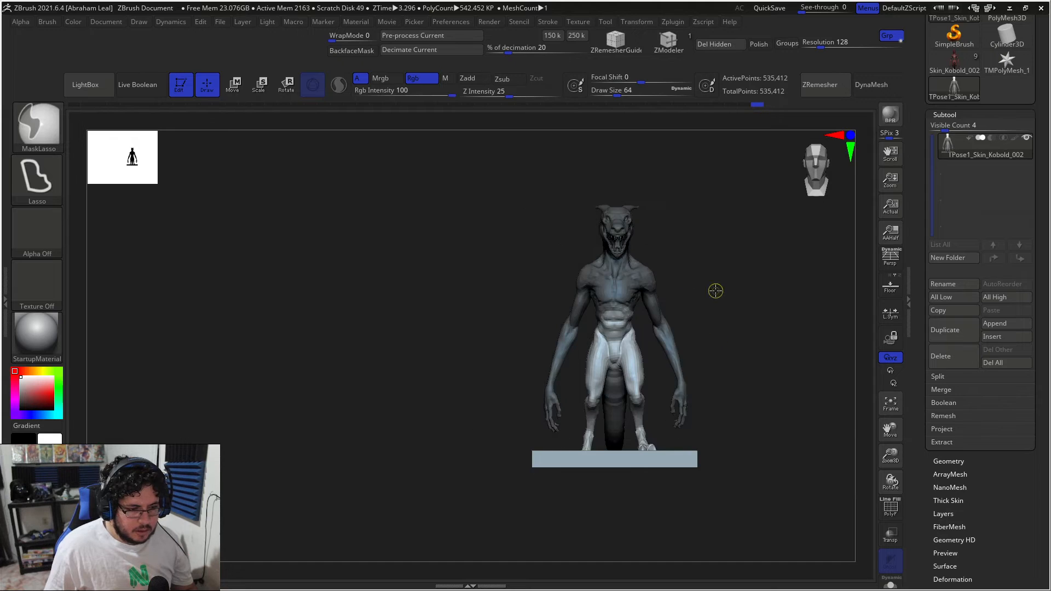
key("w")
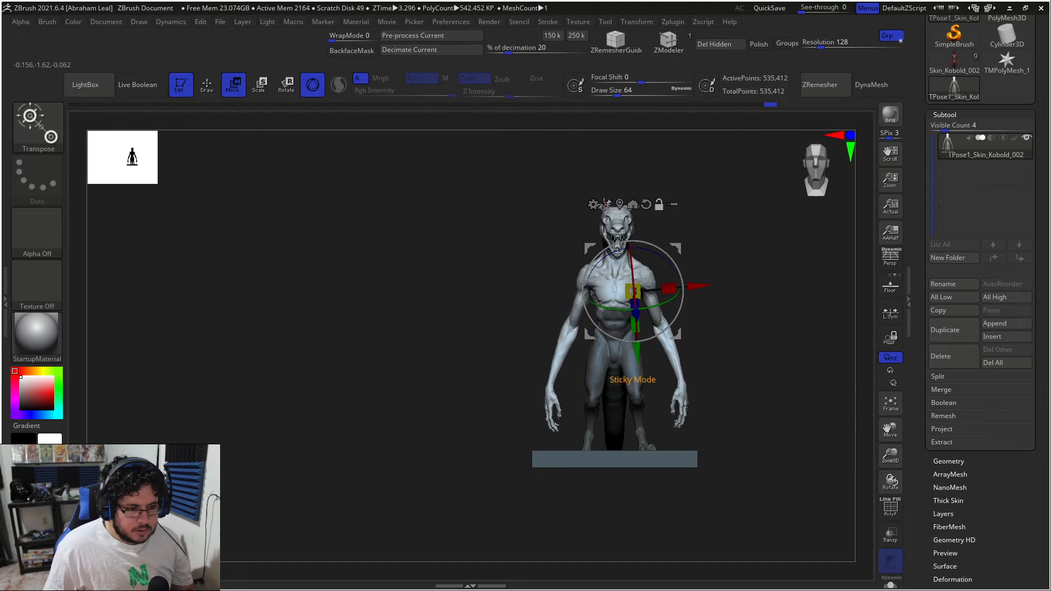
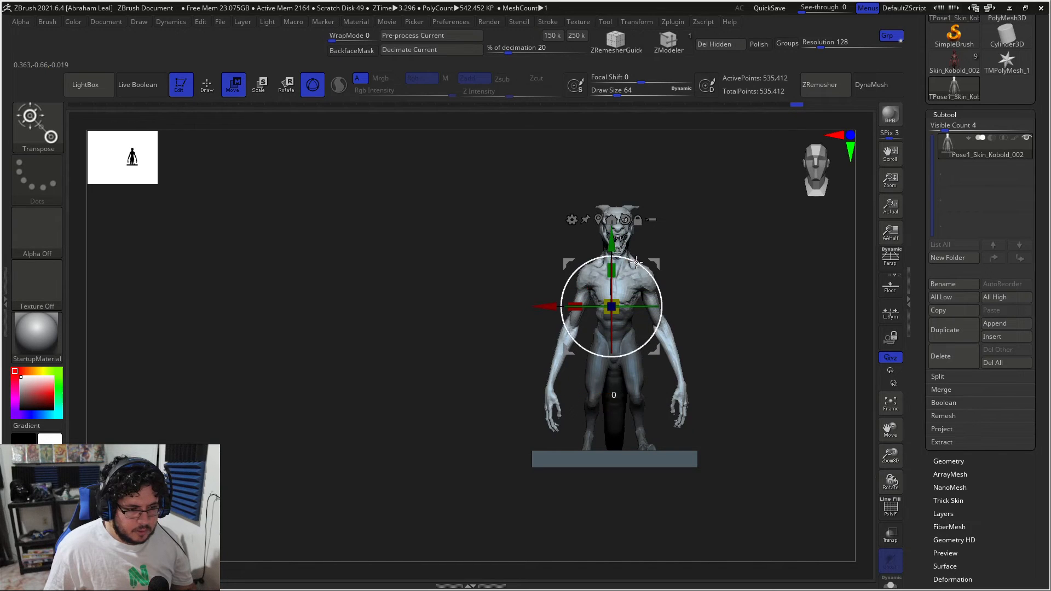
left_click_drag(634, 263, 635, 263)
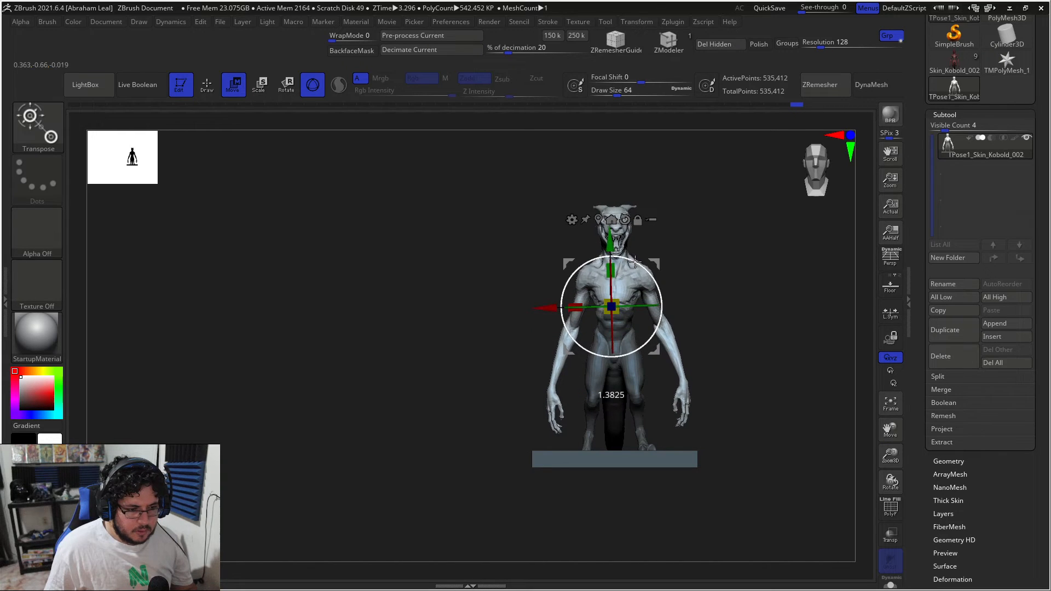
Clear the mask and mask the right arm from the shoulder to the hand.
key("q")
mouse_move(722, 318)
left_mouse_down()
mouse_move(688, 319)
mouse_move(732, 348)
left_mouse_up()
mouse_move(732, 348)
left_mouse_down("alt")
mouse_move(735, 397)
mouse_move(668, 370)
left_mouse_up("alt")
key("ctrl")
left_click_drag(738, 264, 763, 269, "alt")
key("w")
left_click_drag(629, 286, 641, 284)
key("q")
mouse_move(721, 297)
left_mouse_down("shift")
mouse_move(702, 317)
mouse_move(654, 320)
left_mouse_up("shift")
mouse_move(725, 339)
left_mouse_down("shift")
mouse_move(673, 348)
mouse_move(702, 333)
mouse_move(515, 314)
mouse_move(480, 446)
mouse_move(550, 457)
mouse_move(577, 333)
mouse_move(578, 252)
mouse_move(529, 208)
left_mouse_up("shift")
left_click_drag(474, 273, 599, 296, "shift")
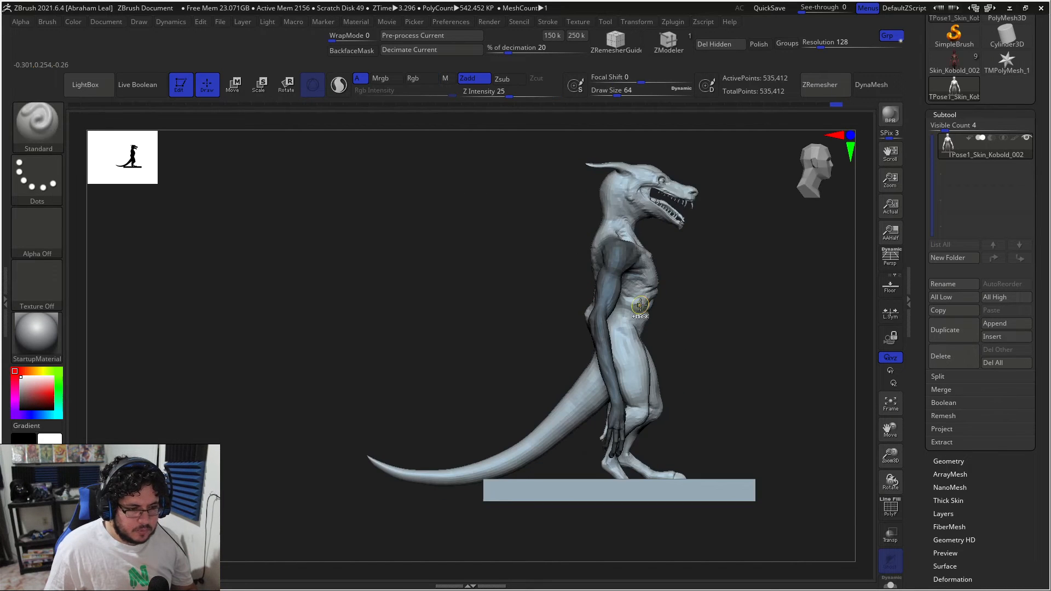
Centre the gizmo on the right shoulder, invert the mask, and swing the right arm forward in side view.
key("ctrl")
left_click_drag(699, 275, 629, 285, "shift")
key("w")
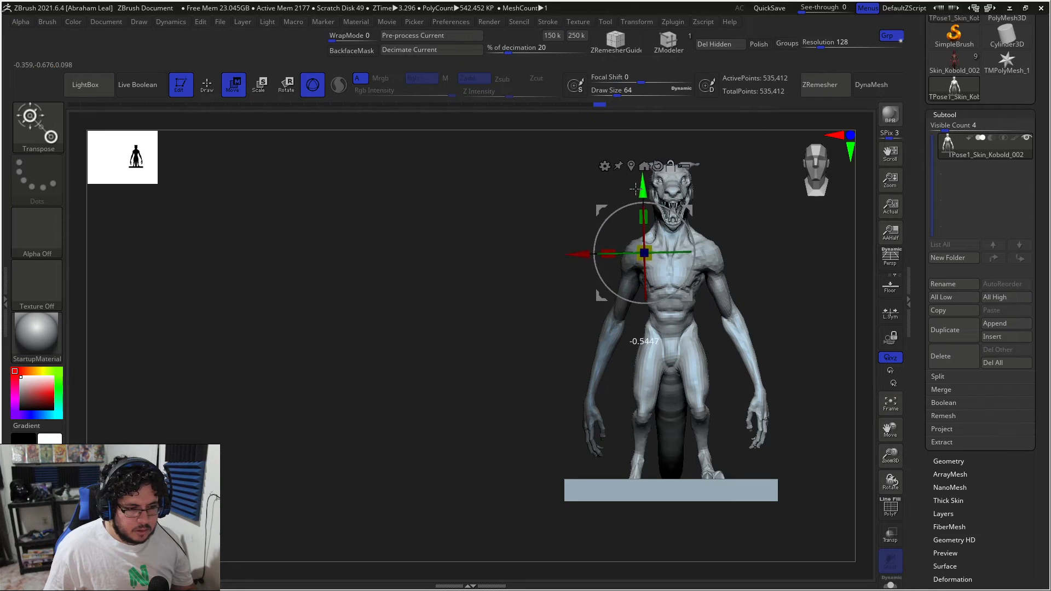
left_click_drag(635, 189, 545, 227, "shift")
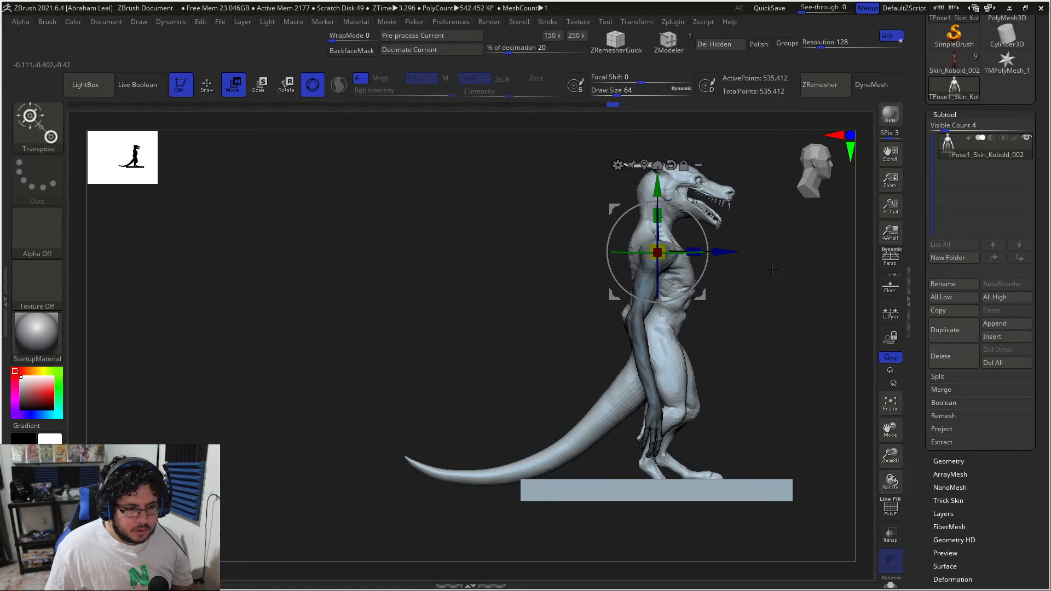
left_click(733, 294, "ctrl")
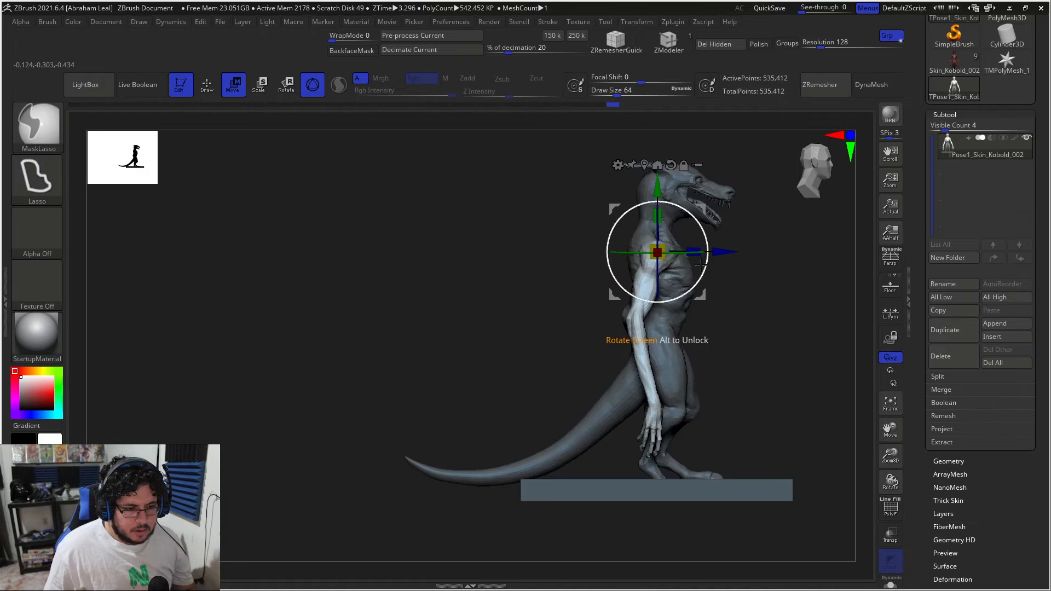
left_click_drag(756, 295, 702, 287, "shift")
left_click_drag(786, 276, 713, 277, "shift")
mouse_move(769, 315)
left_mouse_down("shift")
mouse_move(520, 375)
mouse_move(844, 408)
mouse_move(821, 366)
mouse_move(706, 343)
left_mouse_up("shift")
Hide the ground platform and lasso-mask the right leg from the hip to the foot.
key("q")
left_click_drag(556, 321, 554, 458)
left_click(547, 467, "ctrl+shift")
left_click(480, 402, "ctrl+shift")
mouse_move(458, 383)
left_mouse_down()
mouse_move(472, 458)
mouse_move(451, 437)
mouse_move(535, 469)
mouse_move(562, 358)
left_mouse_up()
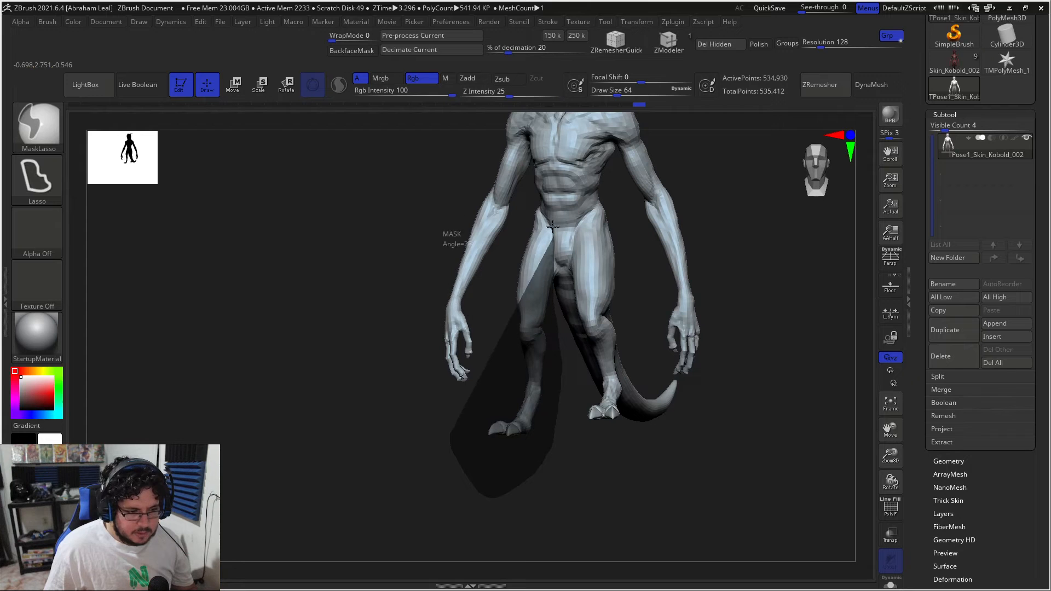
left_click_drag(521, 276, 491, 418, "ctrl")
mouse_move(504, 348)
left_mouse_down("ctrl")
mouse_move(495, 262)
mouse_move(525, 274)
left_mouse_up("ctrl")
mouse_move(399, 275)
left_mouse_down()
mouse_move(591, 283)
mouse_move(568, 291)
left_mouse_up()
left_click_drag(659, 306, 566, 302)
Show the platform again and invert the mask so that only the right leg is editable.
left_click(732, 313, "ctrl+shift")
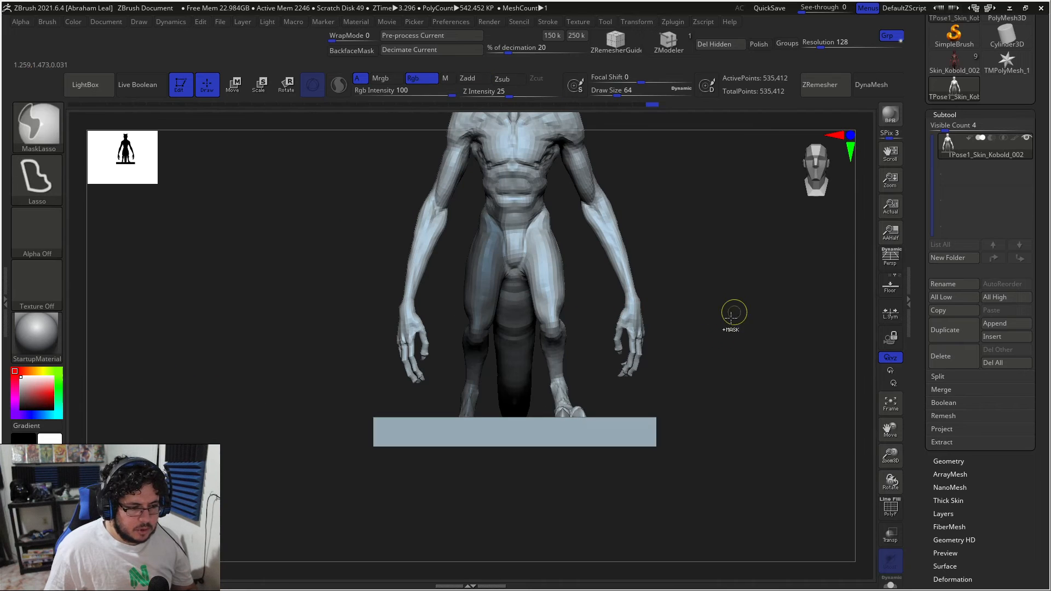
left_click_drag(735, 313, 763, 326, "ctrl")
key("ctrl+z")
left_click(742, 325, "ctrl")
mouse_move(647, 326)
left_mouse_down("shift")
mouse_move(706, 334)
mouse_move(633, 308)
mouse_move(816, 392)
mouse_move(760, 387)
mouse_move(649, 323)
left_mouse_up("shift")
key("w")
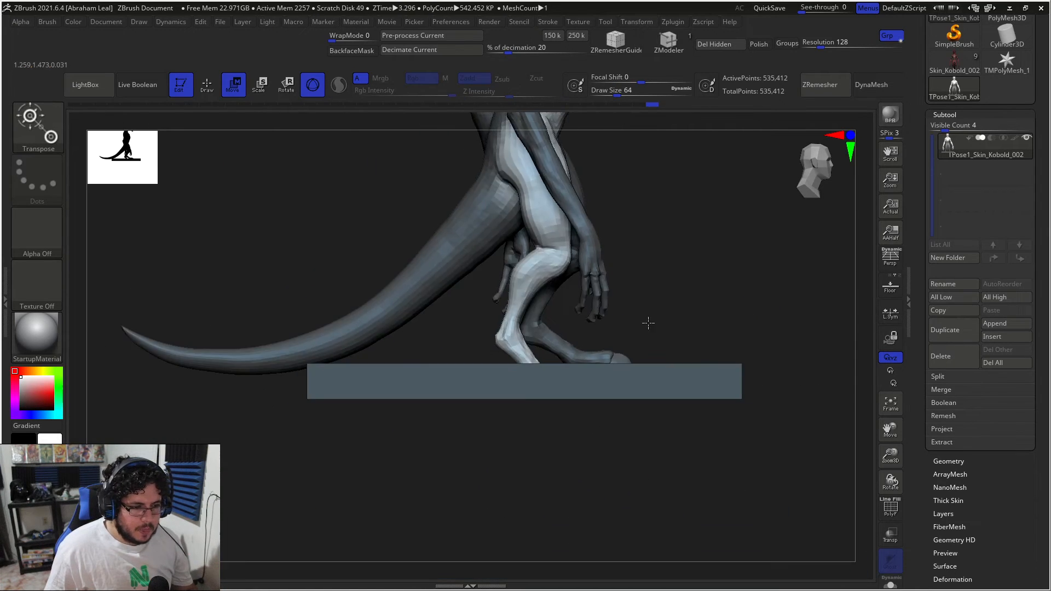
Centre the gizmo on the right hip and swing the right leg backward in side view.
left_click_drag(634, 268, 585, 312, "alt")
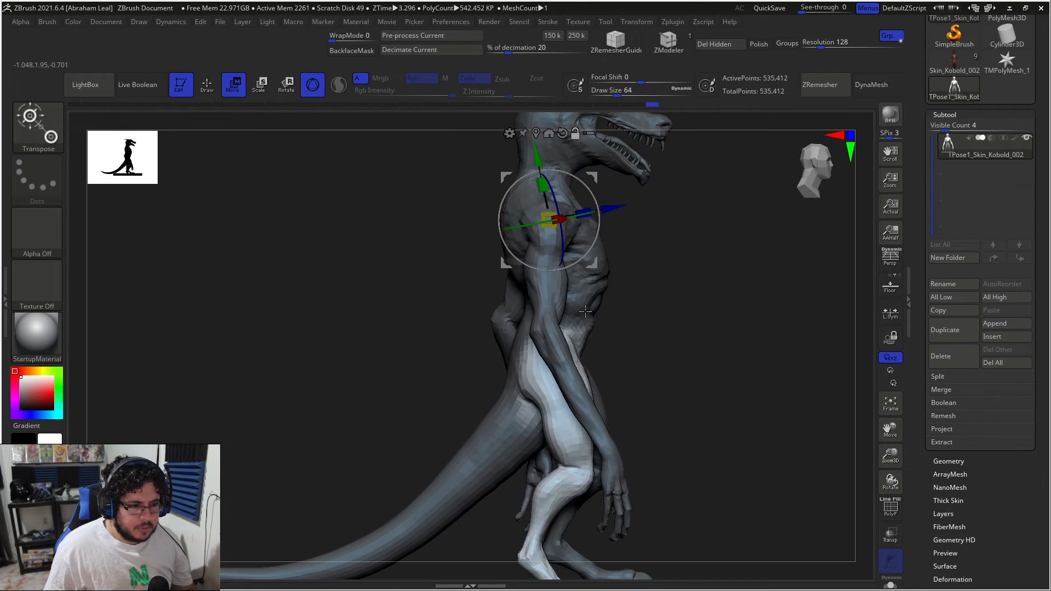
left_click(563, 135, "alt")
left_click_drag(549, 155, 549, 299, "alt")
left_click_drag(728, 330, 737, 243, "alt")
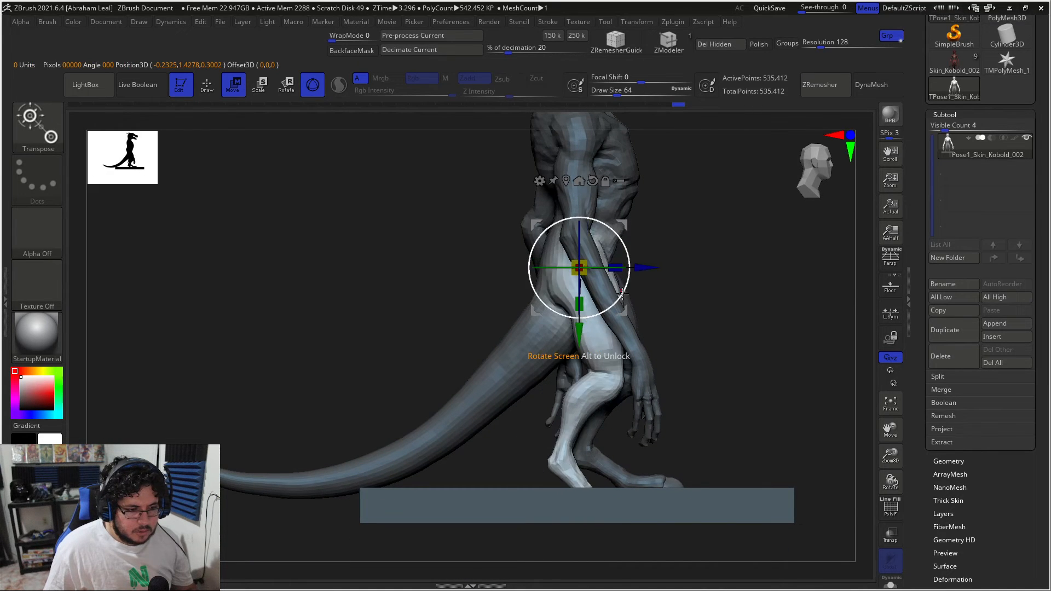
left_click_drag(624, 291, 610, 297)
Mask the right thigh as well, leaving only the right lower leg and foot editable.
left_click_drag(733, 285, 669, 295)
left_click_drag(402, 316, 475, 319)
mouse_move(731, 323)
left_mouse_down("alt")
mouse_move(734, 301)
mouse_move(630, 312)
mouse_move(690, 273)
left_mouse_up("alt")
left_click_drag(670, 289, 754, 293)
mouse_move(673, 180)
left_mouse_down("ctrl")
mouse_move(673, 211)
mouse_move(533, 292)
mouse_move(608, 314)
left_mouse_up("ctrl")
left_click(727, 291, "ctrl")
left_click_drag(728, 296, 731, 354, "alt")
left_click(754, 341, "ctrl")
Centre the gizmo on the right knee and bend the lower leg backward.
left_click_drag(548, 294, 519, 403)
left_click_drag(615, 364, 623, 367, "alt")
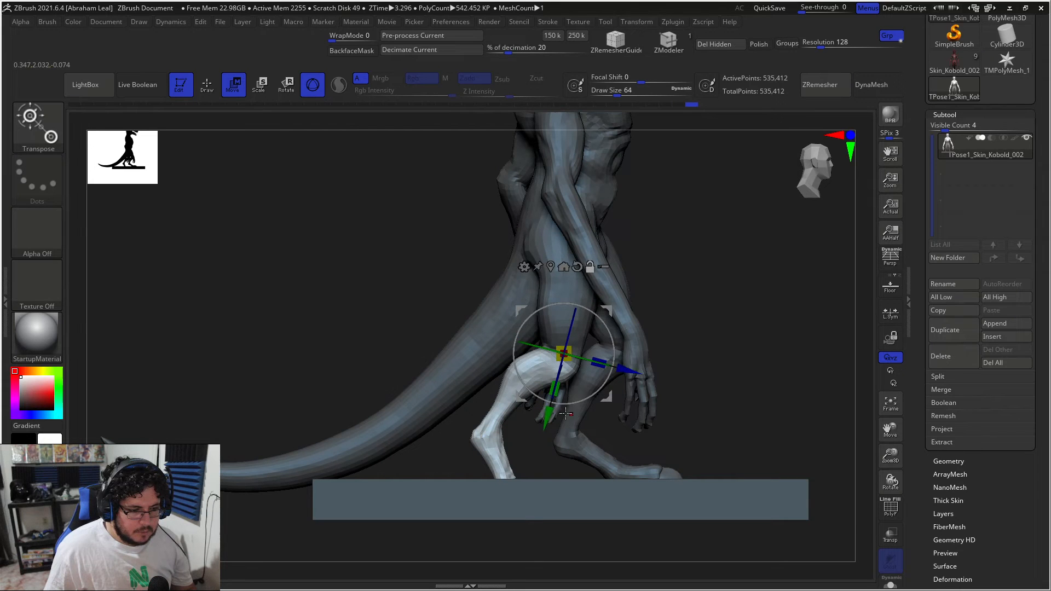
left_click_drag(549, 422, 572, 410)
left_click_drag(756, 329, 783, 267, "alt")
Extend the mask over the right lower leg, leaving only the front of the right foot editable.
key("q")
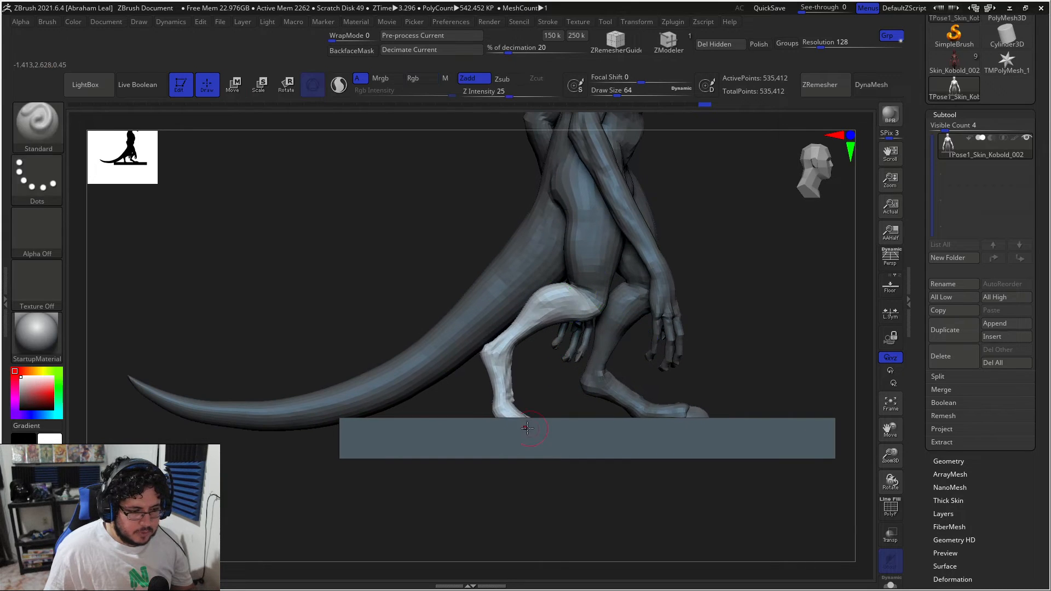
mouse_move(554, 521)
left_mouse_down("ctrl")
mouse_move(461, 393)
mouse_move(476, 398)
left_mouse_up("ctrl")
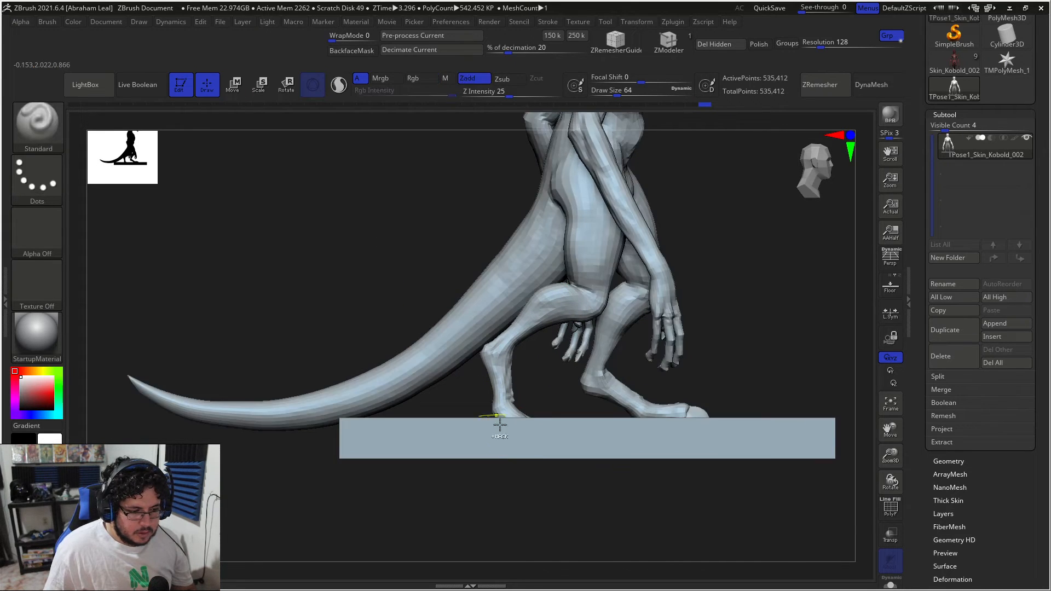
key("ctrl+z")
mouse_move(623, 245)
left_mouse_down("ctrl")
mouse_move(534, 262)
mouse_move(476, 405)
mouse_move(574, 375)
left_mouse_up("ctrl")
key("w")
mouse_move(746, 234)
left_mouse_down("ctrl")
mouse_move(754, 340)
mouse_move(759, 324)
left_mouse_up("ctrl")
Centre the gizmo on the right foot, rotate the toes up to lie flat on the platform, and clear the mask.
left_click_drag(648, 331, 578, 292, "alt")
left_click_drag(486, 320, 454, 463, "alt")
left_click_drag(506, 412, 558, 441, "alt")
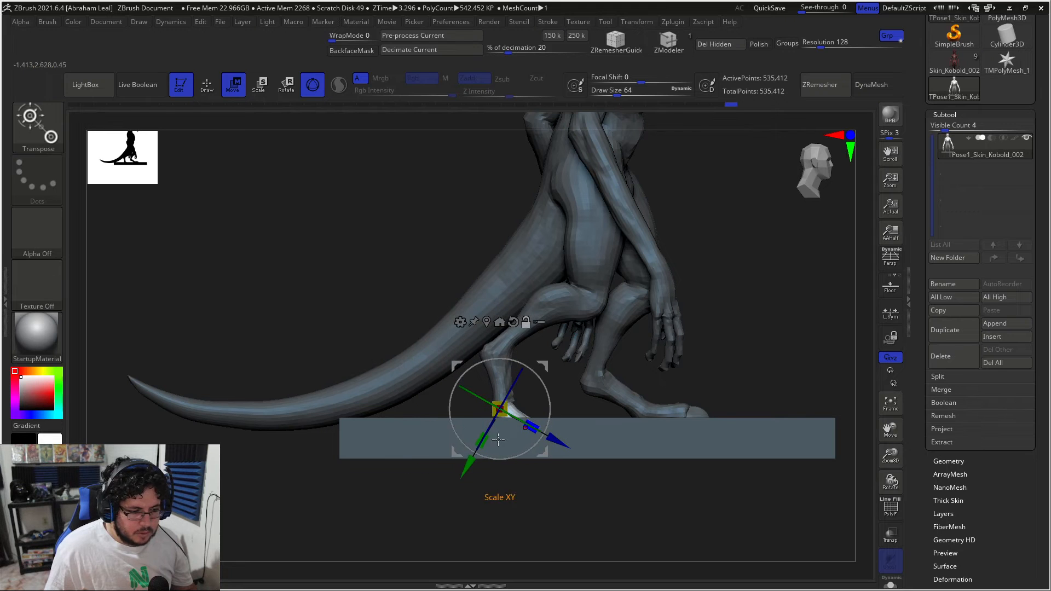
left_click_drag(547, 378, 529, 361, "alt")
left_click_drag(777, 344, 764, 289, "ctrl")
Compare the pose with the earliest states in the undo history and return to the latest state.
left_click_drag(777, 291, 704, 268, "alt")
left_click_drag(705, 268, 728, 295)
left_click(72, 103)
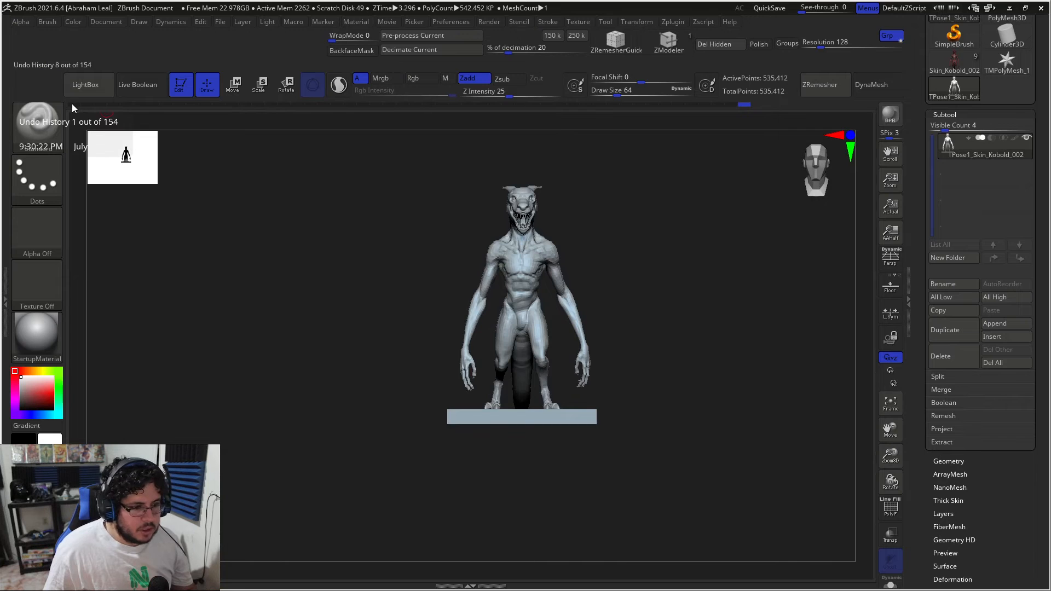
left_click(87, 104)
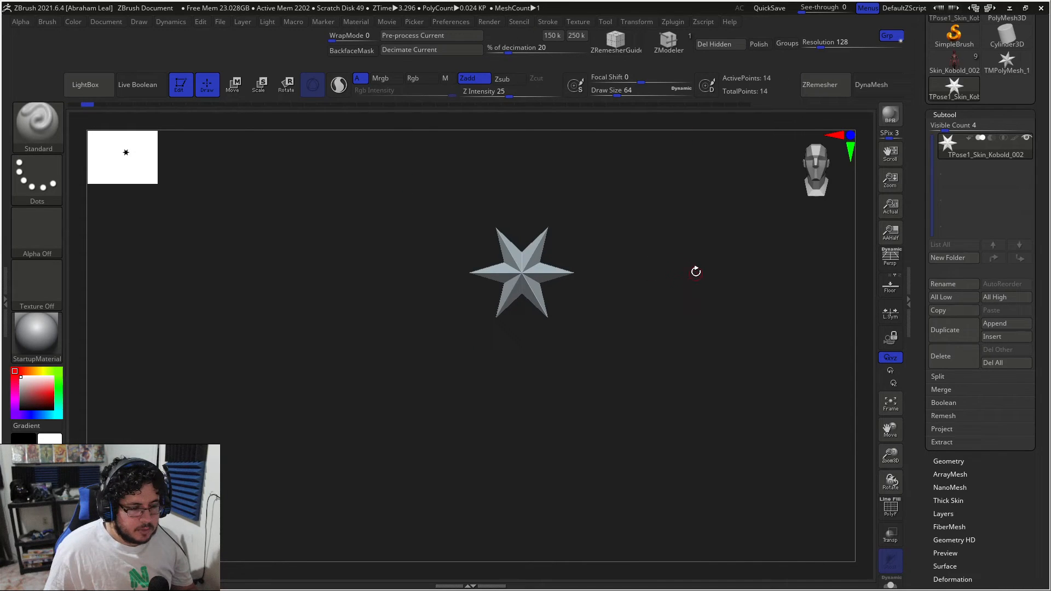
left_click_drag(678, 253, 675, 284, "alt")
mouse_move(90, 107)
left_mouse_down()
mouse_move(129, 110)
mouse_move(117, 112)
left_mouse_up()
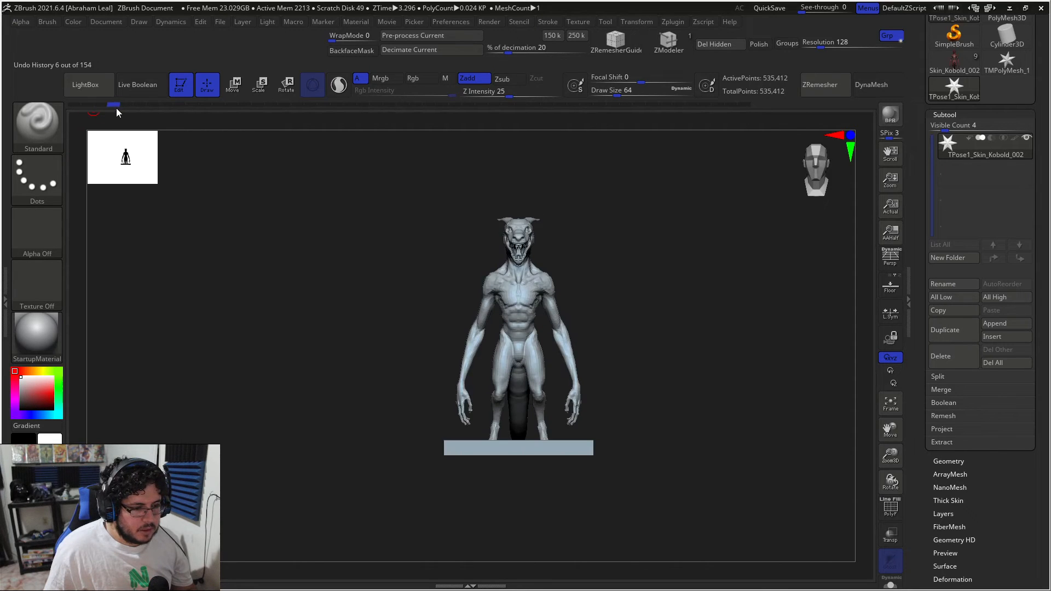
left_click(744, 104)
left_click_drag(689, 228, 679, 285)
right_click_drag(679, 285, 711, 329, "ctrl")
left_click_drag(710, 329, 683, 328)
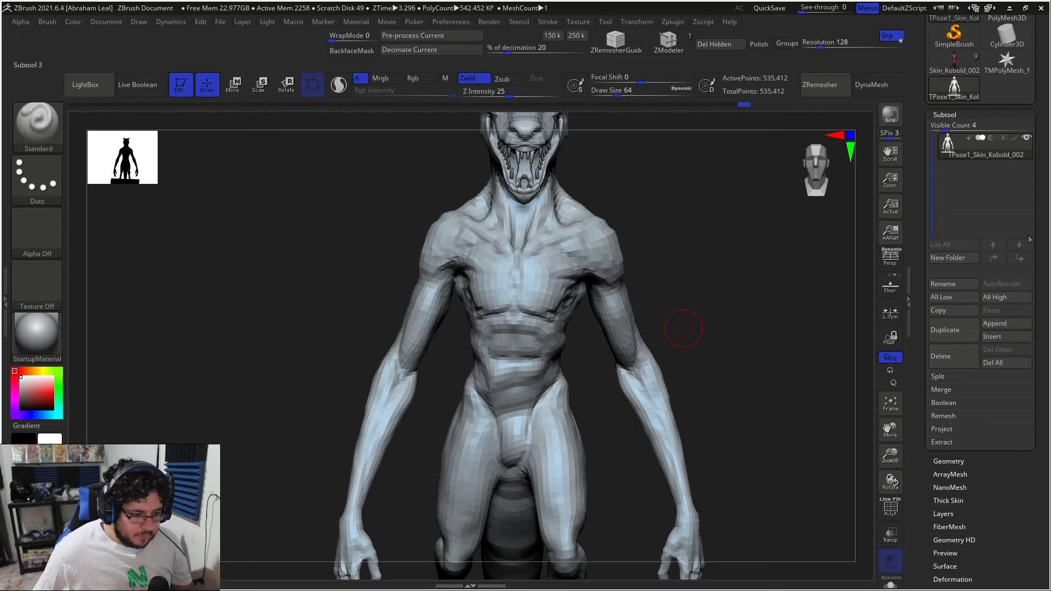
Select the Move brush, set its draw size to about 136, and nudge the kobold's lower abdomen.
key("b")
key("m")
key("v")
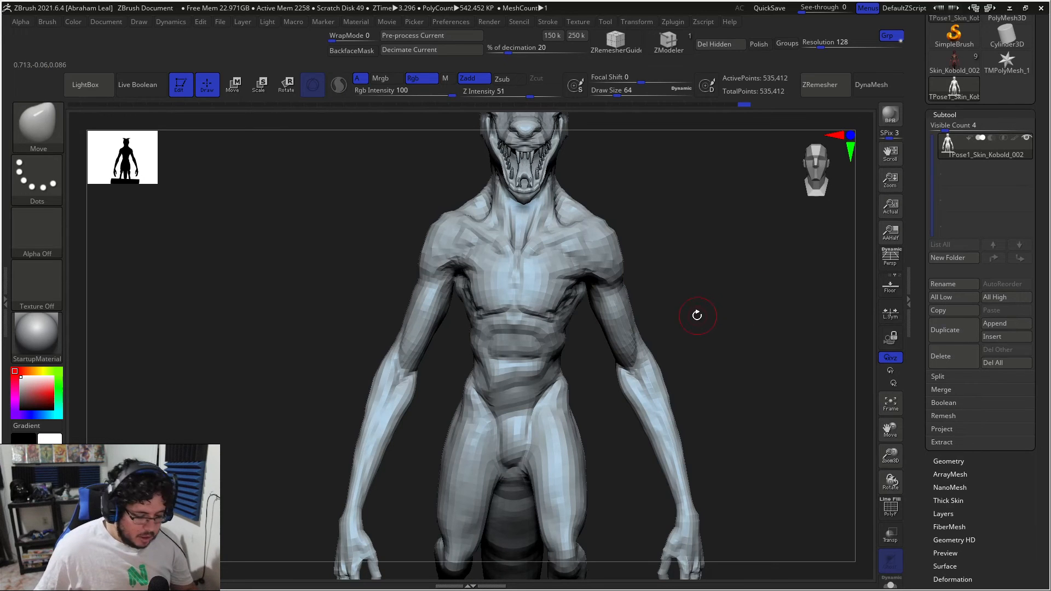
key("b")
key("m")
key("v")
key("space")
left_click_drag(700, 299, 714, 299)
left_click_drag(653, 333, 709, 344)
key("space")
left_click_drag(528, 386, 524, 386)
Clear any existing mask and lasso-mask the left hand up to the wrist.
left_click_drag(668, 359, 598, 370)
left_click_drag(816, 293, 541, 387)
left_click_drag(766, 342, 629, 361)
left_click_drag(726, 342, 720, 214, "alt")
left_click_drag(730, 307, 737, 265, "alt")
mouse_move(700, 328)
left_mouse_down("ctrl")
mouse_move(621, 298)
mouse_move(625, 386)
mouse_move(720, 344)
mouse_move(635, 299)
mouse_move(669, 399)
mouse_move(678, 336)
left_mouse_up("ctrl")
mouse_move(596, 330)
left_mouse_down("ctrl")
mouse_move(678, 406)
mouse_move(692, 384)
left_mouse_up("ctrl")
left_click_drag(746, 373, 691, 371)
key("w")
key("ctrl")
Centre the gizmo on the left wrist, invert the mask, and rotate the left hand backward in side view.
left_click_drag(606, 488, 603, 378, "alt")
left_click_drag(547, 309, 504, 325, "alt")
left_click_drag(558, 373, 557, 362, "alt")
left_click_drag(491, 304, 487, 304, "alt")
left_click(673, 268, "ctrl")
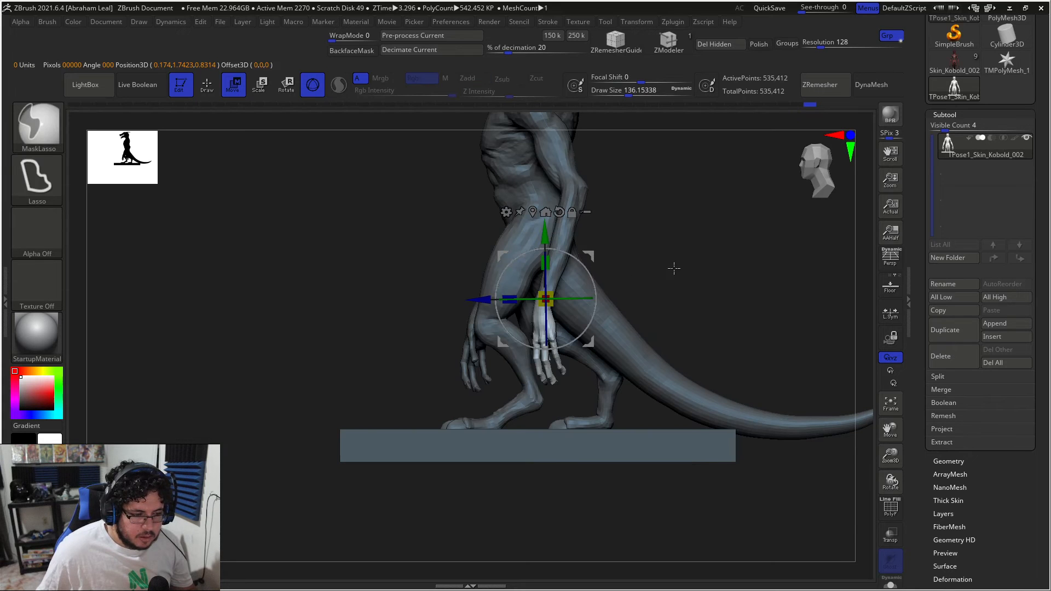
left_click_drag(517, 258, 483, 266)
key("q")
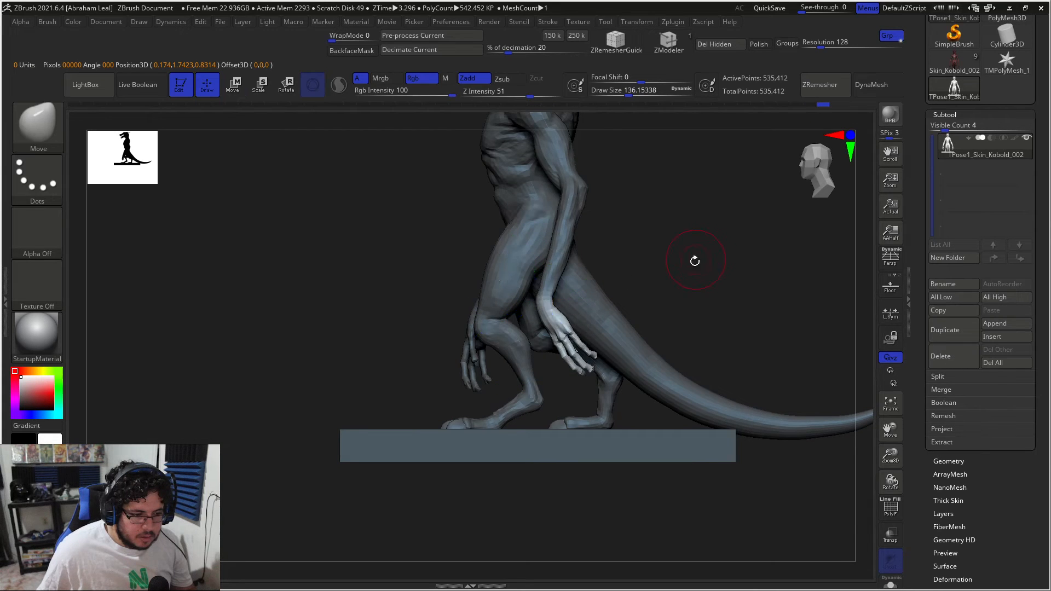
Clear the mask and lasso-mask the right hand up to the wrist.
mouse_move(694, 260)
left_mouse_down()
mouse_move(758, 265)
mouse_move(860, 300)
left_mouse_up()
left_click_drag(727, 334, 691, 332, "ctrl")
left_click_drag(705, 372, 644, 302, "ctrl")
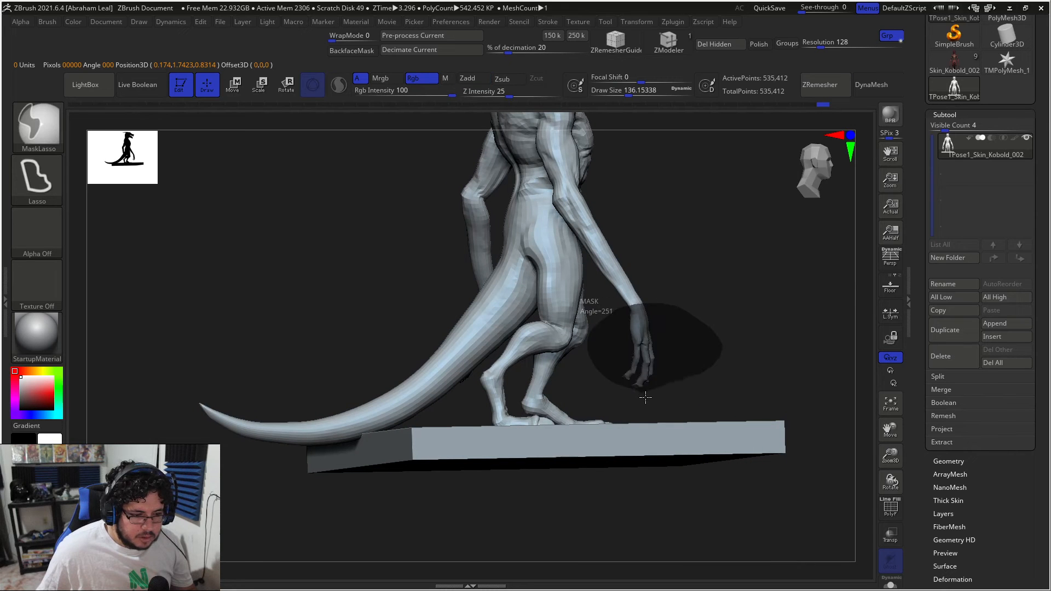
left_click_drag(640, 392, 695, 378, "ctrl")
key("w")
left_click_drag(755, 287, 699, 328)
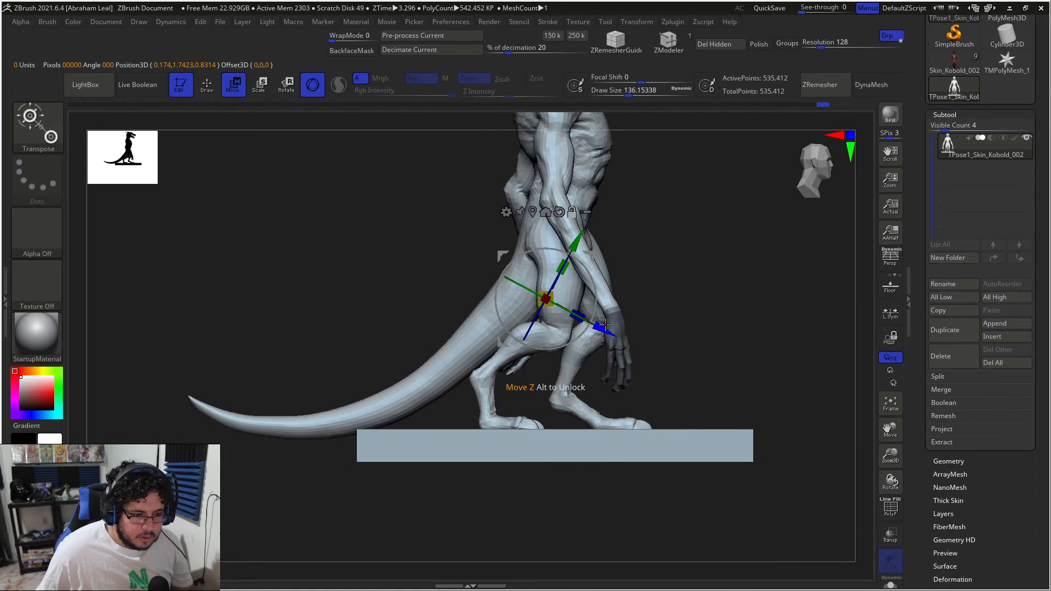
Centre the gizmo on the right wrist, invert the mask, and rotate the right hand slightly backward.
left_click_drag(604, 327, 666, 326)
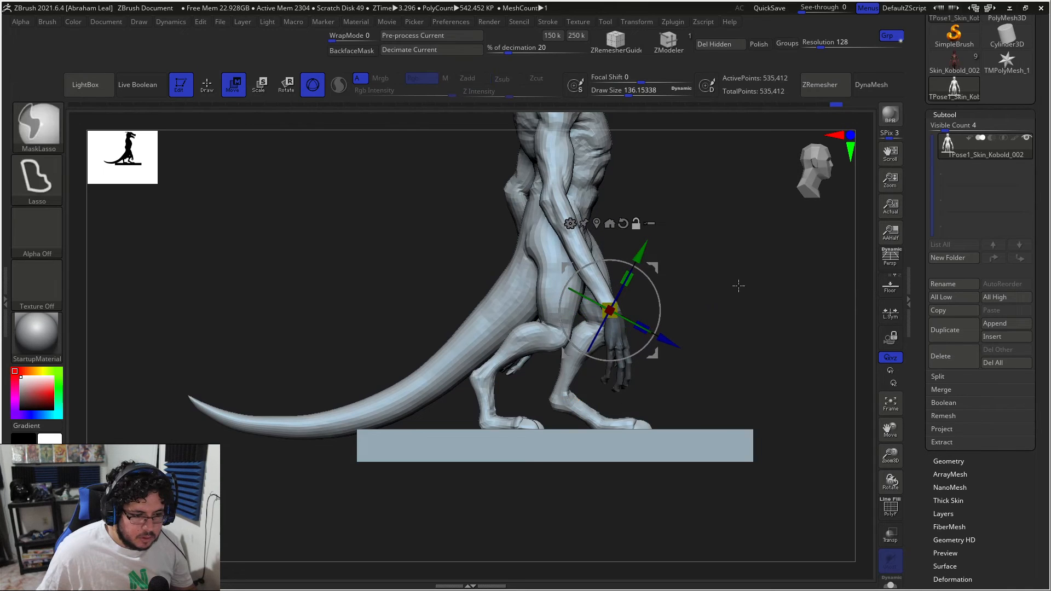
left_click(738, 287, "ctrl")
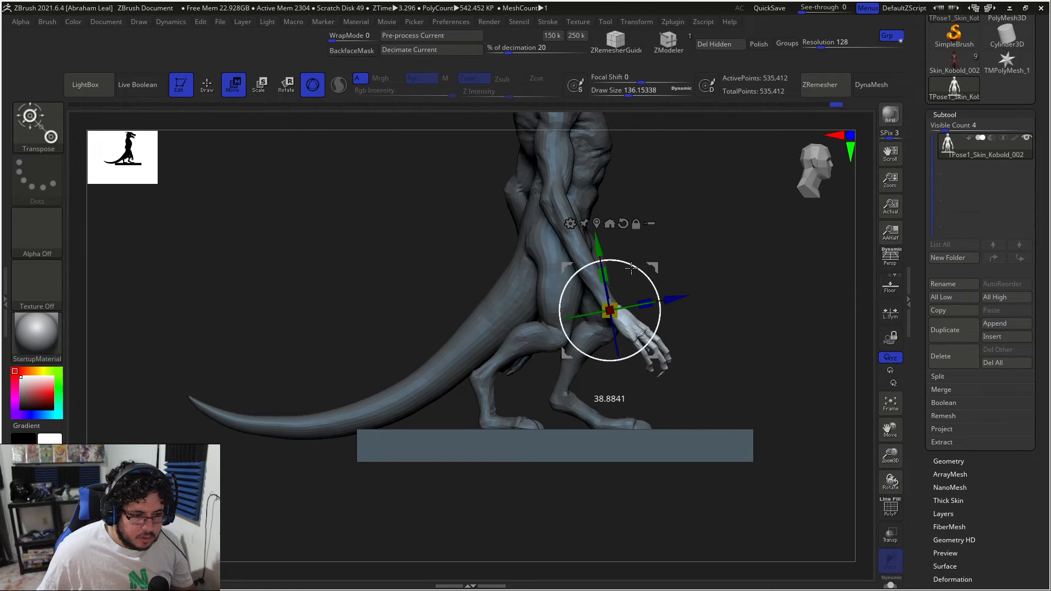
left_click_drag(649, 307, 650, 306)
left_click_drag(737, 298, 610, 310)
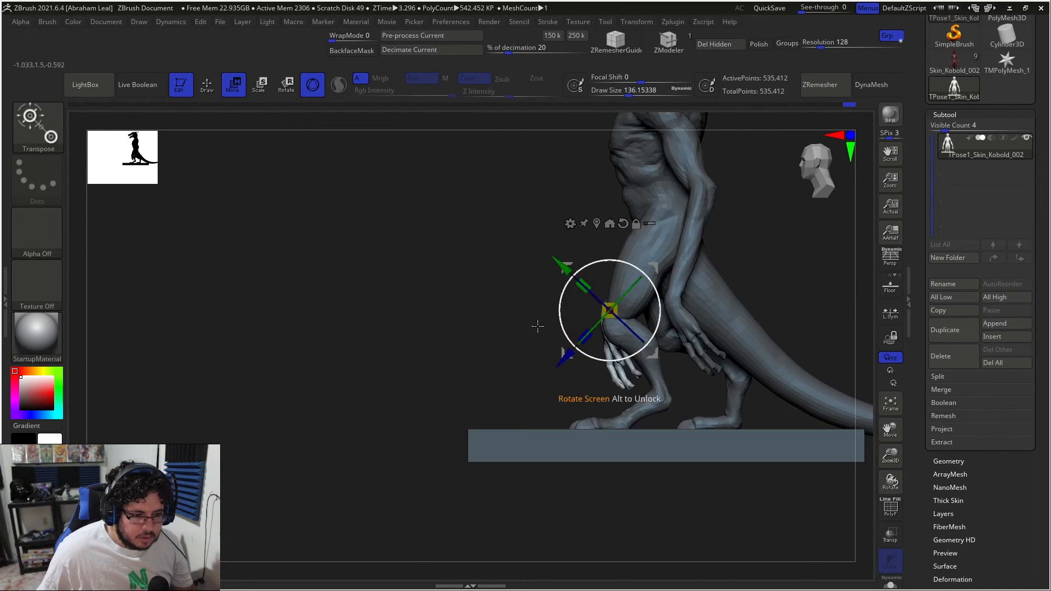
key("q")
Clear the hand mask, try masking the head and neck, and remove that mask again.
left_click_drag(501, 341, 502, 300, "alt")
mouse_move(502, 300)
left_mouse_down()
mouse_move(859, 284)
mouse_move(715, 307)
mouse_move(707, 321)
mouse_move(648, 312)
mouse_move(728, 301)
mouse_move(767, 312)
mouse_move(727, 308)
mouse_move(736, 318)
mouse_move(774, 321)
mouse_move(728, 291)
mouse_move(757, 276)
left_mouse_up()
mouse_move(750, 212)
left_mouse_down("ctrl")
mouse_move(723, 190)
mouse_move(453, 300)
mouse_move(455, 317)
left_mouse_up("ctrl")
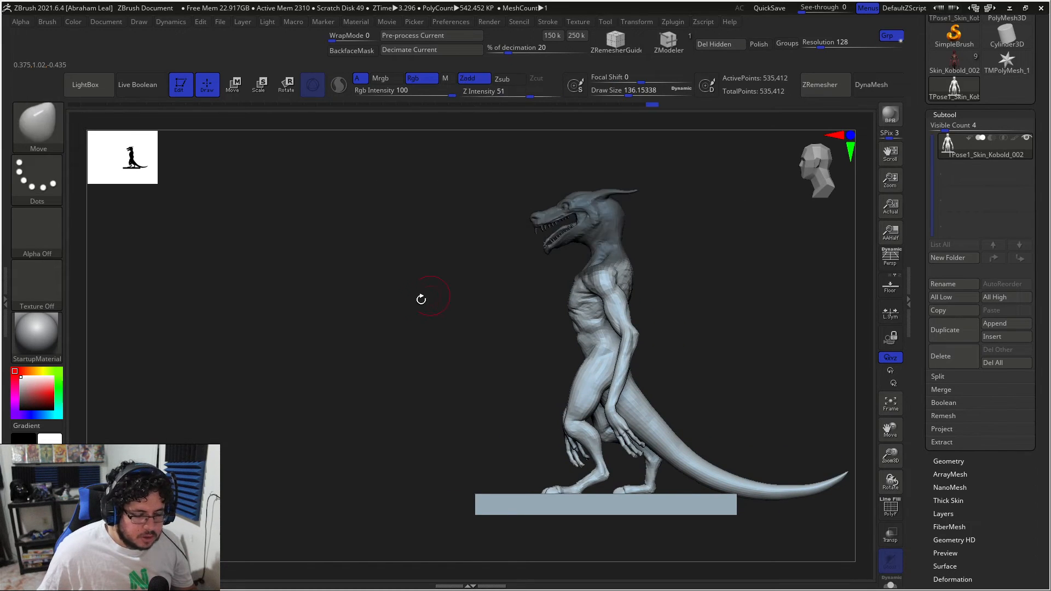
key("ctrl+z")
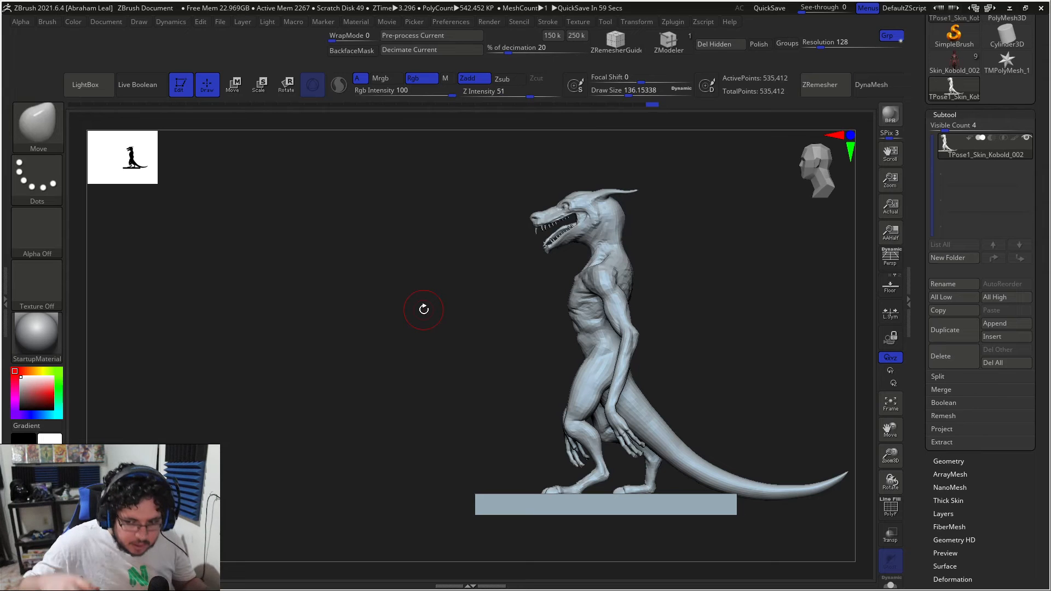
Check the finished pose and transfer it back to the original painted subtools with Transpose Master.
left_click_drag(410, 259, 662, 378)
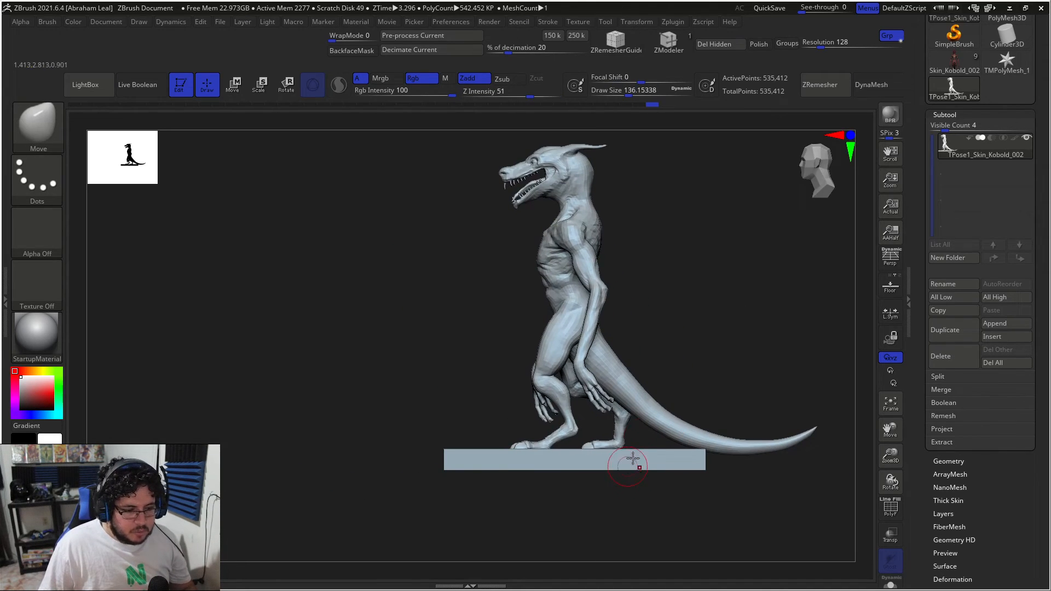
left_click_drag(696, 326, 682, 303)
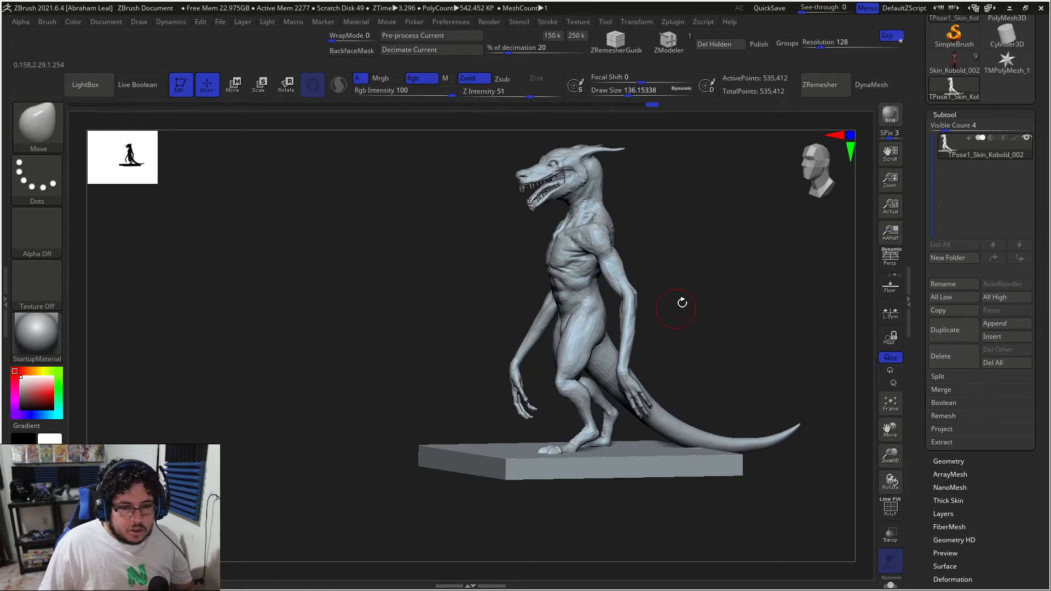
left_click(675, 22)
left_click(759, 277)
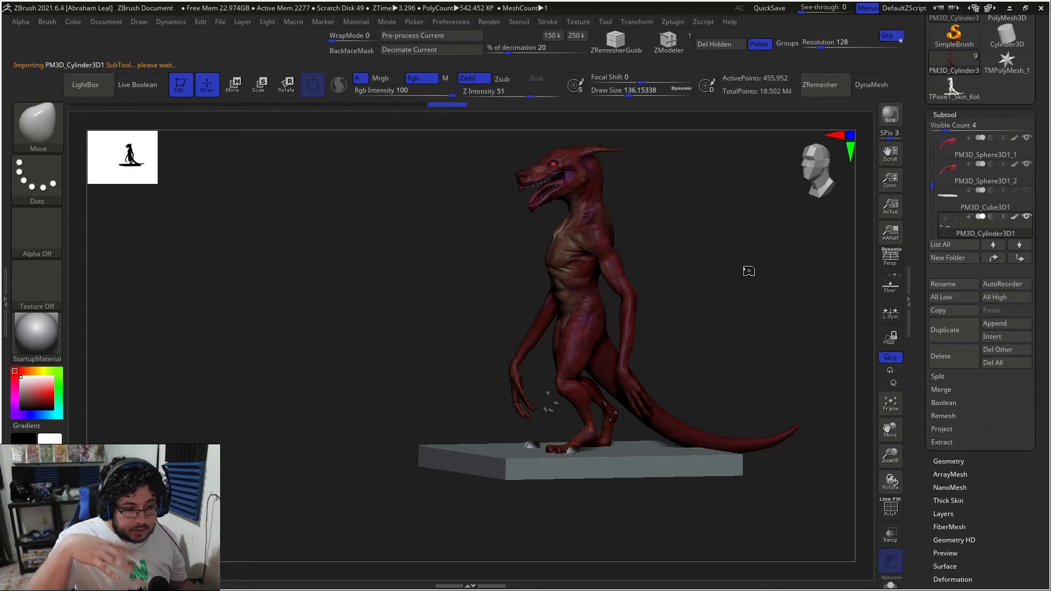
Switch all of the kobold's subtools to their highest subdivision level and check the transferred pose.
left_click_drag(700, 287, 743, 316, "shift")
mouse_move(706, 209)
left_mouse_down("alt")
mouse_move(725, 291)
mouse_move(747, 230)
mouse_move(763, 284)
mouse_move(703, 244)
mouse_move(732, 303)
mouse_move(741, 281)
left_mouse_up("alt")
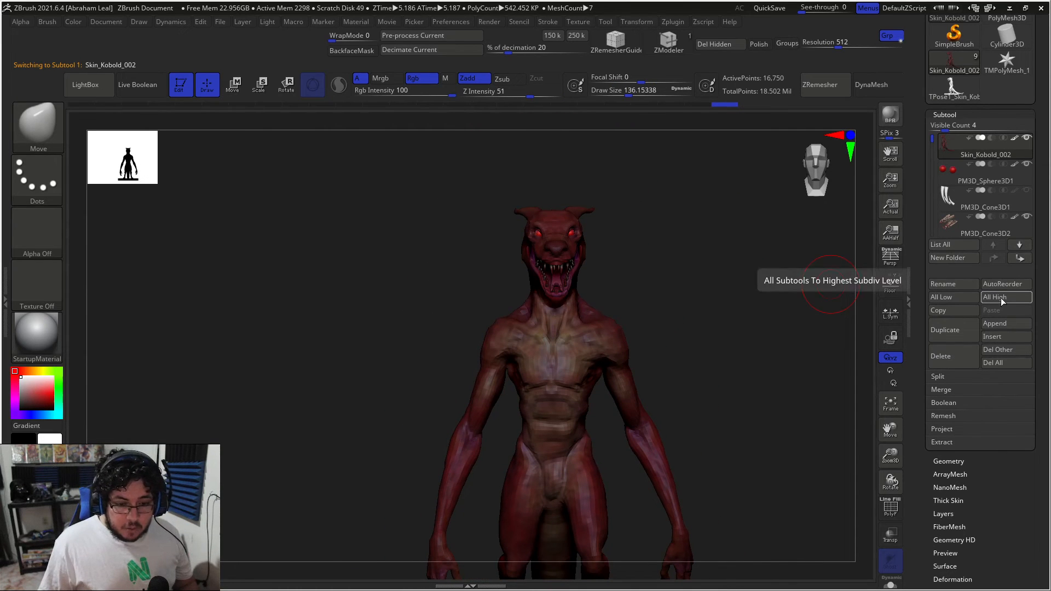
left_click(975, 298)
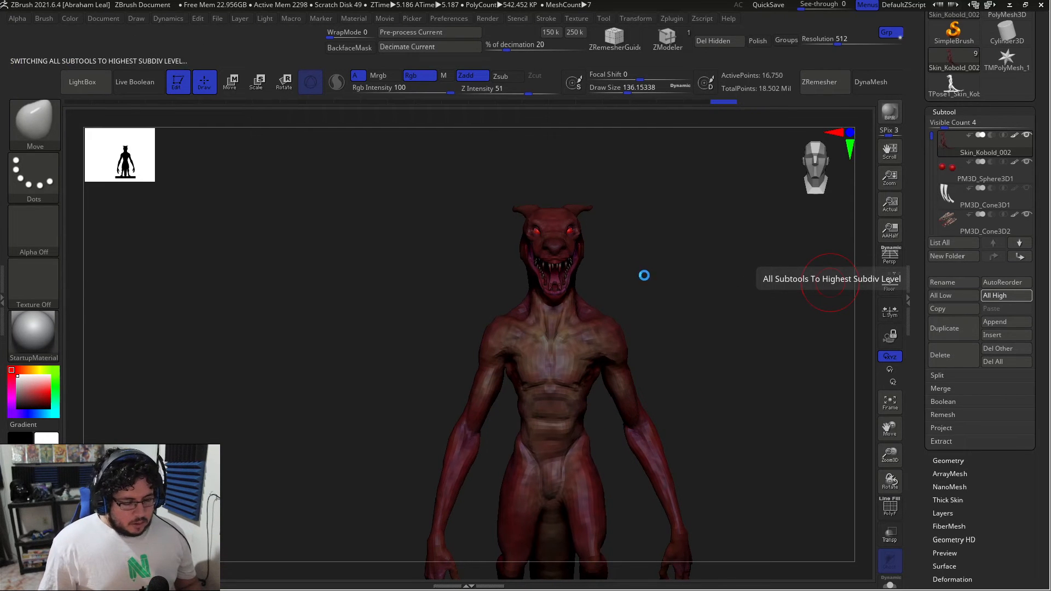
left_click_drag(641, 283, 728, 330)
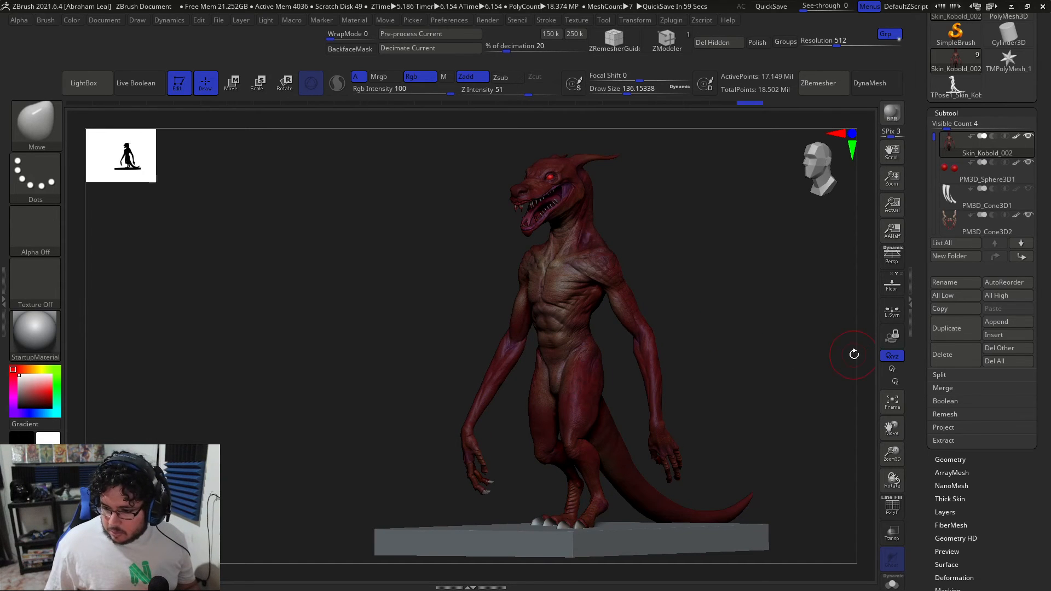
left_click_drag(741, 356, 604, 282)
left_click_drag(728, 181, 728, 295, "alt")
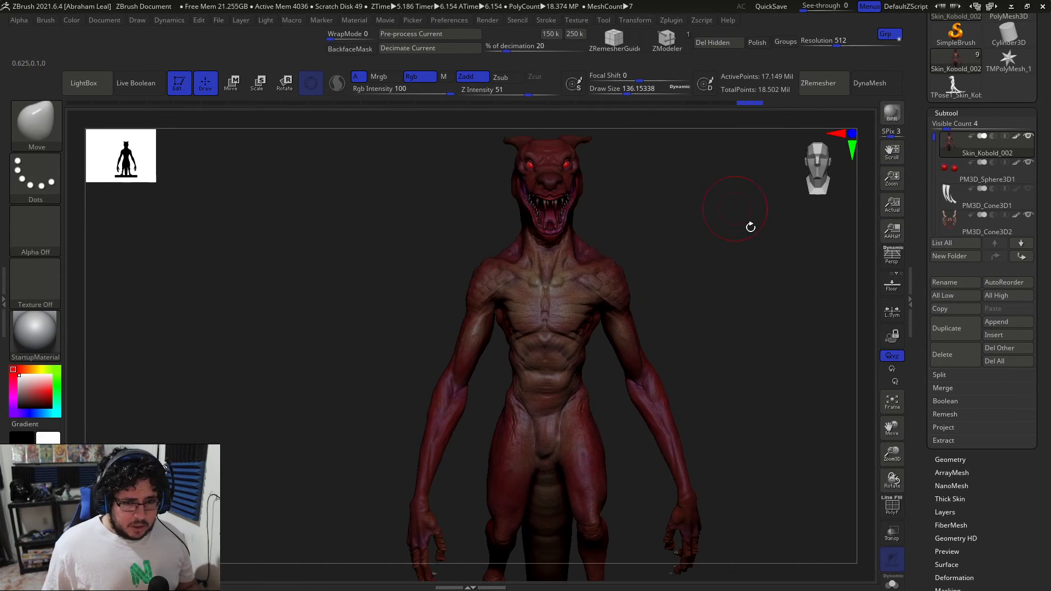
Try to decimate the body with Decimation Master's 150k preset, with Keep UVs and Use and Keep Polypaint enabled.
left_click(669, 20)
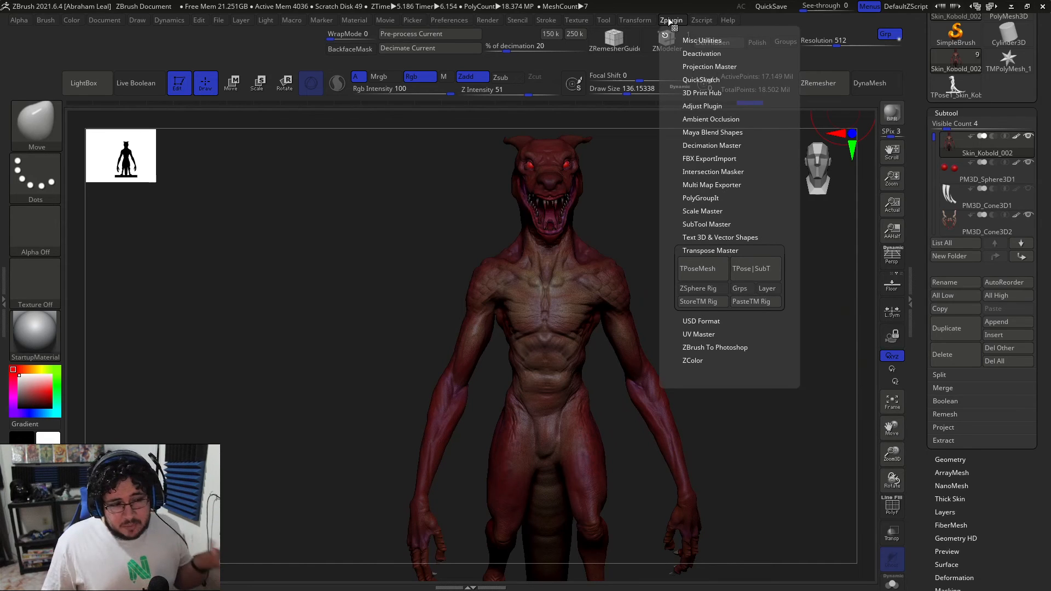
left_click(702, 145)
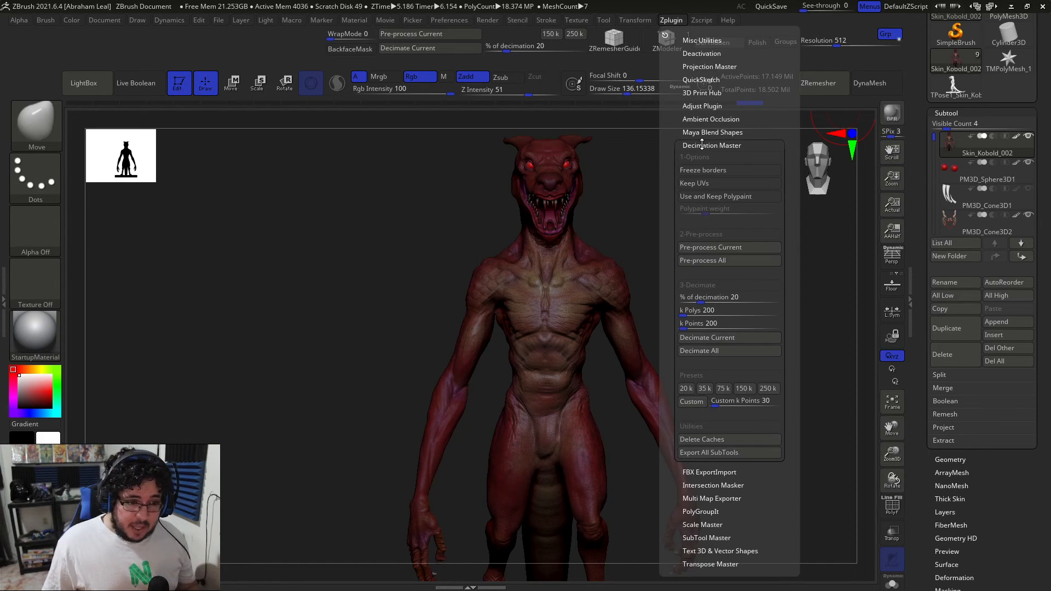
left_click(705, 184)
left_click(708, 197)
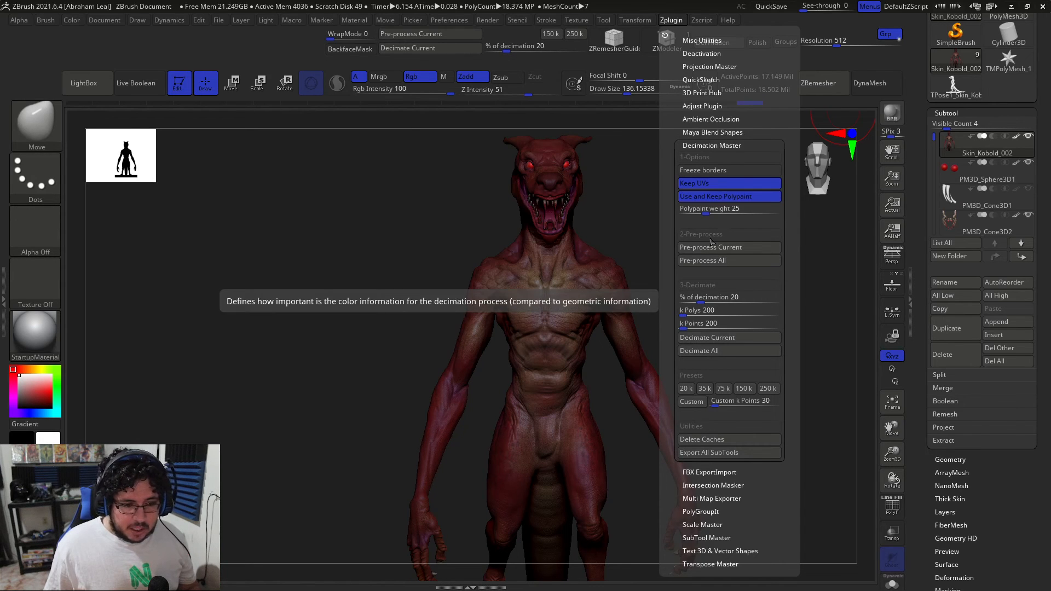
left_click(745, 388)
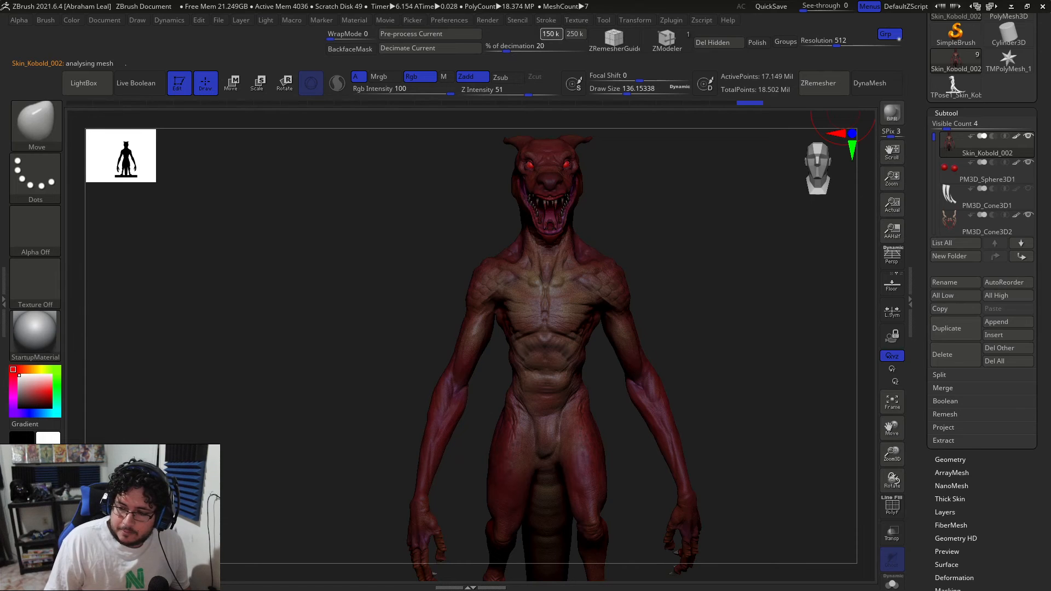
Inspect the quick-saved kobold from several angles and compare the Skin_Kobold_001 and Skin_Kobold_002 tools.
left_click_drag(773, 278, 657, 287)
left_click_drag(690, 337, 672, 311)
right_click_drag(673, 311, 699, 320, "ctrl")
left_click_drag(740, 273, 657, 286)
right_click_drag(657, 286, 644, 397, "ctrl")
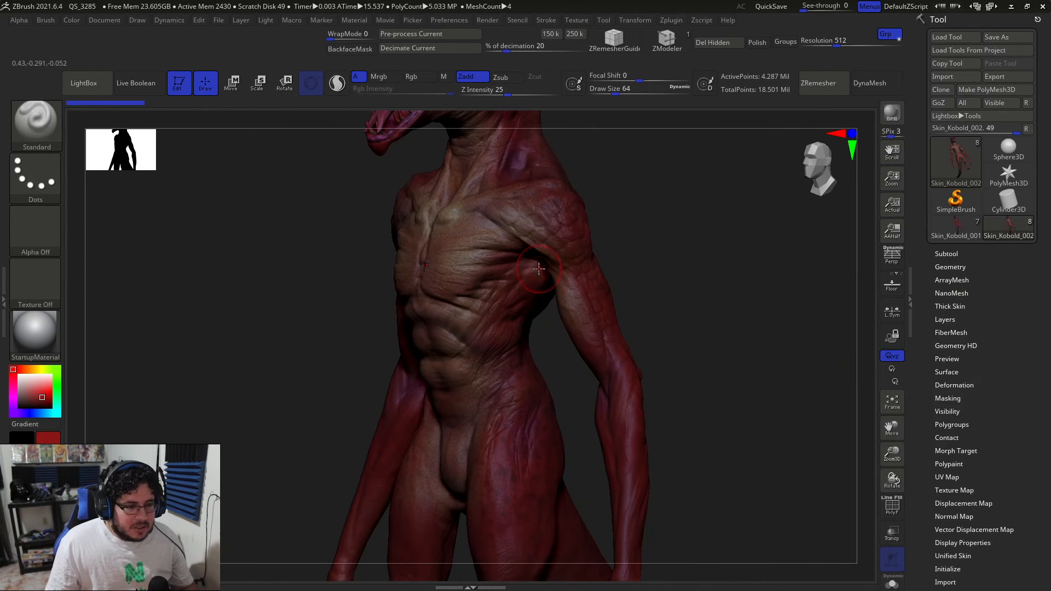
left_click_drag(673, 284, 698, 263)
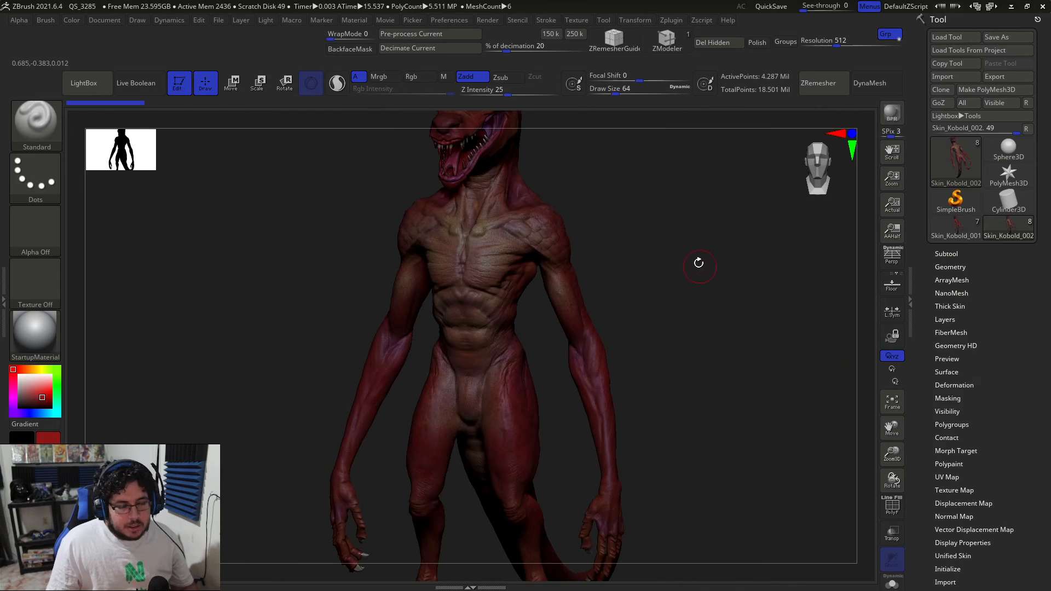
right_click_drag(776, 282, 728, 219, "ctrl")
left_click_drag(695, 219, 675, 253)
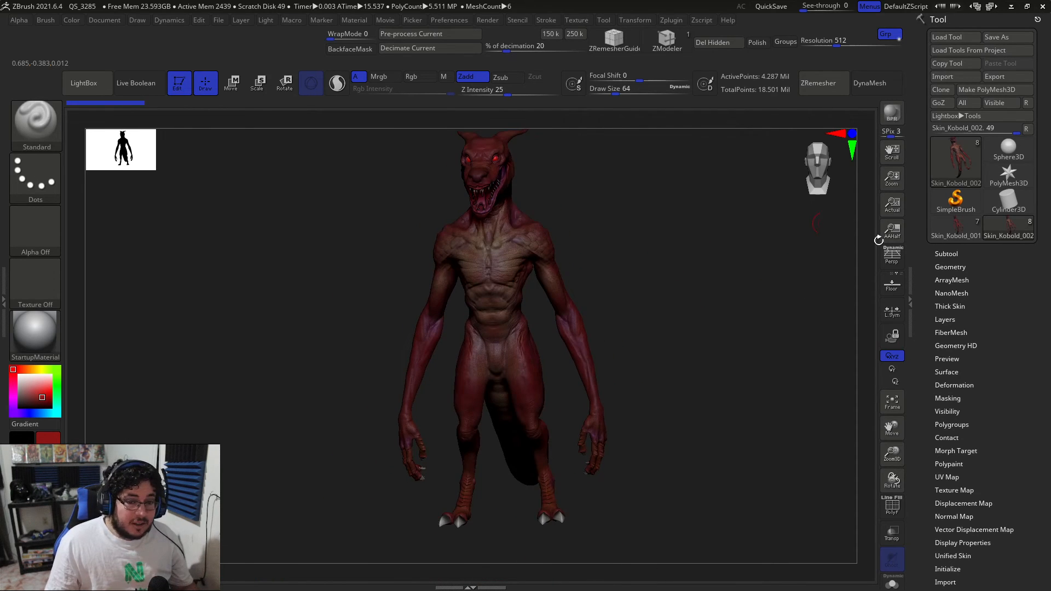
left_click(956, 229)
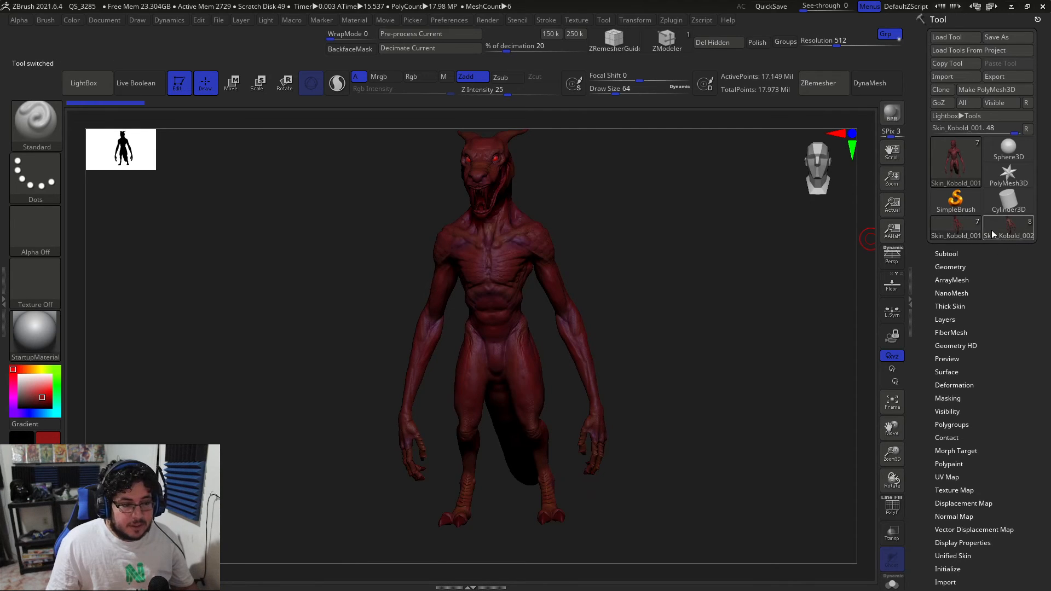
left_click_drag(715, 268, 708, 260)
mouse_move(708, 260)
right_mouse_down("ctrl")
mouse_move(723, 305)
mouse_move(706, 272)
right_mouse_up("ctrl")
left_click_drag(707, 272, 708, 239)
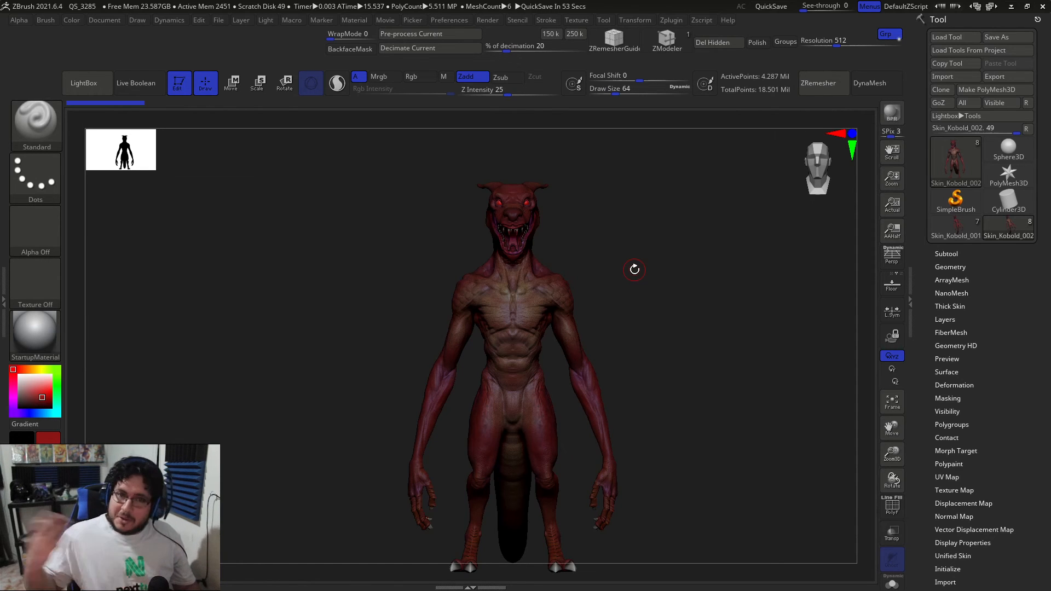
left_click_drag(562, 185, 593, 289)
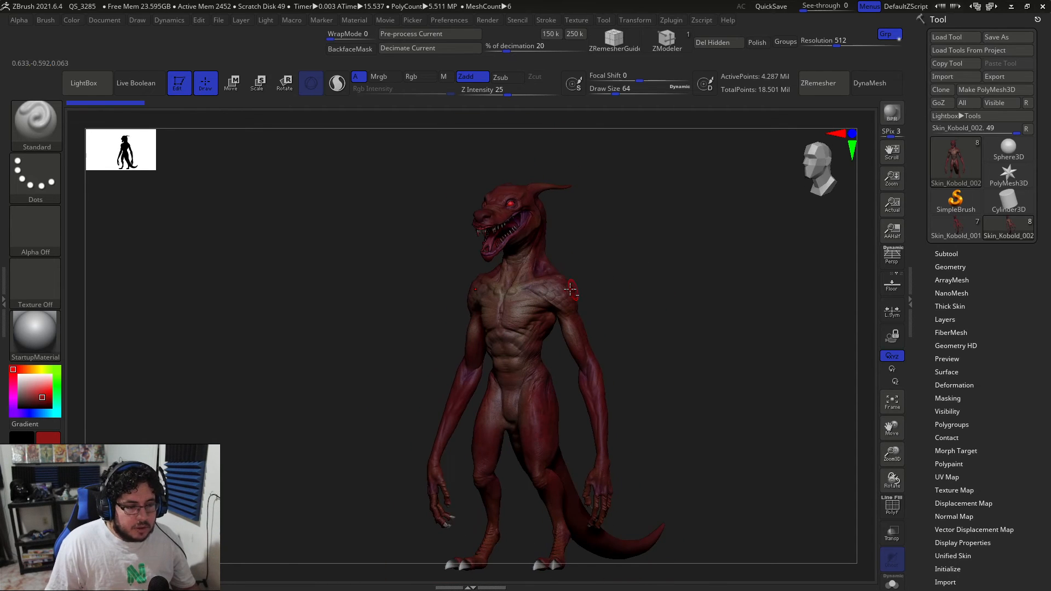
Delete the body's subdivision levels above level 5.
left_click(952, 253)
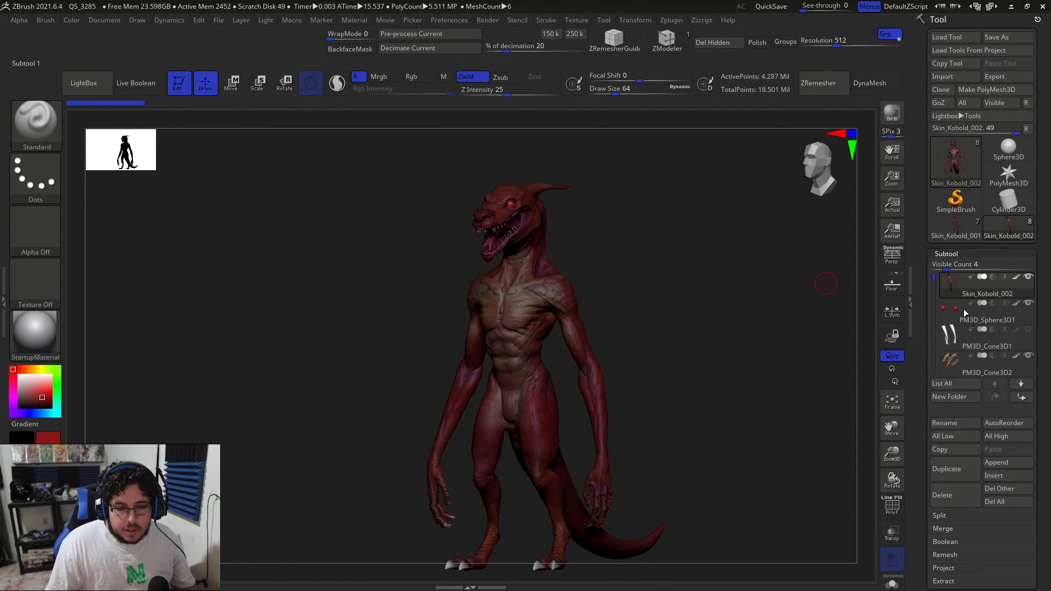
left_click(951, 254)
left_click(951, 268)
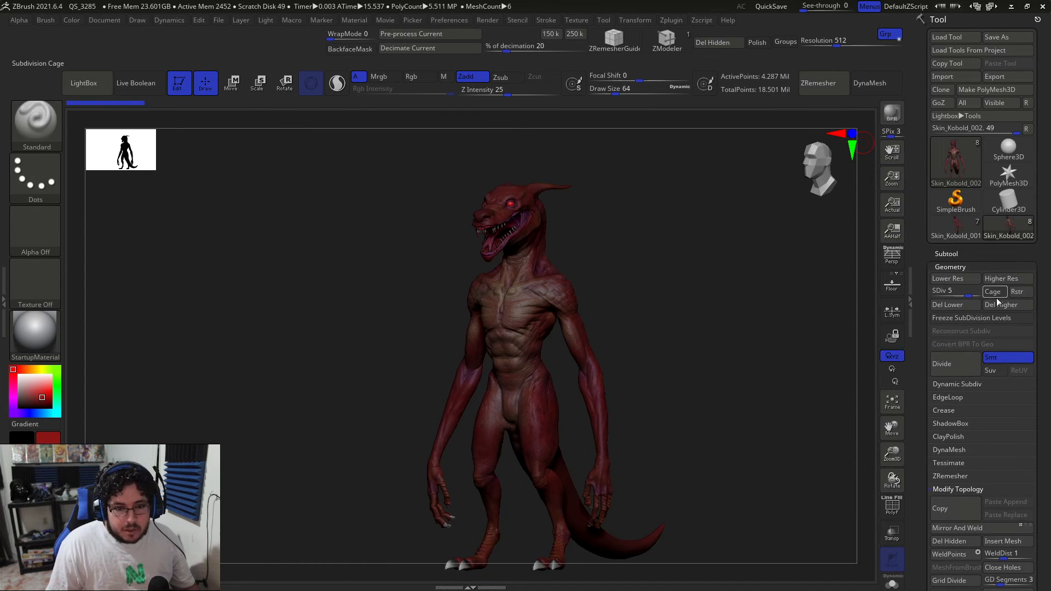
left_click(1010, 306)
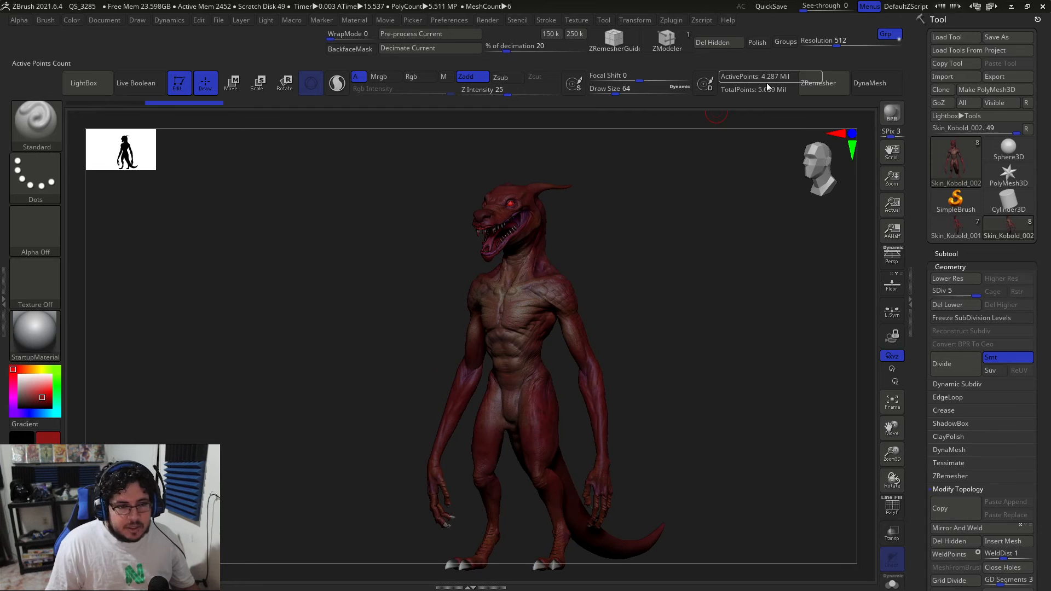
left_click_drag(695, 213, 664, 129, "shift")
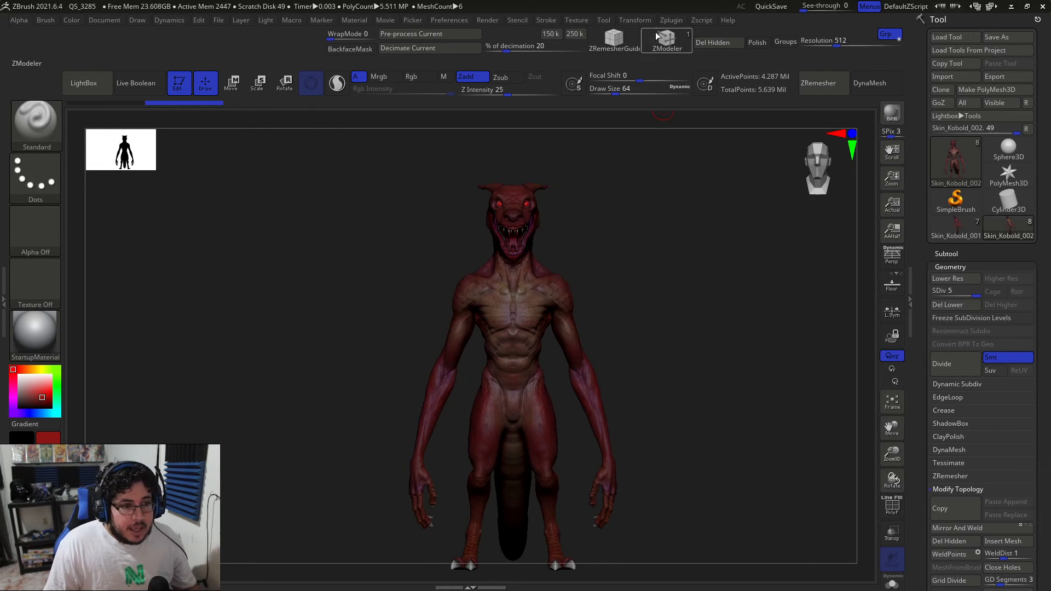
left_click(671, 20)
left_click(712, 145)
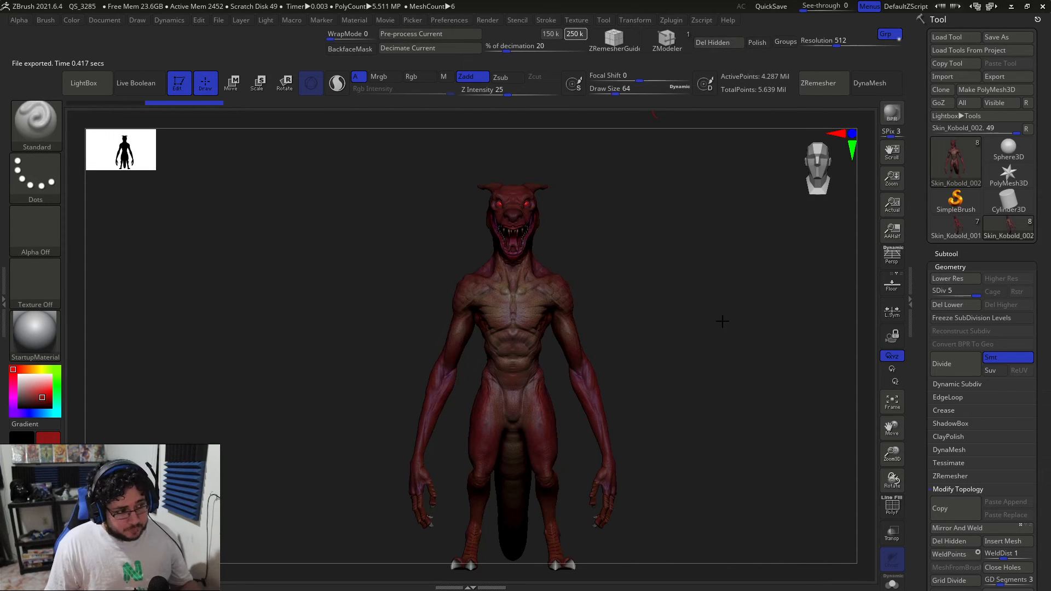
key("Escape")
Decimate the body with Decimation Master's 250k preset, using and keeping the polypaint, and inspect the decimated mesh.
left_click(672, 21)
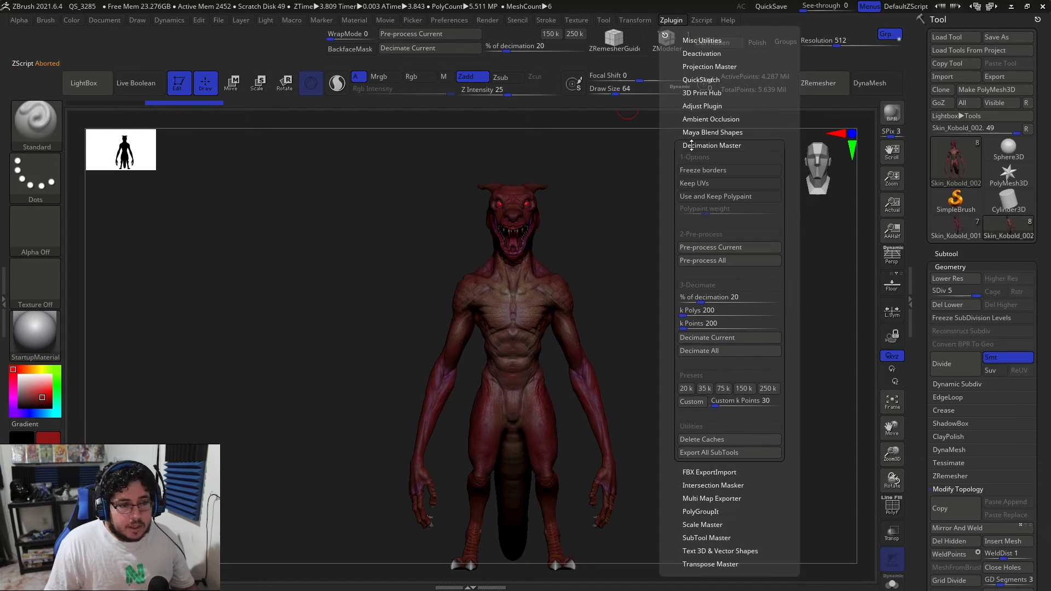
left_click(714, 197)
left_click(768, 388)
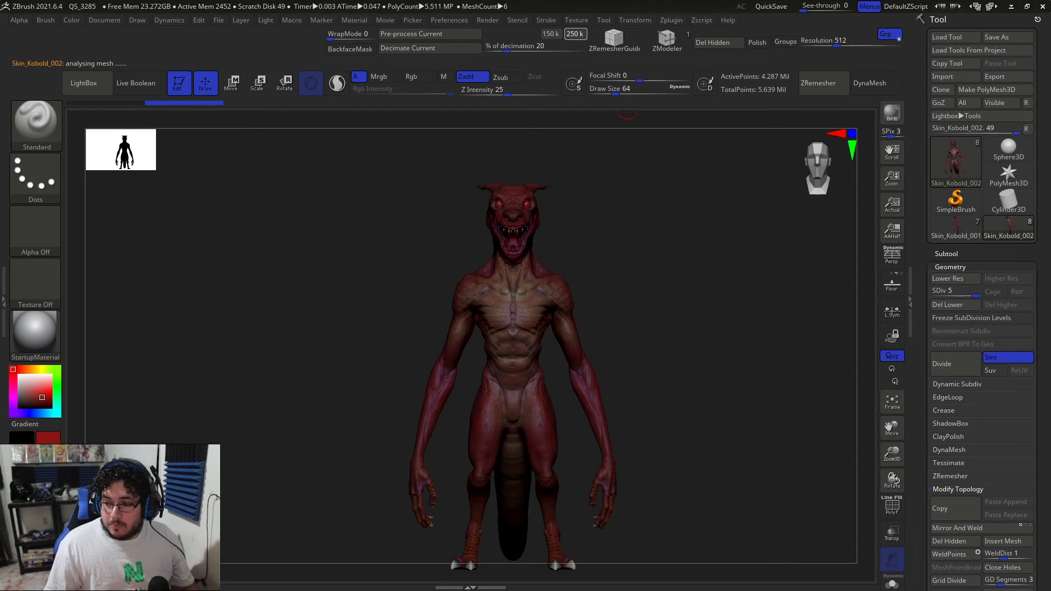
left_click_drag(677, 294, 782, 229)
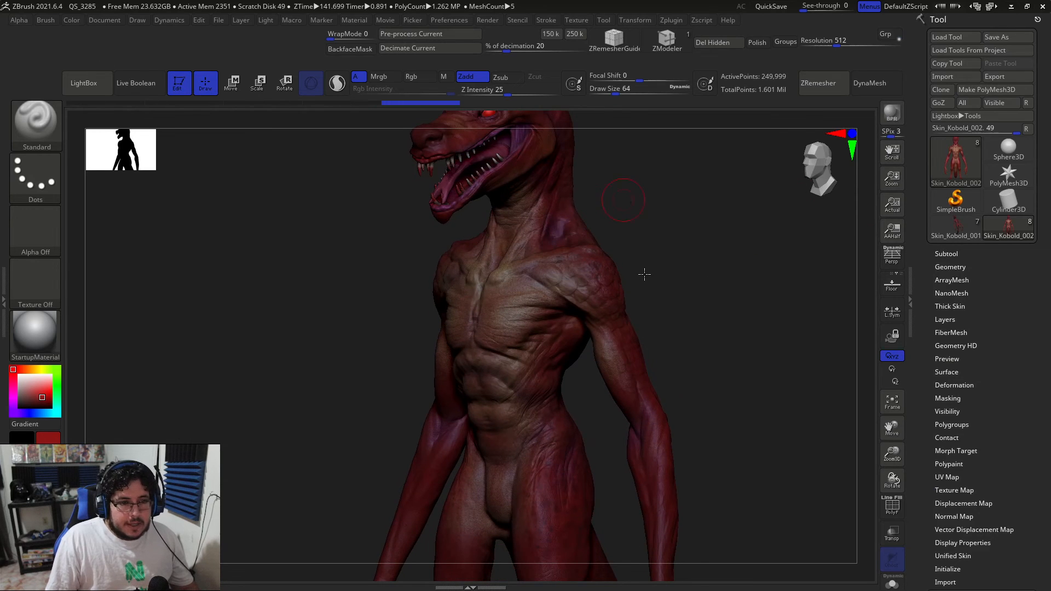
left_click_drag(637, 246, 660, 230)
Select the large fangs subtool PM3D_Cone3D1 and subdivide it twice.
left_click(946, 253)
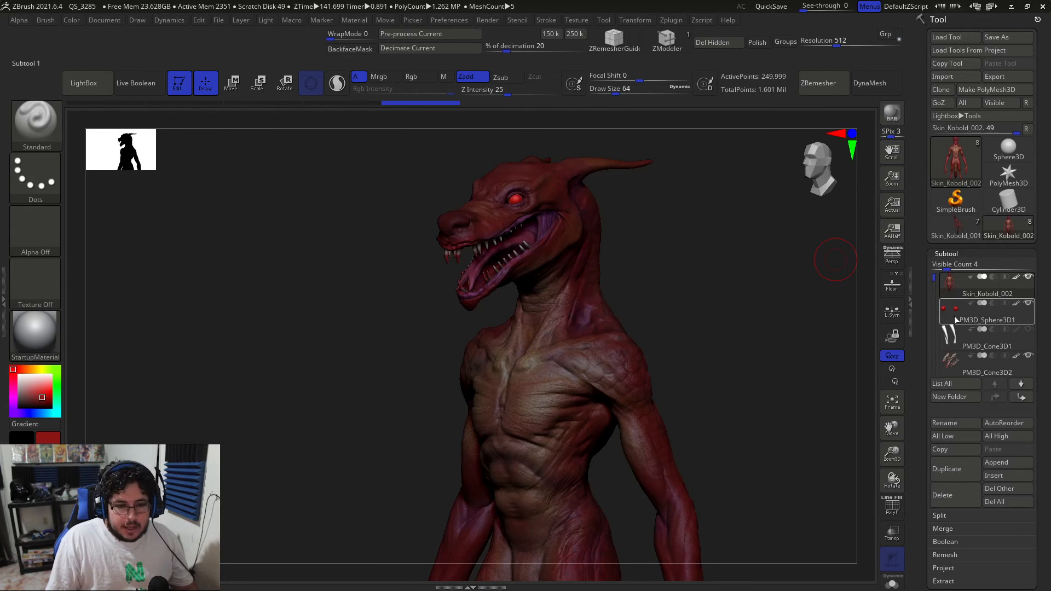
left_click(956, 342)
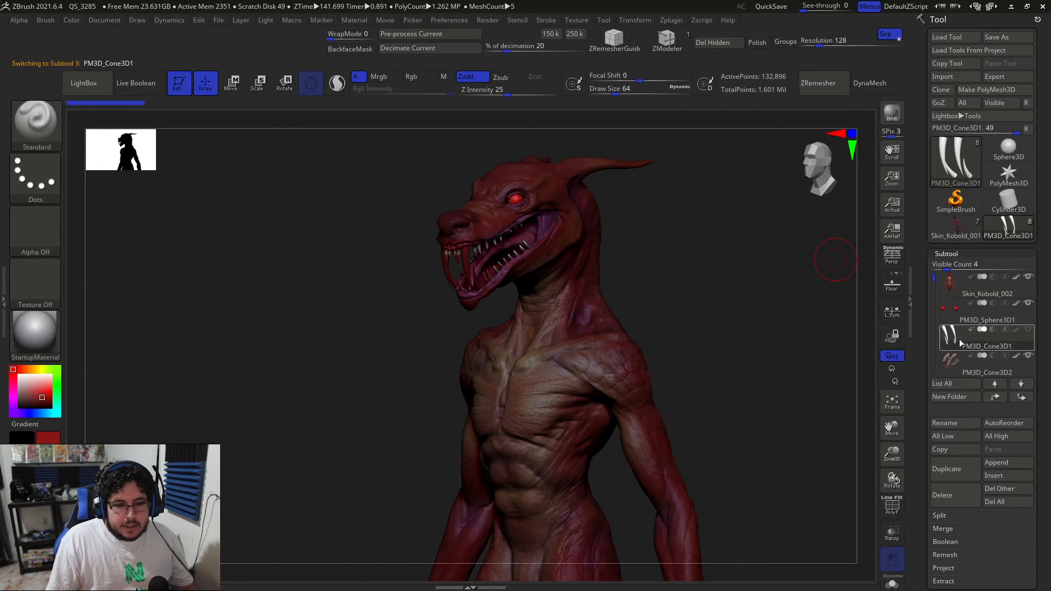
mouse_move(783, 294)
left_mouse_down()
mouse_move(792, 291)
mouse_move(777, 290)
left_mouse_up()
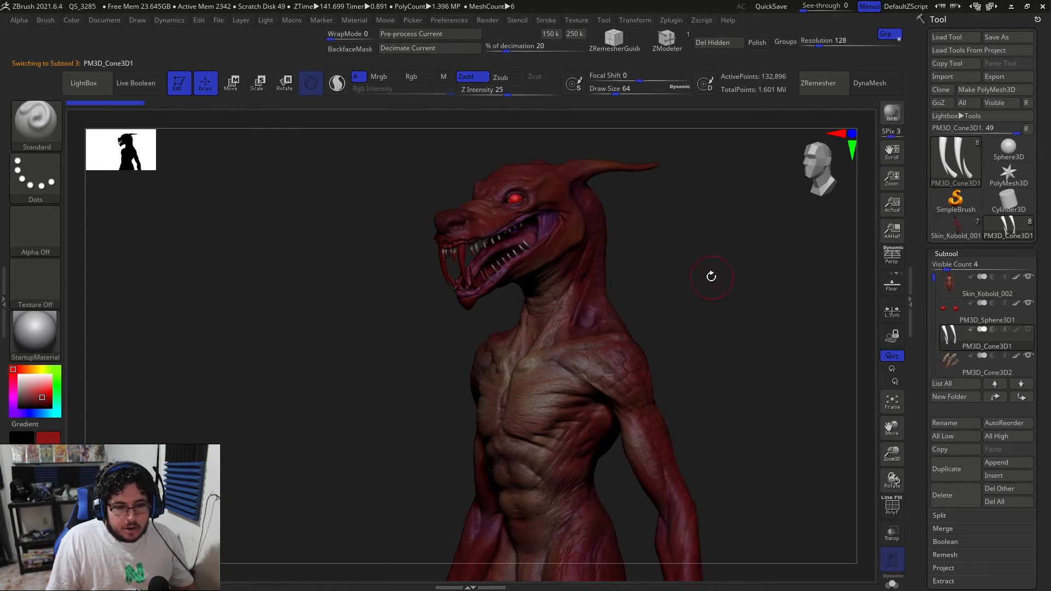
left_click_drag(712, 277, 692, 328, "alt")
left_click_drag(253, 289, 318, 358, "alt")
key("ctrl+d")
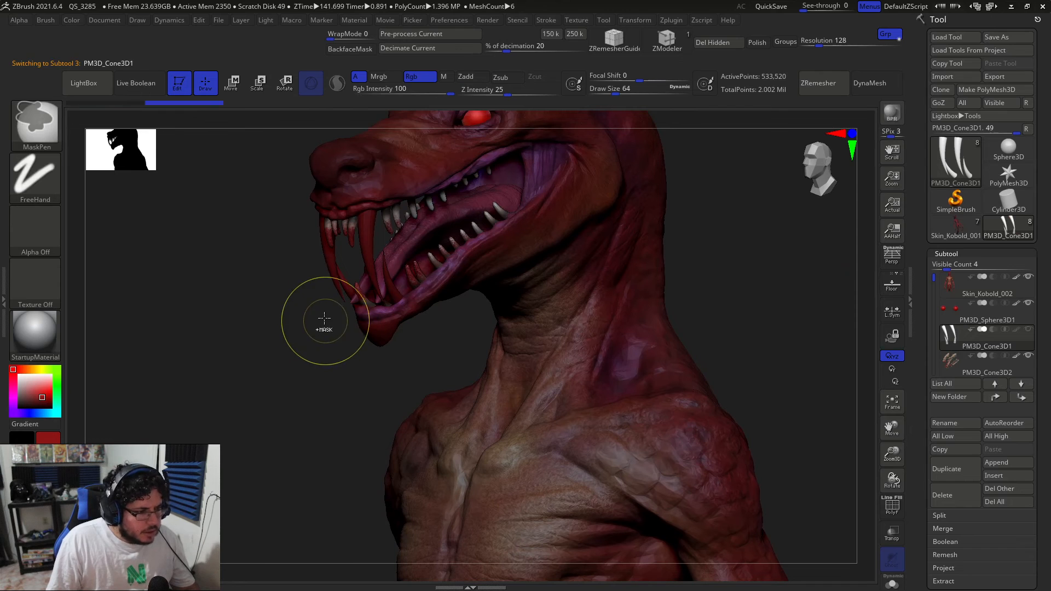
key("ctrl+d")
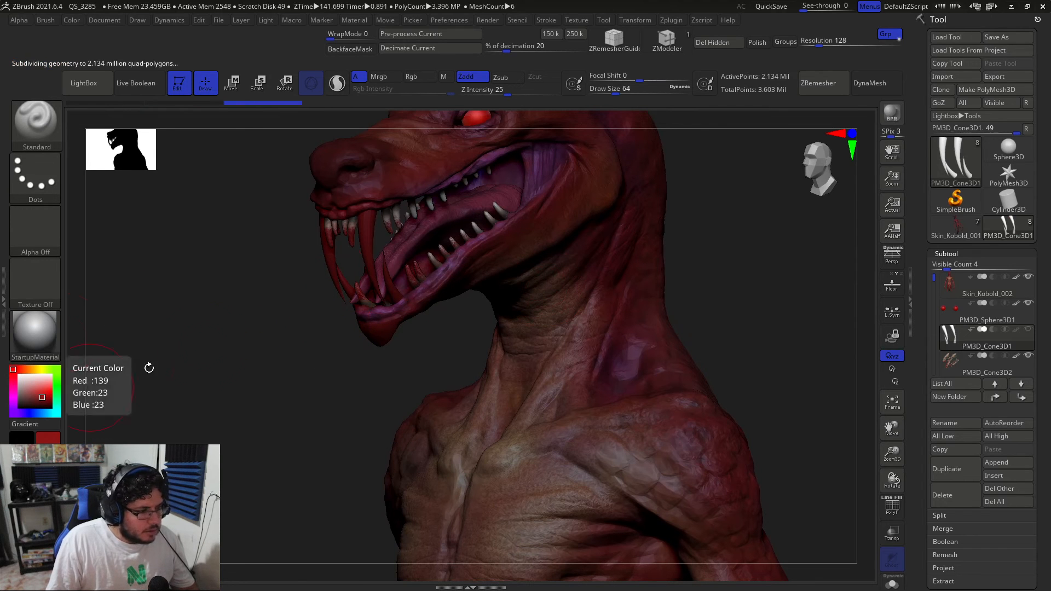
Change the current colour from dark red to a pale off-white for the large fangs.
left_click(33, 382)
mouse_move(34, 382)
left_mouse_down()
mouse_move(31, 390)
mouse_move(341, 252)
mouse_move(387, 214)
left_mouse_up()
mouse_move(253, 369)
left_mouse_down("ctrl")
mouse_move(244, 262)
mouse_move(253, 201)
left_mouse_up("ctrl")
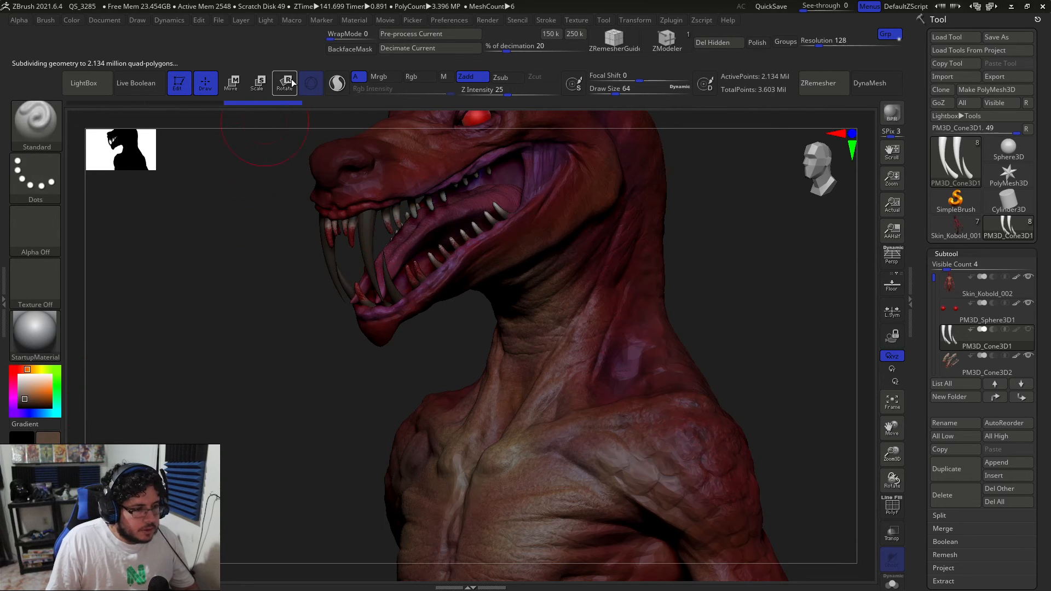
mouse_move(40, 392)
left_mouse_down()
mouse_move(397, 239)
mouse_move(414, 215)
left_mouse_up()
mouse_move(214, 380)
left_mouse_down("alt")
mouse_move(221, 399)
mouse_move(140, 270)
mouse_move(439, 468)
left_mouse_up("alt")
left_click_drag(288, 374, 458, 507, "alt")
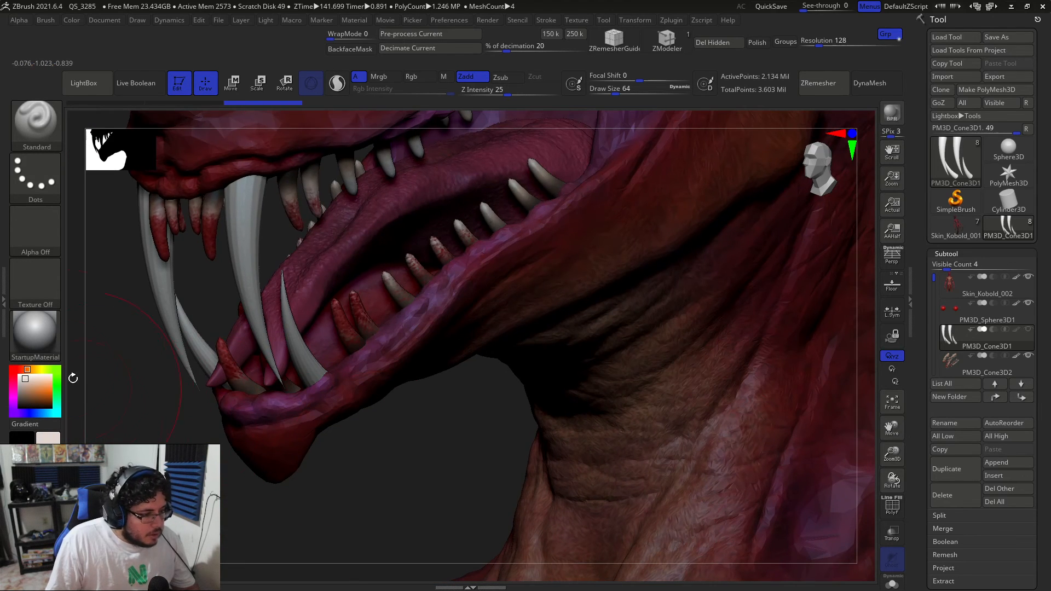
key("ctrl+d")
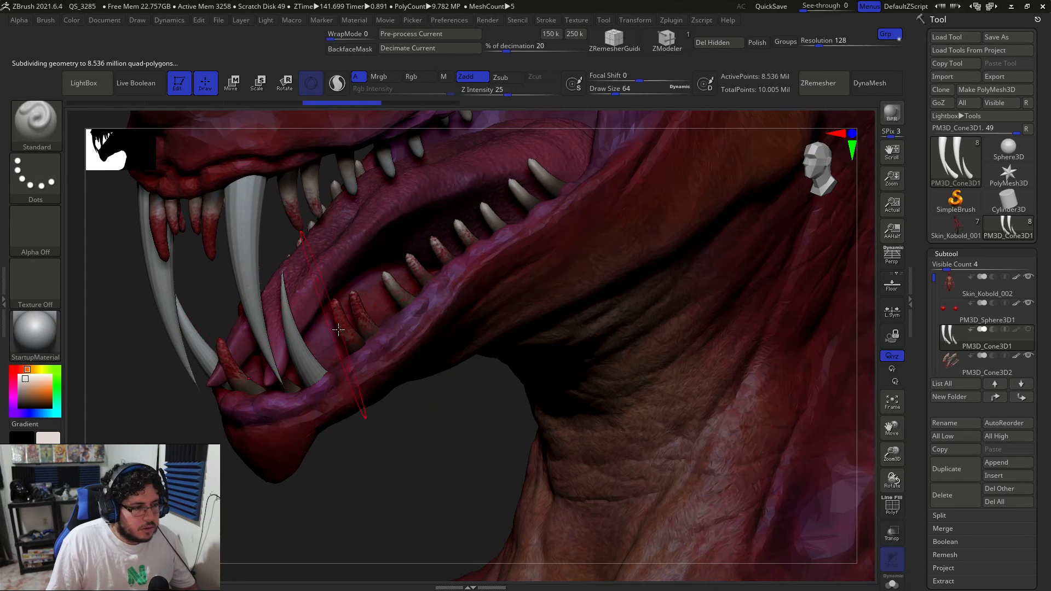
key("ctrl")
key("shift")
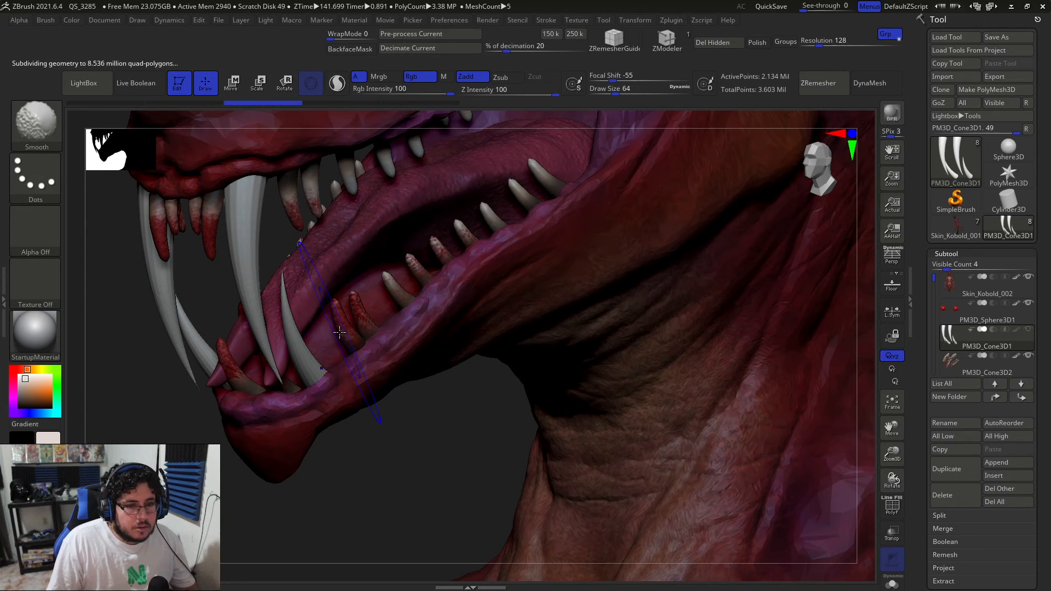
Step the large fangs down two subdivision levels and smooth their surface.
key("shift+d")
key("shift+d")
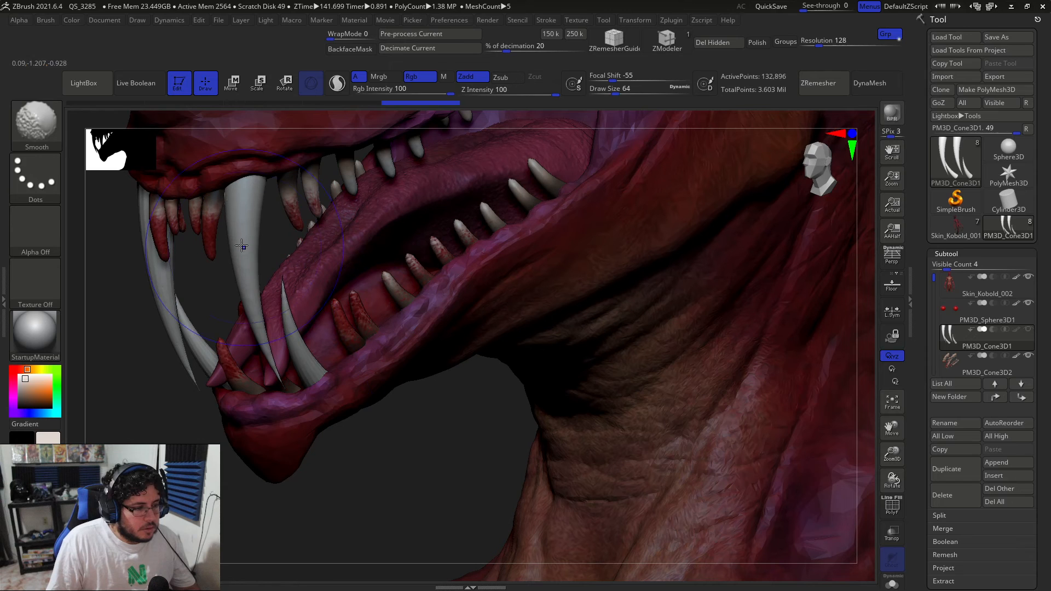
mouse_move(245, 229)
left_mouse_down("shift")
mouse_move(245, 210)
mouse_move(262, 326)
mouse_move(303, 351)
mouse_move(303, 370)
left_mouse_up("shift")
Sample the colour of a small front tooth and lighten it to RGB 213, 180, 168.
key("c")
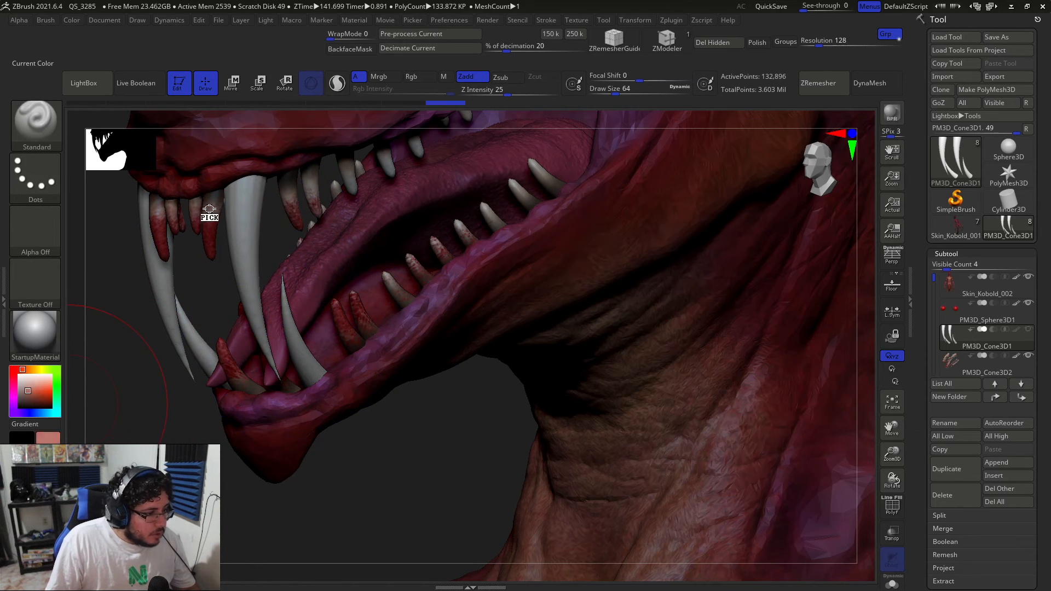
left_click_drag(213, 211, 212, 208)
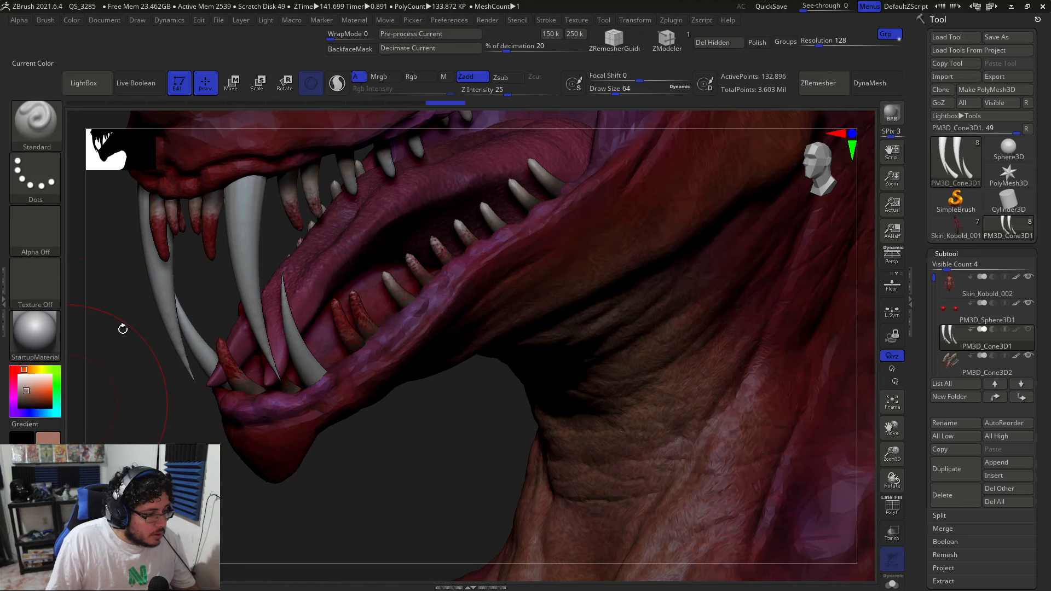
left_click_drag(28, 389, 30, 383)
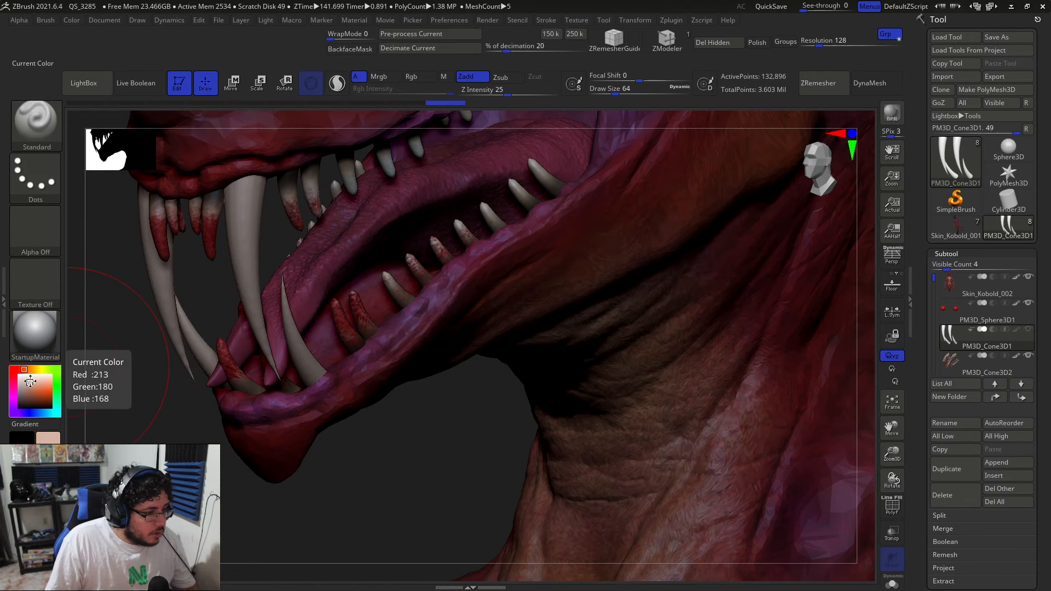
Fill the large fangs with the lightened tooth colour and sample a dark red for painting.
left_click(73, 20)
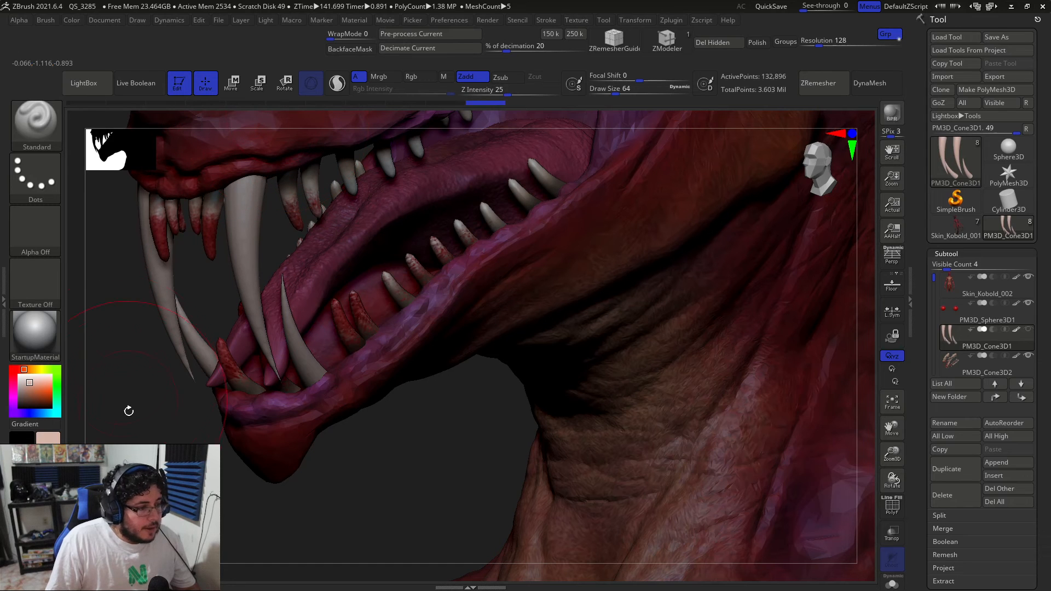
mouse_move(34, 379)
left_mouse_down()
mouse_move(118, 295)
mouse_move(212, 241)
mouse_move(257, 351)
left_mouse_up()
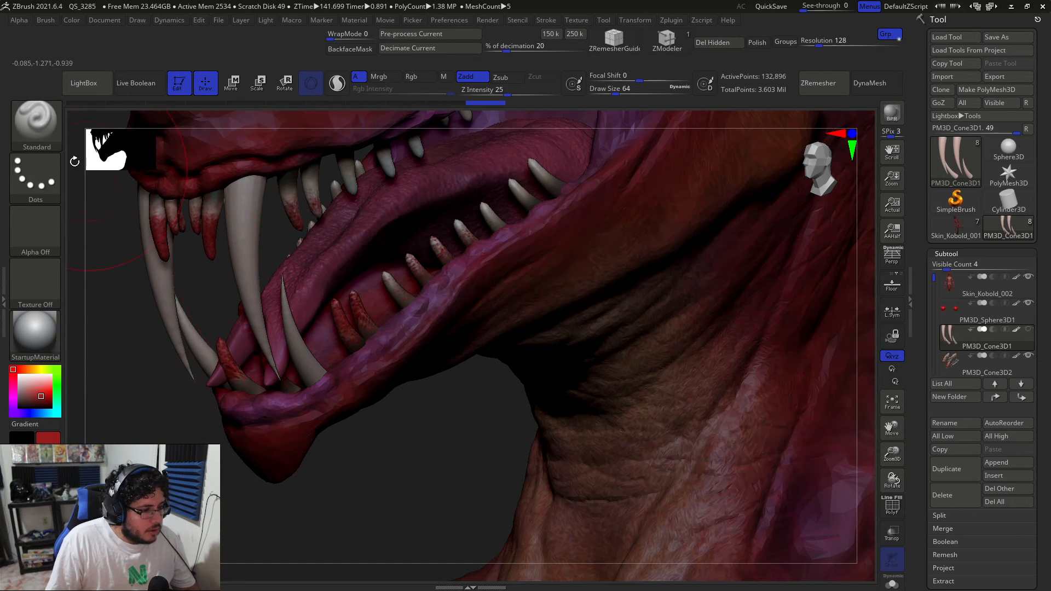
Set the Standard brush to the Spray stroke with Alpha 23, draw size about 23, and colour-only painting (Rgb on, Zadd off).
left_click(36, 121)
left_click(35, 175)
left_click(312, 186)
left_click(35, 230)
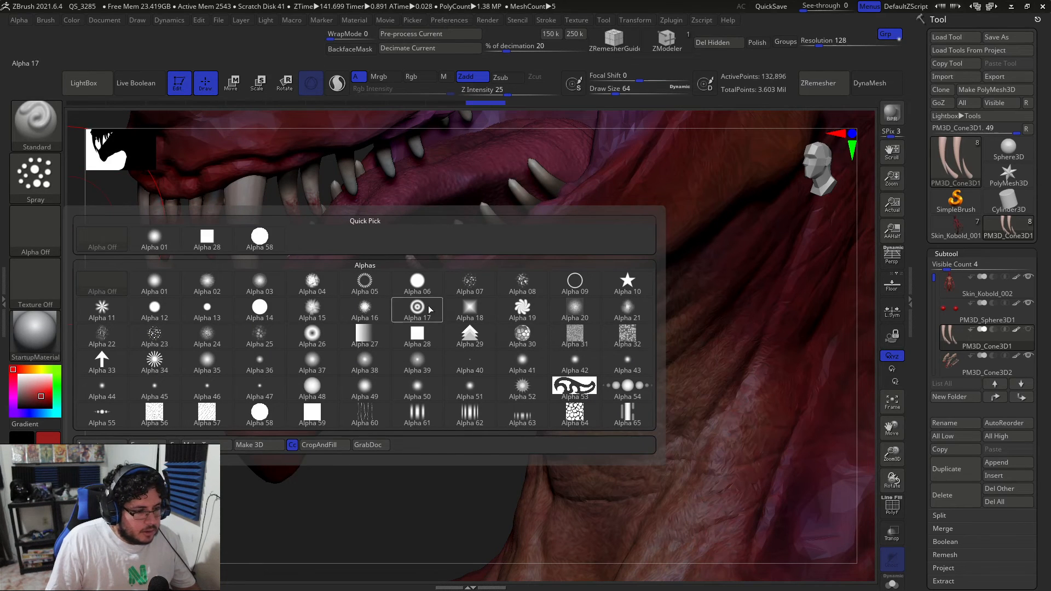
left_click(155, 334)
key("space")
left_click_drag(253, 238, 245, 239)
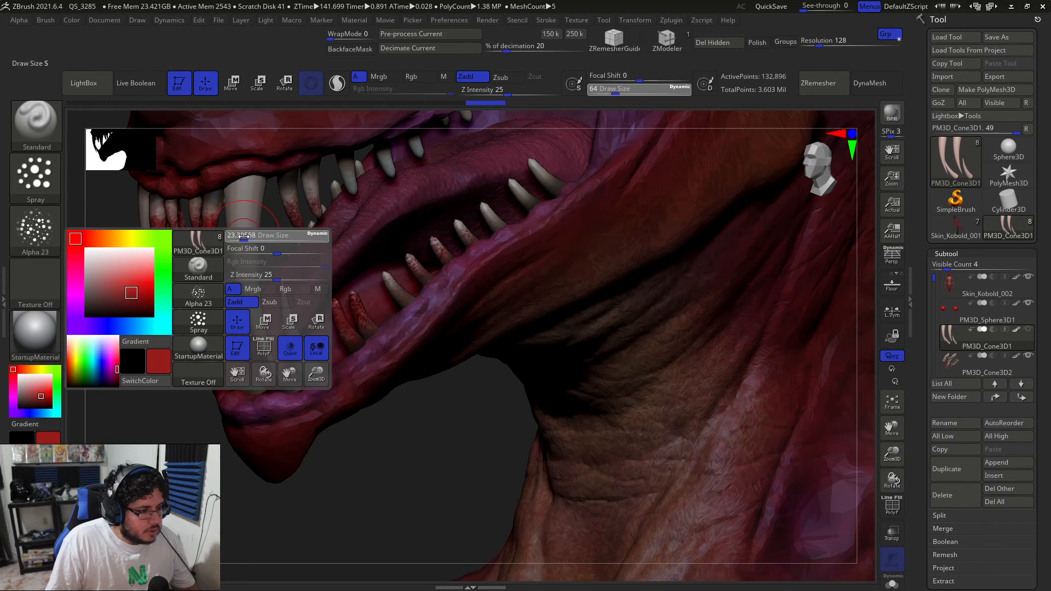
left_click_drag(266, 353, 256, 293)
key("ctrl+z")
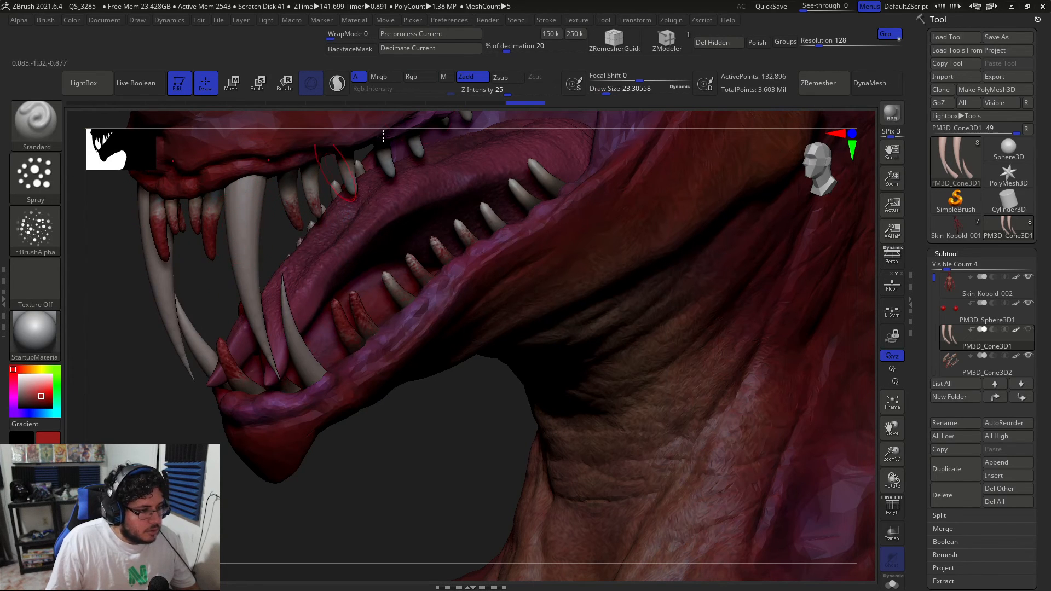
left_click(475, 81)
left_click(419, 81)
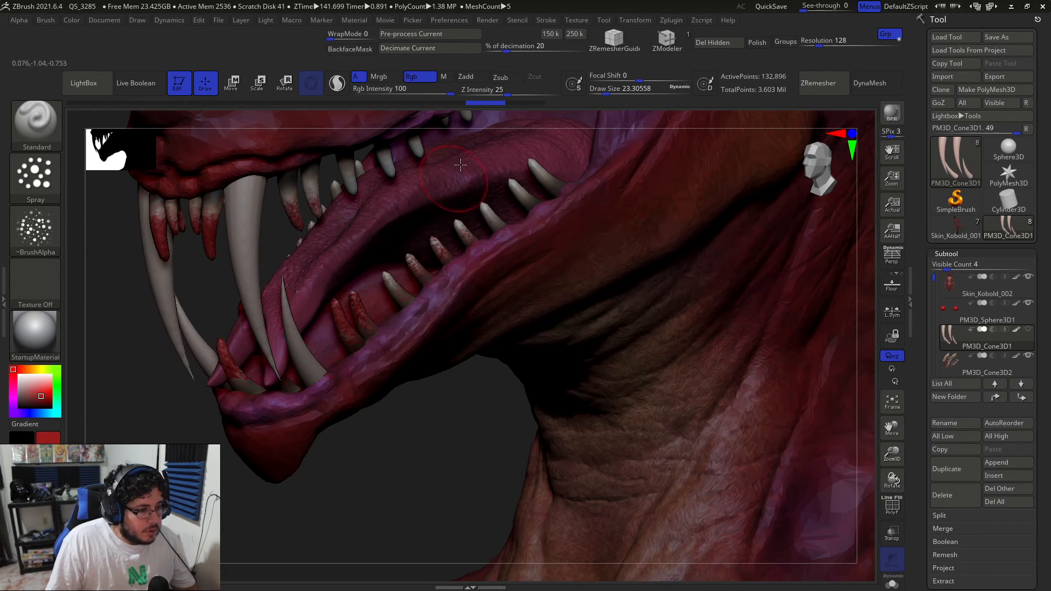
Spray dark red blood colour over the large fangs.
key("ctrl+shift+z")
left_click(470, 104)
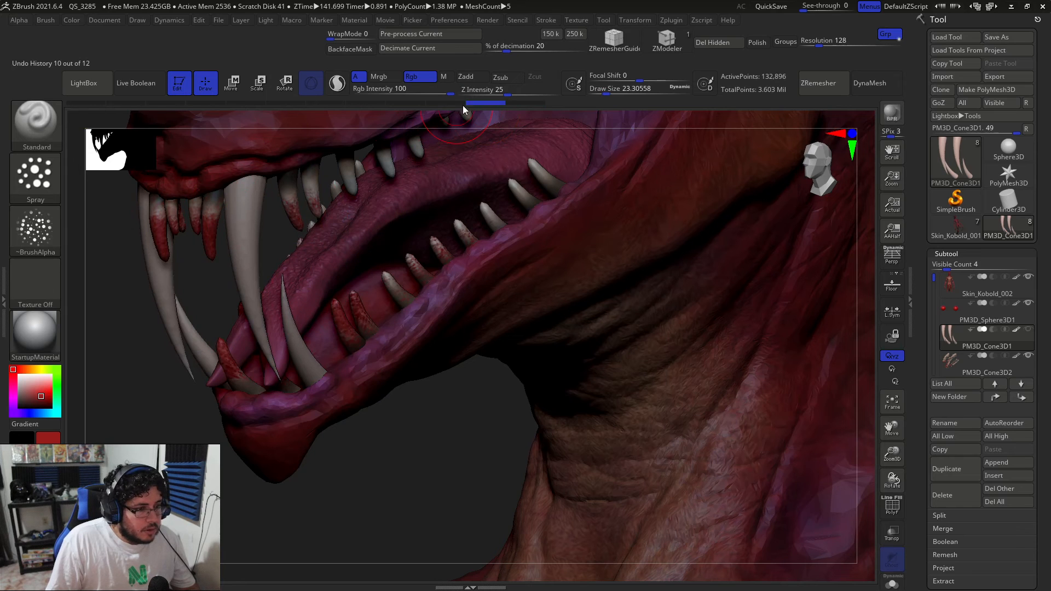
mouse_move(260, 308)
left_mouse_down()
mouse_move(243, 232)
mouse_move(261, 341)
mouse_move(244, 191)
mouse_move(306, 356)
left_mouse_up()
left_click_drag(225, 359, 192, 335)
mouse_move(162, 387)
left_mouse_down()
mouse_move(143, 266)
mouse_move(145, 375)
mouse_move(510, 246)
mouse_move(559, 242)
left_mouse_up()
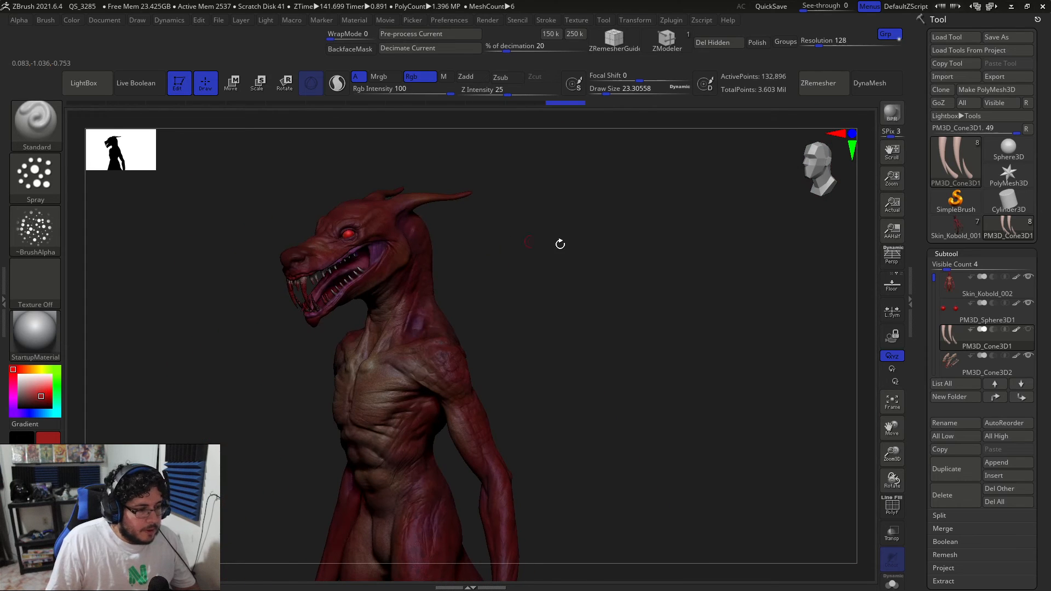
Hide the Skin_Kobold_002 body, set all subtools to their highest subdivision, and merge the visible teeth, claws, tongue and eyes into a new tool.
left_click(1028, 277)
left_click_drag(591, 298, 493, 223)
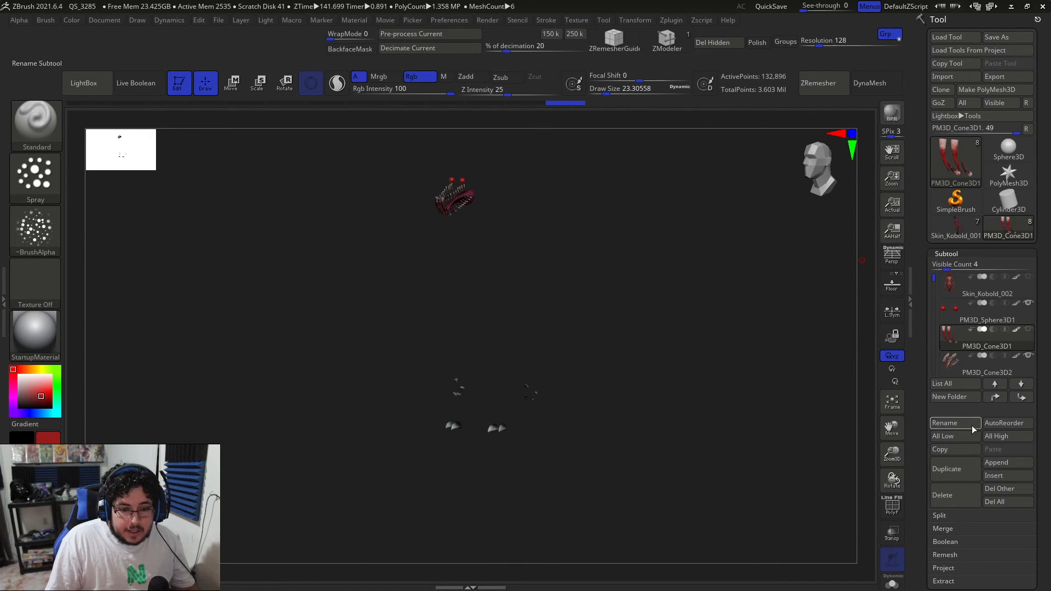
left_click(1008, 436)
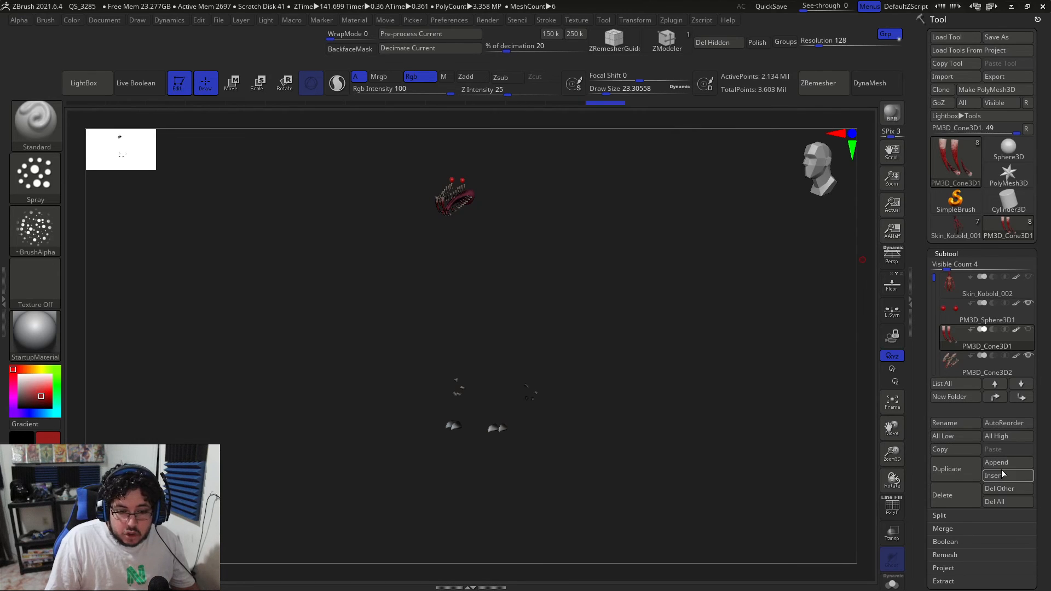
left_click(946, 528)
left_click(954, 550)
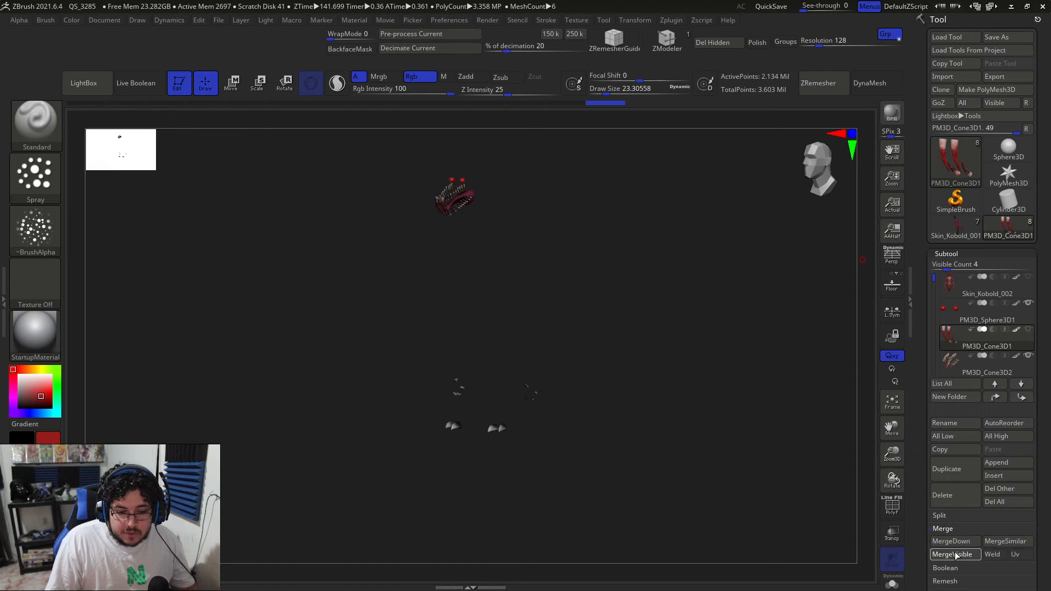
left_click_drag(653, 293, 626, 162)
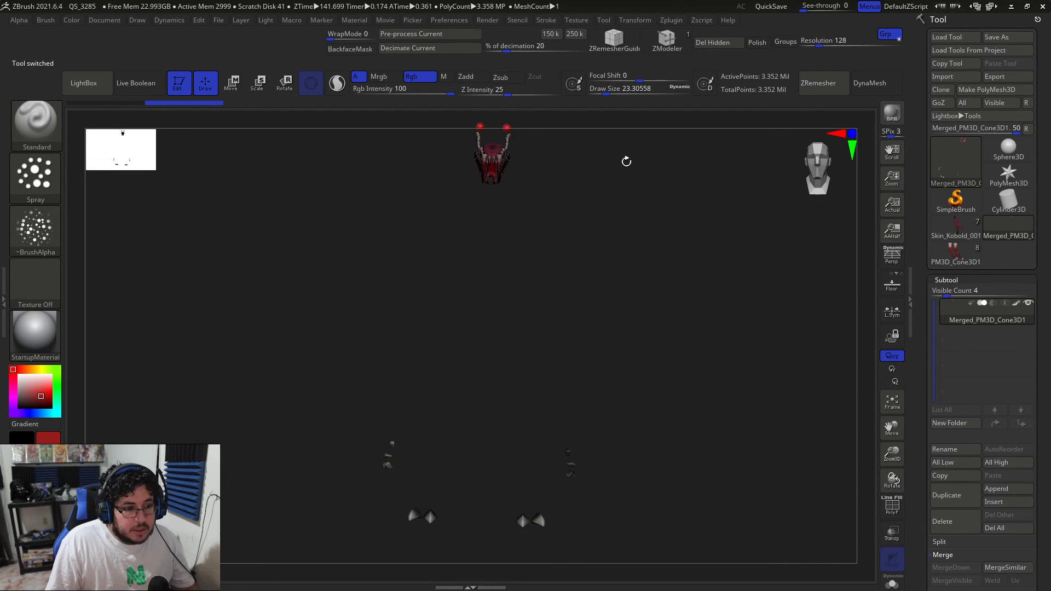
Decimate the merged teeth, claws, tongue and eyes with the 150 k points preset, keeping polypaint enabled.
left_click(677, 21)
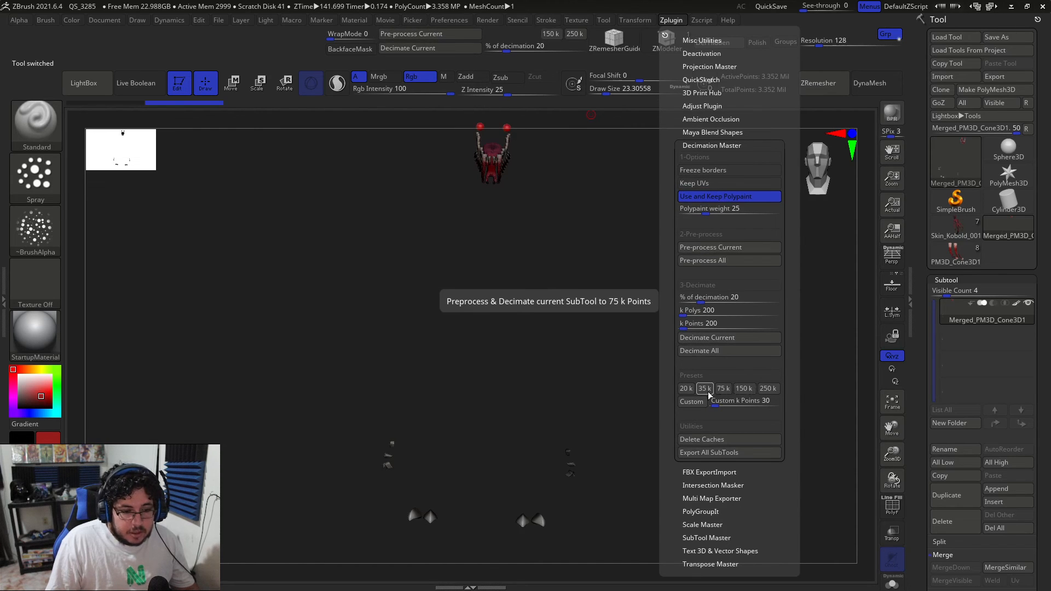
left_click(741, 389)
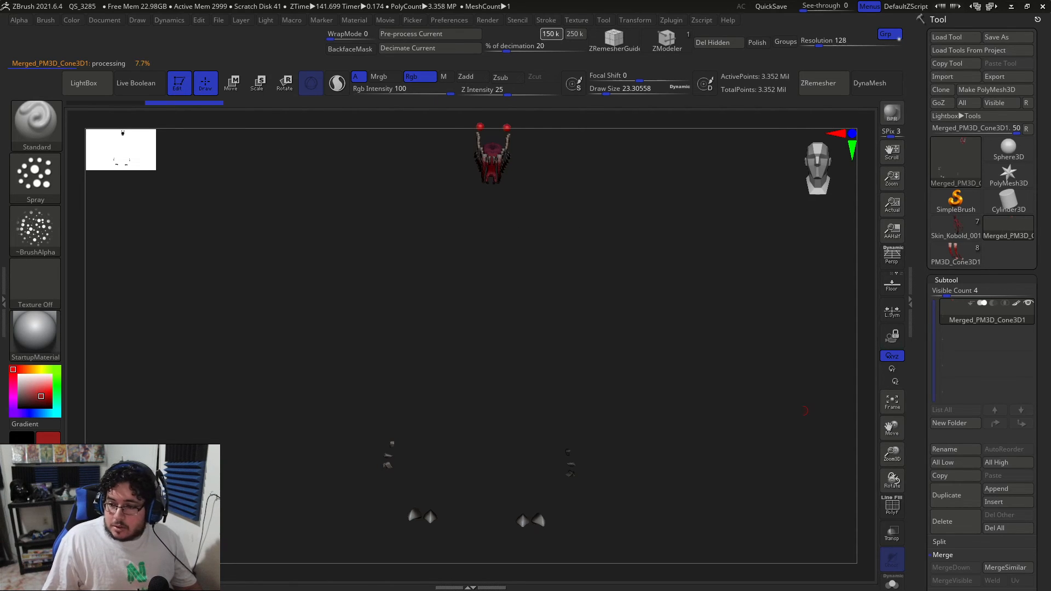
left_click_drag(648, 298, 689, 311)
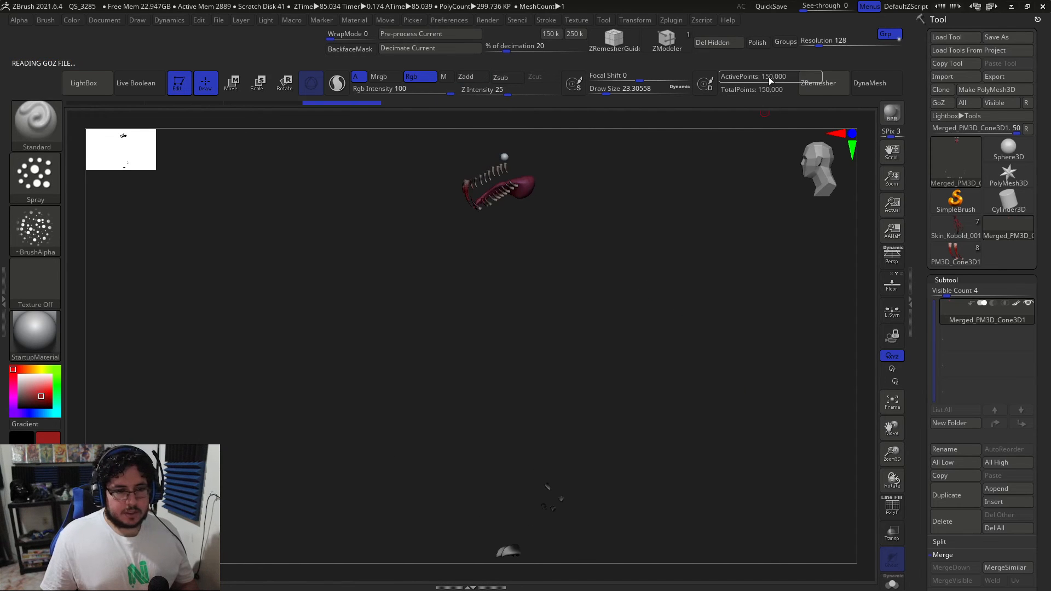
Make Skin_Kobold_002 the active subtool of the original tool, and append that body to the merged tool.
scroll(1040, 332, "down", 3)
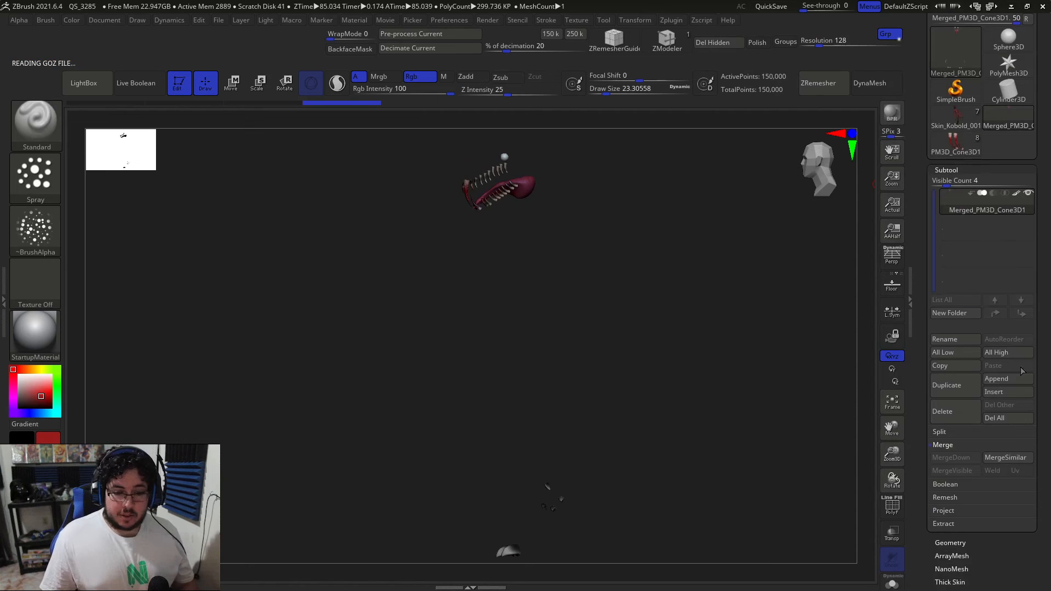
left_click(996, 379)
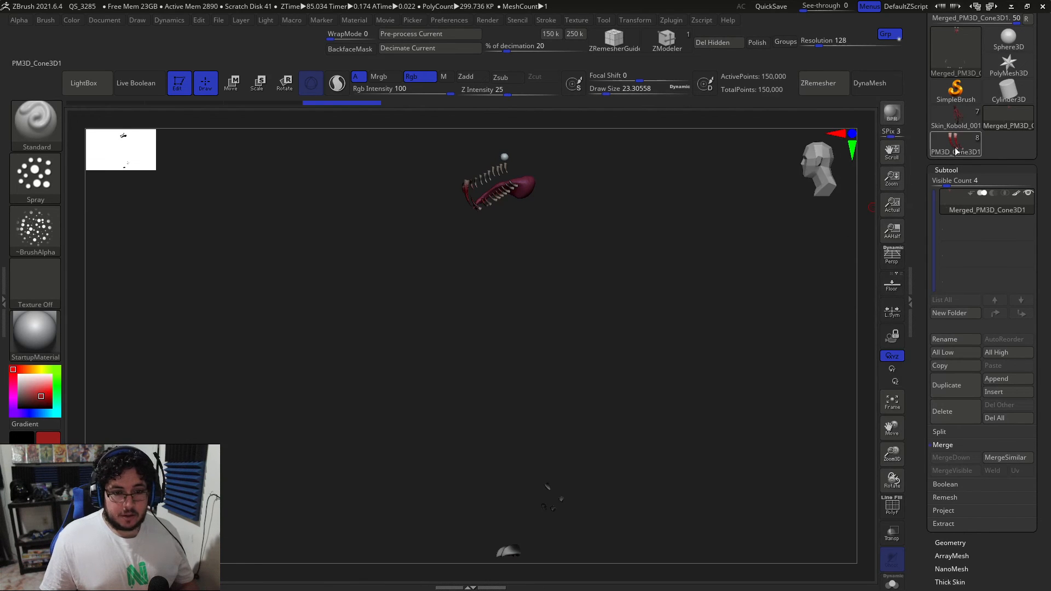
left_click(956, 148)
left_click(947, 210)
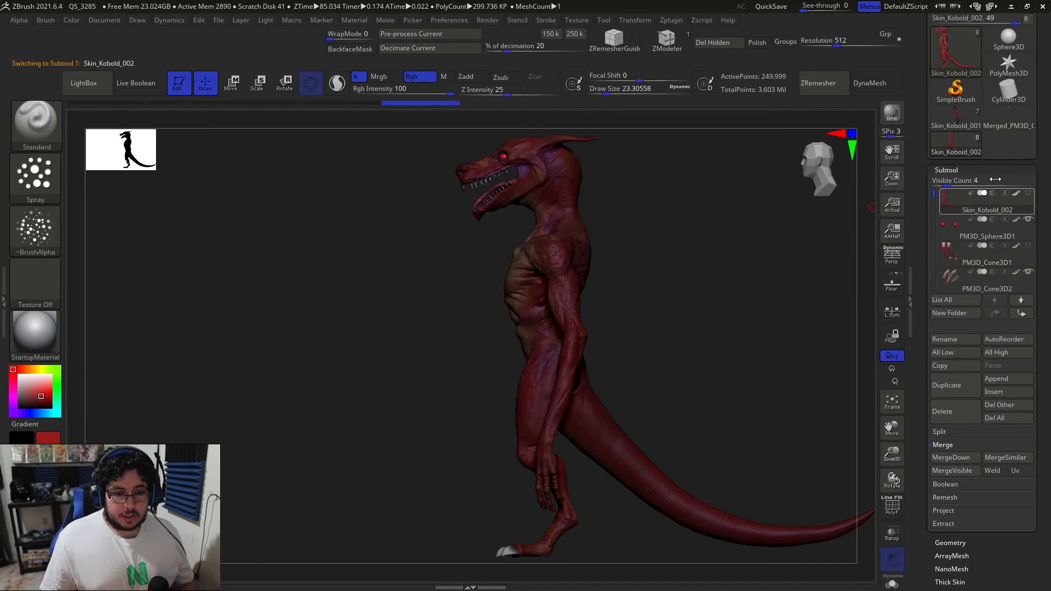
left_click(1003, 131)
left_click(997, 379)
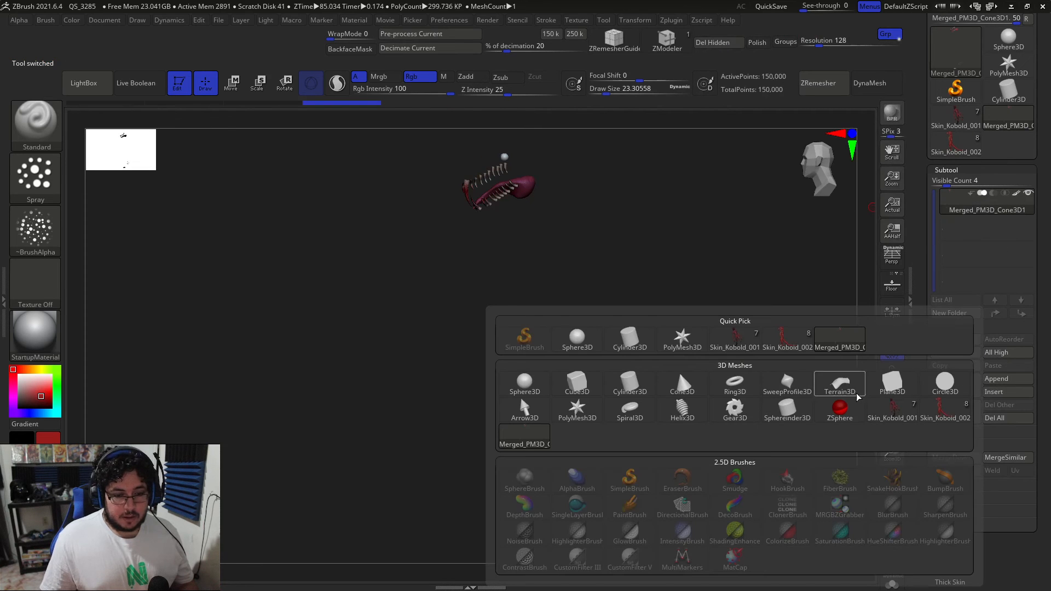
left_click(786, 344)
left_click_drag(678, 199, 694, 246, "alt")
left_click_drag(718, 180, 729, 325, "alt")
left_click_drag(731, 222, 728, 322, "alt")
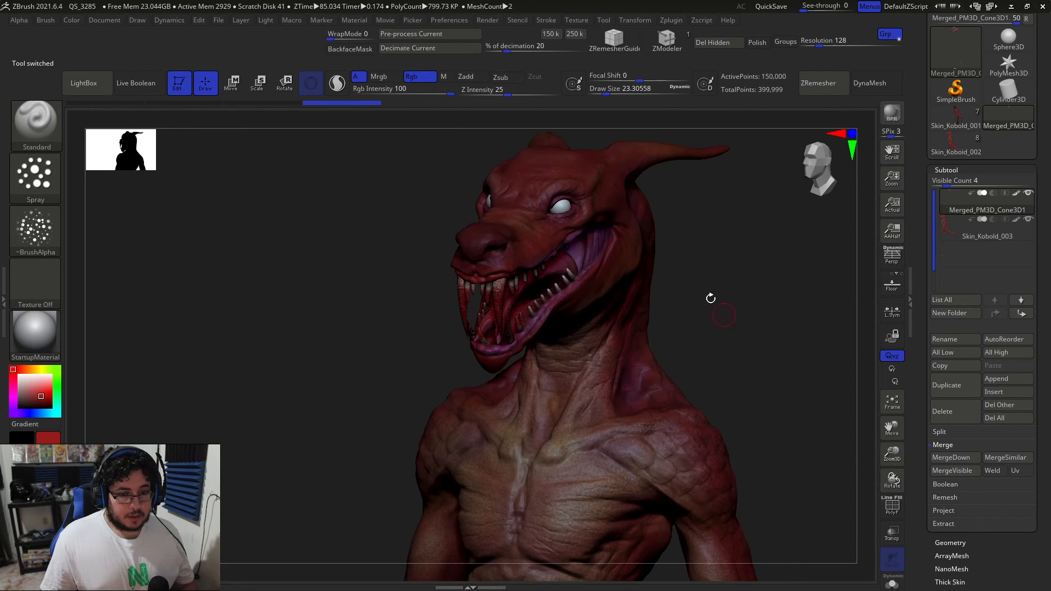
left_click_drag(719, 210, 742, 214)
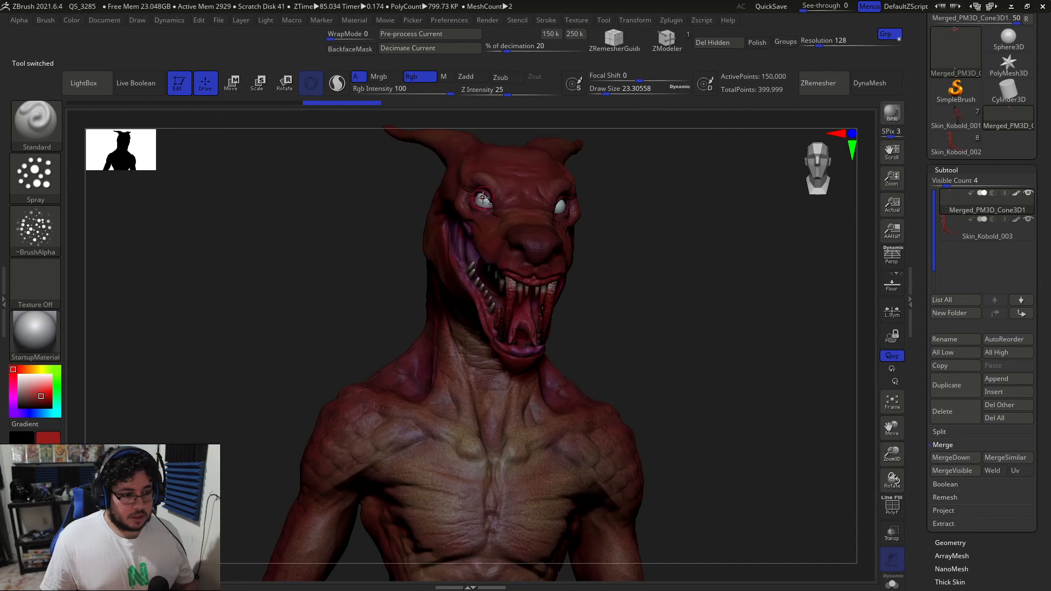
left_click_drag(639, 171, 682, 339, "alt")
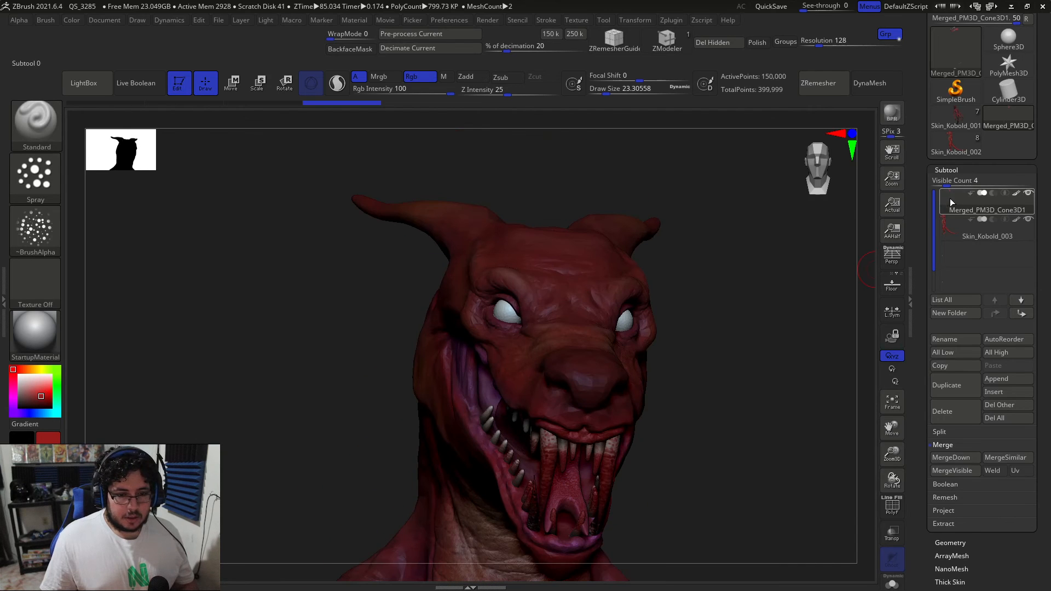
Auto-group the Merged_PM3D_Cone3D1 subtool so each separate part gets its own polygroup.
left_click_drag(784, 337, 788, 378, "alt")
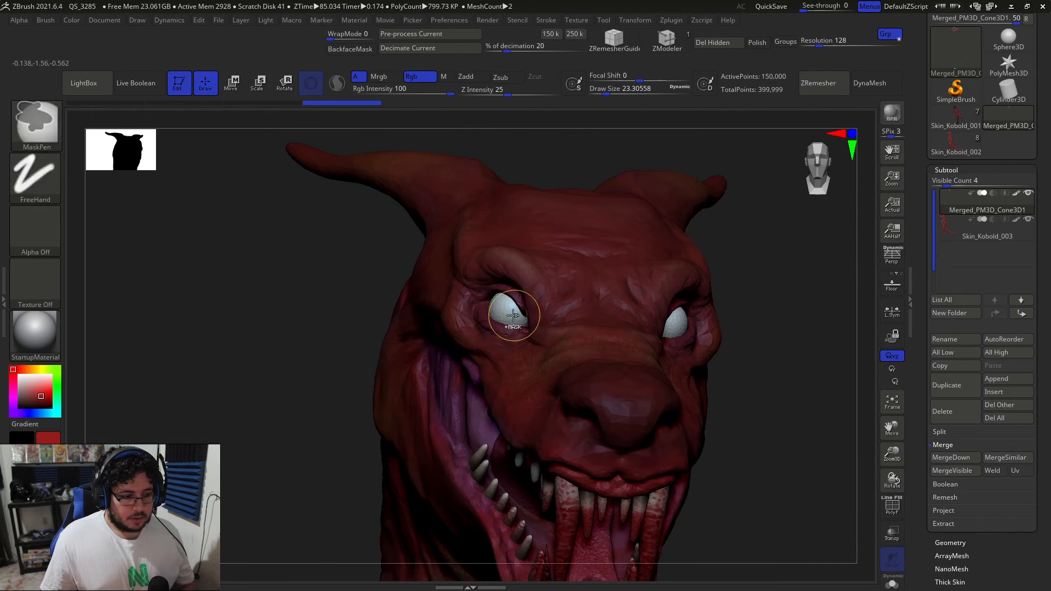
scroll(969, 346, "down", 8)
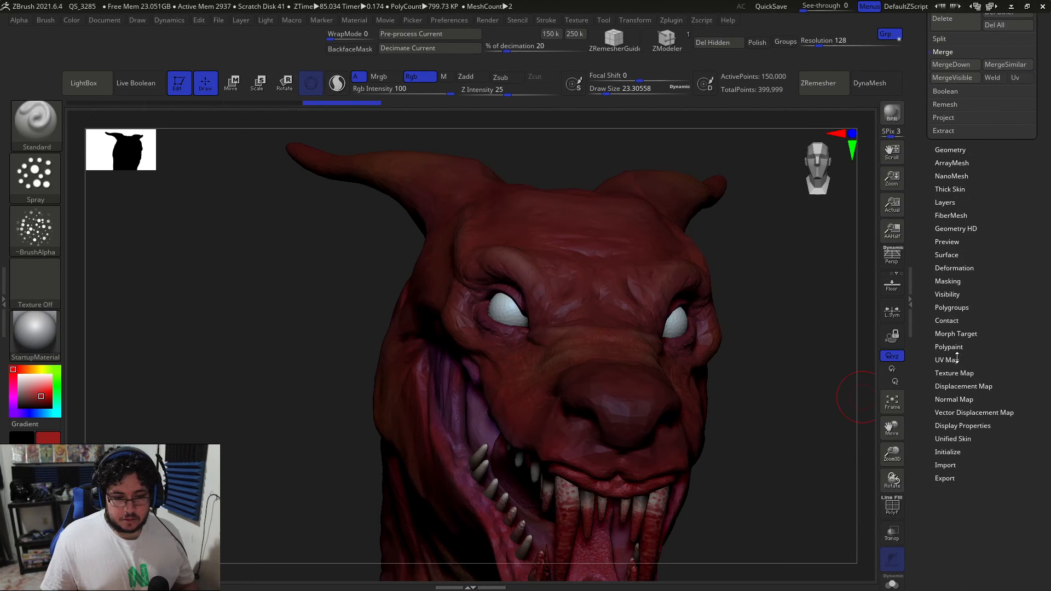
left_click(952, 307)
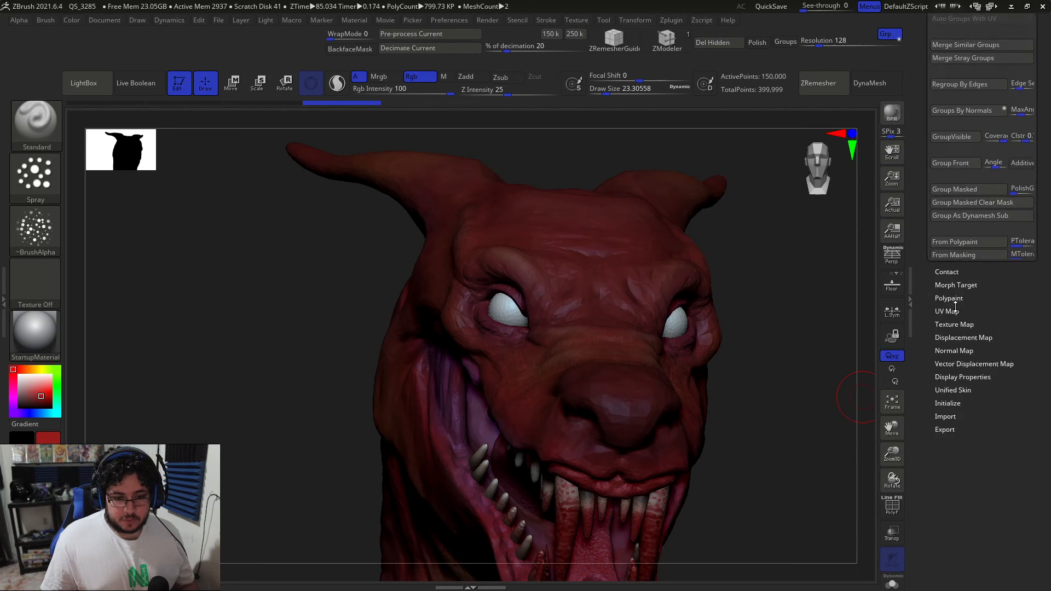
left_click(955, 110)
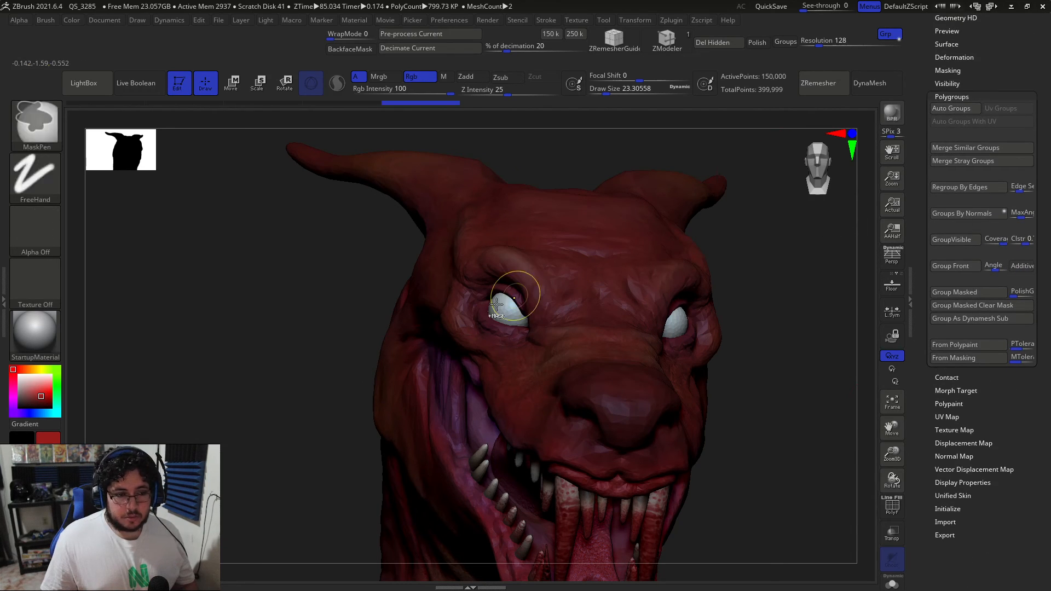
Isolate the two eyeballs and mask them, restore all parts, and invert the mask so only the eyes are unmasked.
left_click(505, 300, "ctrl+alt+shift")
left_click(677, 324, "ctrl+shift")
left_click_drag(789, 326, 805, 282, "ctrl+shift")
right_click_drag(805, 230, 807, 278, "ctrl")
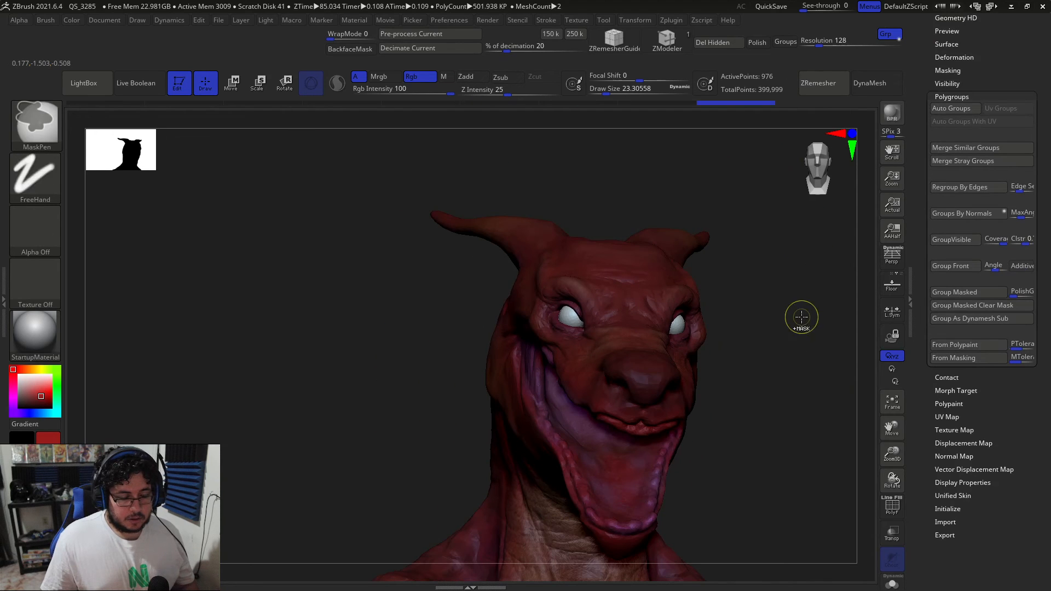
left_click(812, 294, "ctrl+shift")
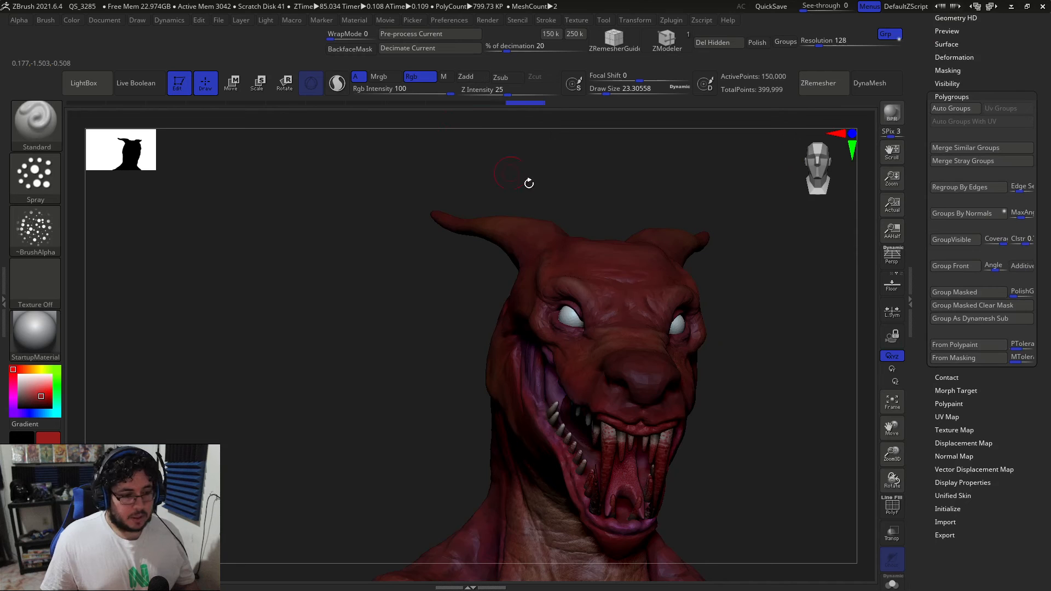
left_click(780, 264, "ctrl")
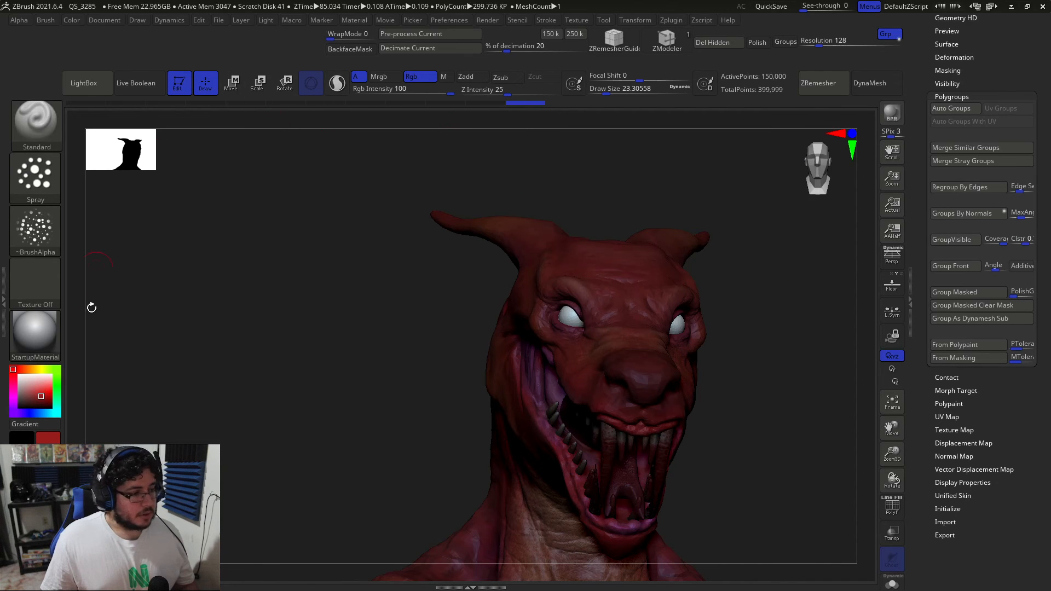
Fill the unmasked eyes with a saturated red and clear the mask.
left_click(72, 21)
left_click(107, 258)
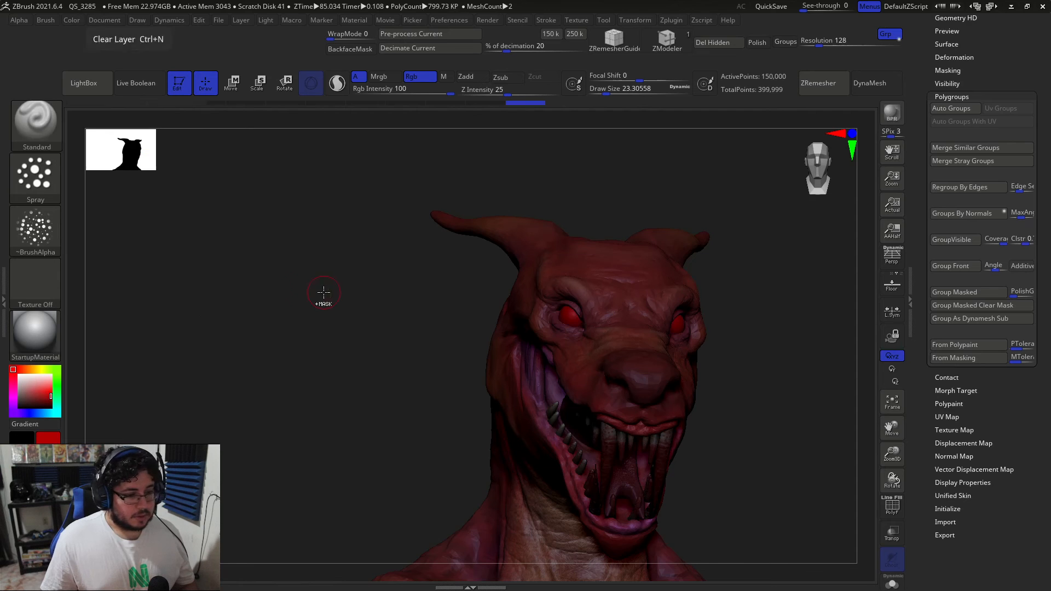
left_click_drag(334, 267, 331, 204, "alt")
left_click_drag(329, 356, 316, 261, "alt")
mouse_move(370, 284)
left_mouse_down("shift")
mouse_move(394, 272)
mouse_move(473, 300)
left_mouse_up("shift")
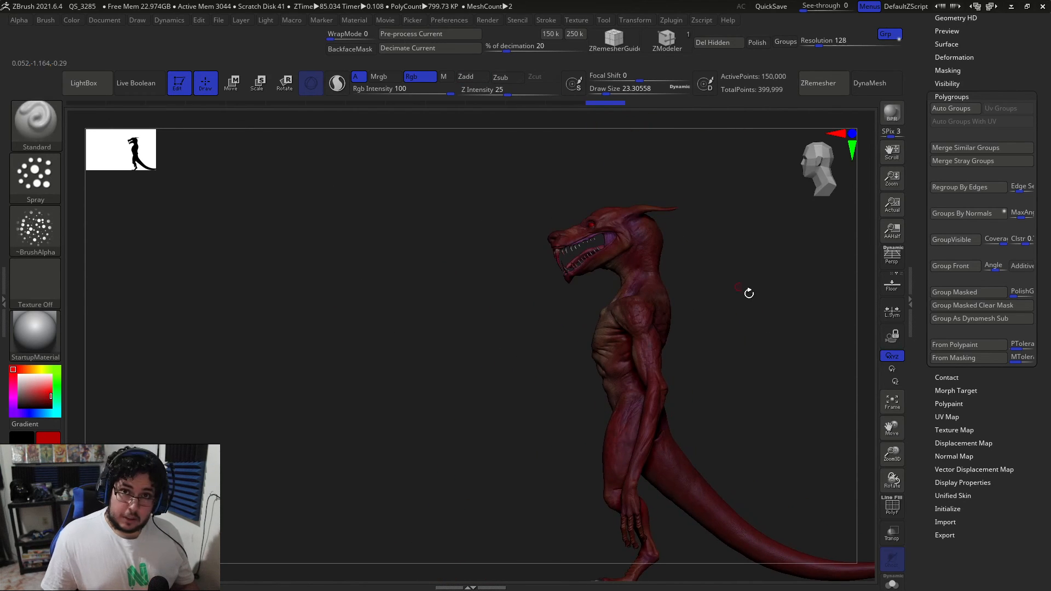
left_click_drag(749, 294, 774, 305)
Merge Merged_PM3D_Cone3D1 down with the Skin_Kobold_003 body into a single subtool.
left_click(946, 94)
left_click_drag(945, 94, 969, 123)
left_click(955, 45)
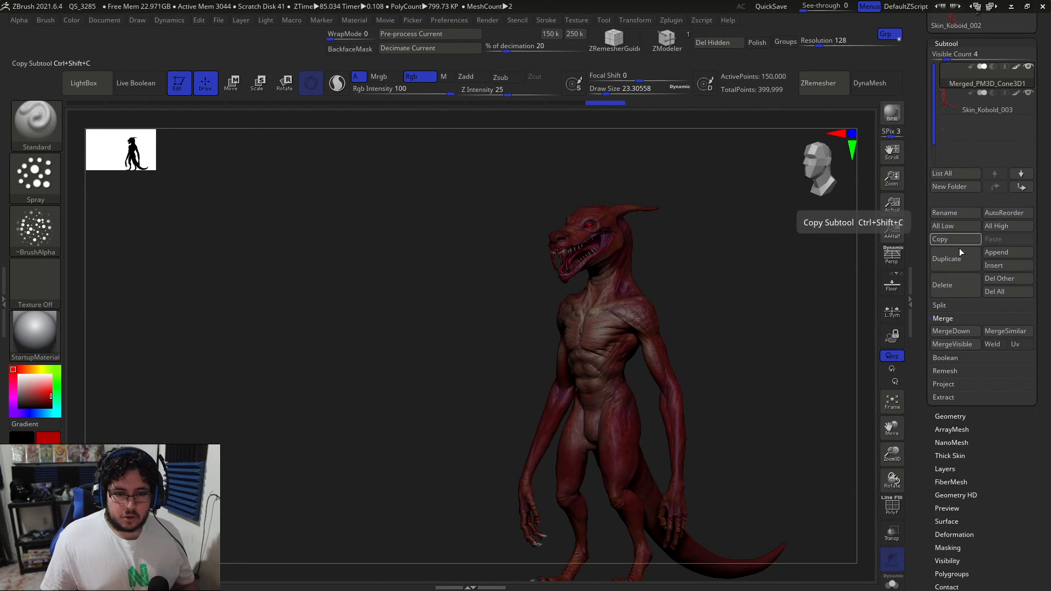
left_click(949, 332)
left_click(854, 358)
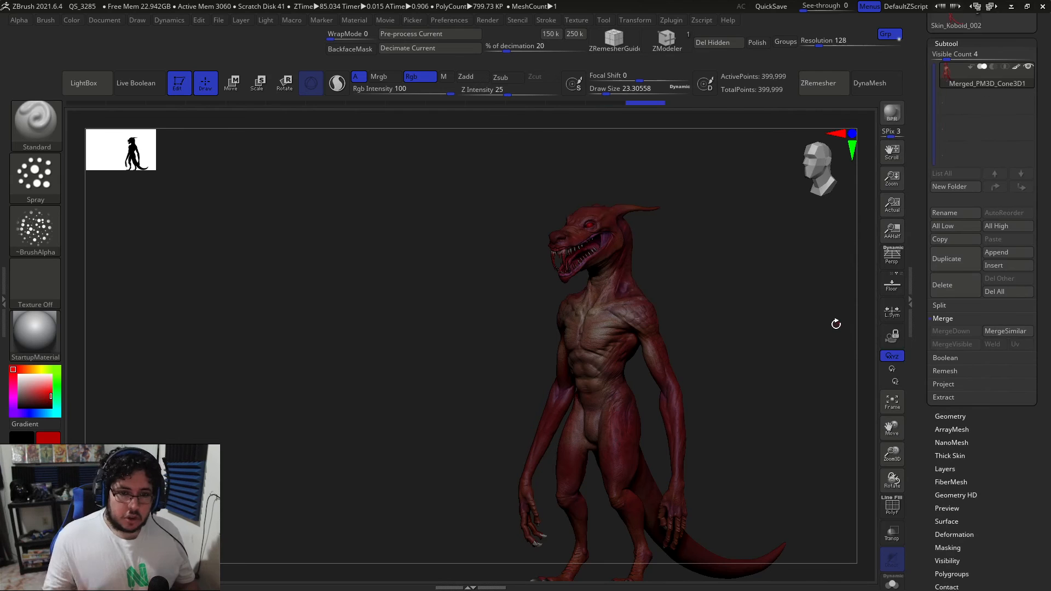
mouse_move(697, 270)
left_mouse_down("shift")
mouse_move(728, 277)
mouse_move(728, 288)
mouse_move(701, 281)
left_mouse_up("shift")
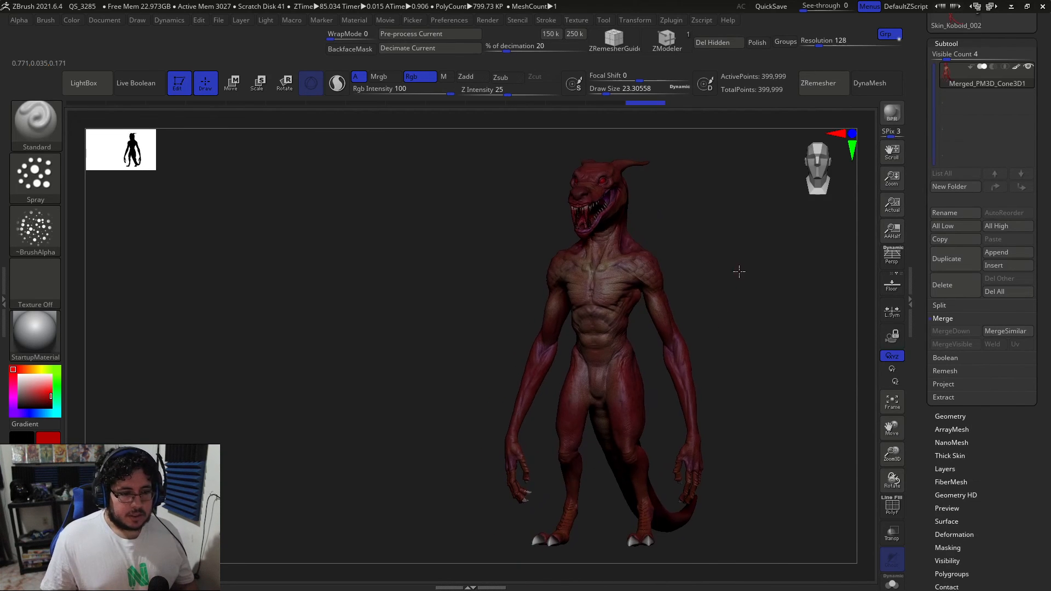
left_click_drag(738, 375, 753, 325, "alt")
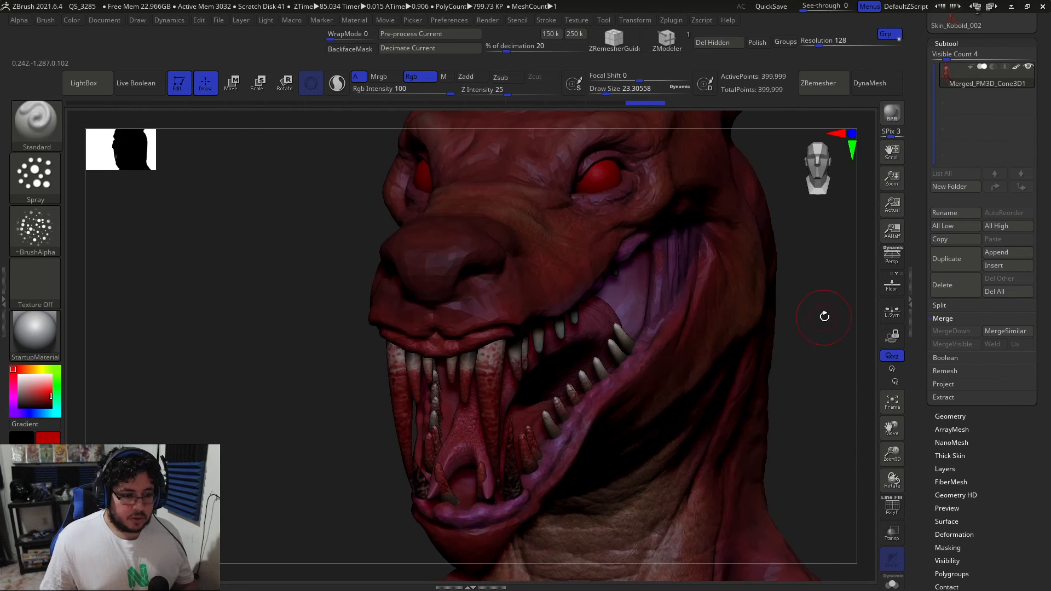
Turn off group export in the merged kobold's export options.
left_click_drag(823, 317, 772, 323)
left_click_drag(247, 345, 256, 346, "alt")
left_click_drag(296, 463, 402, 329, "alt")
left_click_drag(657, 204, 658, 230, "shift")
left_click_drag(1005, 484, 1014, 356)
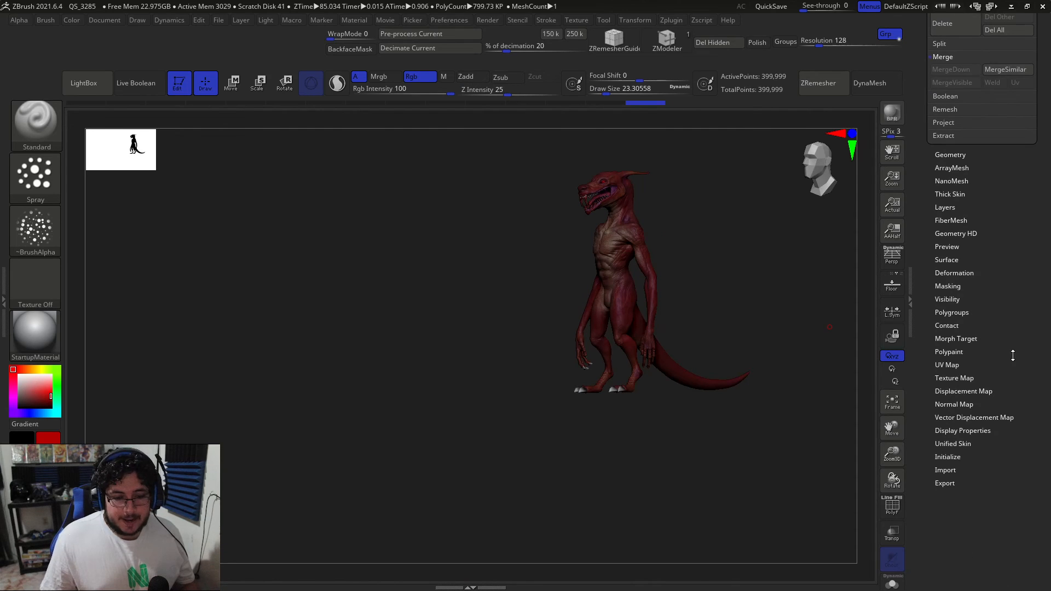
left_click(946, 483)
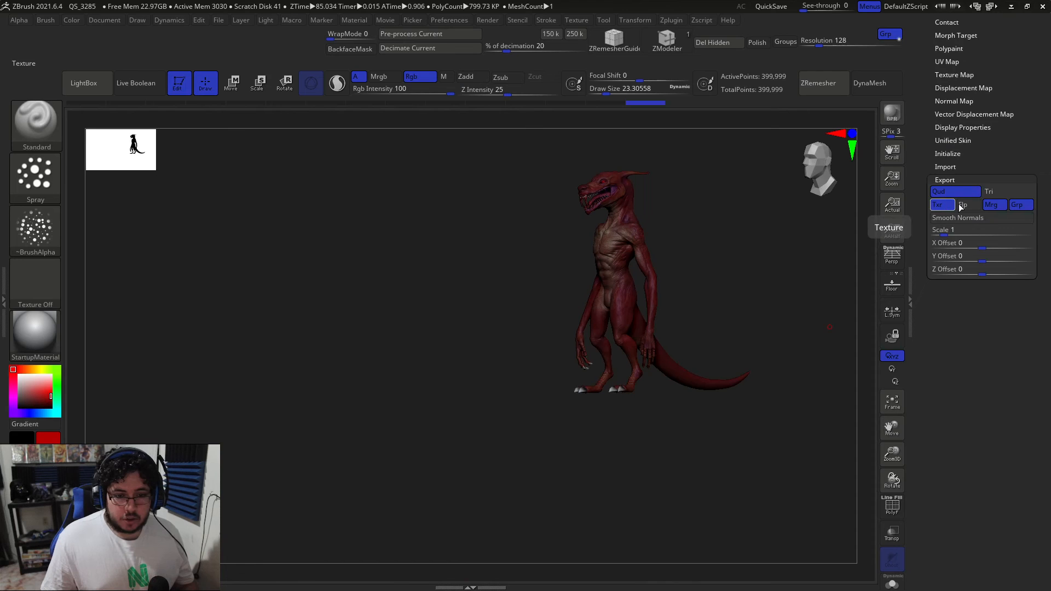
left_click(1024, 206)
Export the merged kobold in OBJ format, overwriting the existing KoboldBodyPaint file in the VampireKobold folder.
left_click_drag(1021, 145, 1008, 329)
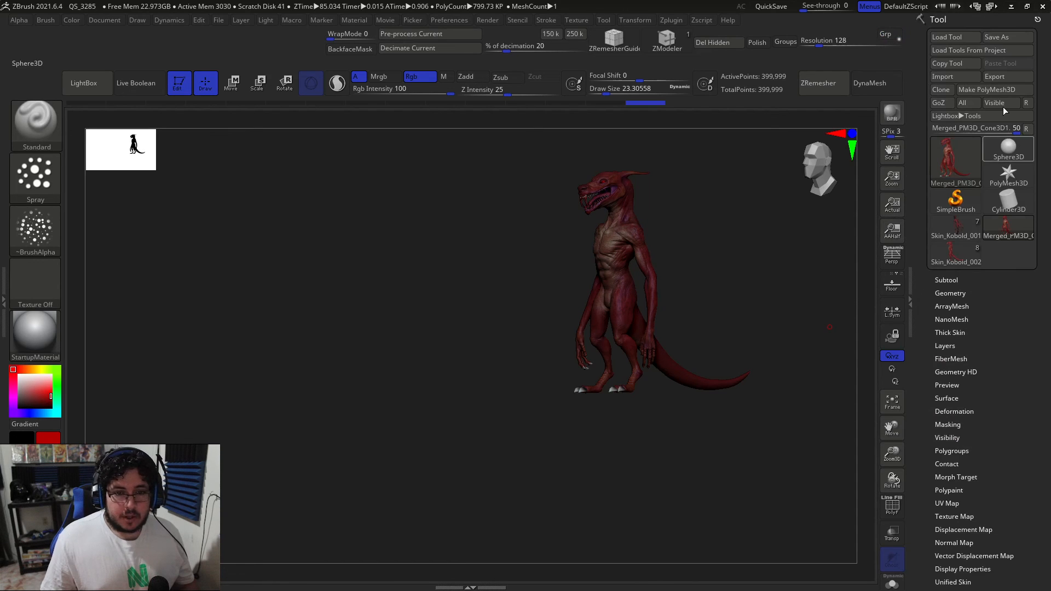
left_click(1007, 78)
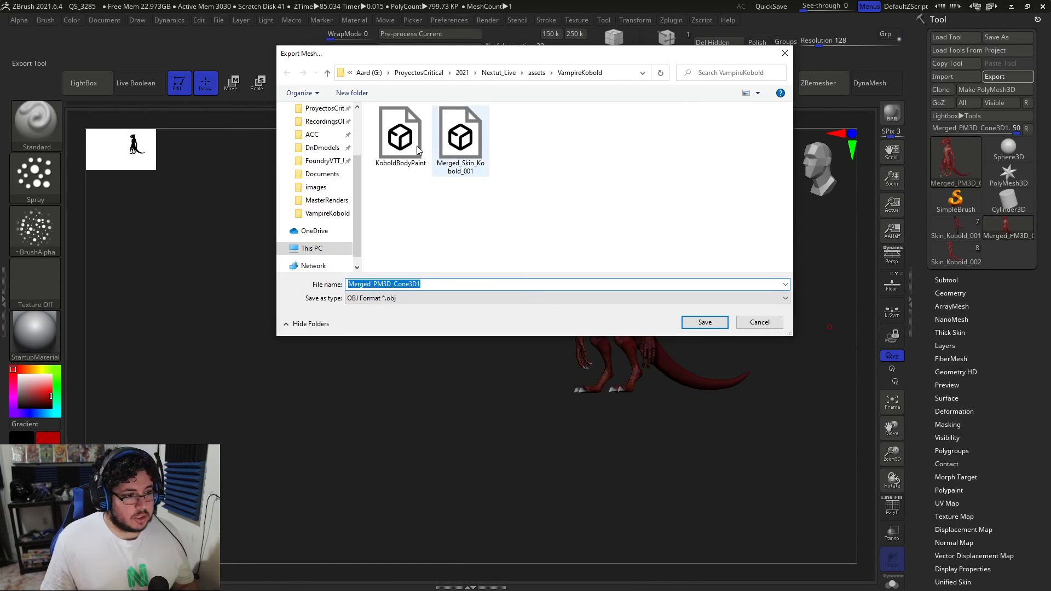
left_click(413, 164)
left_click(683, 323)
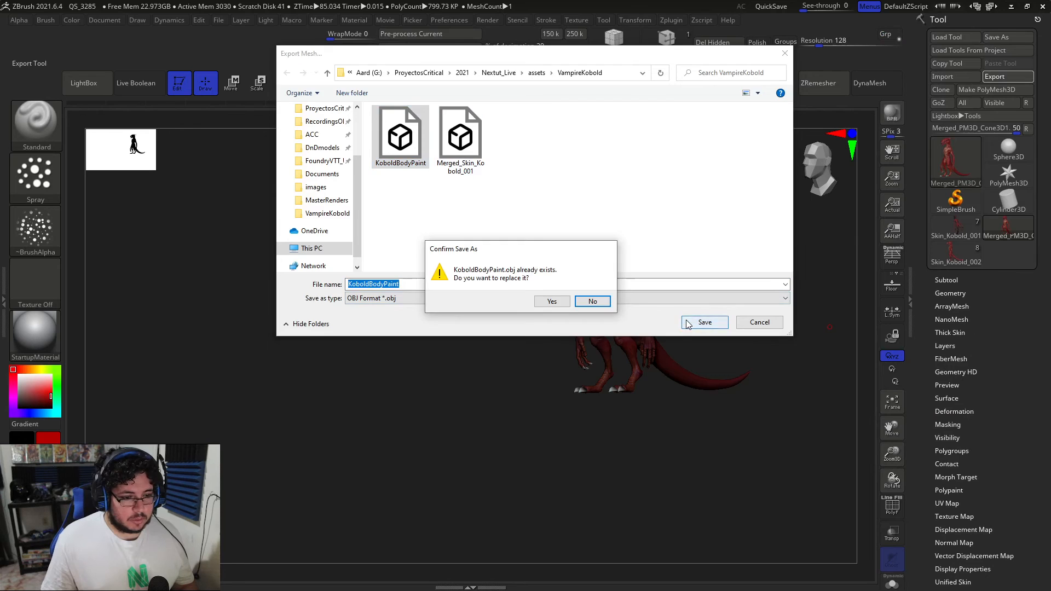
left_click(557, 302)
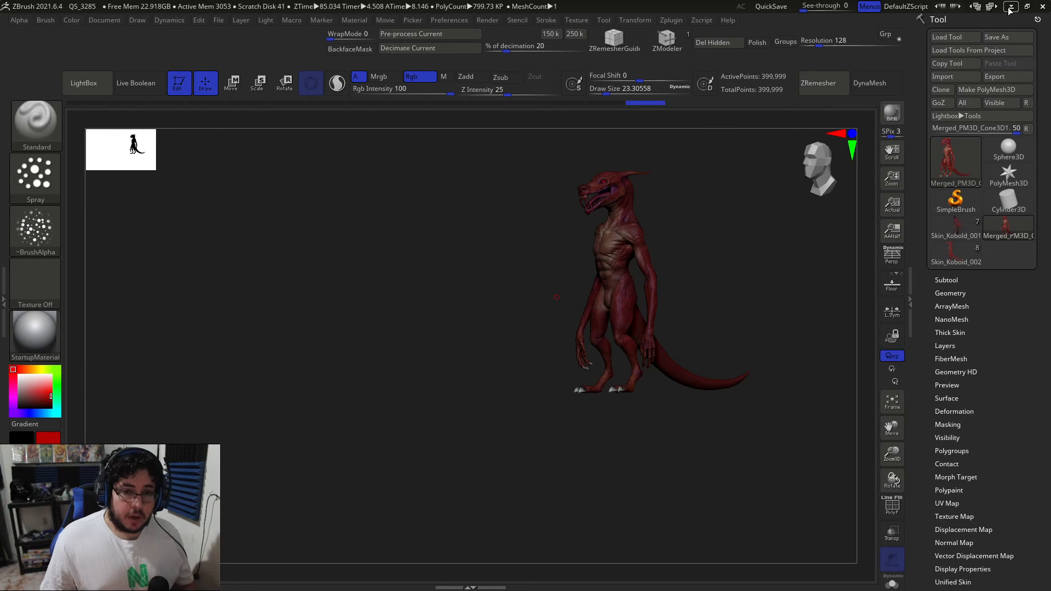
Switch to Marmoset Toolbag and delete the old kobold mesh from the scene.
left_click(1011, 7)
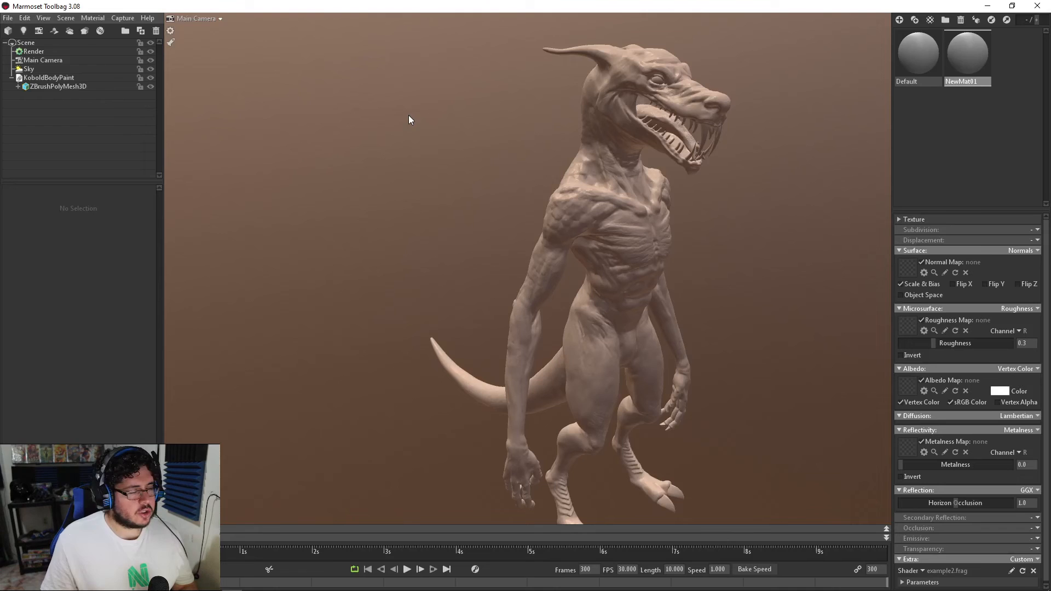
left_click(608, 144)
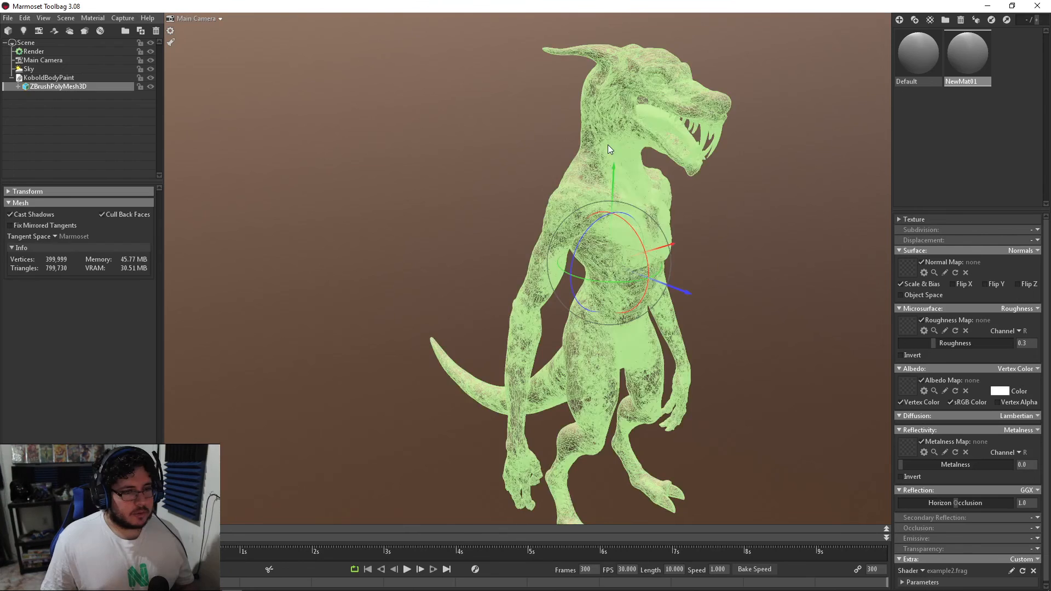
key("Delete")
Import the re-exported KoboldBodyPaint model into the scene.
left_click(7, 18)
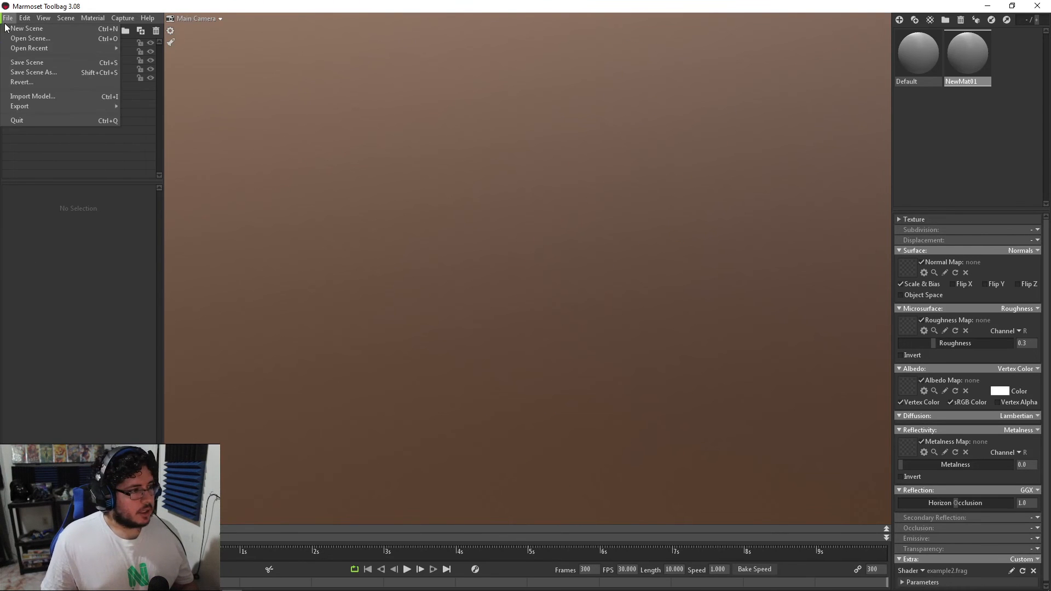
left_click(35, 100)
left_click(129, 104)
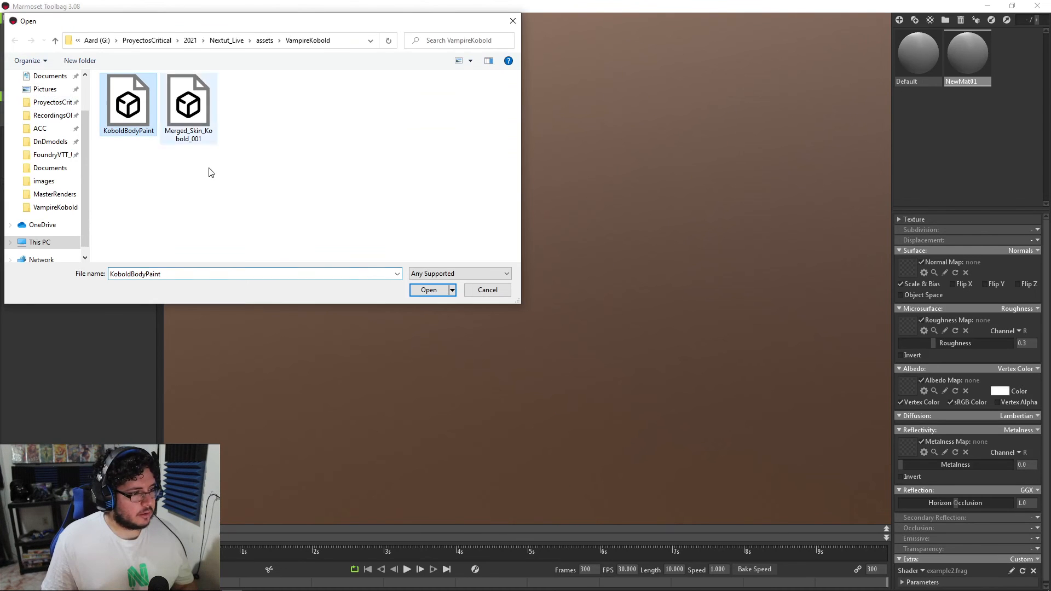
left_click(429, 290)
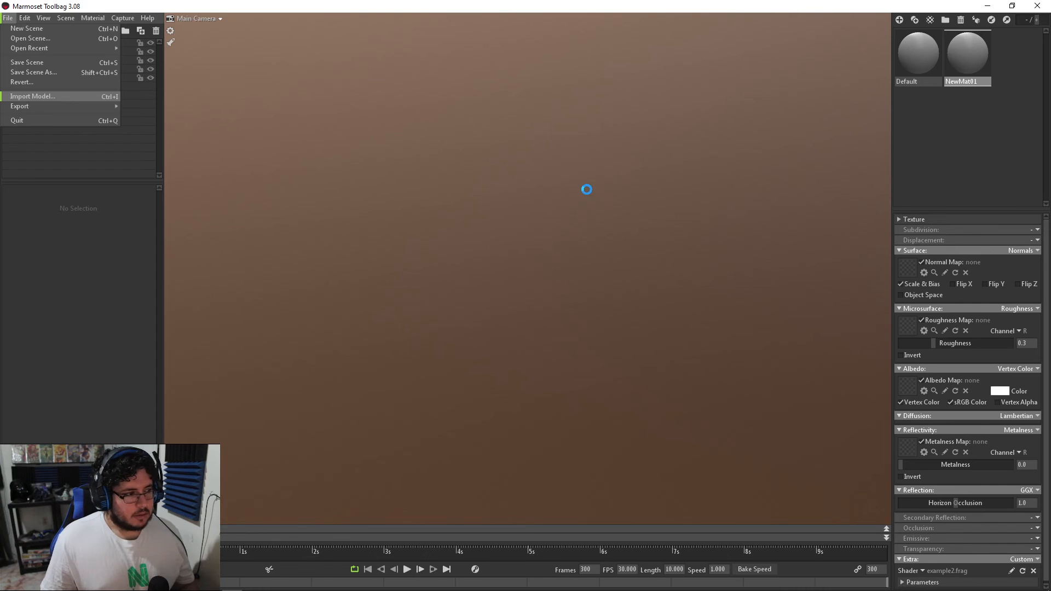
Examine the freshly imported kobold from the front and both sides.
left_click(789, 247)
left_click_drag(788, 247, 681, 223)
scroll(584, 231, "up", 3)
middle_click_drag(584, 231, 623, 205)
right_click_drag(623, 205, 522, 162)
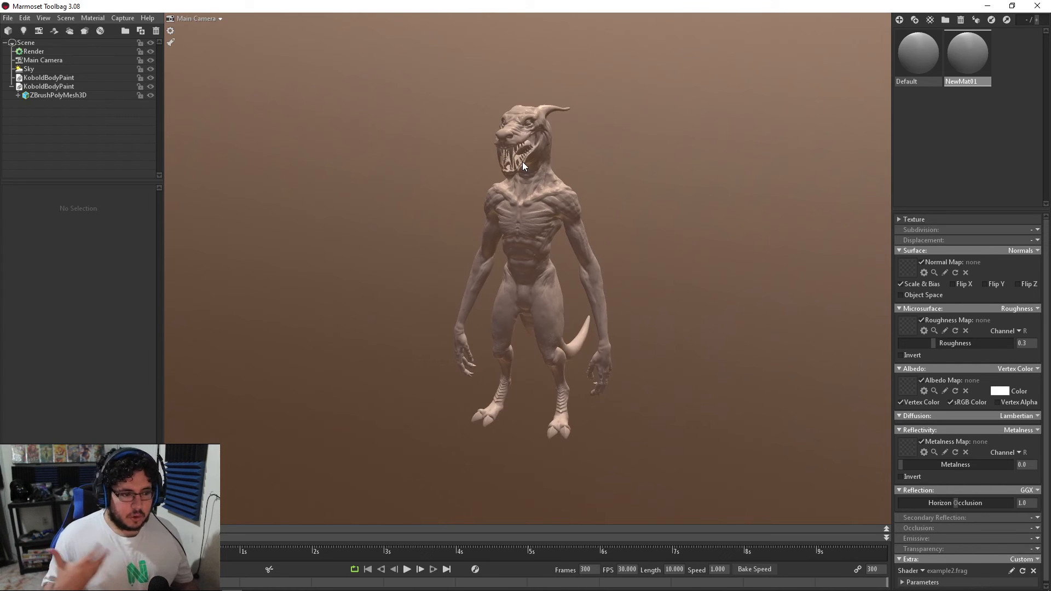
middle_click_drag(563, 178, 609, 193)
right_click_drag(609, 193, 520, 186)
left_click_drag(607, 205, 440, 159)
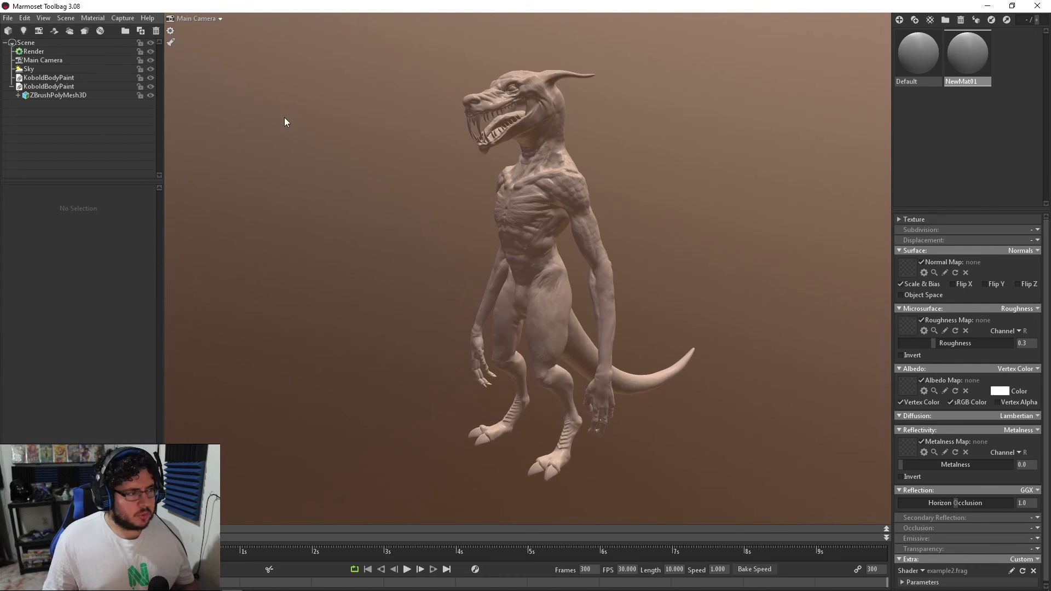
left_click_drag(288, 141, 313, 146)
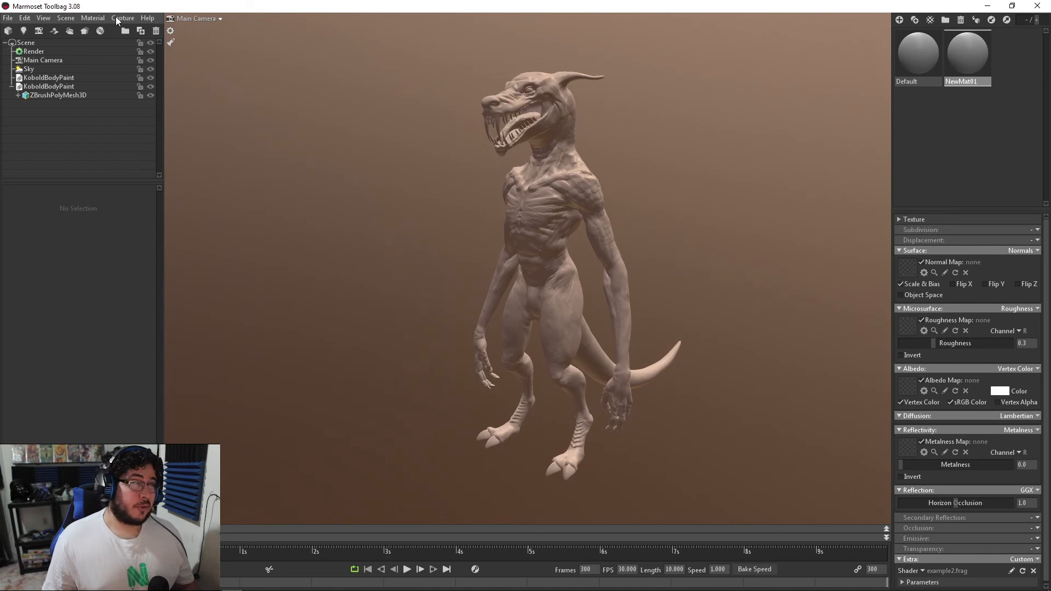
left_click_drag(340, 174, 644, 210)
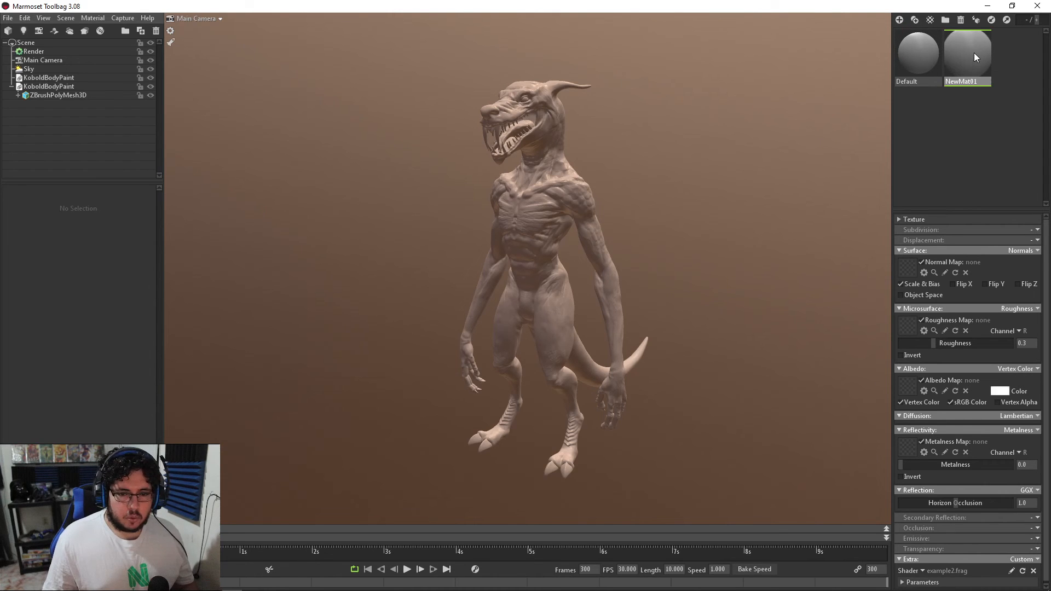
Apply the Vertex Color material to the imported kobold and show the available albedo modes.
left_click(988, 159)
left_click_drag(957, 47, 548, 175)
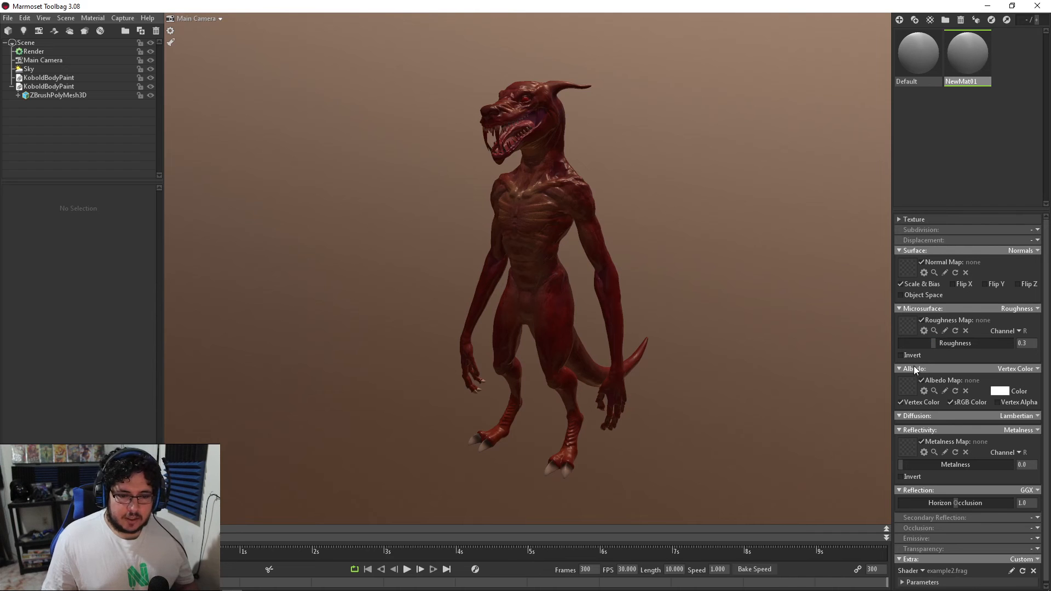
left_click(1007, 369)
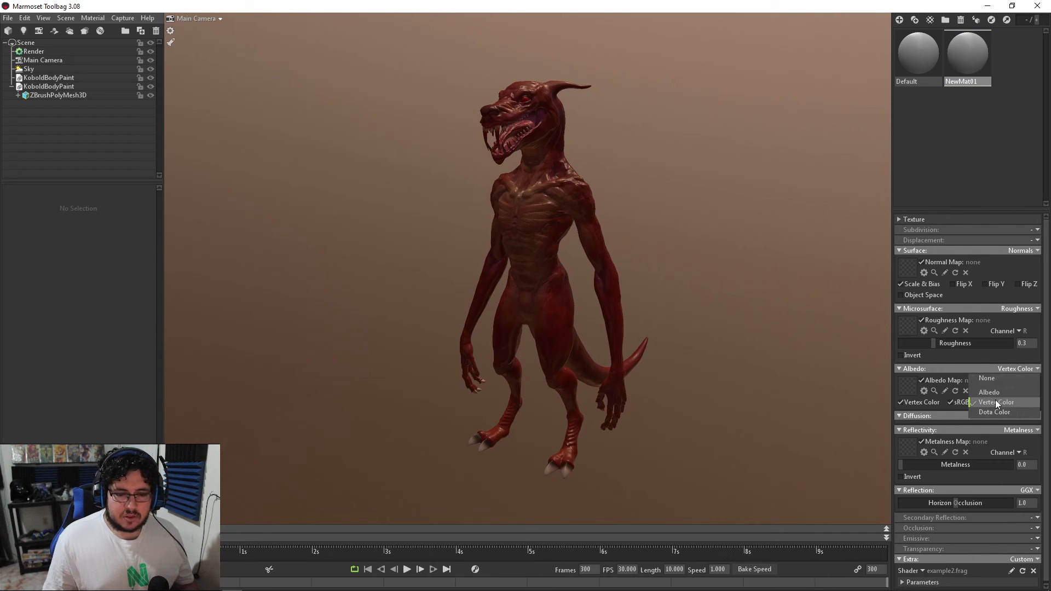
Examine the painted head, teeth and torso up close and the whole figure from several angles.
right_click_drag(598, 141, 674, 245, "alt")
middle_click_drag(675, 245, 605, 283, "alt")
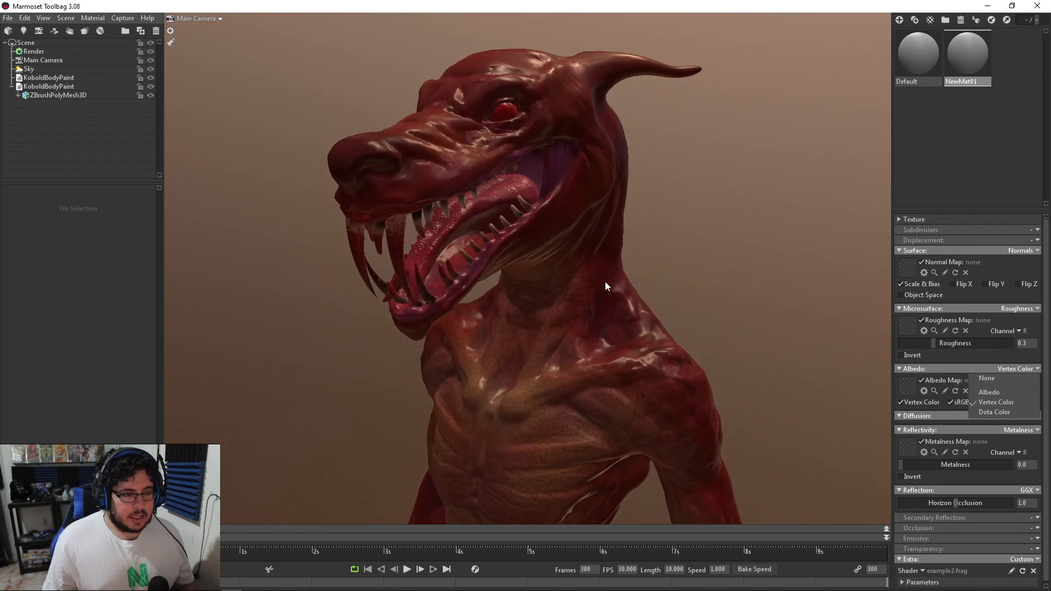
right_click_drag(606, 283, 529, 236, "alt")
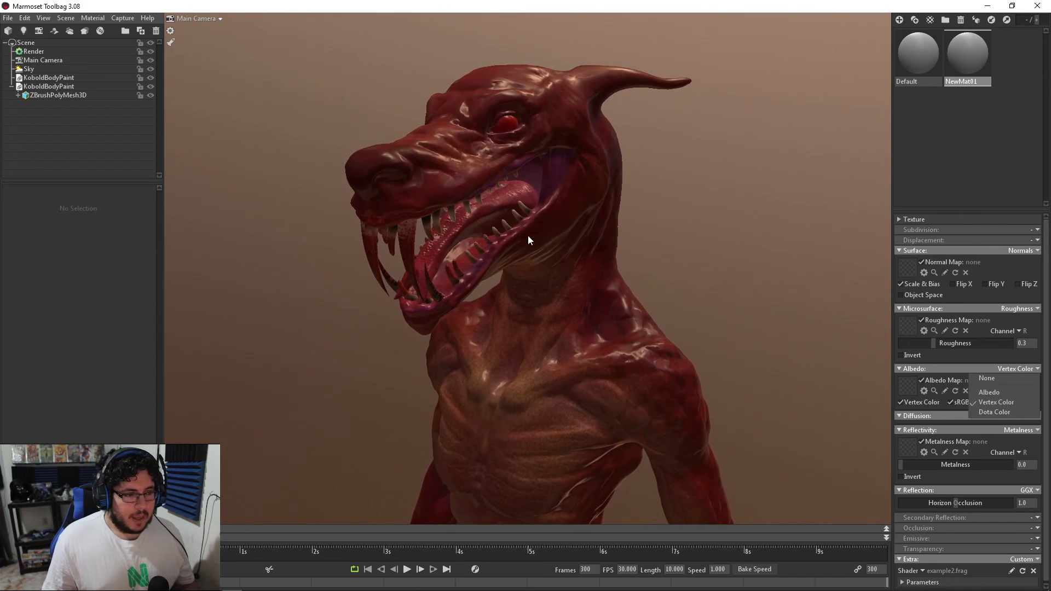
right_click_drag(628, 264, 576, 242, "alt")
left_click_drag(576, 242, 665, 241, "alt")
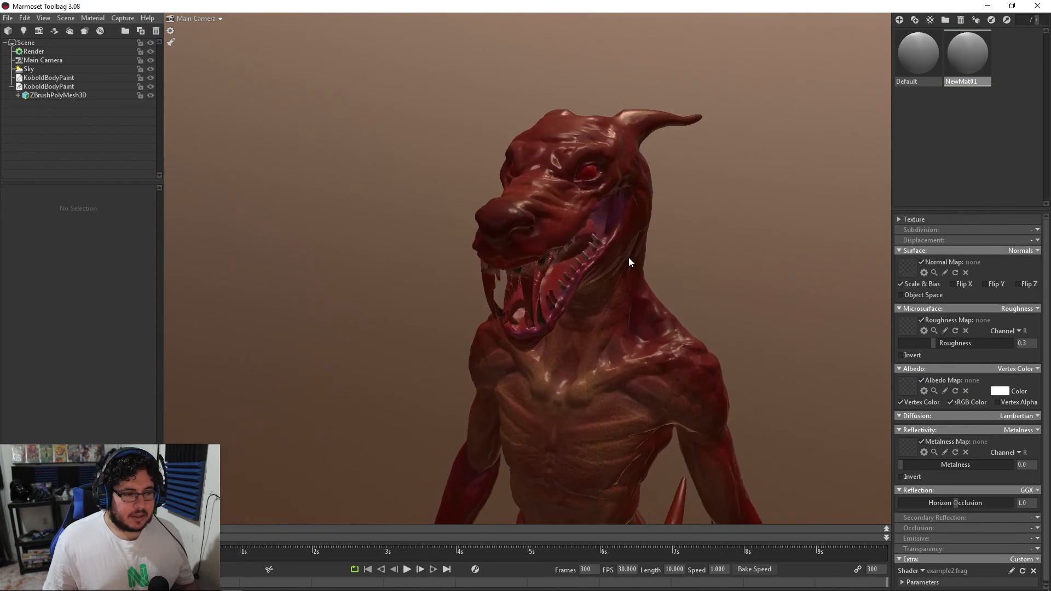
right_click_drag(665, 241, 619, 257, "alt")
middle_click_drag(658, 246, 587, 179, "alt")
right_click_drag(587, 179, 663, 275, "alt")
left_click_drag(662, 275, 497, 254, "alt")
right_click_drag(497, 254, 492, 150, "alt")
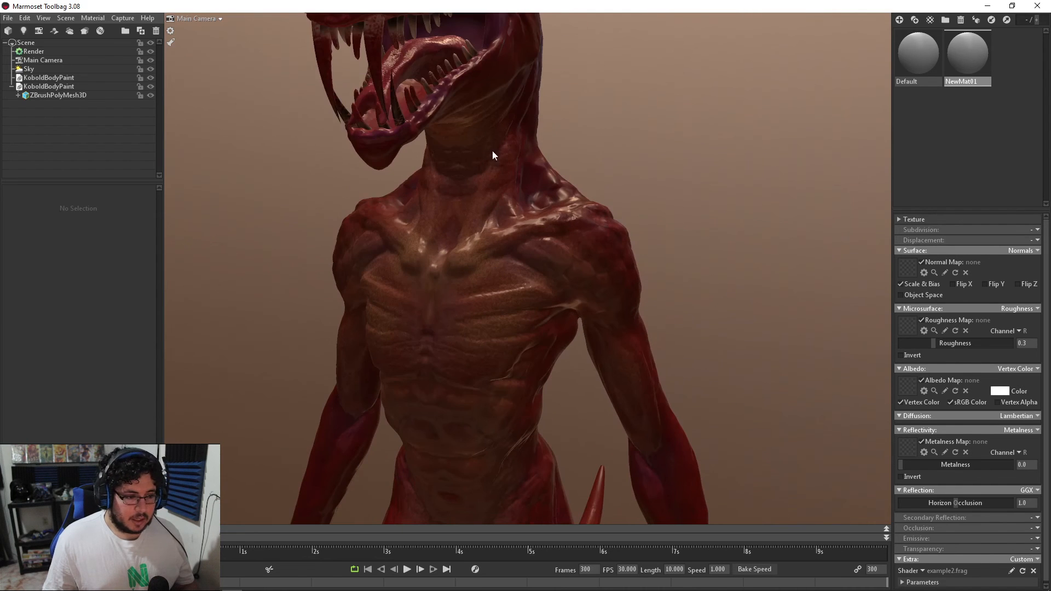
right_click_drag(553, 206, 361, 148, "alt")
left_click_drag(438, 169, 551, 219, "alt")
middle_click_drag(551, 219, 553, 182, "alt")
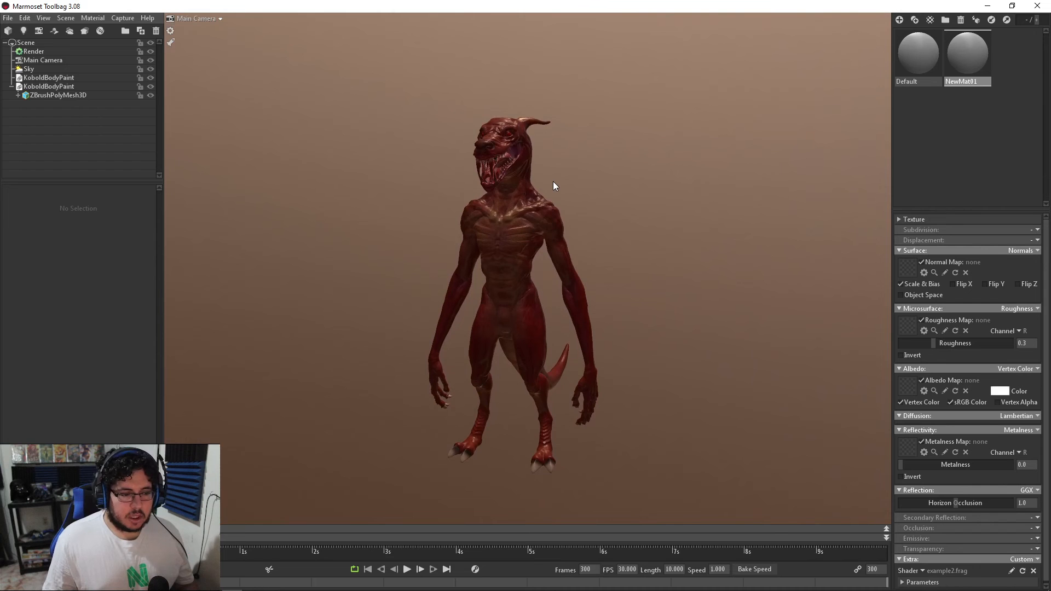
left_click_drag(553, 182, 531, 221, "alt")
right_click_drag(531, 221, 447, 206, "alt")
left_click_drag(447, 206, 484, 208, "alt")
right_click_drag(484, 209, 475, 176, "alt")
left_click_drag(475, 176, 527, 177, "alt")
right_click_drag(526, 176, 544, 200, "alt")
left_click_drag(545, 199, 541, 171, "alt")
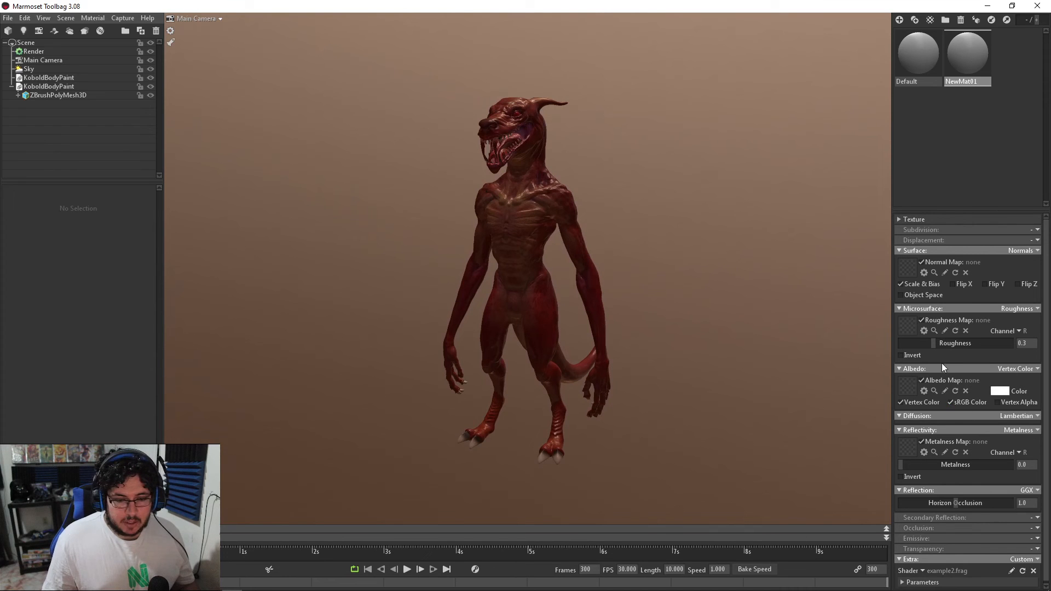
Raise the kobold material's roughness to about 0.633 so the skin looks less glossy.
left_click_drag(935, 347, 985, 343)
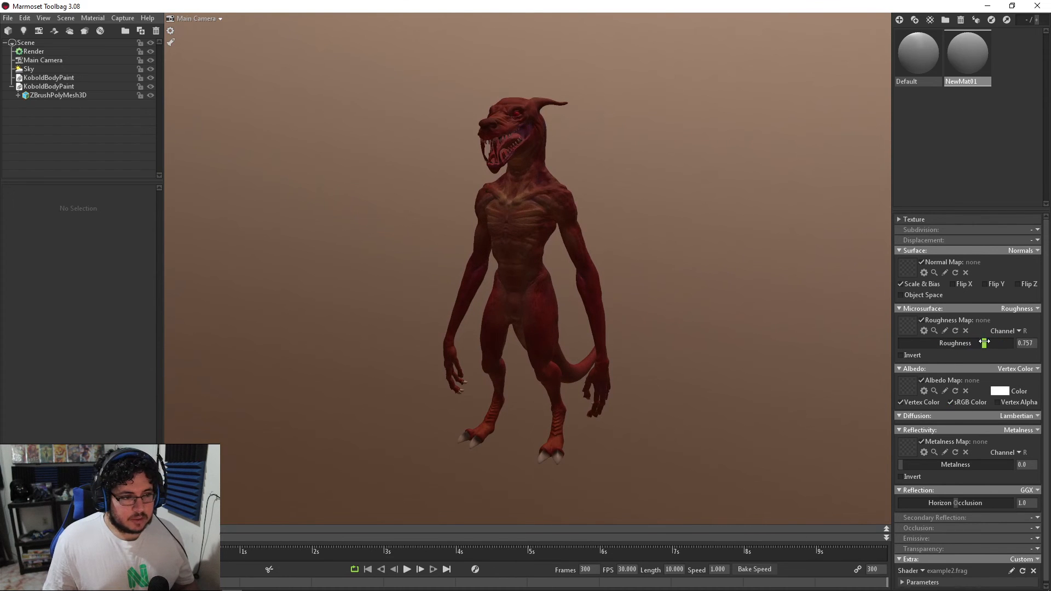
left_click_drag(838, 322, 734, 306, "alt")
right_click_drag(734, 307, 704, 341, "alt")
left_click_drag(704, 342, 741, 348, "alt")
right_click_drag(741, 349, 768, 300, "alt")
Change the material's diffusion to Subsurface Scatter and set its scatter depth to about 3.906 mm.
left_click(1033, 417)
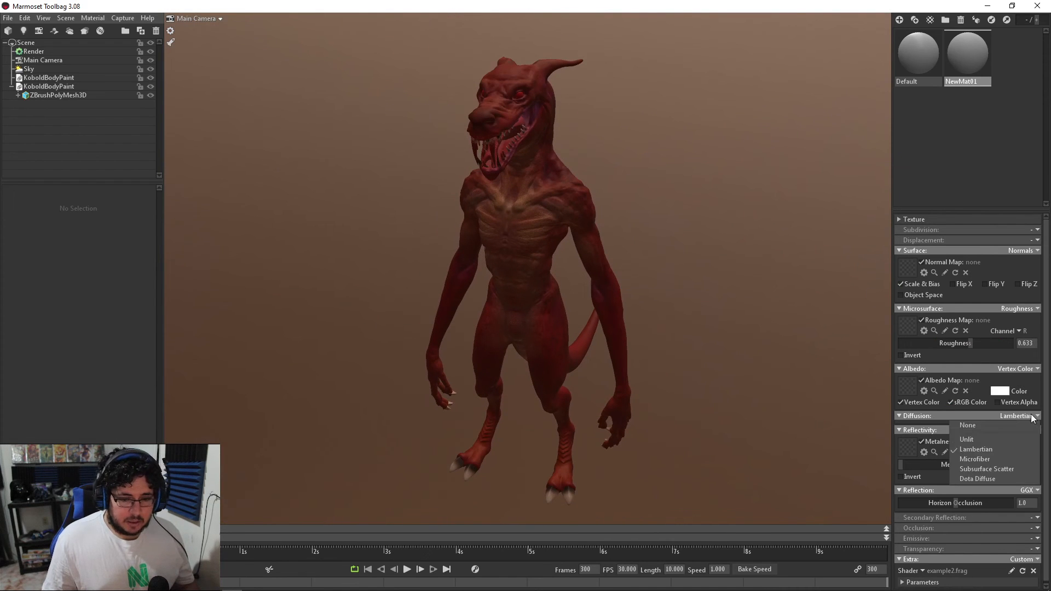
left_click(981, 470)
mouse_move(921, 451)
left_mouse_down()
mouse_move(959, 458)
mouse_move(901, 450)
mouse_move(924, 450)
left_mouse_up()
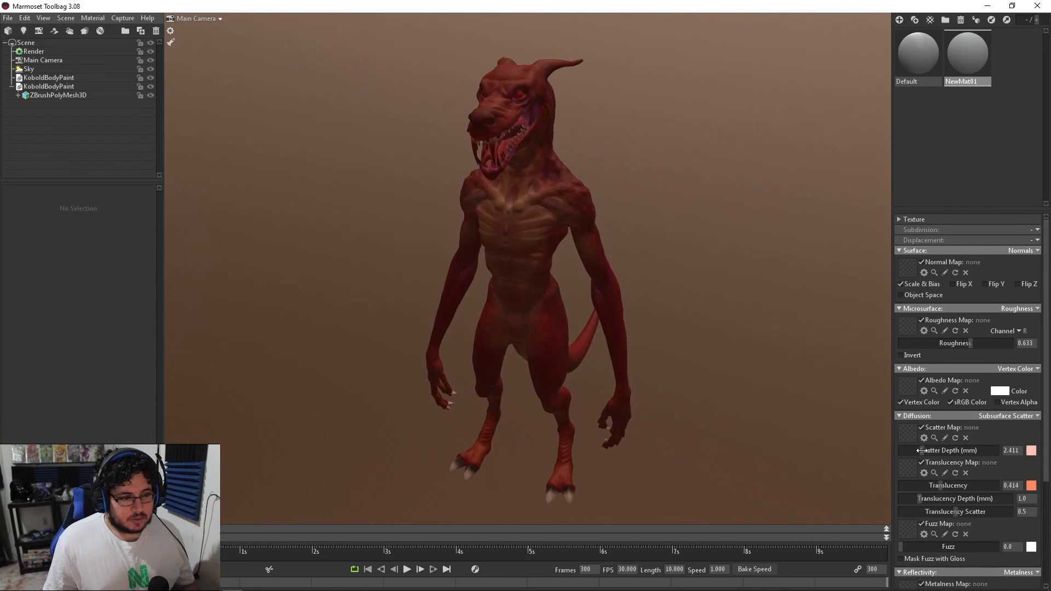
Add a shadow catcher to the scene to ground the kobold.
left_click_drag(706, 323, 442, 242)
scroll(543, 246, "down", 4)
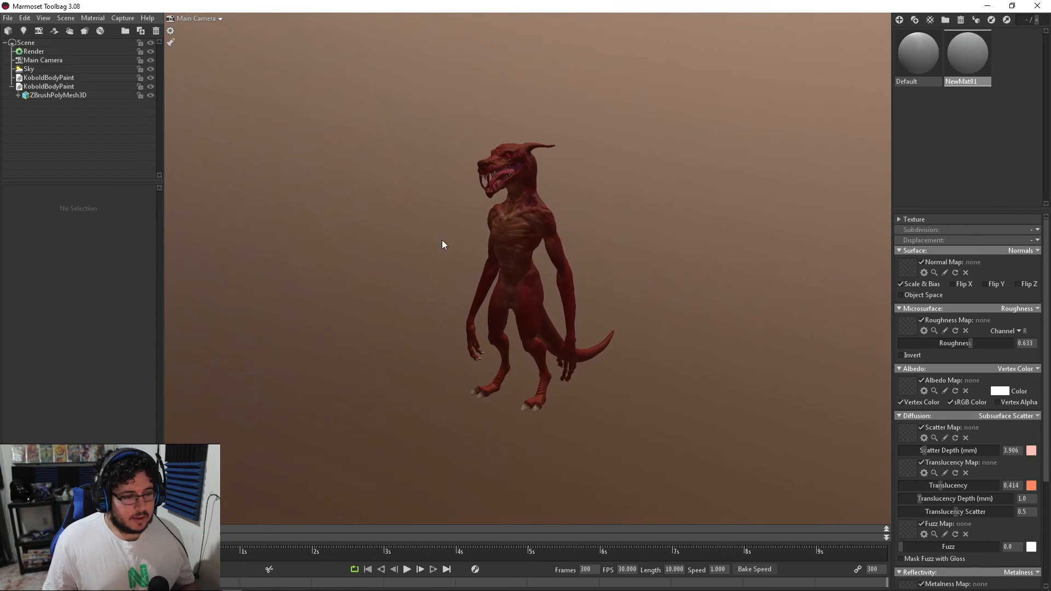
left_click(530, 182)
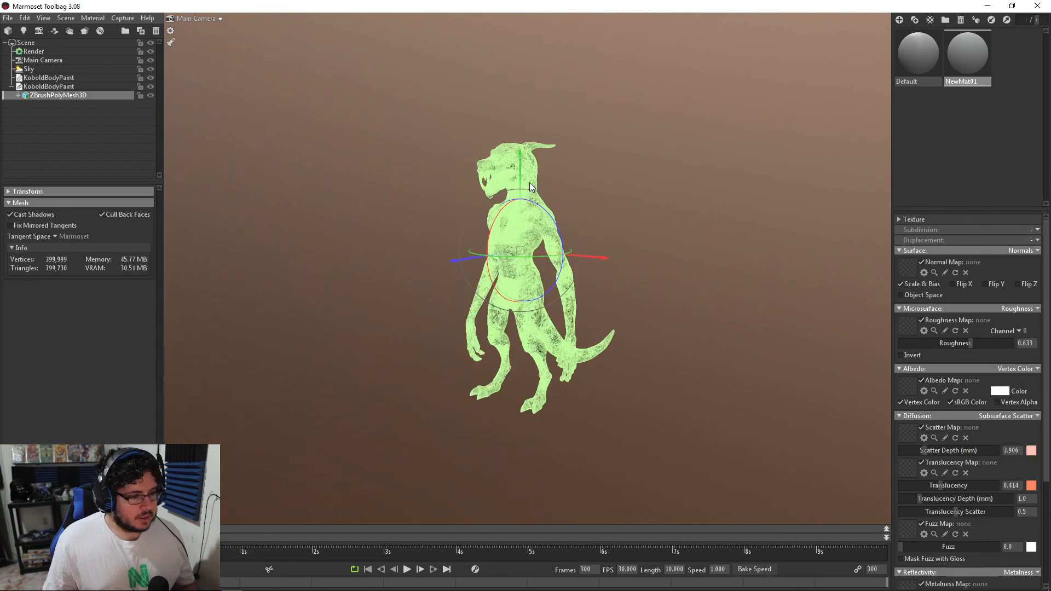
left_click(53, 31)
Try the abandoned sky preset, and settle on the Berlin Underpass preset for the sky light.
left_click(32, 69)
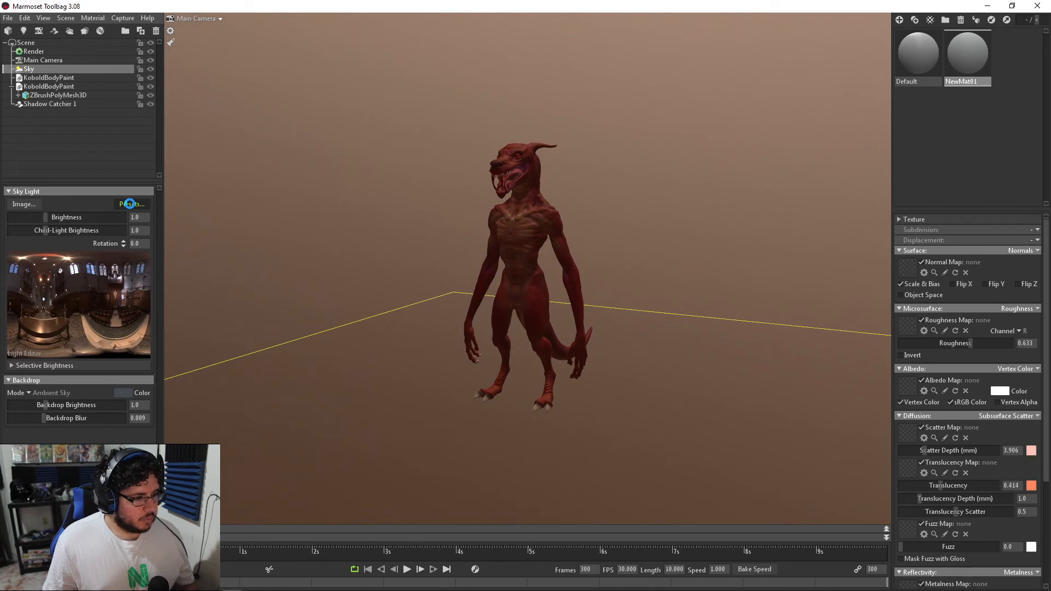
left_click(130, 204)
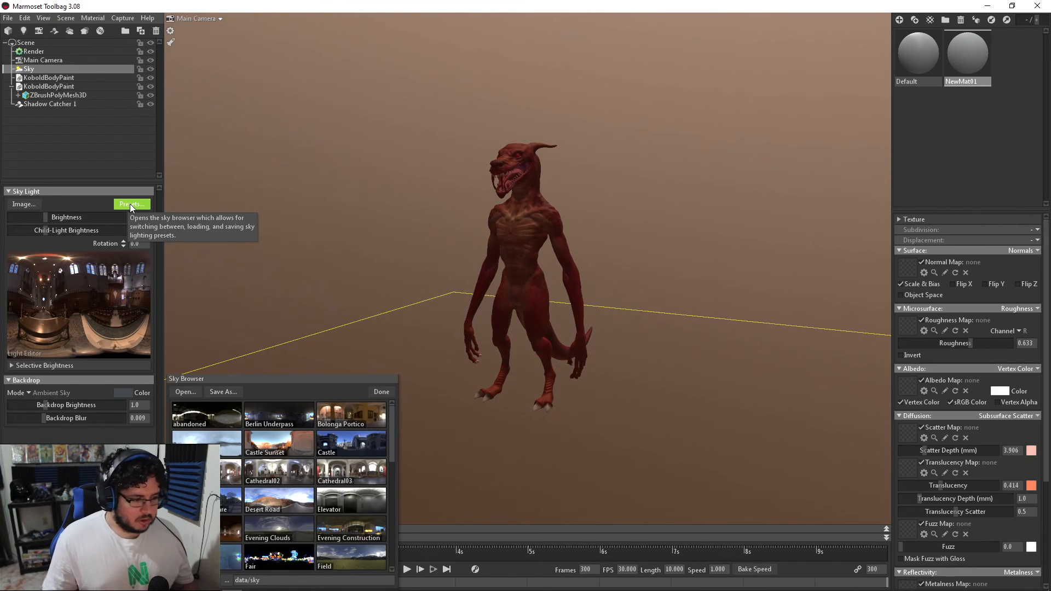
left_click(198, 422)
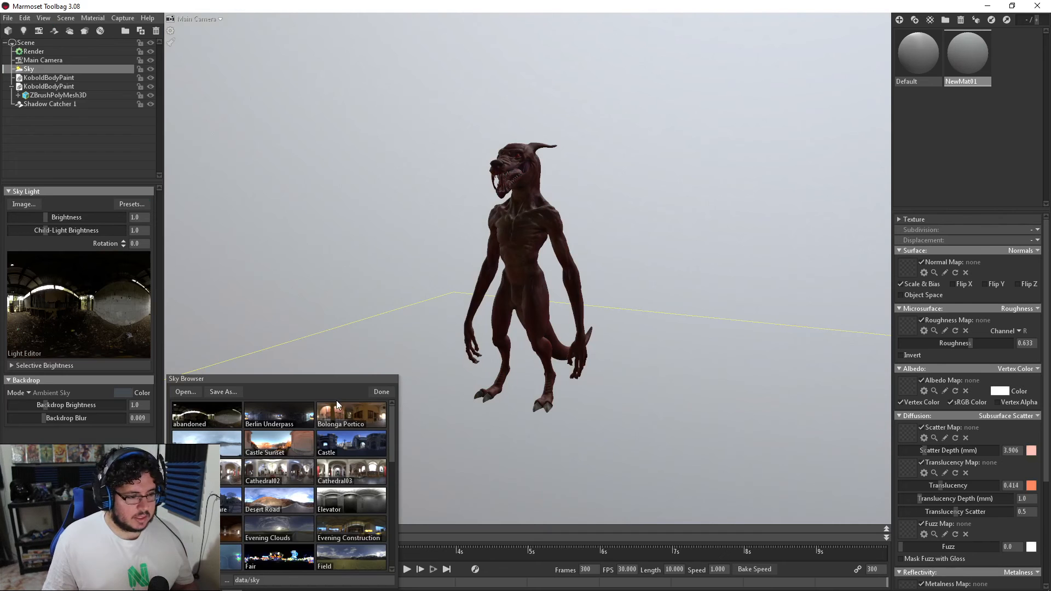
left_click(278, 411)
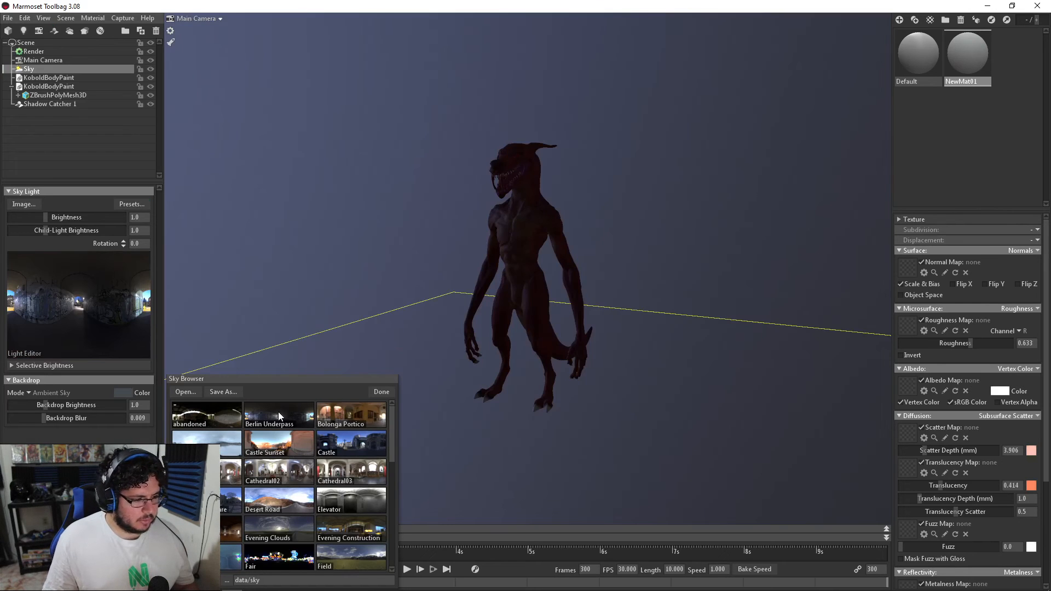
left_click_drag(385, 362, 476, 372)
left_click(382, 392)
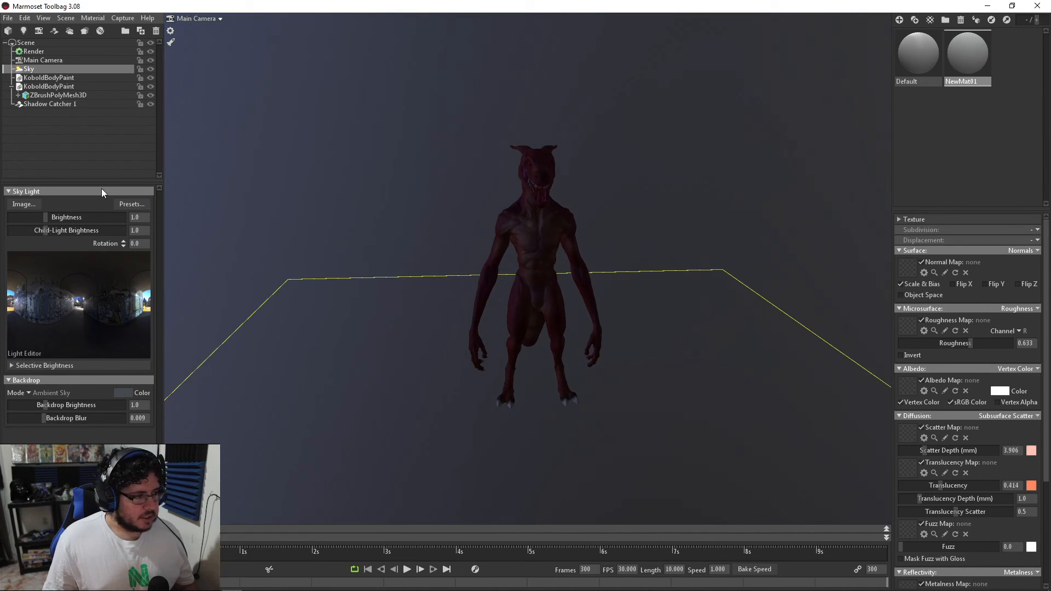
Lower the sky light's brightness to 0.063 and rotate the sky to 64.5 degrees.
left_click_drag(46, 221, 28, 213)
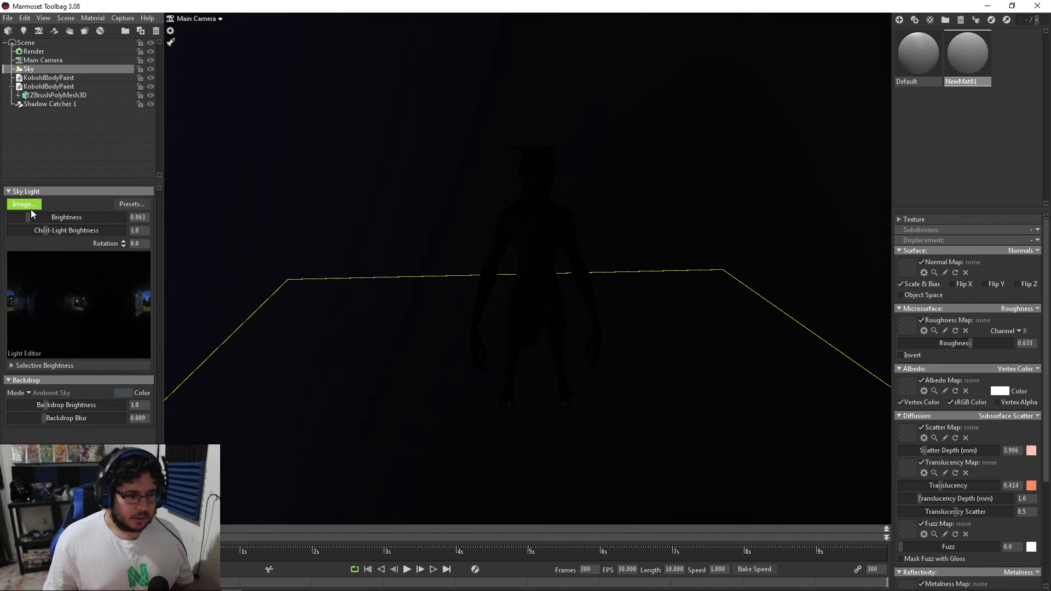
left_click_drag(438, 181, 306, 172)
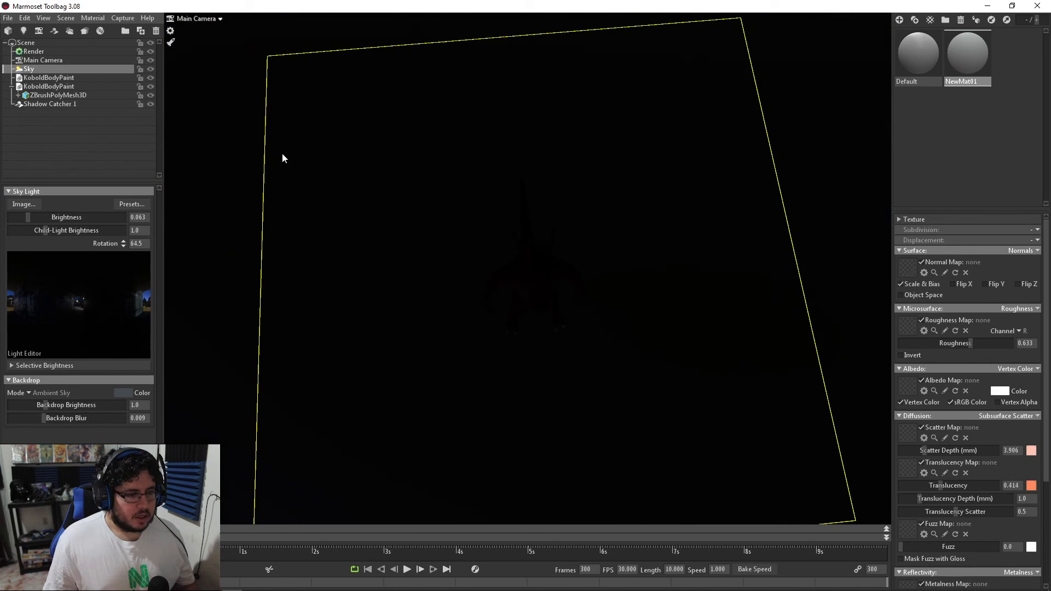
Add a spot light to the scene, shining down on the kobold from above.
left_click(24, 31)
left_click_drag(482, 182, 495, 150)
left_click_drag(593, 196, 560, 204)
left_click_drag(461, 140, 448, 97)
scroll(555, 236, "up", 5)
left_click_drag(555, 236, 580, 225)
left_click_drag(407, 96, 423, 78)
left_click_drag(435, 104, 599, 207)
scroll(599, 207, "up", 4)
middle_click_drag(599, 207, 559, 110)
scroll(565, 173, "up", 3)
middle_click_drag(565, 173, 588, 211)
scroll(544, 189, "down", 3)
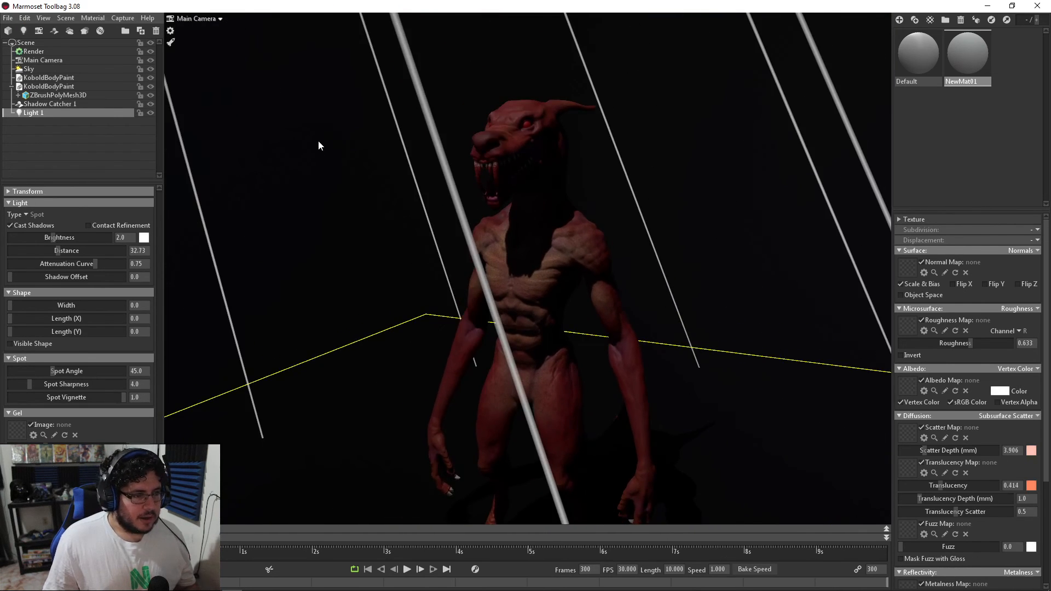
Set the spot light's brightness to 9.418 and distance to 14.35, and enable contact refinement for it.
left_click_drag(59, 237, 49, 250)
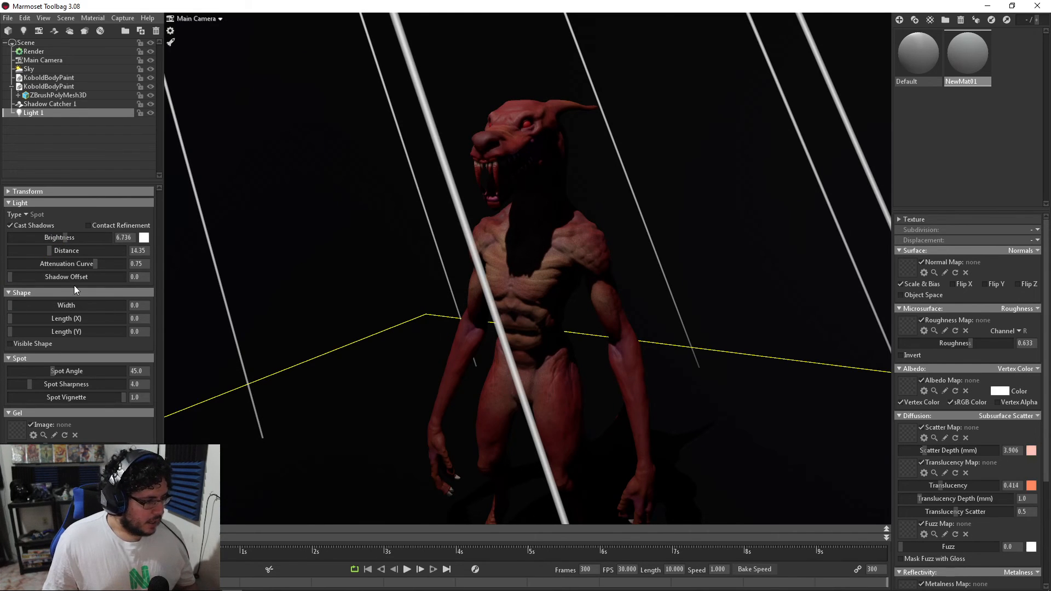
left_click(85, 224)
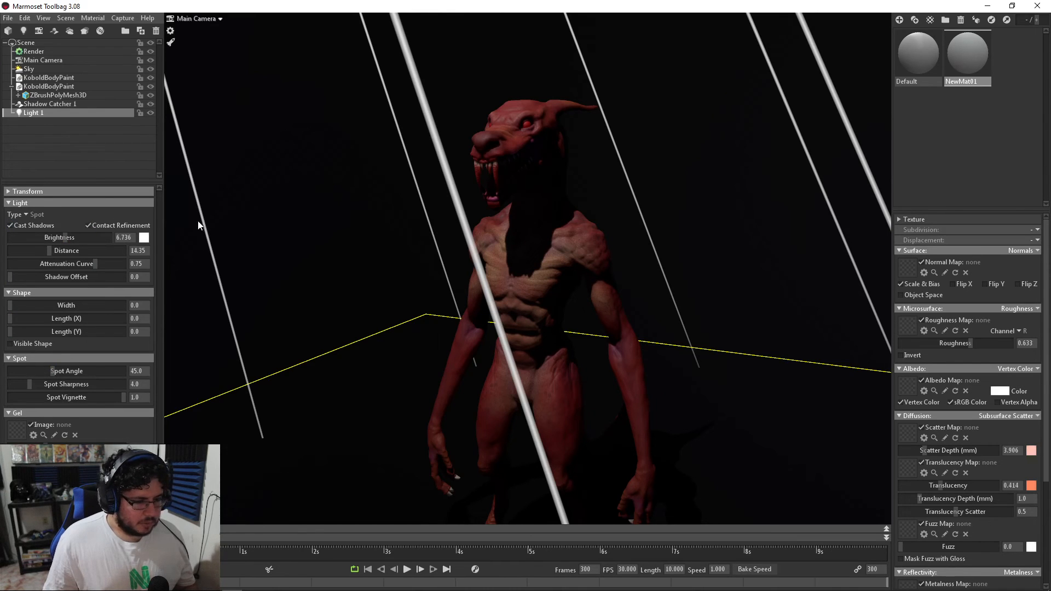
left_click_drag(69, 241, 69, 237)
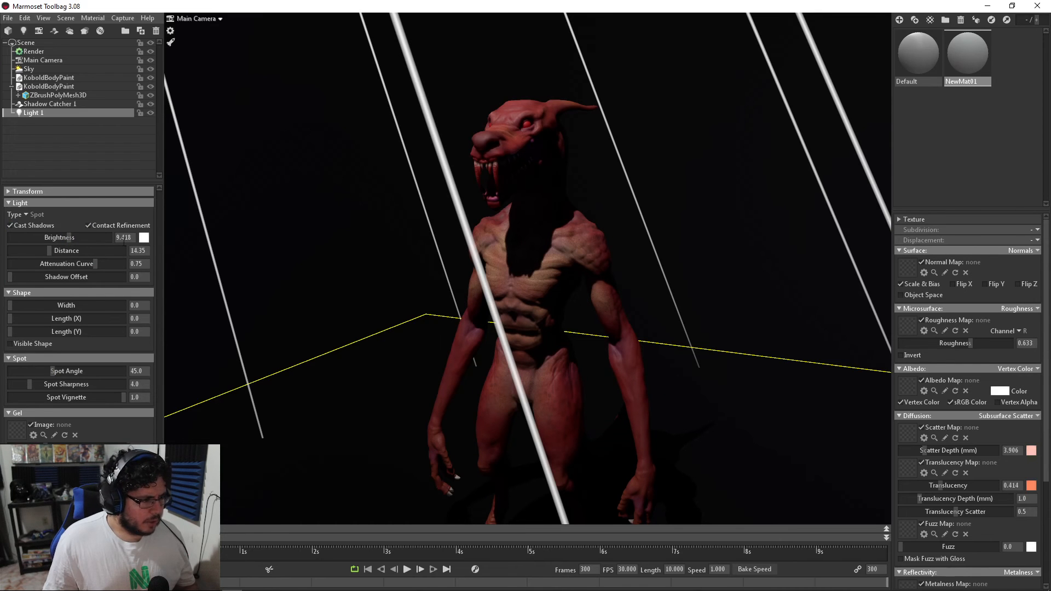
Tint the first spot light pale cyan, hex c4f9f7.
left_click(143, 238)
left_click_drag(171, 443, 180, 443)
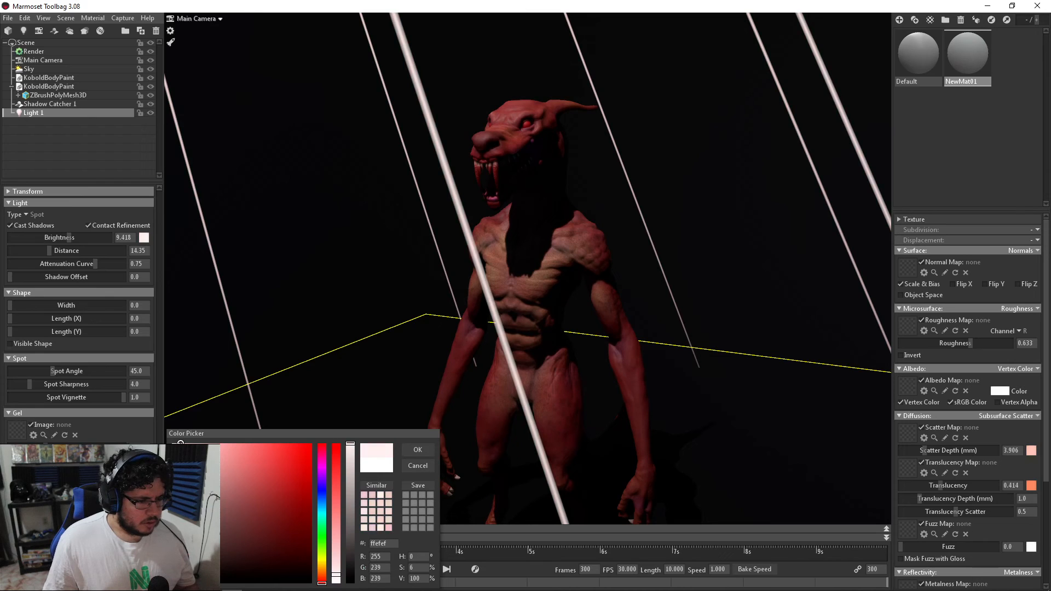
left_click_drag(331, 579, 322, 515)
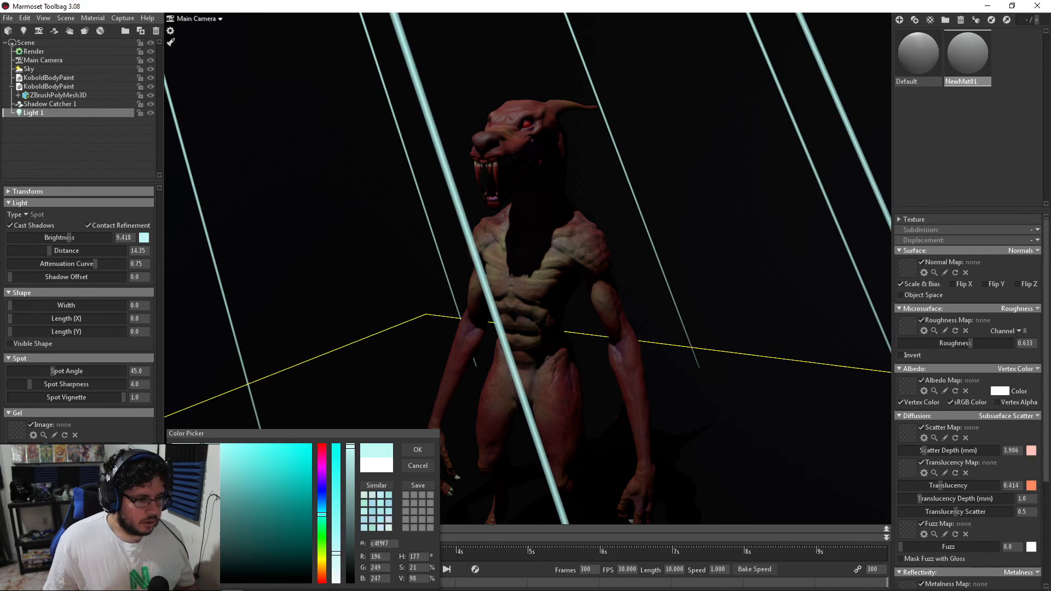
left_click(417, 450)
Add a second spot light on the kobold's other side, with brightness 9.862 and distance 20.8.
left_click(418, 271)
mouse_move(418, 272)
left_mouse_down()
mouse_move(270, 262)
mouse_move(529, 328)
mouse_move(412, 272)
left_mouse_up()
left_click(23, 30)
left_click_drag(252, 183, 562, 255)
right_click_drag(562, 255, 571, 297)
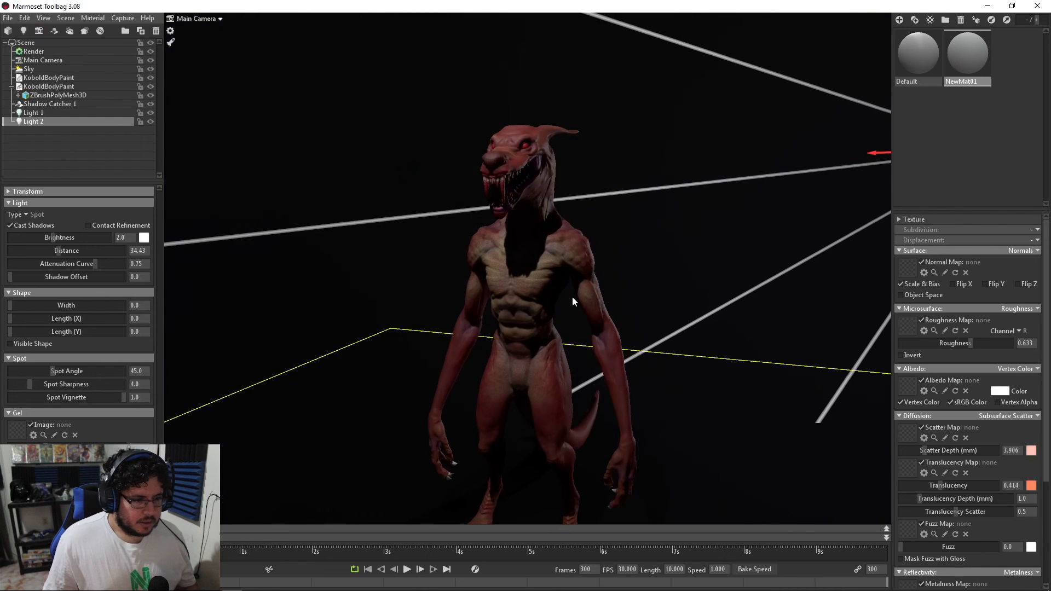
left_click_drag(571, 297, 575, 297)
mouse_move(63, 239)
left_mouse_down()
mouse_move(72, 236)
mouse_move(53, 252)
mouse_move(44, 246)
mouse_move(53, 243)
left_mouse_up()
left_click(276, 142)
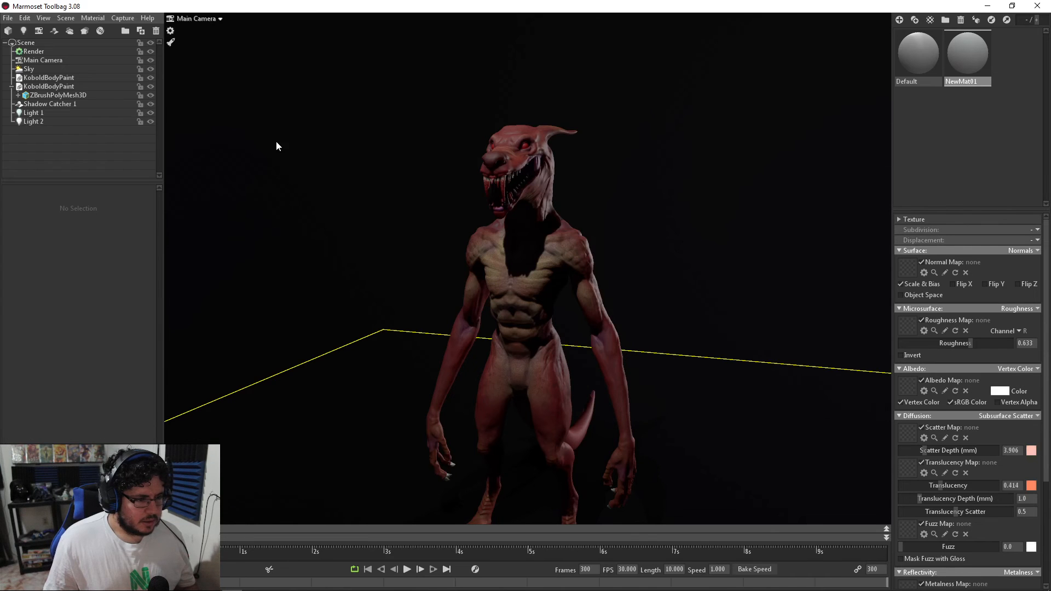
left_click(43, 121)
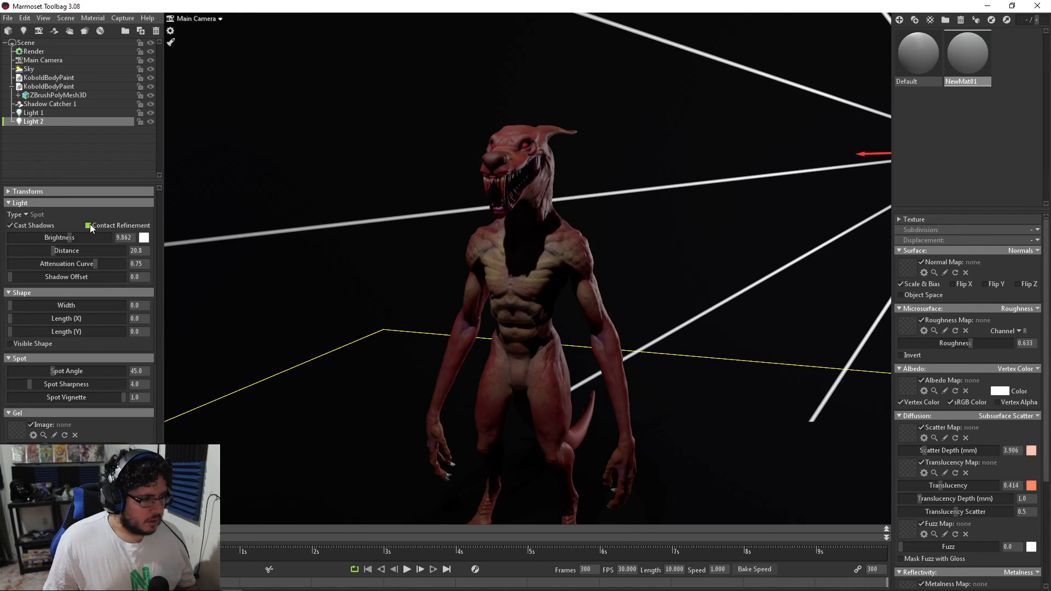
Examine how the two spot lights shape the kobold from several angles and distances.
left_click(418, 203)
left_click_drag(418, 202, 369, 203)
scroll(378, 228, "up", 3)
middle_click_drag(427, 351, 431, 245)
left_click_drag(432, 245, 398, 232)
scroll(328, 167, "down", 3)
middle_click_drag(327, 167, 368, 269)
scroll(368, 270, "up", 4)
scroll(408, 222, "down", 2)
scroll(407, 220, "down", 3)
scroll(184, 175, "down", 3)
scroll(402, 253, "up", 2)
left_click_drag(403, 254, 422, 285)
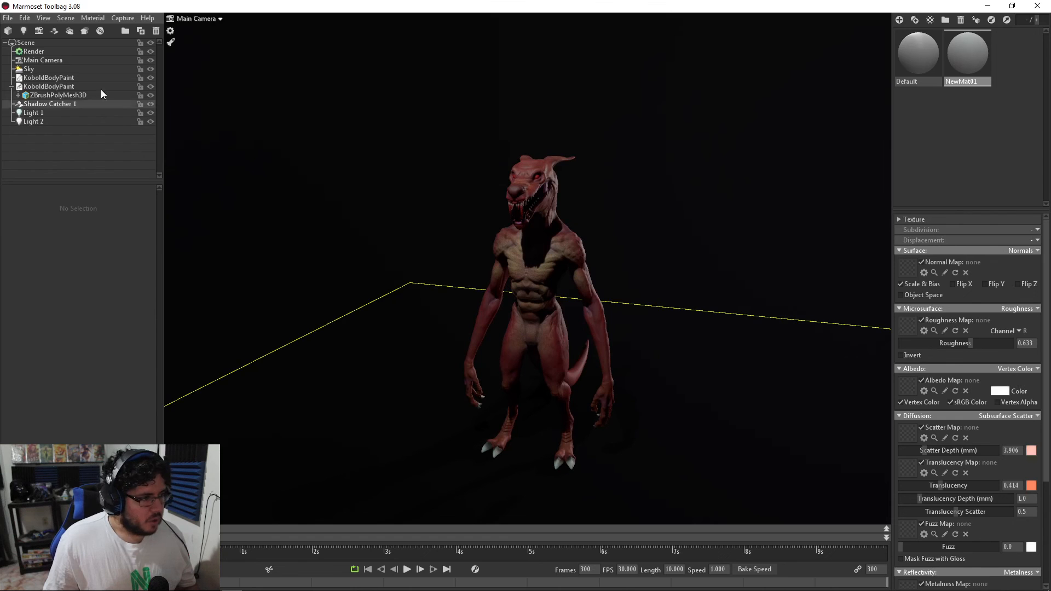
Add a new camera to the scene and try a 24 mm focal length on the kobold.
left_click(39, 31)
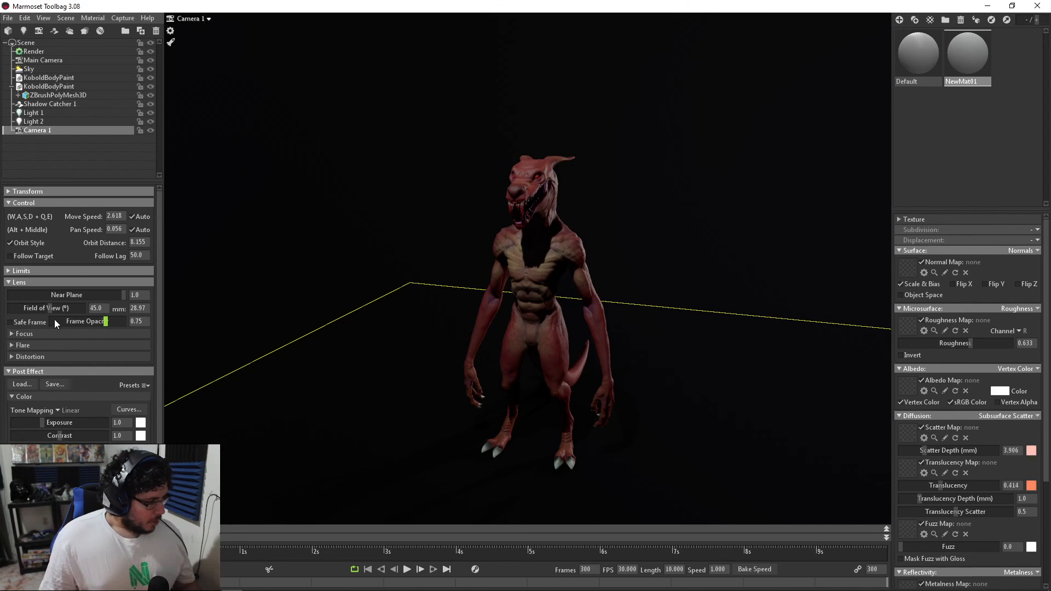
left_click(139, 309)
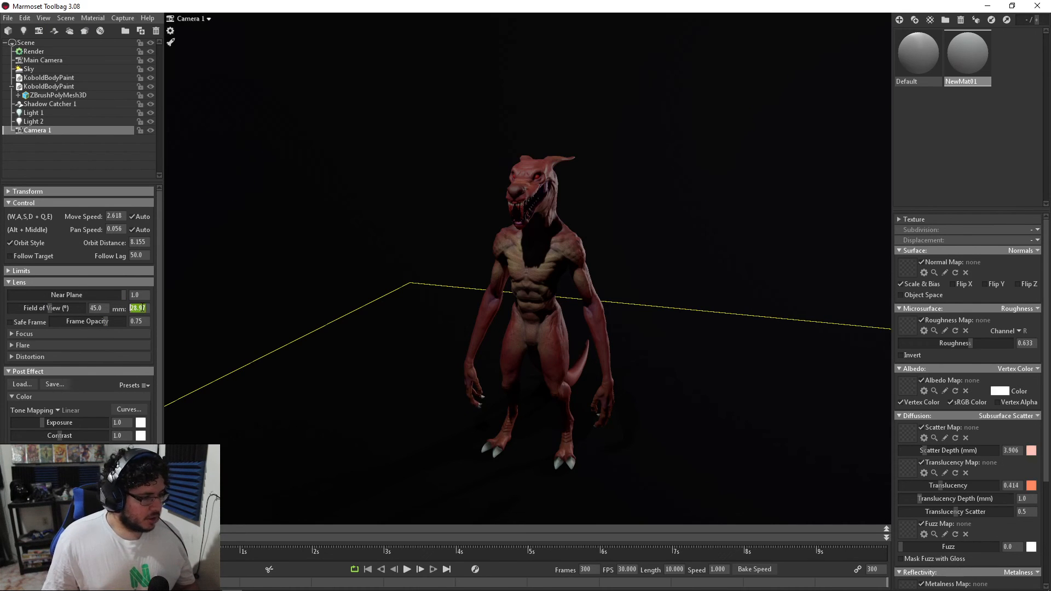
type("24")
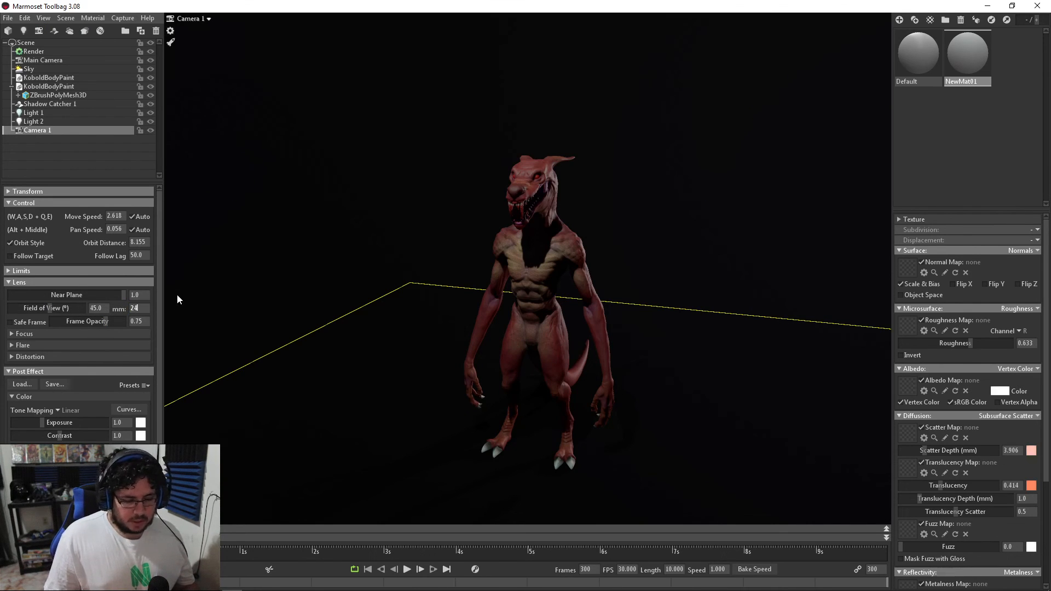
key("Return")
left_click_drag(503, 356, 505, 320, "alt")
right_click_drag(505, 320, 561, 347, "alt")
left_click_drag(561, 347, 563, 374, "alt")
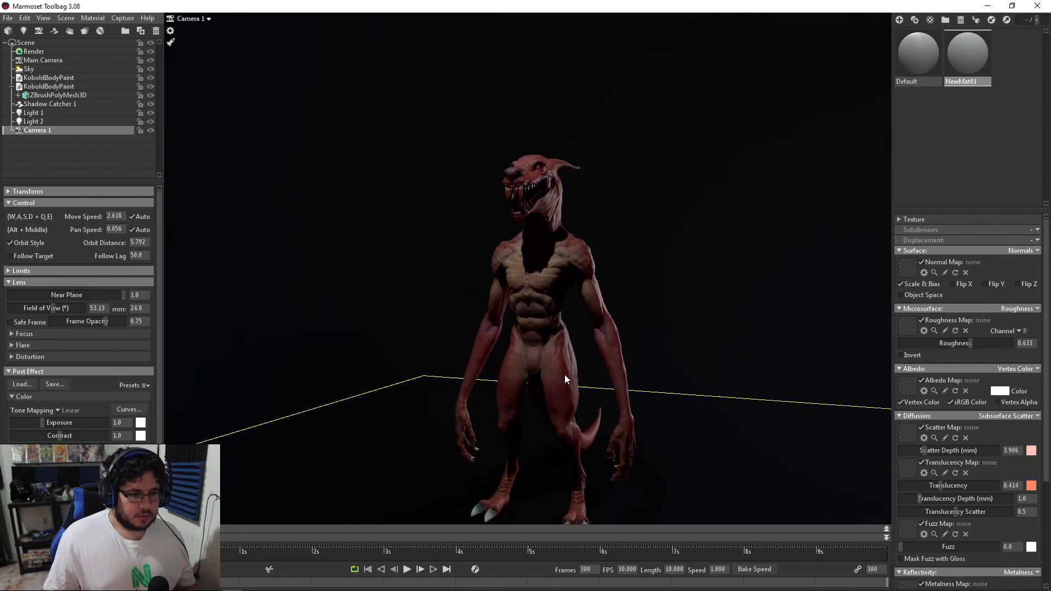
right_click_drag(563, 374, 461, 333, "alt")
left_click_drag(461, 333, 447, 317, "alt")
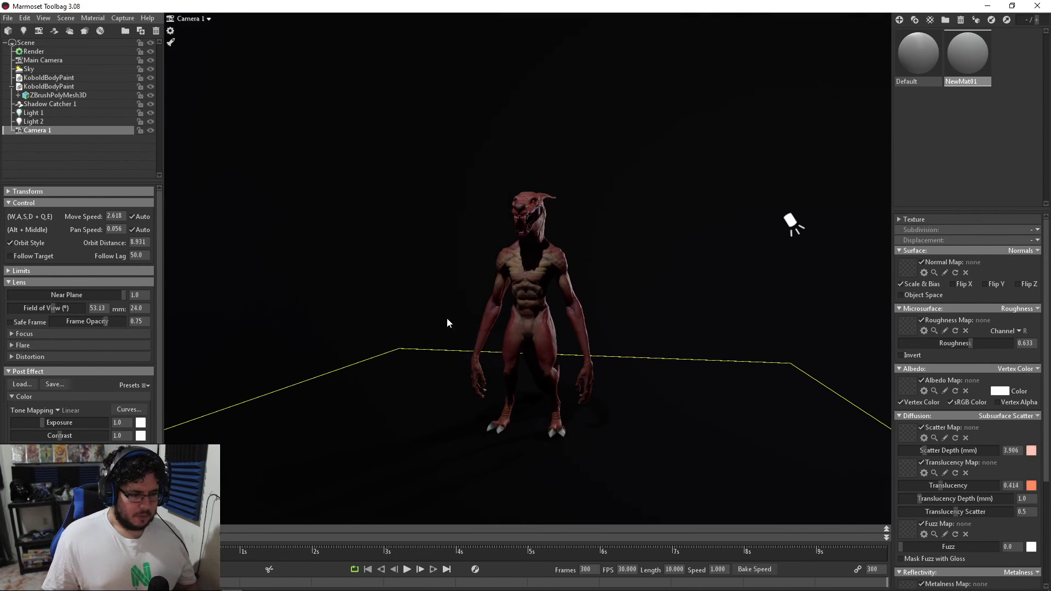
Set the new camera's focal length to 90 mm.
left_click(137, 309)
type("90")
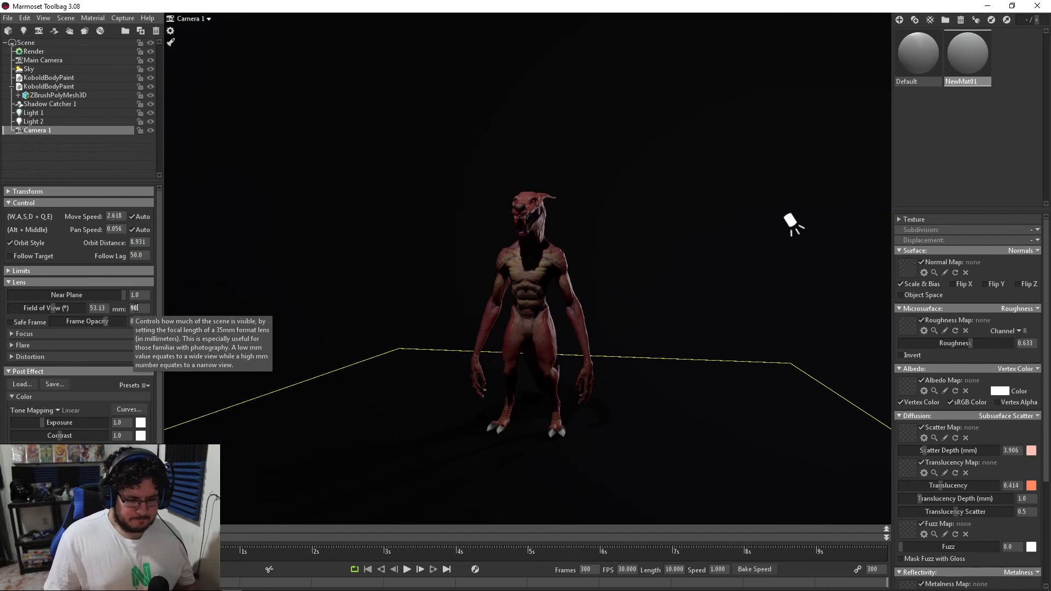
key("Return")
Frame the kobold's full body in a three-quarter view through Camera 1, checking the composition in a full-window viewport.
left_click_drag(556, 338, 560, 314, "alt")
right_click_drag(560, 314, 433, 265, "alt")
left_click_drag(432, 266, 475, 248, "alt")
key("Tab")
key("Tab")
left_click_drag(479, 299, 491, 322, "alt")
right_click_drag(491, 319, 470, 292, "alt")
key("ctrl+space")
middle_click_drag(530, 317, 522, 308, "alt")
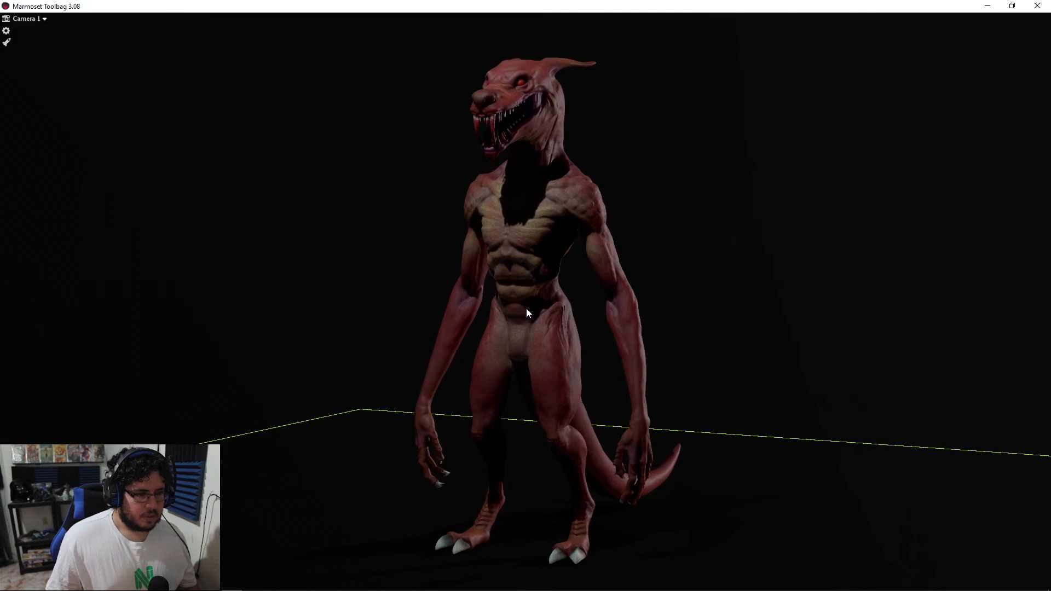
key("ctrl+space")
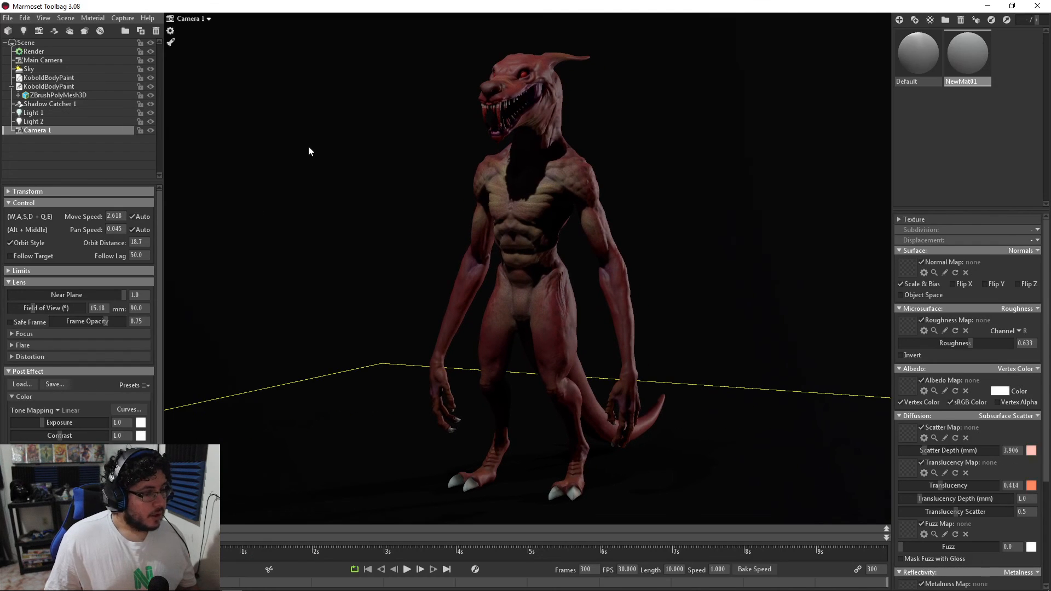
left_click(348, 173)
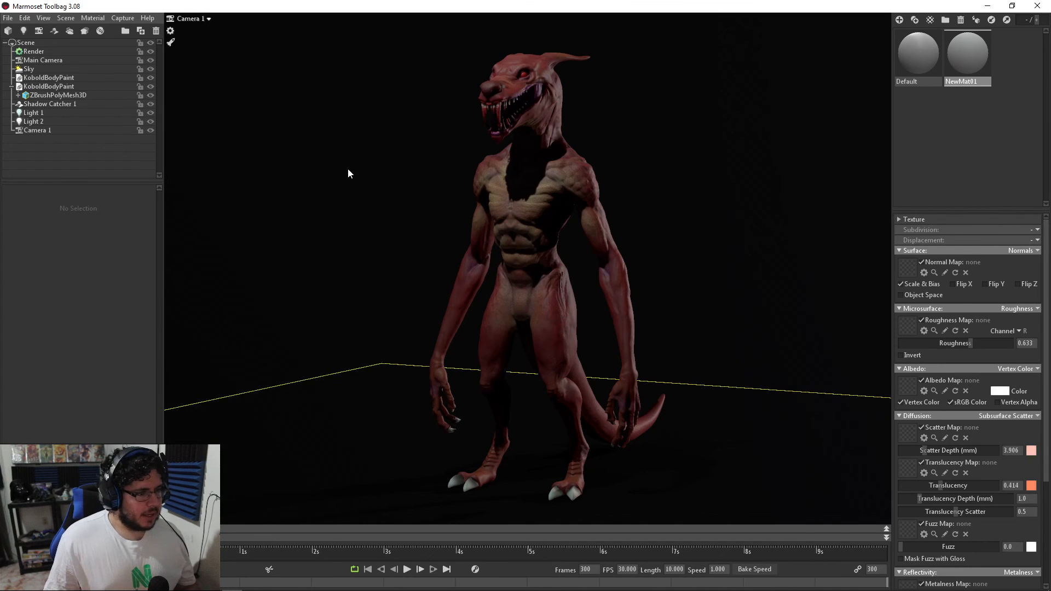
Switch back to the Main Camera and add a third light beside the kobold.
left_click(207, 20)
left_click(242, 20)
left_click_drag(402, 137, 465, 227, "alt")
scroll(522, 205, "down", 5)
right_click_drag(465, 227, 595, 323, "alt")
left_click_drag(595, 327, 613, 255, "alt")
left_click(23, 32)
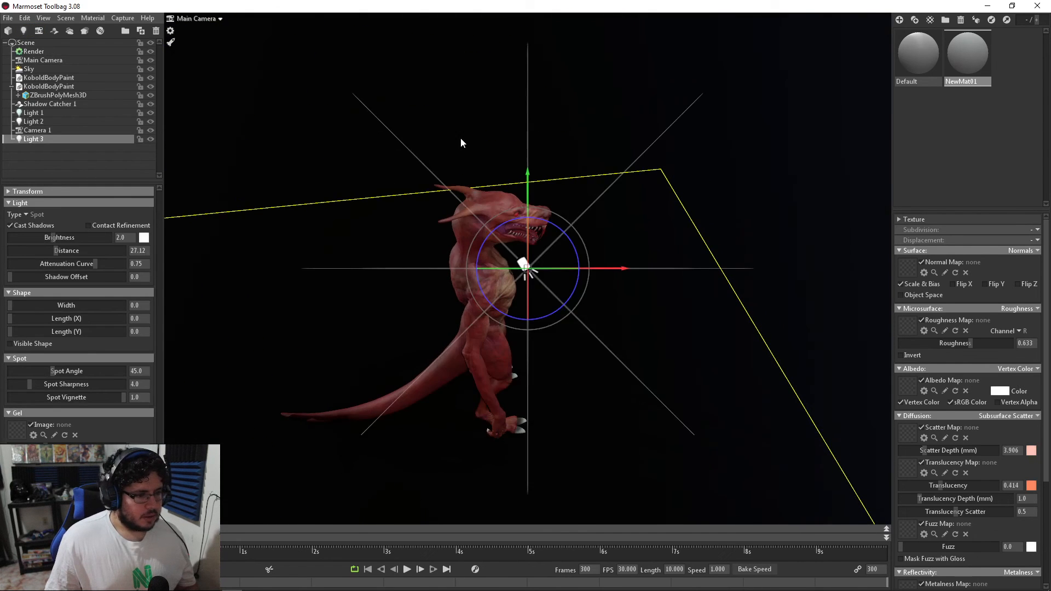
left_click_drag(461, 138, 120, 68, "alt")
right_click_drag(438, 260, 170, 156, "alt")
middle_click_drag(169, 156, 253, 202, "alt")
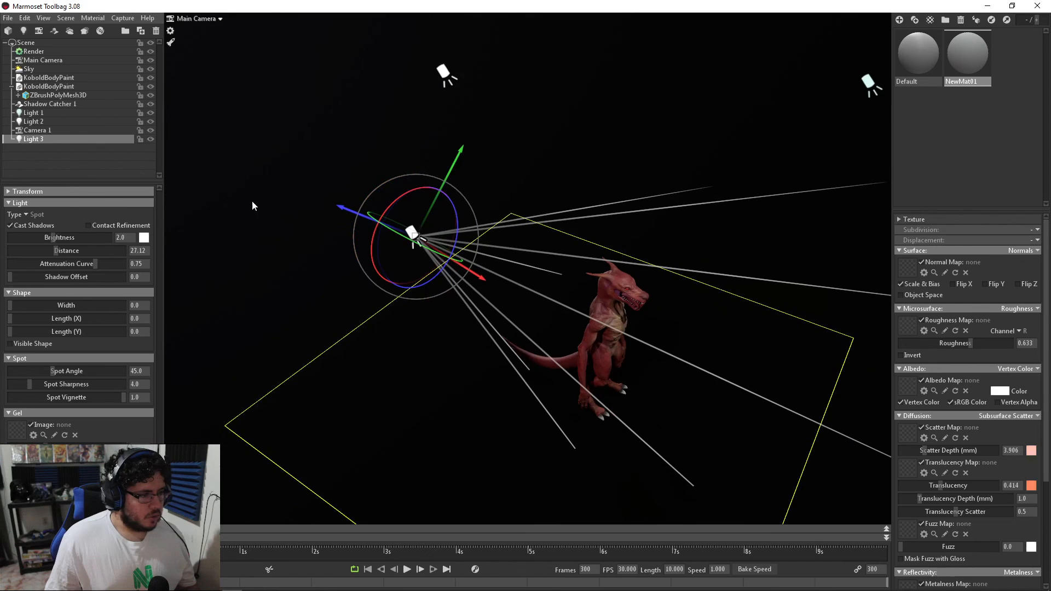
Change the third light to Omni, raise it above the kobold's head, and set its brightness to 3.015.
left_click(25, 215)
left_click(54, 235)
left_click_drag(465, 323, 460, 224, "alt")
left_click_drag(523, 237, 384, 189, "alt")
right_click_drag(384, 189, 472, 256, "alt")
left_click_drag(279, 92, 284, 79)
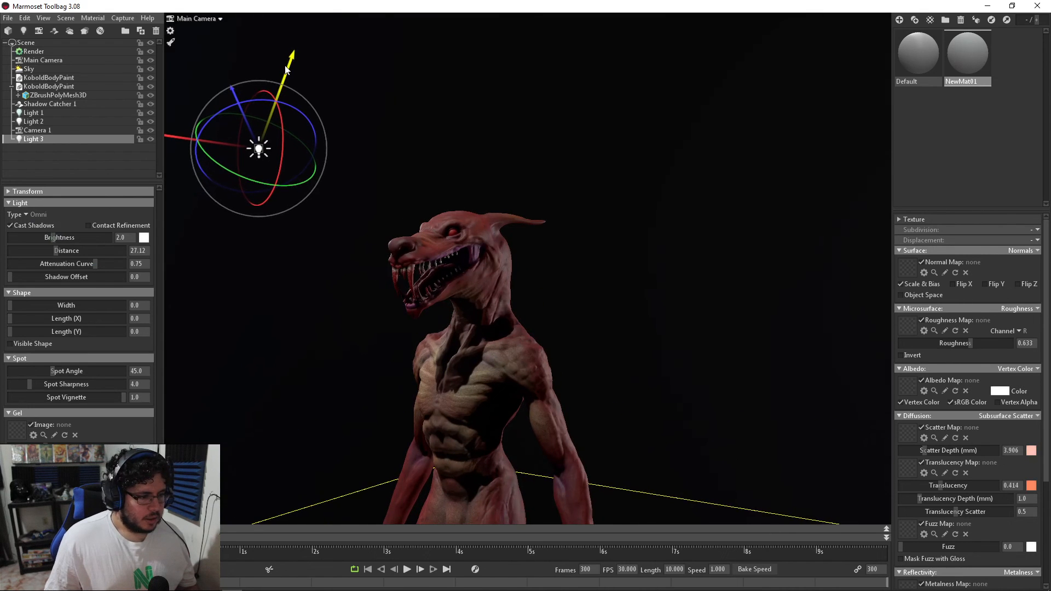
left_click_drag(54, 238, 58, 238)
scroll(501, 290, "down", 6)
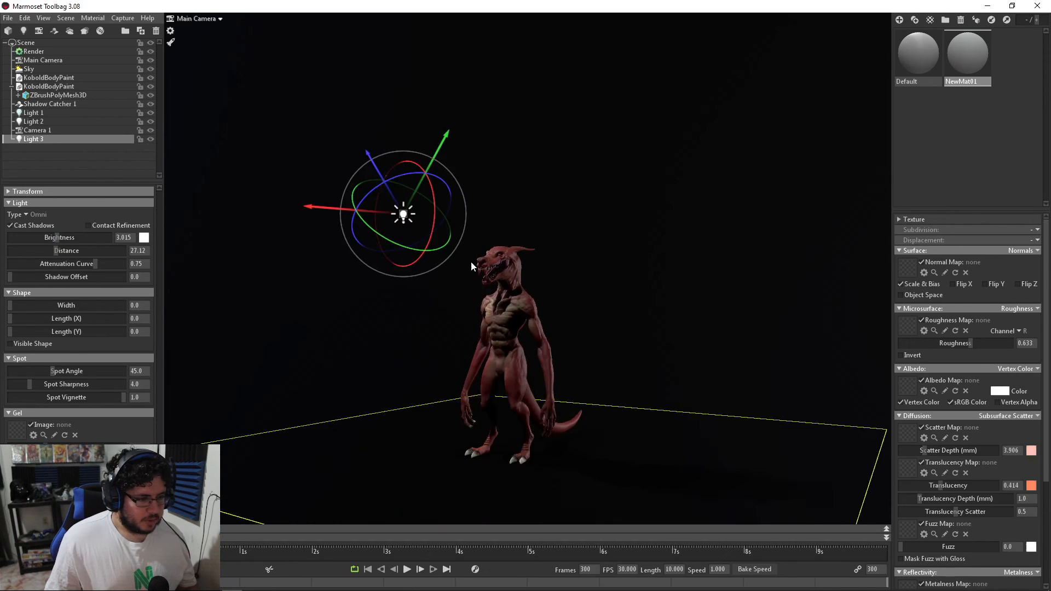
scroll(581, 321, "up", 10)
scroll(318, 286, "down", 10)
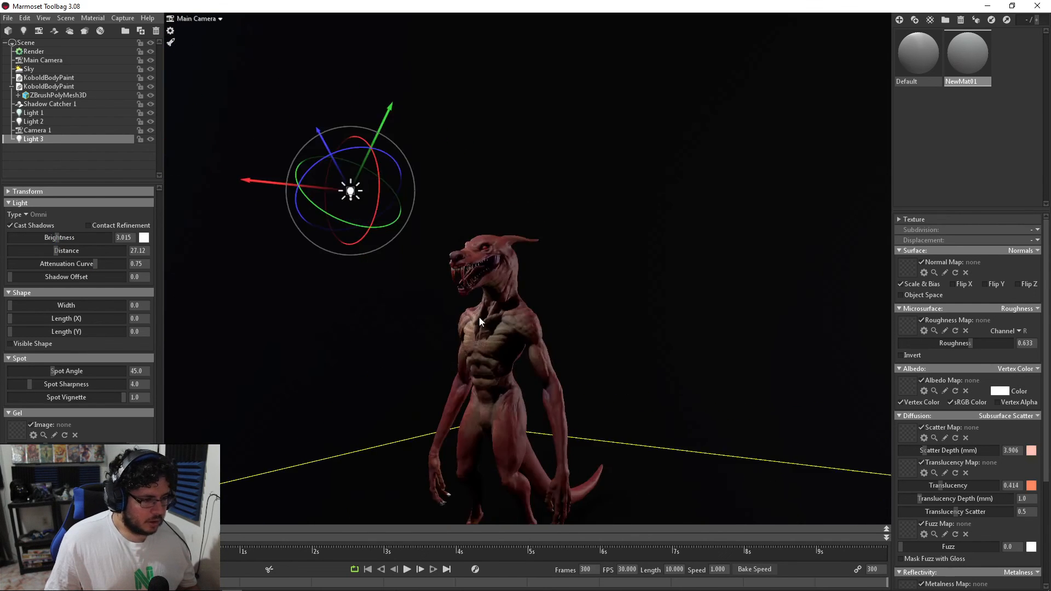
Through Camera 1, enable contact refinement and a 1.355 width on the omni light, and set the first spot light's width to 0.591.
left_click(196, 18)
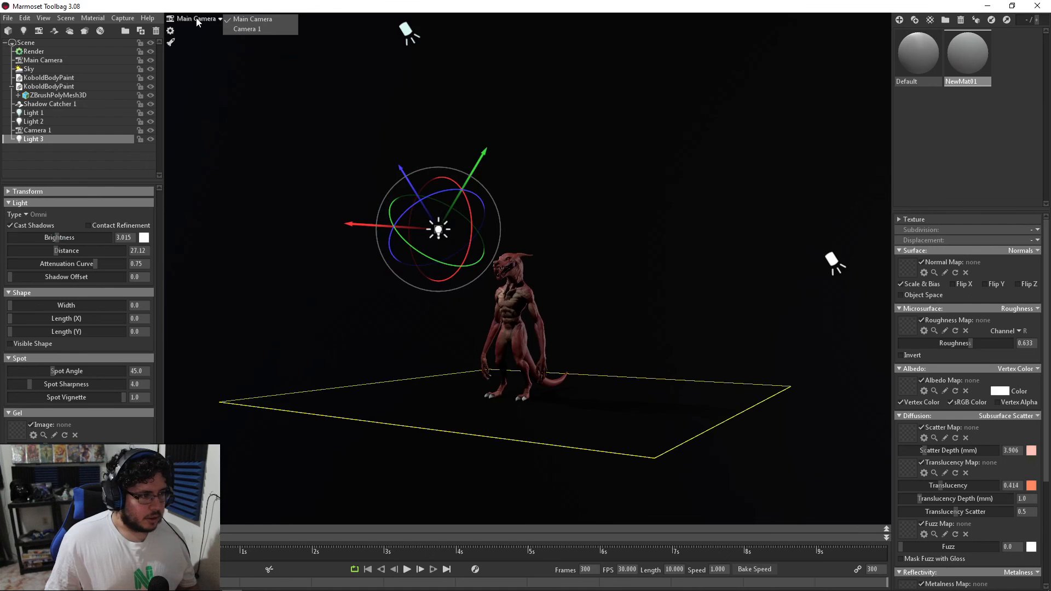
left_click(246, 29)
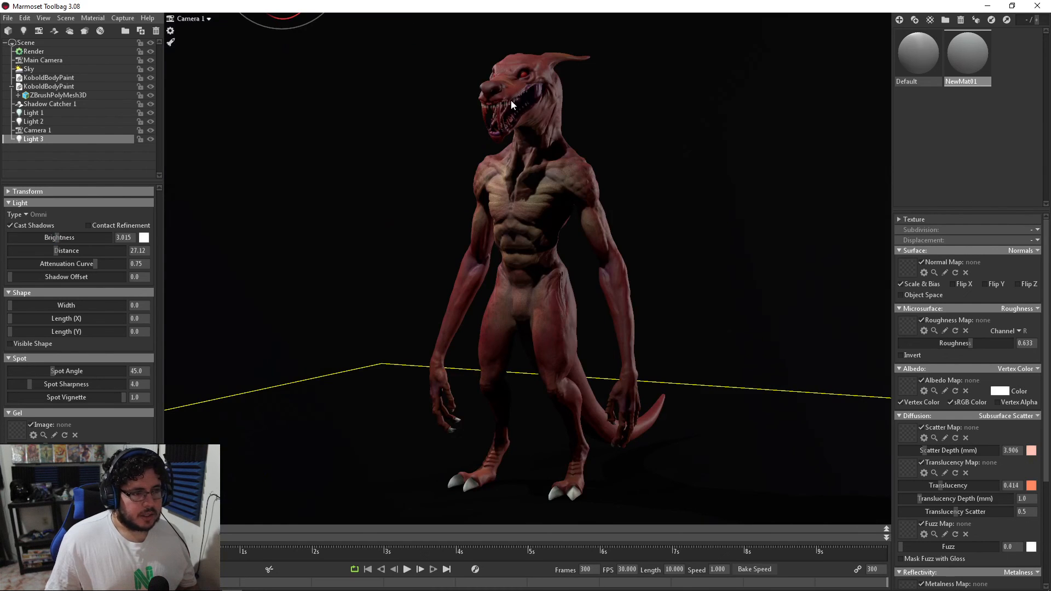
left_click(97, 225)
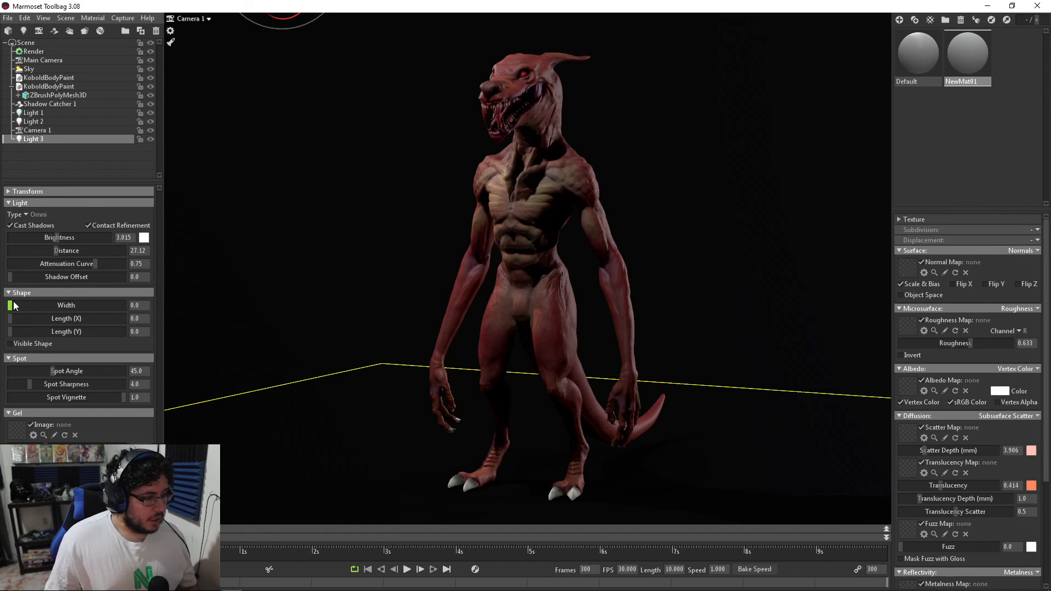
mouse_move(11, 305)
left_mouse_down()
mouse_move(37, 306)
mouse_move(25, 305)
left_mouse_up()
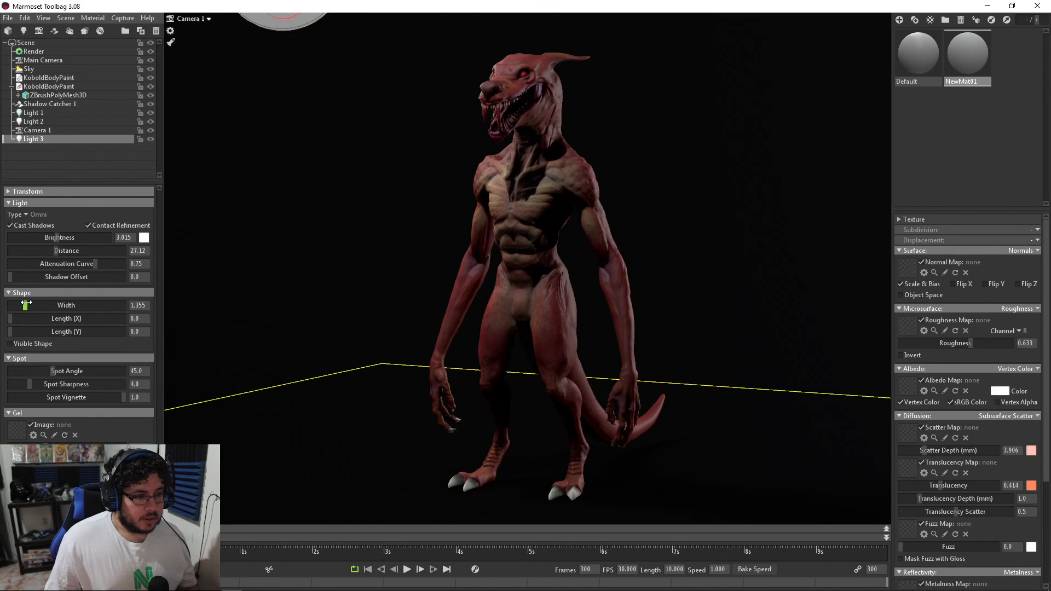
left_click(41, 112)
left_click_drag(12, 309, 24, 305)
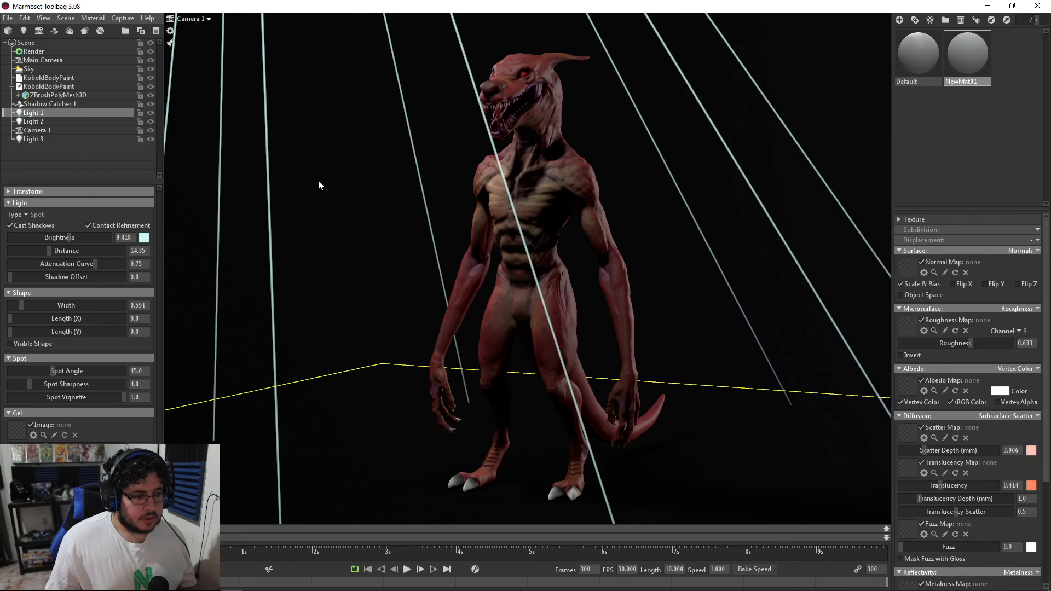
Enable global illumination in the render settings and lower its brightness to 0.183.
left_click(40, 49)
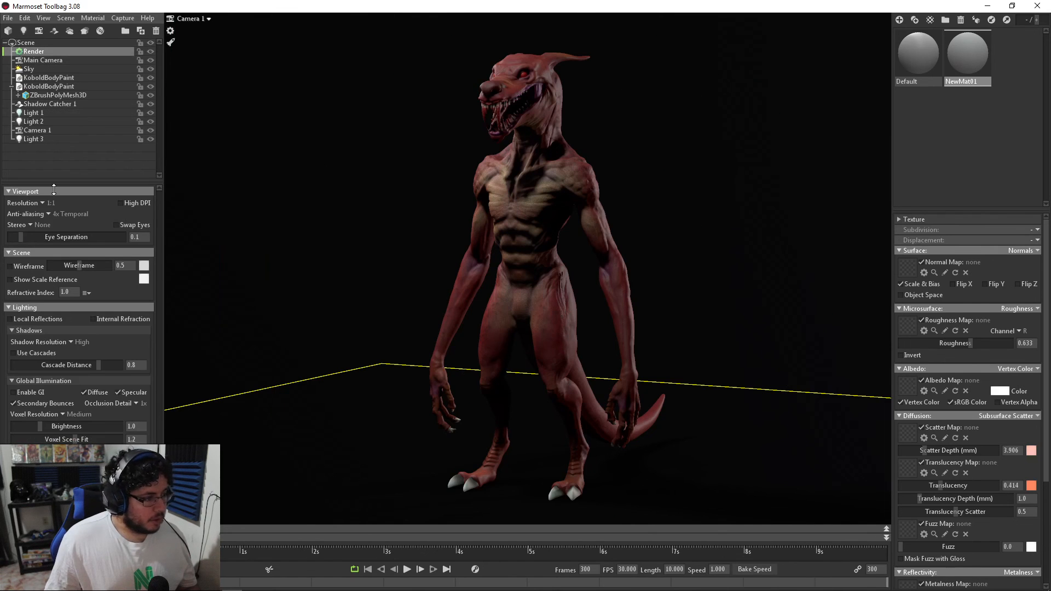
left_click(28, 392)
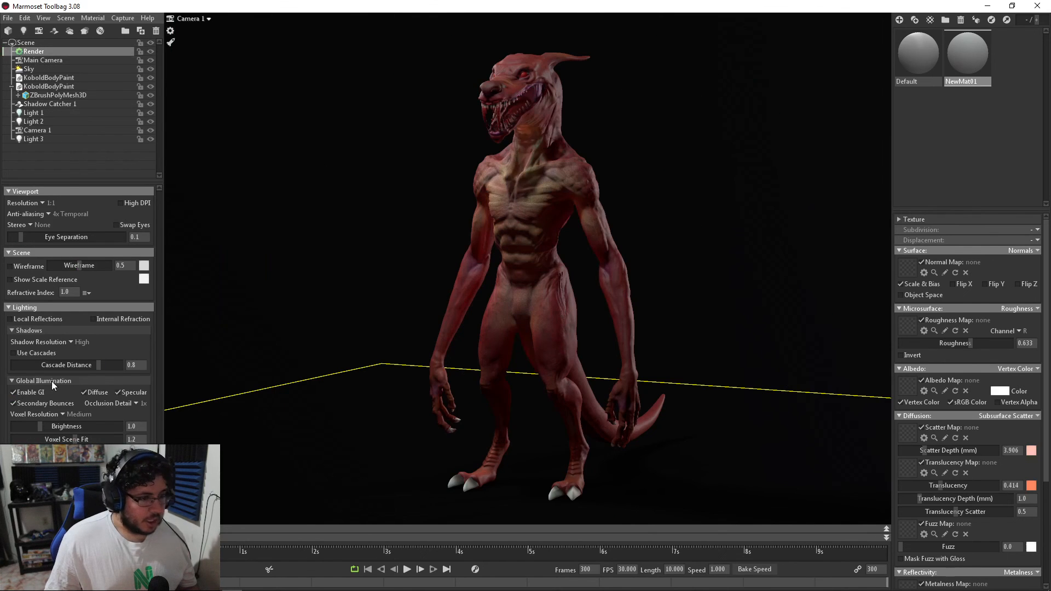
left_click_drag(600, 204, 409, 184)
left_click(55, 353)
left_click(54, 352)
left_click_drag(40, 426, 23, 419)
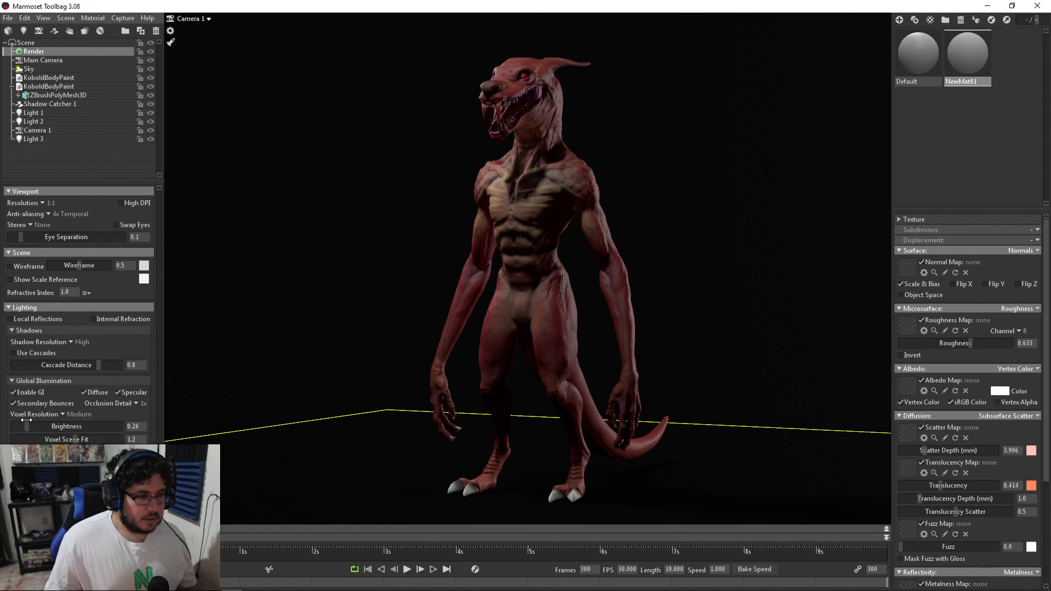
left_click_drag(286, 266, 346, 277)
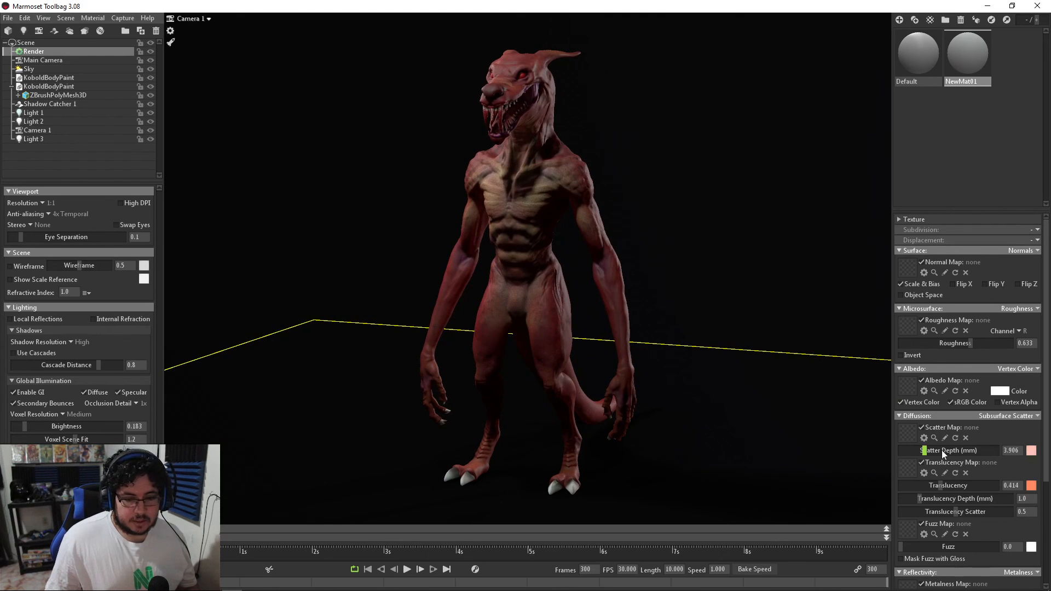
Set the skin material's translucency to 0.357, scatter depth to 7.05 mm and roughness to 0.584.
left_click_drag(948, 485, 920, 487)
mouse_move(926, 450)
left_mouse_down()
mouse_move(996, 449)
mouse_move(915, 436)
mouse_move(943, 437)
mouse_move(929, 438)
left_mouse_up()
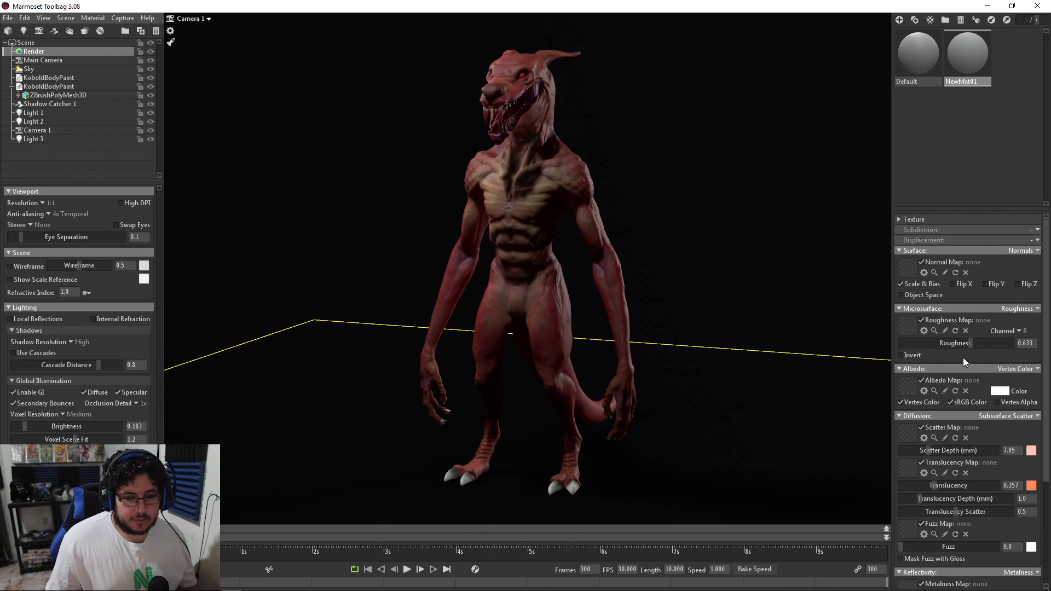
mouse_move(970, 344)
left_mouse_down()
mouse_move(905, 343)
mouse_move(977, 344)
mouse_move(947, 344)
mouse_move(969, 338)
left_mouse_up()
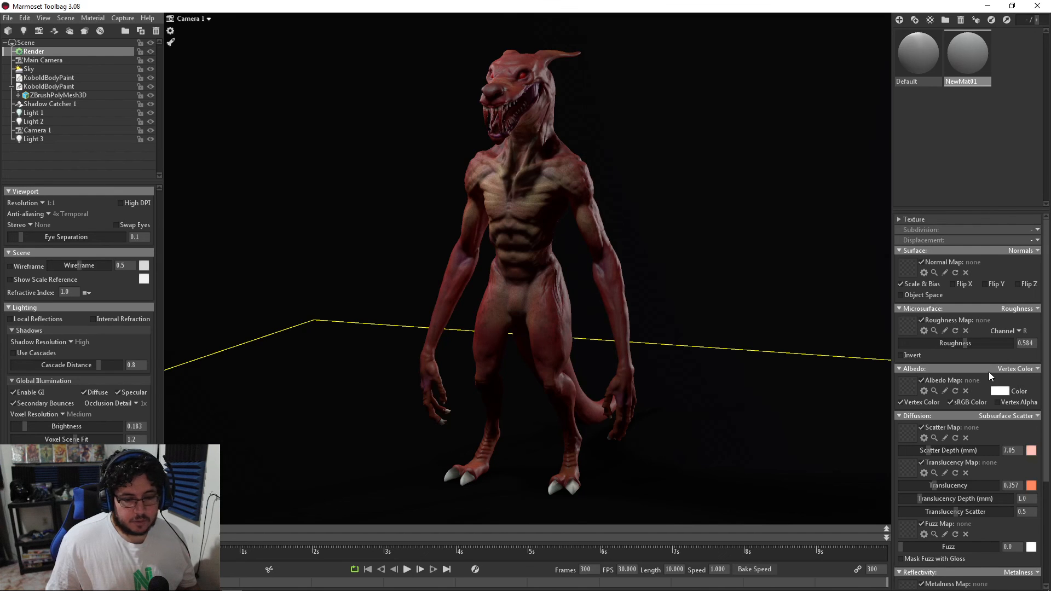
Set the skin material's fuzz to 0.073 and enable masking the fuzz with gloss.
scroll(967, 343, "down", 2)
mouse_move(903, 495)
left_mouse_down()
mouse_move(1020, 484)
mouse_move(886, 484)
mouse_move(910, 482)
left_mouse_up()
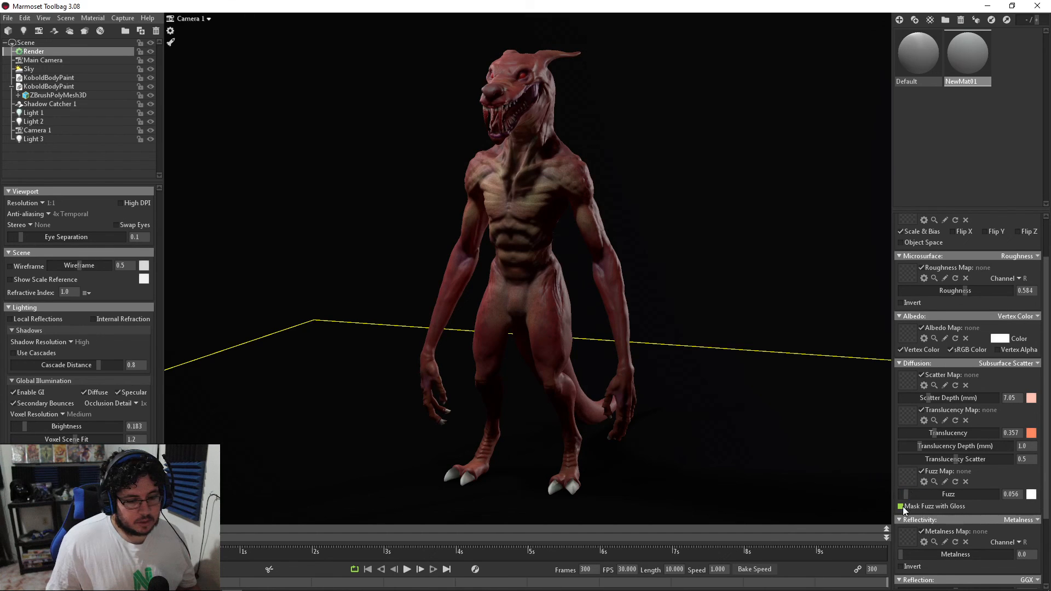
left_click_drag(906, 494, 907, 495)
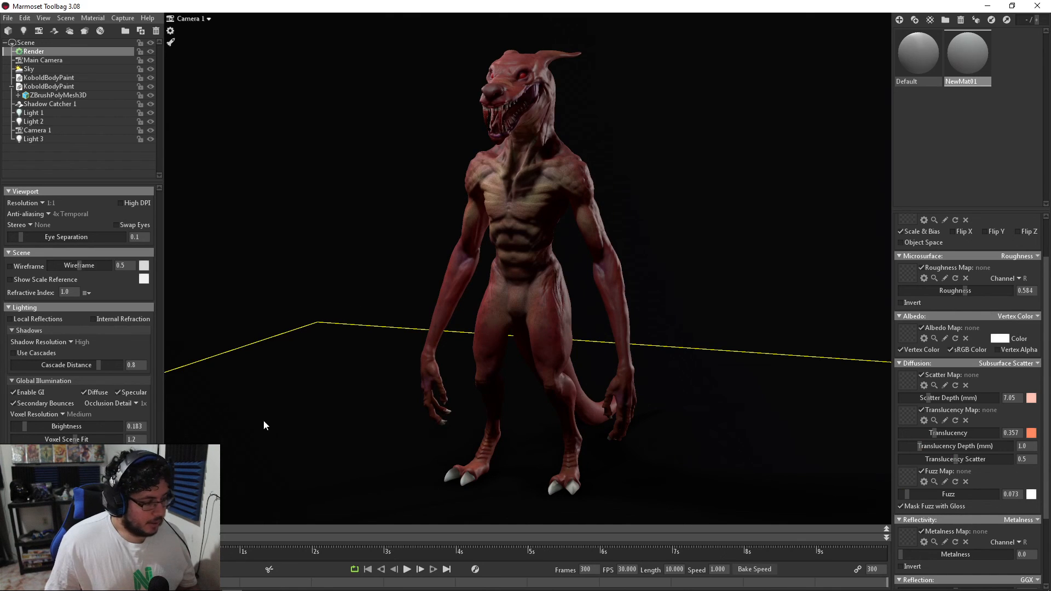
Enable local reflections in the render settings and slightly reframe the kobold through Camera 1.
left_click(18, 322)
left_click(93, 320)
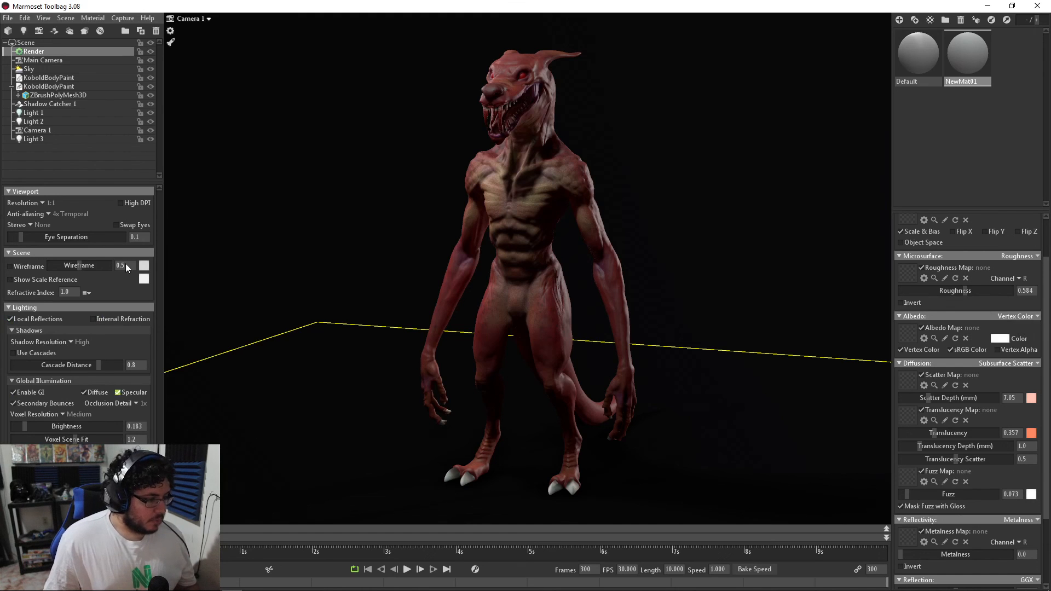
left_click_drag(389, 185, 415, 188)
left_click_drag(438, 192, 441, 193, "alt")
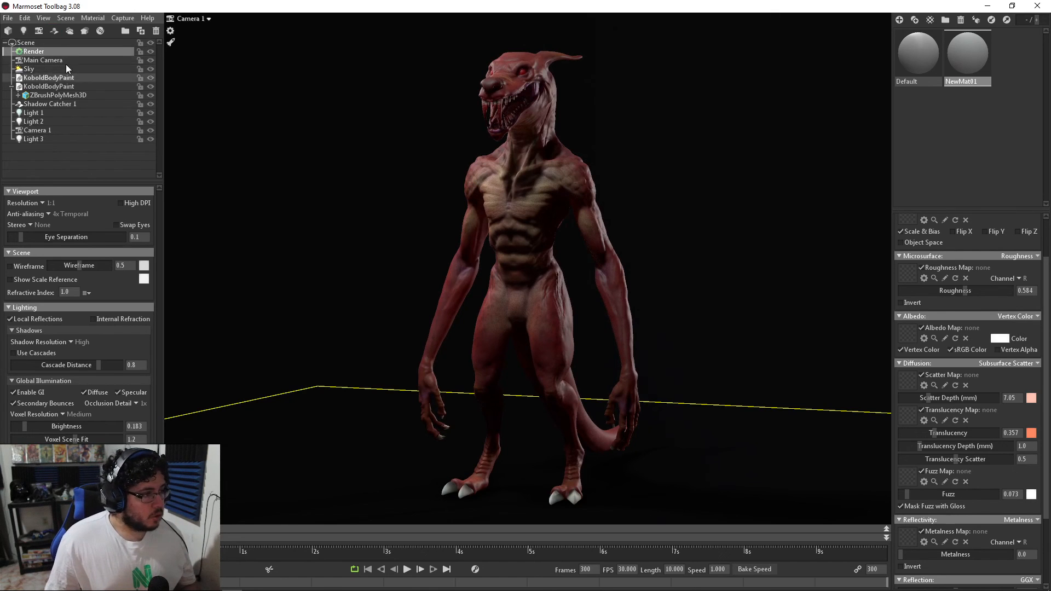
Enable depth of field on Camera 1 with focus distance 19.03, near blur 1.762 and far blur 5.067.
left_click(55, 131)
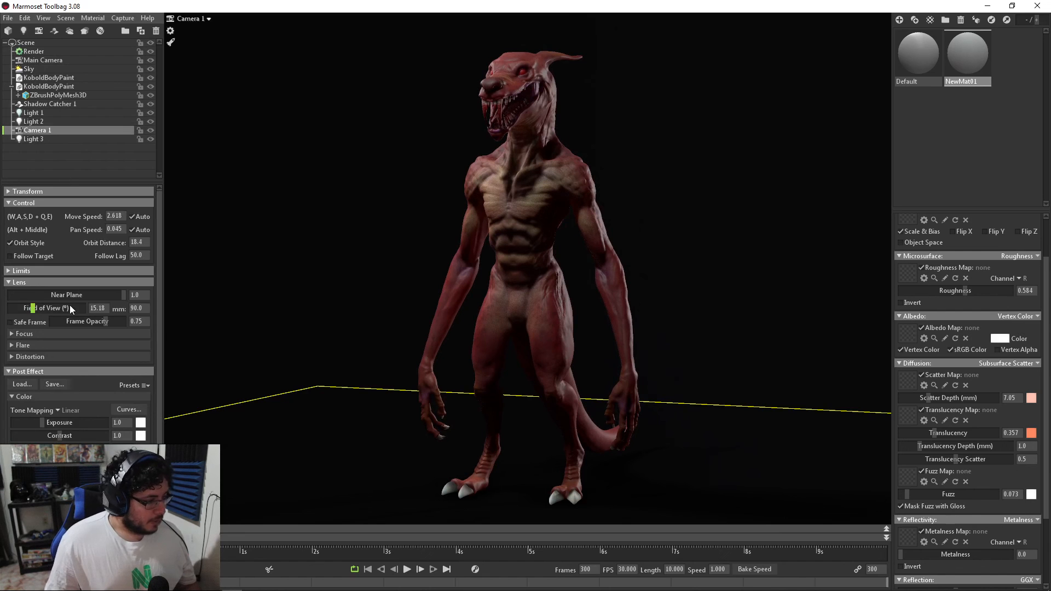
left_click(11, 335)
left_click(13, 346)
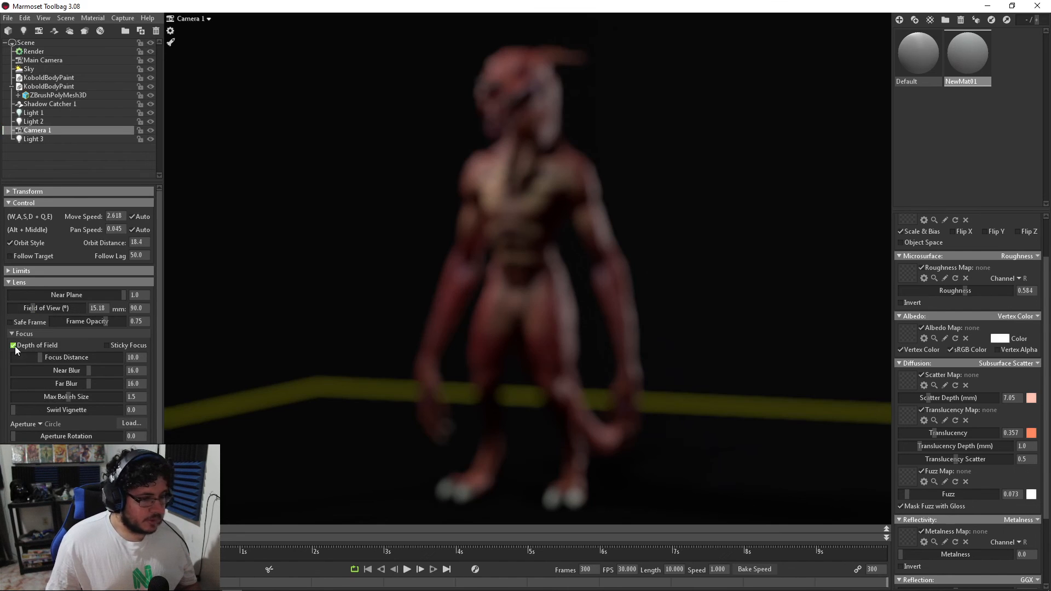
left_click_drag(39, 357, 44, 357)
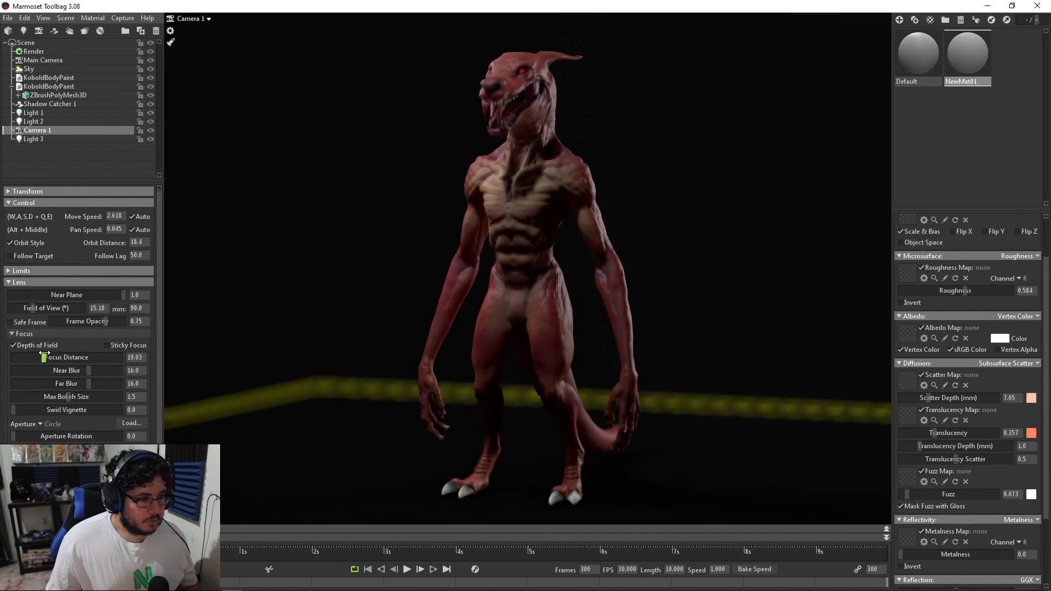
mouse_move(44, 355)
left_mouse_down()
mouse_move(70, 380)
mouse_move(42, 368)
left_mouse_up()
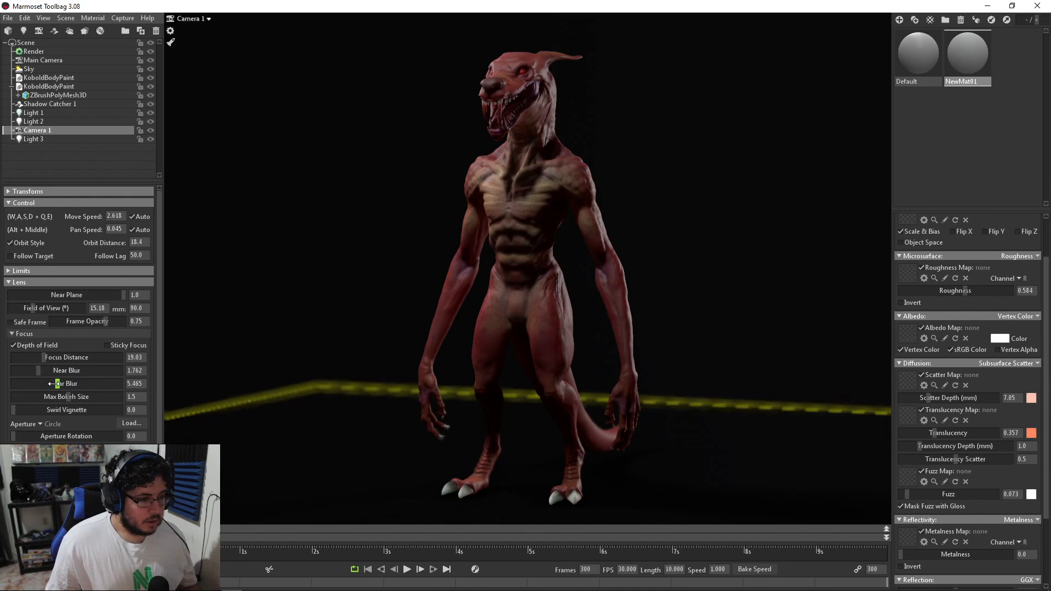
Deselect everything and hide the viewport guides so the shadow catcher outline is not drawn.
left_click(309, 303)
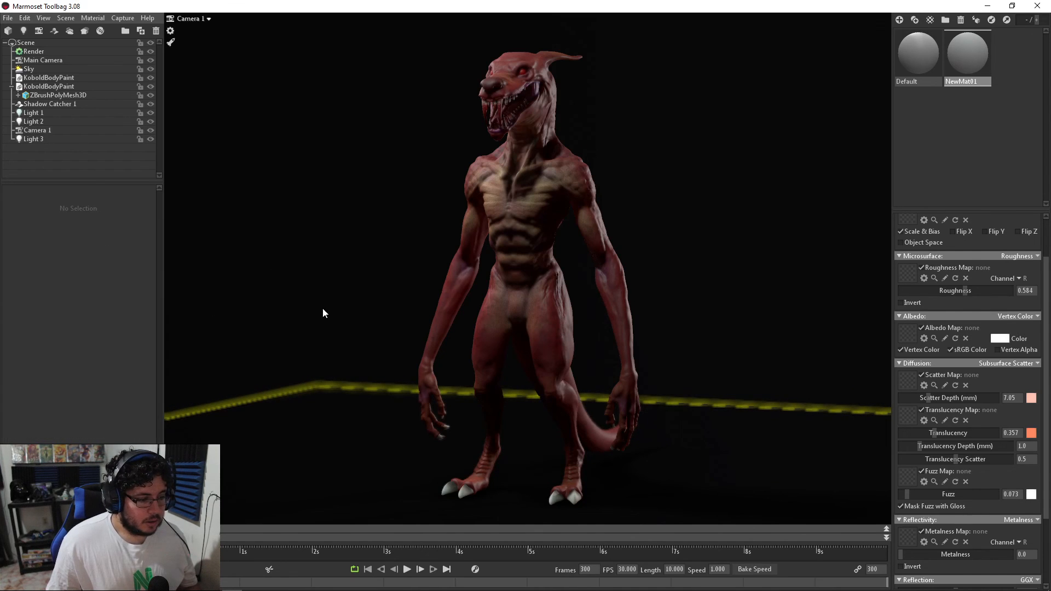
left_click(367, 390)
left_click(311, 329)
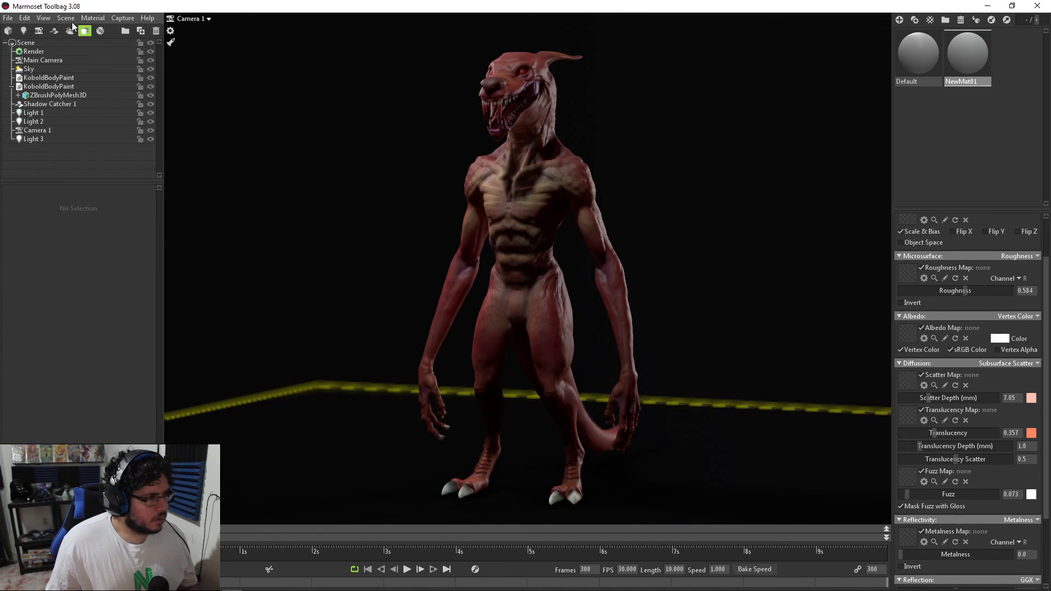
left_click(51, 19)
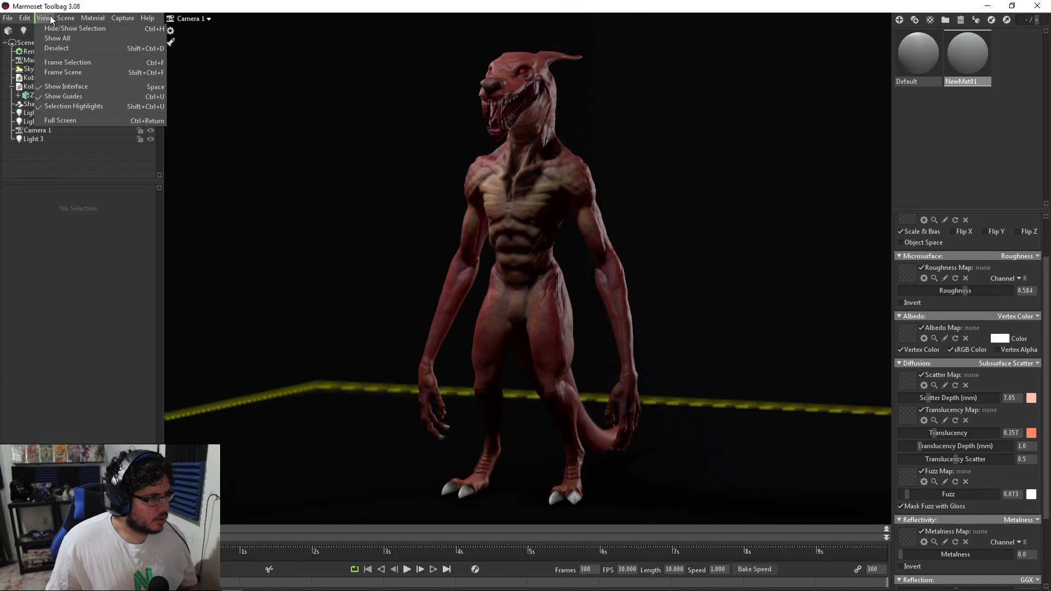
left_click(87, 96)
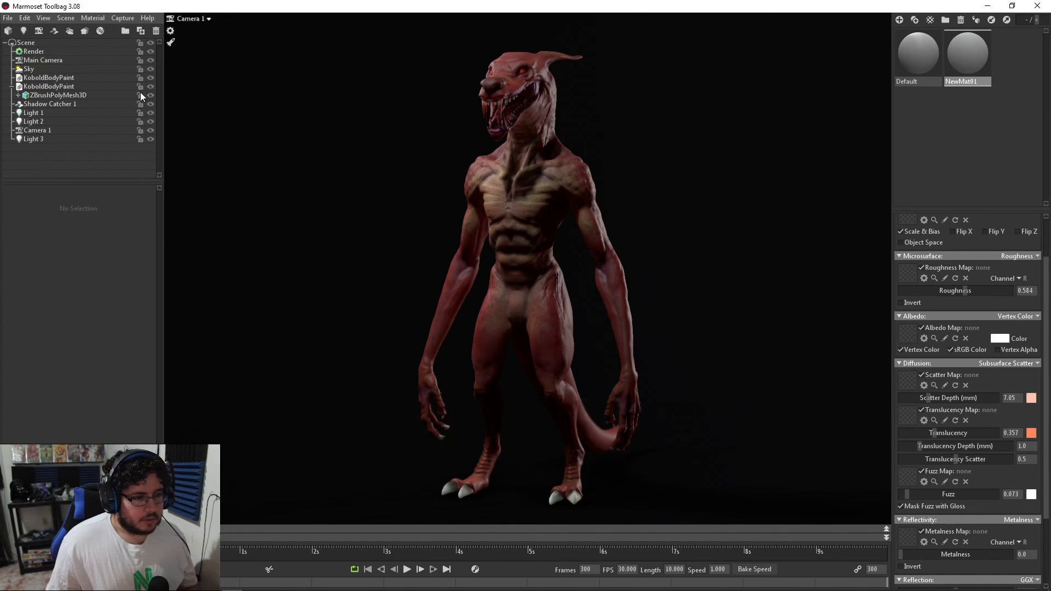
Set Camera 1's exposure to 2.137 and sharpen strength to 1.068, and turn the view slightly toward the kobold's front.
left_click(35, 130)
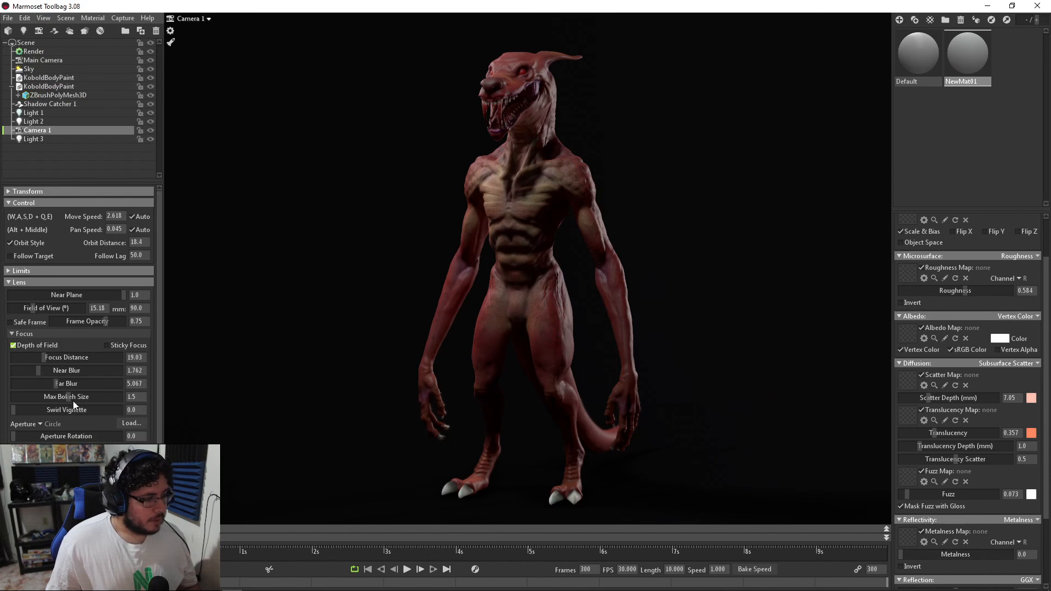
scroll(47, 391, "down", 5)
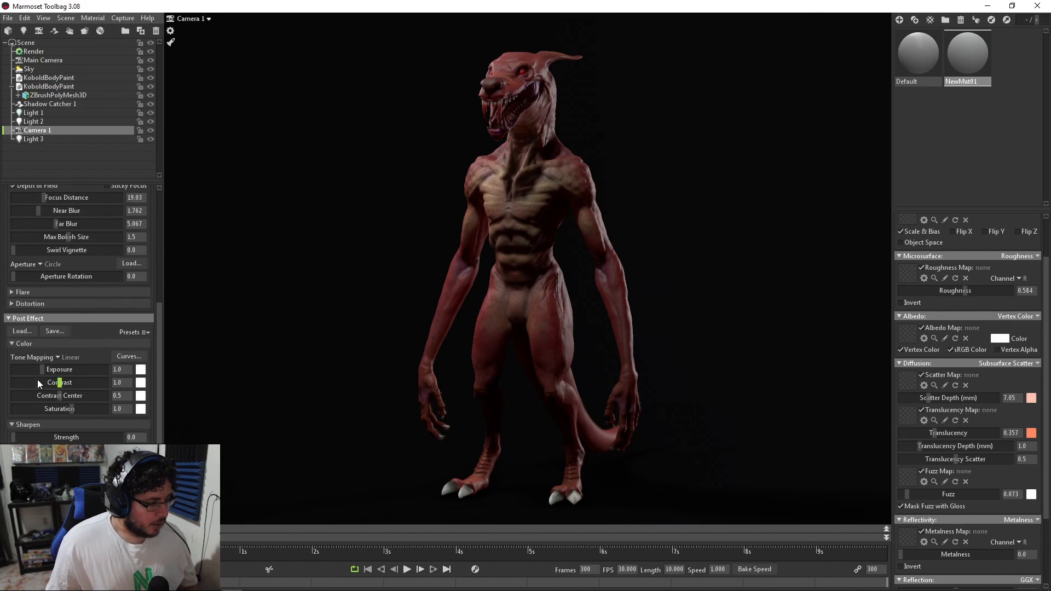
left_click_drag(59, 383, 49, 369)
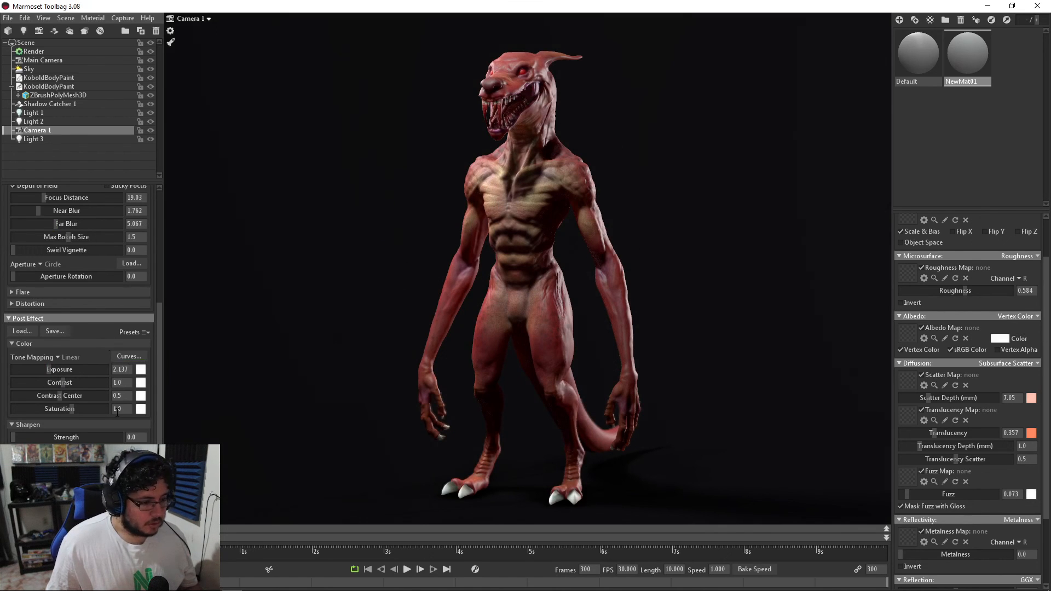
left_click_drag(13, 438, 64, 425)
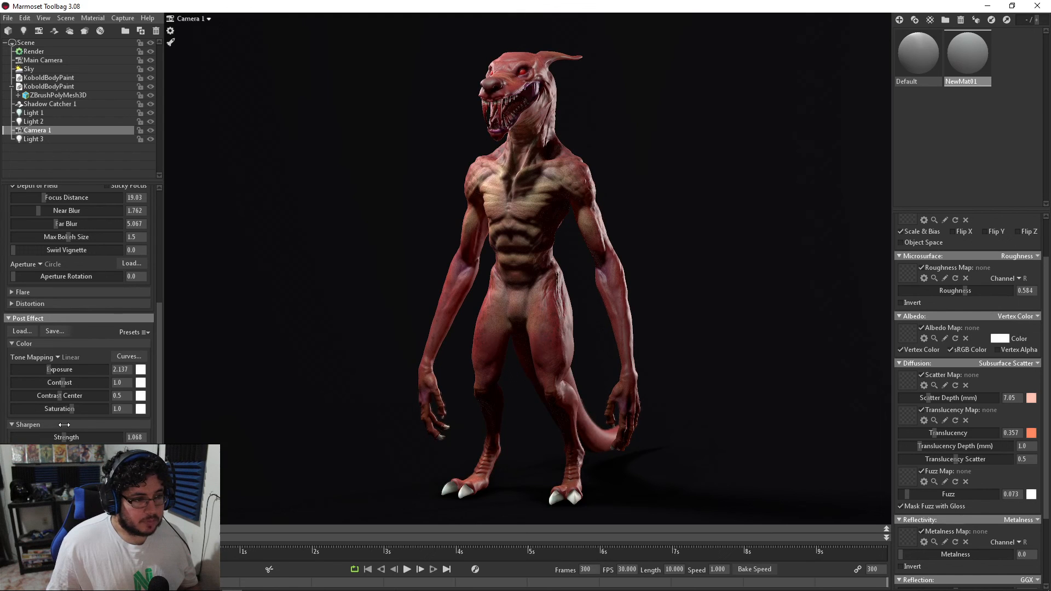
mouse_move(291, 334)
left_mouse_down()
mouse_move(318, 346)
mouse_move(298, 328)
mouse_move(304, 339)
mouse_move(306, 325)
left_mouse_up()
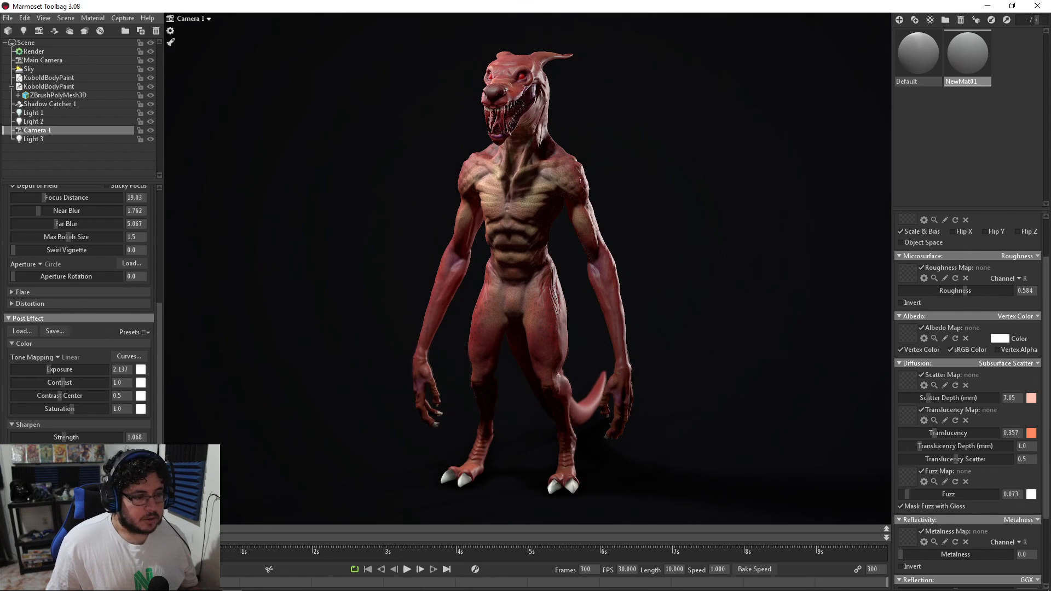
Add a turntable to the kobold mesh, play the rotation to preview it, and return to the first frame.
left_click(514, 167)
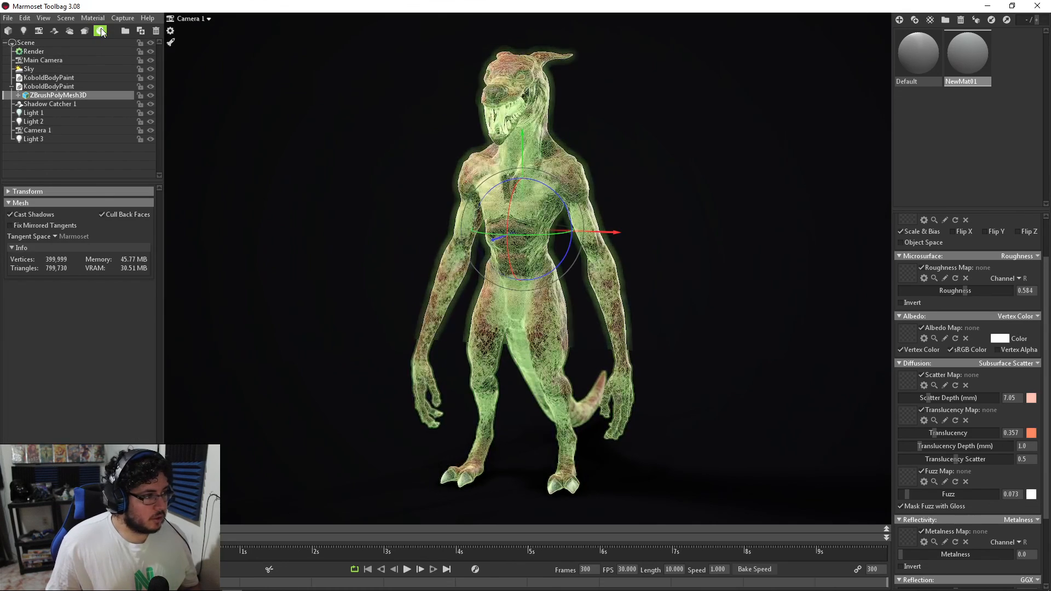
left_click(102, 32)
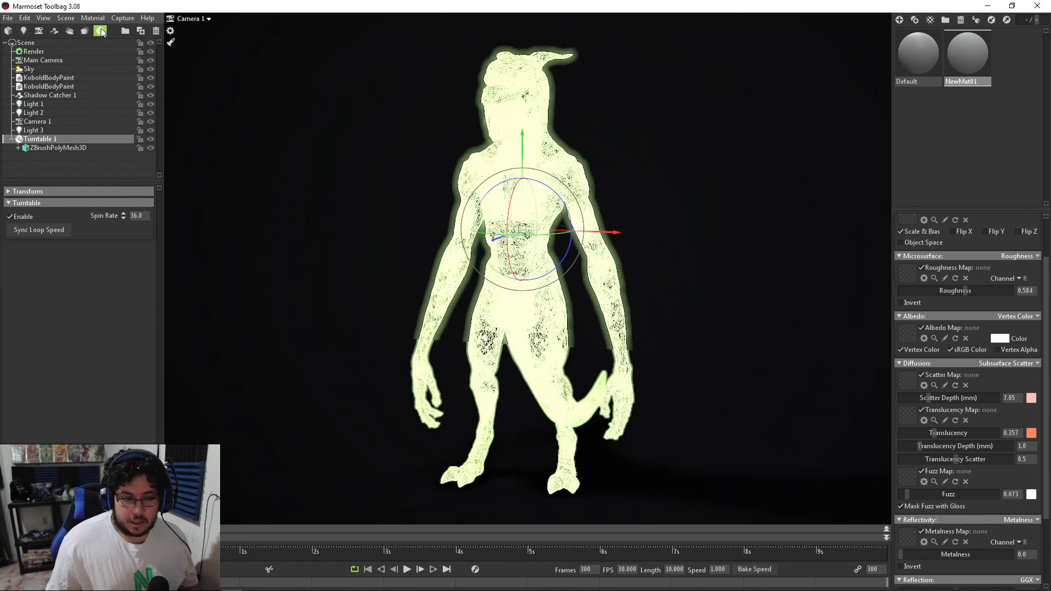
left_click(408, 569)
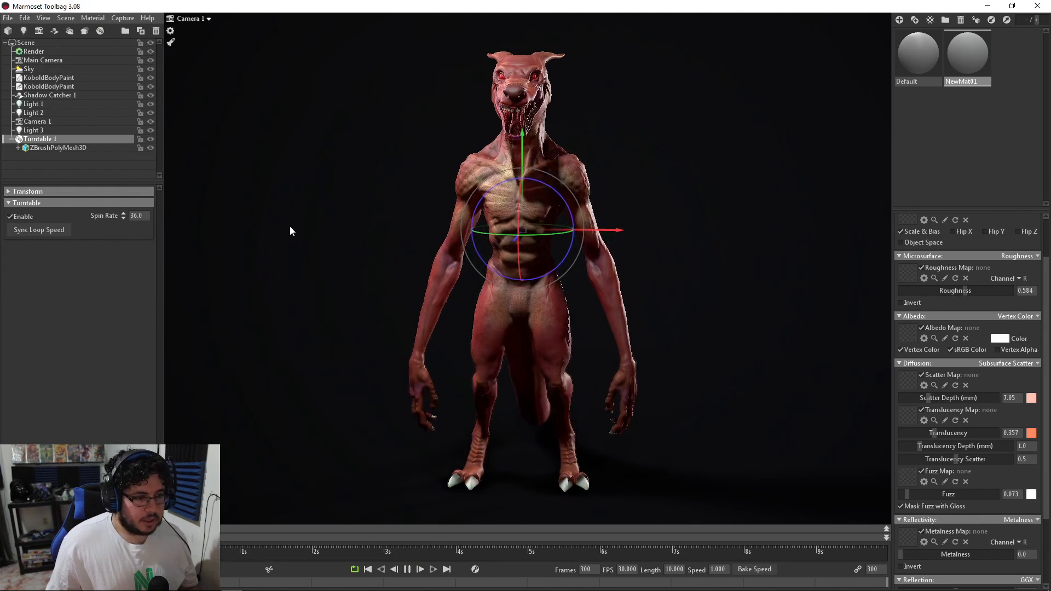
left_click(290, 227)
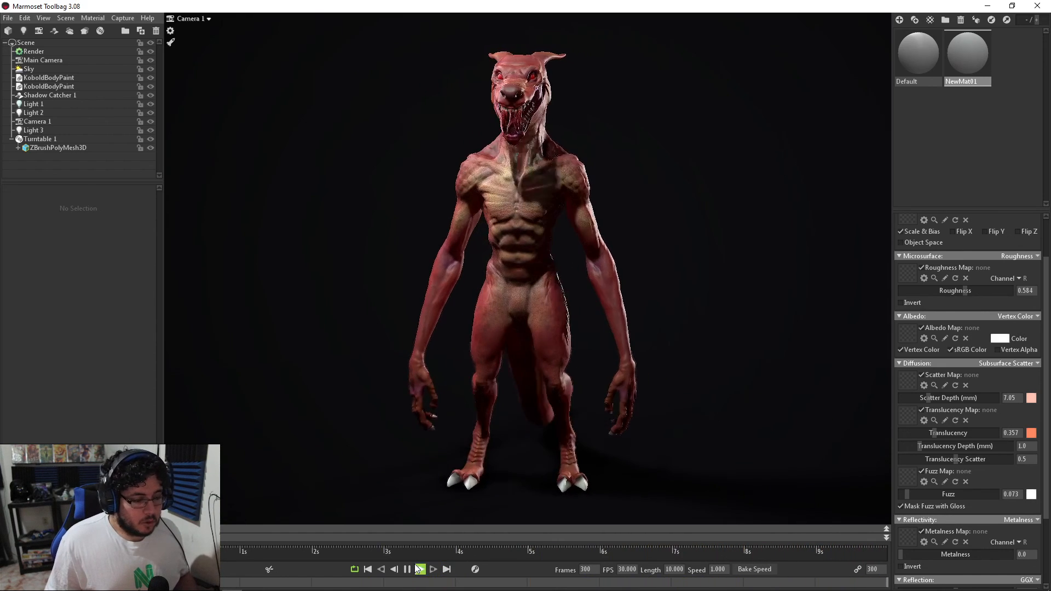
left_click(368, 569)
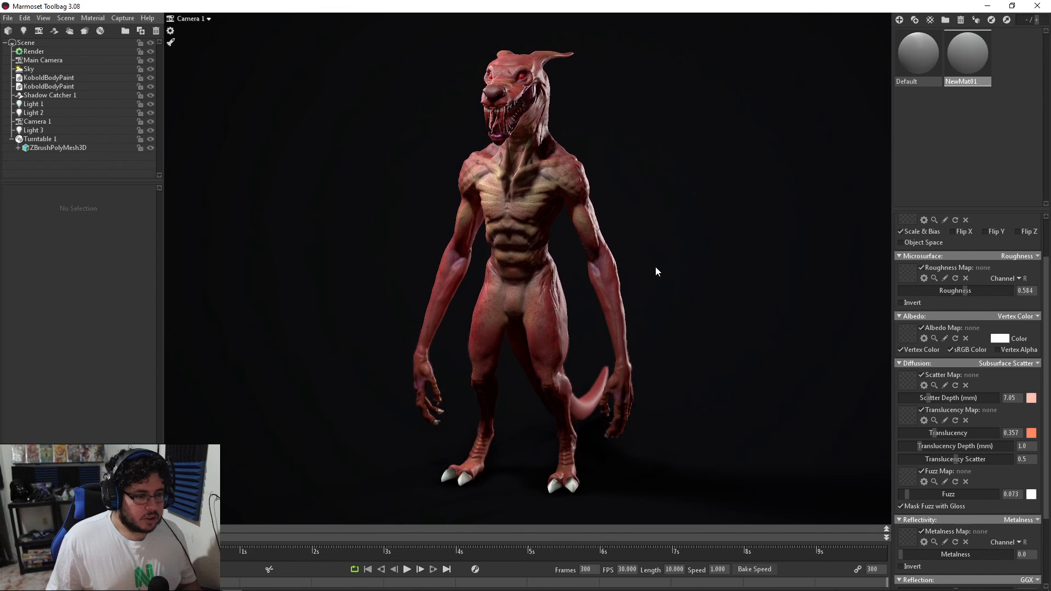
Set the image capture format to PSD (16-bit) and its resolution to 2560 x 2048.
left_click(123, 18)
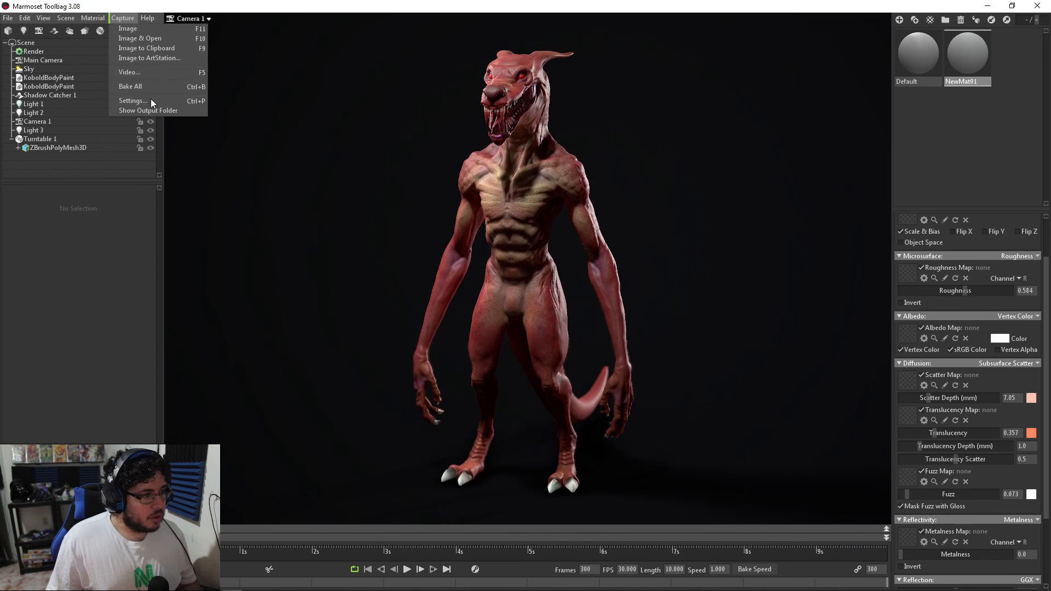
left_click(167, 29)
left_click(118, 18)
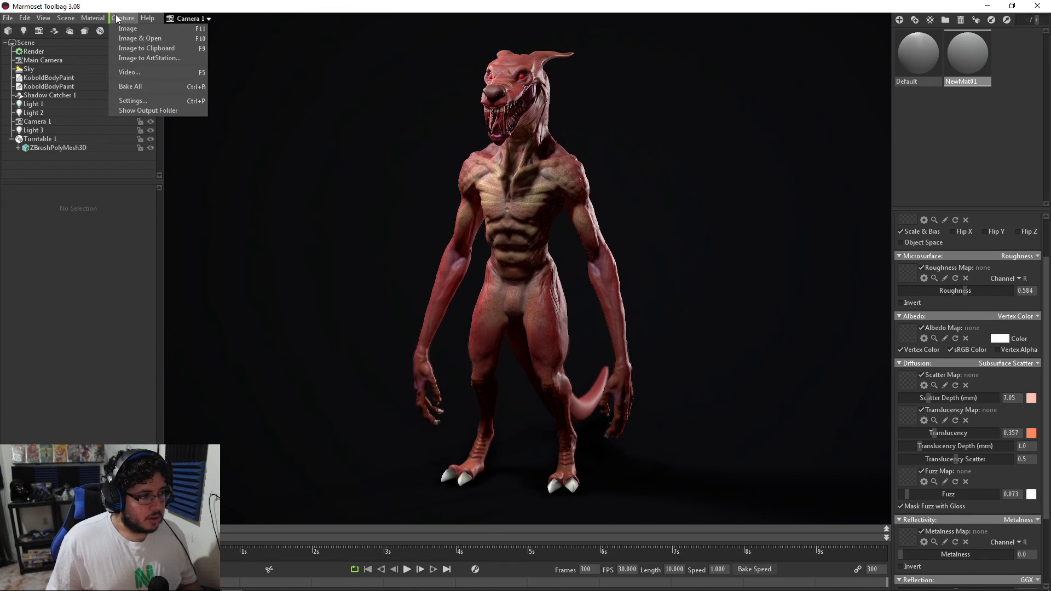
left_click(152, 106)
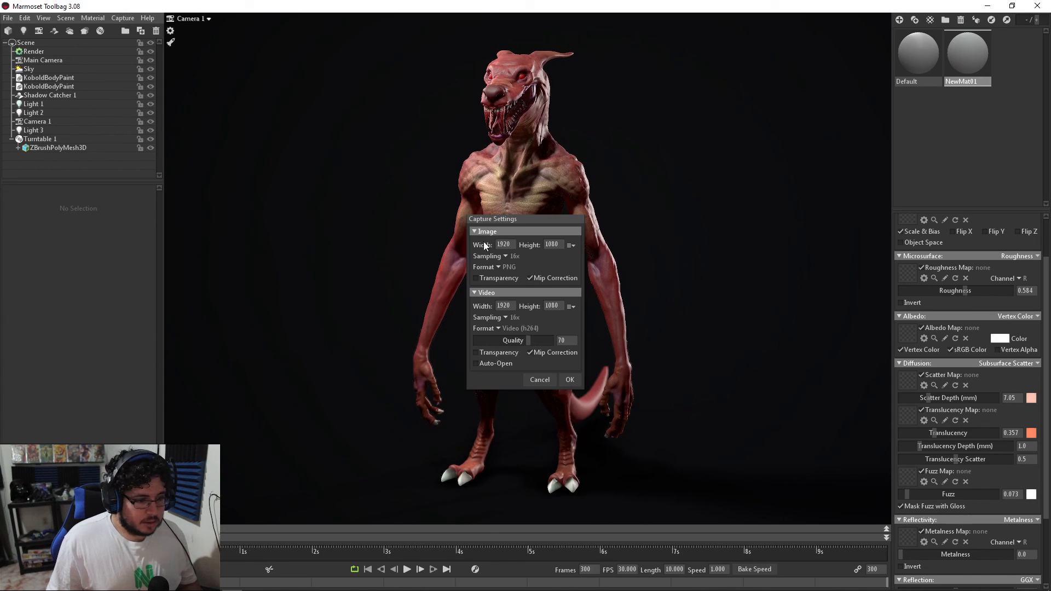
left_click(498, 267)
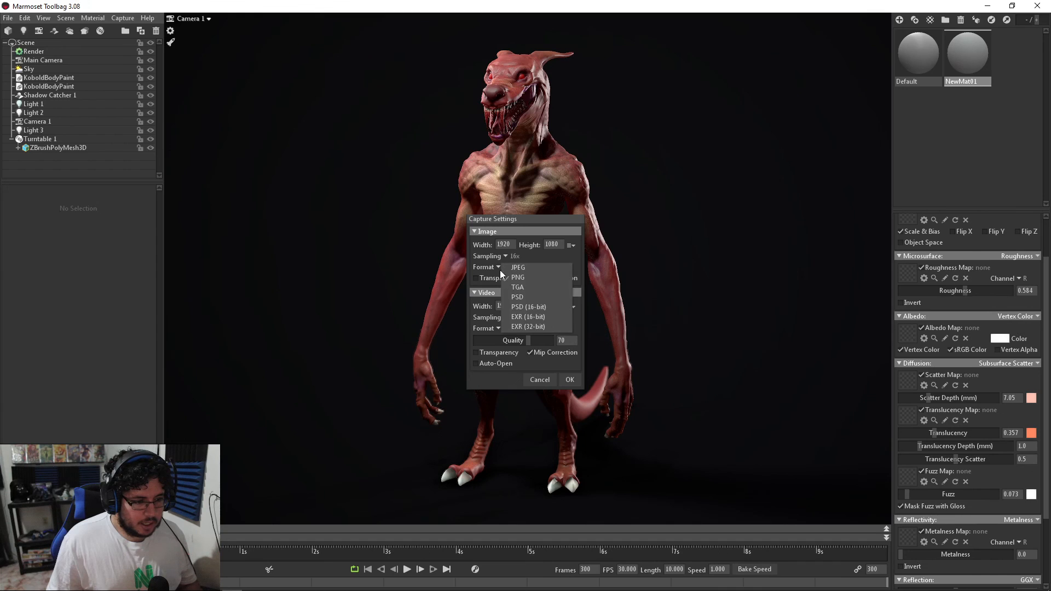
left_click(521, 307)
left_click_drag(524, 219, 504, 205)
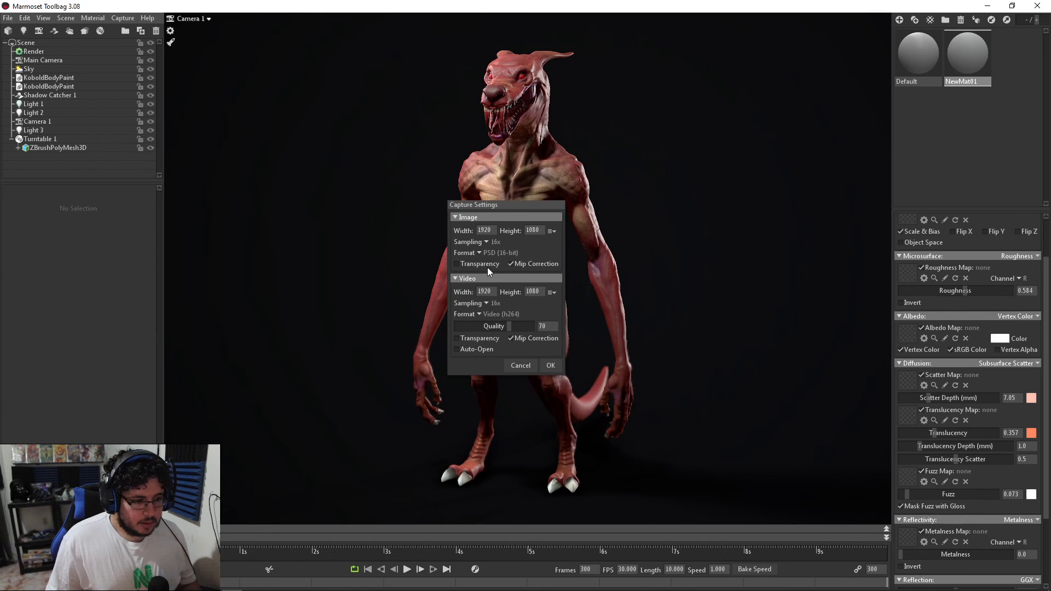
left_click(555, 230)
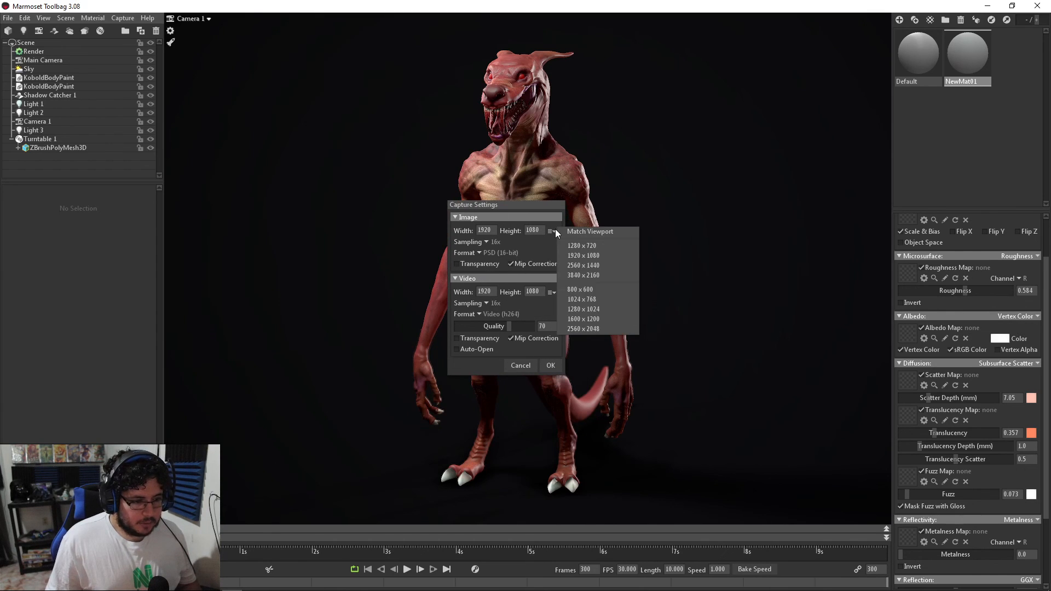
left_click(583, 328)
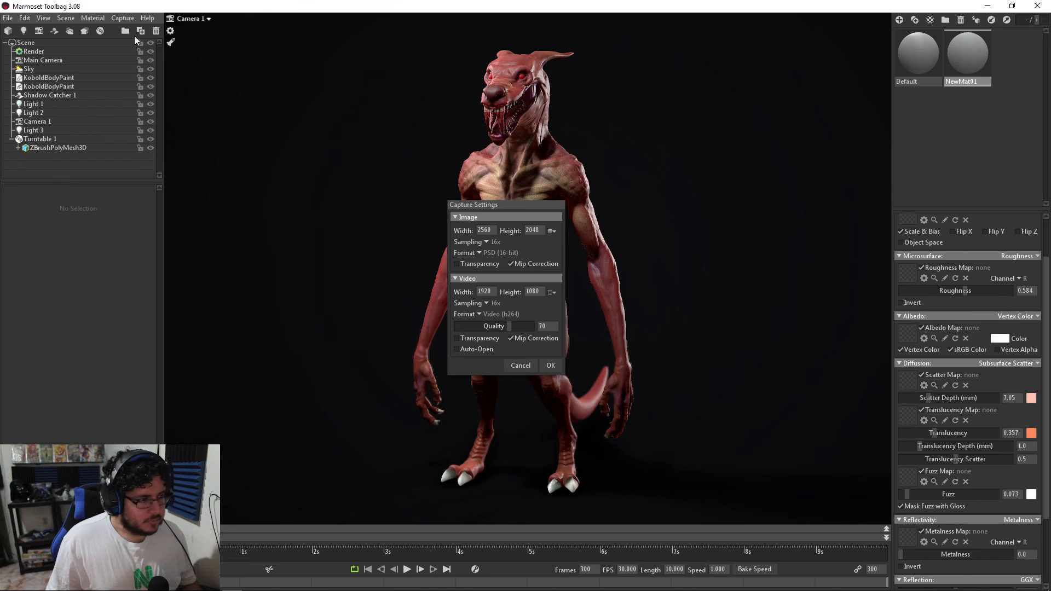
Capture the image and open it, switch to Photoshop, and inspect the rendered kobold up close and in full.
left_click(121, 18)
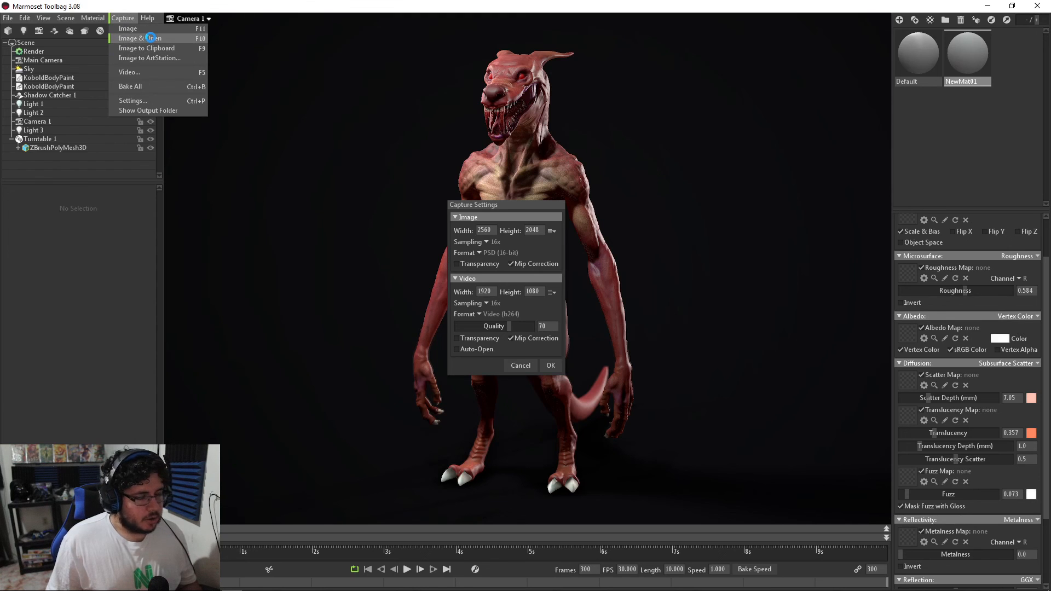
left_click(567, 267)
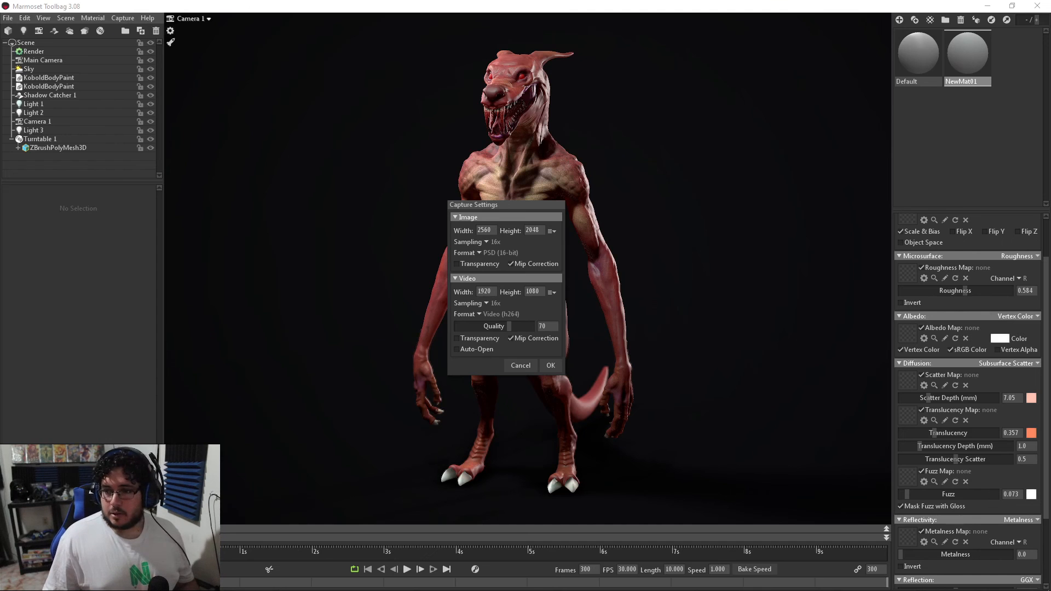
key("alt+Tab")
scroll(425, 330, "up", 4, "alt")
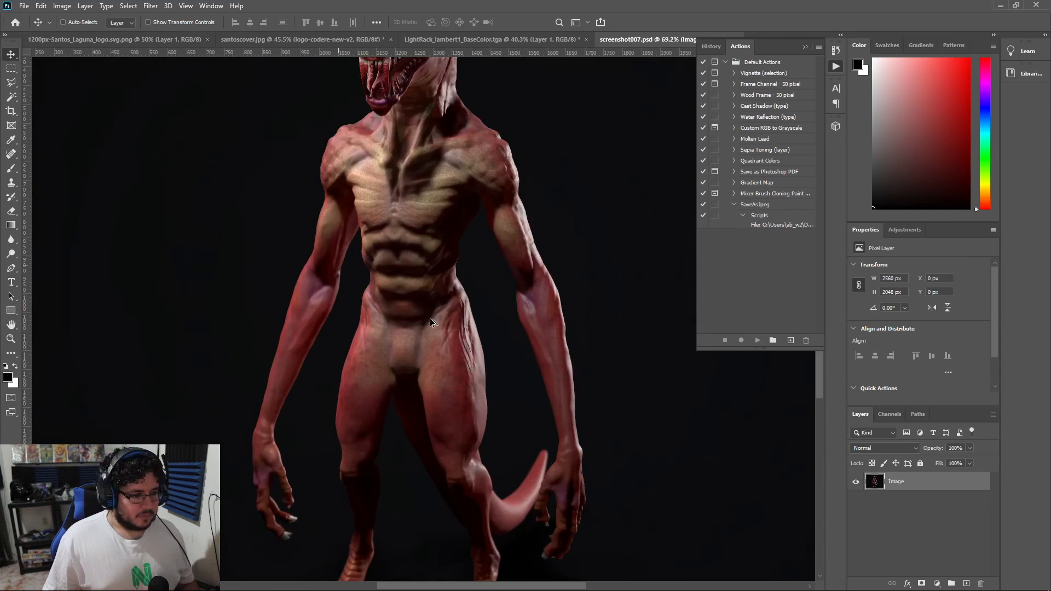
scroll(431, 322, "down", 4, "alt")
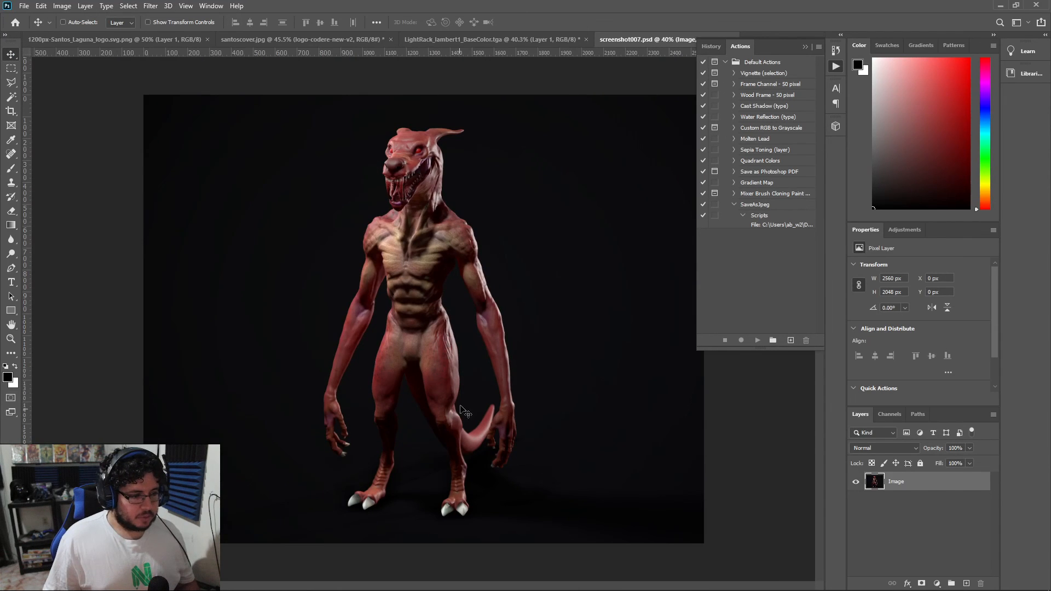